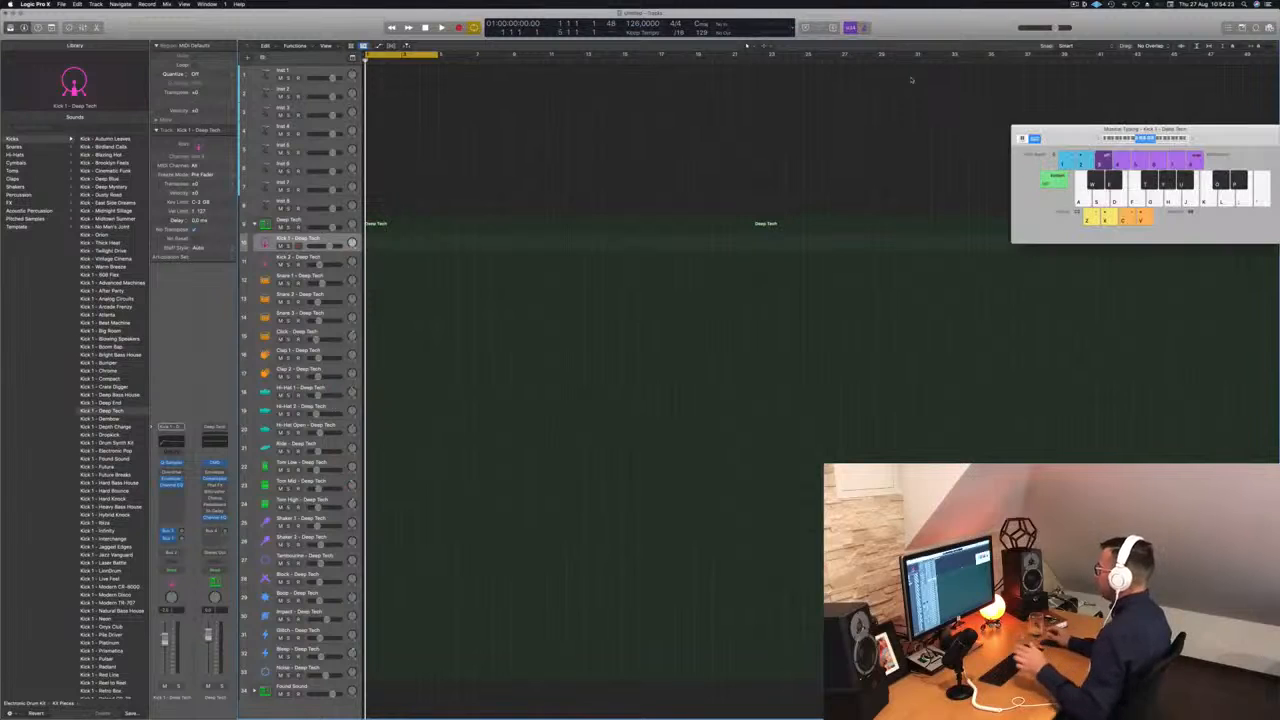
Step: Record a one-bar four-hit kick pattern on the Kick 1 - Deep Tech track with Musical Typing set to a lower octave
drag(1075, 131, 982, 131)
key(z)
key(a)
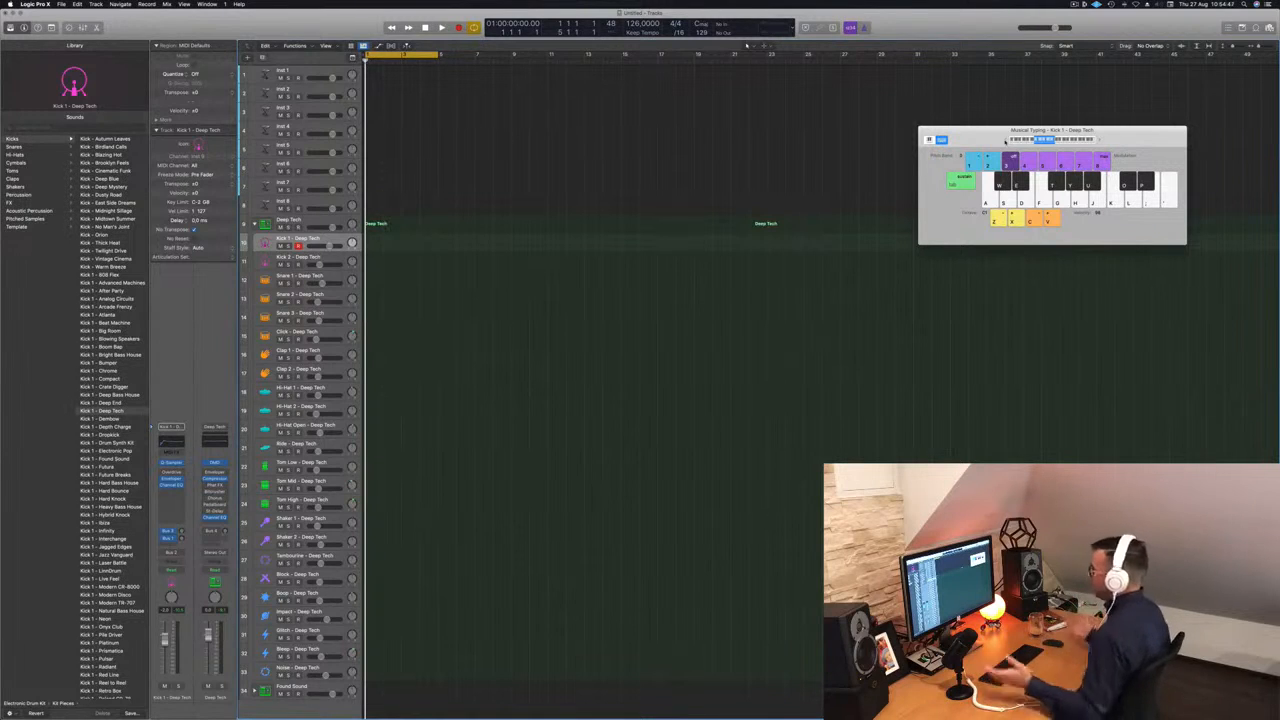
key(a)
key(r)
key(a)
key(a)
key(a)
key(a)
key(space)
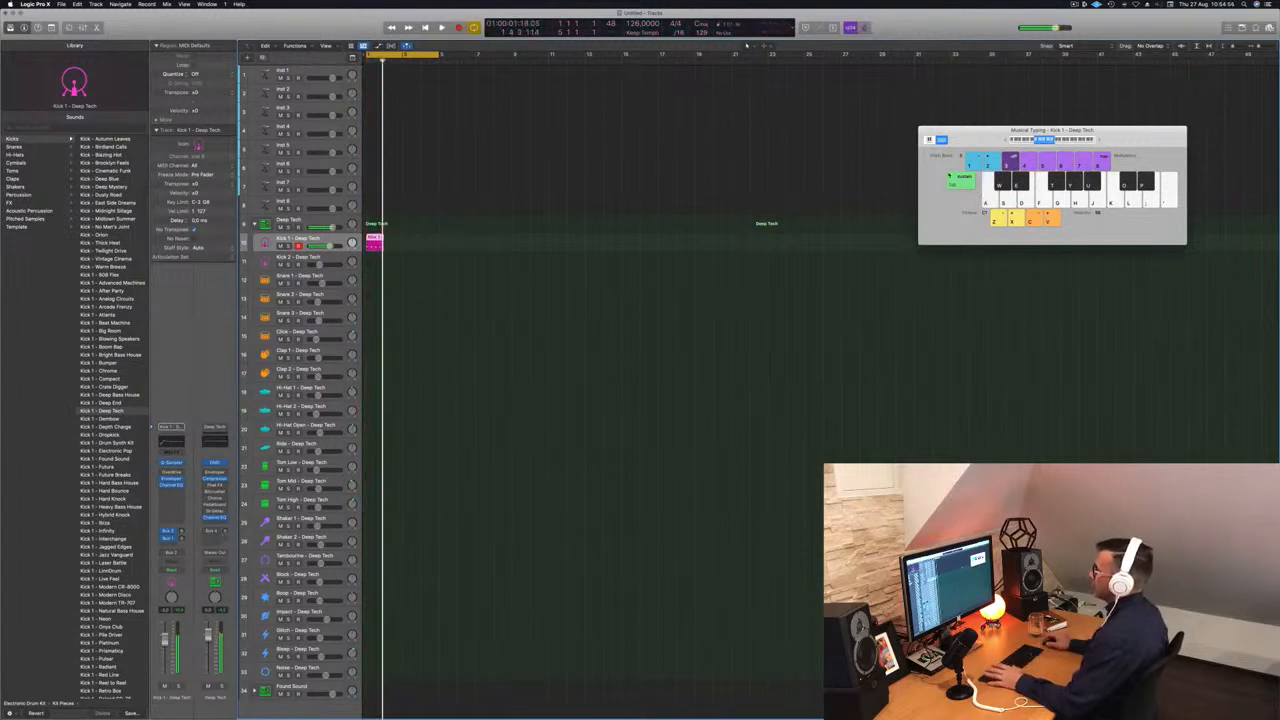
Step: Show the recorded kick region in the Piano Roll and quantize all its notes
key(p)
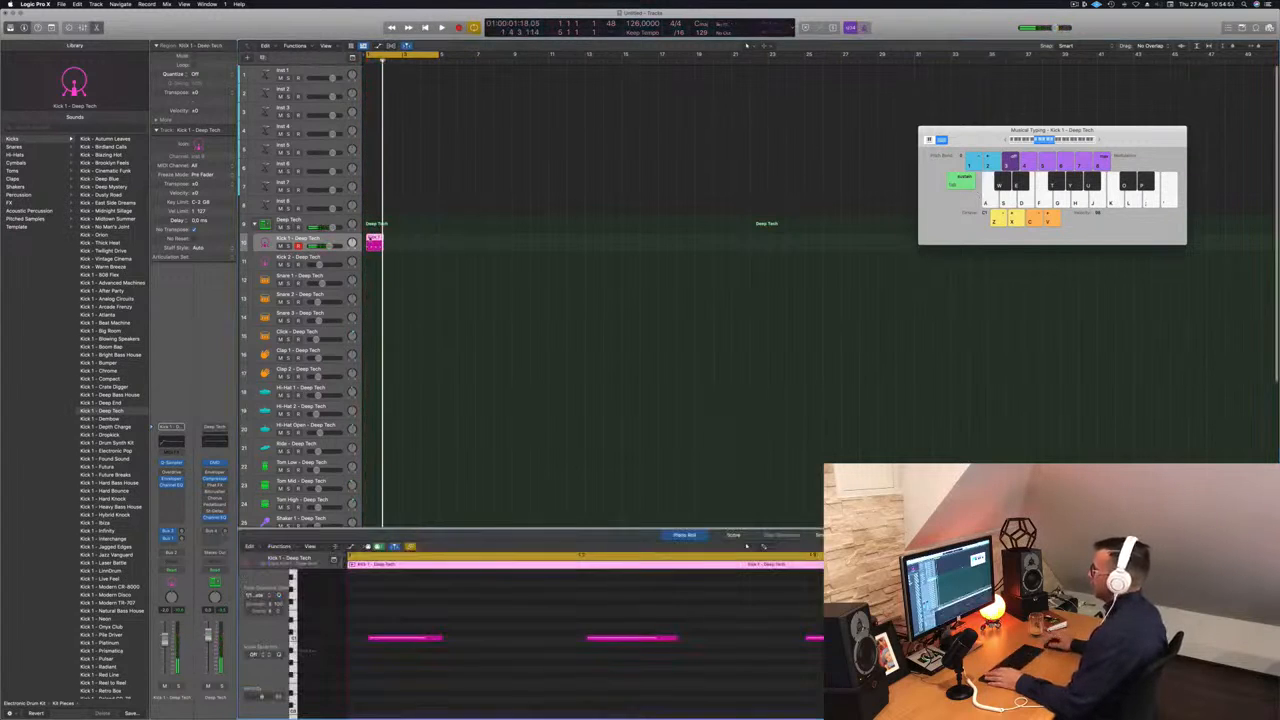
drag(407, 625, 960, 682)
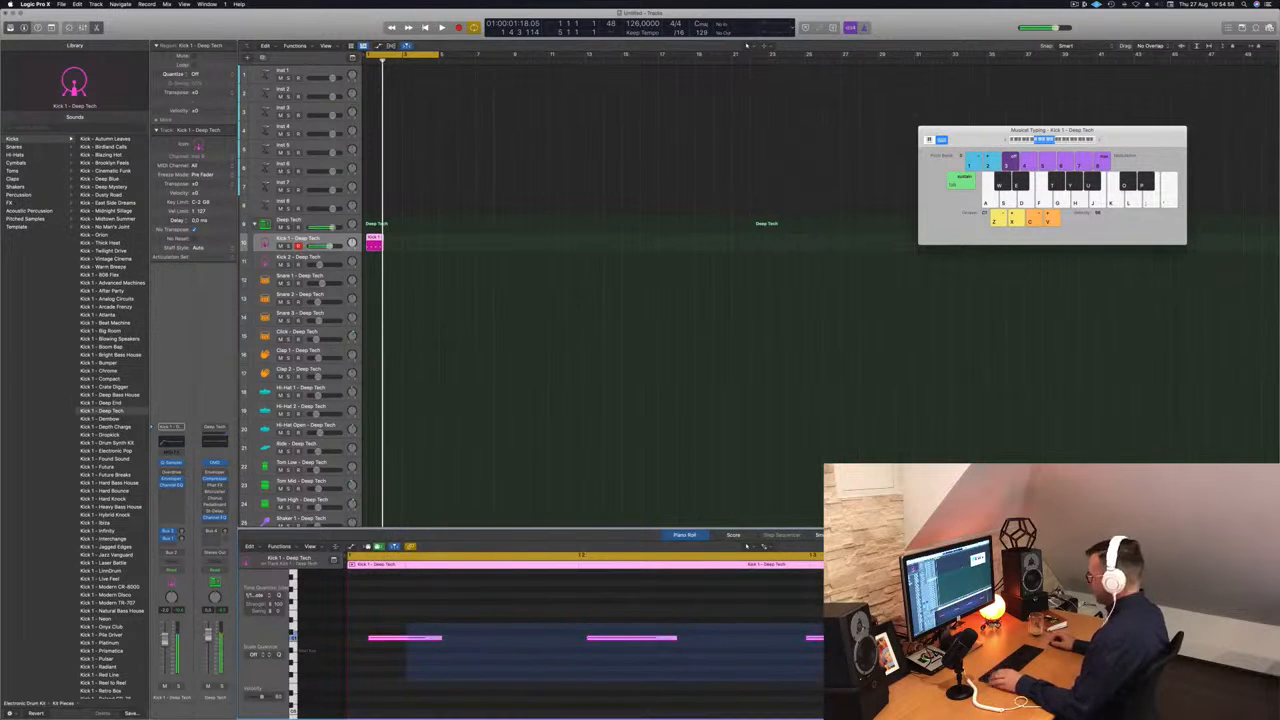
key(q)
click(654, 616)
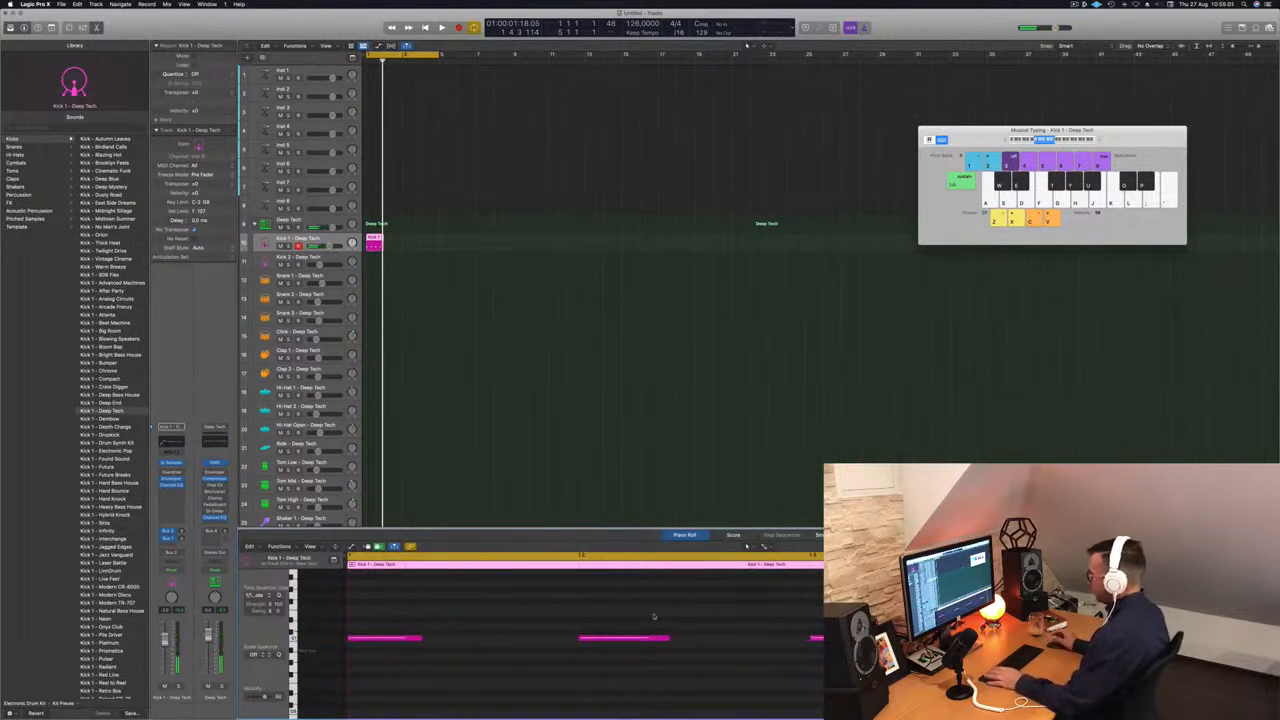
Step: Transpose all kick notes down two semitones and play the pattern back
drag(406, 614, 824, 698)
key(alt+Down)
key(alt+Down)
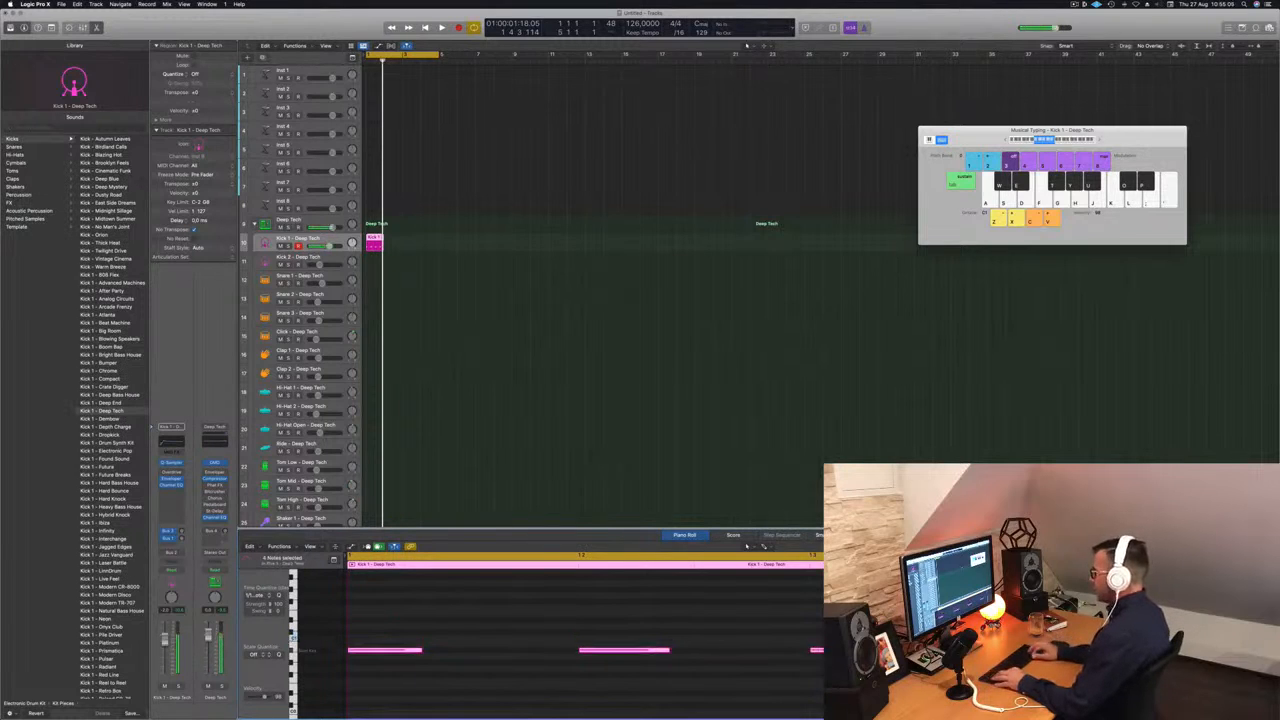
key(space)
key(space)
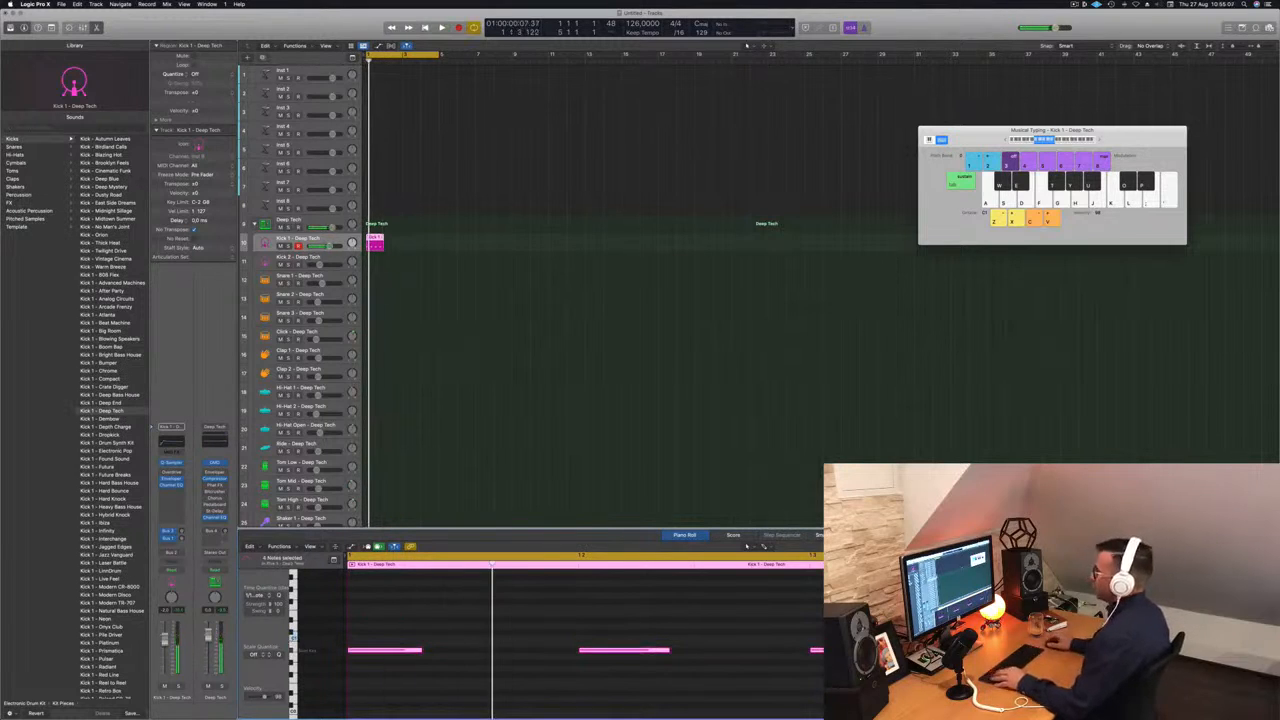
Step: Copy the one-bar kick region repeatedly up to bar 17, extend the cycle range to match, and play it
drag(377, 241, 395, 242)
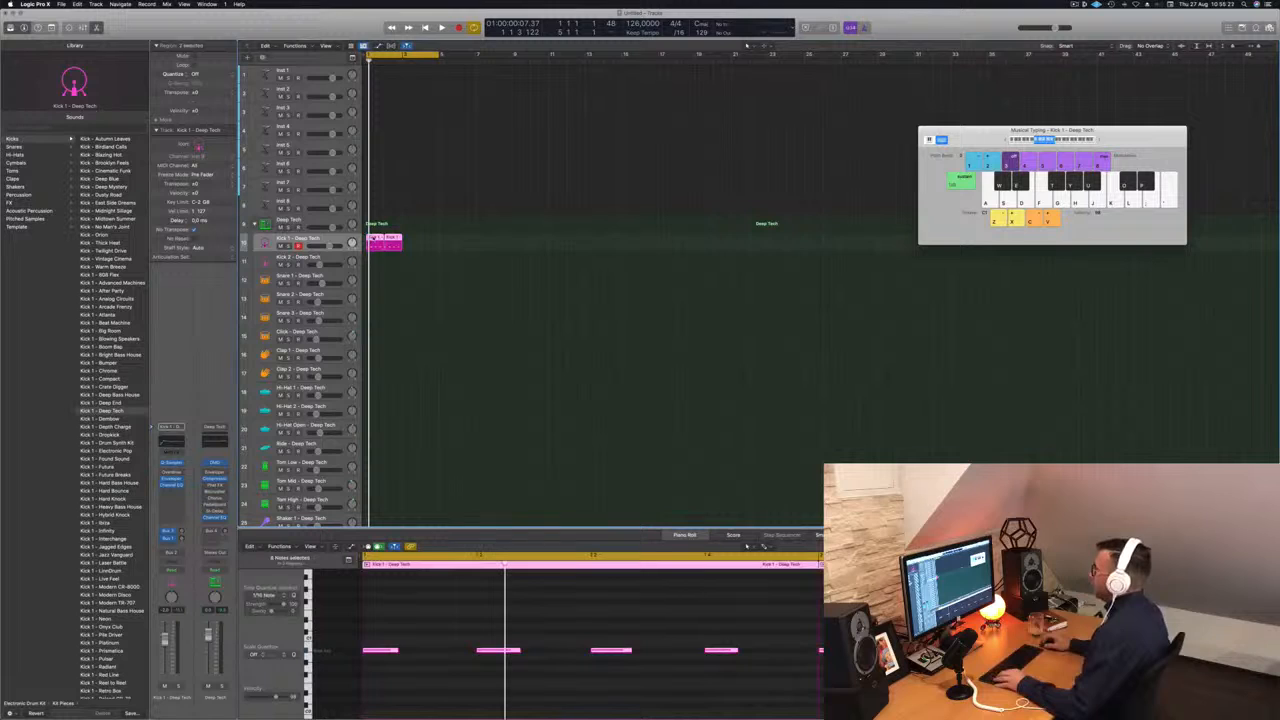
drag(385, 241, 410, 245)
drag(490, 245, 521, 245)
drag(437, 55, 658, 55)
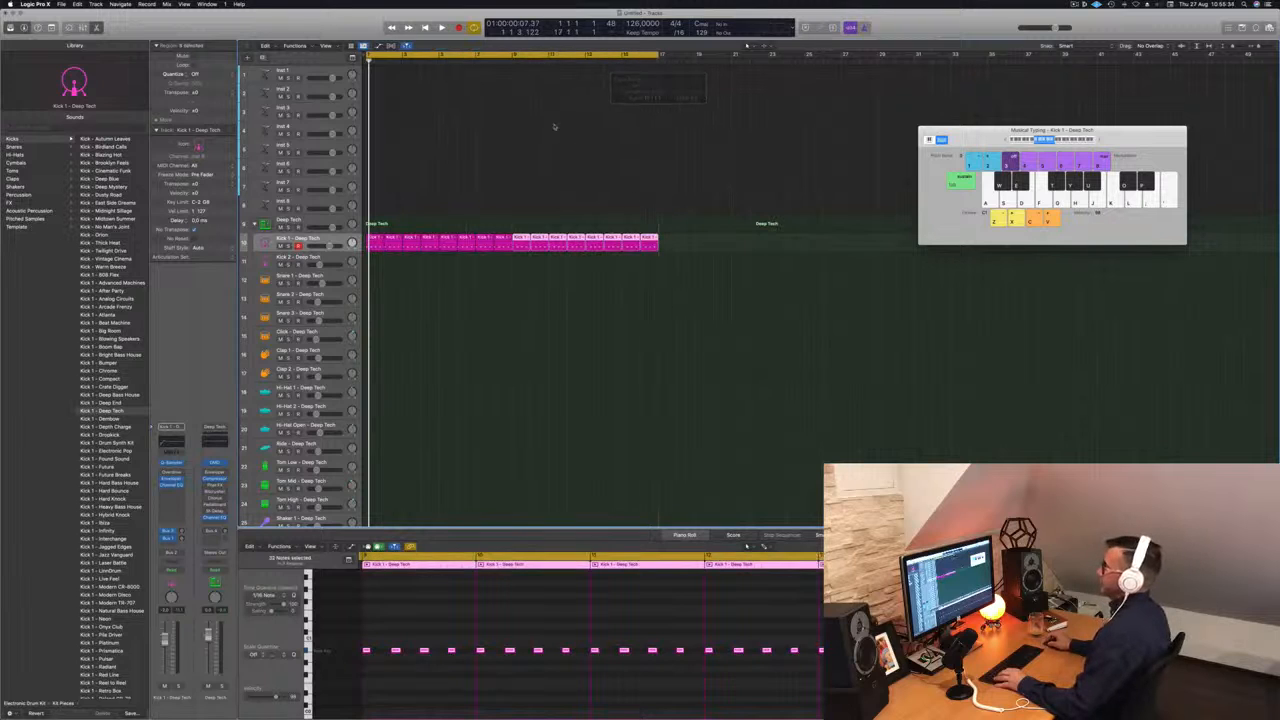
click(554, 127)
key(space)
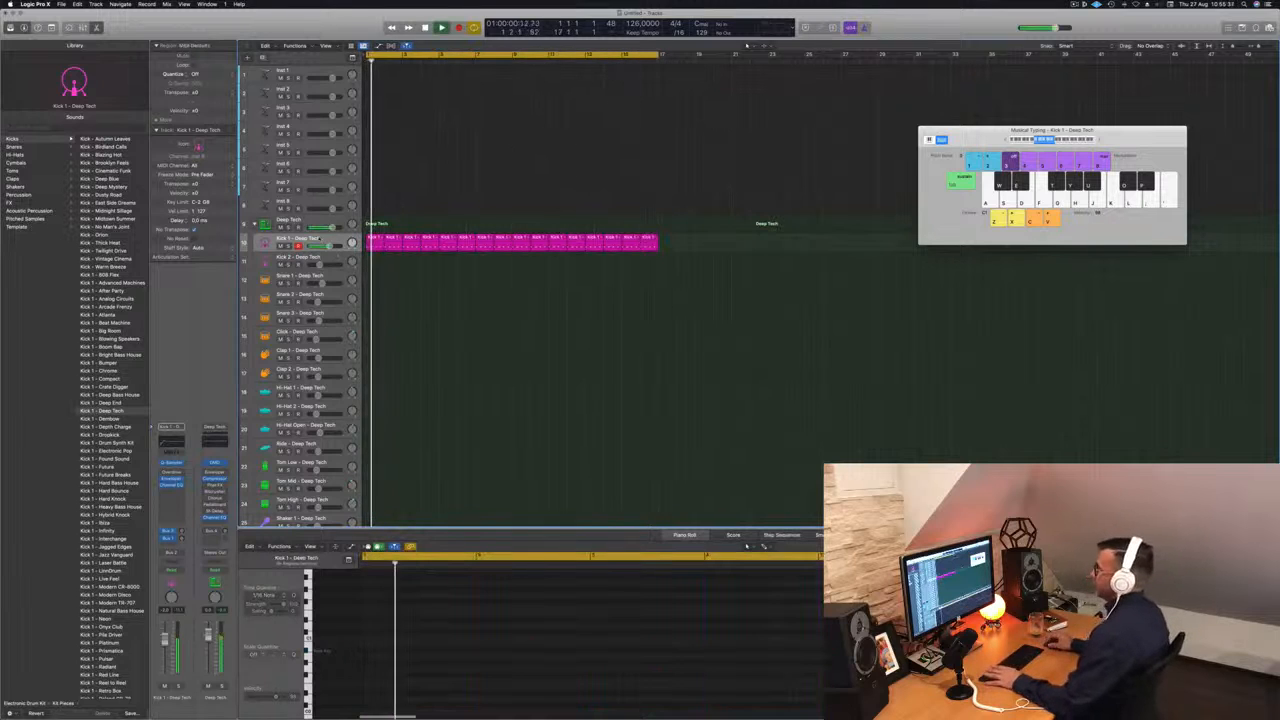
click(321, 239)
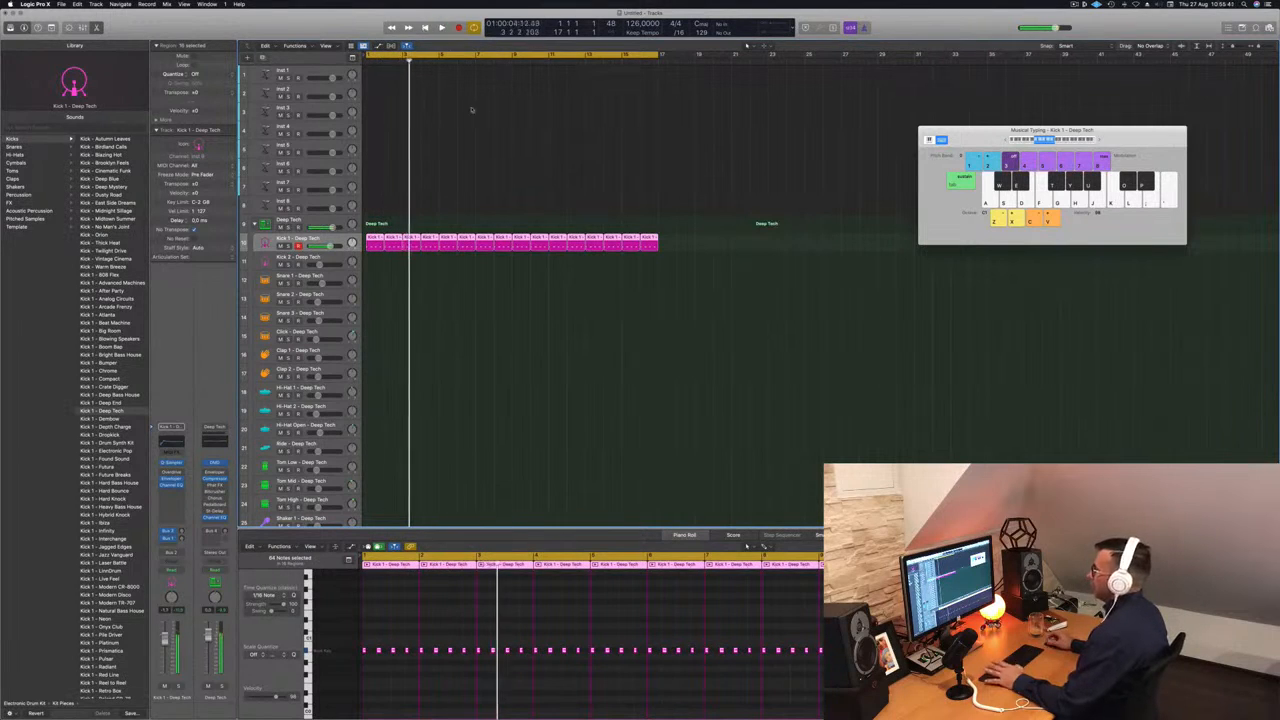
Step: Load the 70s Classic Synth Bass preset from the Bass category of Alchemy on the Inst 1 track
click(308, 71)
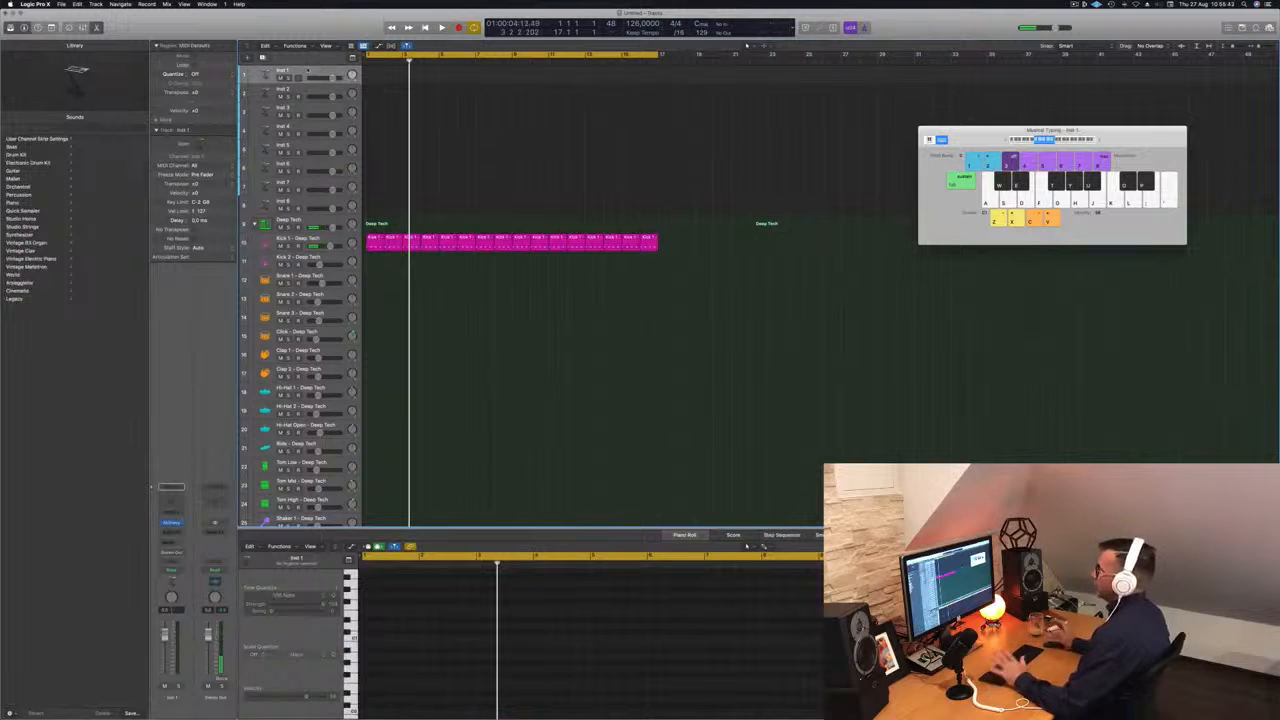
key(Return)
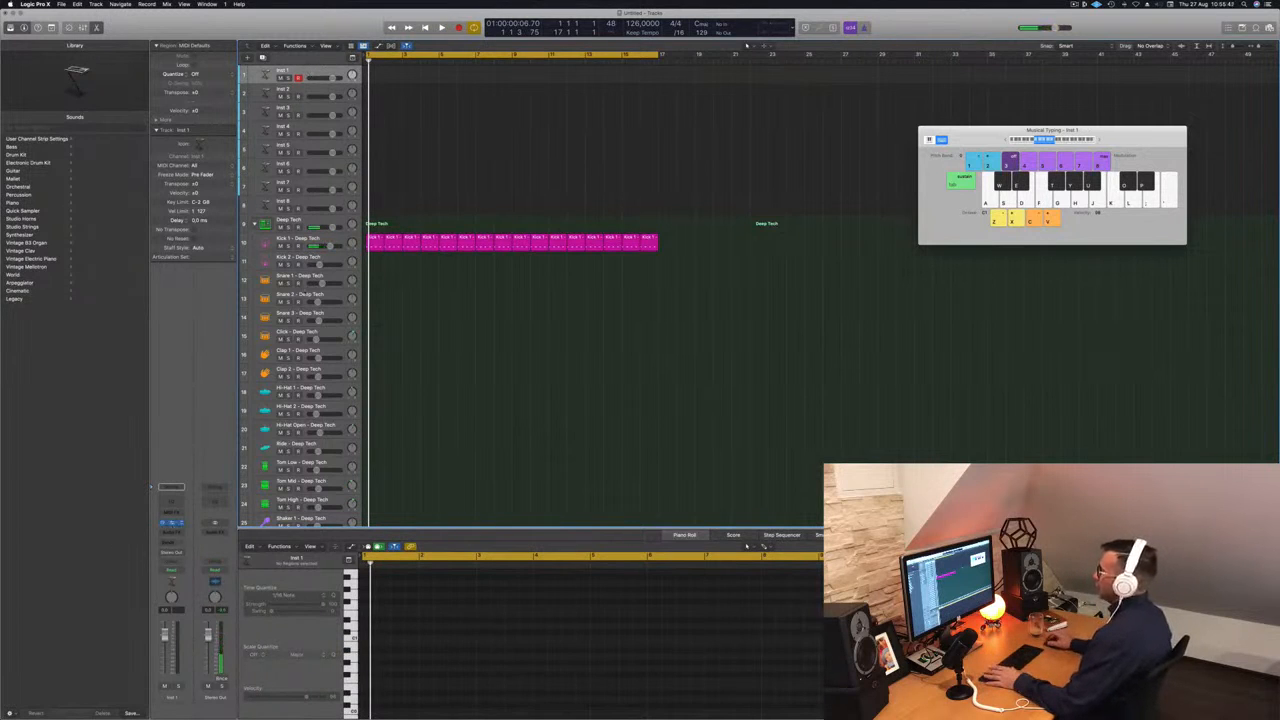
click(172, 521)
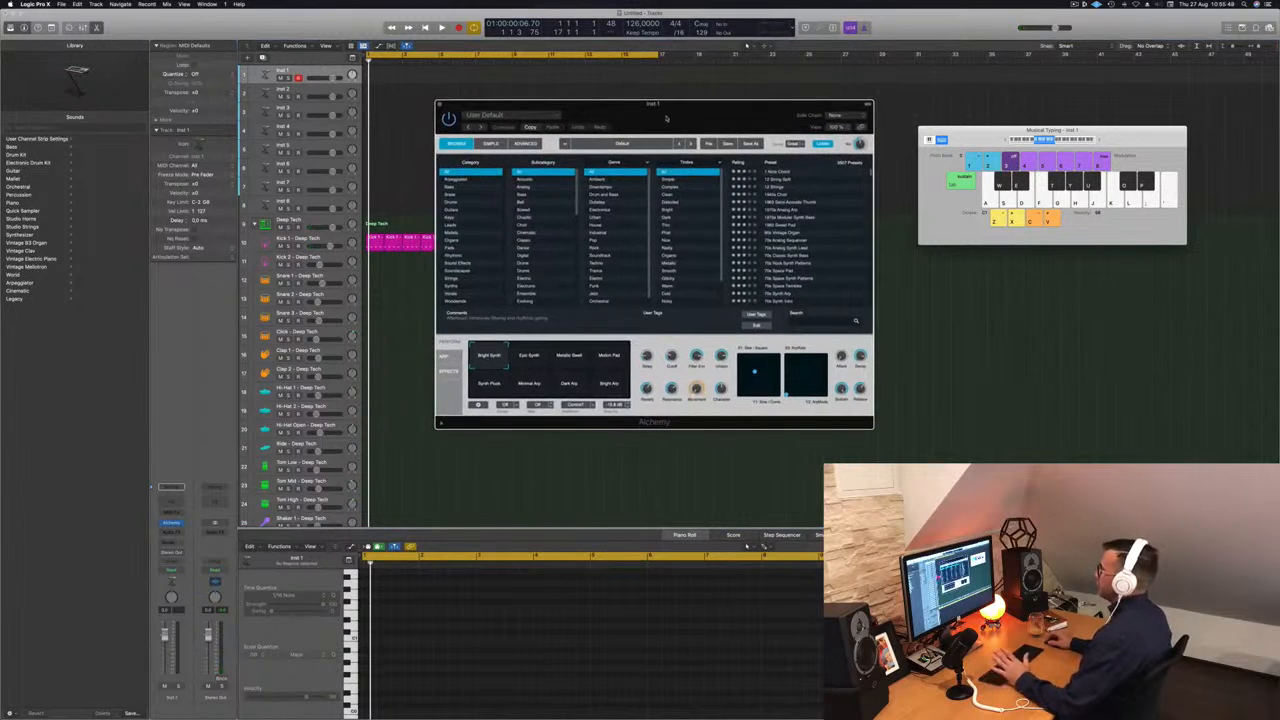
click(458, 188)
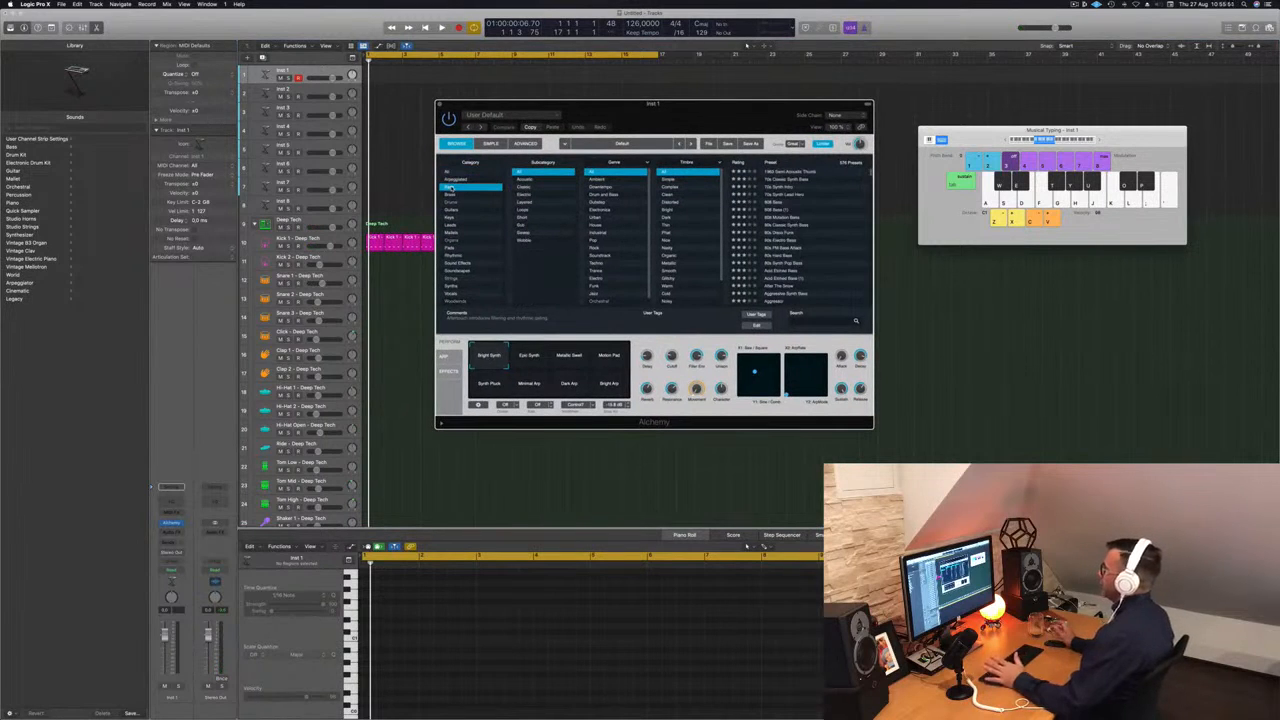
click(792, 181)
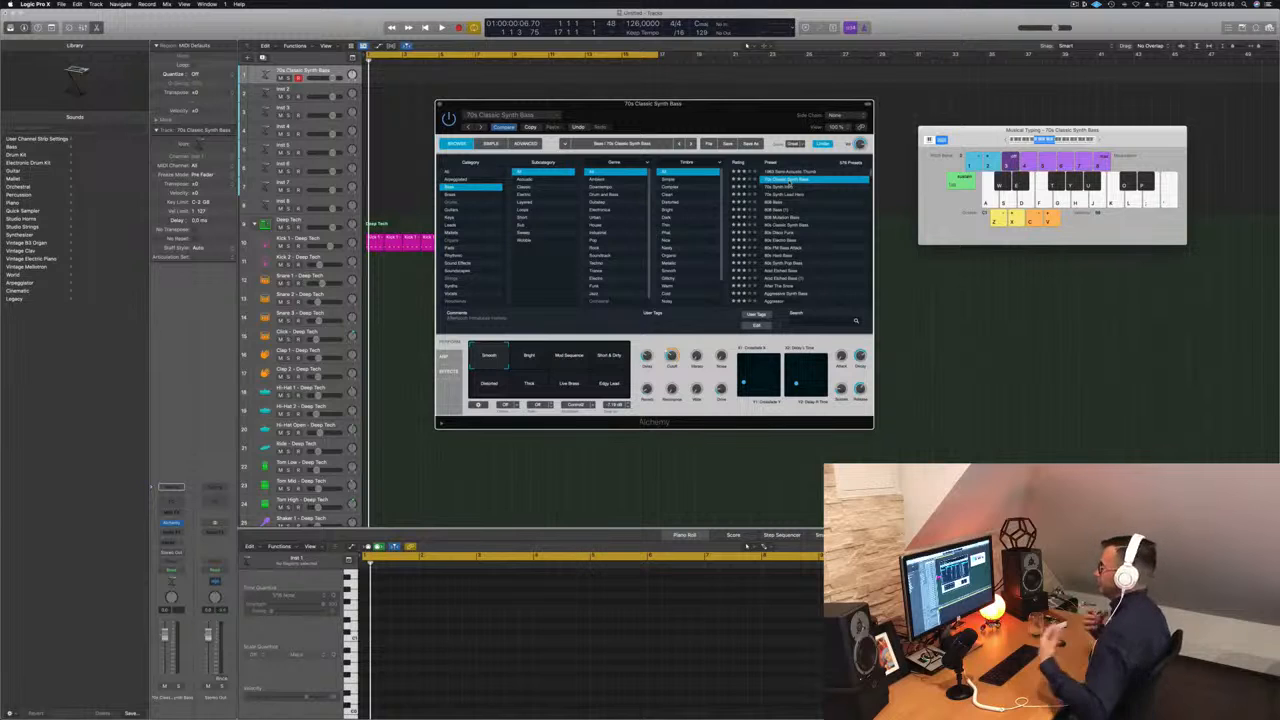
Step: Audition the bass sound and shift the Musical Typing range up one octave, keeping the Alchemy window out of the way
drag(729, 111, 810, 122)
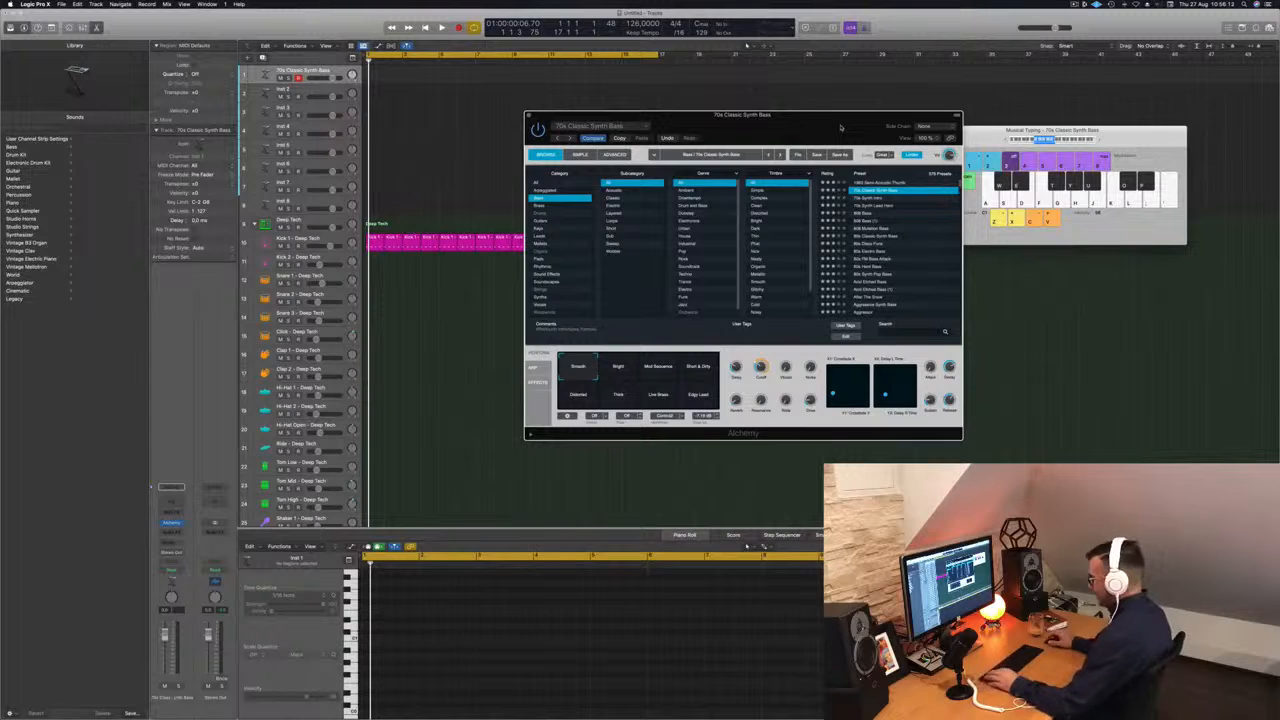
key(a)
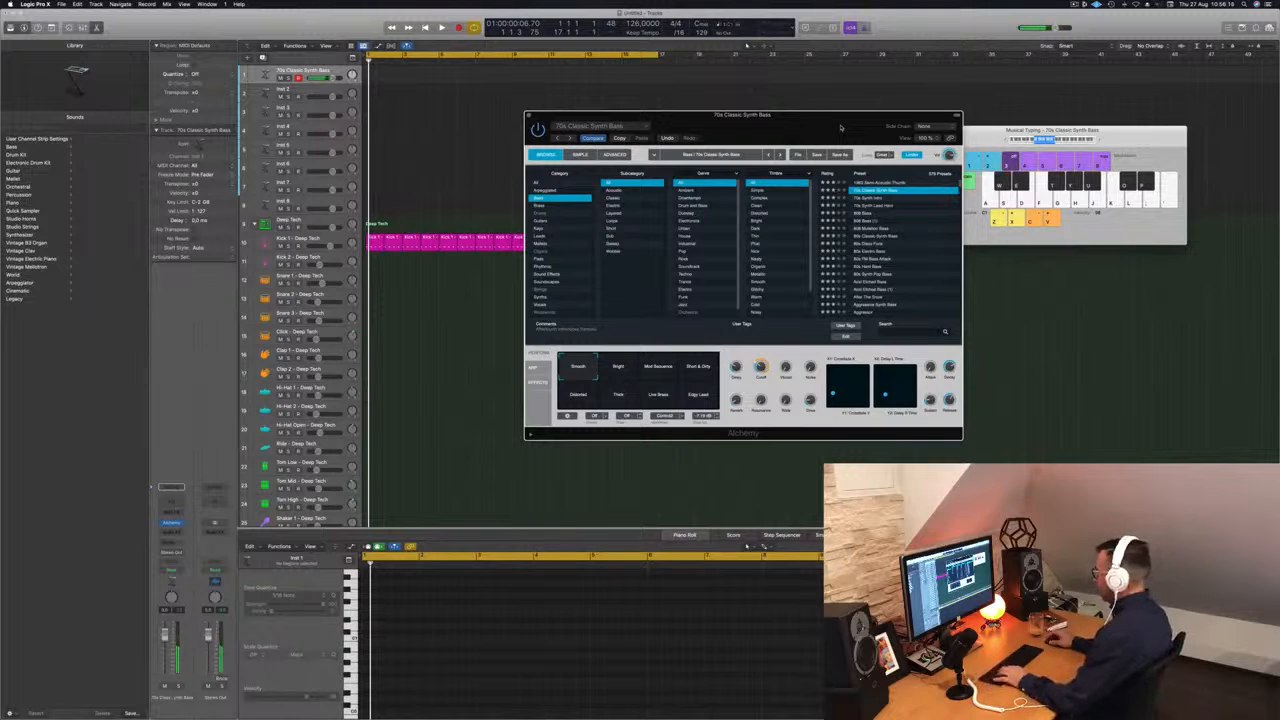
click(1099, 139)
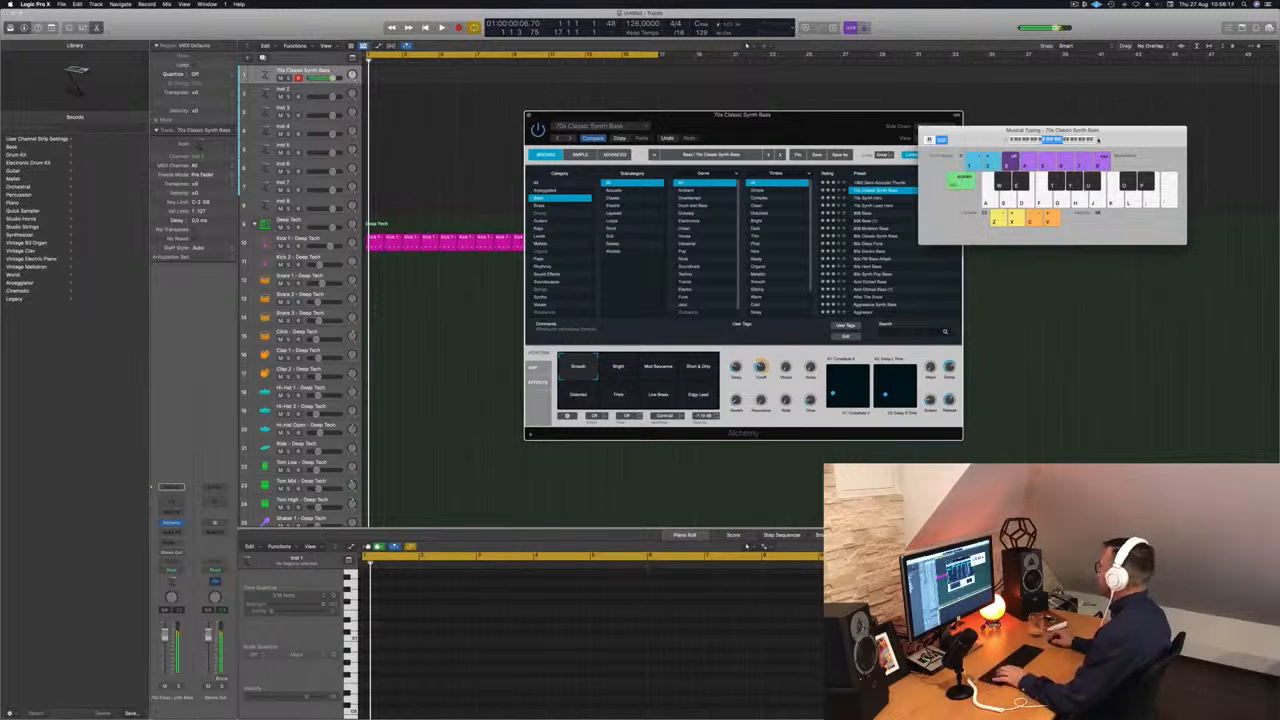
drag(799, 116, 885, 134)
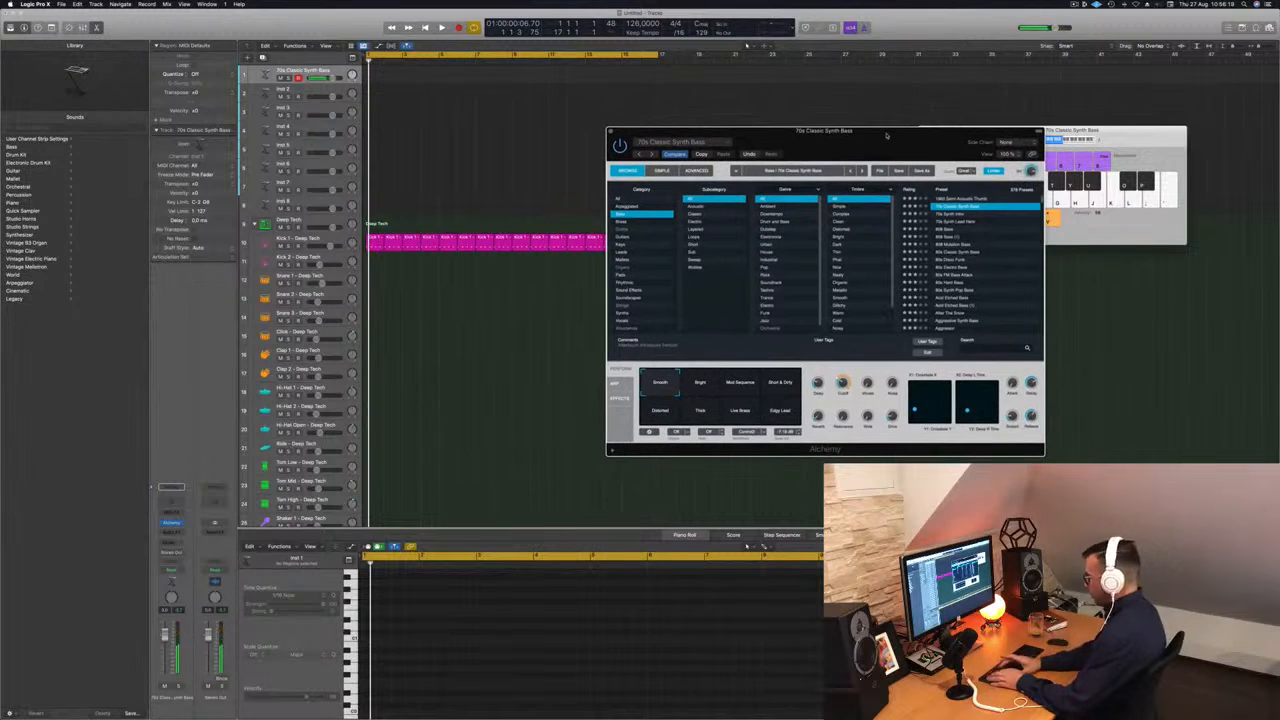
Step: Record a one-bar bass pattern of repeated notes on one pitch on the 70s Classic Synth Bass track
key(r)
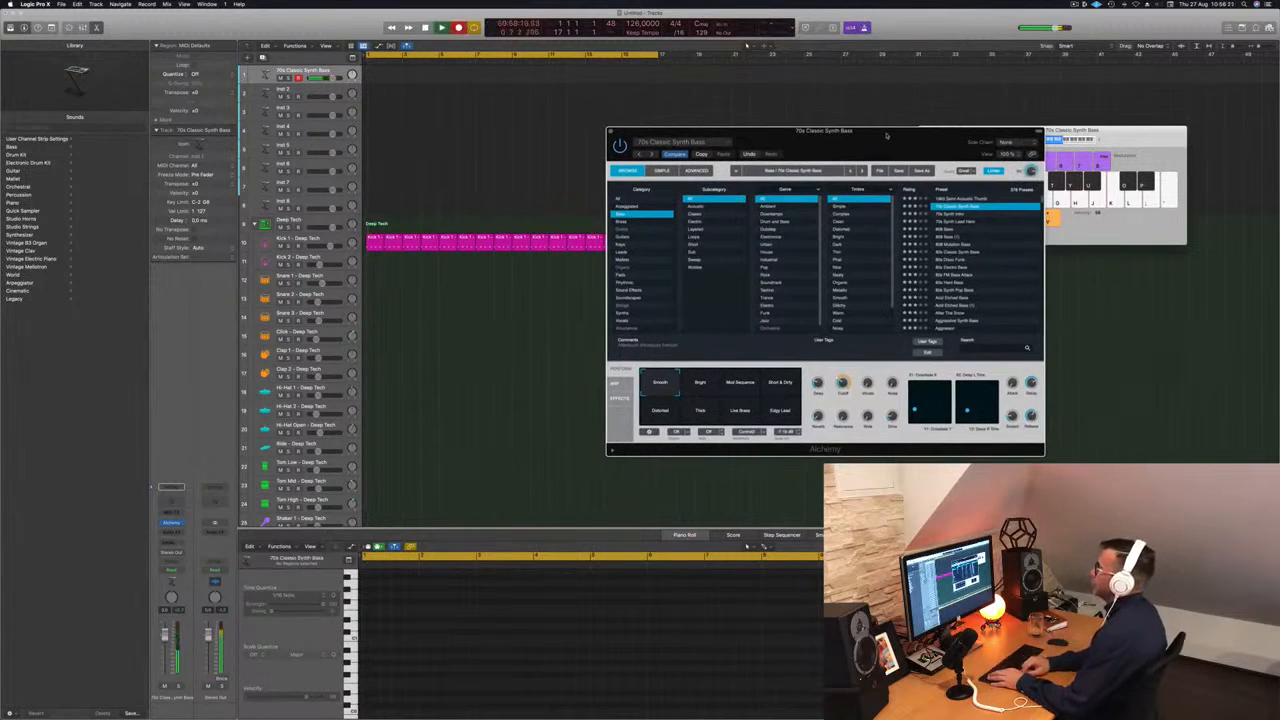
key(a)
key(a)
key(a)
key(a)
key(a)
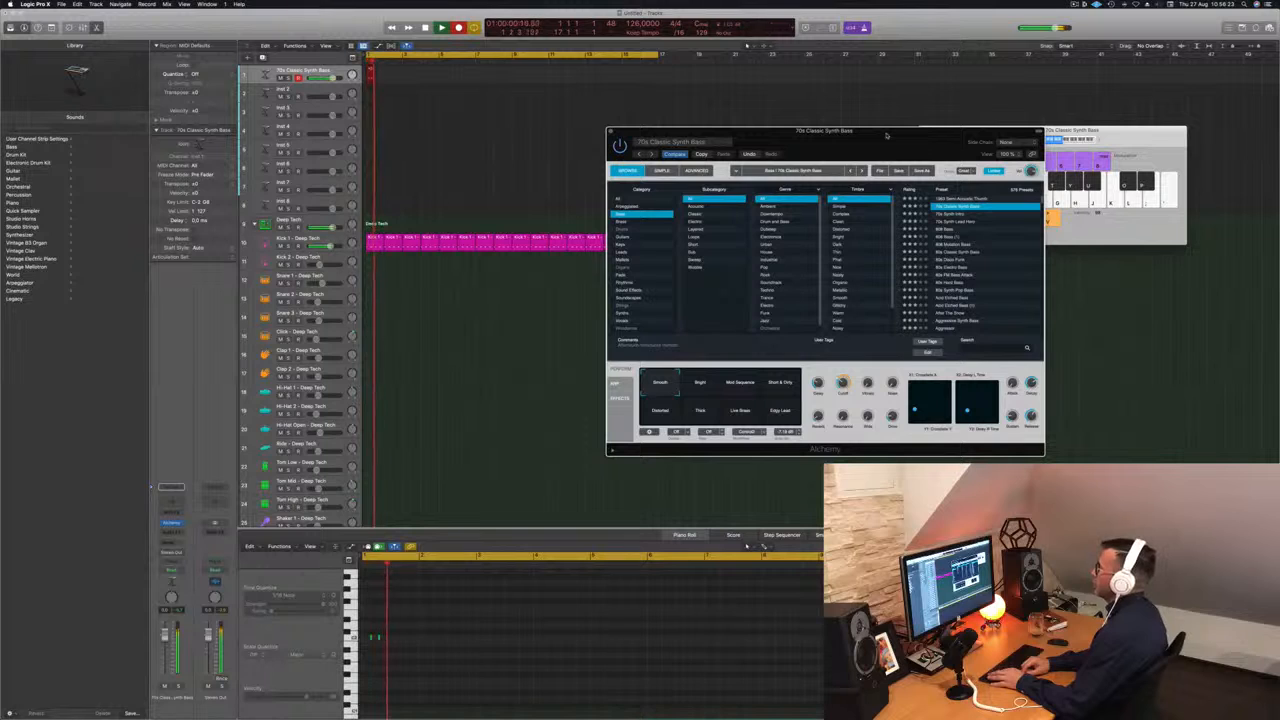
key(space)
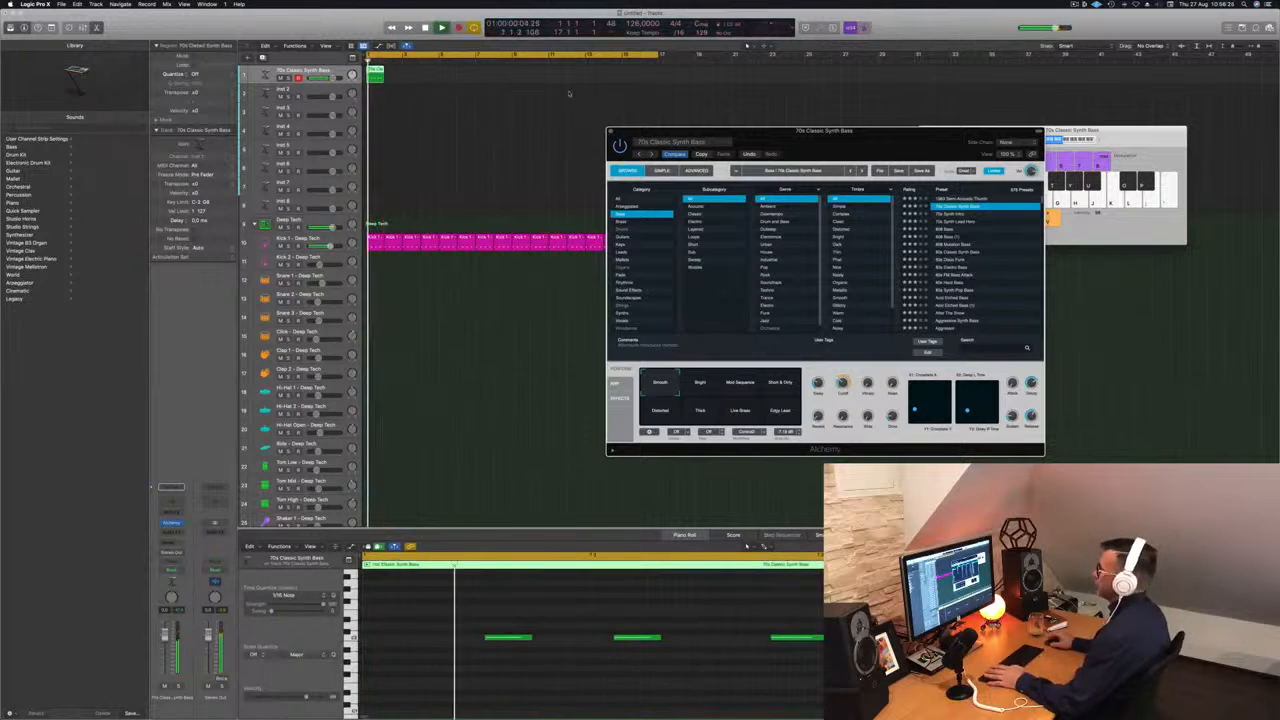
Step: Quantize all recorded bass notes to 1/16 and play the result
drag(428, 604, 862, 680)
key(q)
key(space)
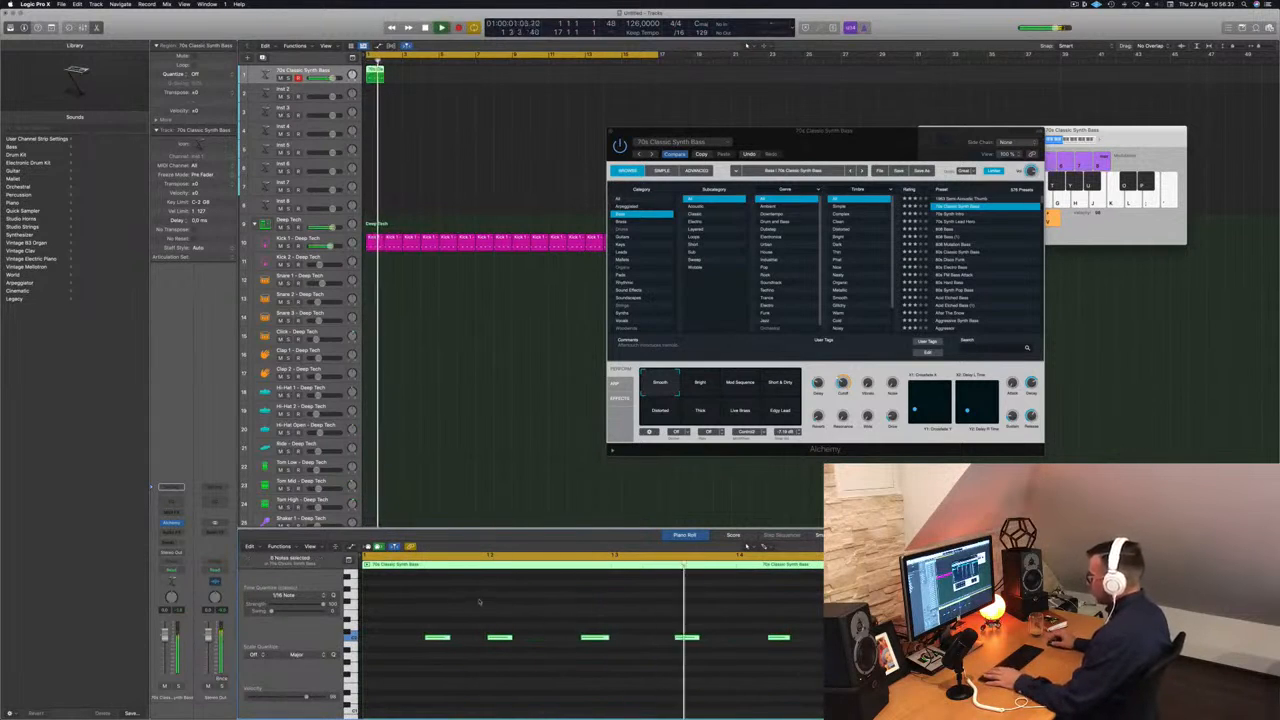
Step: Replace the last two bass notes with copies of the first two placed two beats on, and play the bar
drag(626, 607, 822, 664)
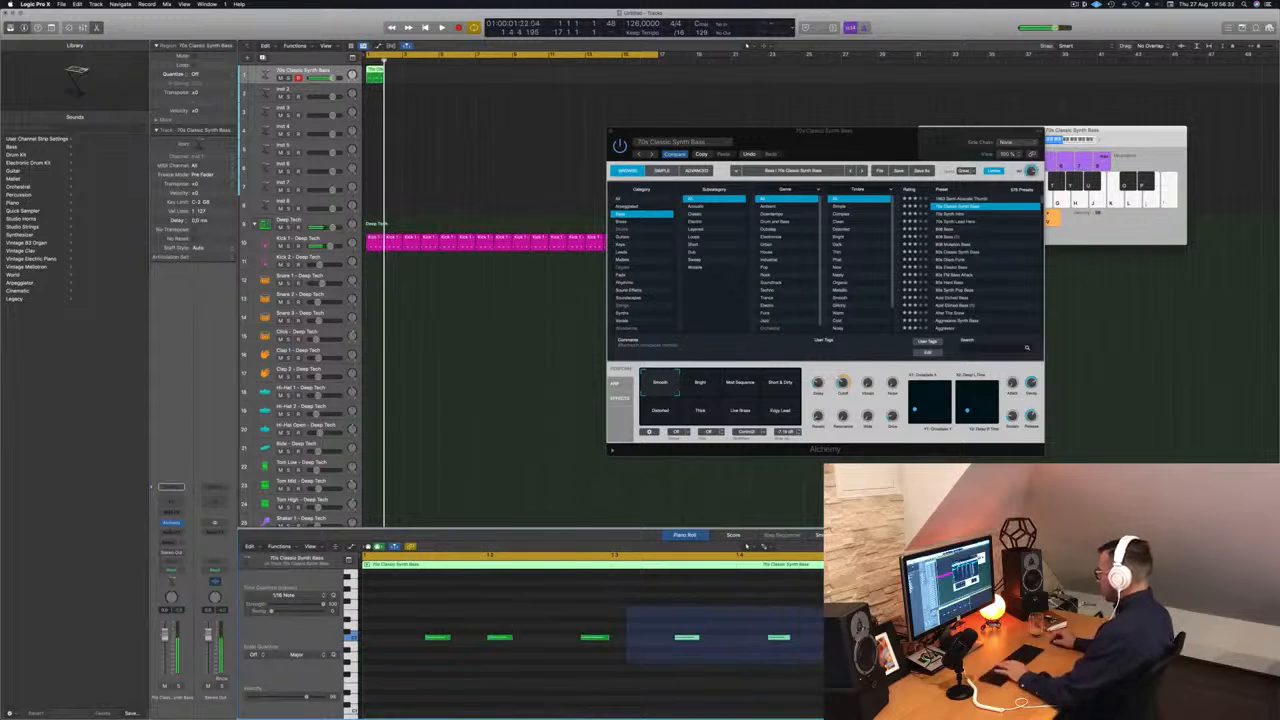
key(Delete)
mouse_move(677, 665)
mouse_down()
mouse_move(399, 620)
mouse_move(682, 644)
mouse_up()
key(space)
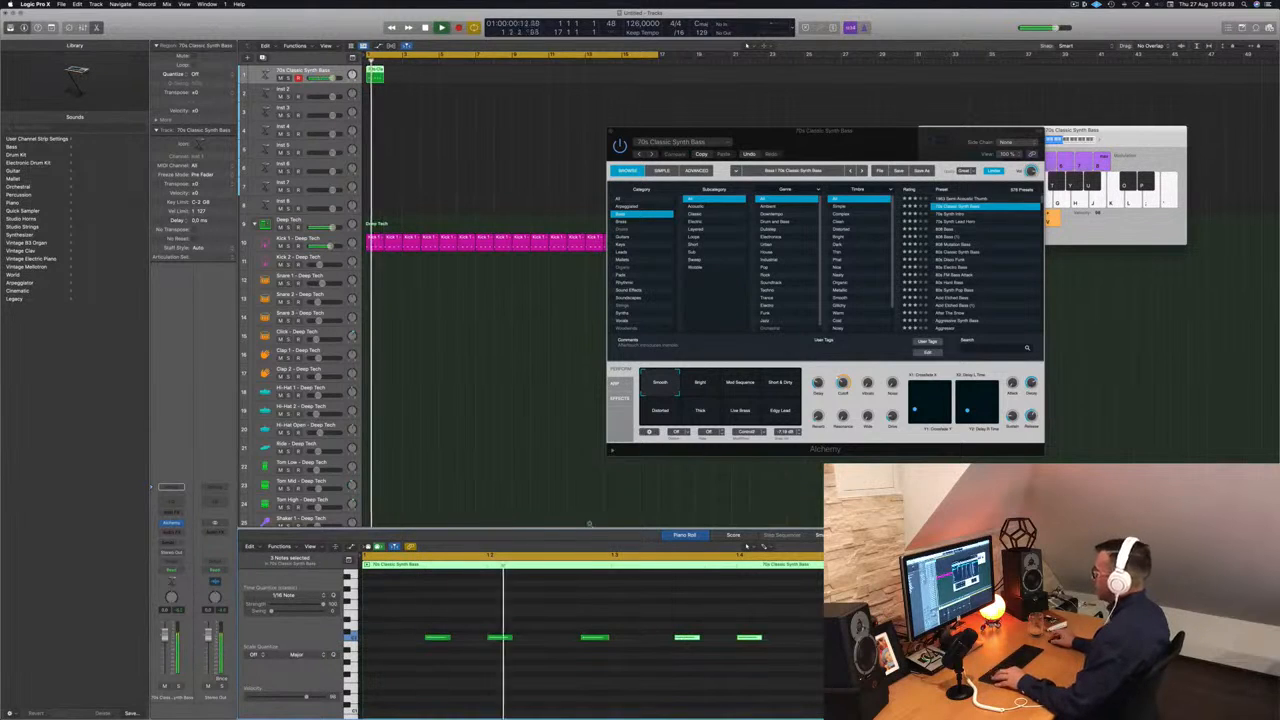
scroll(530, 501, down, 2)
key(space)
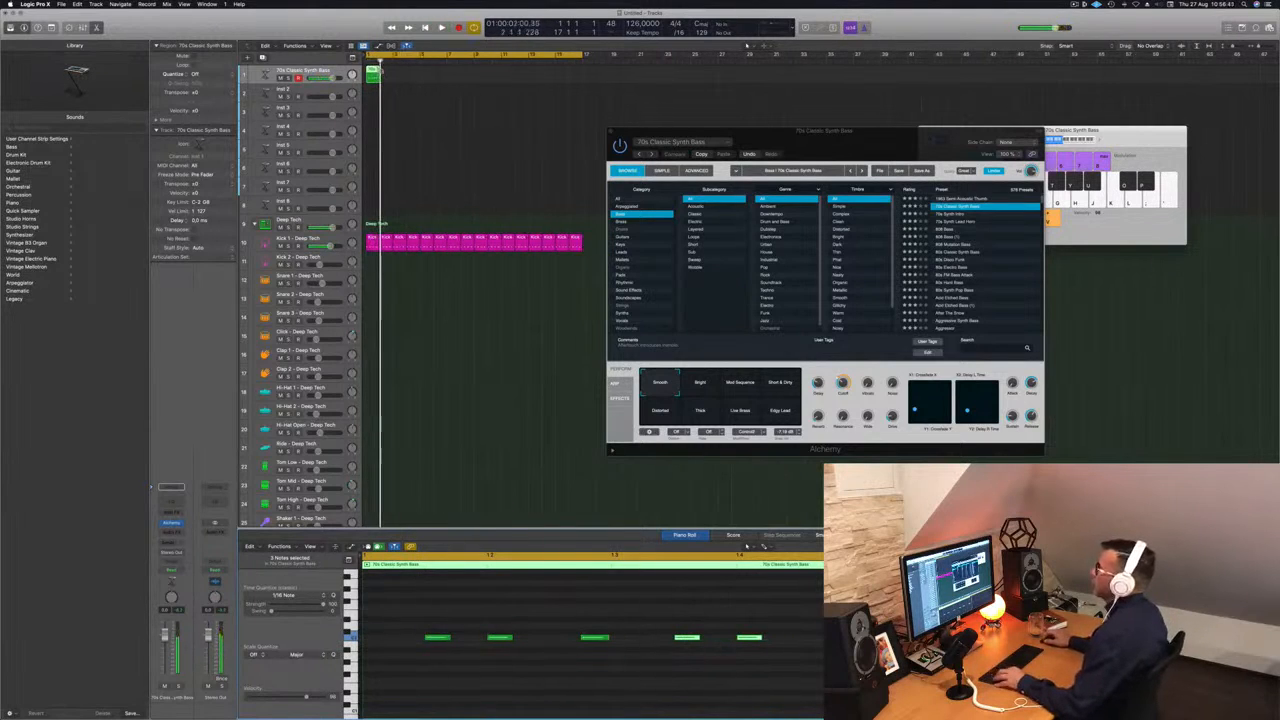
Step: Copy the one-bar bass region repeatedly up to bar 17 and play it with the kick
drag(374, 72, 426, 74)
mouse_move(481, 80)
mouse_down()
mouse_move(374, 70)
mouse_move(482, 74)
mouse_up()
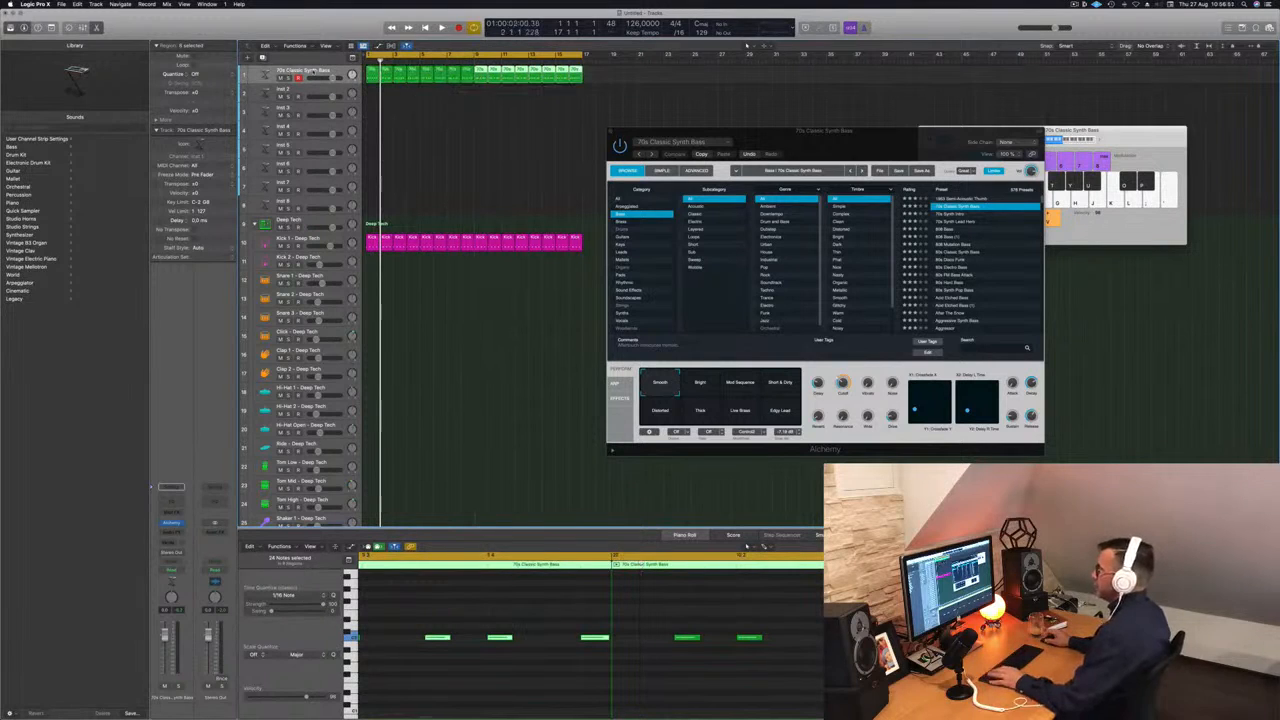
click(296, 74)
key(space)
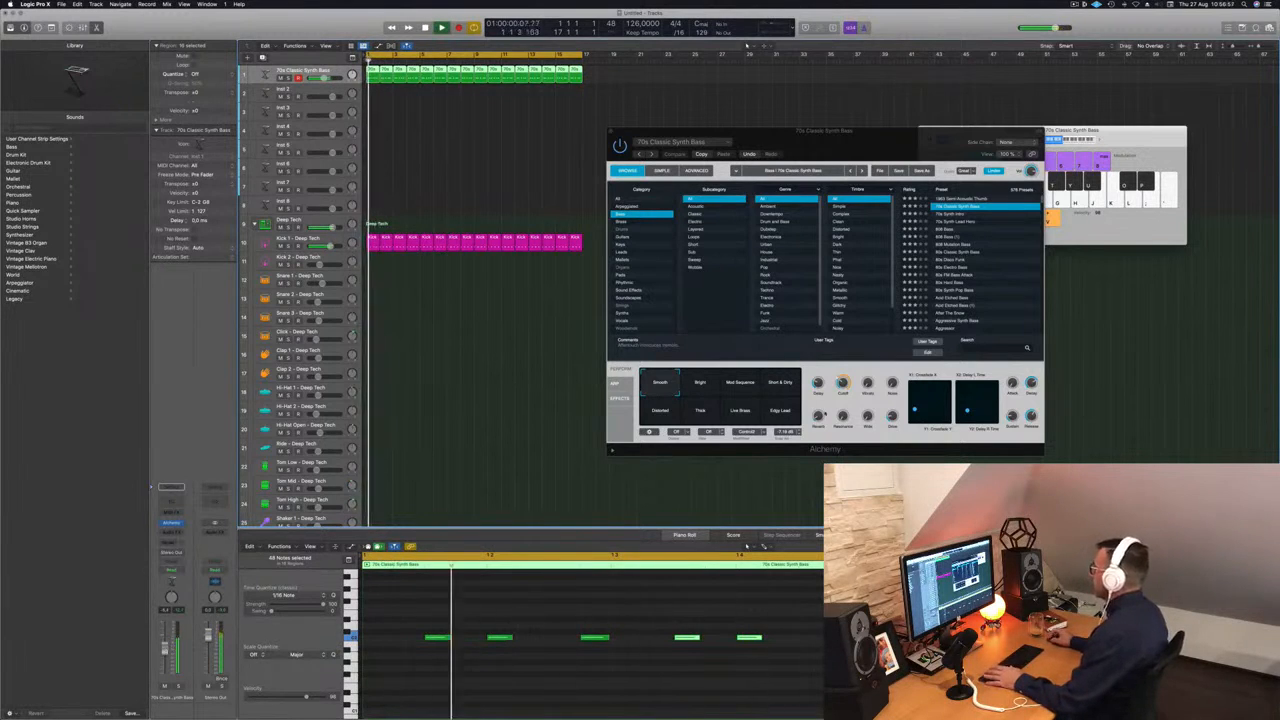
Step: Lower the Cutoff of the Alchemy bass slightly during playback and listen to it again from the start
drag(842, 385, 841, 394)
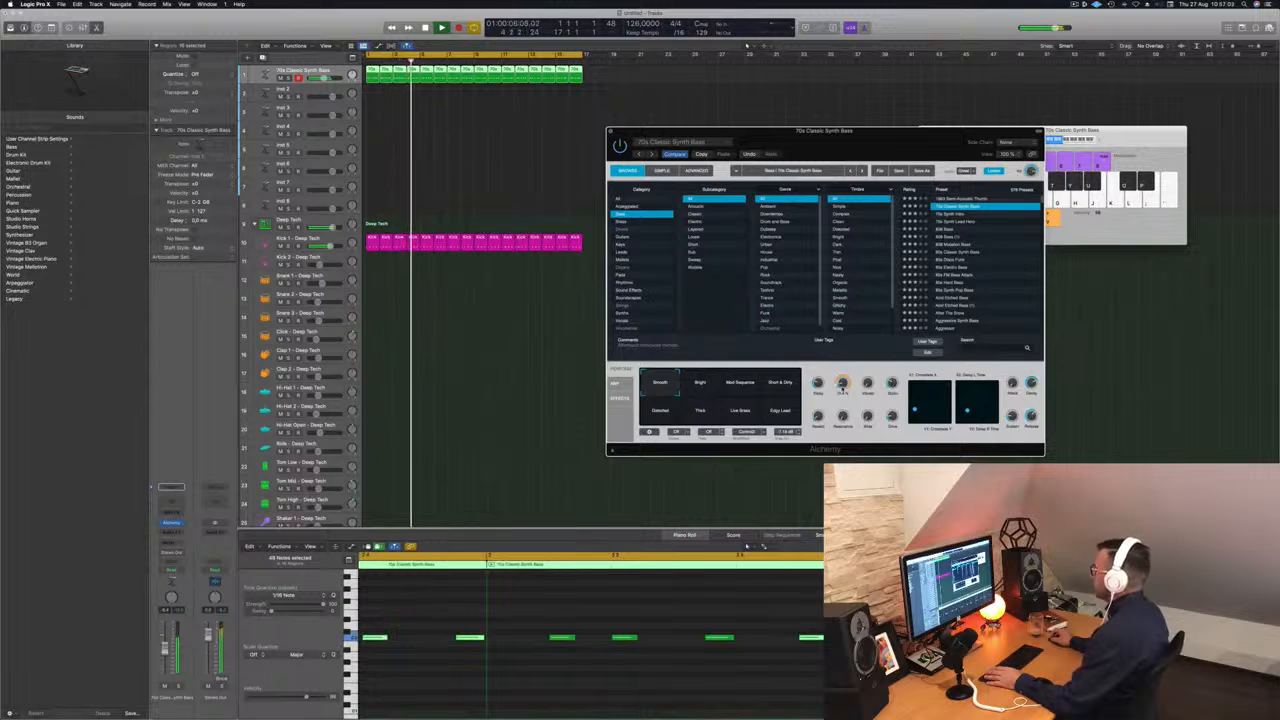
drag(864, 146, 795, 140)
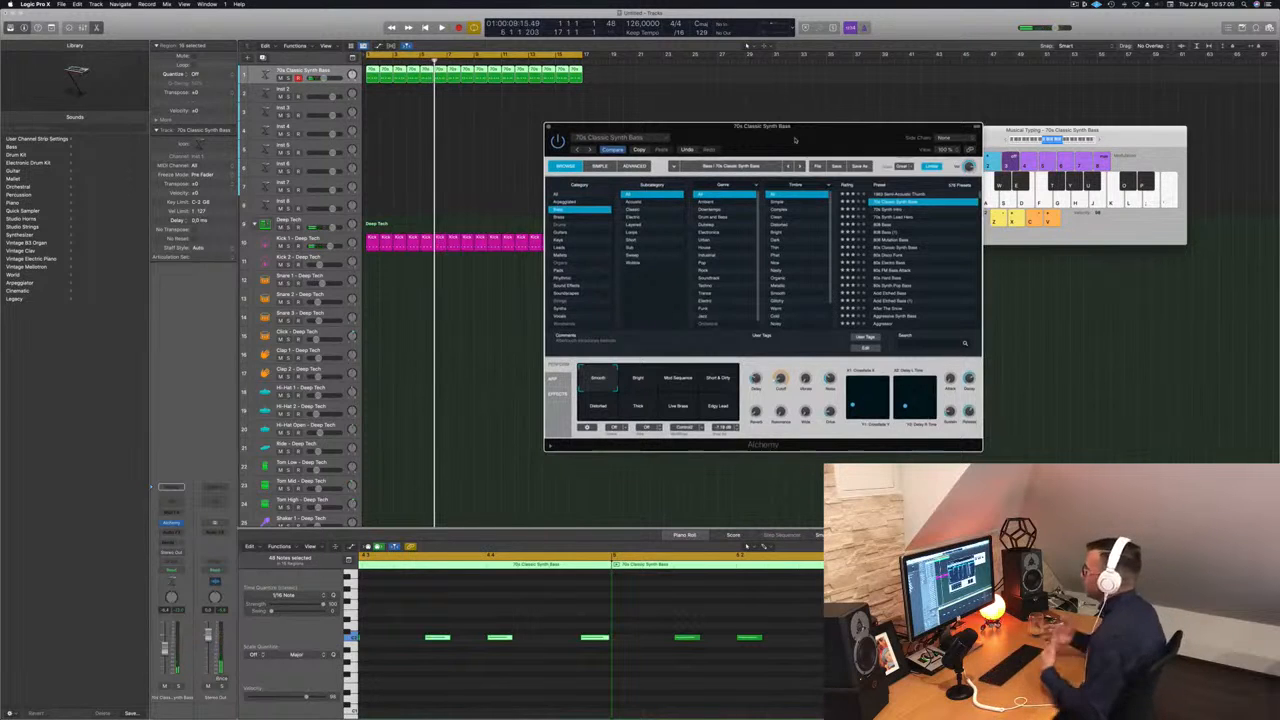
key(space)
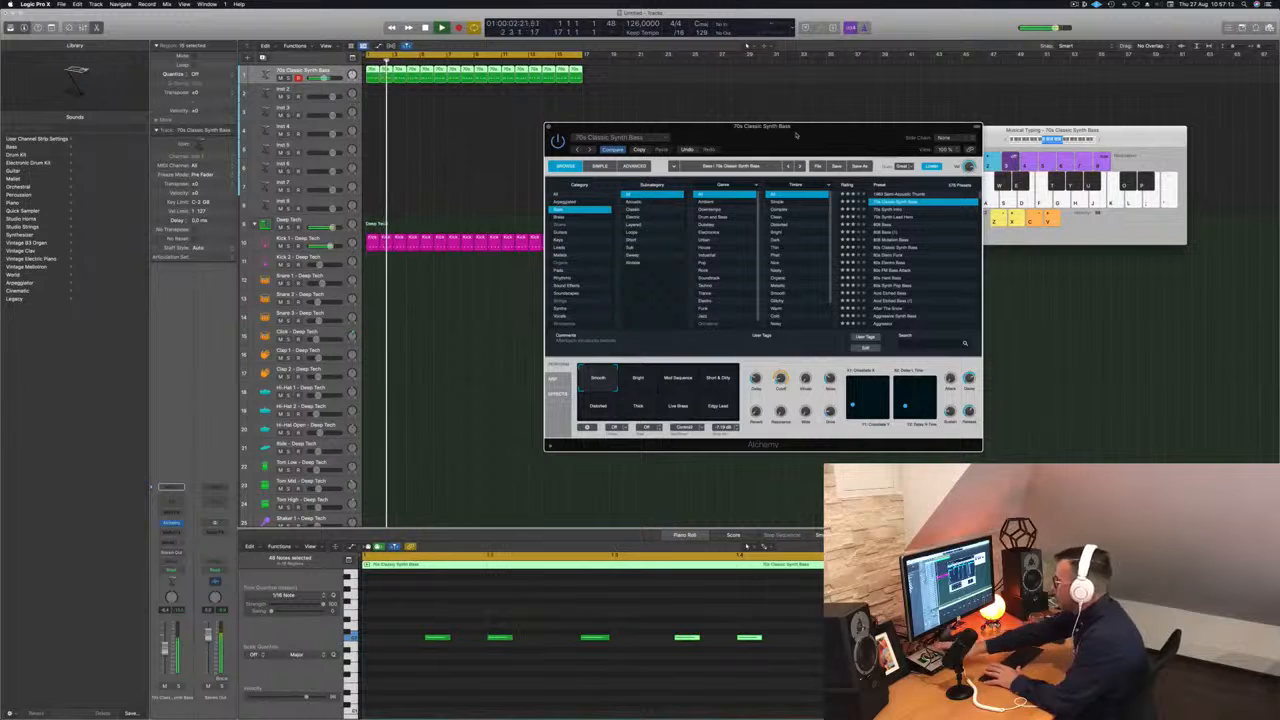
Step: Move the Alchemy window clear of the regions and select all regions on the bass track
drag(796, 134, 828, 135)
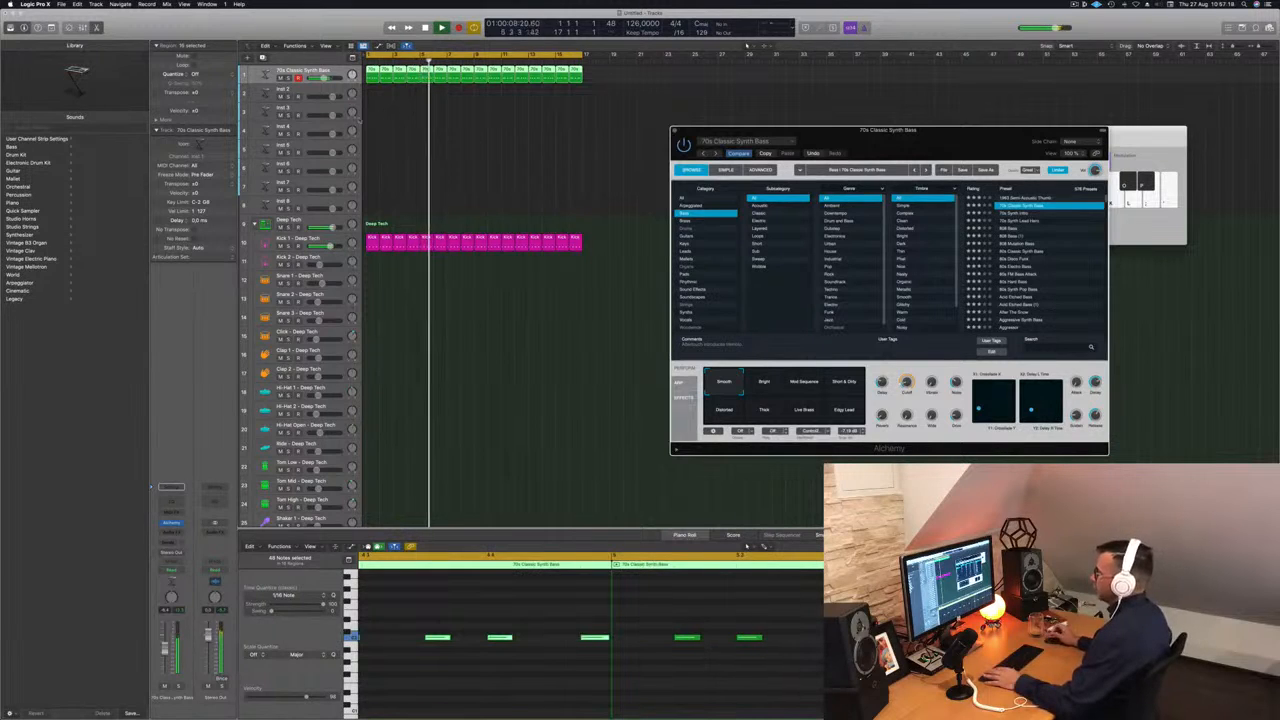
click(367, 120)
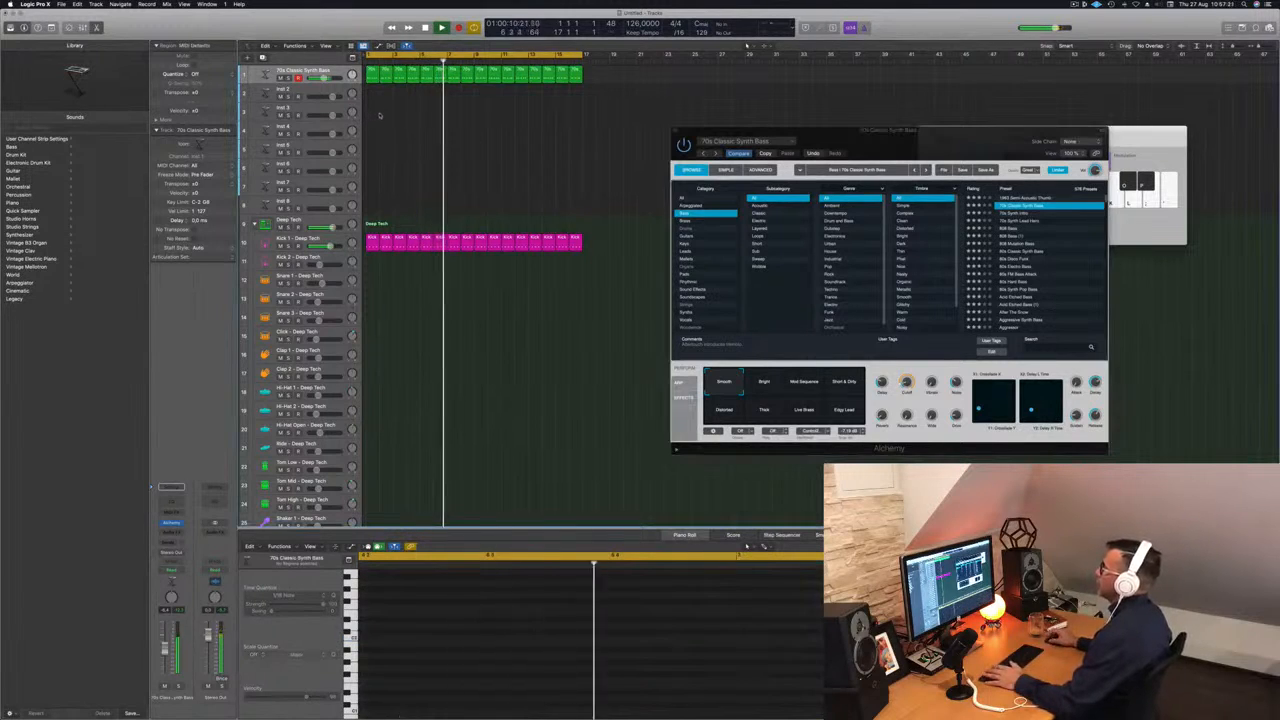
click(336, 73)
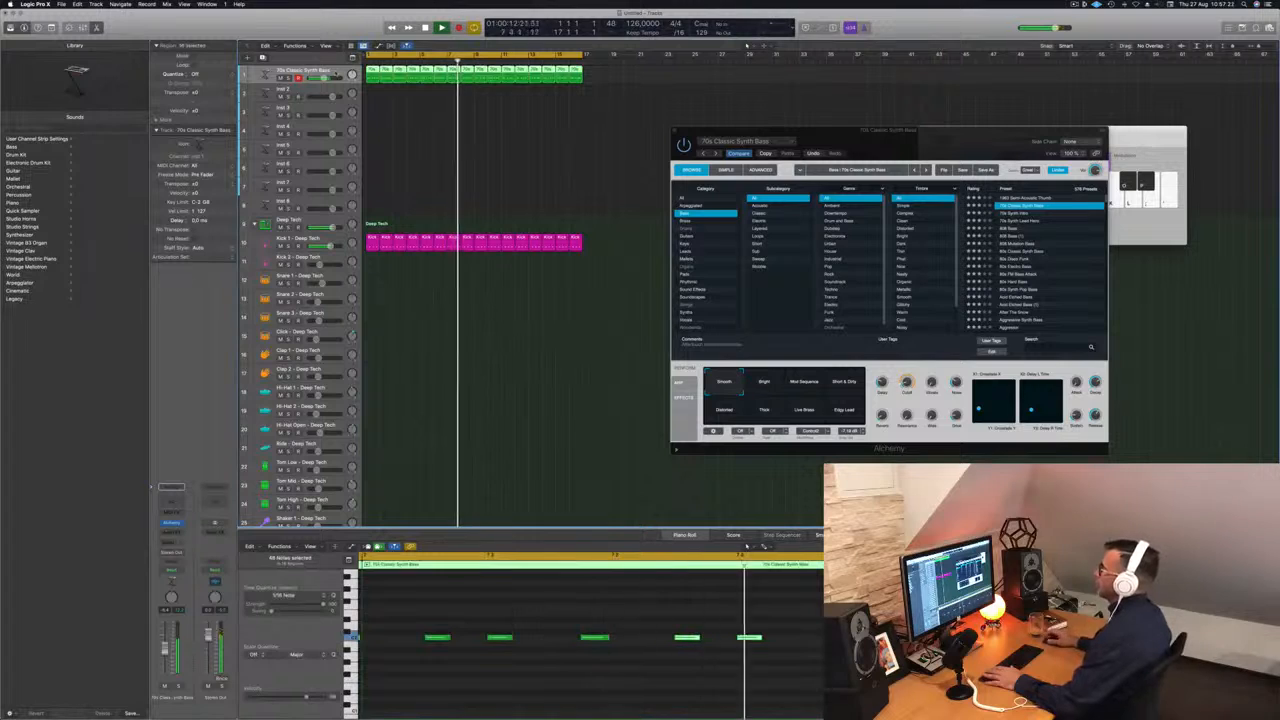
Step: Stop playback and copy the first one-bar kick region to bar 1 of the Snare 1 track
key(space)
click(383, 377)
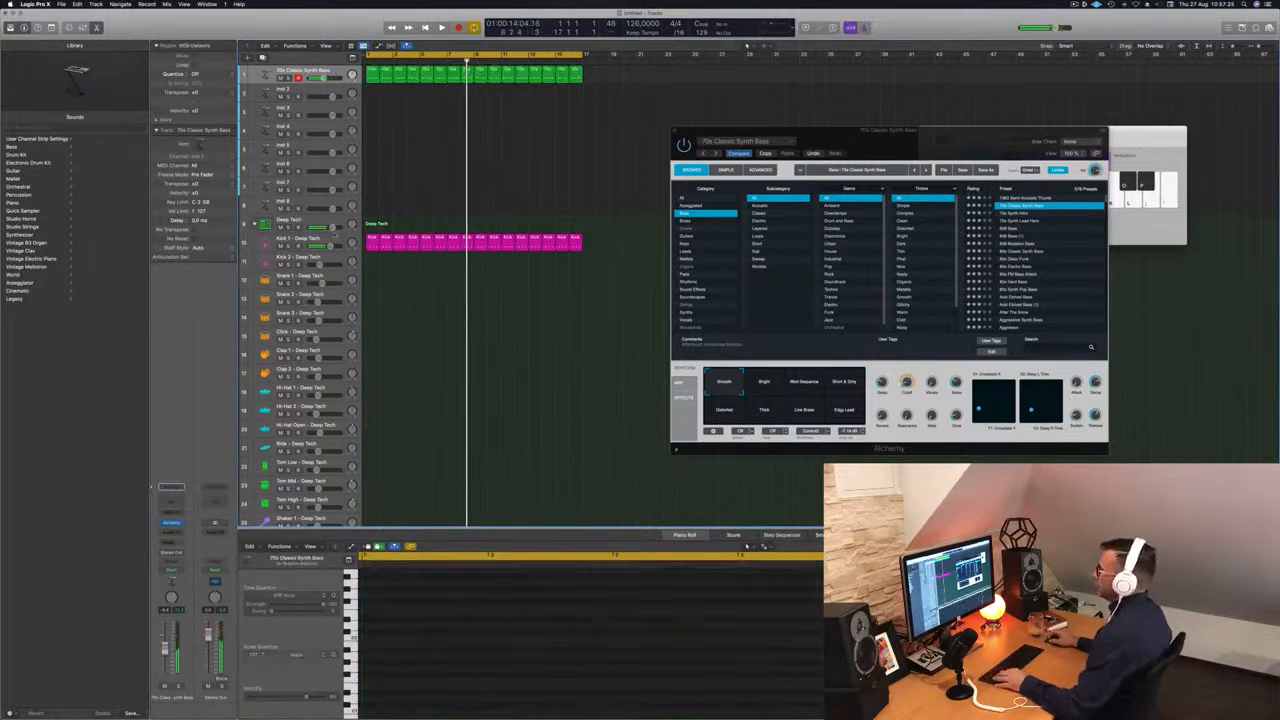
click(368, 241)
drag(368, 241, 371, 282)
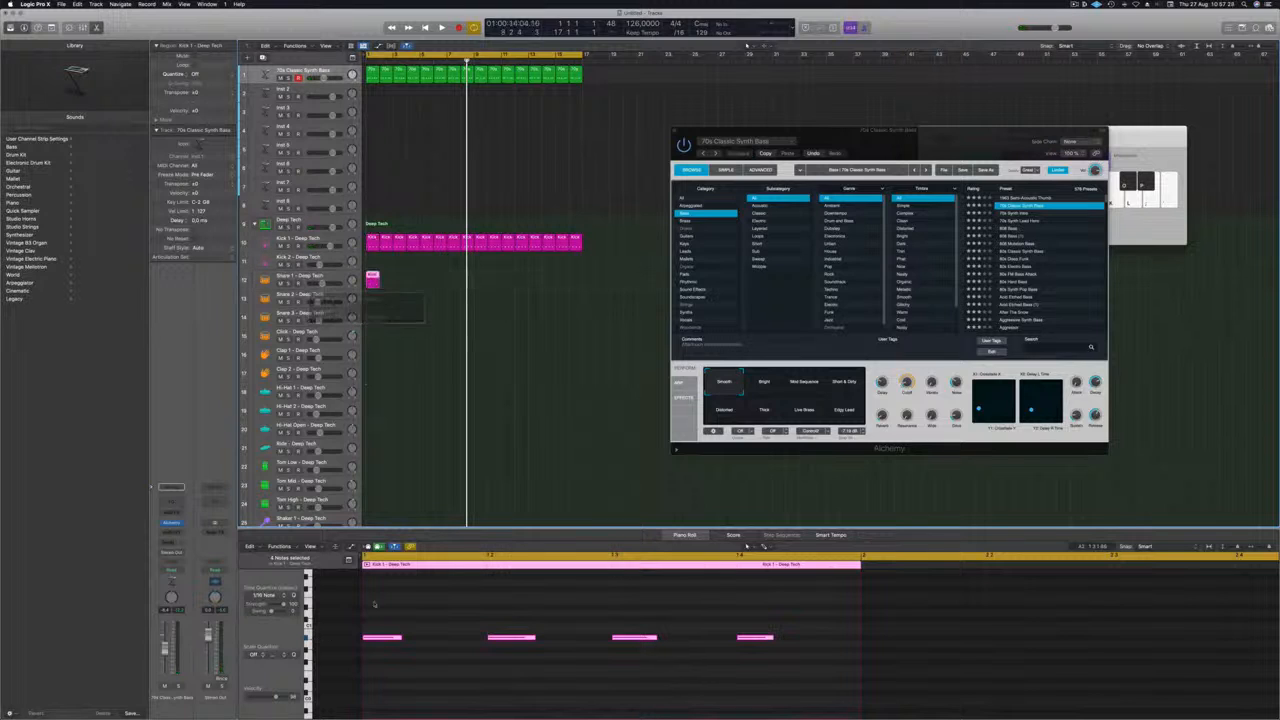
Step: Select all four notes of the region on the Snare 1 track and audition them at other pitches
drag(390, 626, 776, 661)
scroll(660, 680, up, 5)
scroll(659, 680, down, 5)
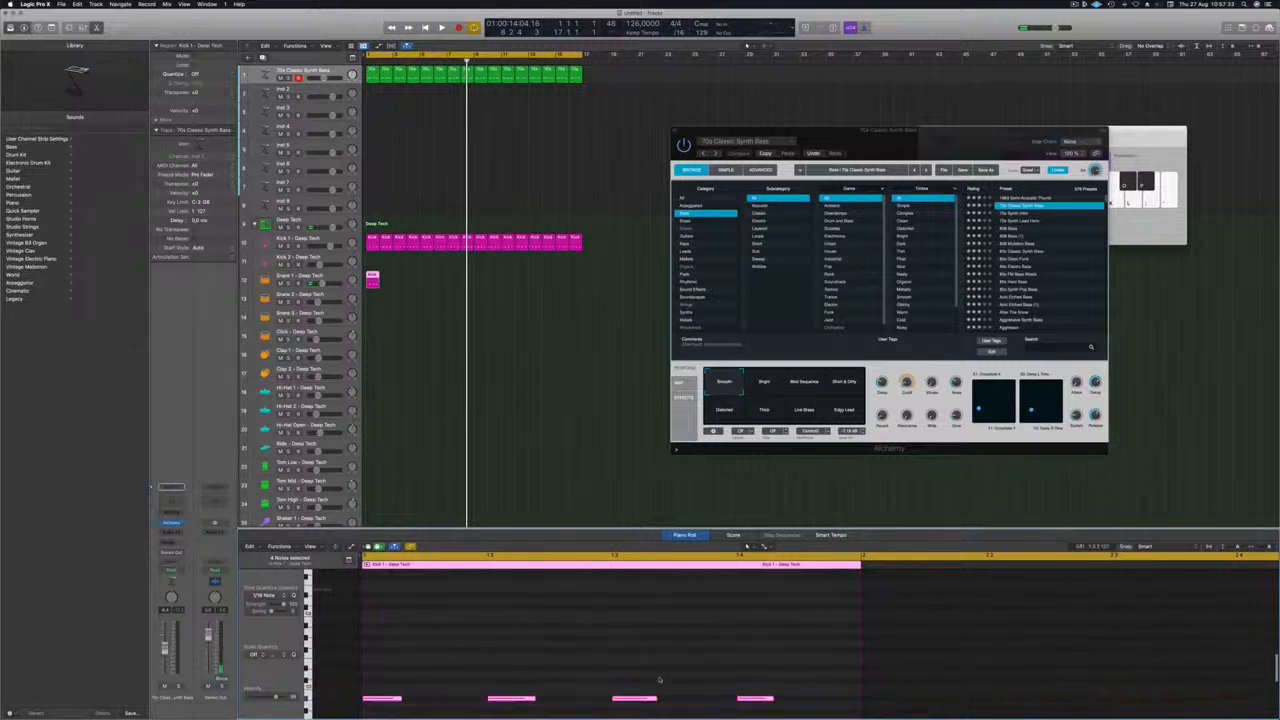
scroll(659, 678, down, 5)
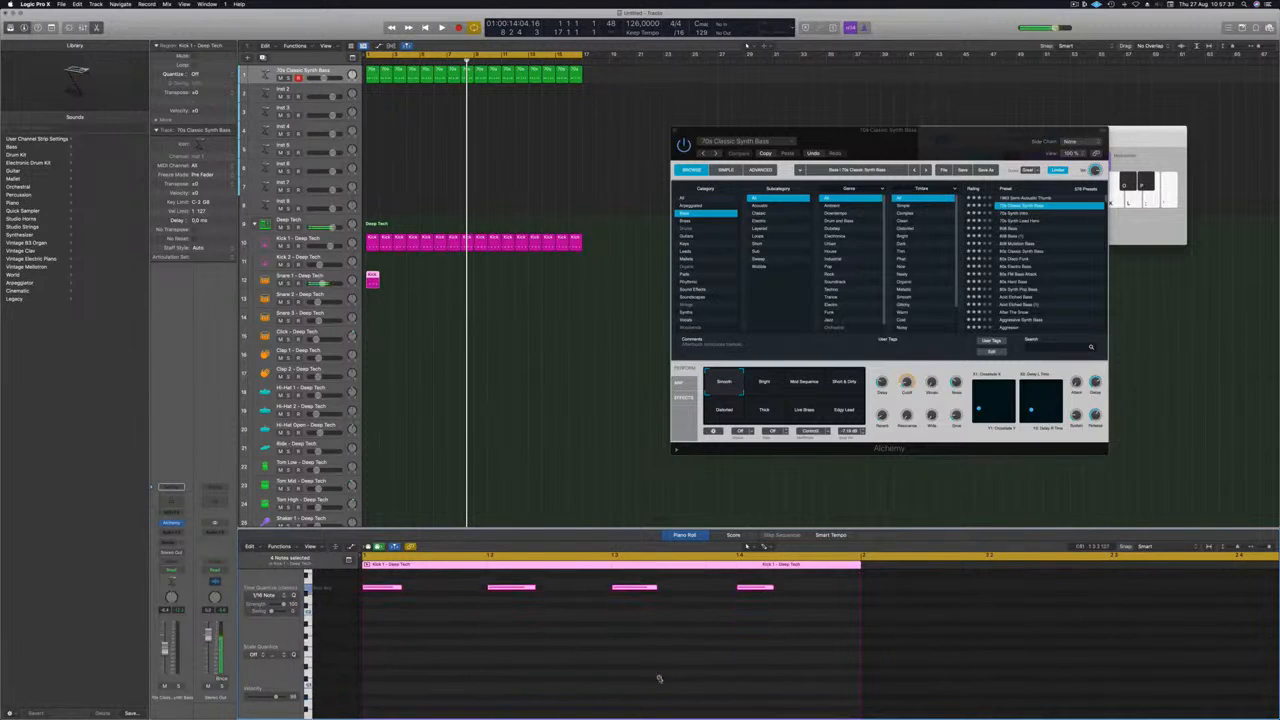
Step: Delete the first and third notes of the Snare 1 region, keeping hits on beats 2 and 4
drag(443, 684, 362, 582)
key(Delete)
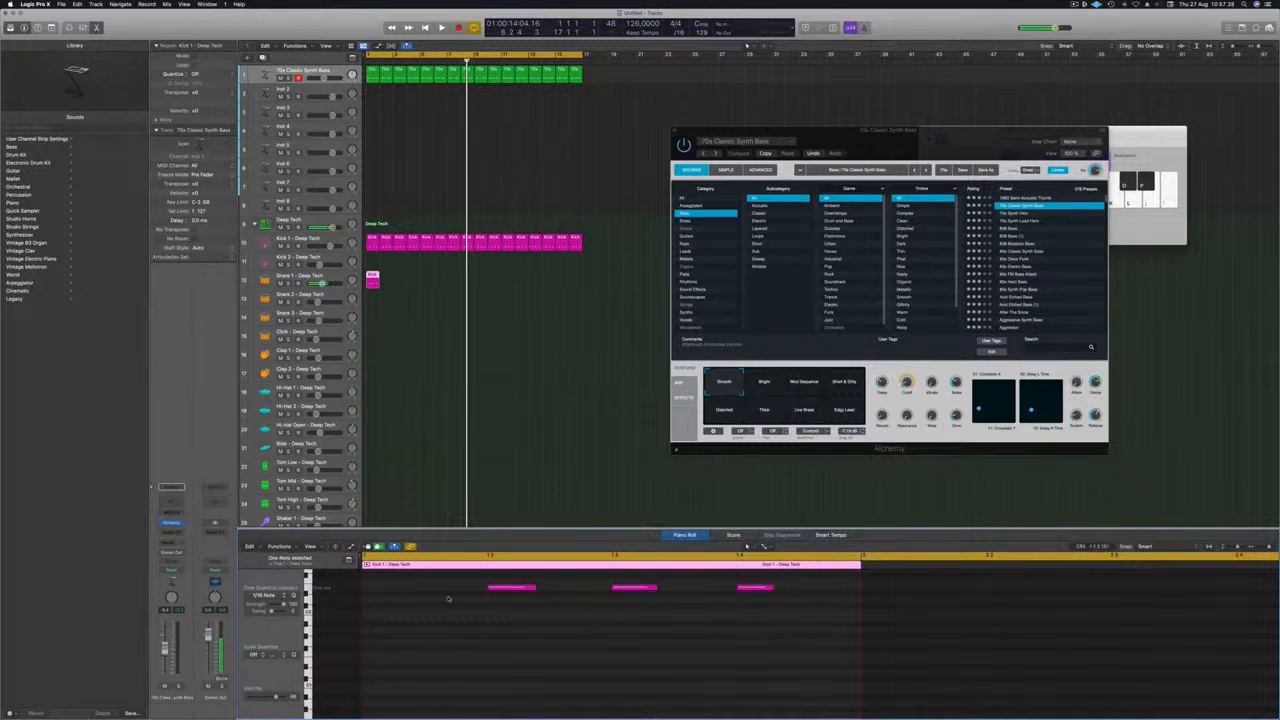
drag(597, 616, 665, 580)
key(Delete)
Step: Copy the one-bar snare region repeatedly up to bar 17 and play it with the kick and bass
drag(373, 275, 388, 279)
drag(386, 278, 424, 282)
mouse_move(503, 280)
mouse_down()
mouse_move(397, 282)
mouse_move(479, 284)
mouse_up()
key(space)
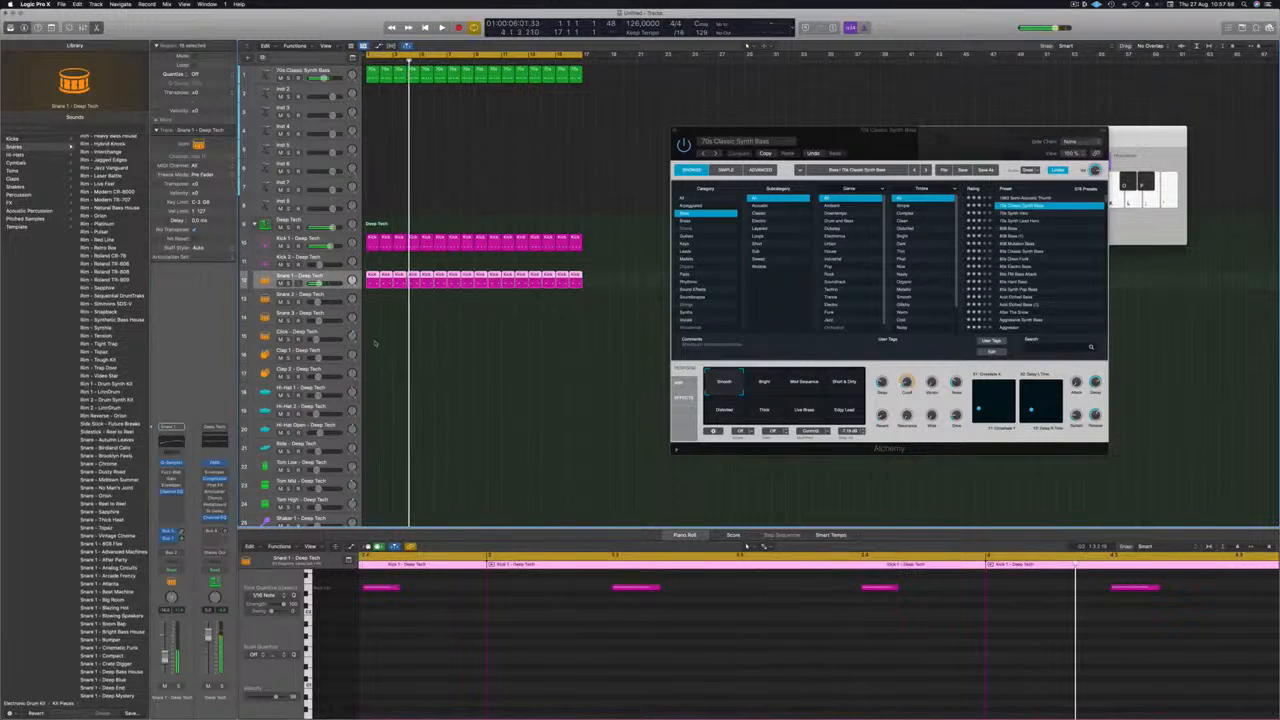
Step: Copy the first one-bar kick region to bar 1 of the Hi-Hat Open track
click(378, 293)
click(374, 276)
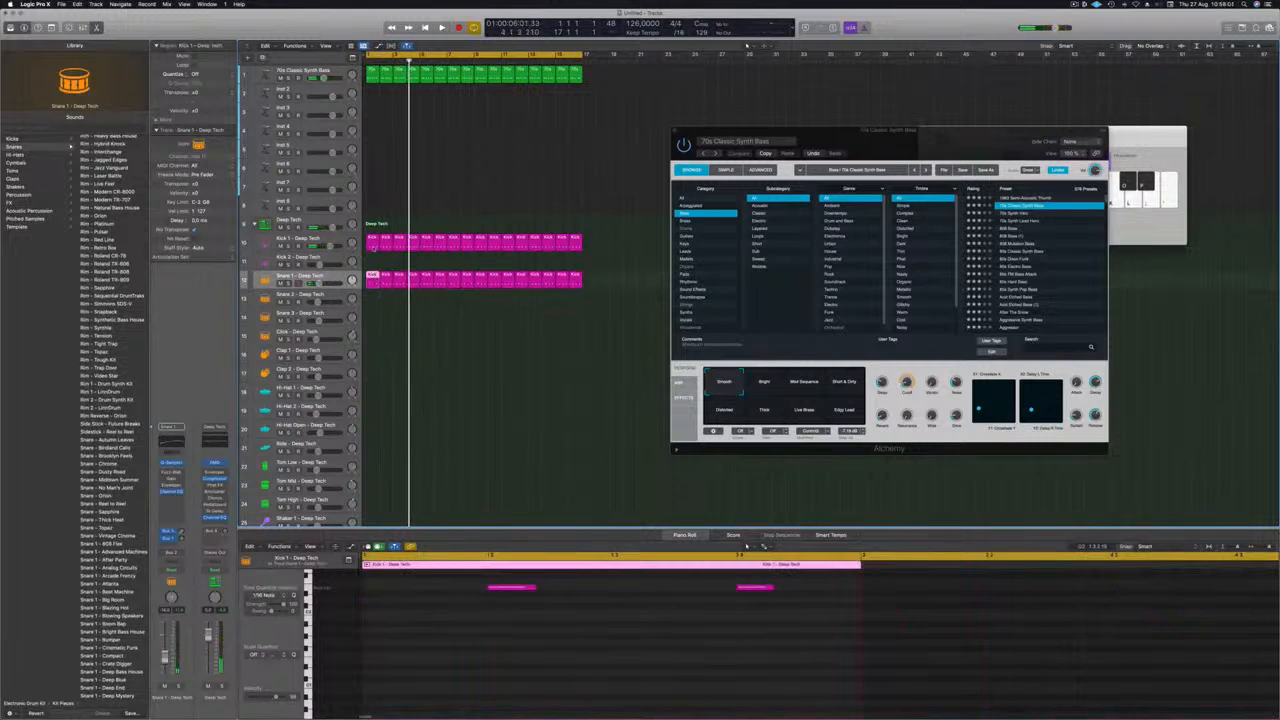
drag(374, 243, 372, 432)
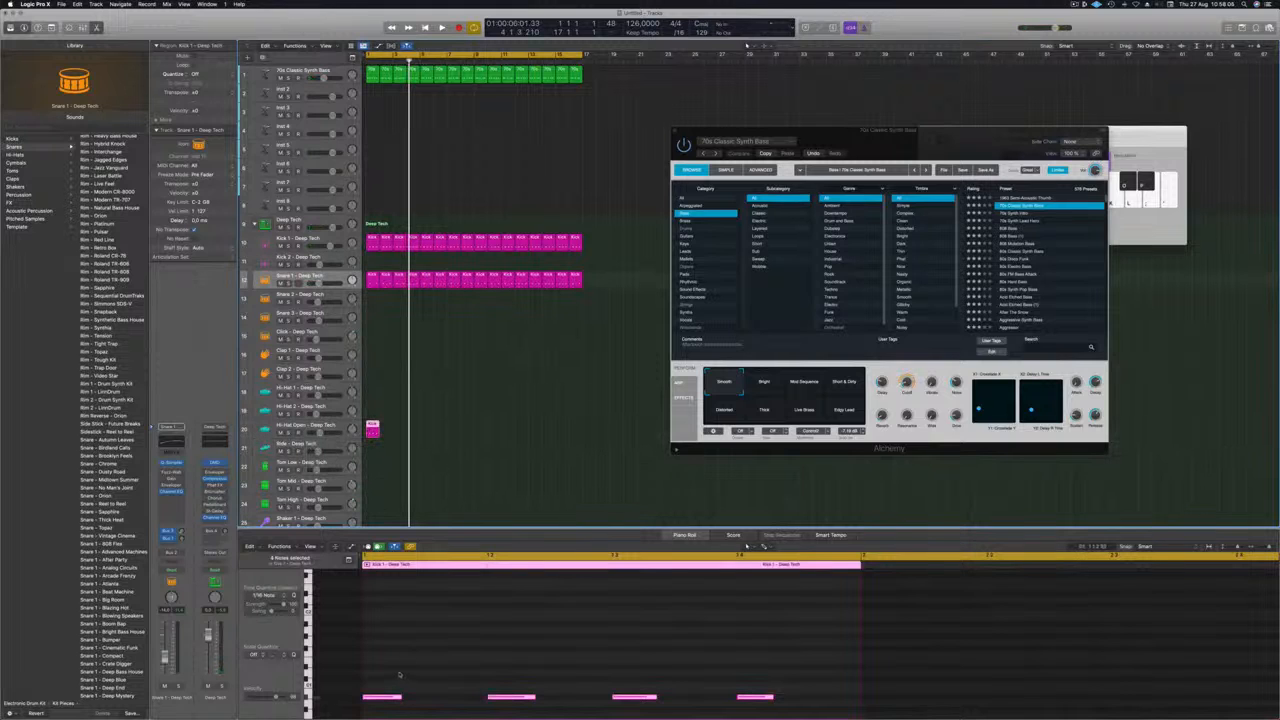
Step: Open the Hi-Hat Open region in the Piano Roll, select its four notes and audition them at another pitch
scroll(398, 675, up, 4)
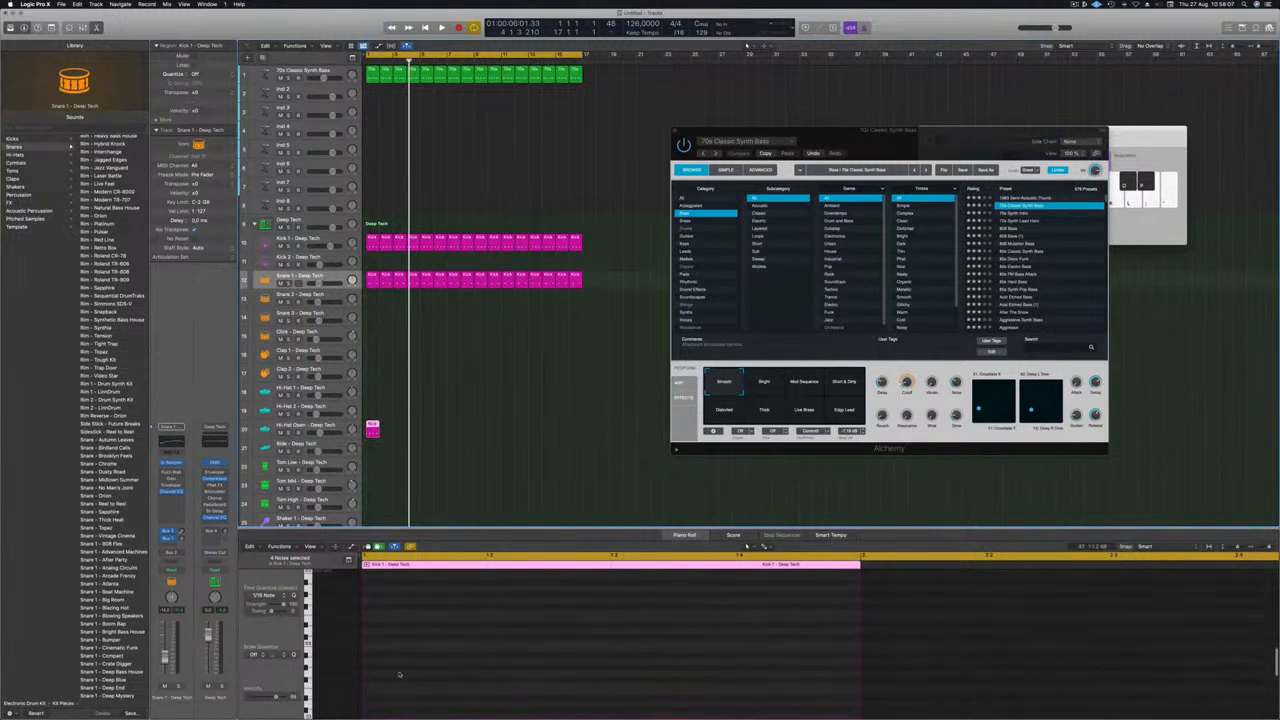
scroll(379, 681, down, 3)
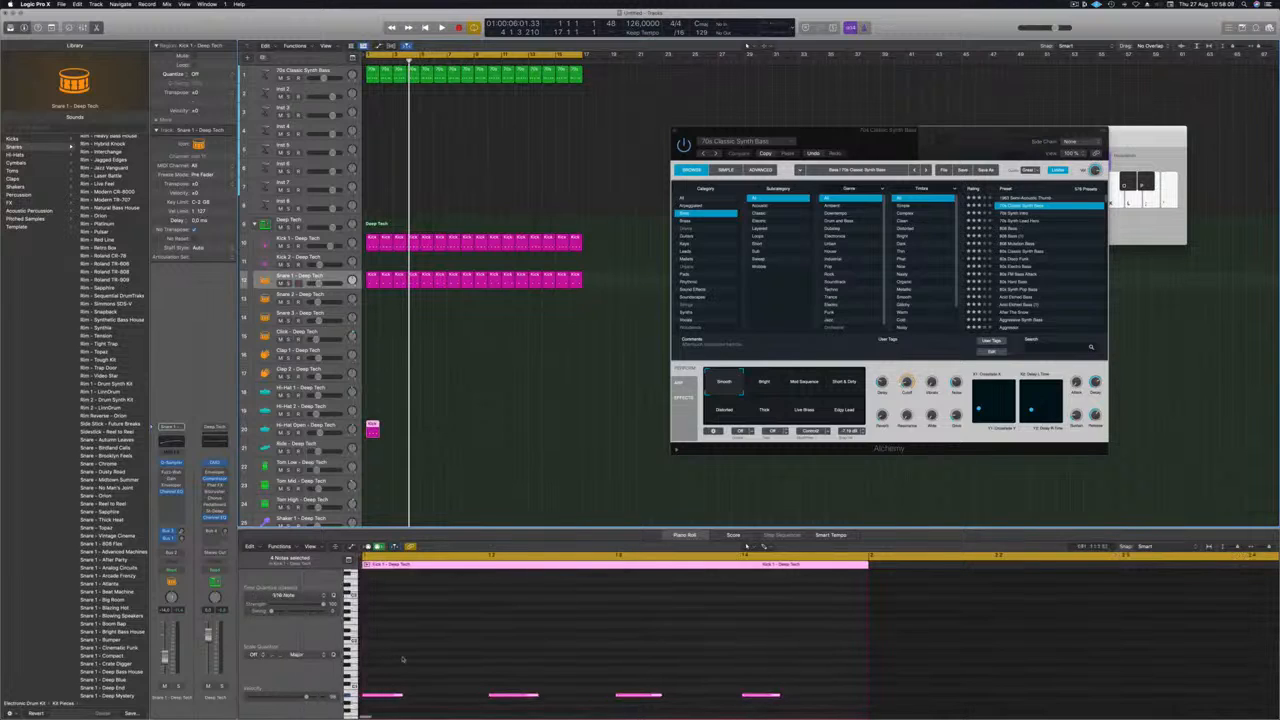
scroll(403, 658, up, 1)
scroll(403, 658, right, 2)
scroll(408, 658, left, 2)
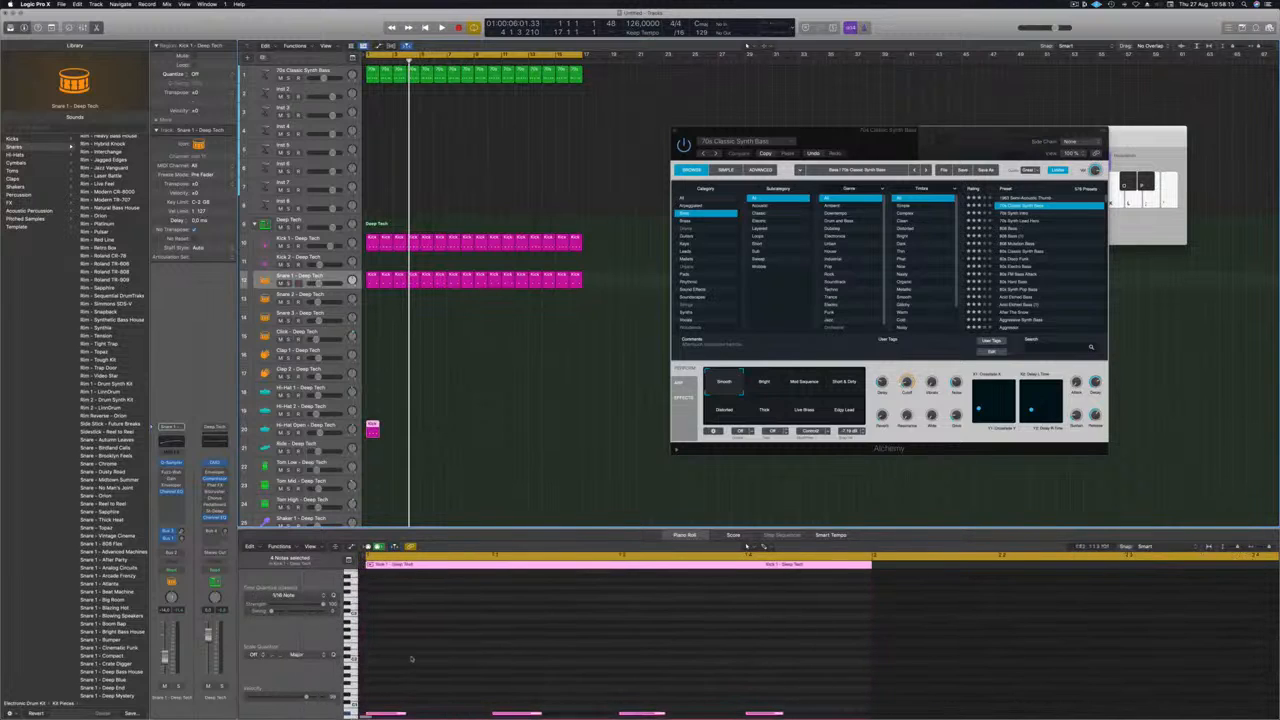
click(446, 339)
double_click(373, 423)
scroll(389, 573, right, 2)
scroll(390, 577, left, 2)
scroll(377, 592, up, 5)
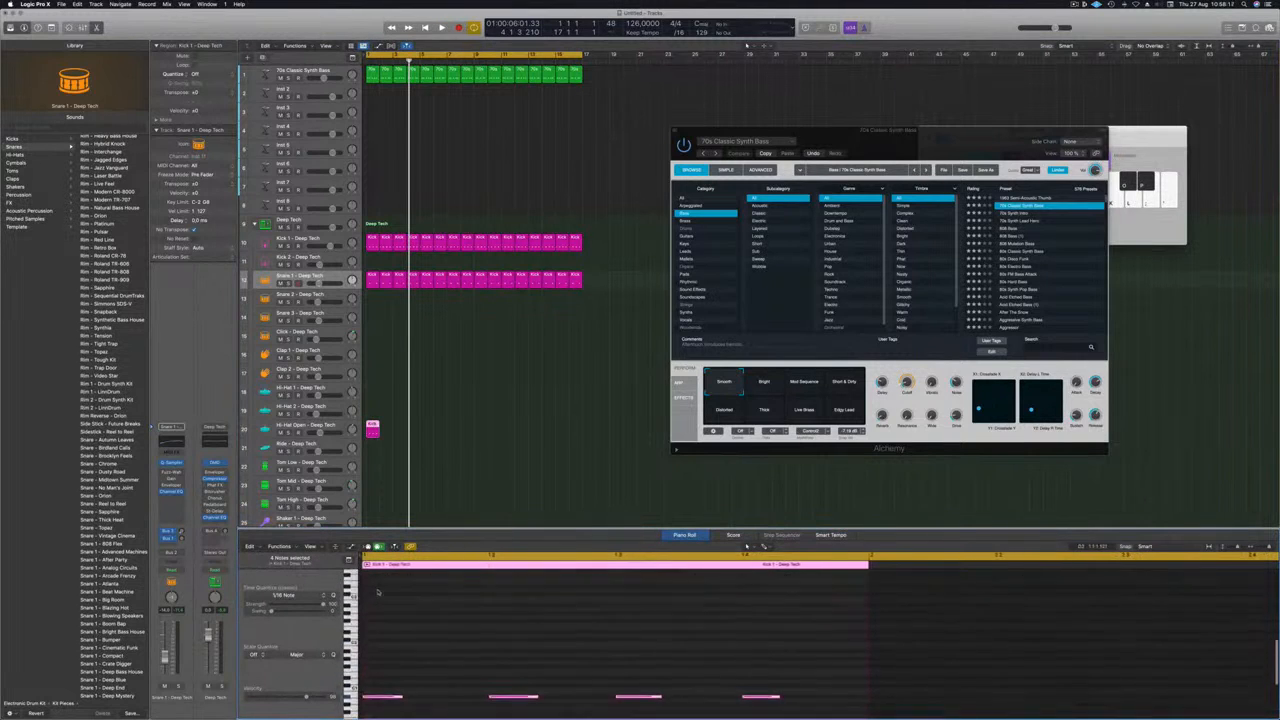
scroll(377, 592, down, 3)
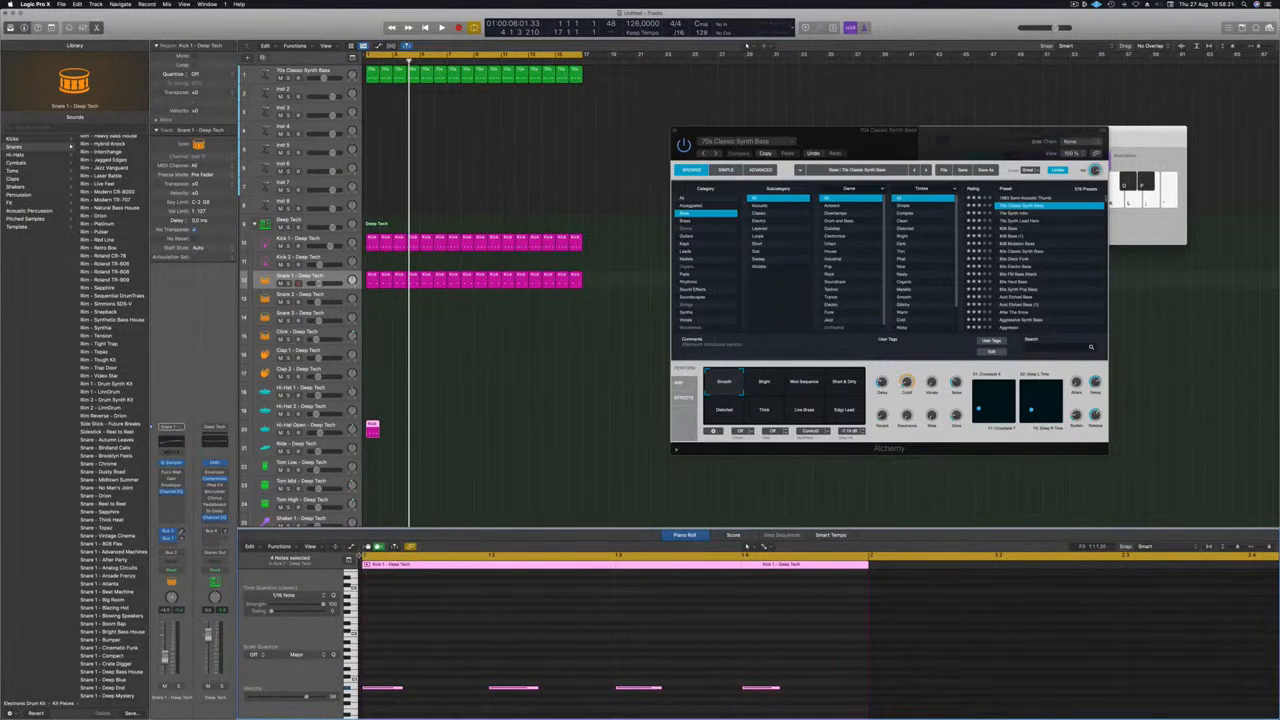
mouse_move(359, 555)
mouse_down()
mouse_move(381, 555)
mouse_move(347, 555)
mouse_up()
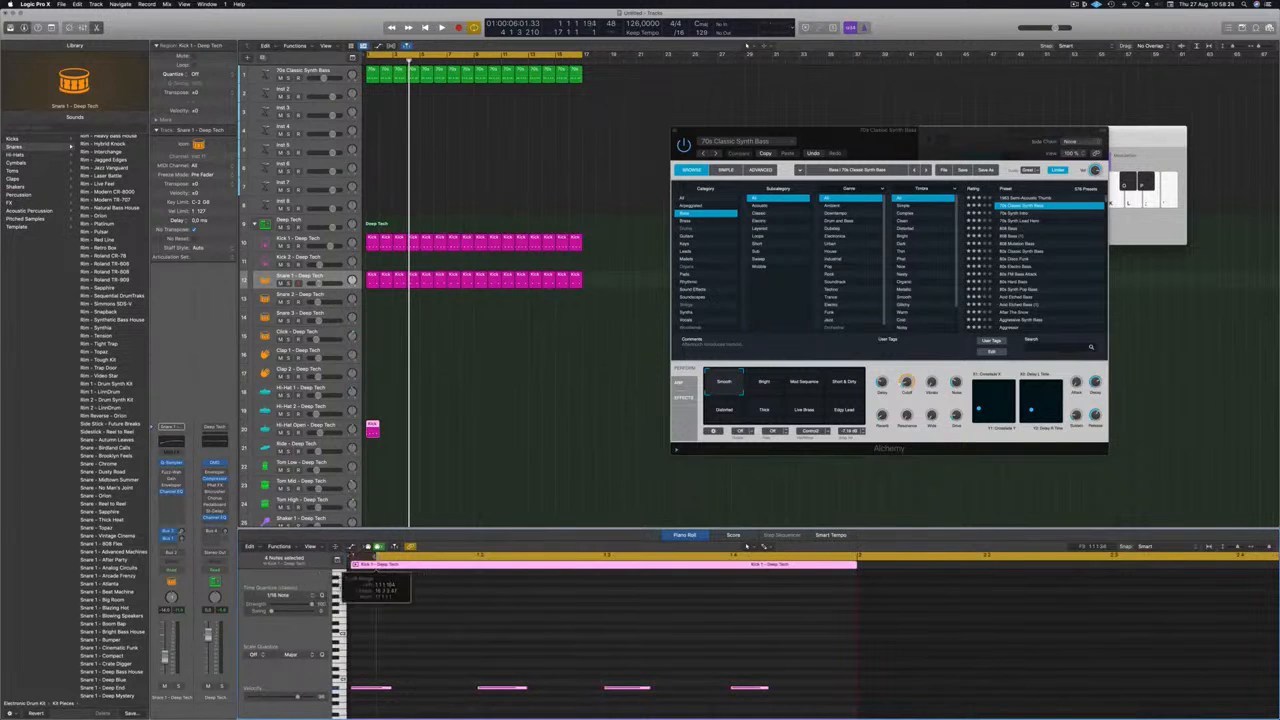
drag(388, 645, 797, 707)
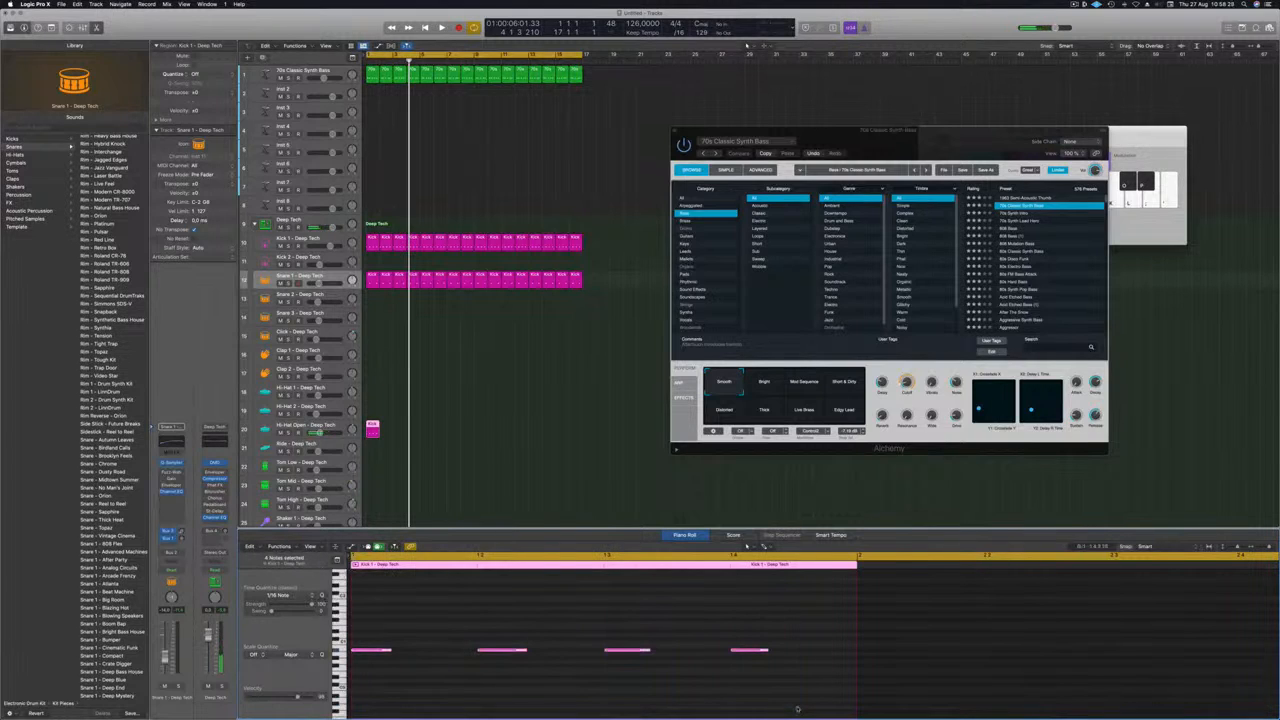
Step: Play the arrangement from the start and move all four open hi-hat notes half a beat later
key(Return)
key(space)
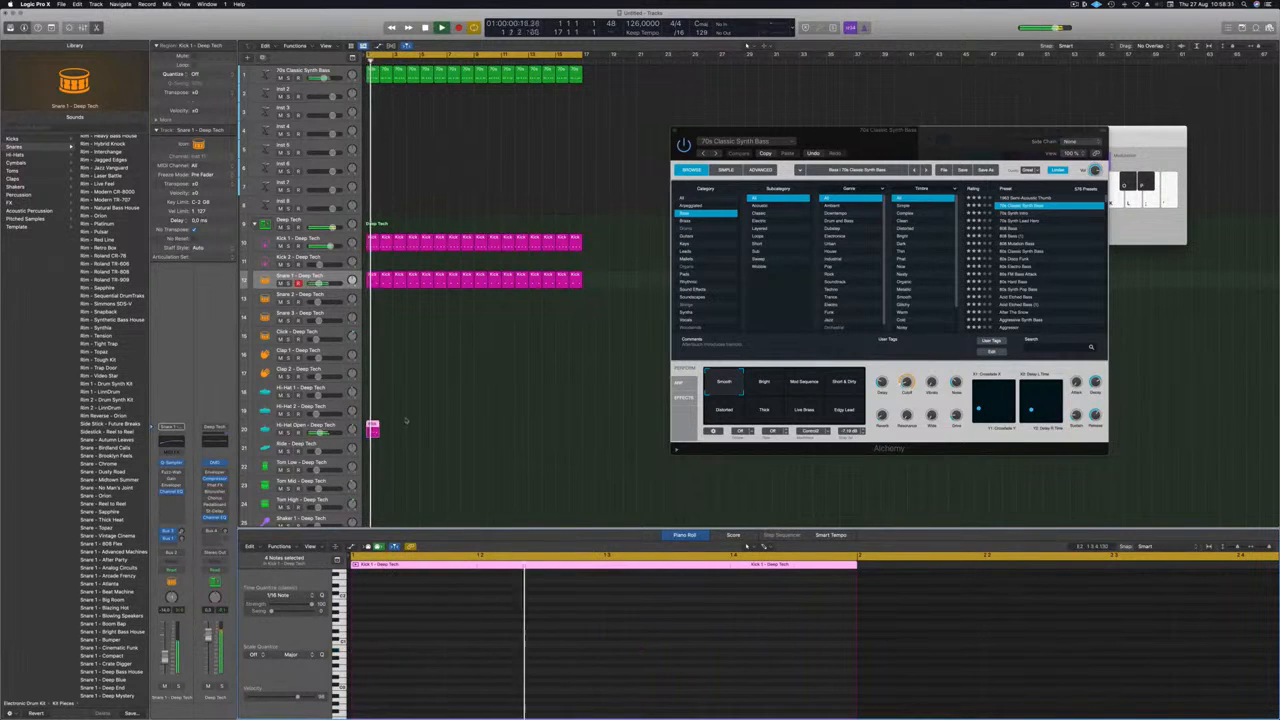
key(p)
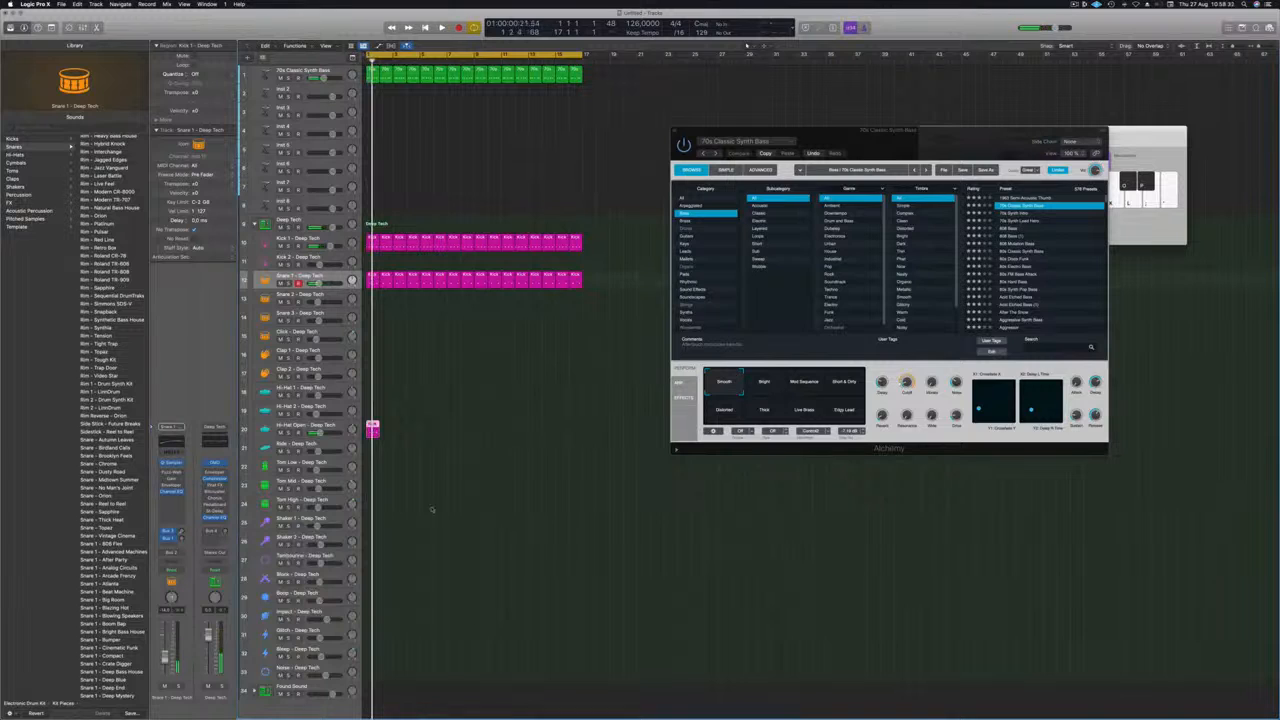
key(p)
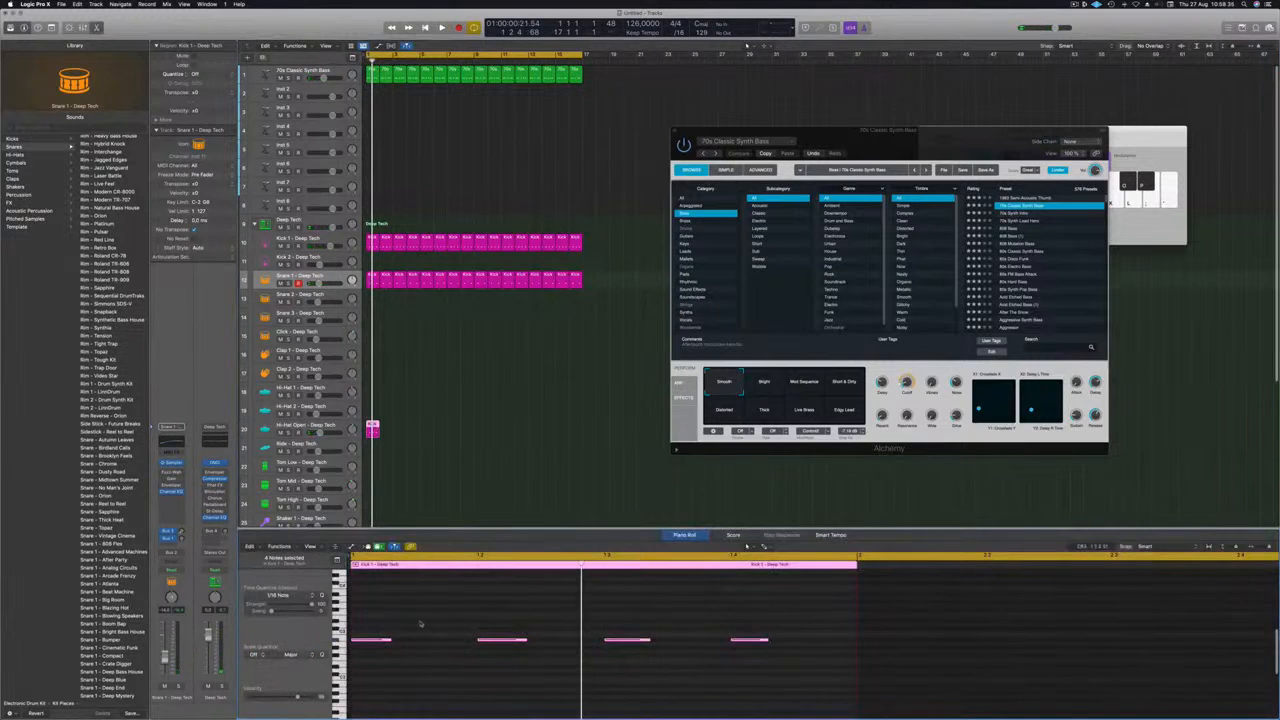
drag(425, 670, 762, 666)
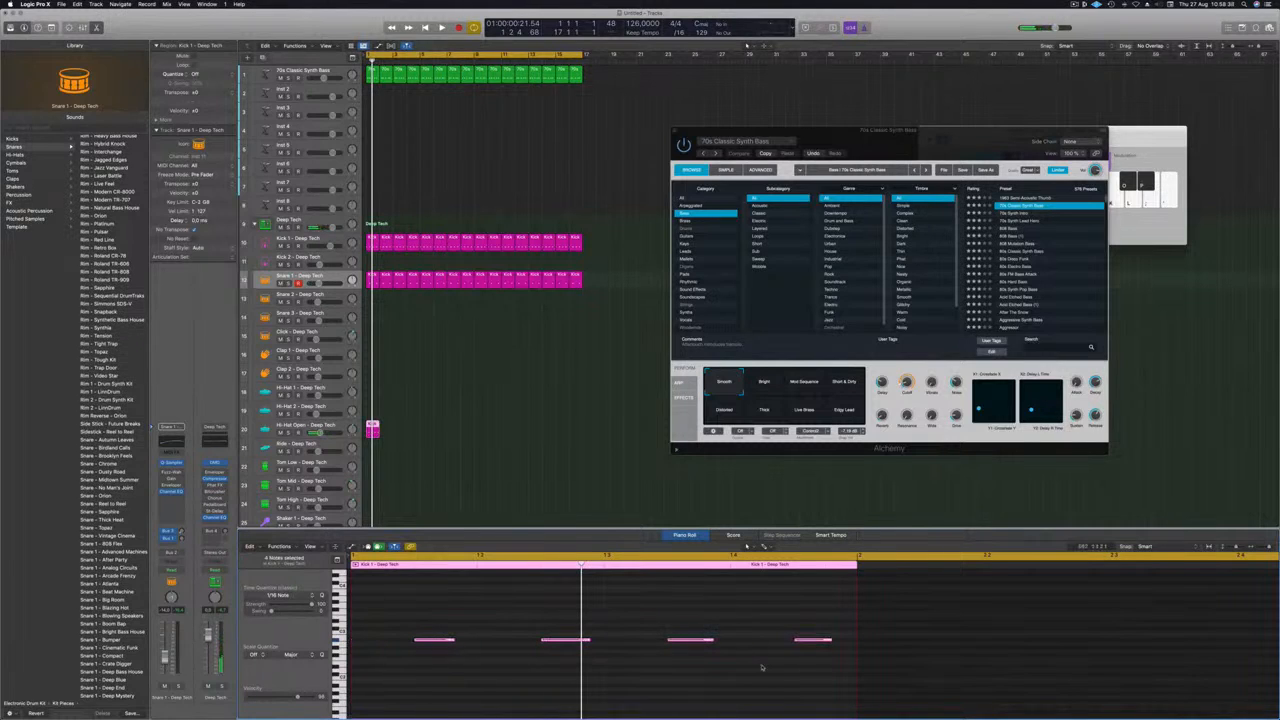
Step: Shift the four off-beat open hi-hat notes to neighbouring pitches and listen to them during playback
key(alt+Up)
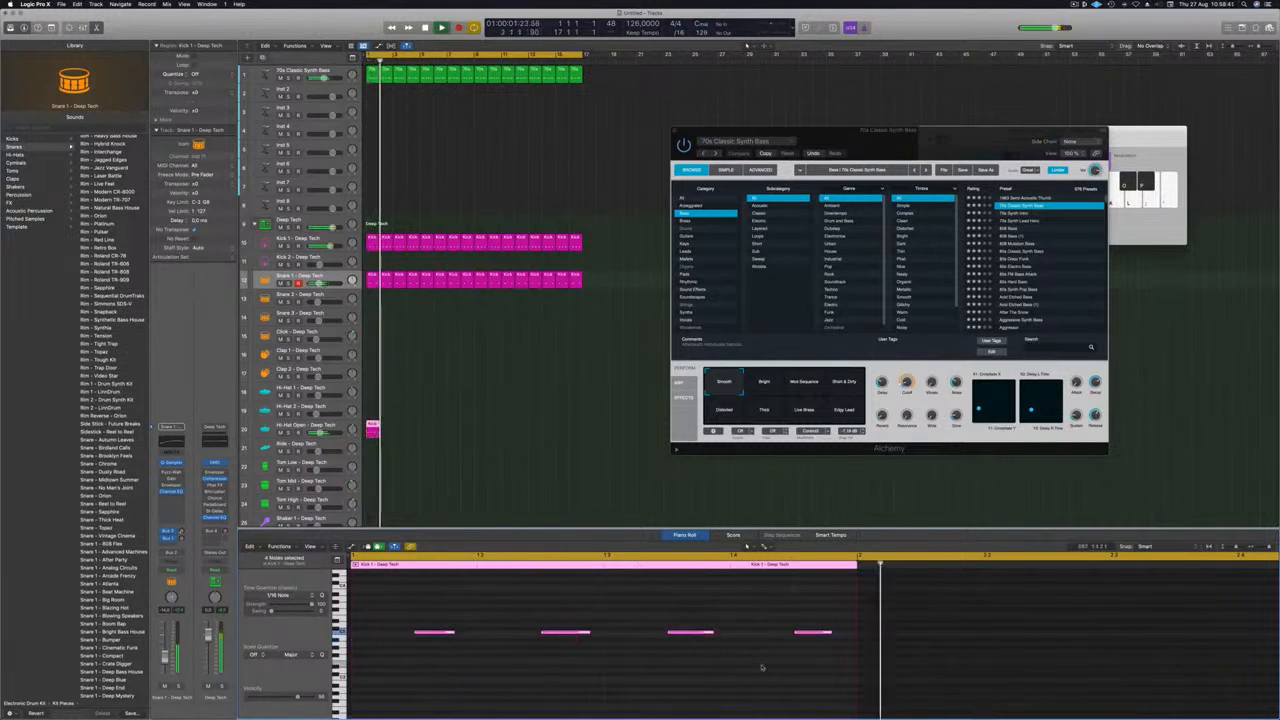
key(alt+Down)
key(alt+Down)
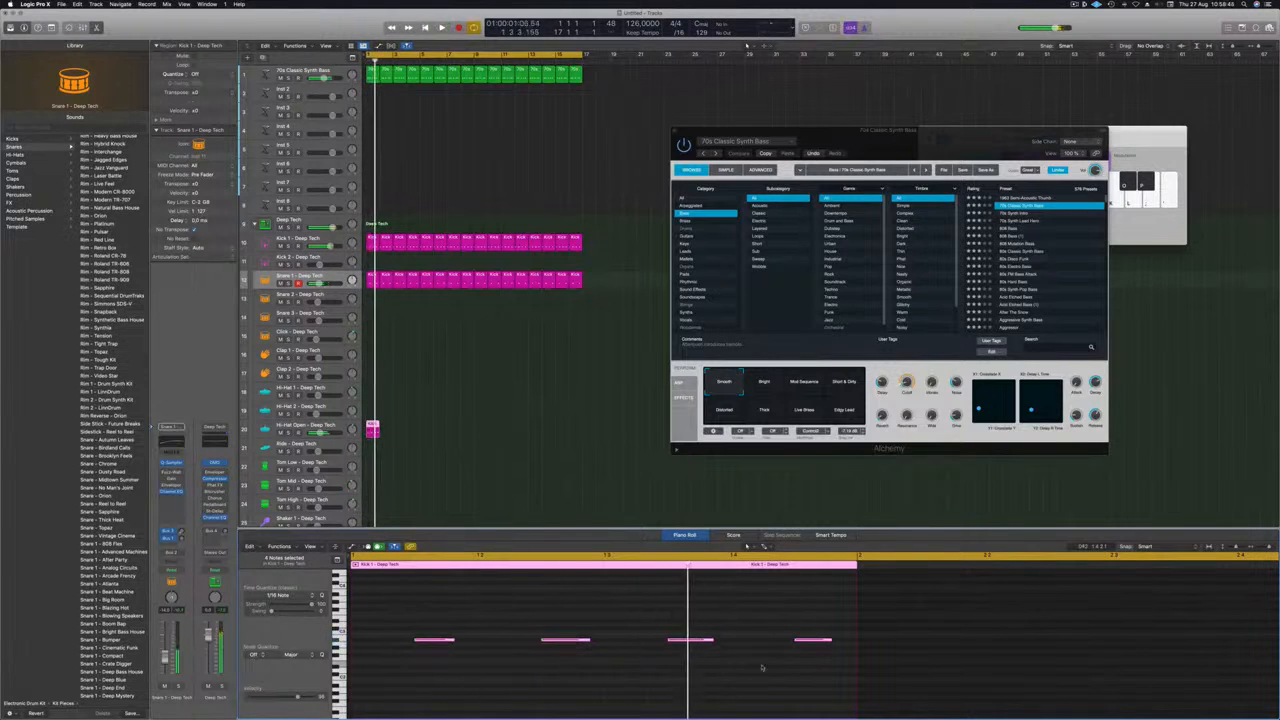
key(Up)
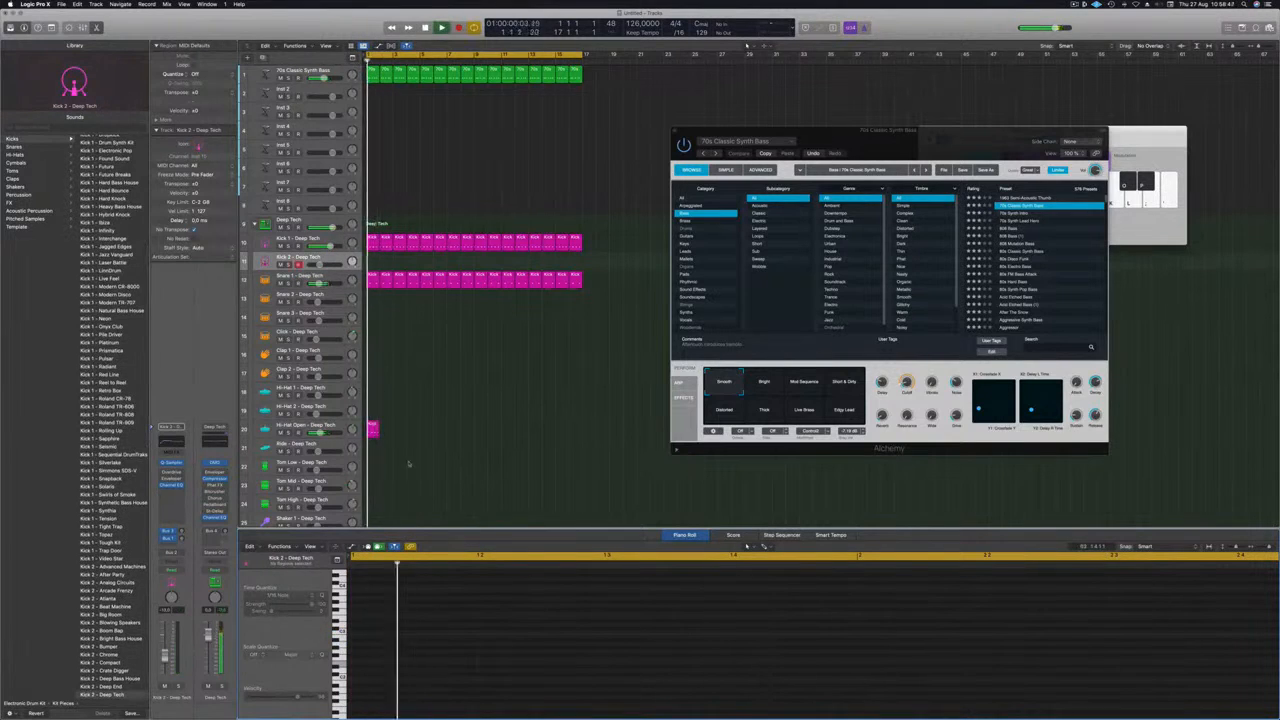
click(373, 430)
drag(410, 594, 838, 708)
key(space)
key(space)
scroll(502, 640, up, 5)
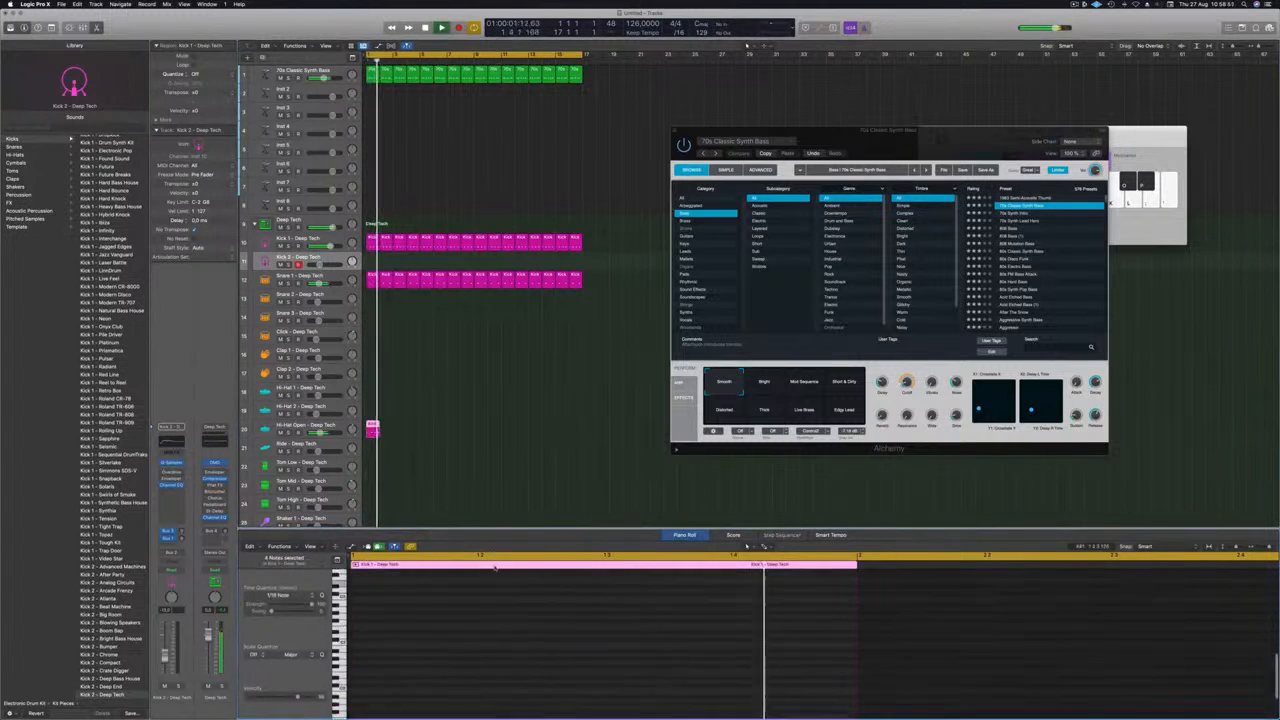
key(space)
Step: Copy the one-bar open hi-hat region repeatedly along its track up to bar 17
drag(372, 427, 426, 431)
shift+click(371, 426)
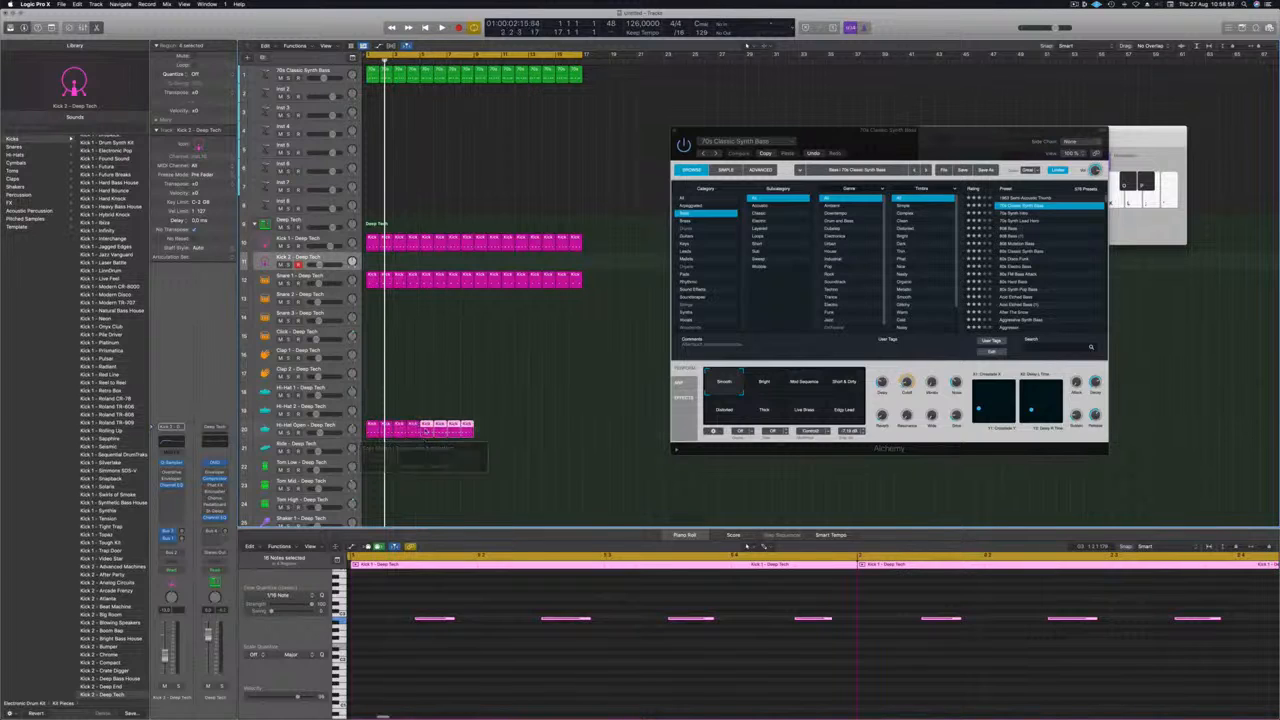
click(489, 434)
mouse_move(474, 427)
mouse_down()
mouse_move(582, 431)
mouse_move(386, 431)
mouse_move(482, 438)
mouse_up()
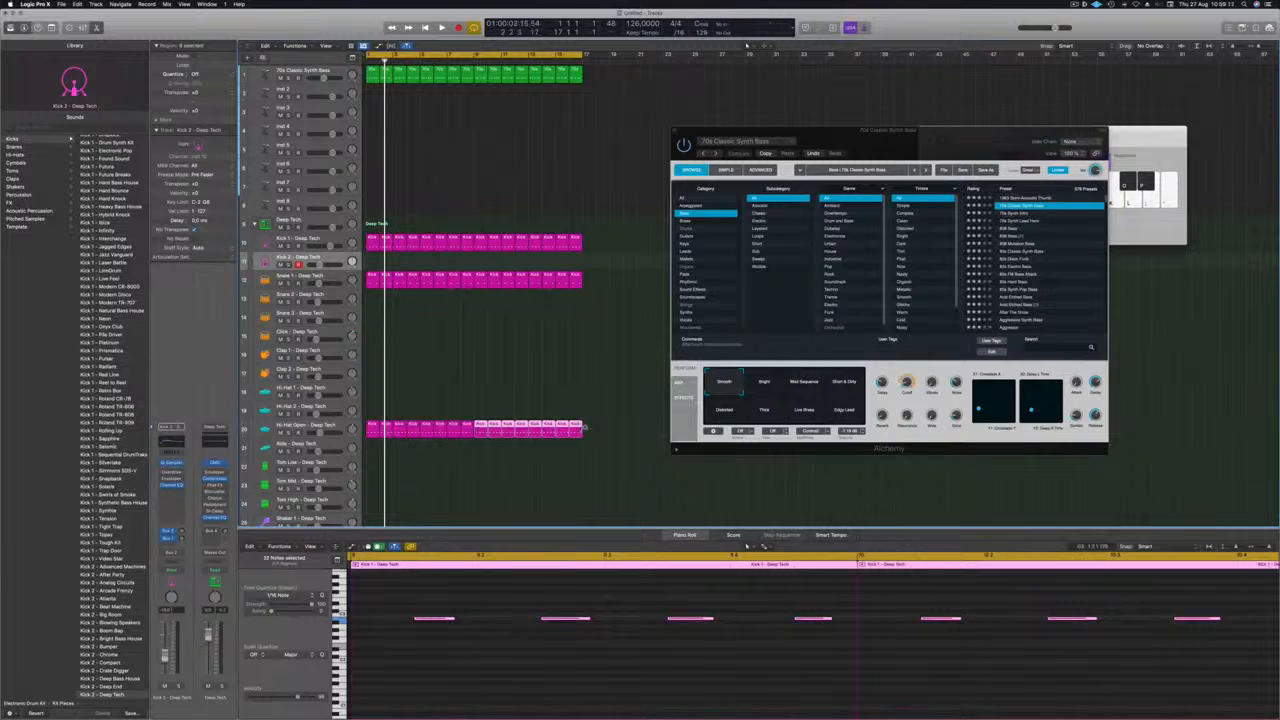
drag(609, 430, 580, 433)
Step: Lower the volume of the Hi-Hat Open track slightly while playing the arrangement from the start
key(space)
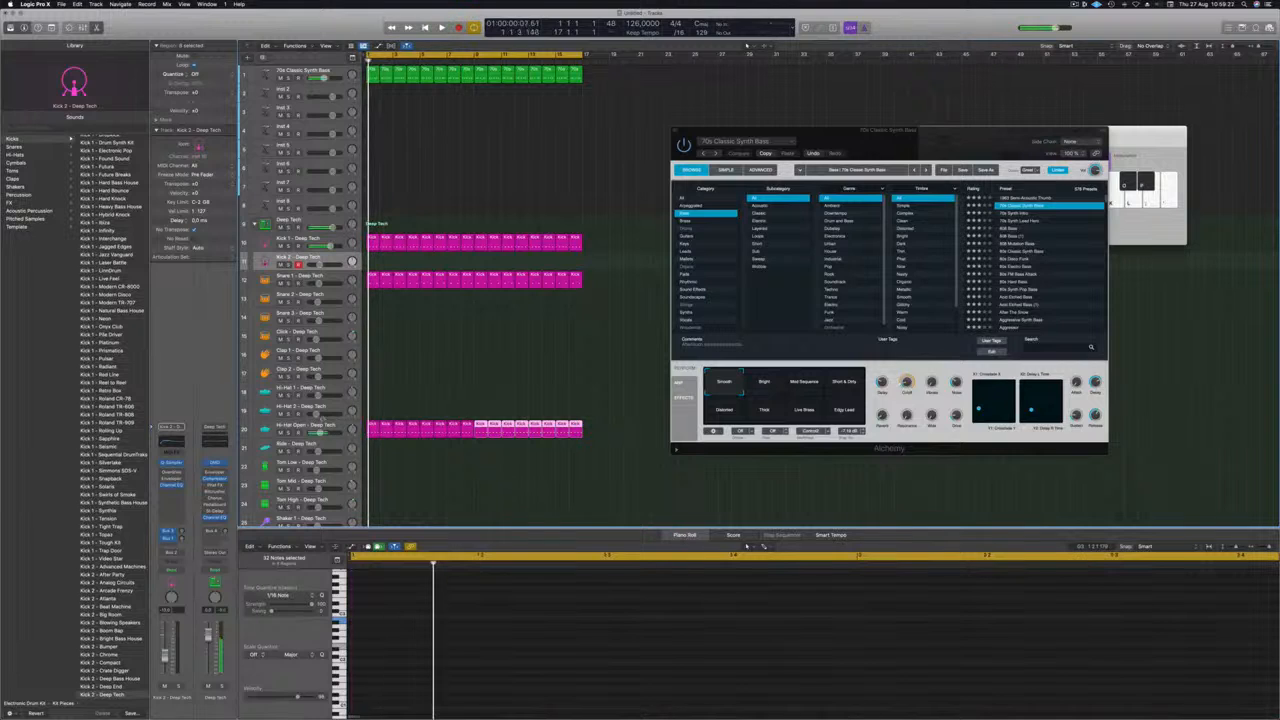
click(281, 428)
key(space)
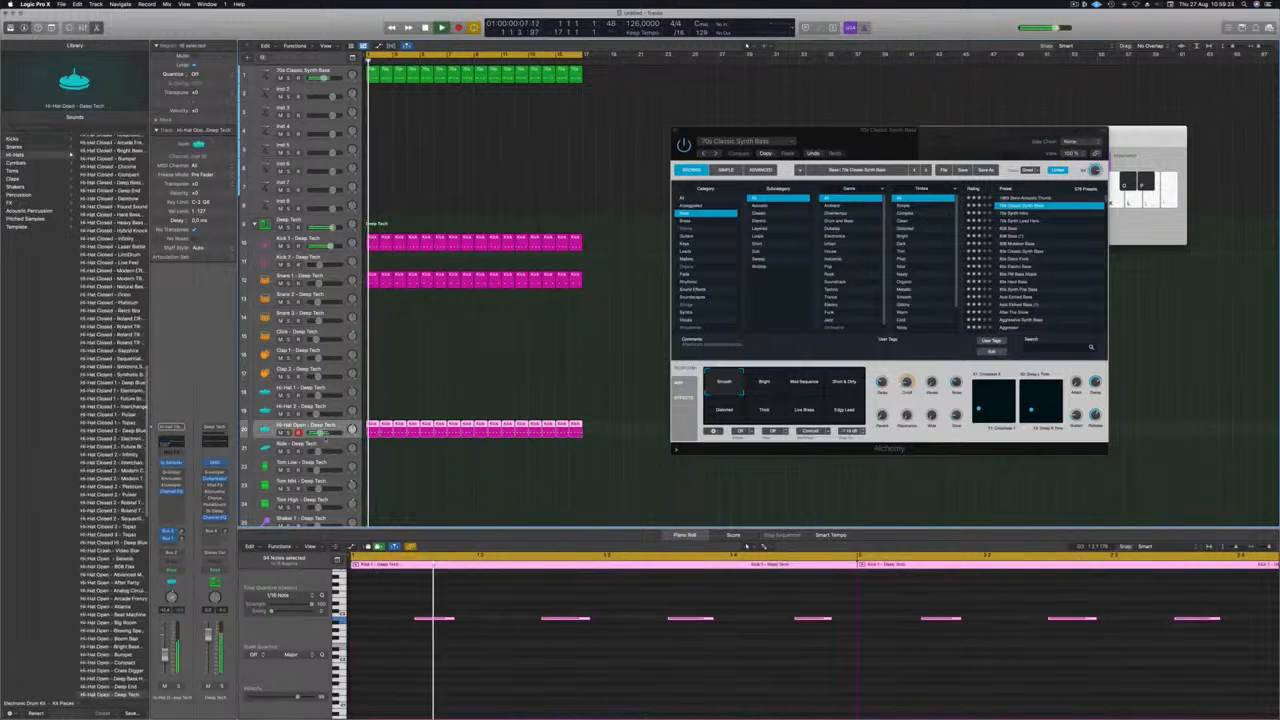
drag(320, 433, 319, 433)
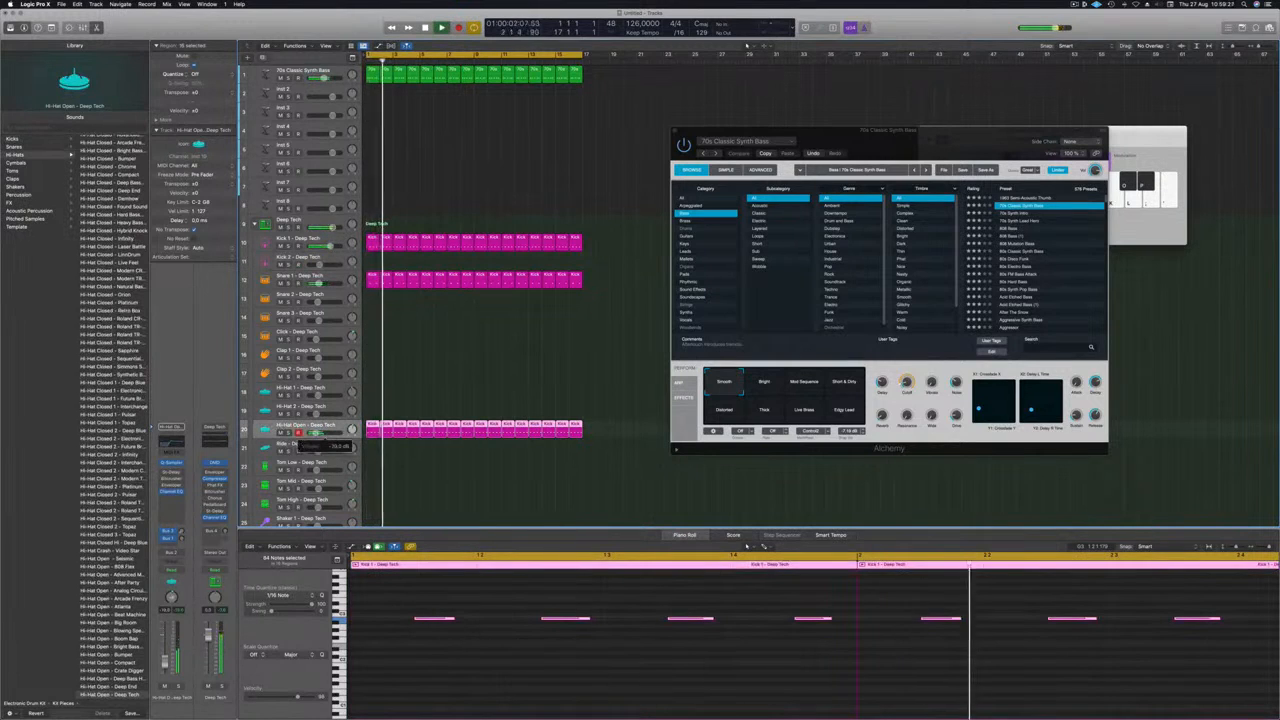
scroll(402, 375, down, 5)
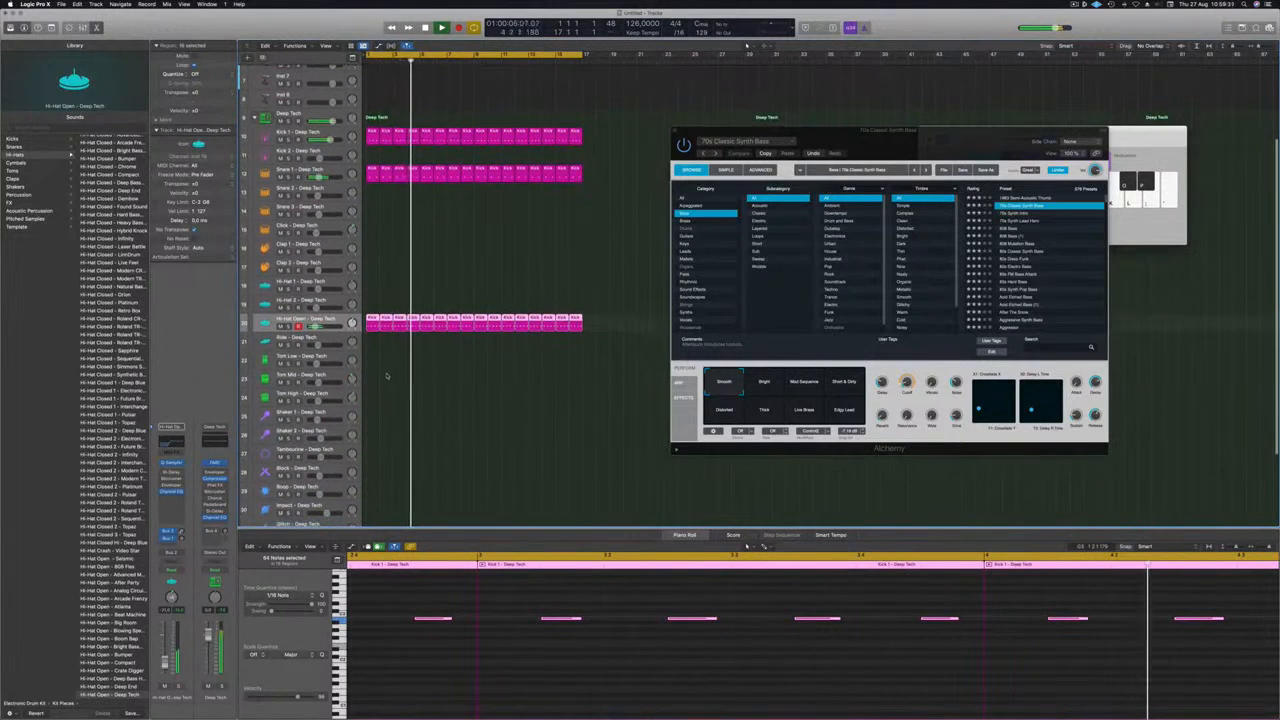
key(space)
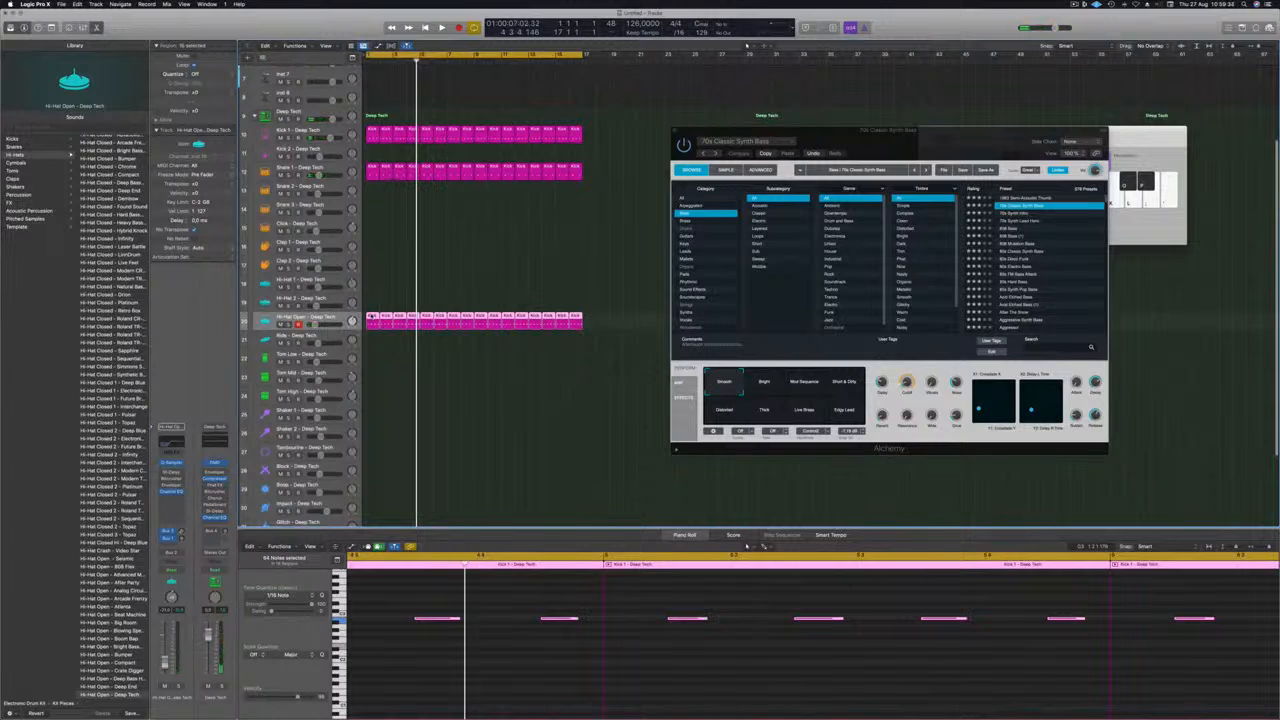
Step: Copy the open hi-hat pattern to the Tom Low track, keeping only the first region and its last note
drag(372, 326, 372, 362)
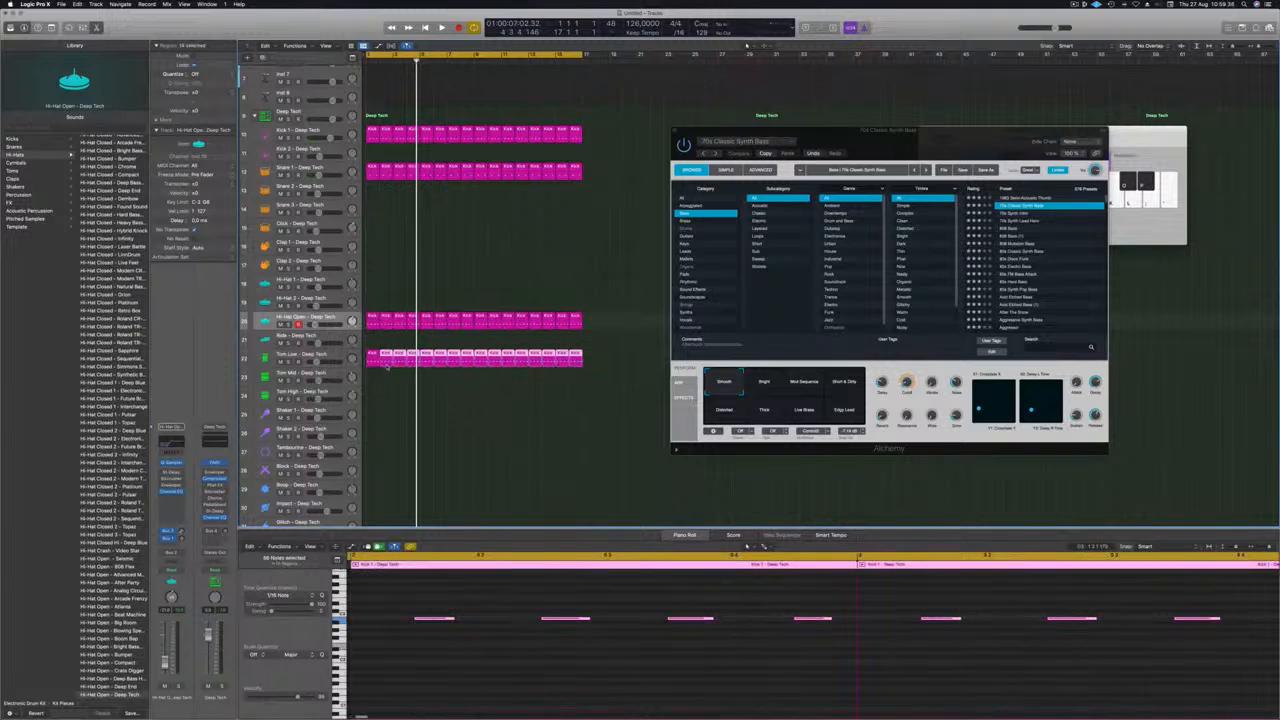
key(Delete)
click(368, 366)
drag(424, 612, 791, 654)
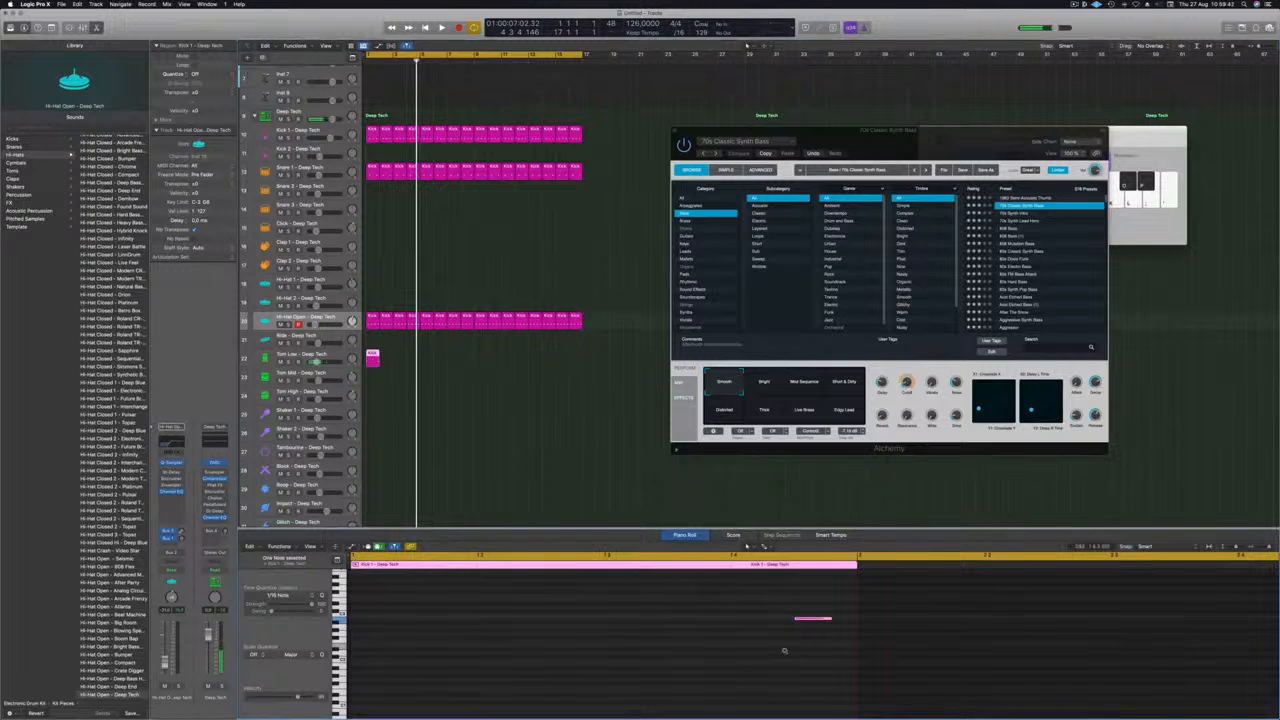
Step: Play the arrangement from the start and transpose the single Tom Low note down in octave steps
key(alt+Return)
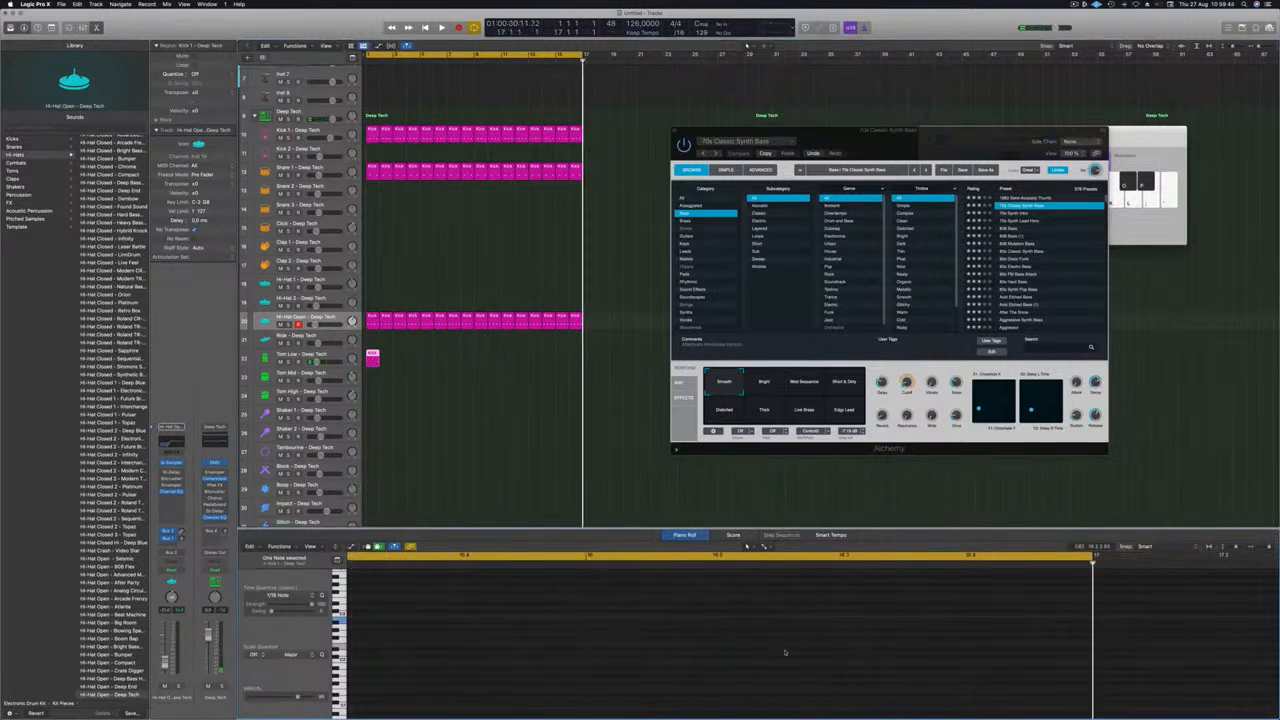
key(space)
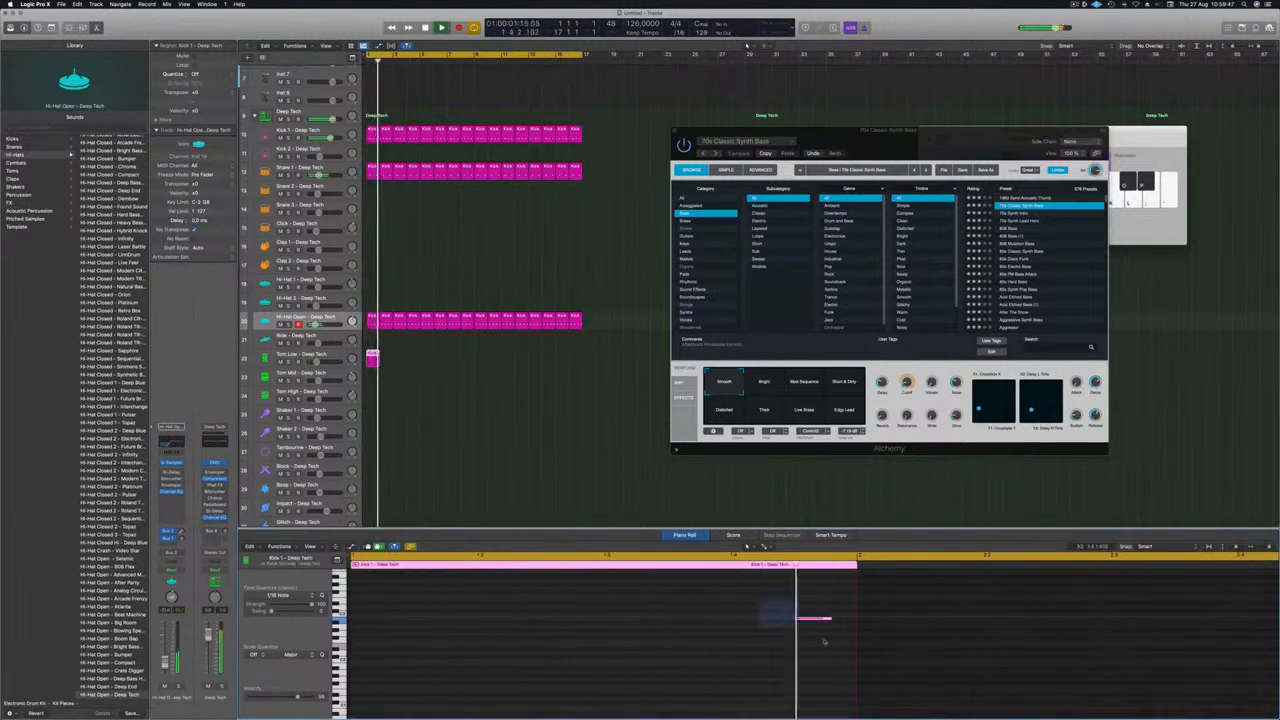
key(alt+shift+Down)
key(alt+shift+Down)
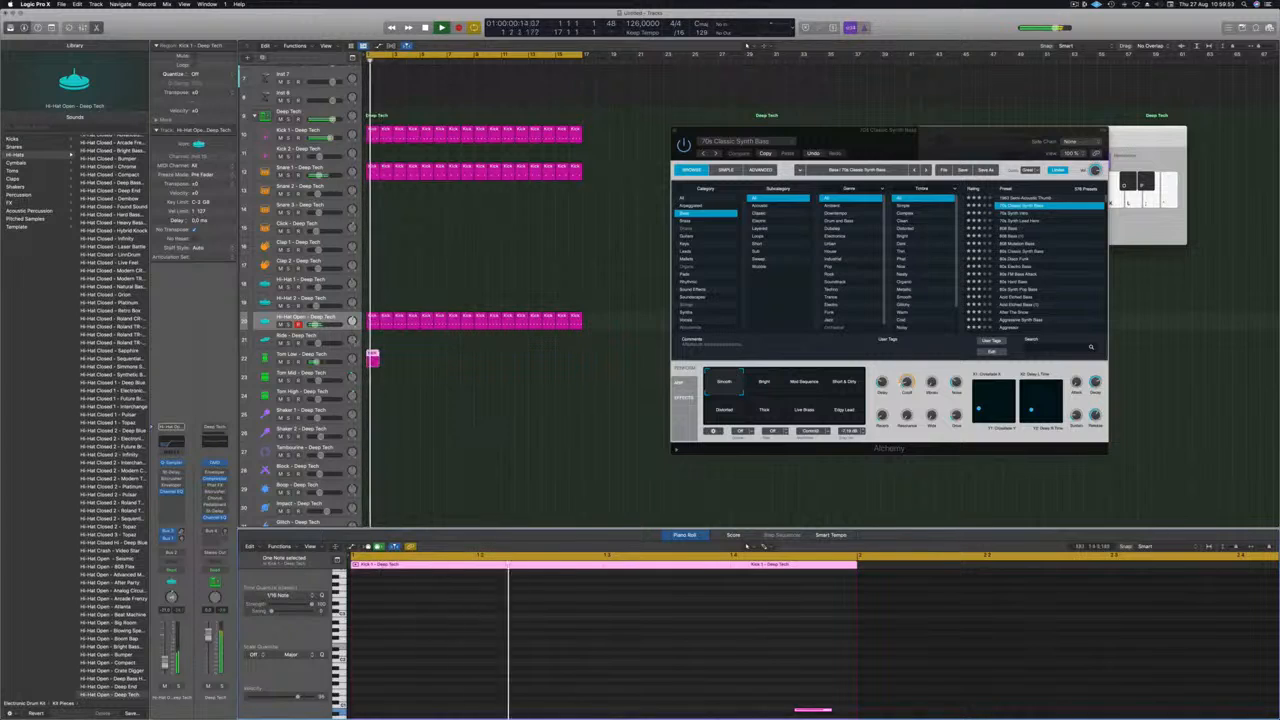
Step: Copy the one-bar Tom Low region repeatedly along its track up to bar 17 and play the arrangement
drag(377, 358, 395, 358)
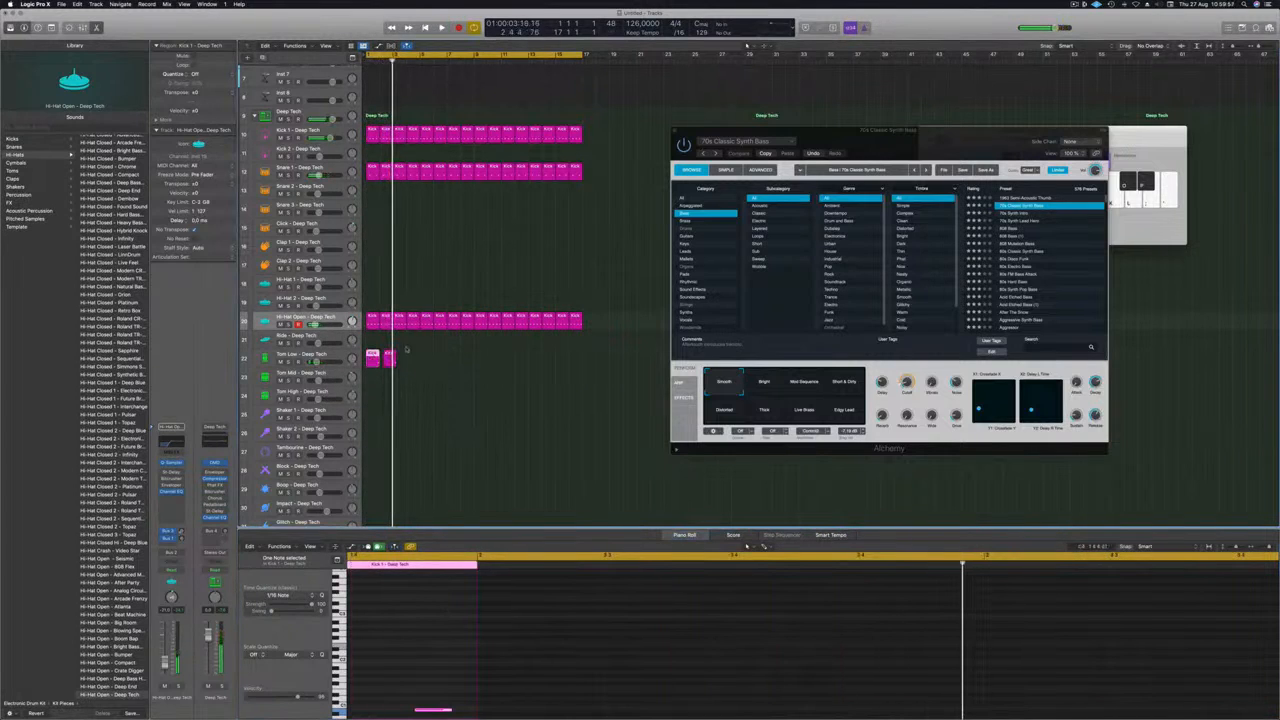
drag(386, 358, 480, 357)
key(space)
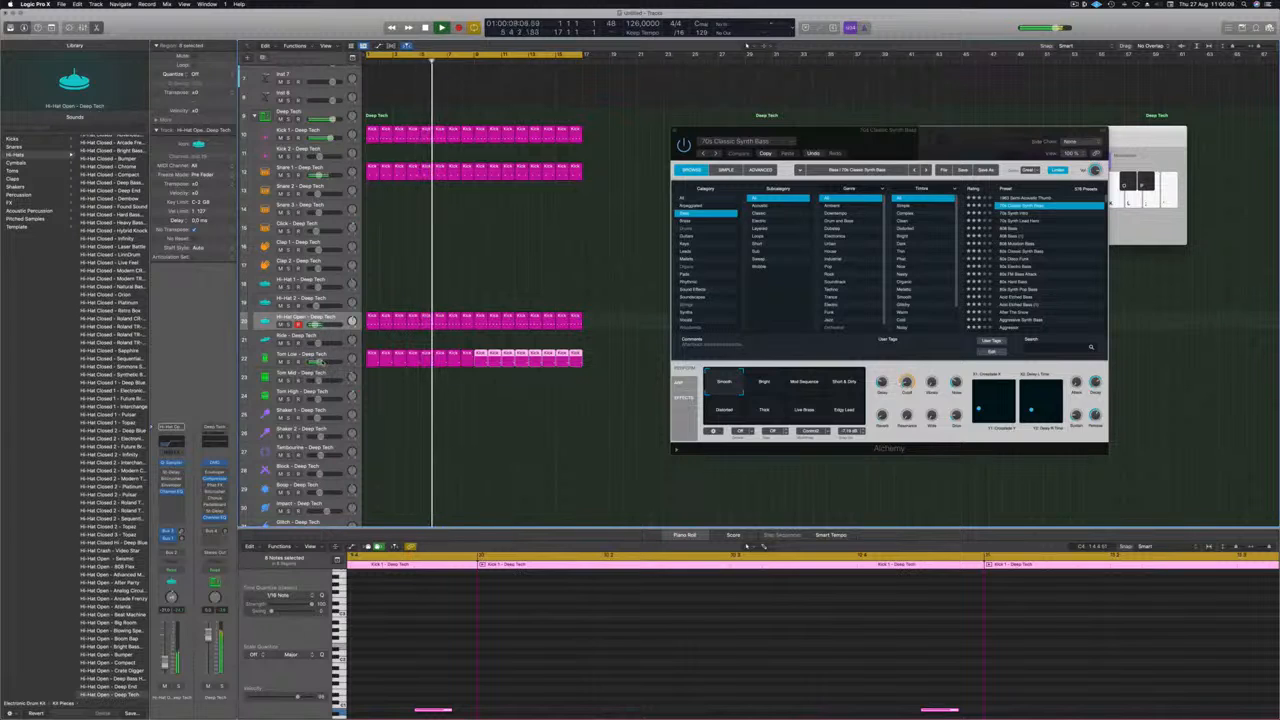
Step: Select all the Tom Low regions and show their complete note pattern in the Piano Roll during playback
drag(587, 359, 373, 361)
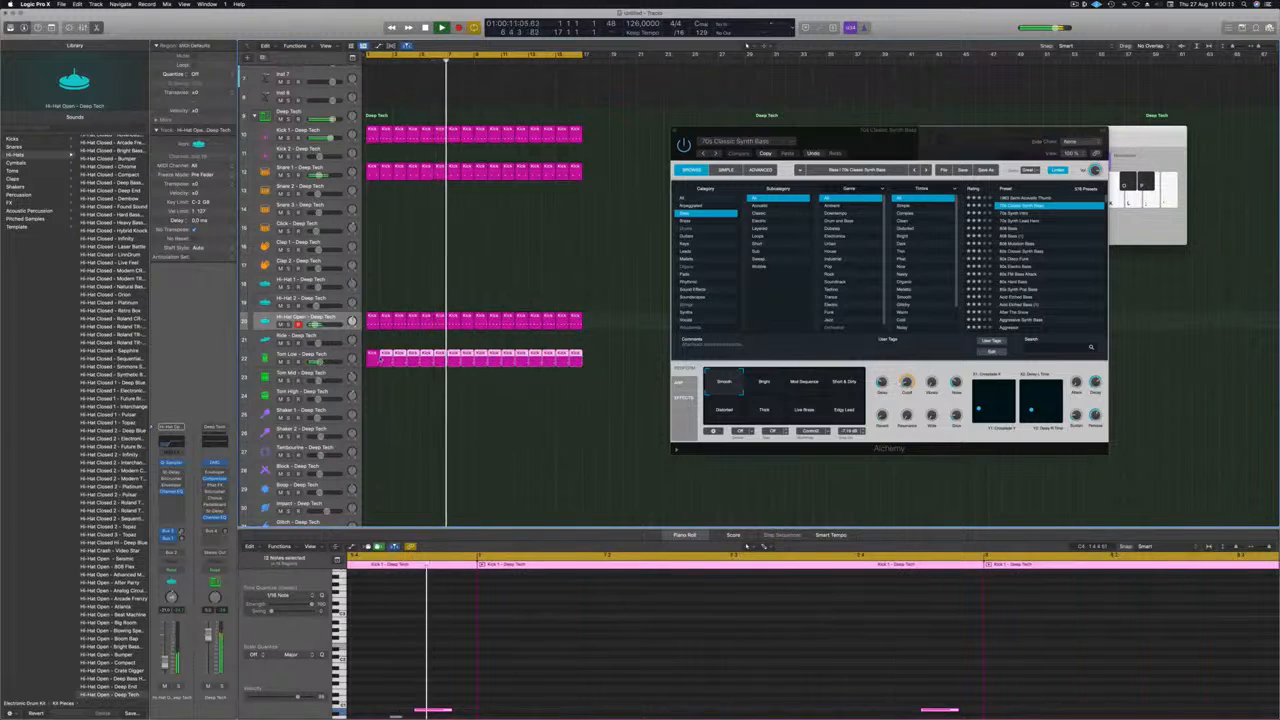
scroll(495, 667, down, 5)
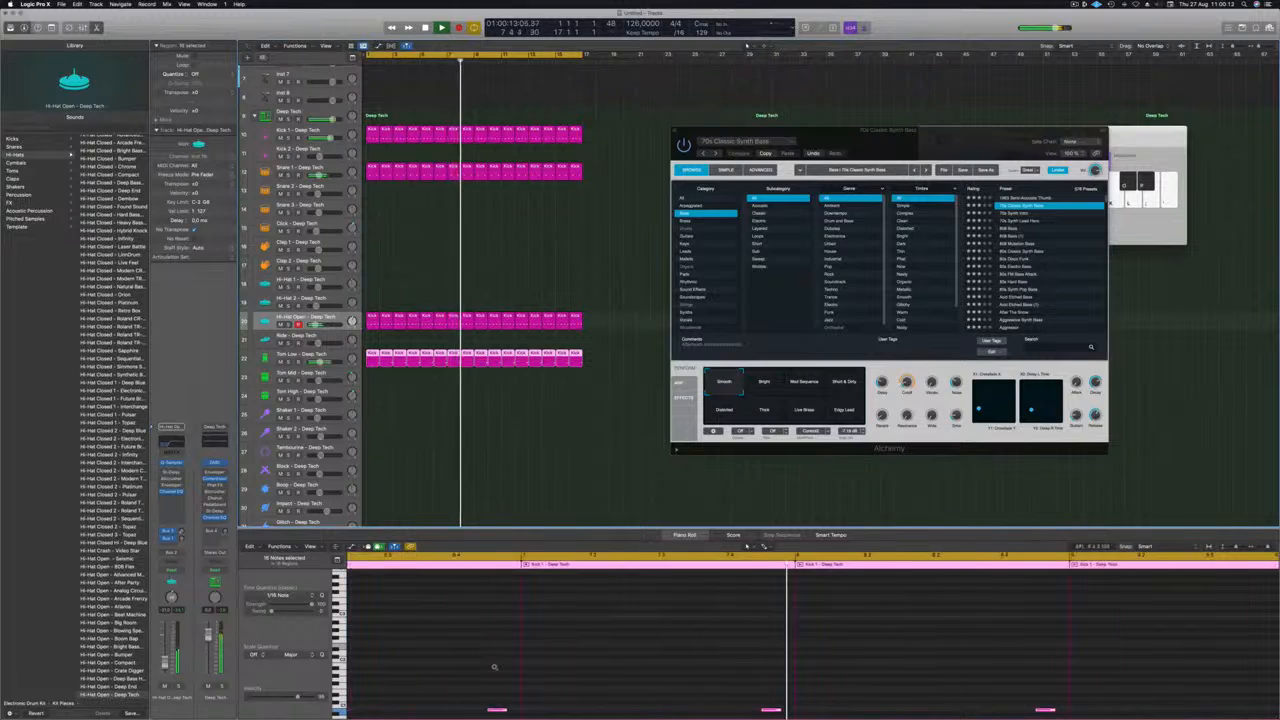
scroll(519, 667, down, 5)
scroll(519, 667, down, 3)
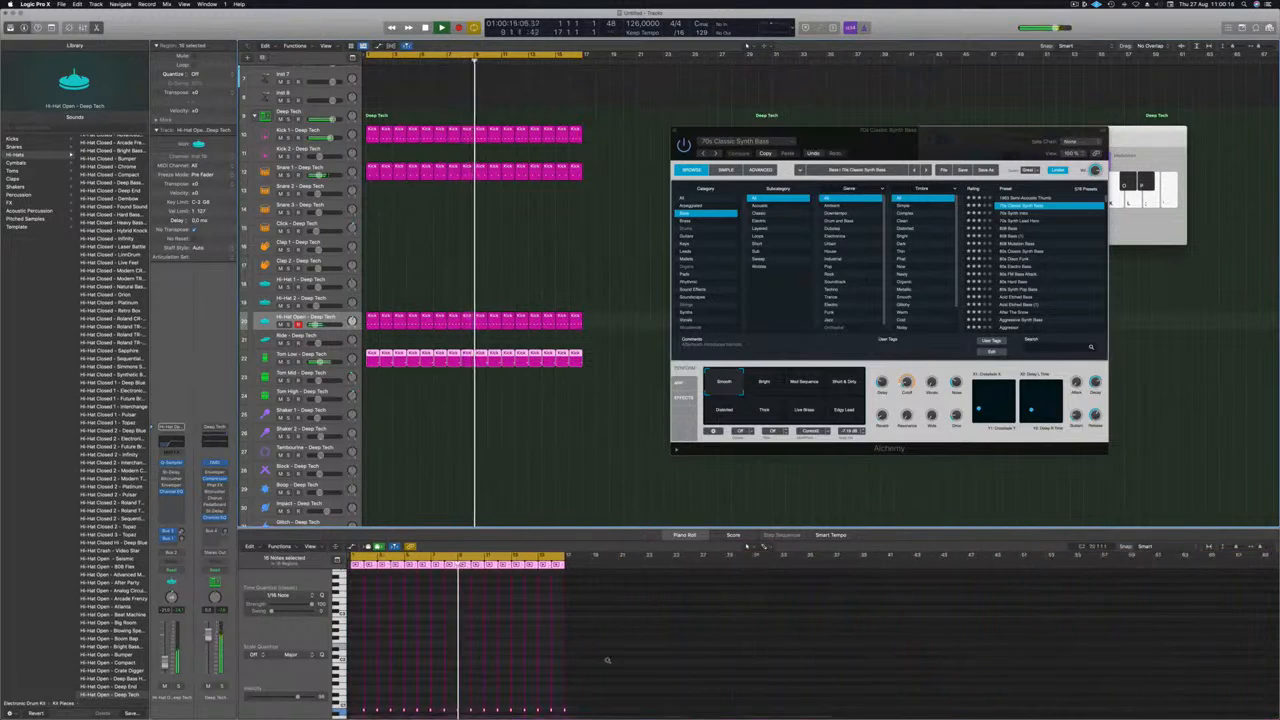
click(621, 661)
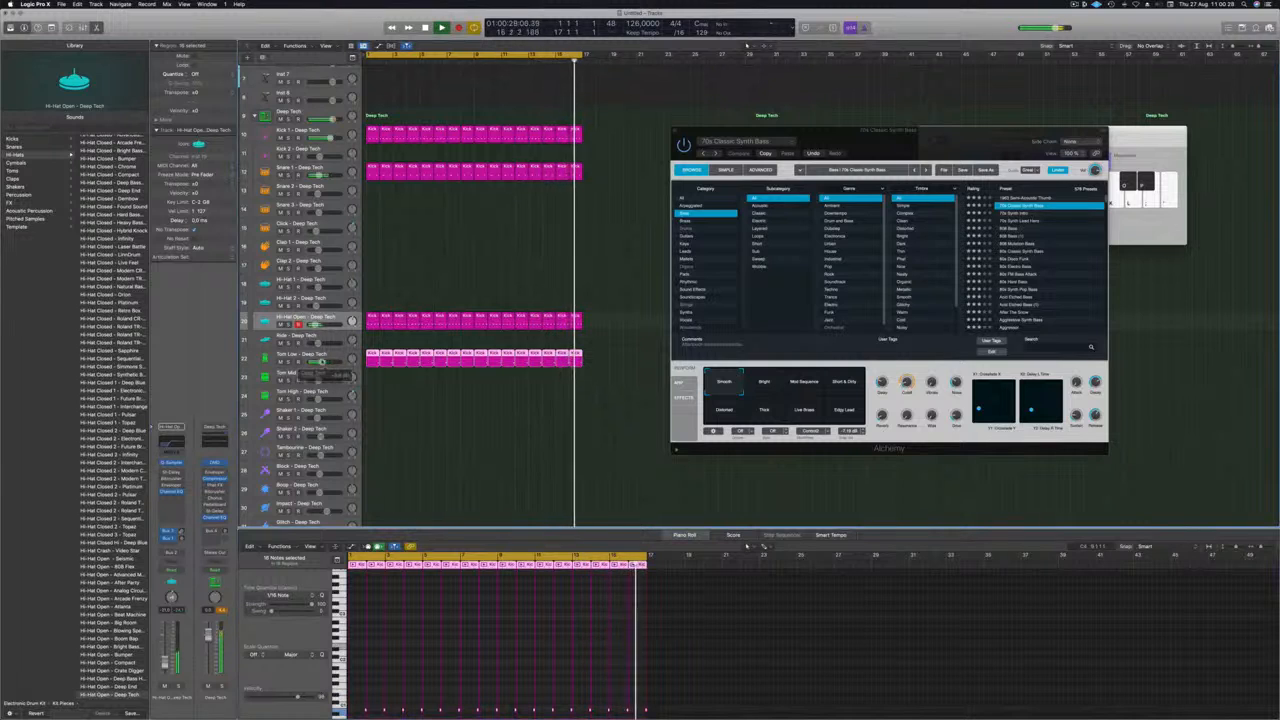
Step: Change the Tom Low track's sound from the library to Tom Low - Atlanta
click(290, 356)
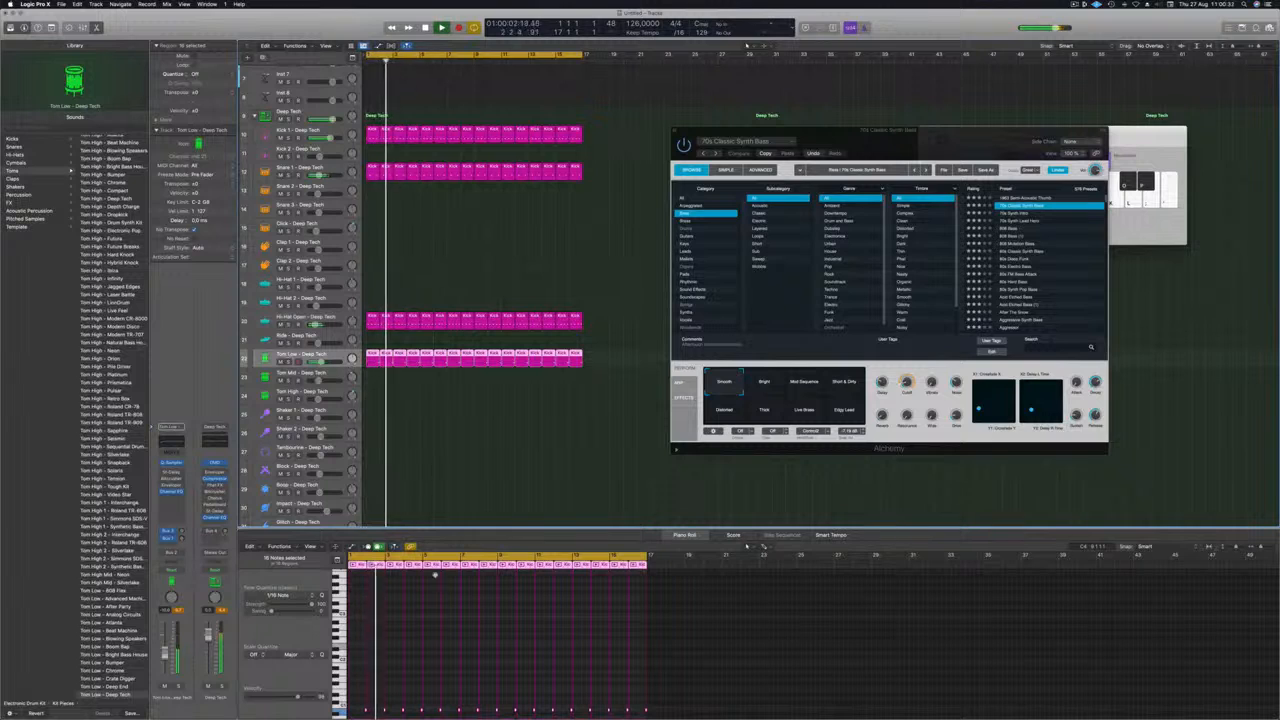
scroll(108, 450, down, 5)
click(110, 450)
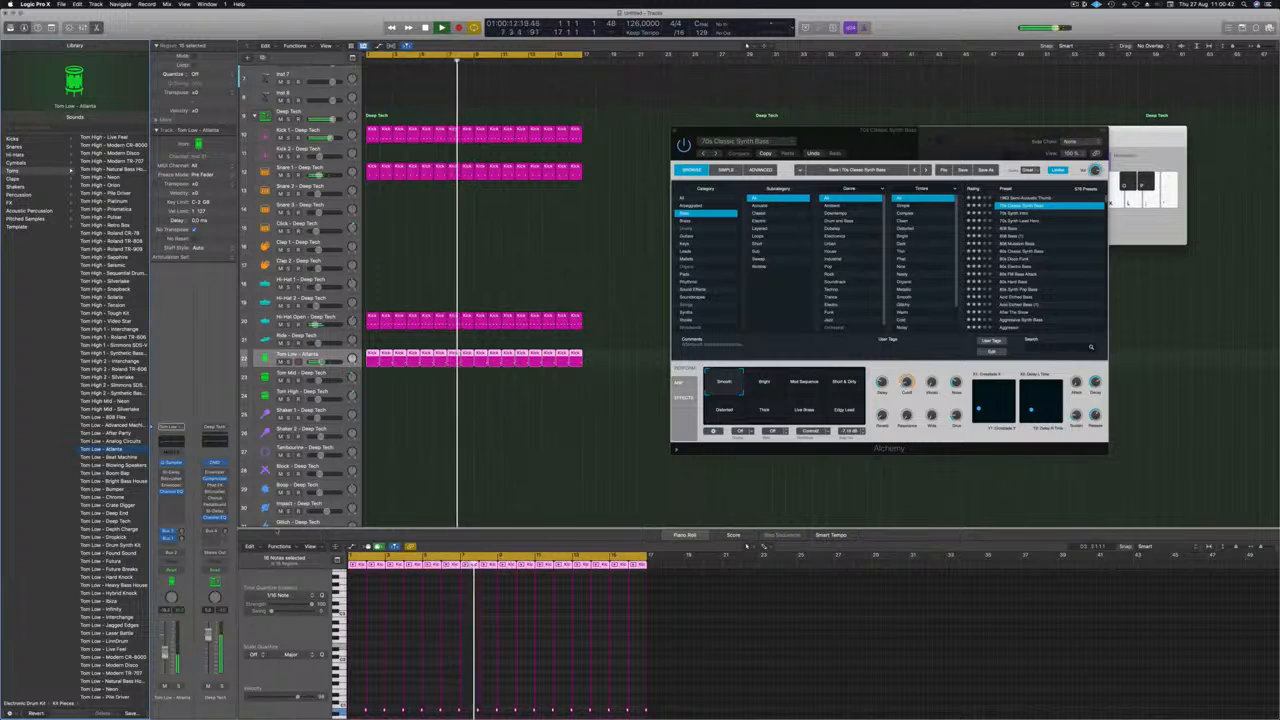
Step: Copy only the first one-bar region of the Hi-Hat Open track to the start of the Shaker 2 track
click(330, 314)
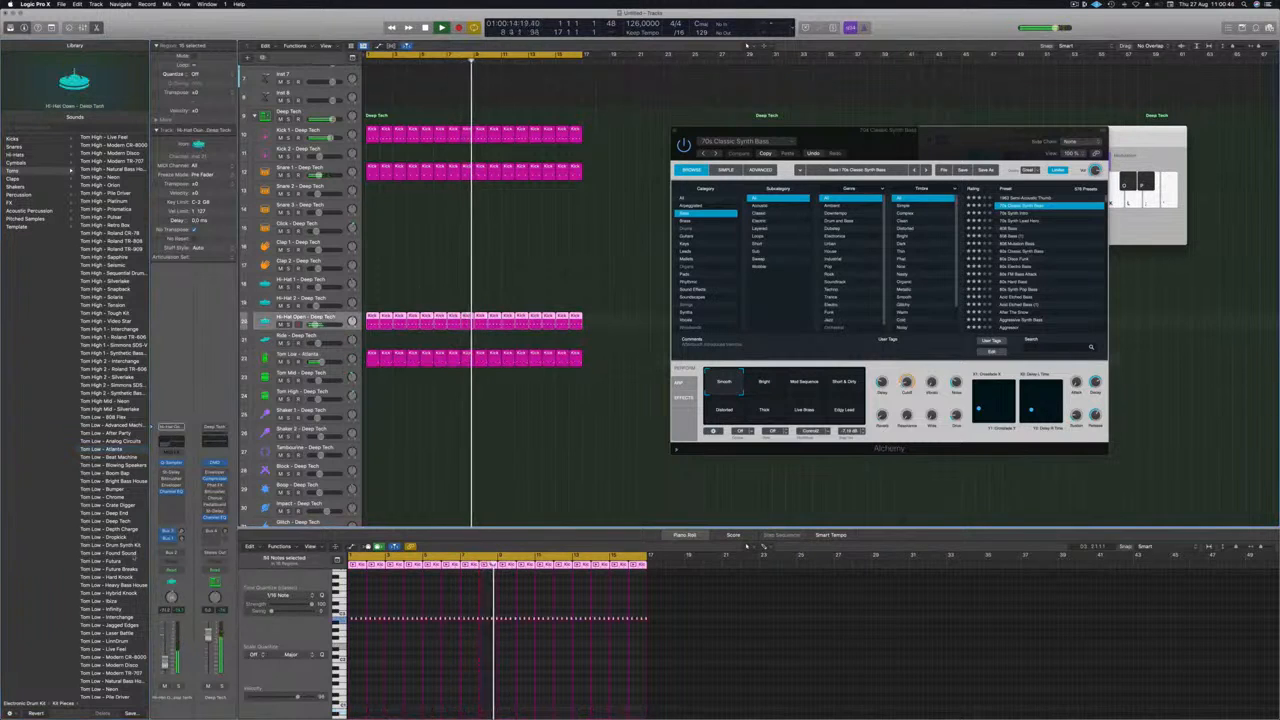
scroll(414, 251, down, 1)
click(414, 251)
click(373, 308)
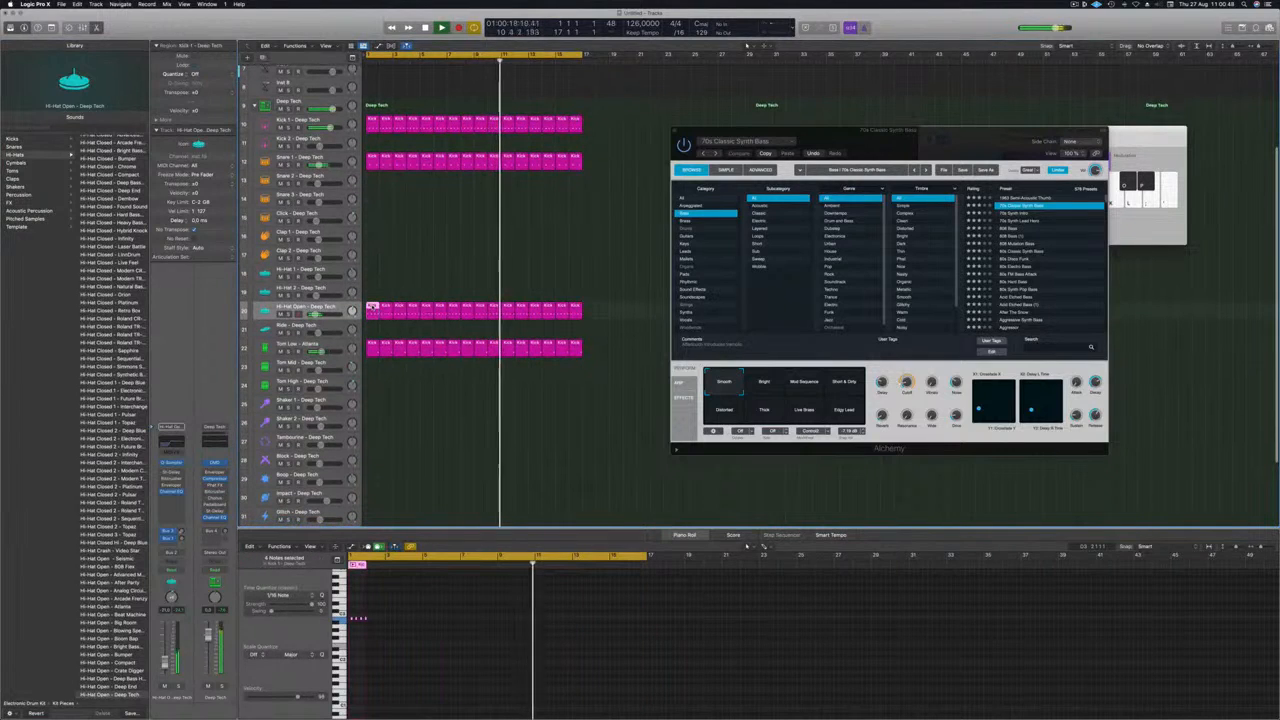
drag(373, 308, 370, 424)
Step: Shift the four copied Shaker 2 notes earlier so the first starts on the bar, and adjust the track's volume slightly
scroll(381, 620, up, 5)
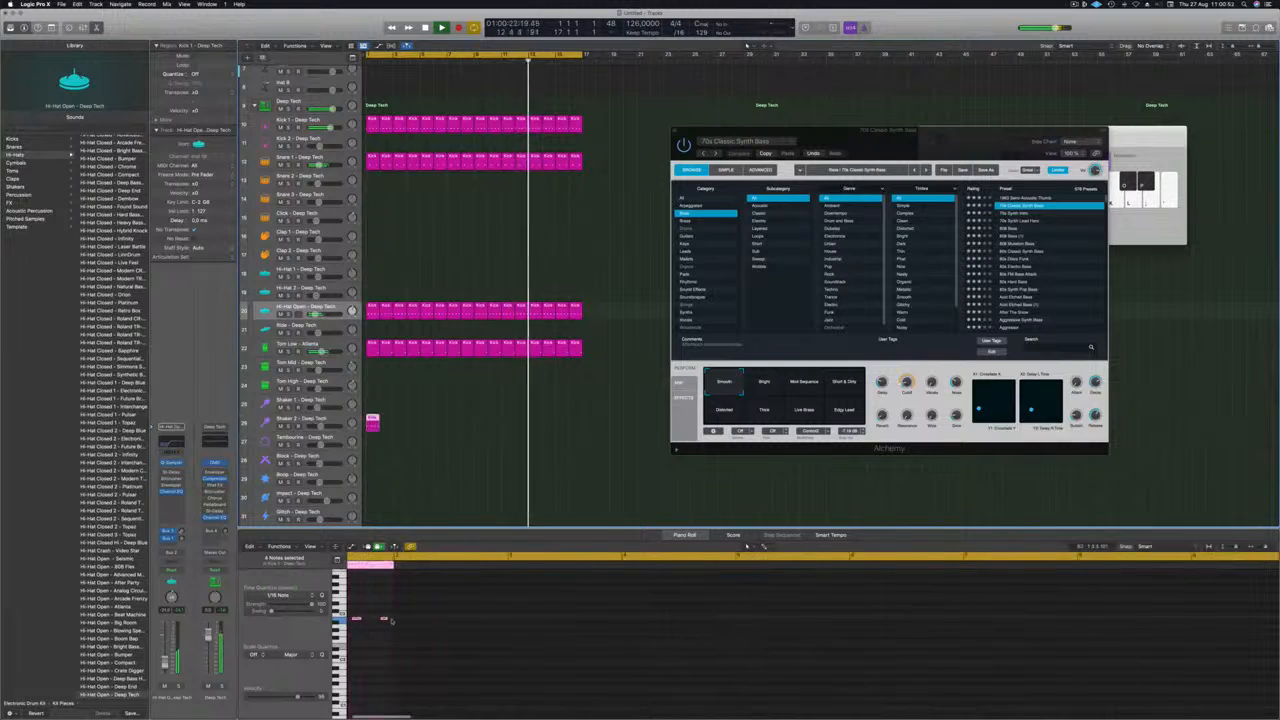
drag(365, 610, 461, 629)
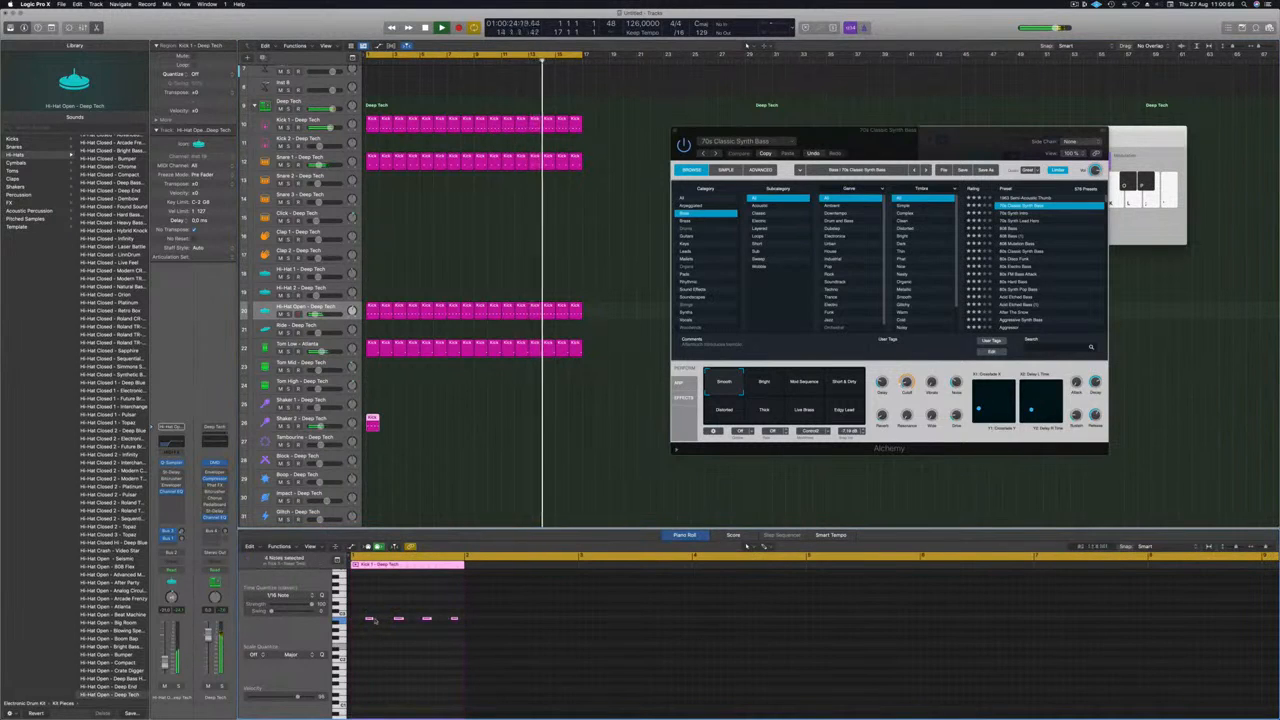
drag(368, 619, 355, 621)
drag(321, 426, 316, 426)
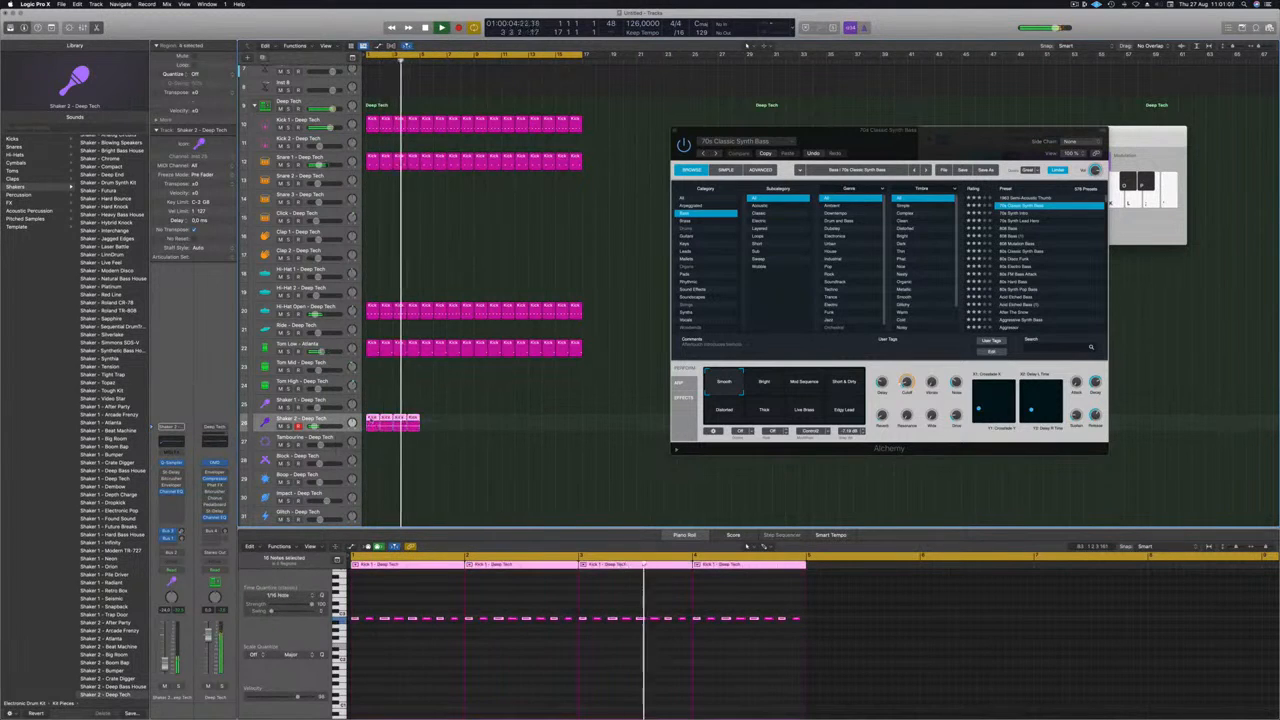
Step: Copy the Shaker 2 regions repeatedly along their track up to bar 17 and select the whole track
drag(447, 426, 447, 426)
mouse_move(482, 441)
mouse_down()
mouse_move(373, 421)
mouse_move(484, 428)
mouse_up()
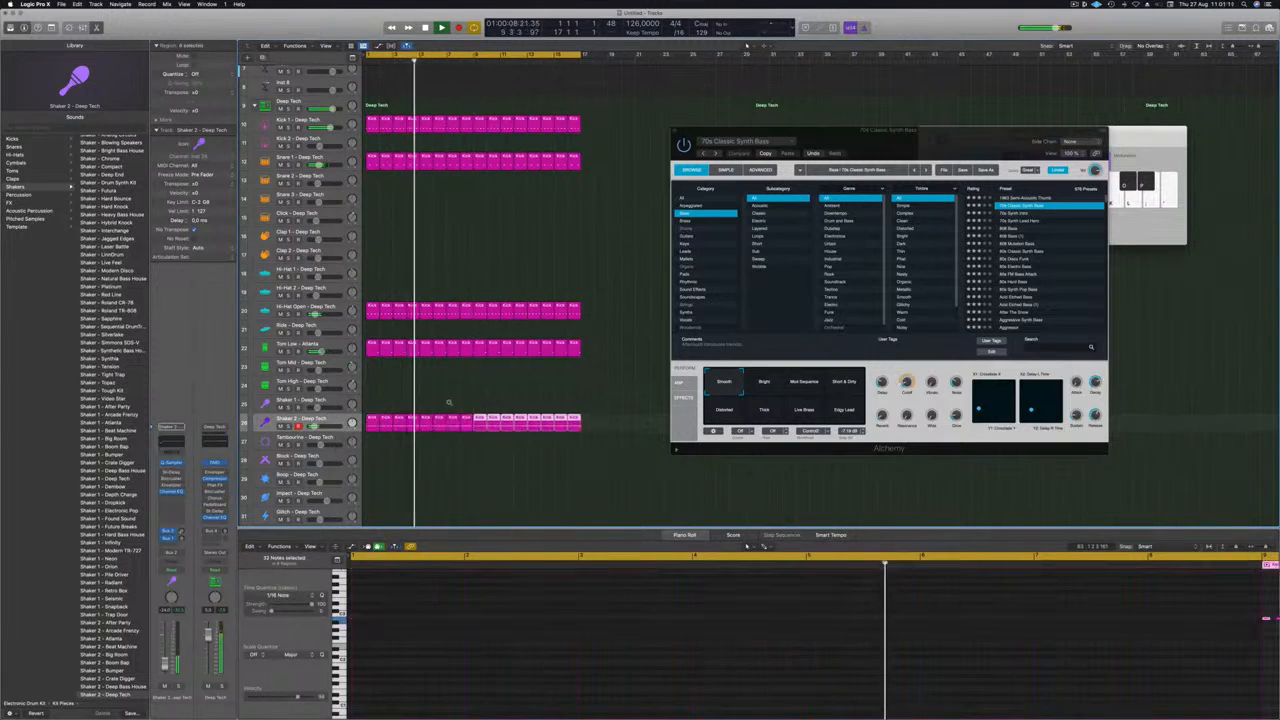
scroll(436, 397, down, 3)
scroll(436, 397, up, 2)
click(328, 419)
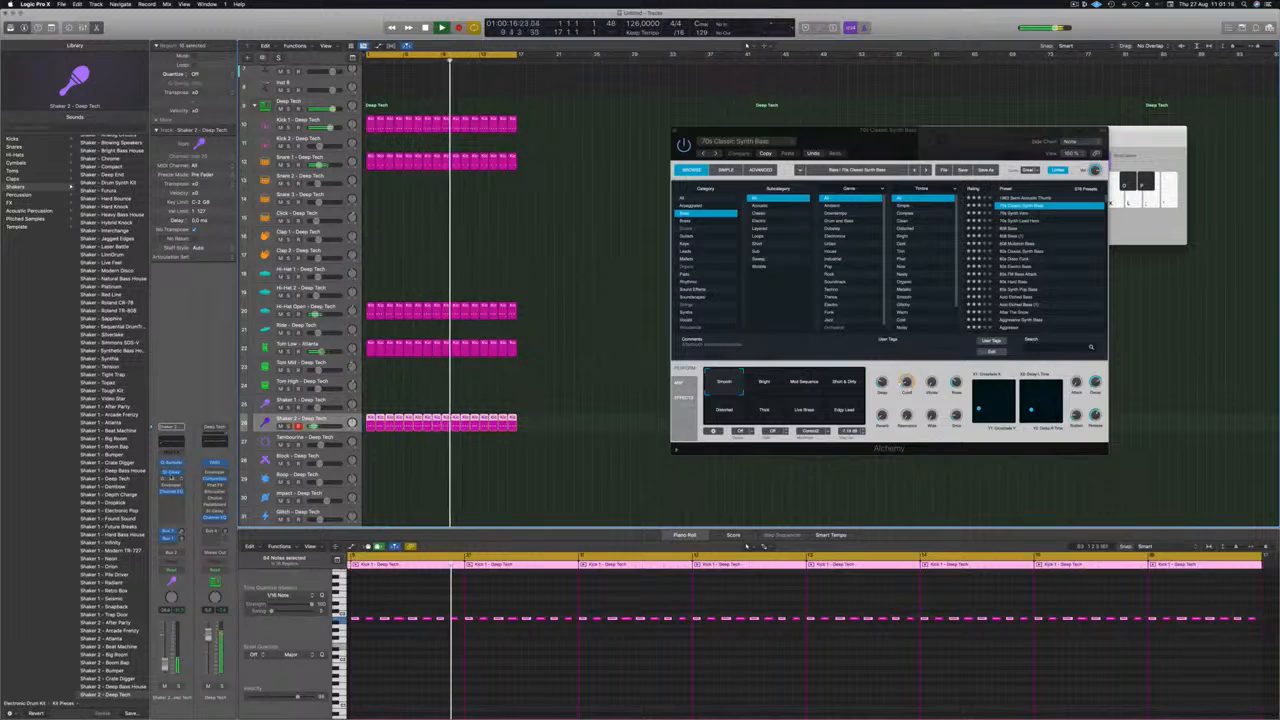
Step: Adjust the left and right output mix of the Shaker 2 track's Stereo Delay, close the plug-in and deselect the regions
click(171, 472)
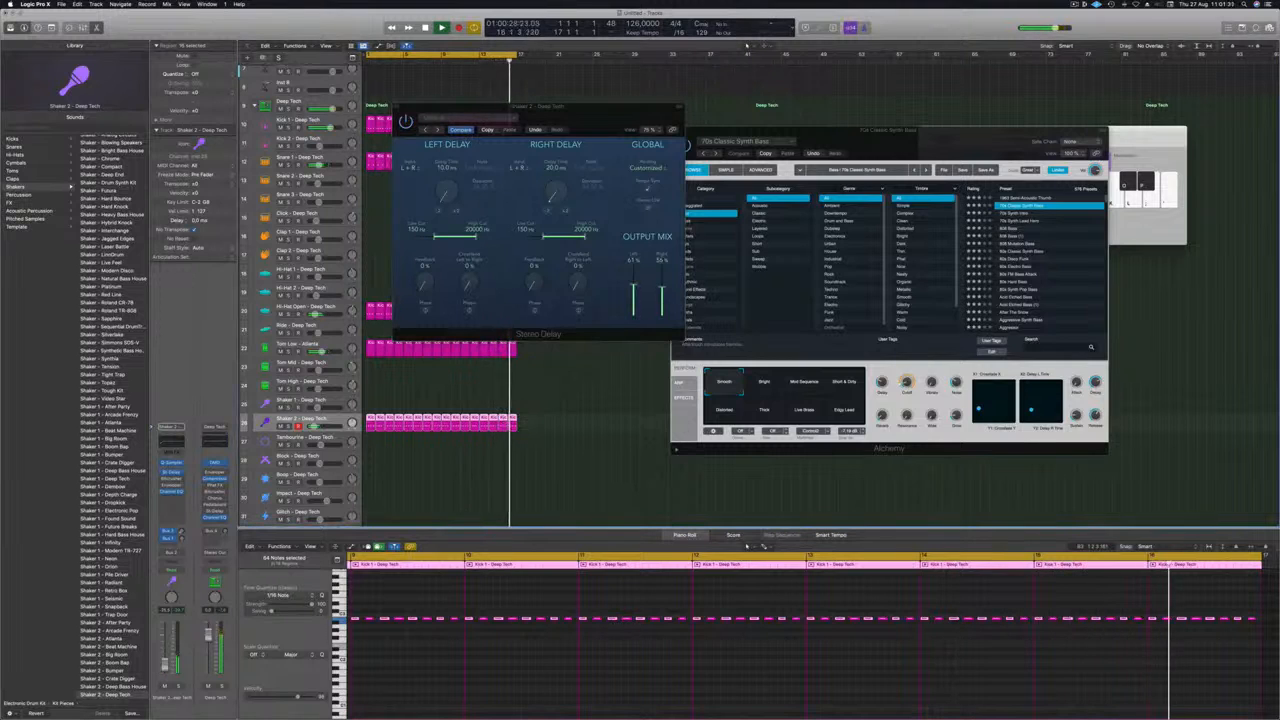
mouse_move(599, 113)
mouse_down()
mouse_move(620, 121)
mouse_move(593, 128)
mouse_up()
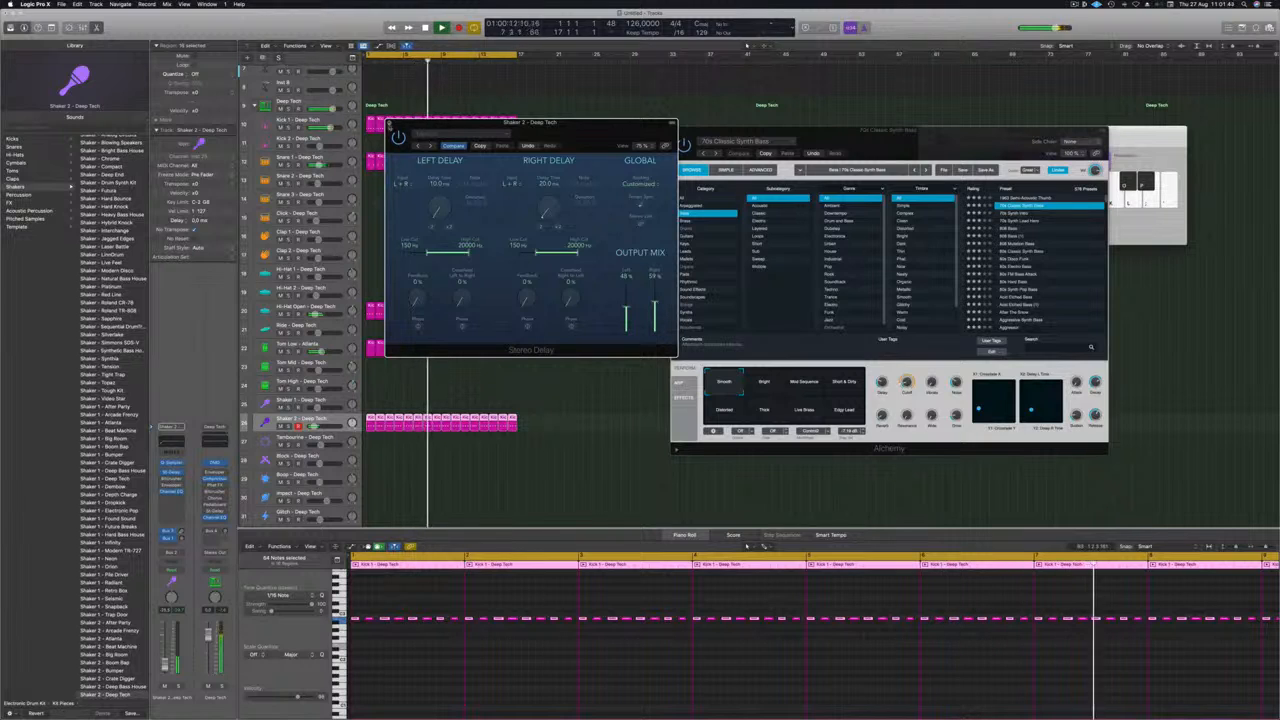
click(390, 124)
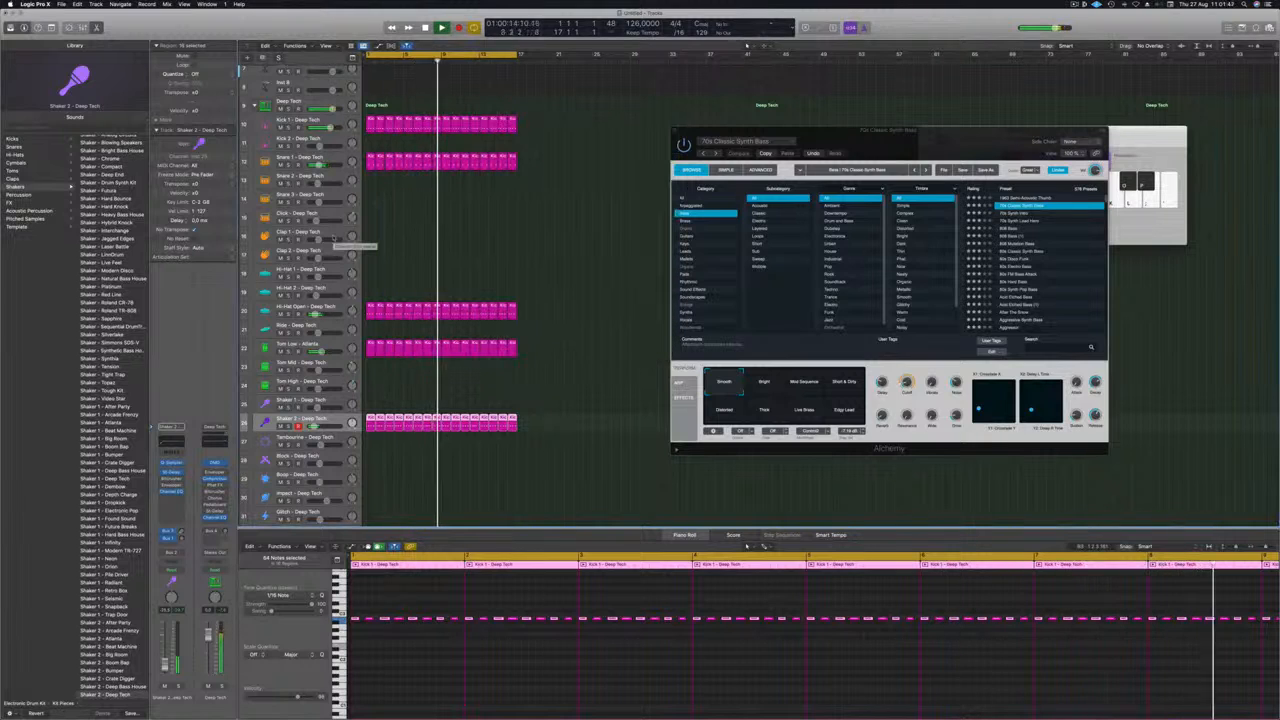
click(481, 232)
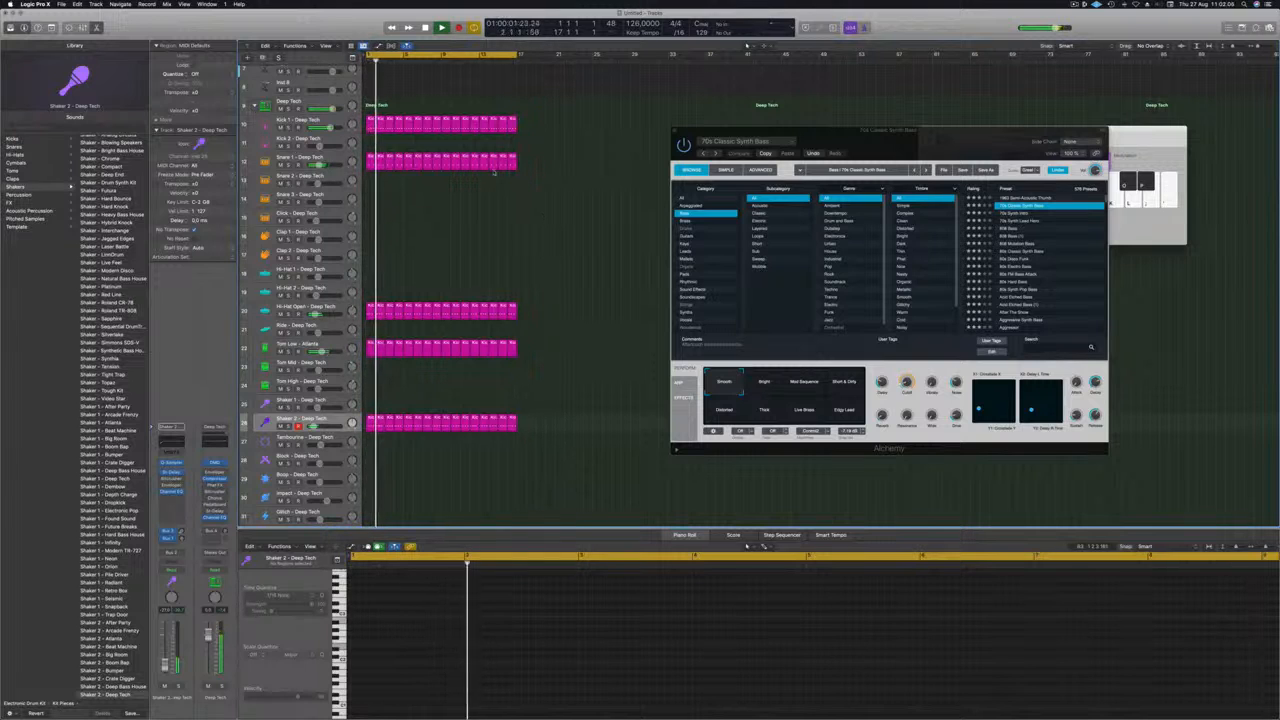
Step: Select the 70s Classic Synth Bass track and restart playback from the beginning
scroll(494, 170, up, 5)
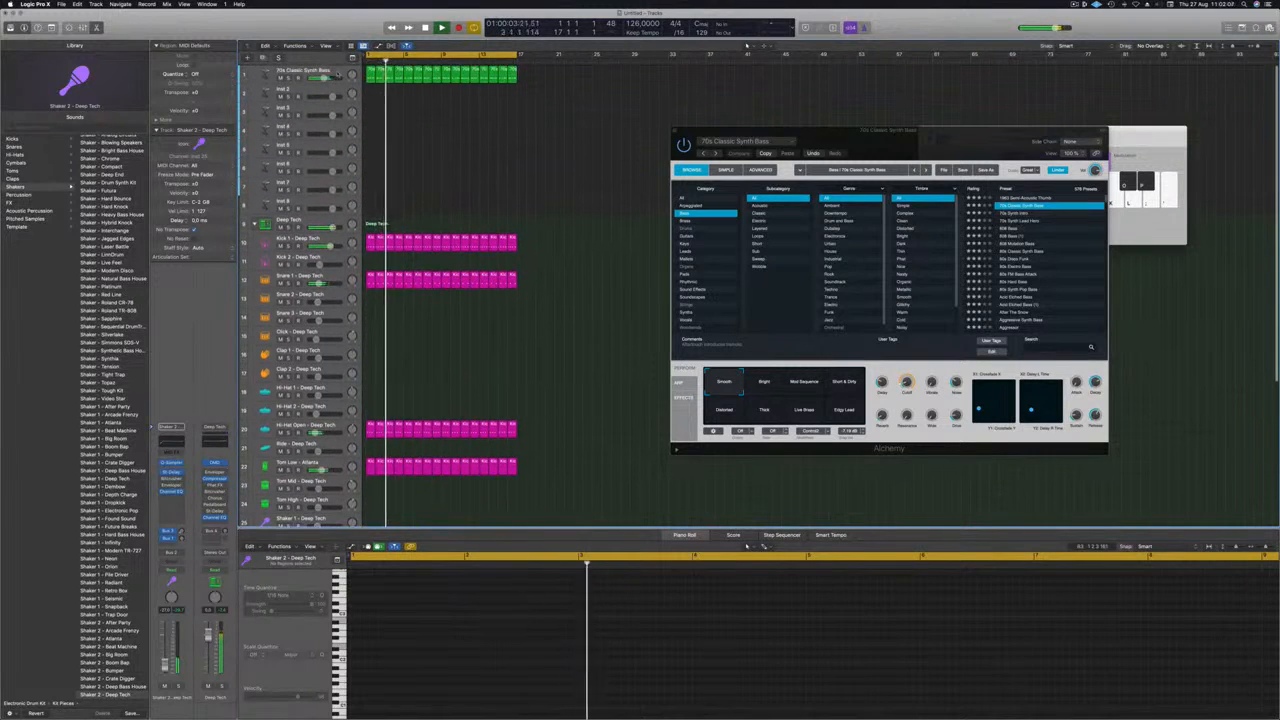
click(338, 73)
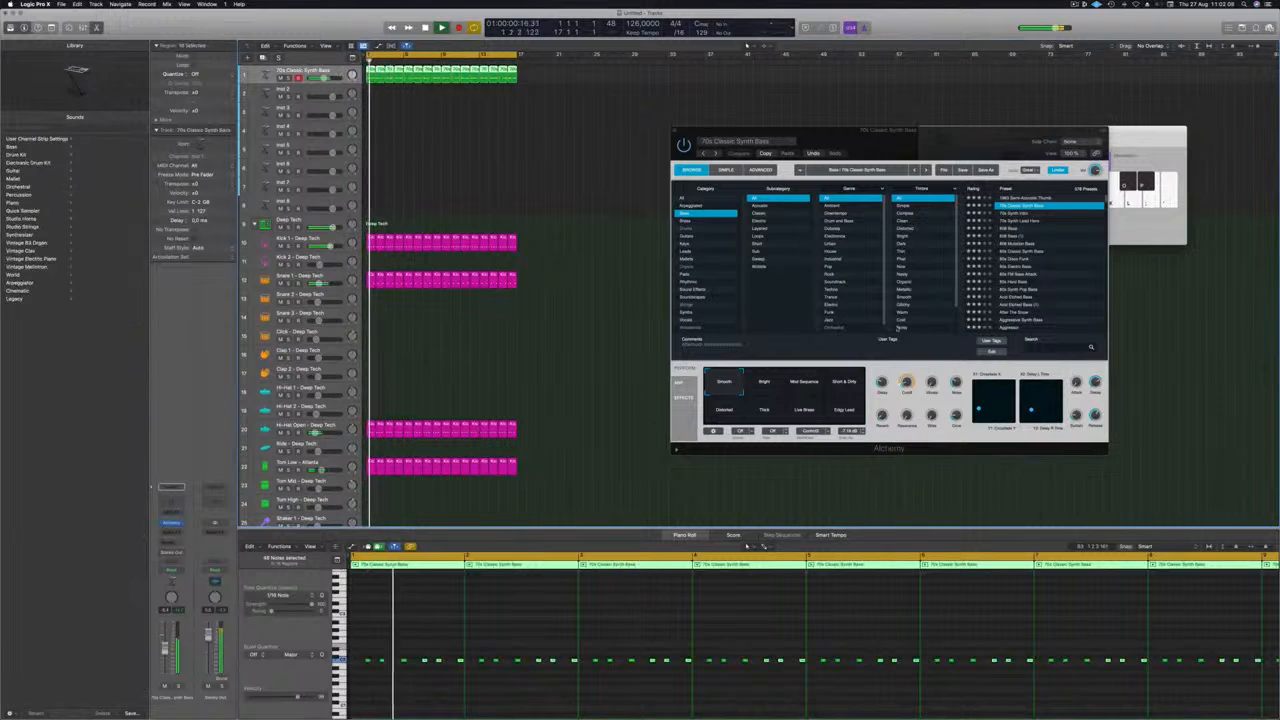
key(space)
key(space)
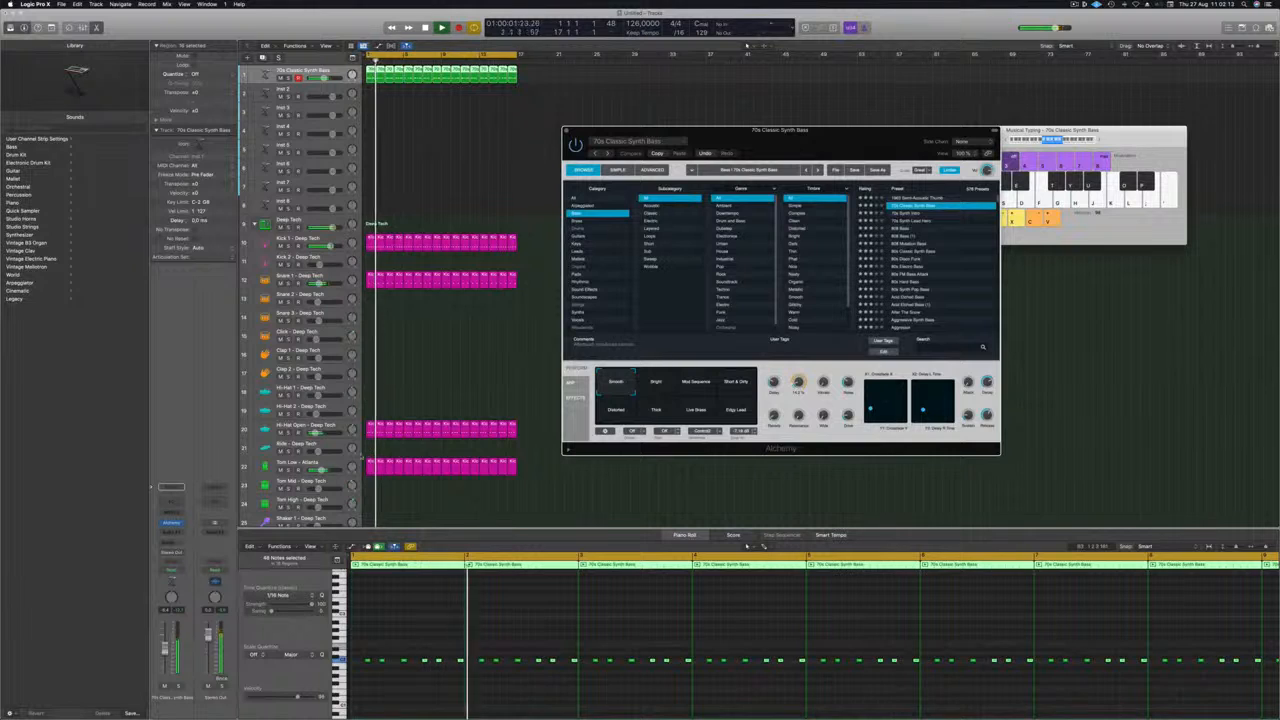
Step: Select the Hi-Hat Open track and close the Alchemy window covering the arrangement
scroll(345, 431, down, 1)
click(300, 408)
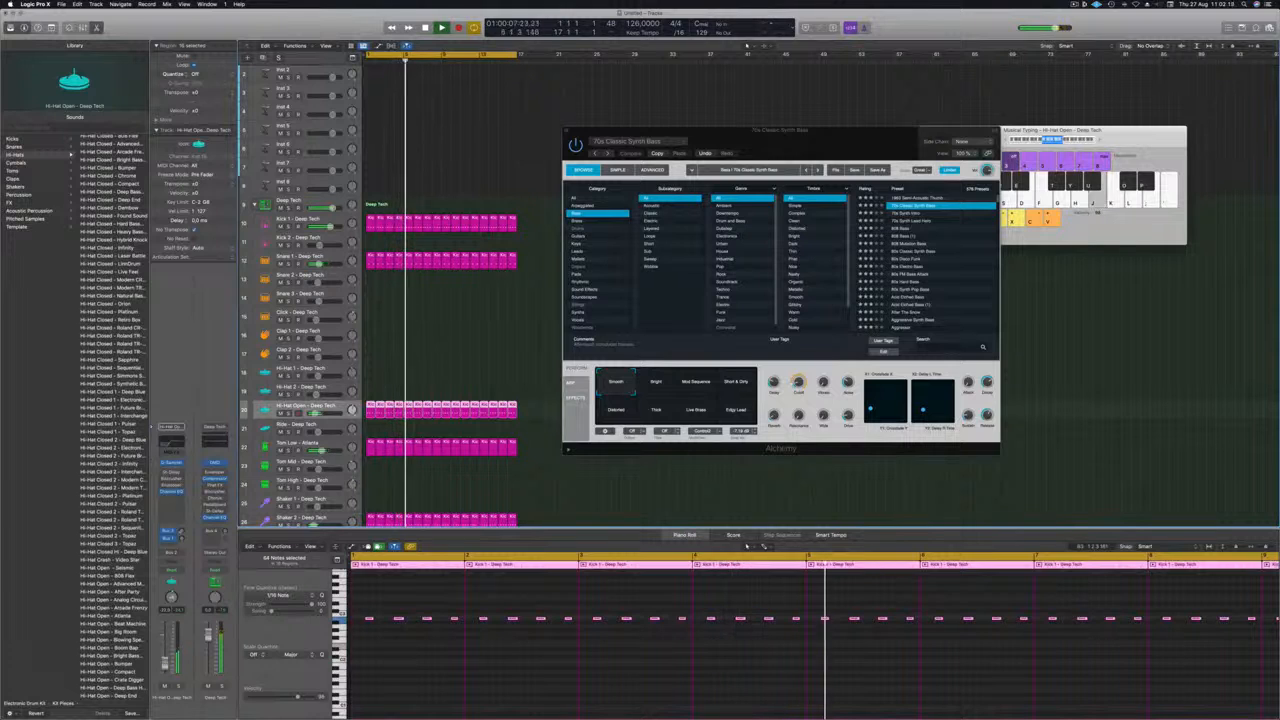
drag(695, 132, 663, 132)
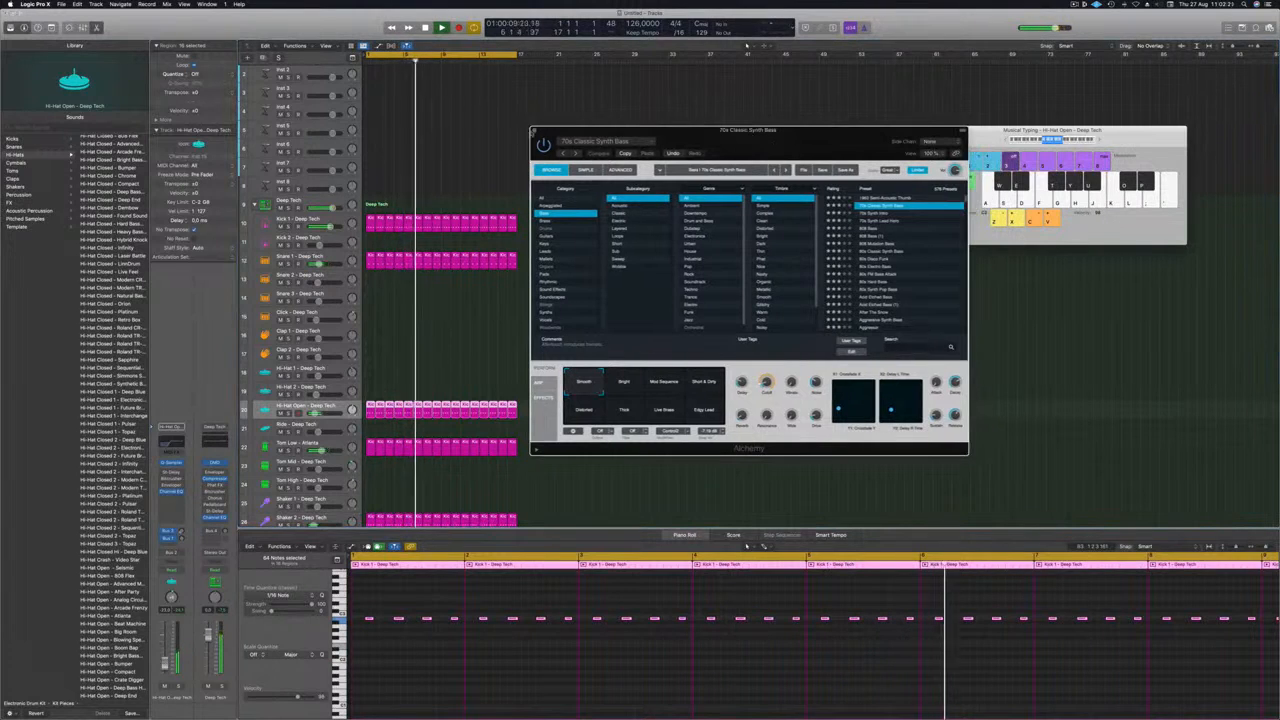
click(534, 130)
scroll(490, 148, up, 2)
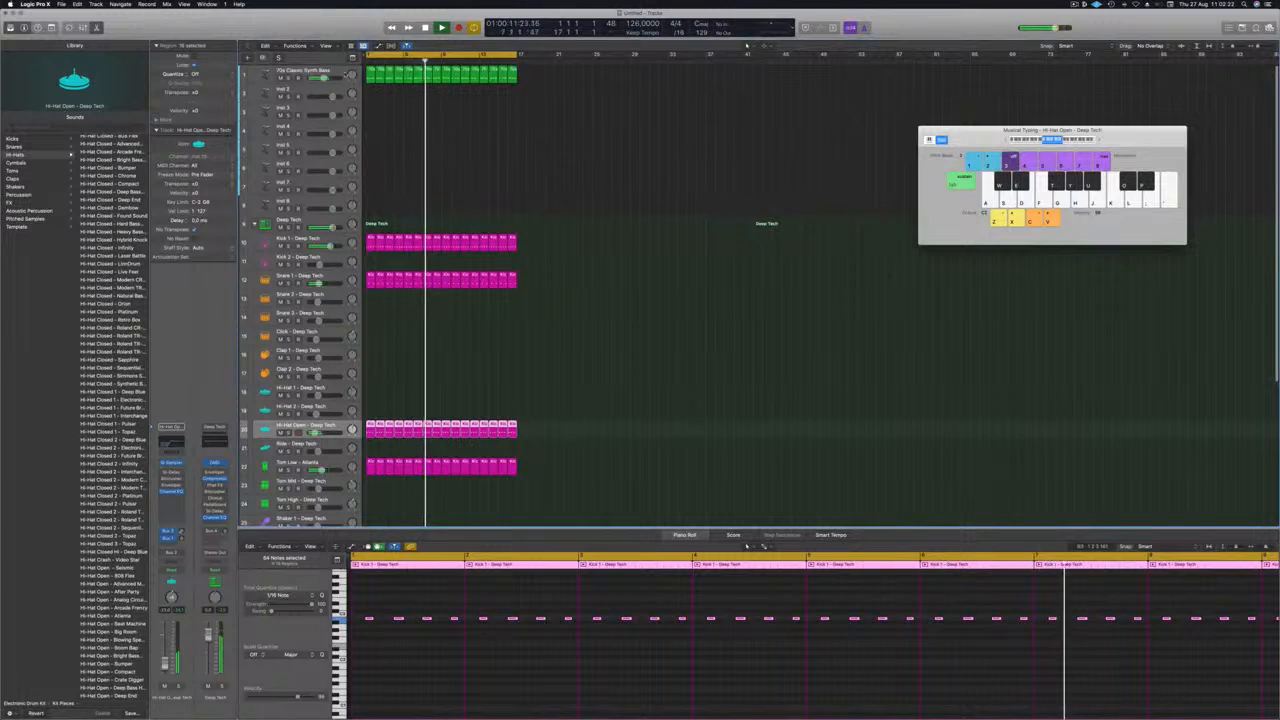
Step: Open Alchemy on the 70s Classic Synth Bass track, adjust its Cutoff and close the plug-in window
click(344, 73)
click(171, 524)
drag(767, 383, 769, 362)
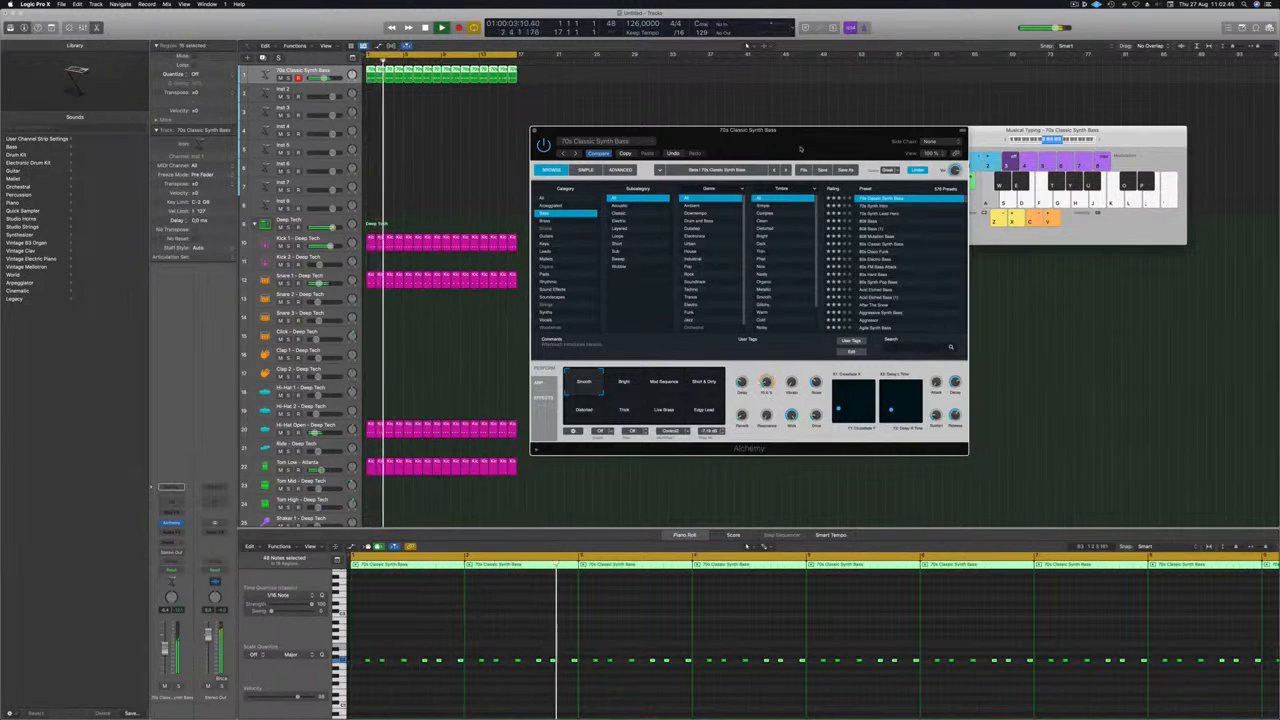
drag(813, 143, 773, 167)
key(super+w)
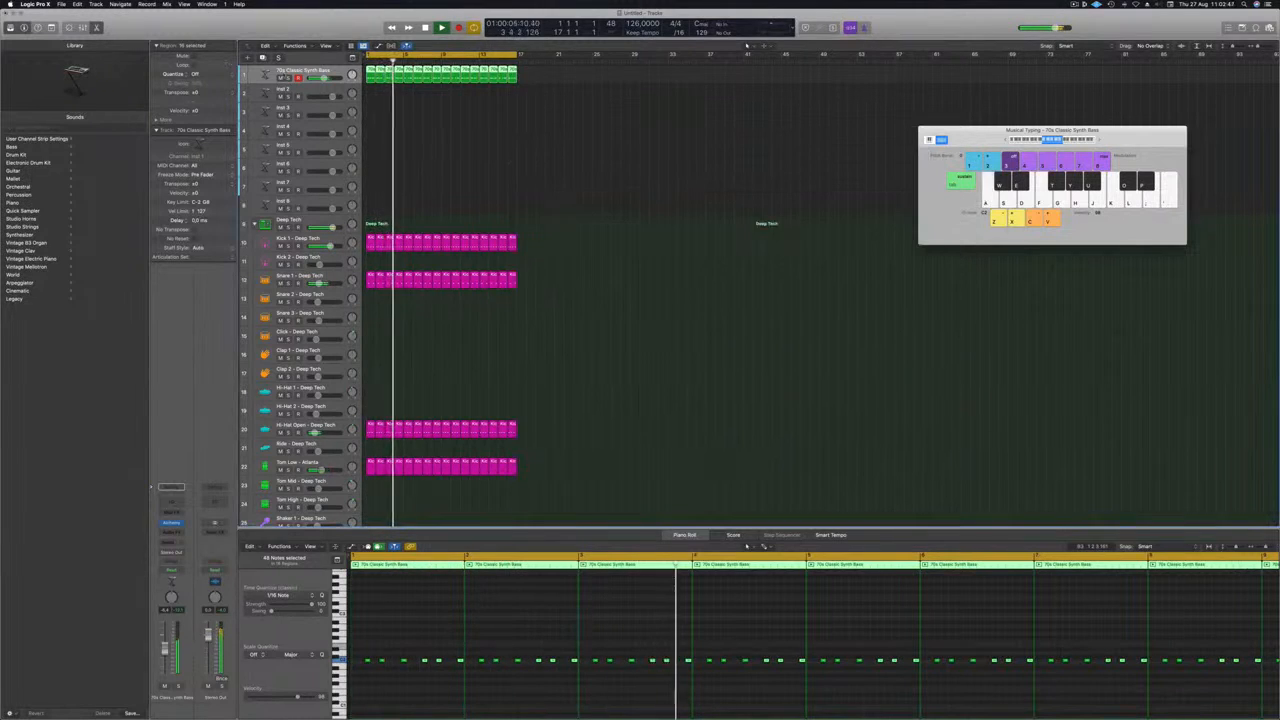
Step: Duplicate the 70s Classic Synth Bass track with its instrument settings
key(super+d)
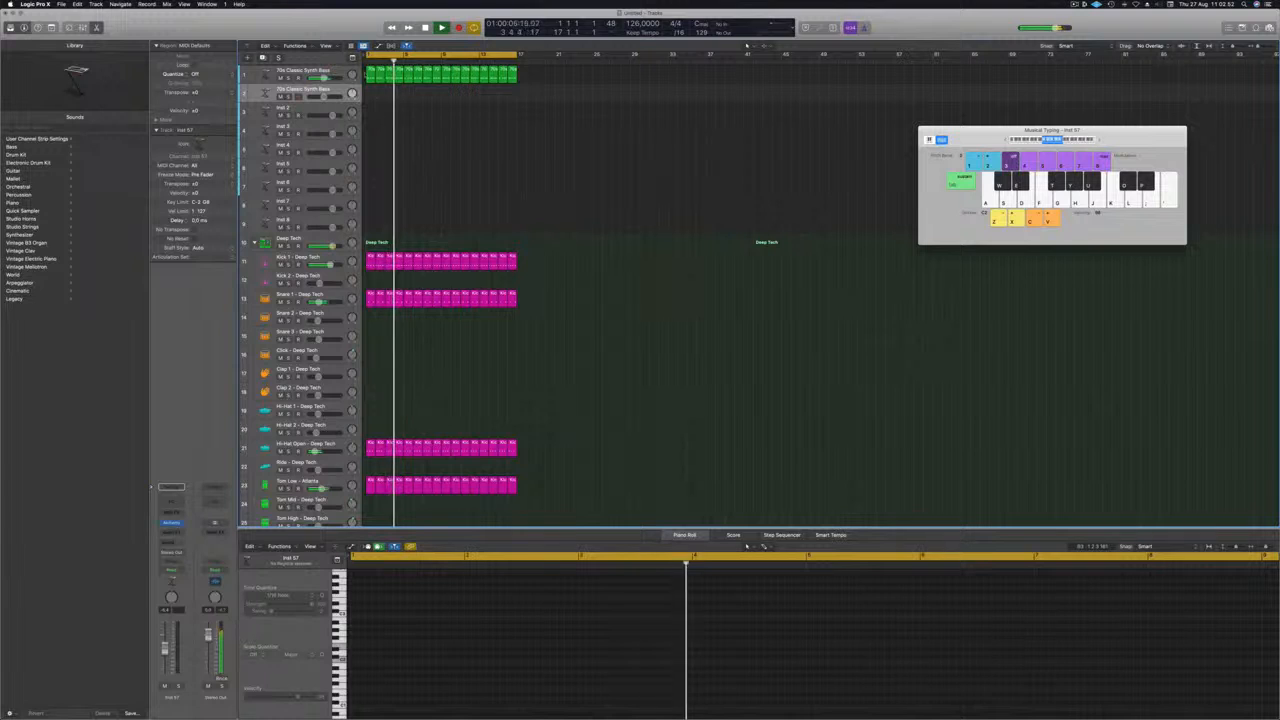
click(370, 80)
click(368, 89)
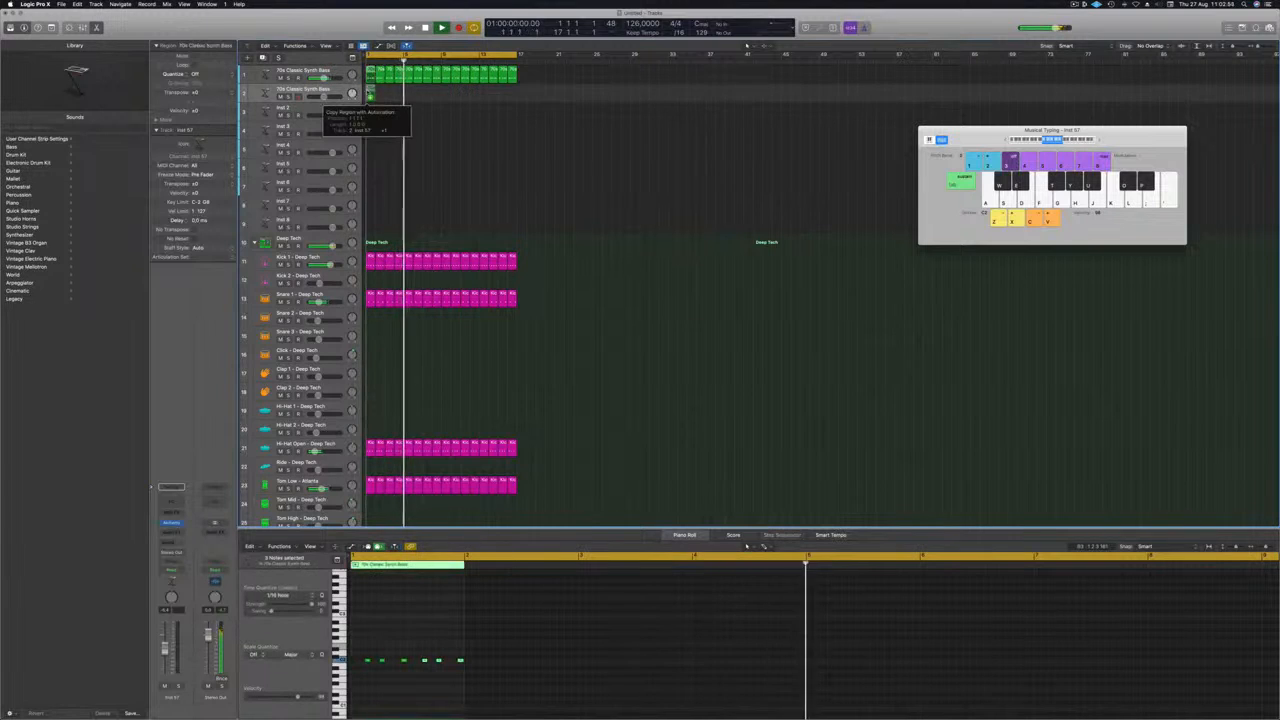
click(385, 94)
click(370, 92)
key(Delete)
Step: Copy all the 70s Classic Synth Bass regions to the duplicated track below and play them from the start
click(514, 74)
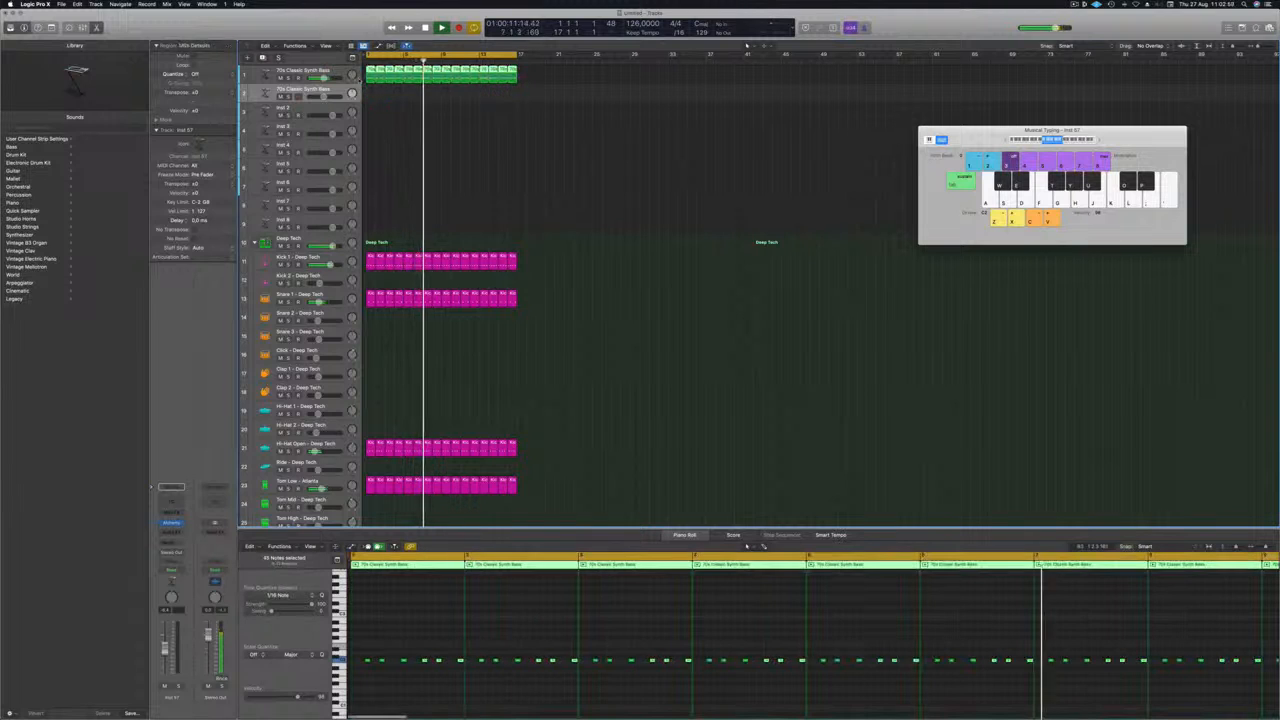
drag(369, 80, 371, 97)
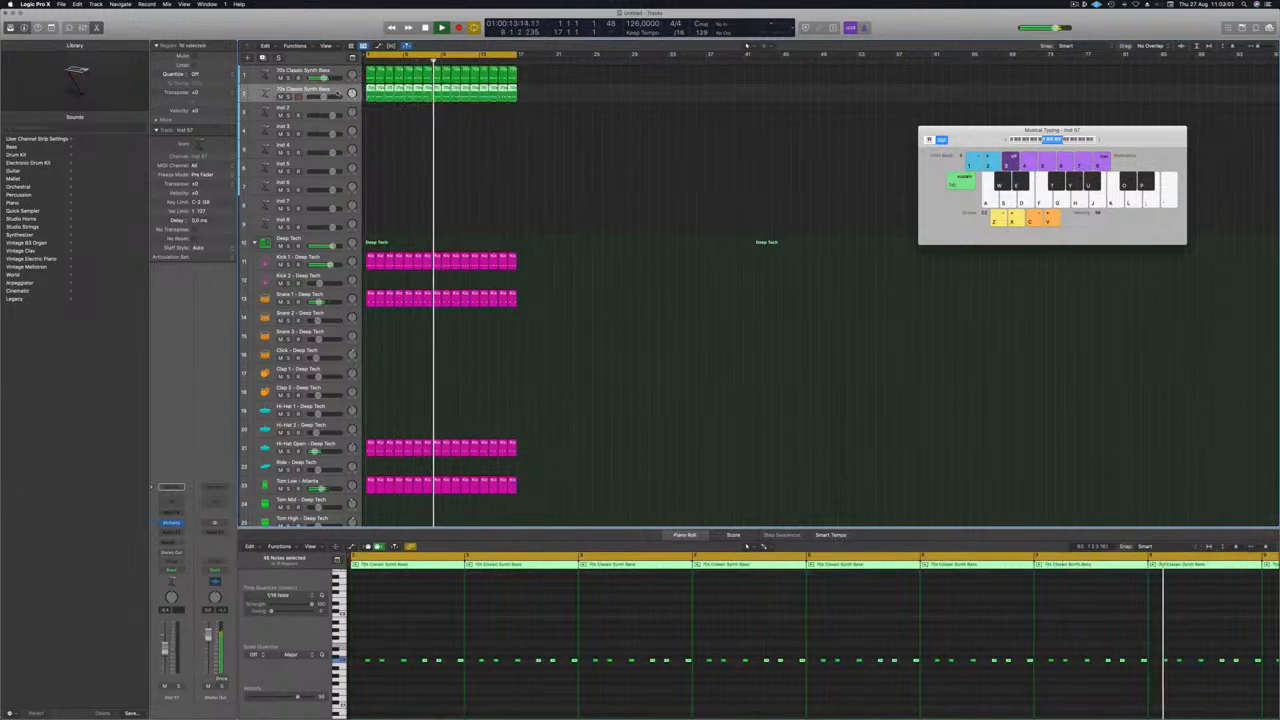
key(space)
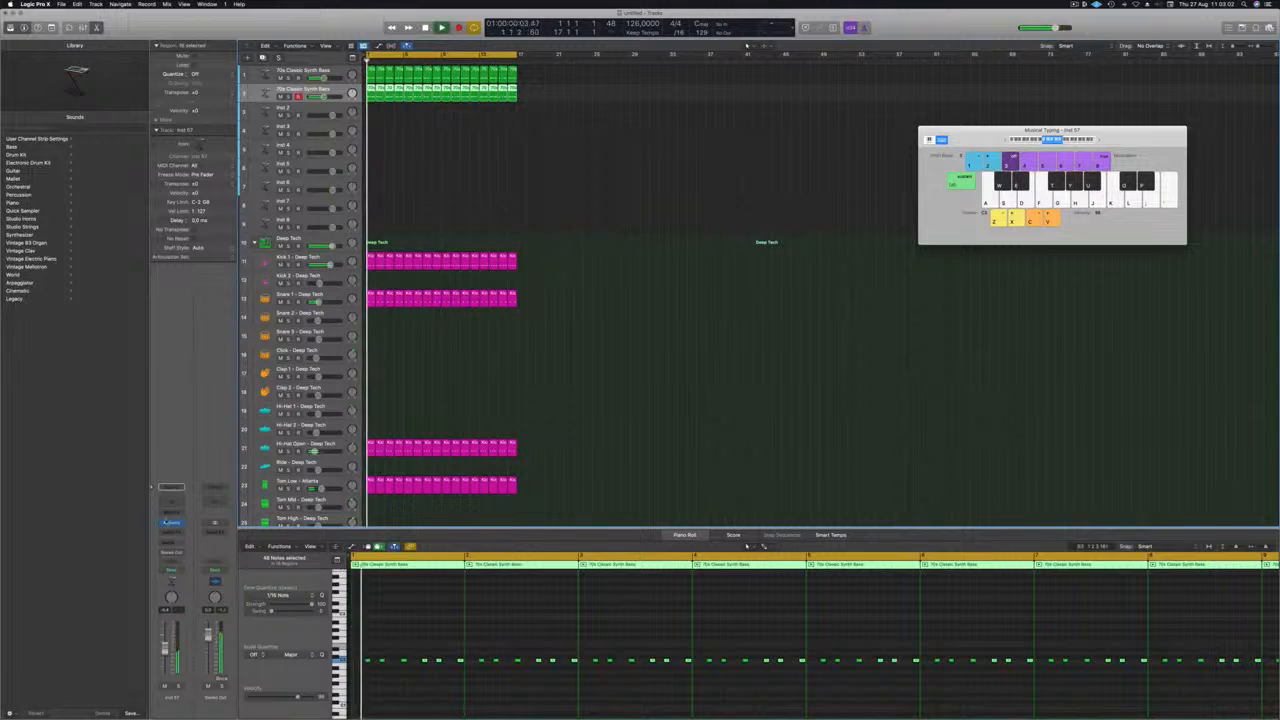
Step: Open Alchemy on the duplicated bass track, transpose all its notes down and adjust the track's volume slightly
click(172, 522)
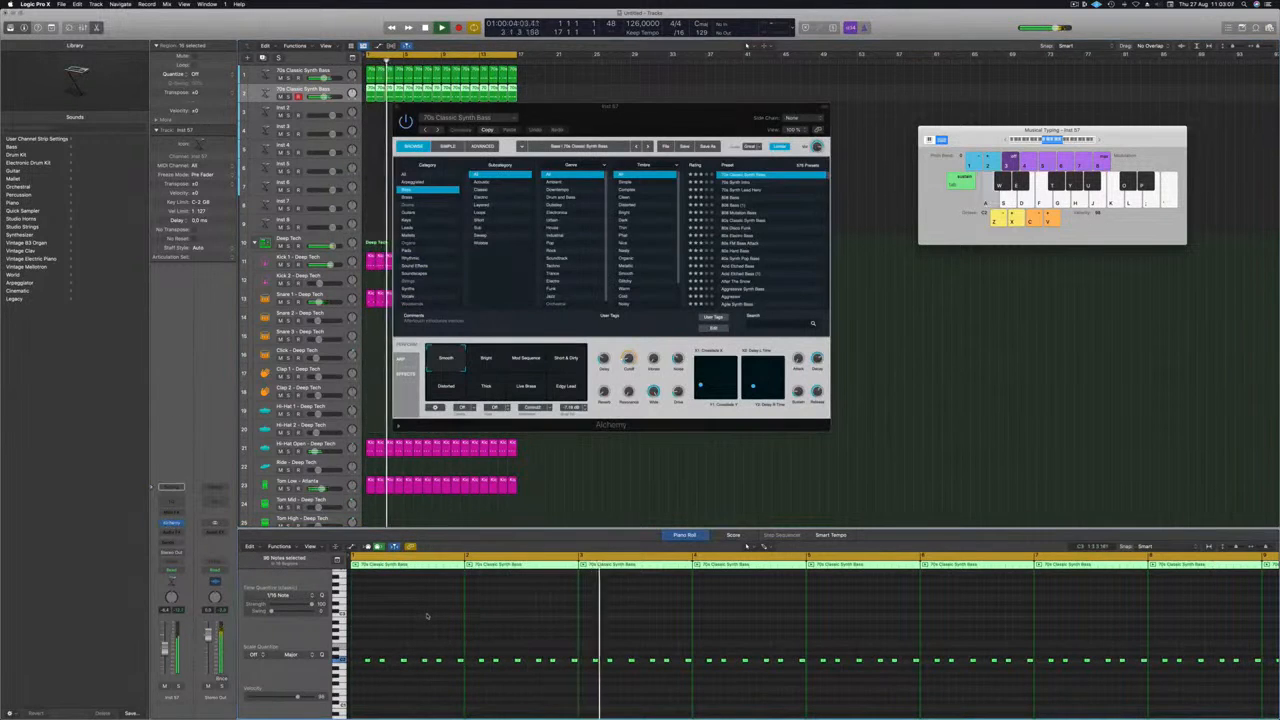
drag(666, 117, 728, 150)
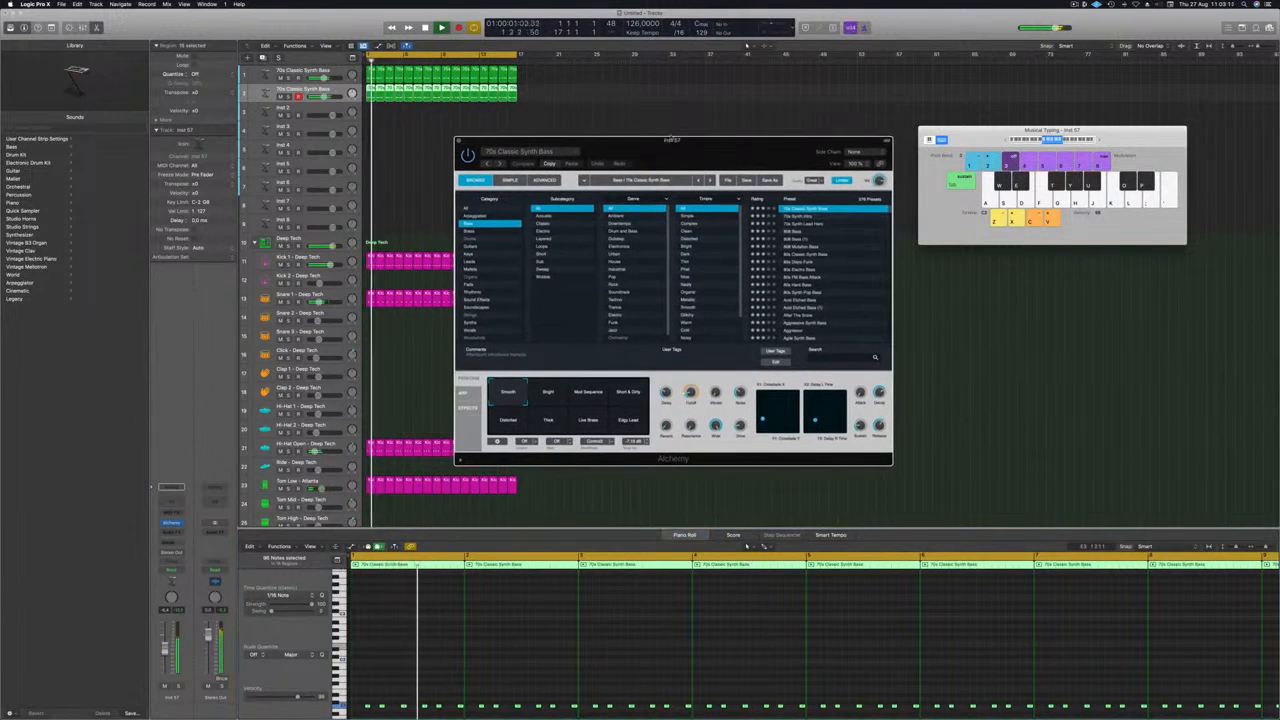
drag(324, 98, 323, 98)
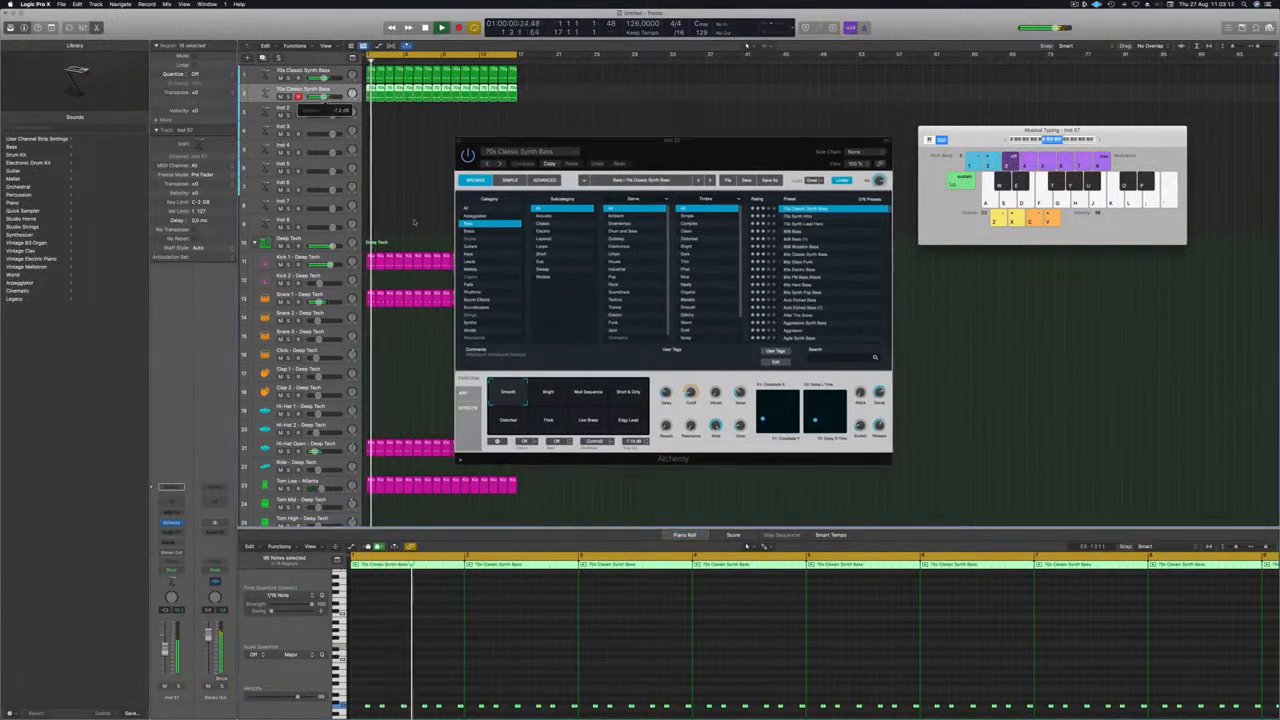
Step: Load Alchemy's 808 Bass preset on the duplicated bass track and audition it during playback, briefly soloing the track
click(821, 232)
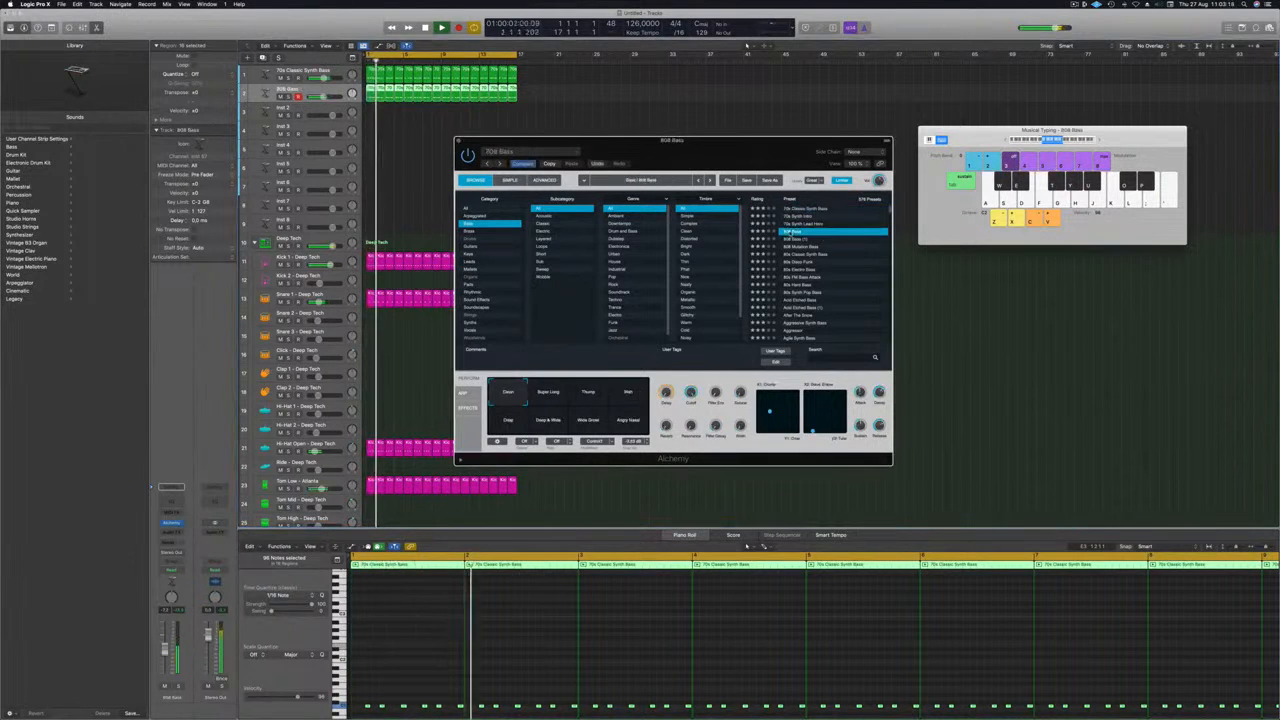
click(486, 655)
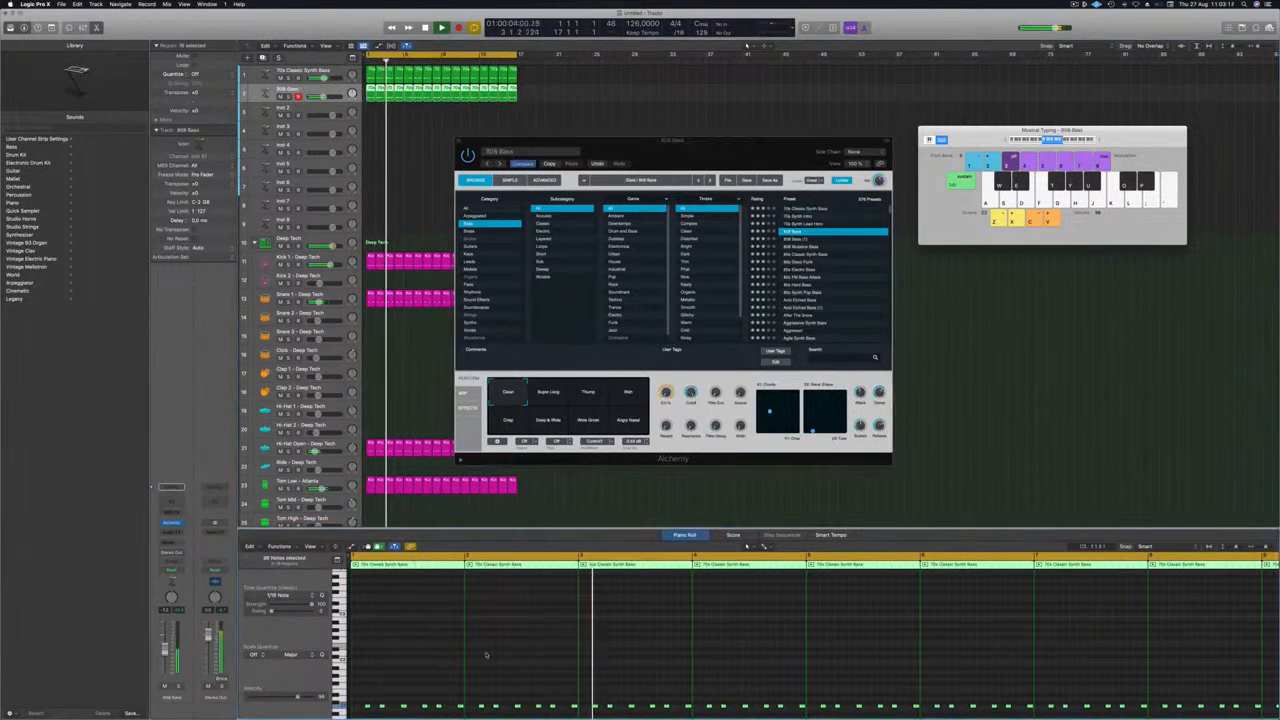
key(super+Right)
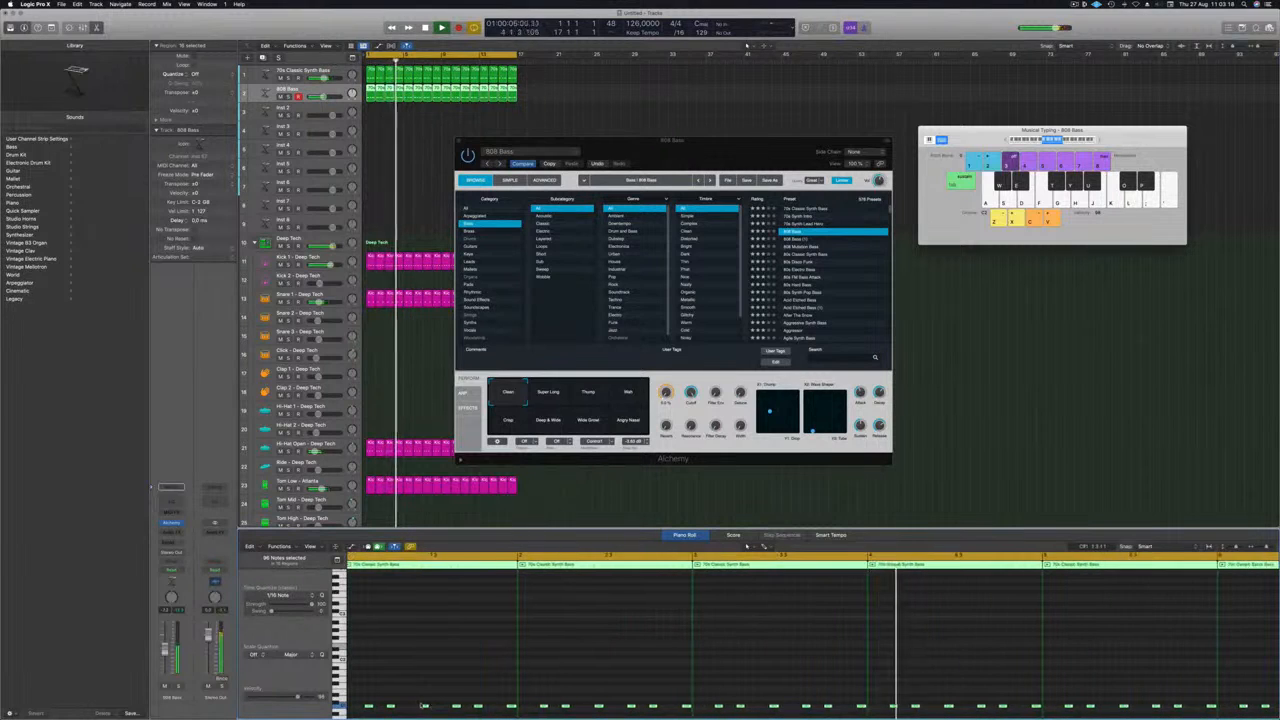
scroll(395, 690, down, 3)
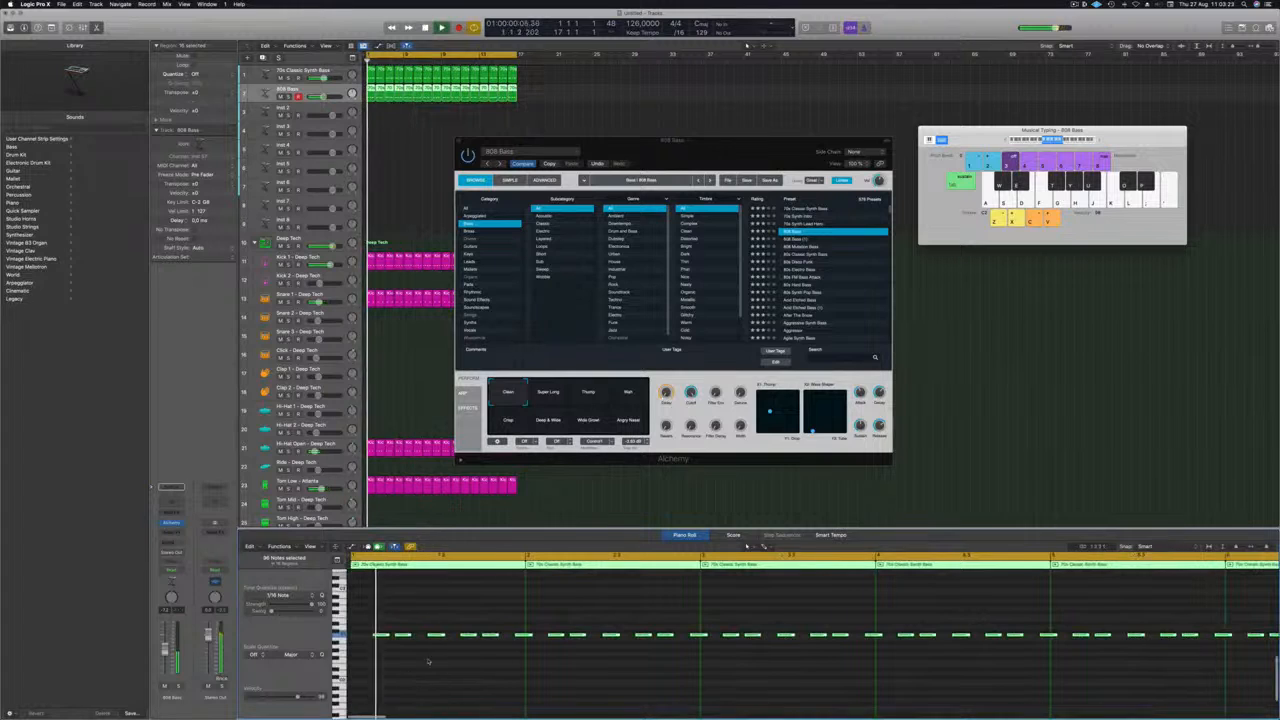
key(ctrl+s)
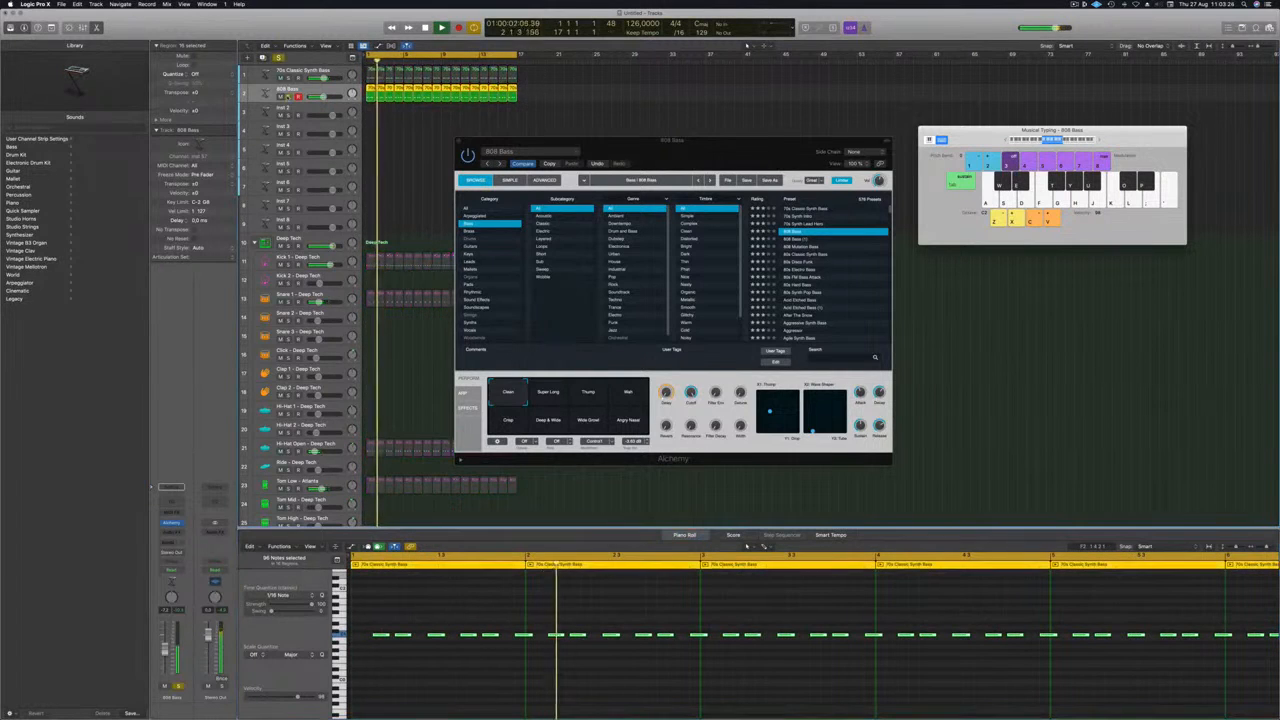
key(ctrl+s)
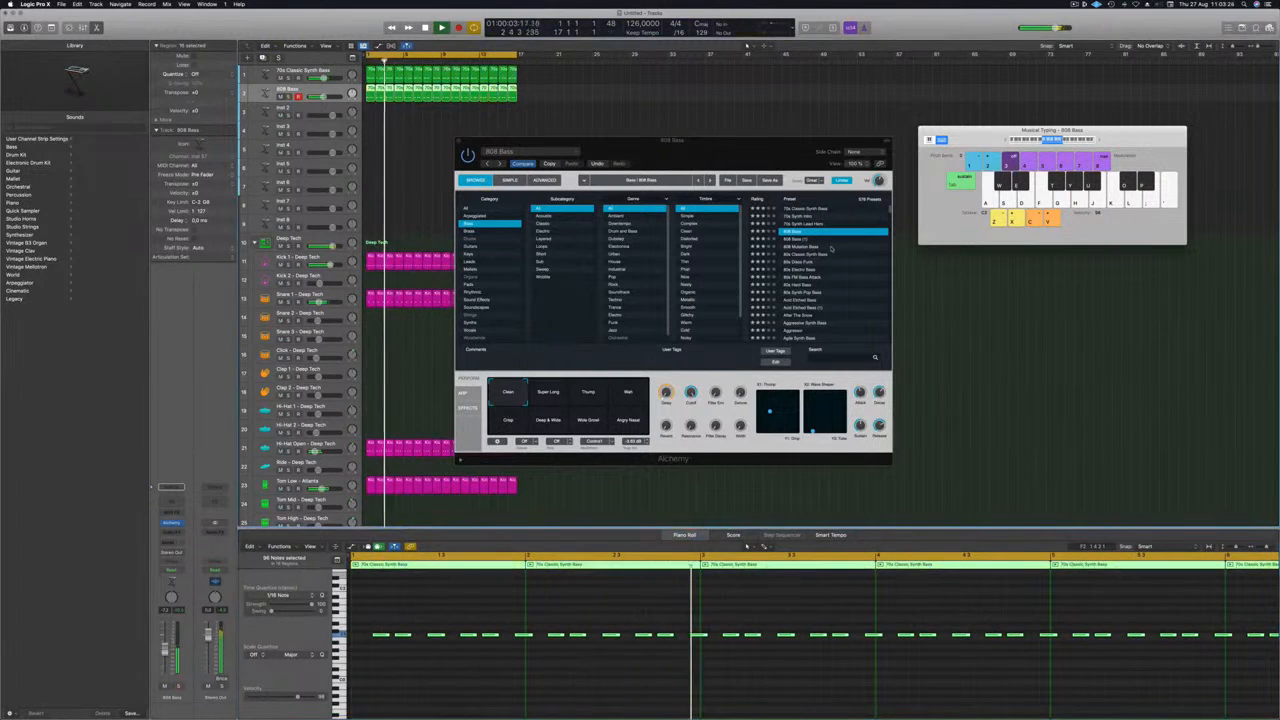
Step: Try the 808 Mutation Bass preset on the duplicated track and audition it soloed and in the mix
click(804, 246)
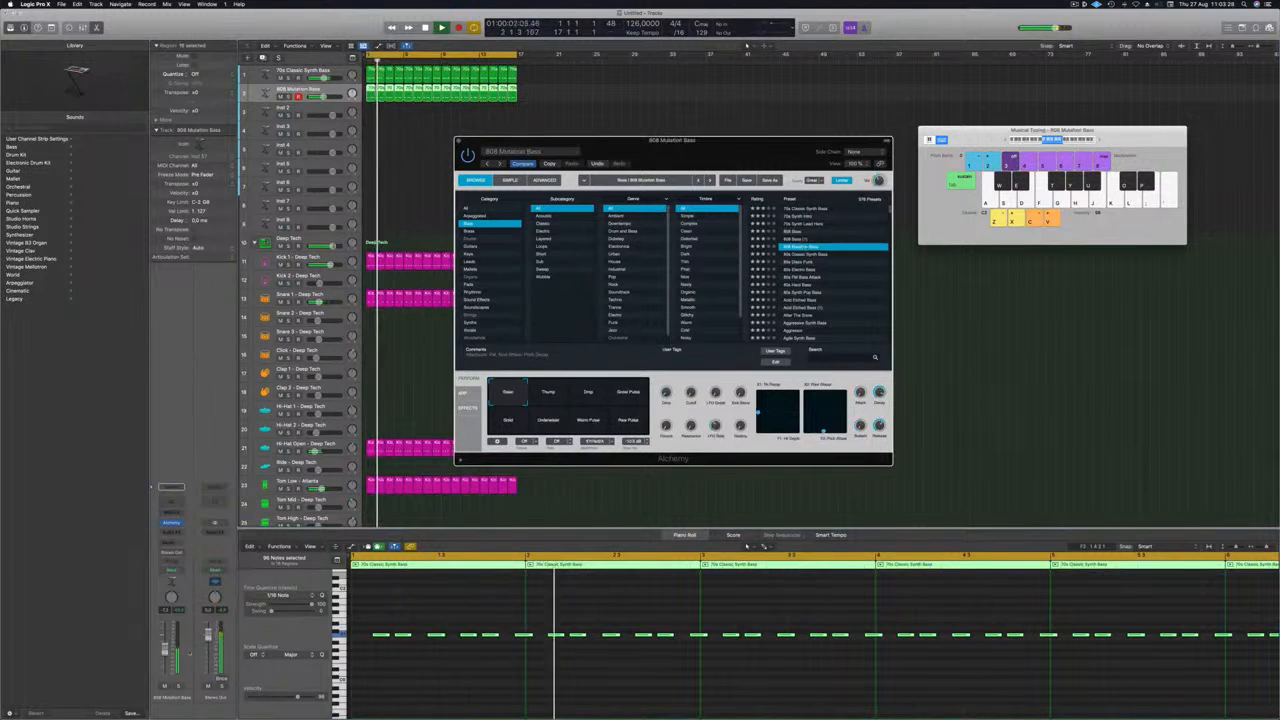
key(ctrl+s)
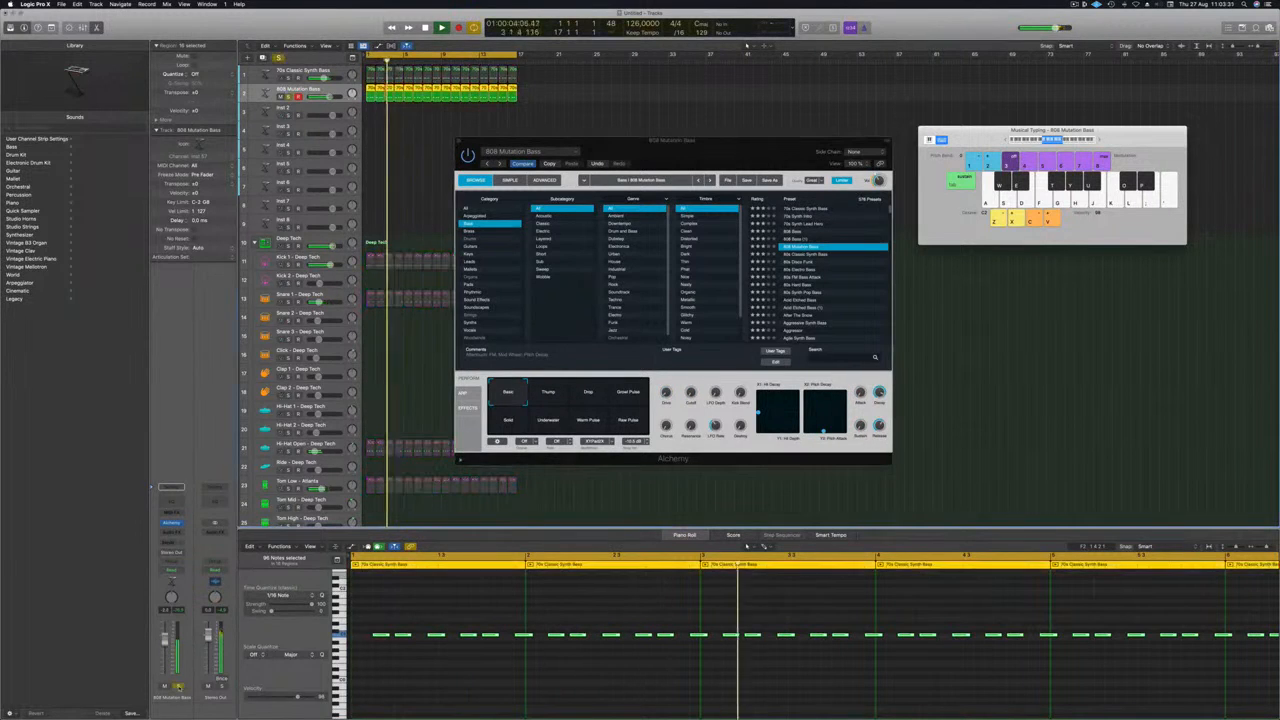
key(ctrl+s)
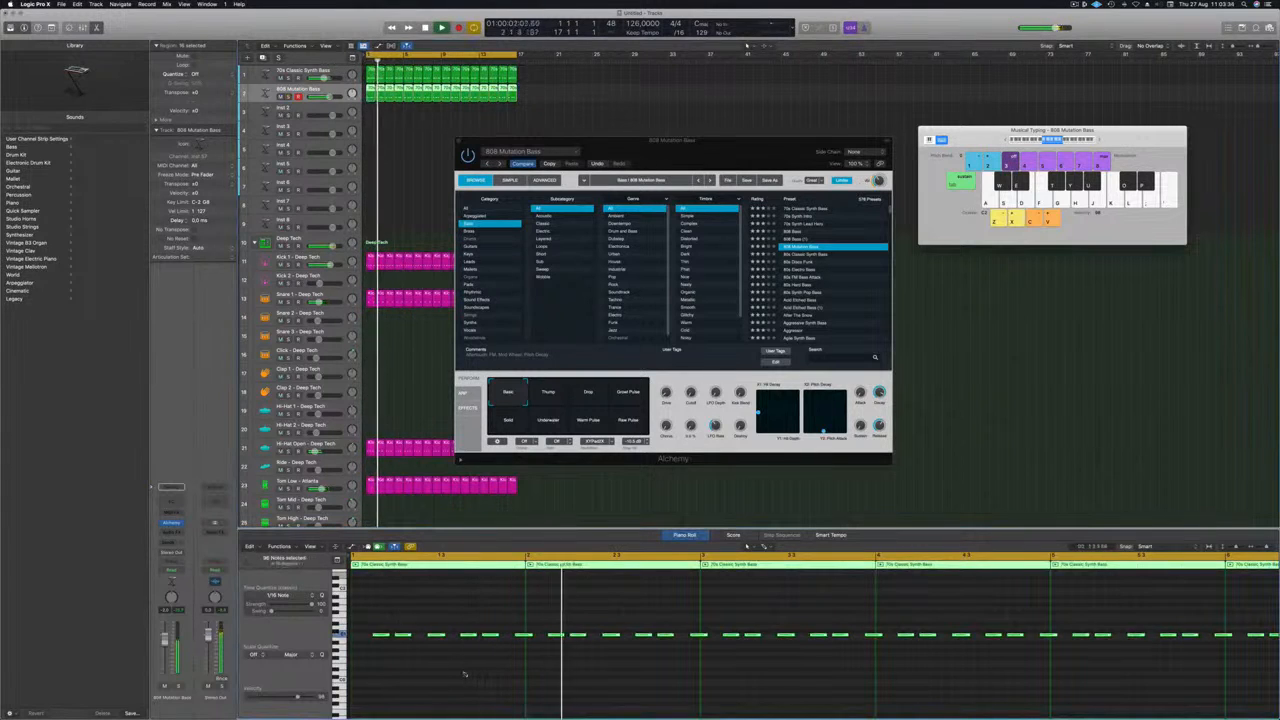
scroll(463, 674, down, 3)
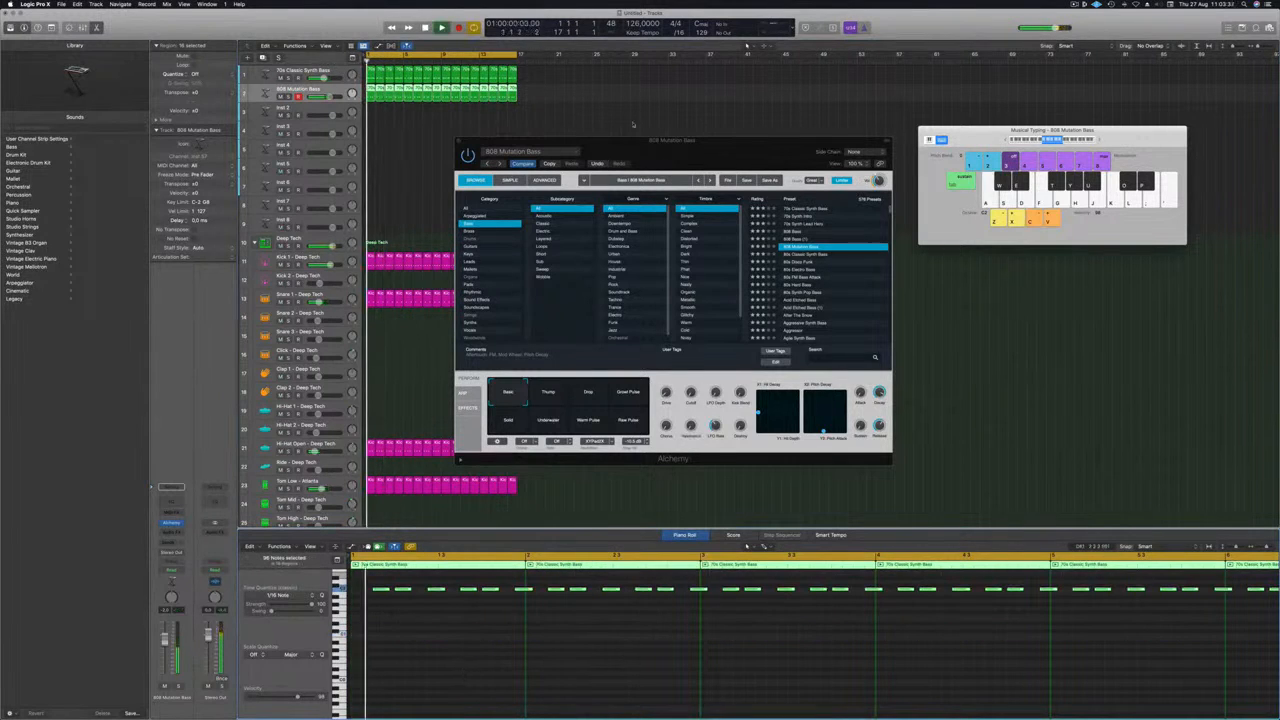
Step: Load the 808 Bass preset again and audition its Thump and Wah performance snapshots
click(797, 231)
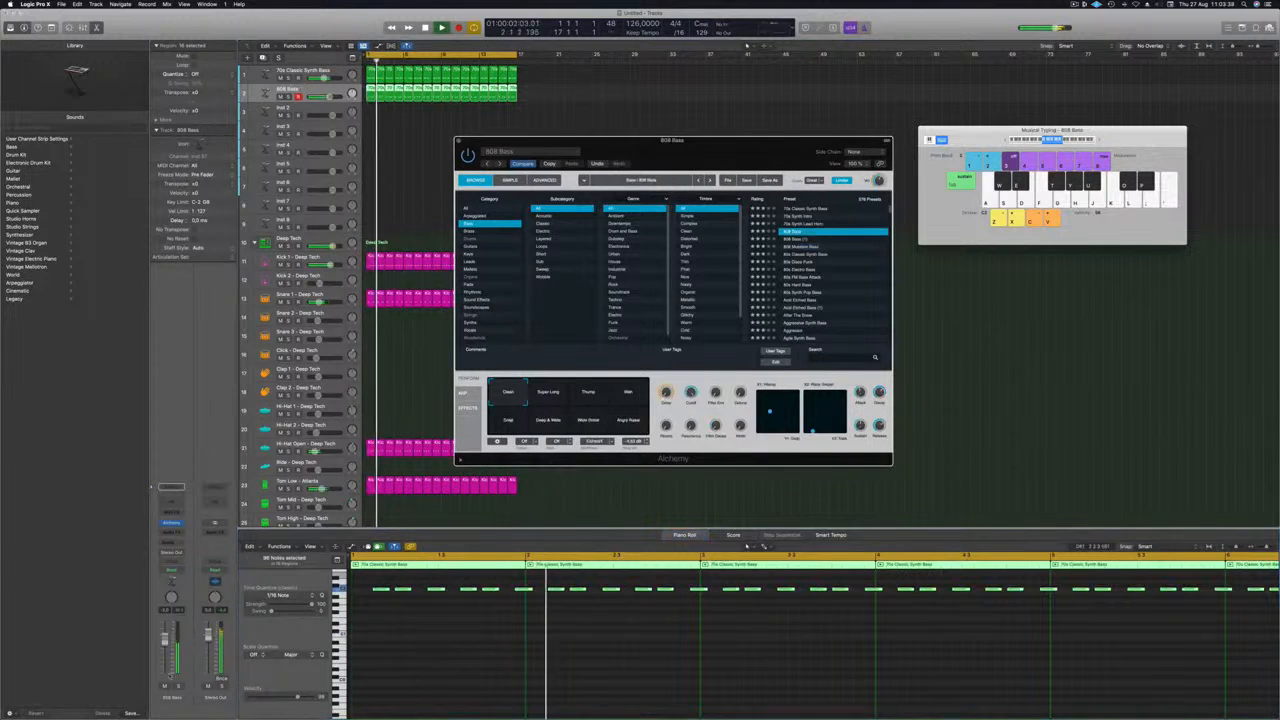
click(746, 546)
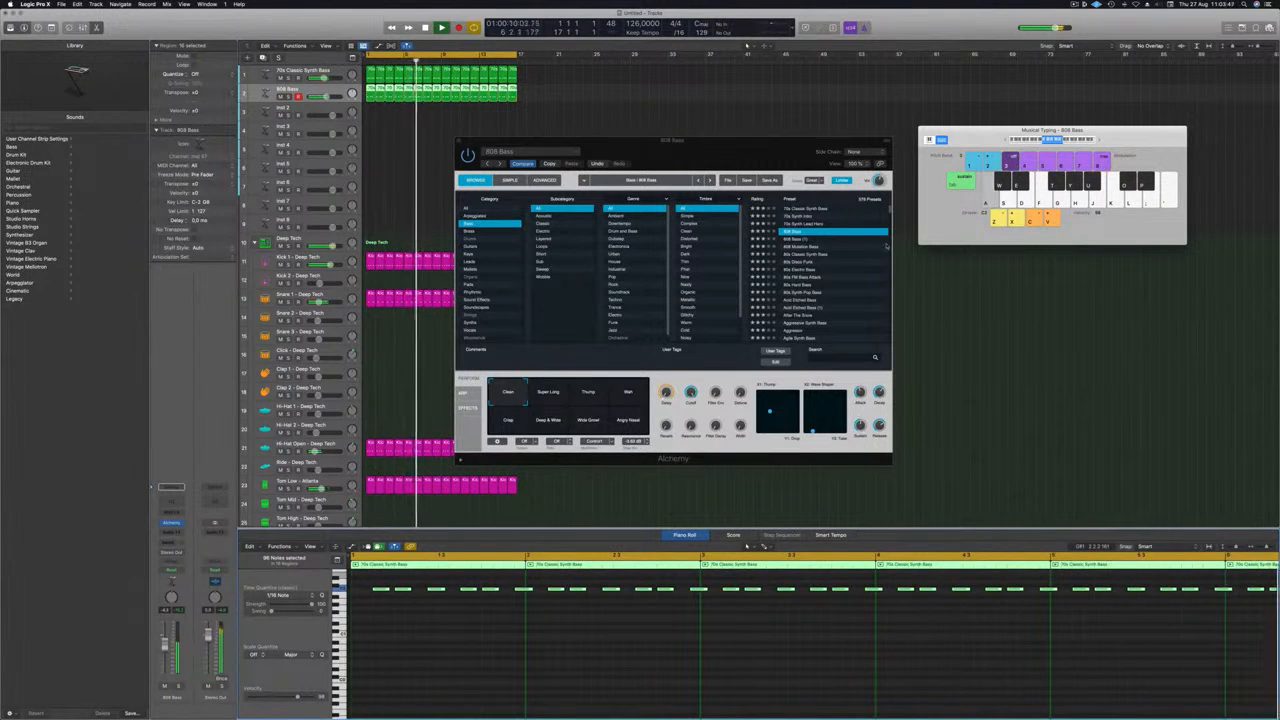
click(589, 395)
click(589, 395)
click(628, 392)
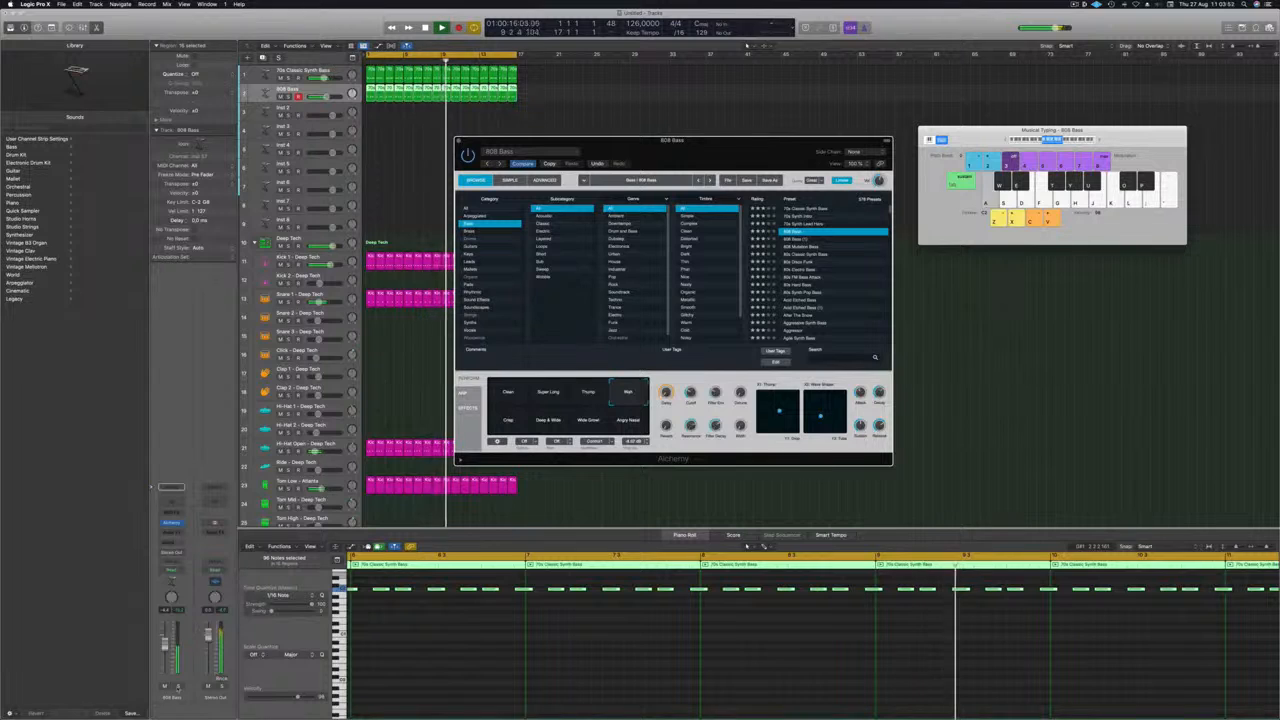
click(176, 686)
click(176, 686)
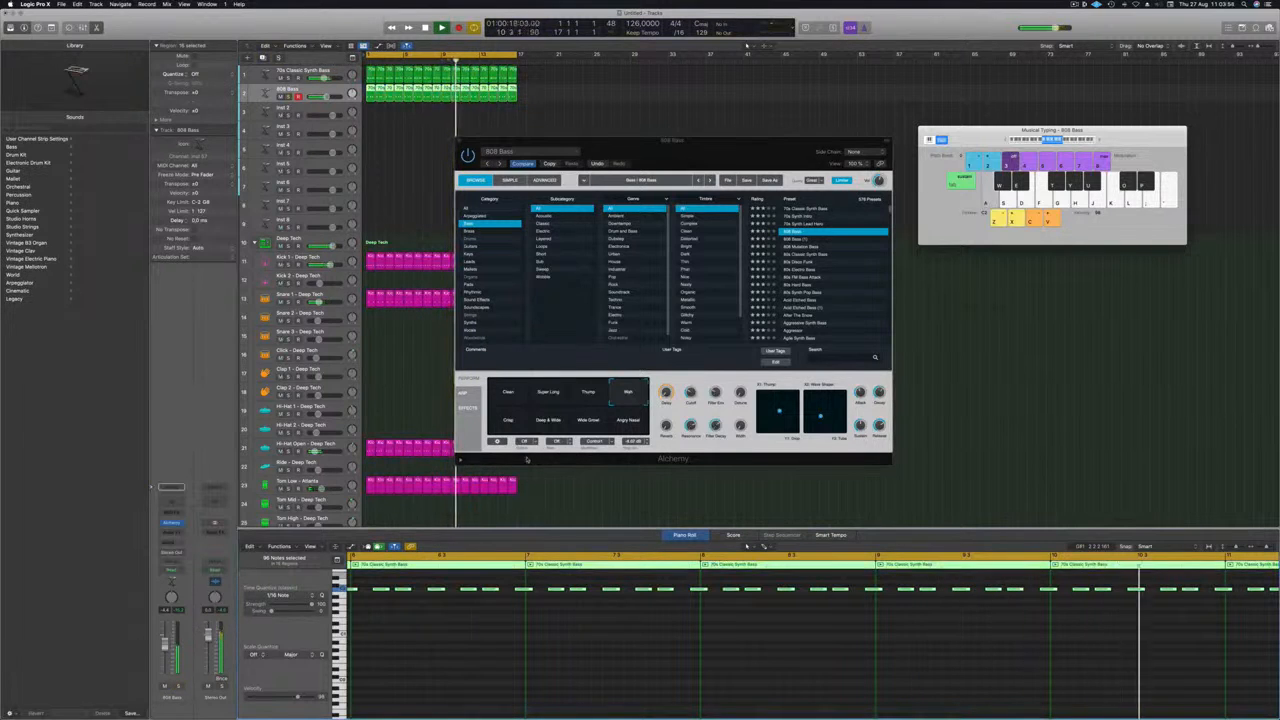
Step: Switch the 808 Bass sound to the Wide Growl snapshot, then lower the track's volume slightly and fine-tune Cutoff
click(508, 420)
click(540, 423)
click(581, 422)
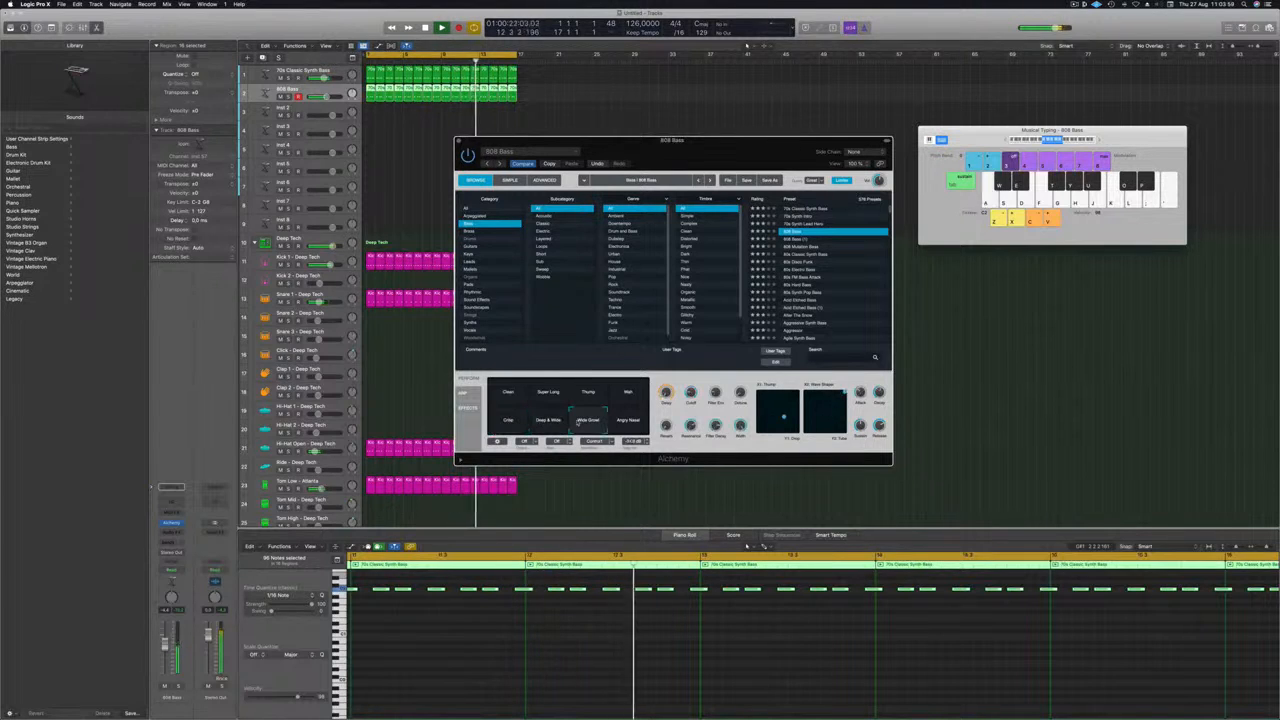
click(624, 422)
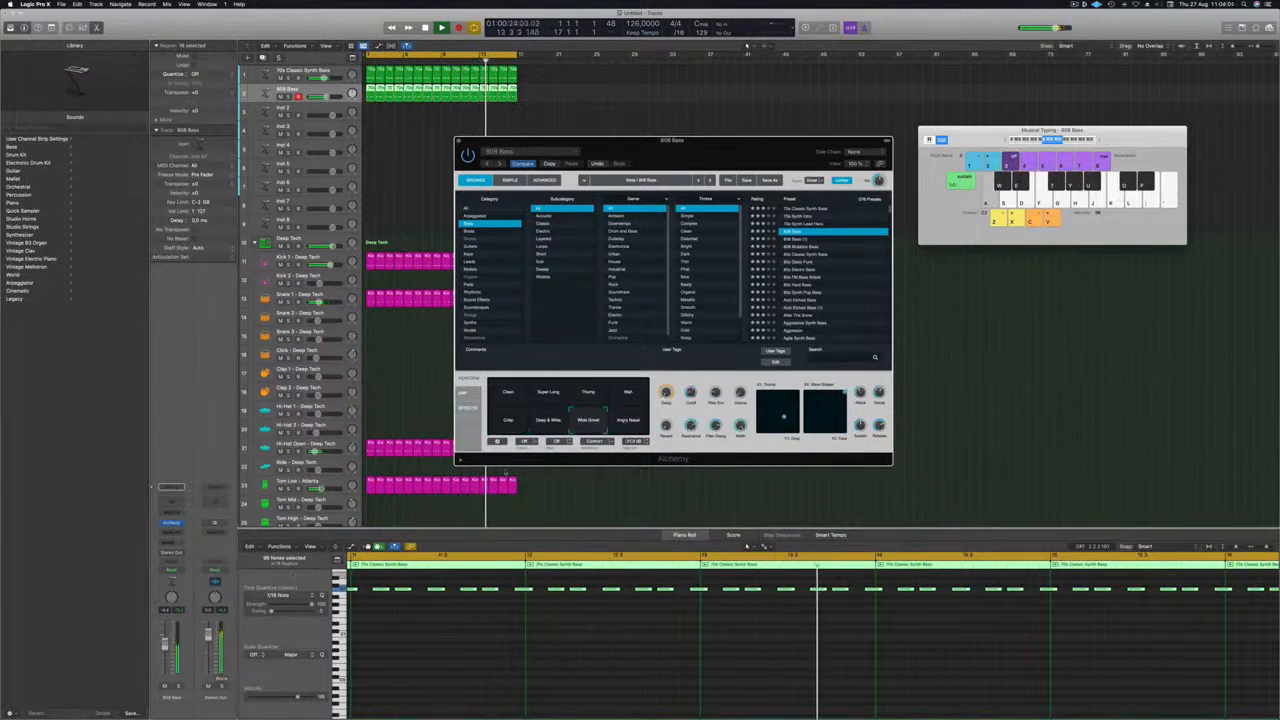
drag(165, 644, 165, 649)
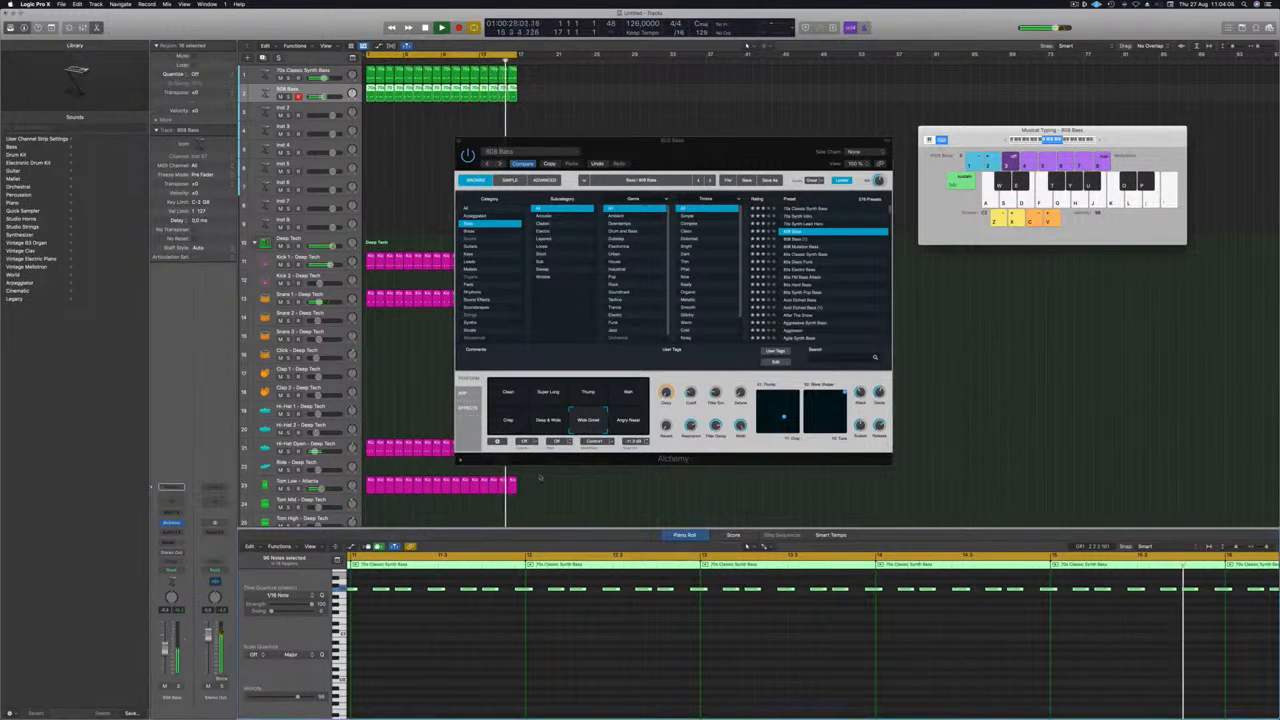
drag(687, 395, 687, 398)
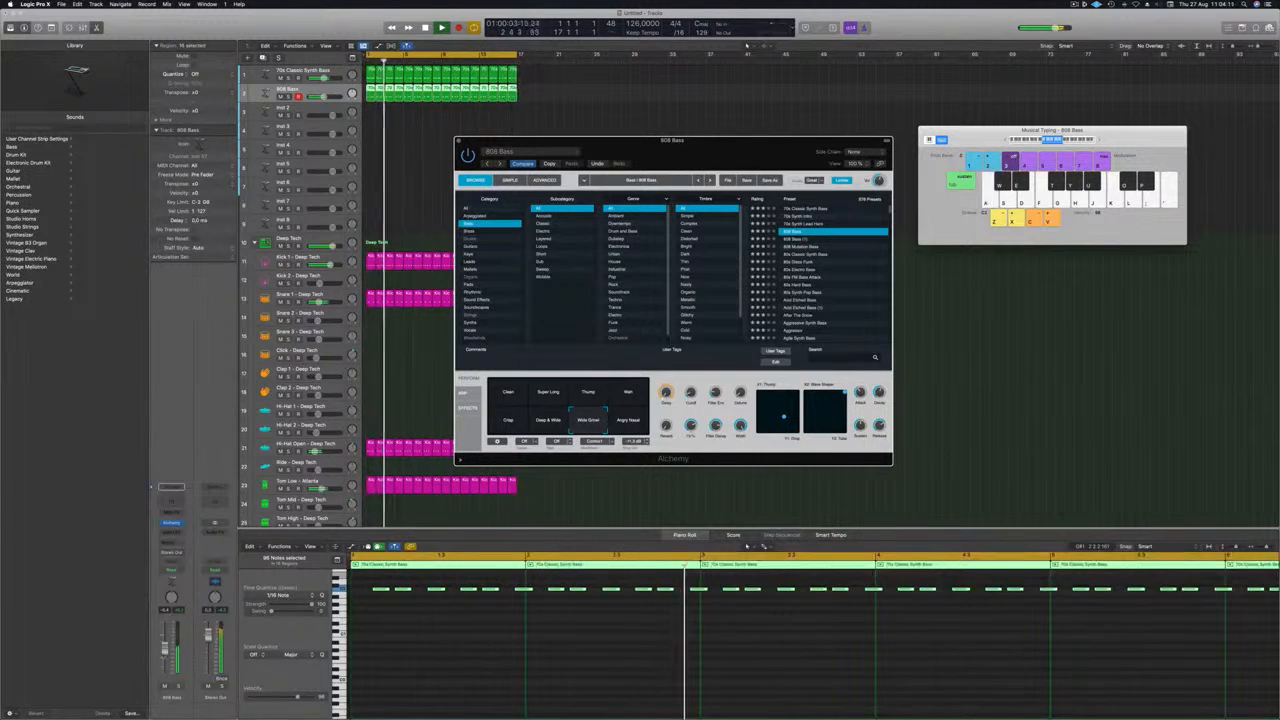
Step: Mute the 70s Classic Synth Bass track temporarily and insert a Channel EQ at its default settings on the 808 Bass track
click(281, 78)
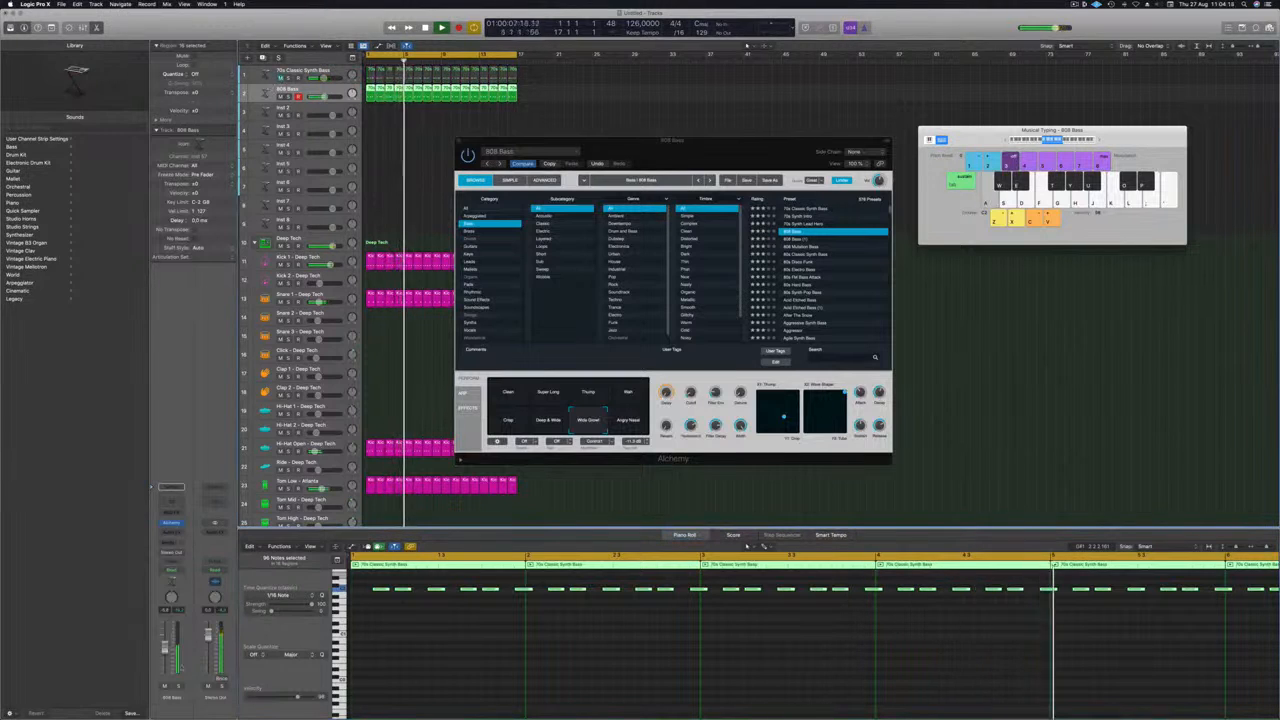
click(172, 504)
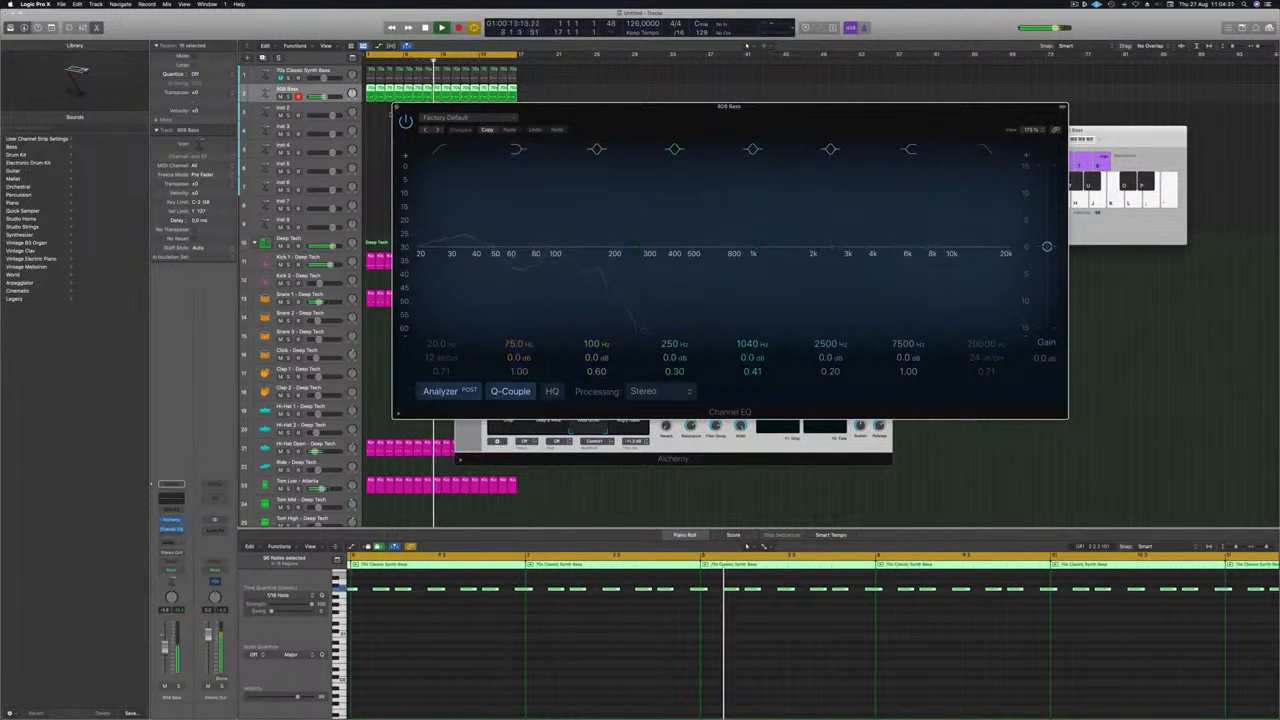
click(397, 108)
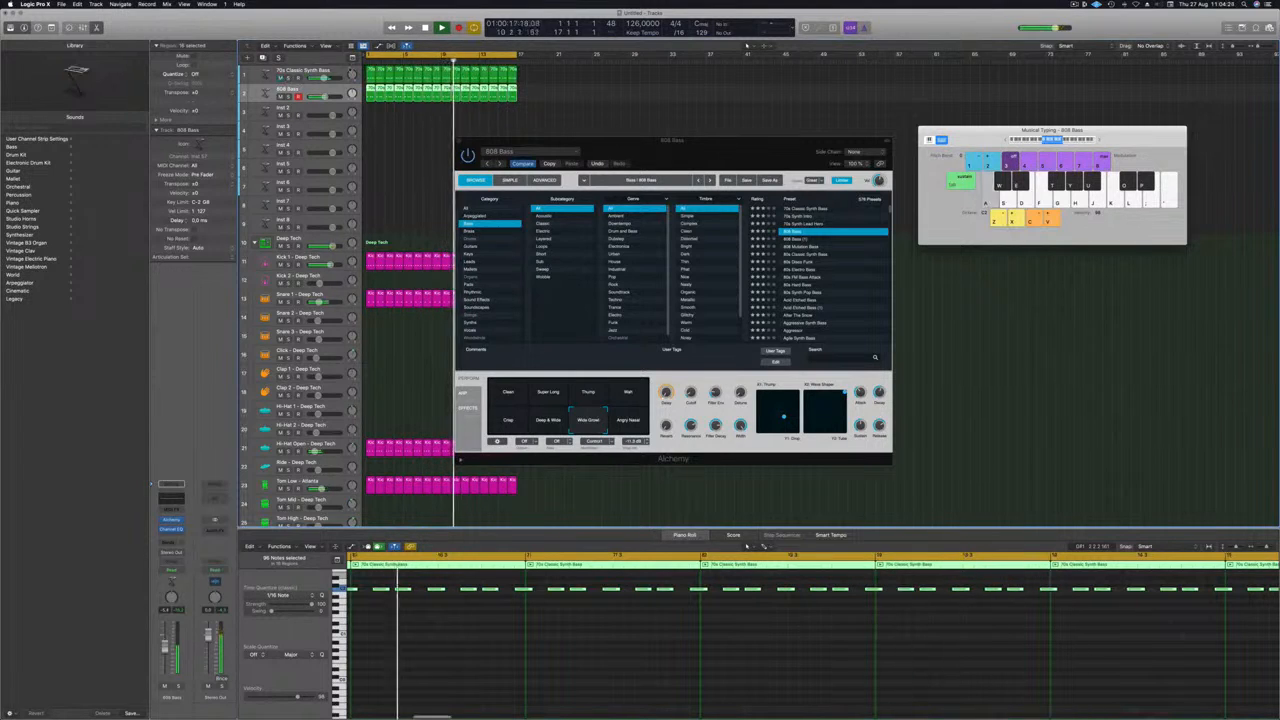
Step: Open Alchemy on the 70s Classic Synth Bass track to check its sound and close both Alchemy windows
key(Up)
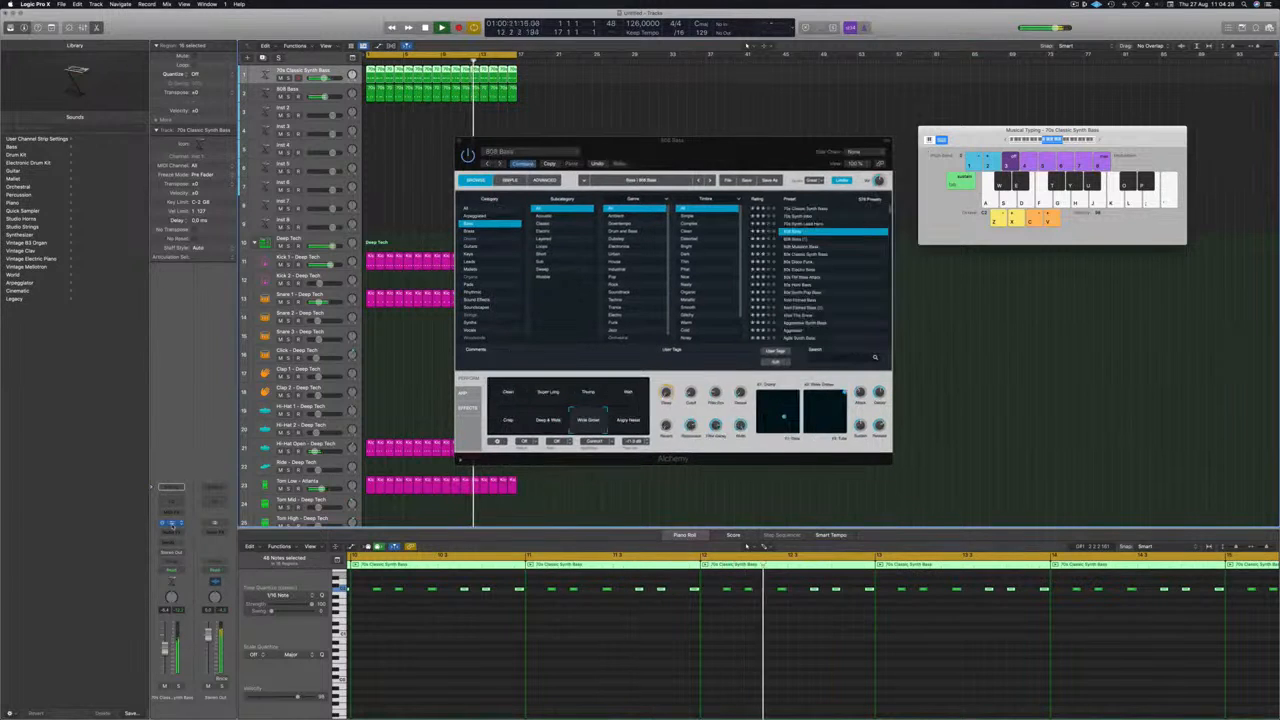
click(172, 524)
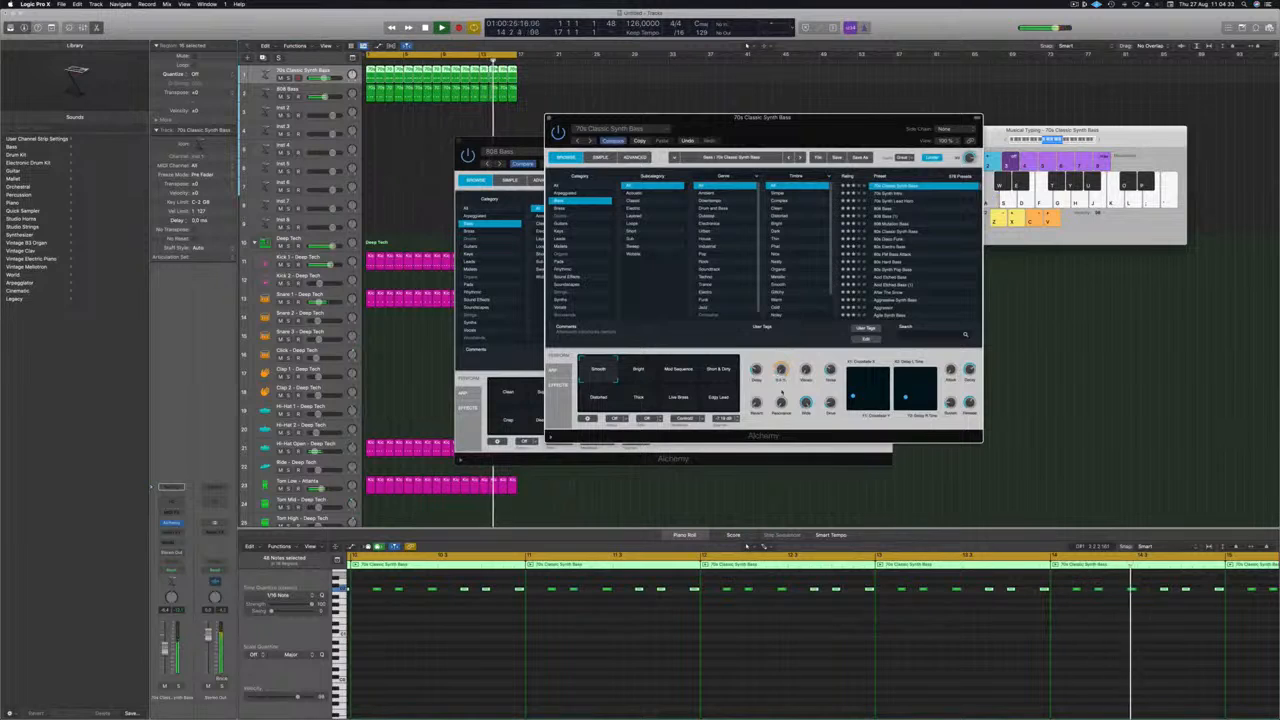
drag(846, 118, 656, 148)
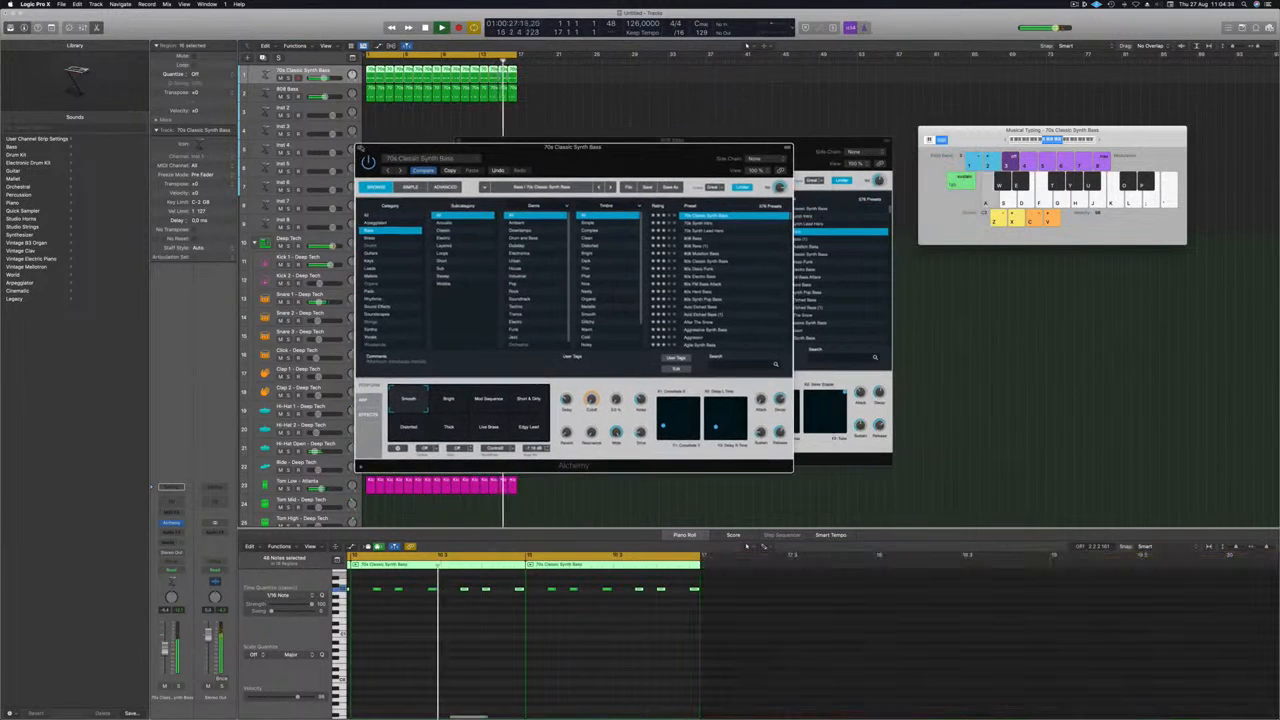
click(359, 148)
drag(468, 142, 431, 148)
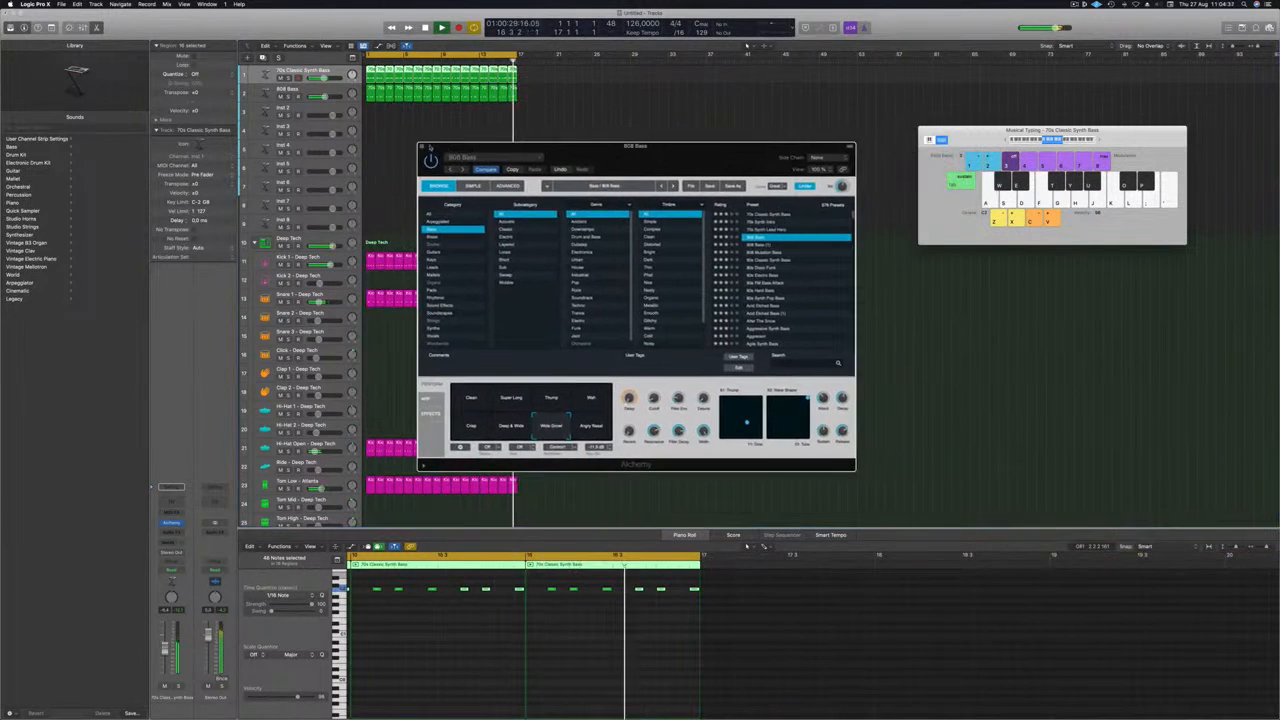
key(super+w)
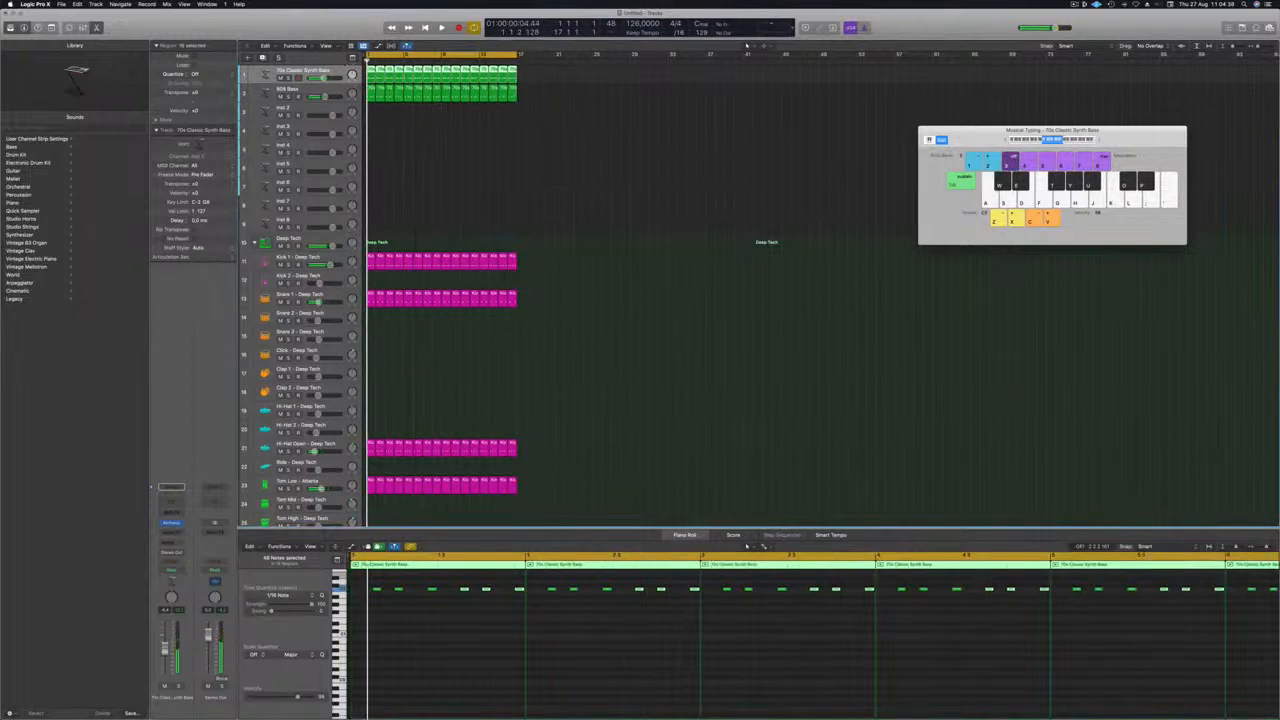
Step: Create a summing track stack from the 70s Classic Synth Bass track and move the 808 Bass track into it
right_click(340, 68)
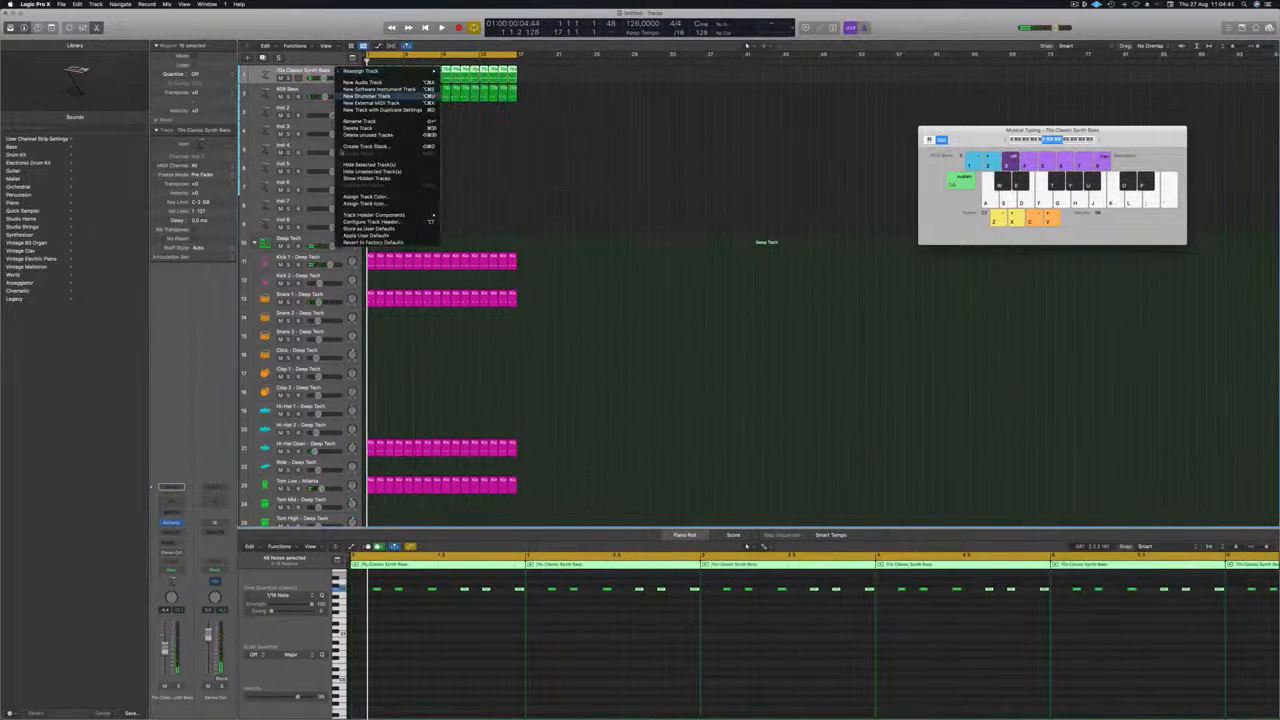
click(372, 147)
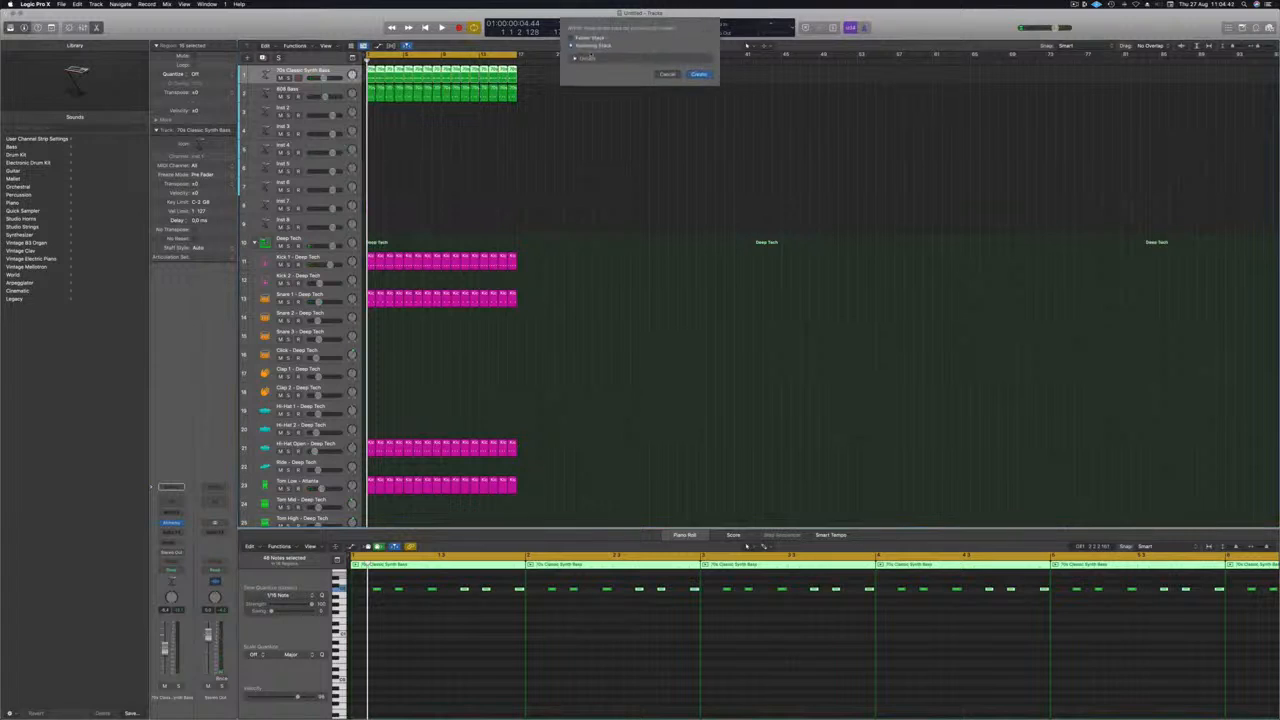
key(Return)
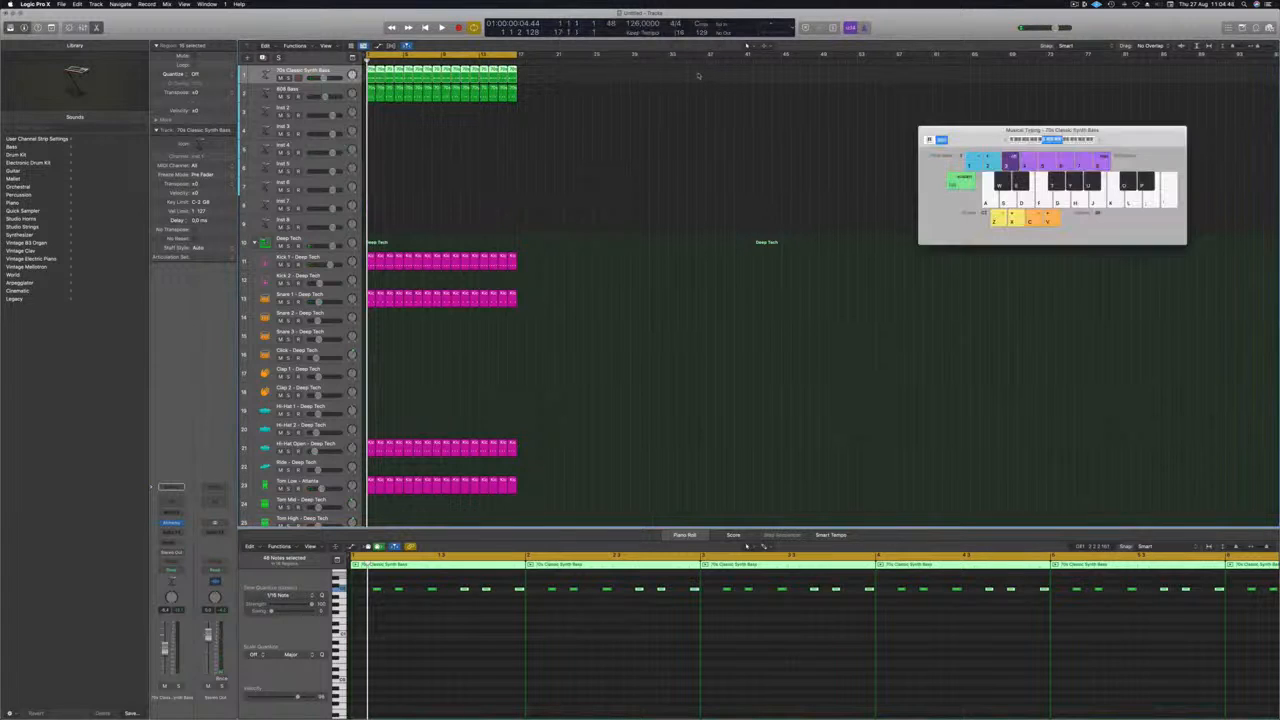
drag(309, 106, 312, 88)
Step: Rename the new summing stack as BASS STACK and play the track from the start
click(320, 77)
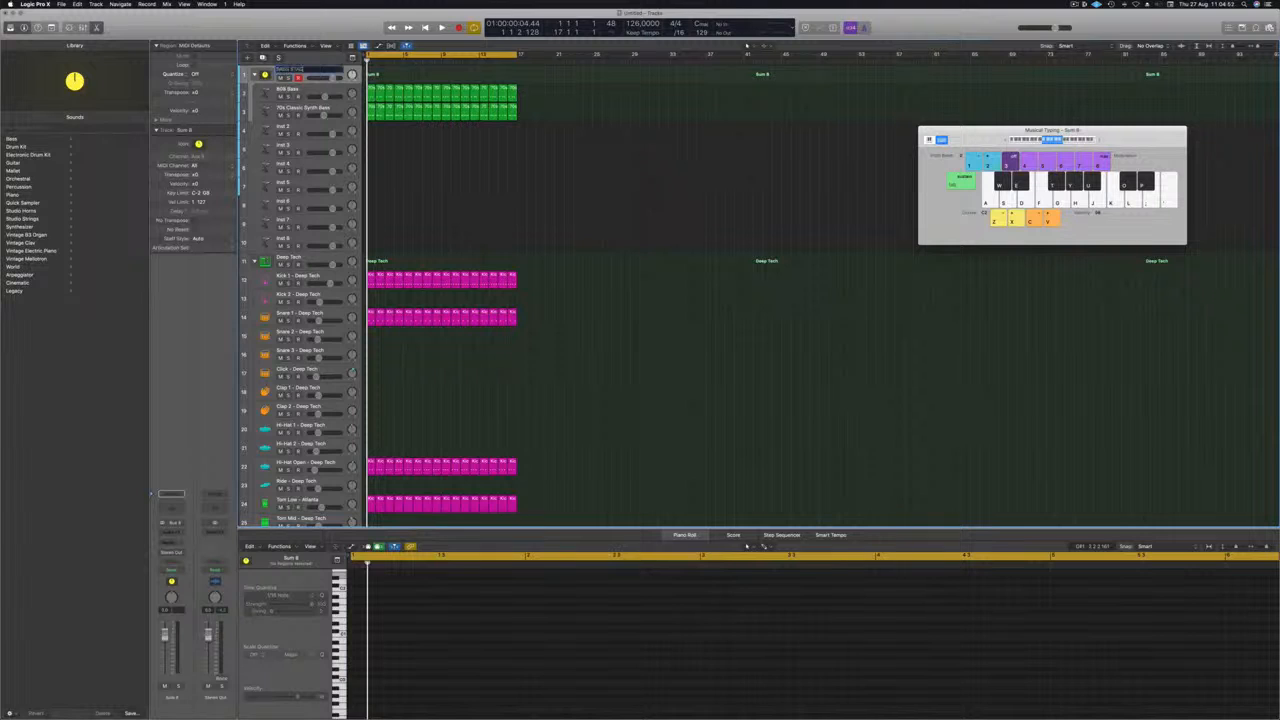
key(space)
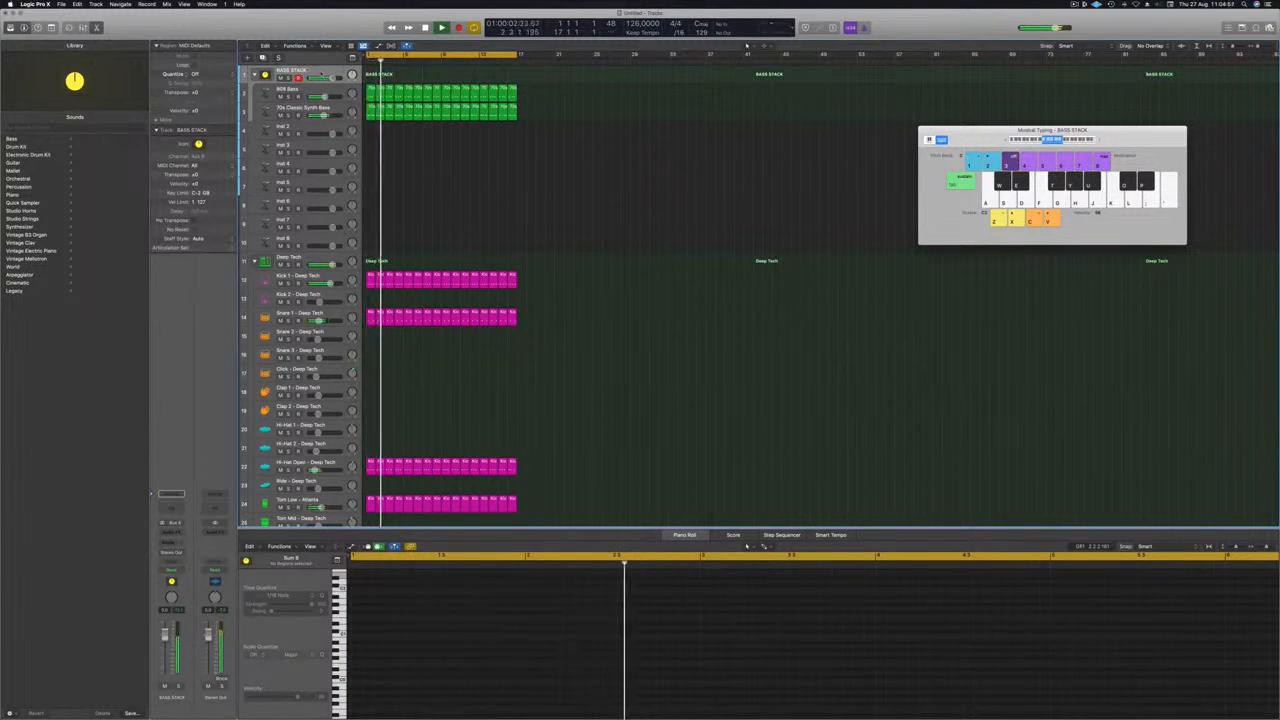
key(space)
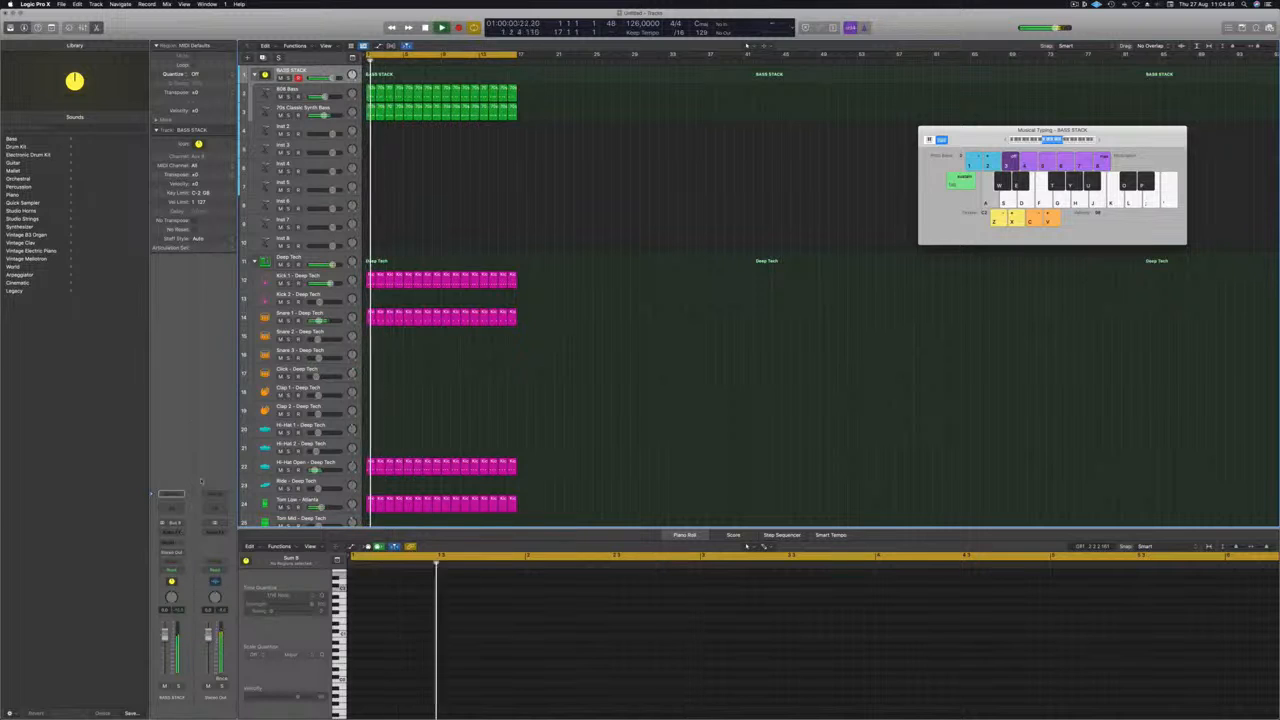
Step: Insert a Channel EQ followed by a Compressor on the BASS STACK track
click(175, 508)
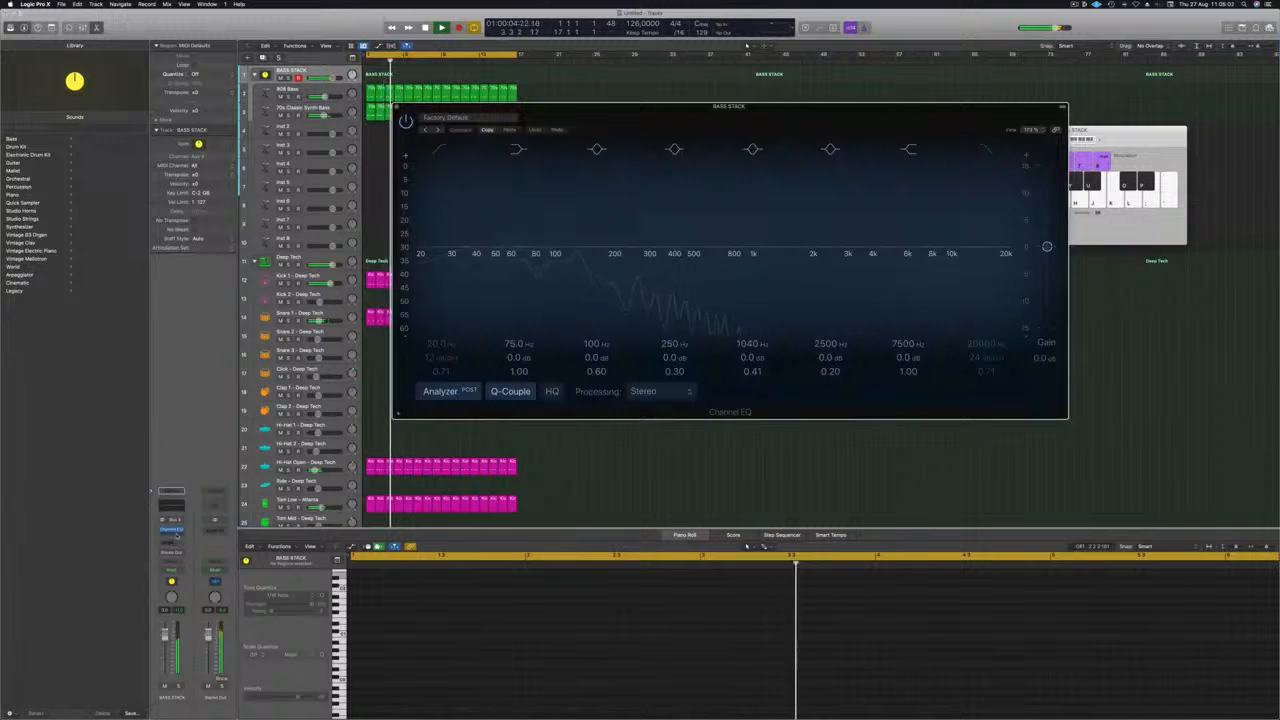
click(174, 506)
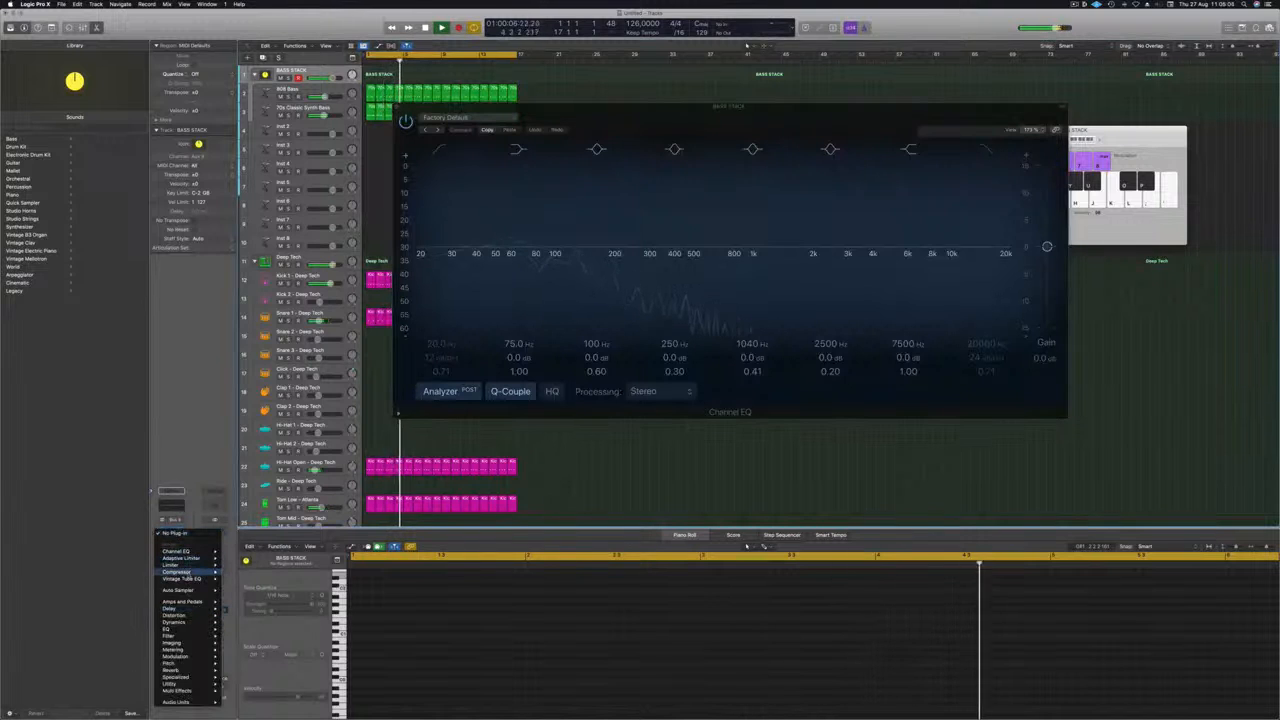
click(238, 572)
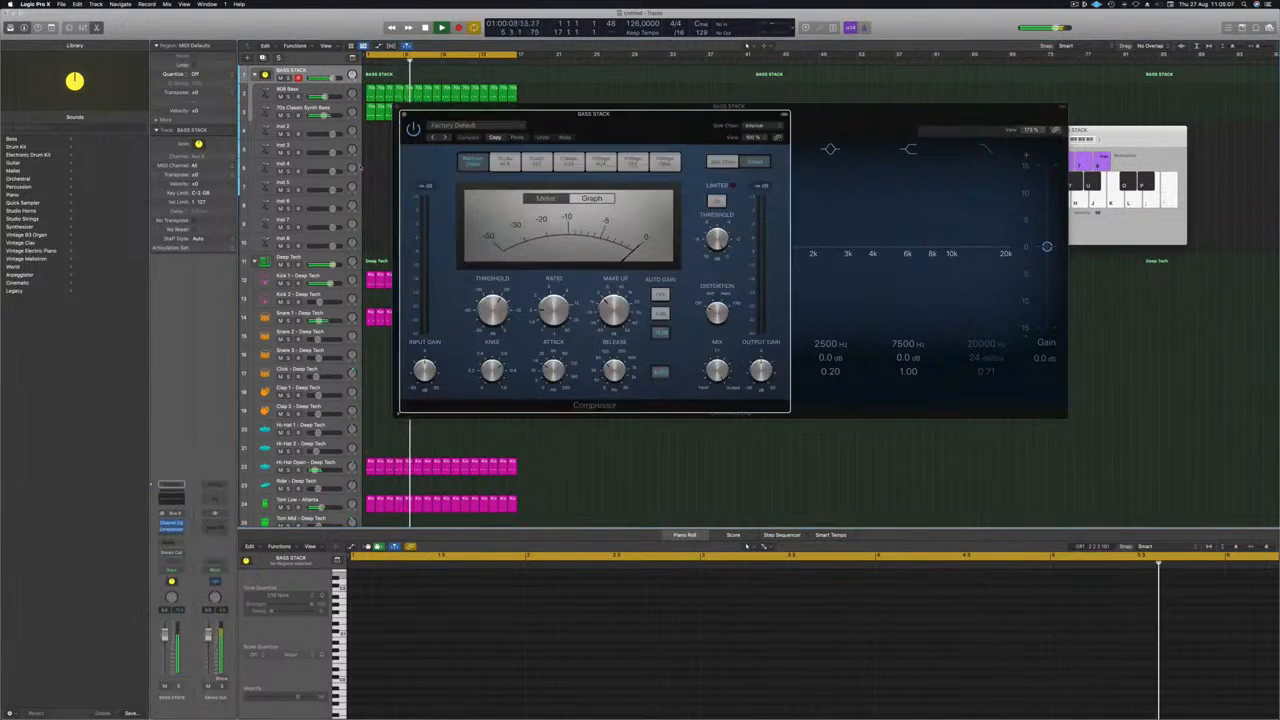
Step: Set the BASS STACK compressor's side chain to Kick 1 - Deep Tech (Inst 9) and close the Compressor and Channel EQ windows
click(770, 126)
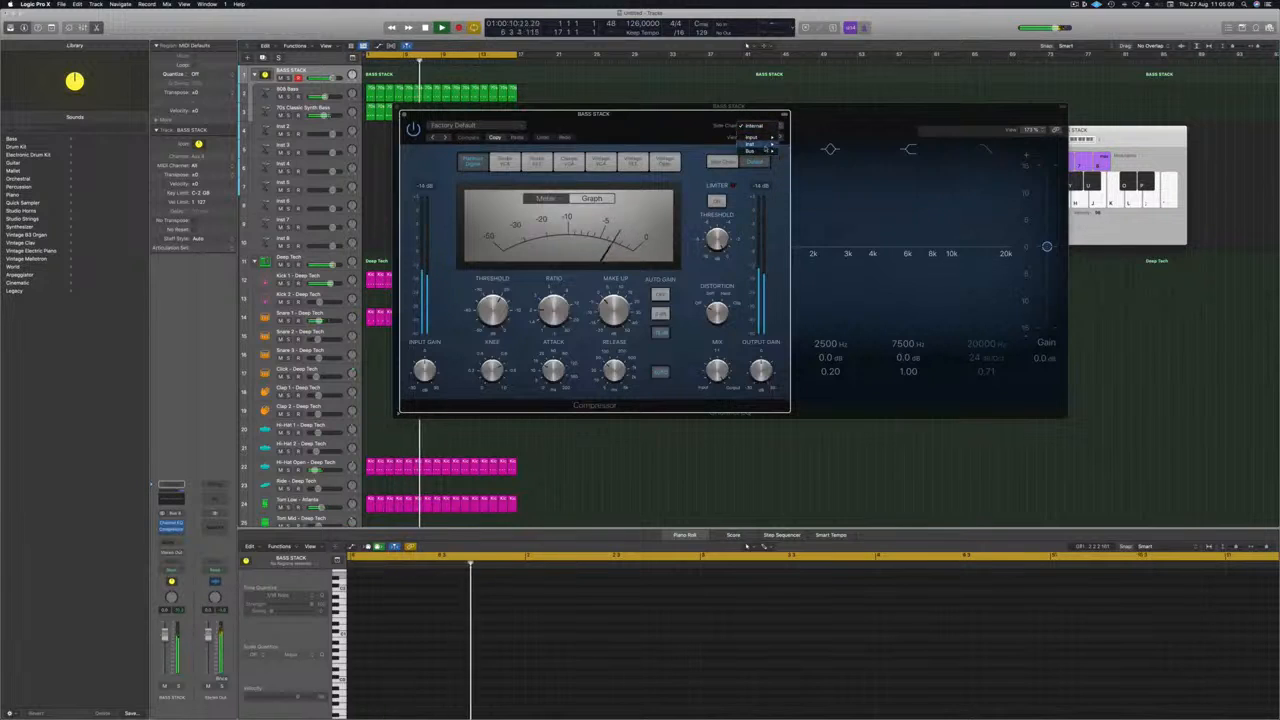
mouse_move(752, 143)
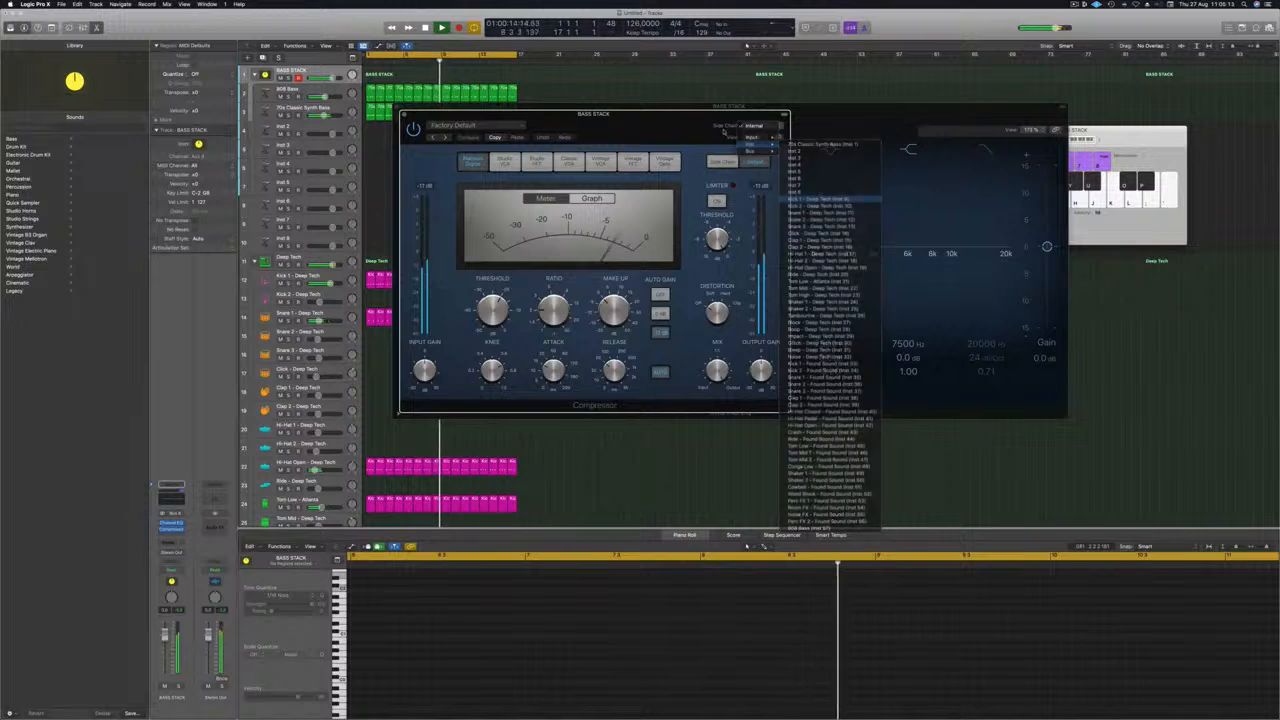
click(818, 199)
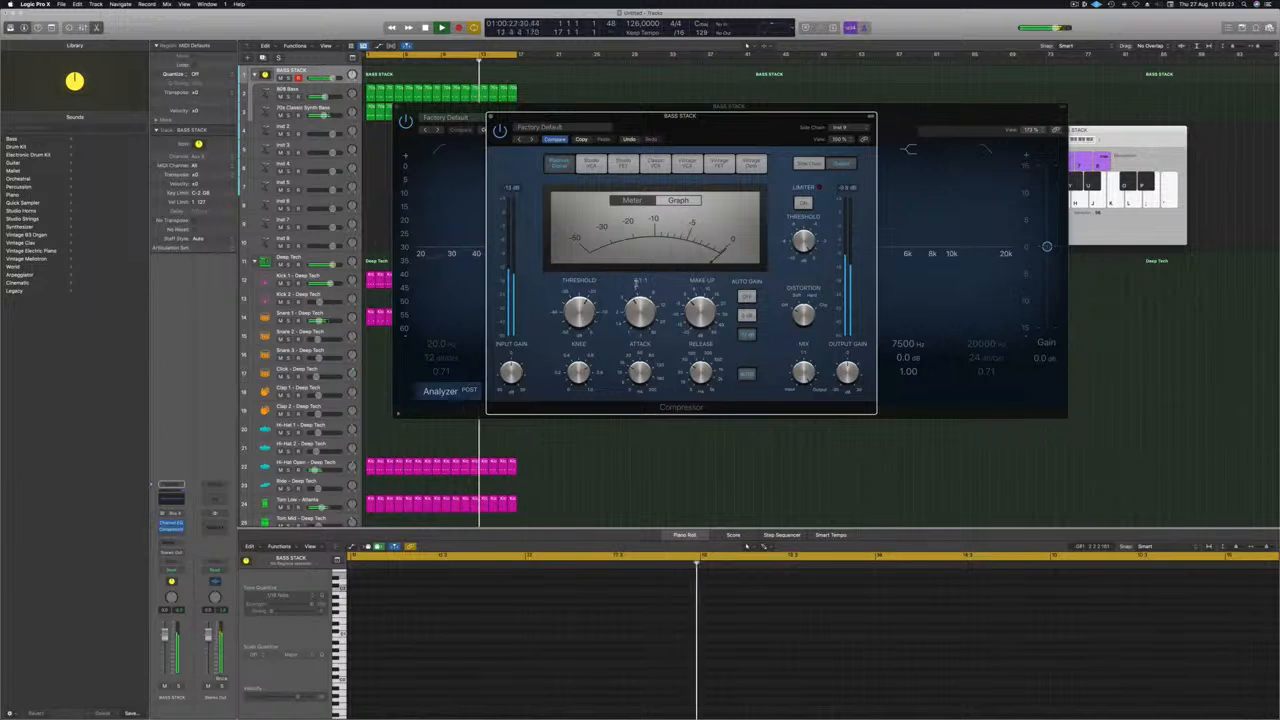
drag(726, 133, 735, 224)
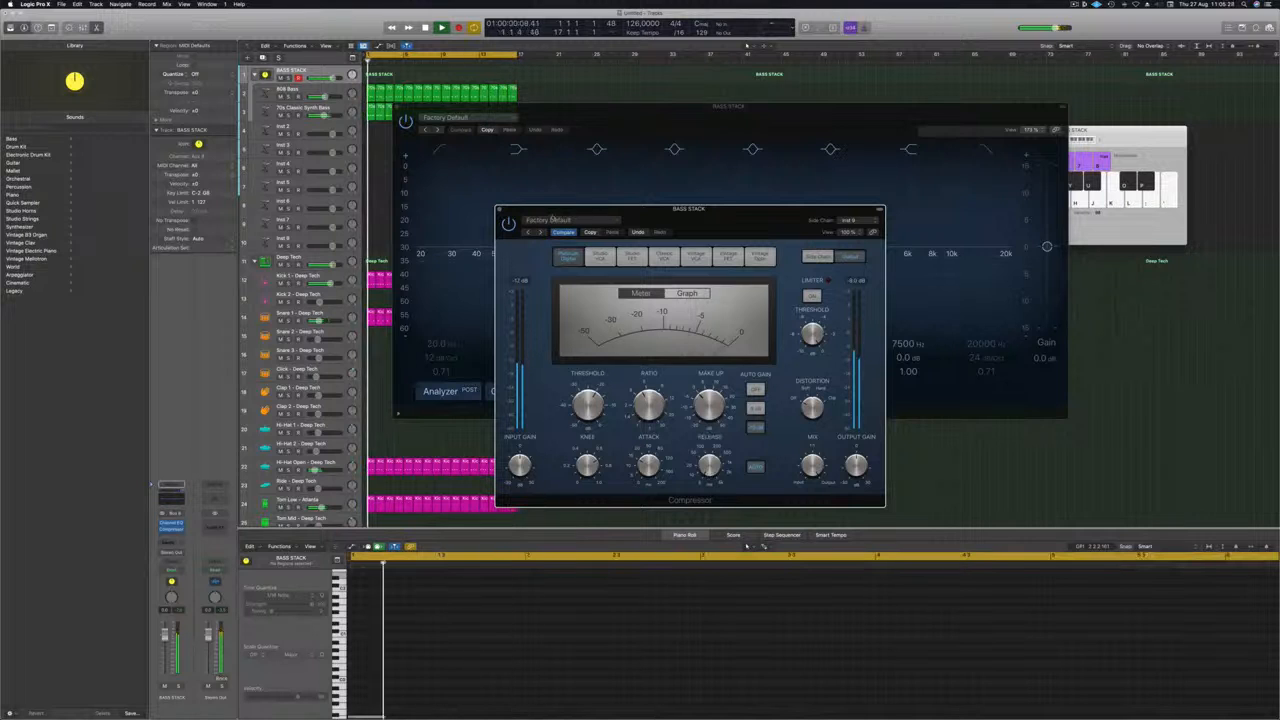
click(500, 209)
drag(620, 107, 585, 176)
click(361, 177)
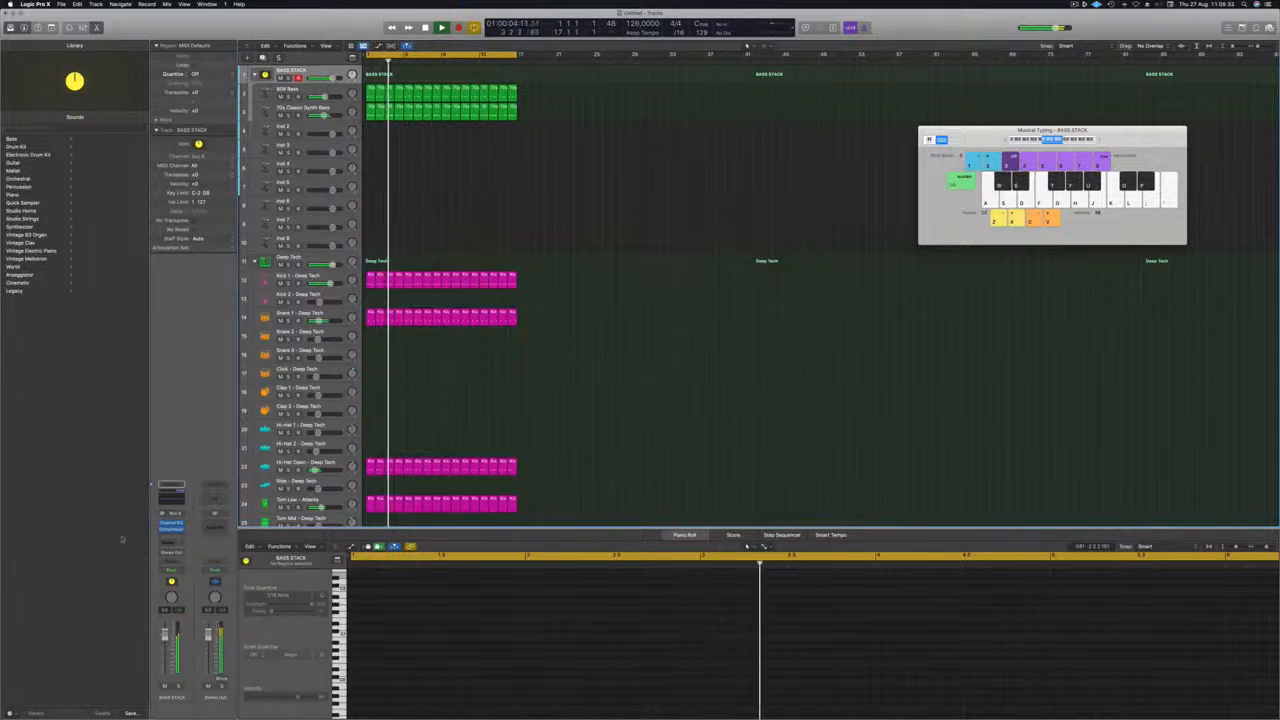
Step: Insert a second Compressor on the BASS STACK track and set its circuit type to Vintage FET
click(171, 531)
mouse_move(190, 551)
click(238, 552)
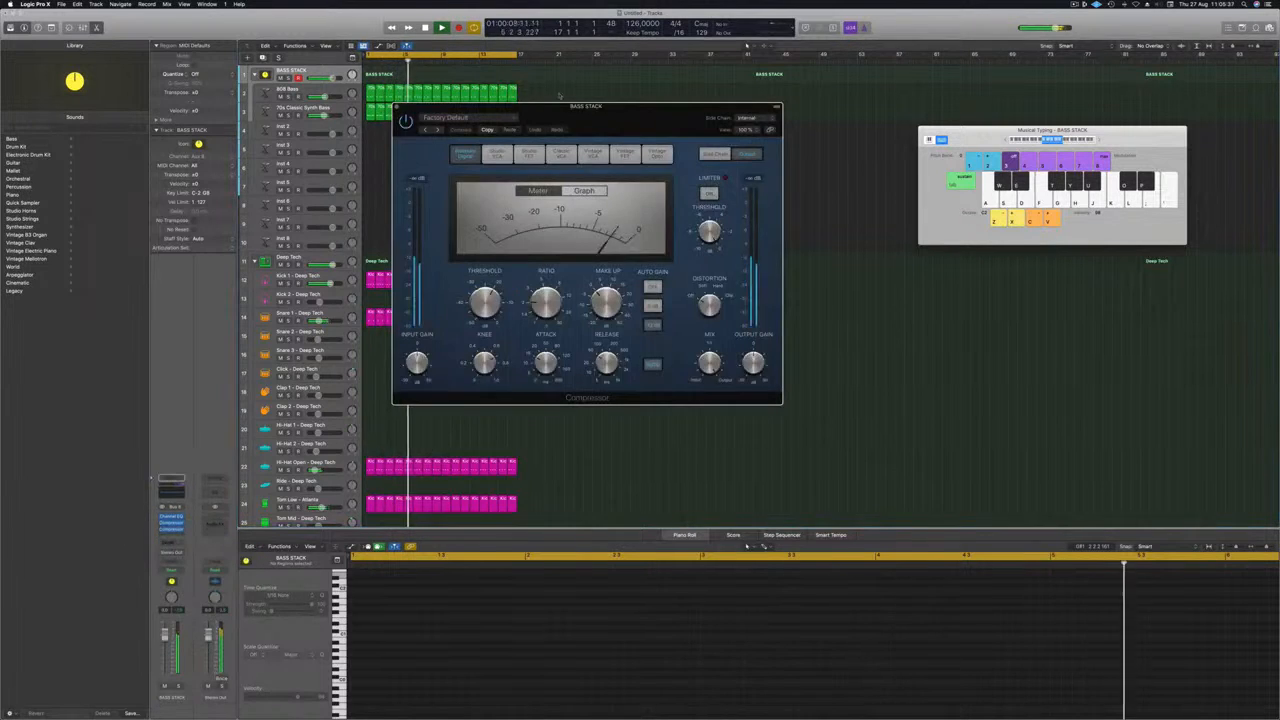
drag(605, 121, 648, 127)
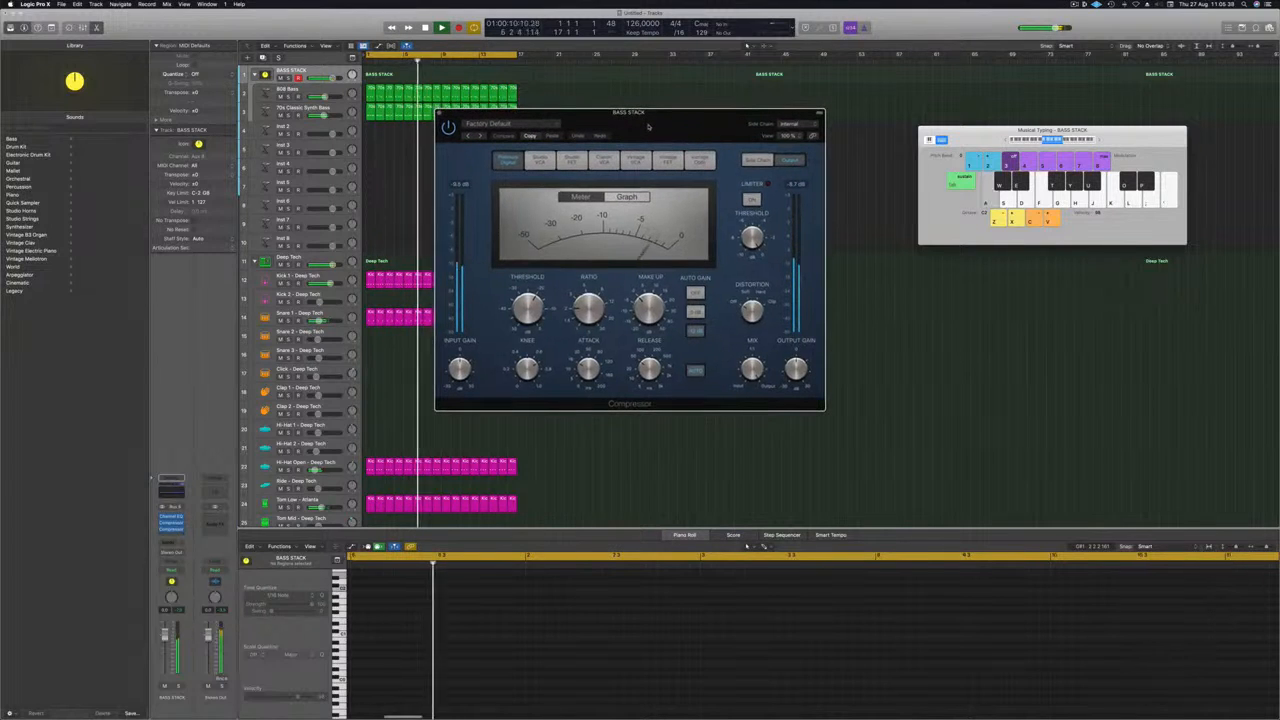
click(668, 159)
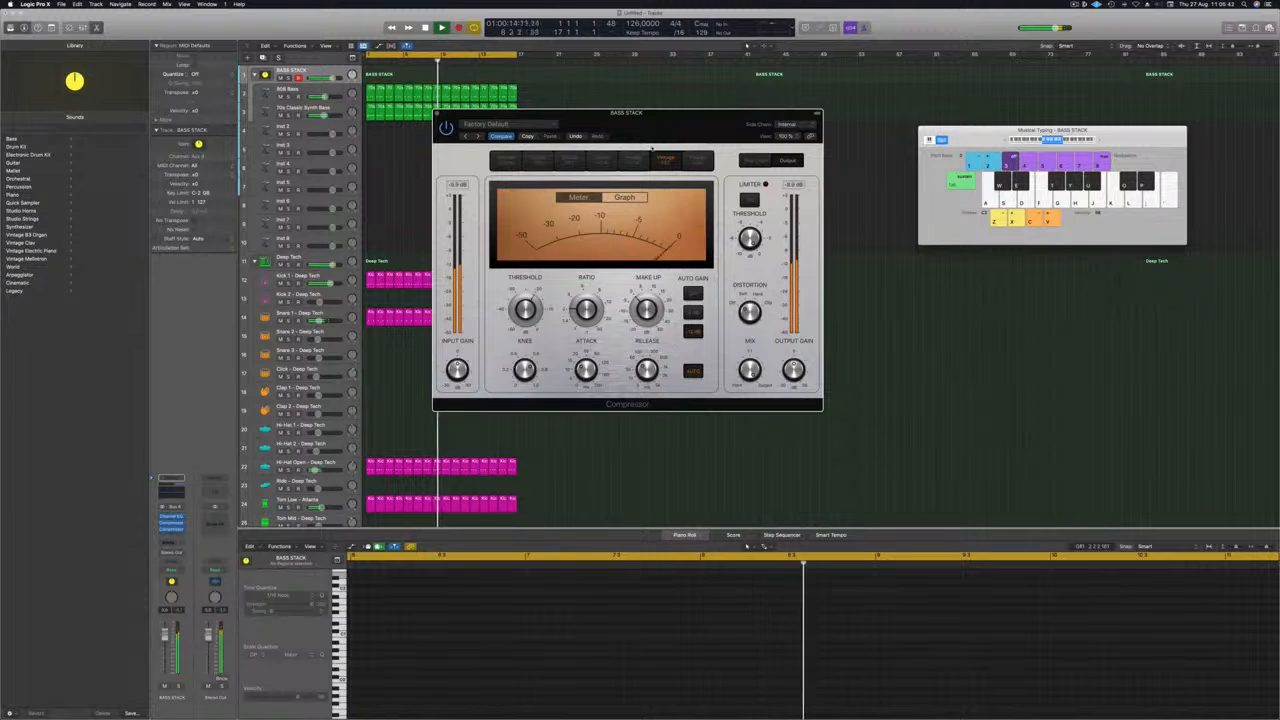
drag(529, 306, 528, 308)
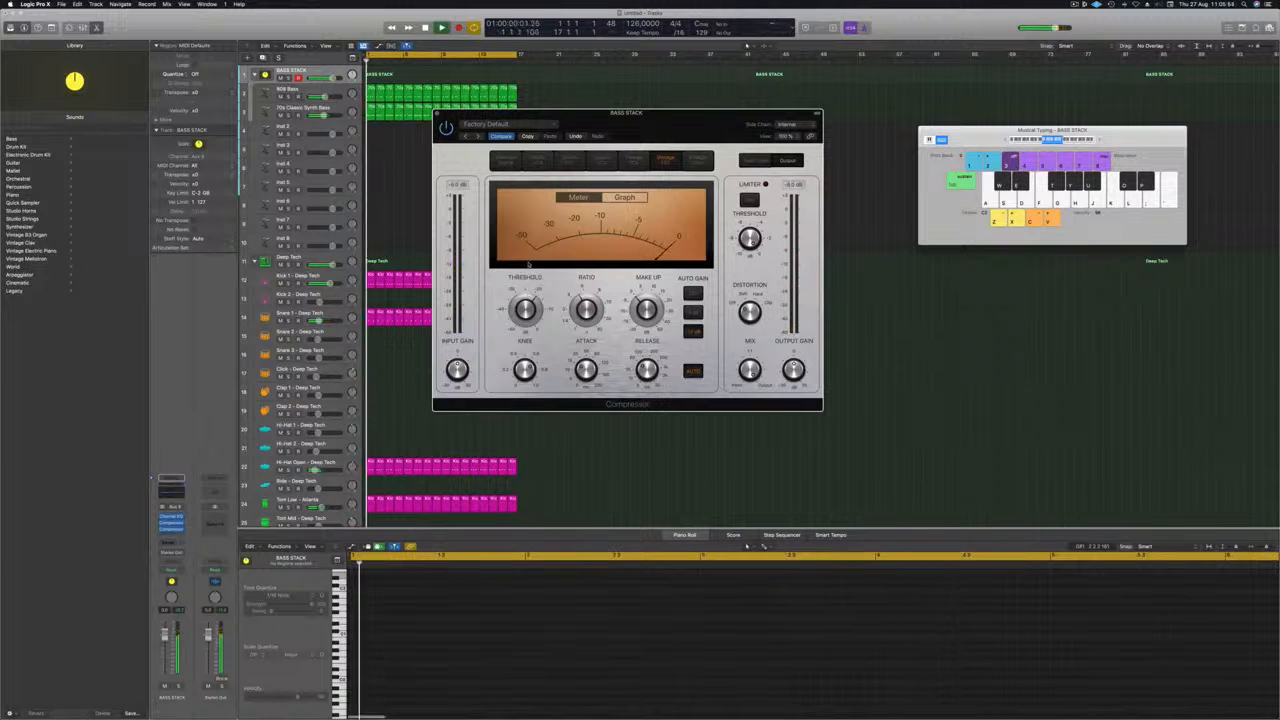
Step: Lower the BASS STACK volume slightly during playback and compare the soloed stack with the full mix
drag(725, 113, 751, 109)
key(space)
key(space)
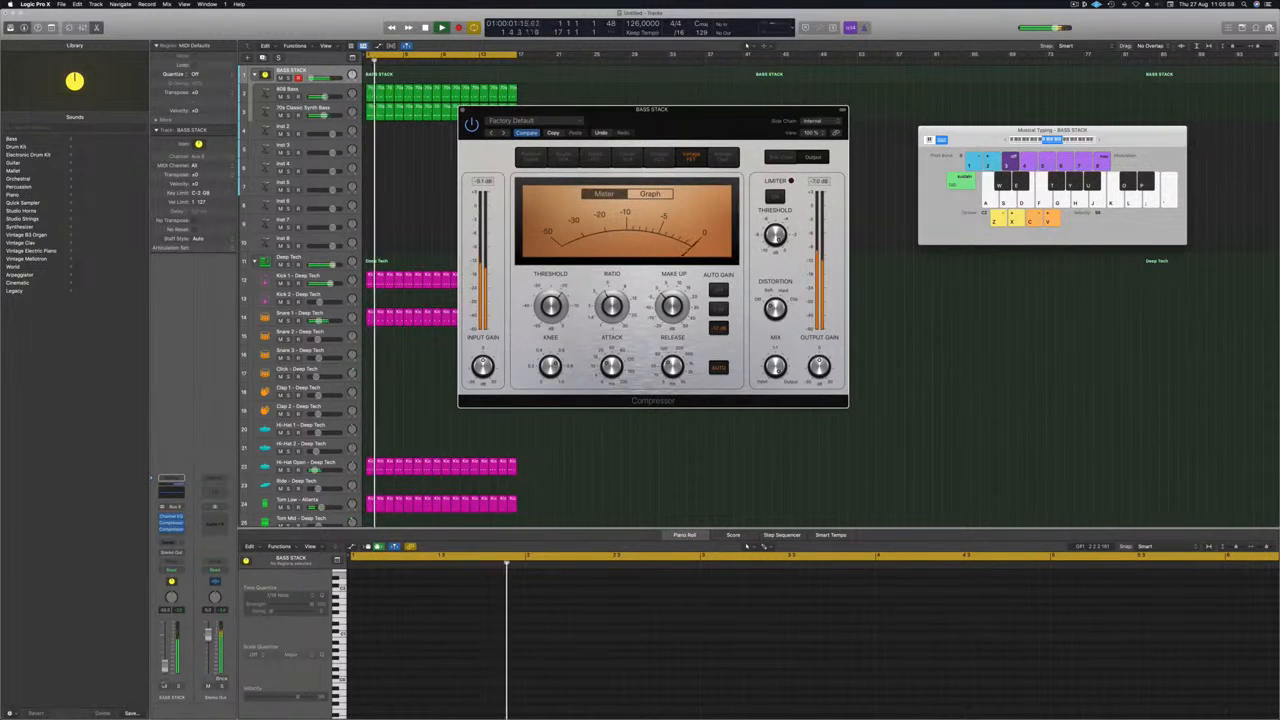
drag(323, 78, 326, 78)
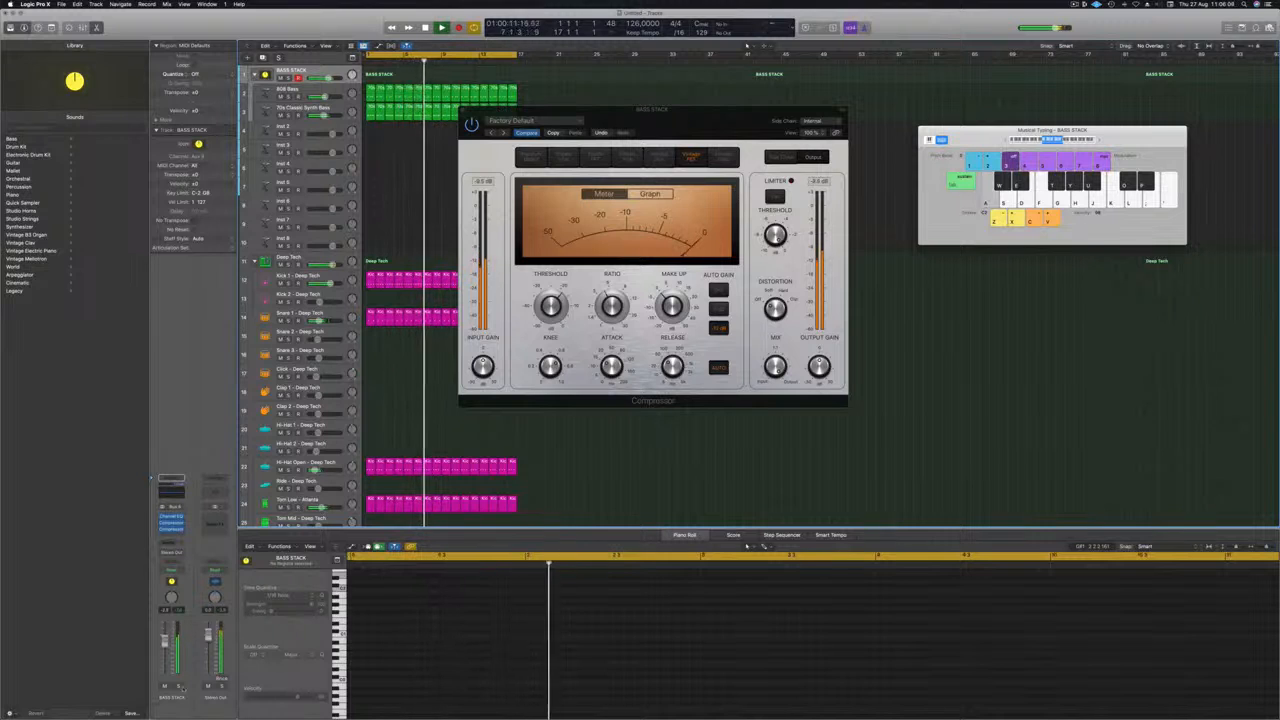
key(s)
key(s)
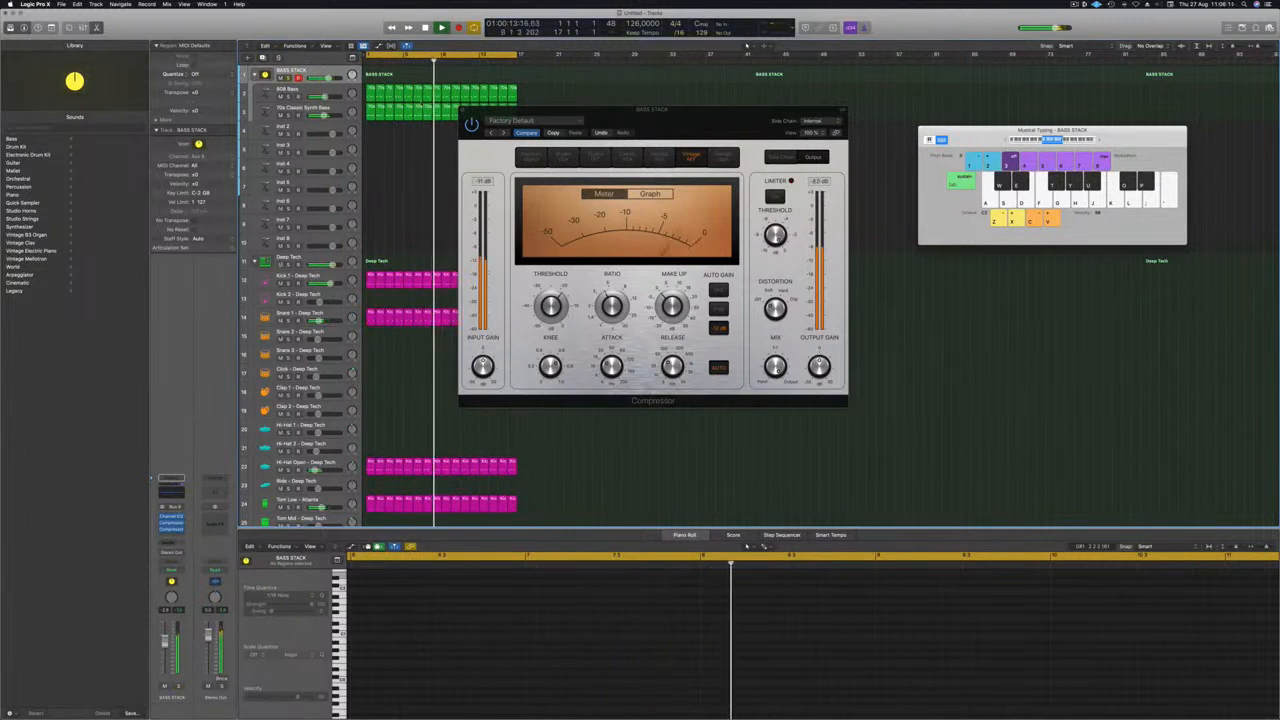
Step: Boost the low shelf of the 808 Bass track's Channel EQ by 2.5 dB at 91 Hz and close the EQ window
key(Down)
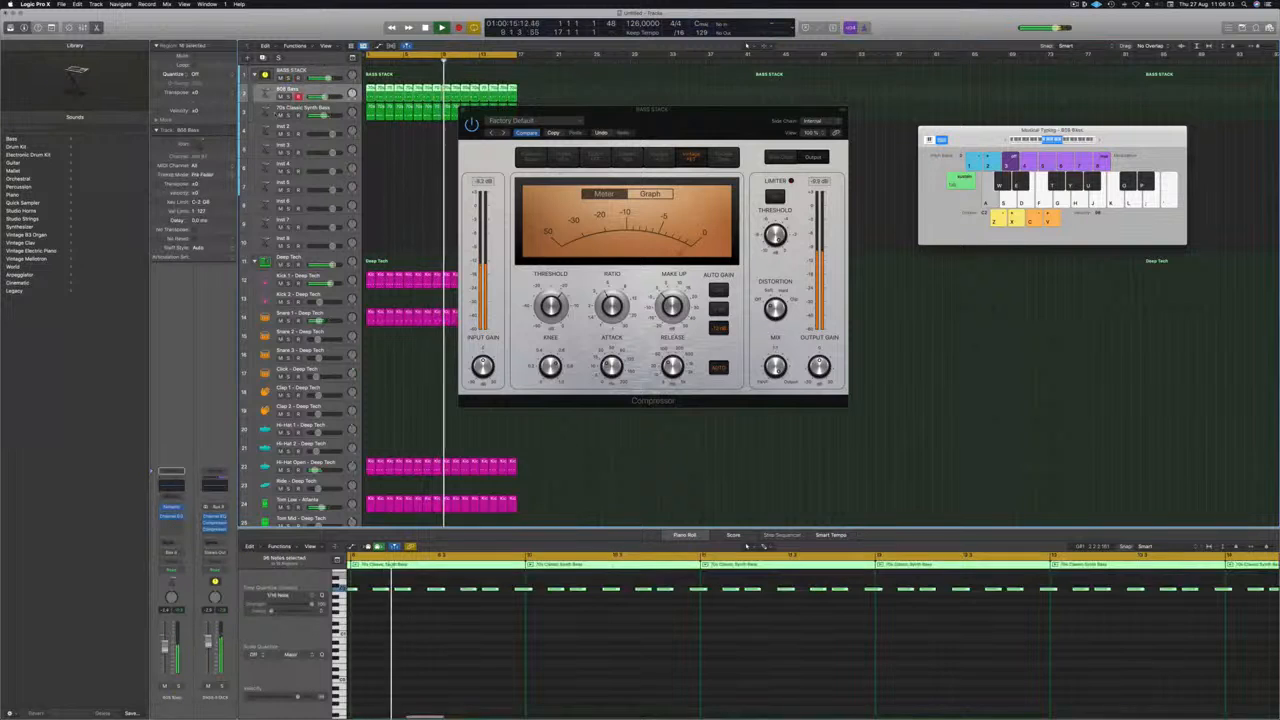
click(171, 487)
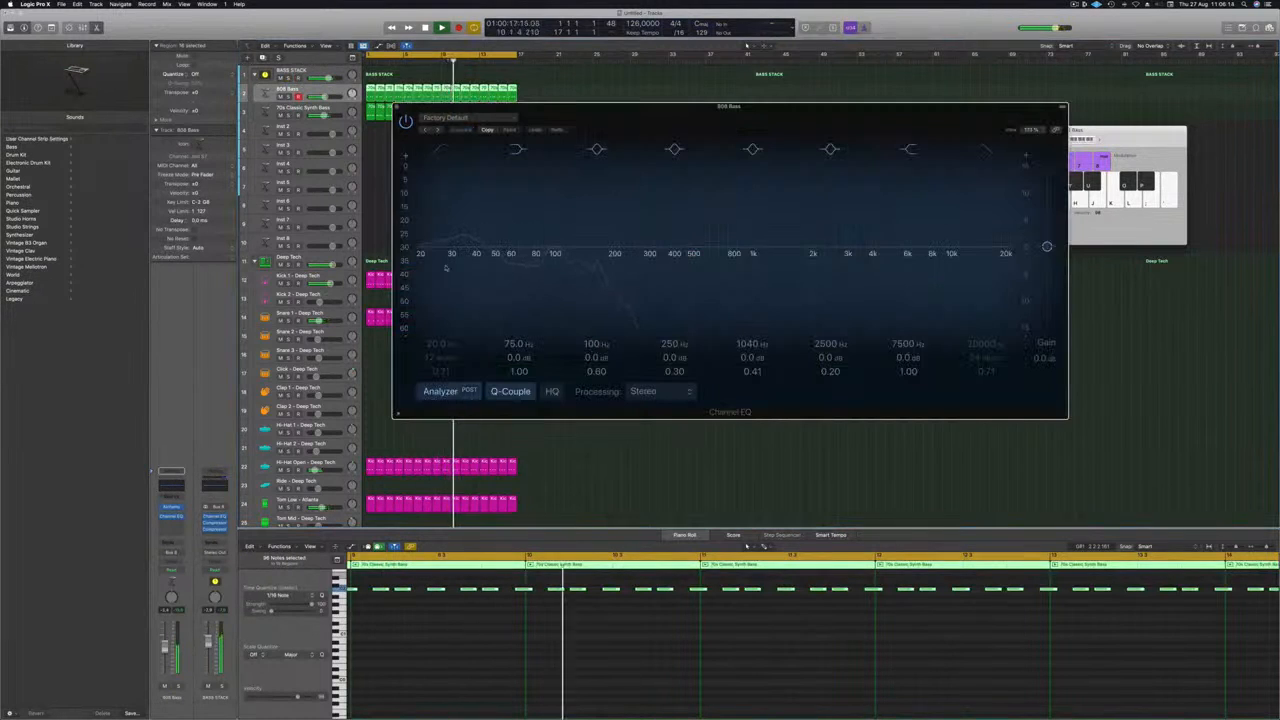
drag(530, 247, 547, 238)
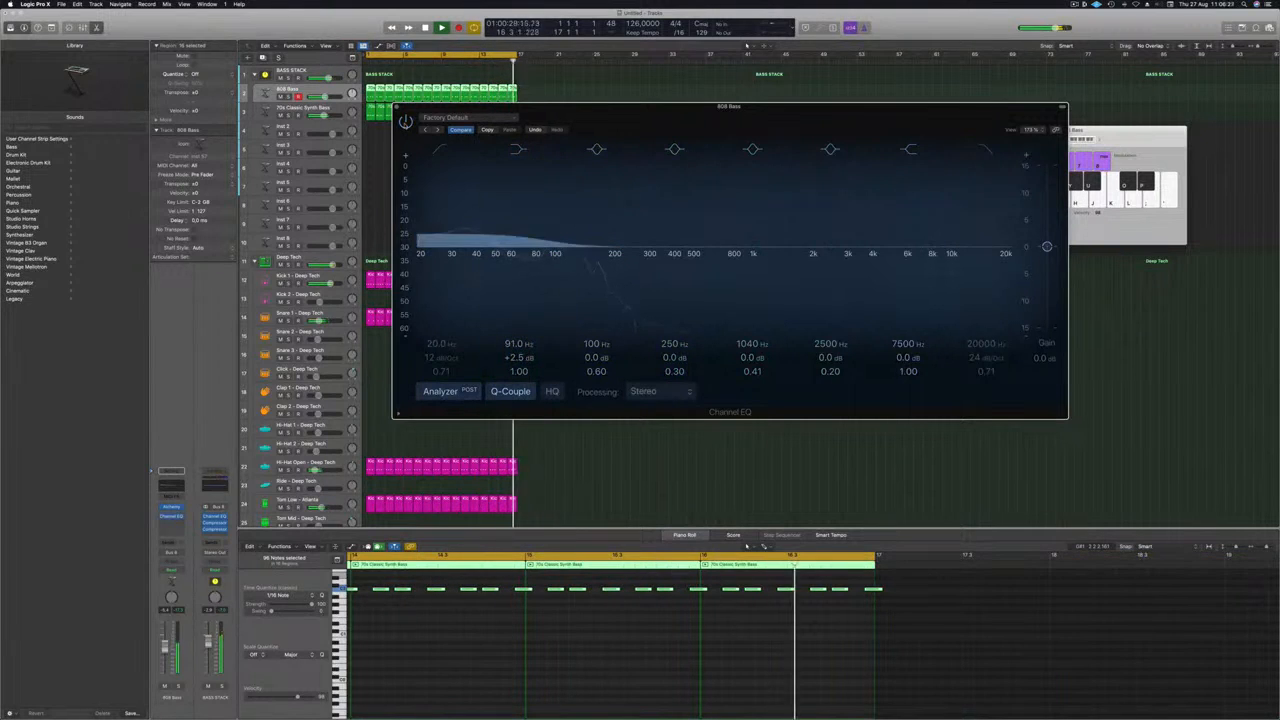
click(396, 108)
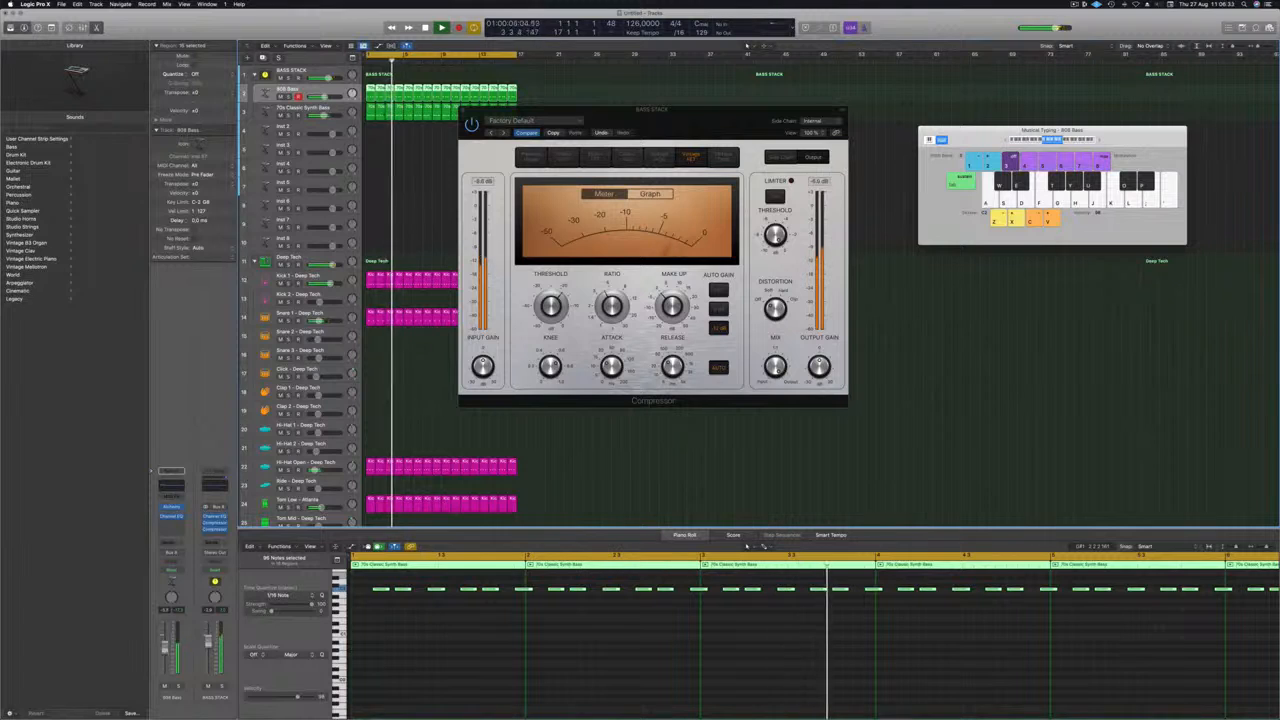
Step: Close the BASS STACK Compressor window, clear the region selection and play the track from the start
drag(610, 116, 598, 116)
click(452, 109)
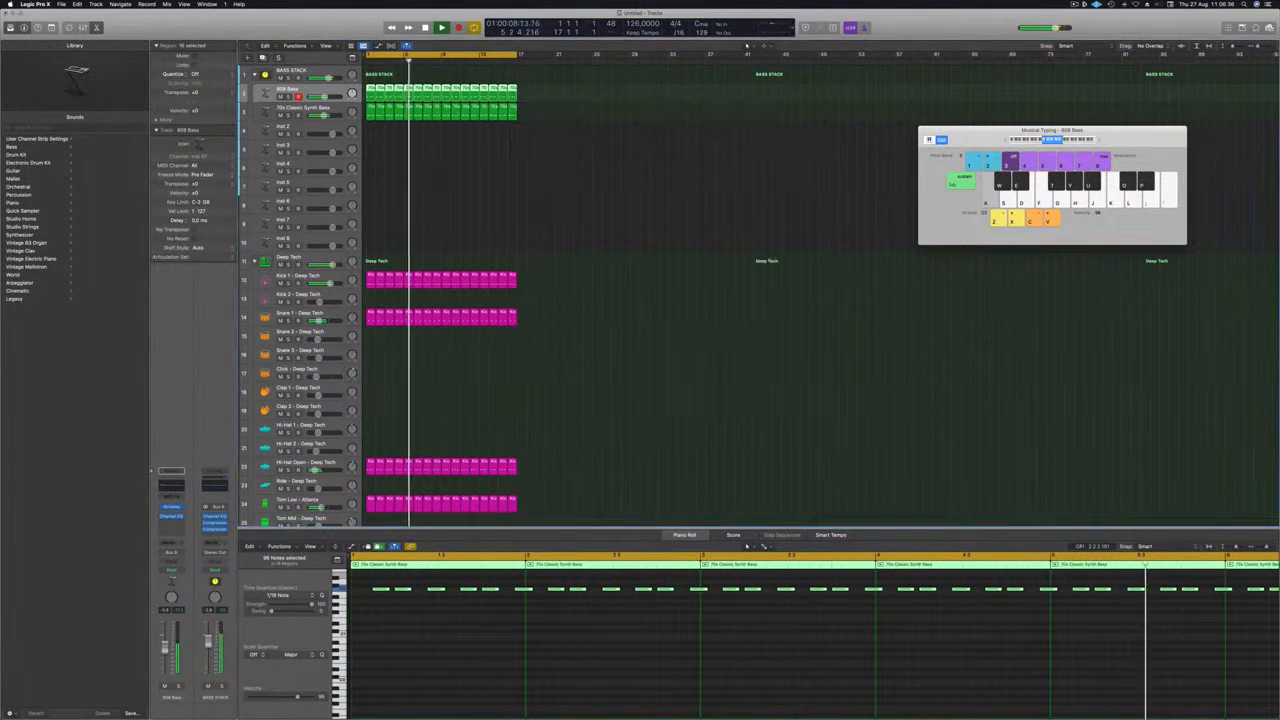
click(440, 160)
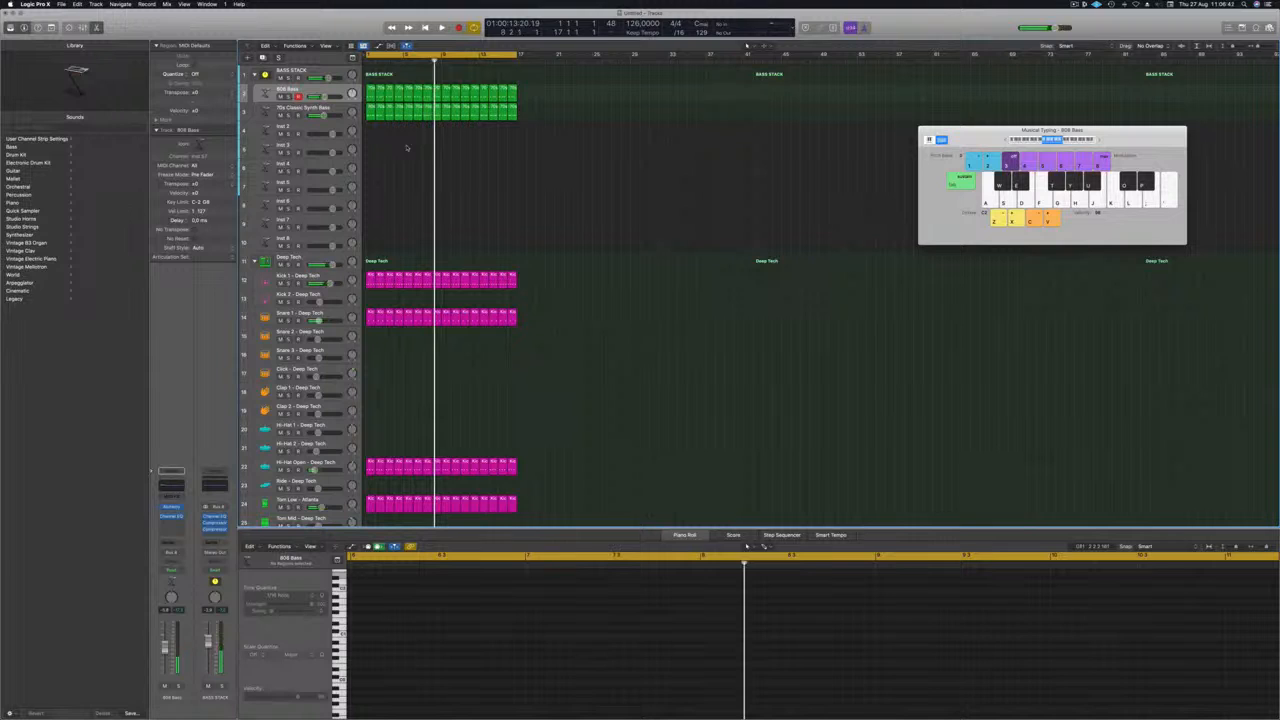
key(Return)
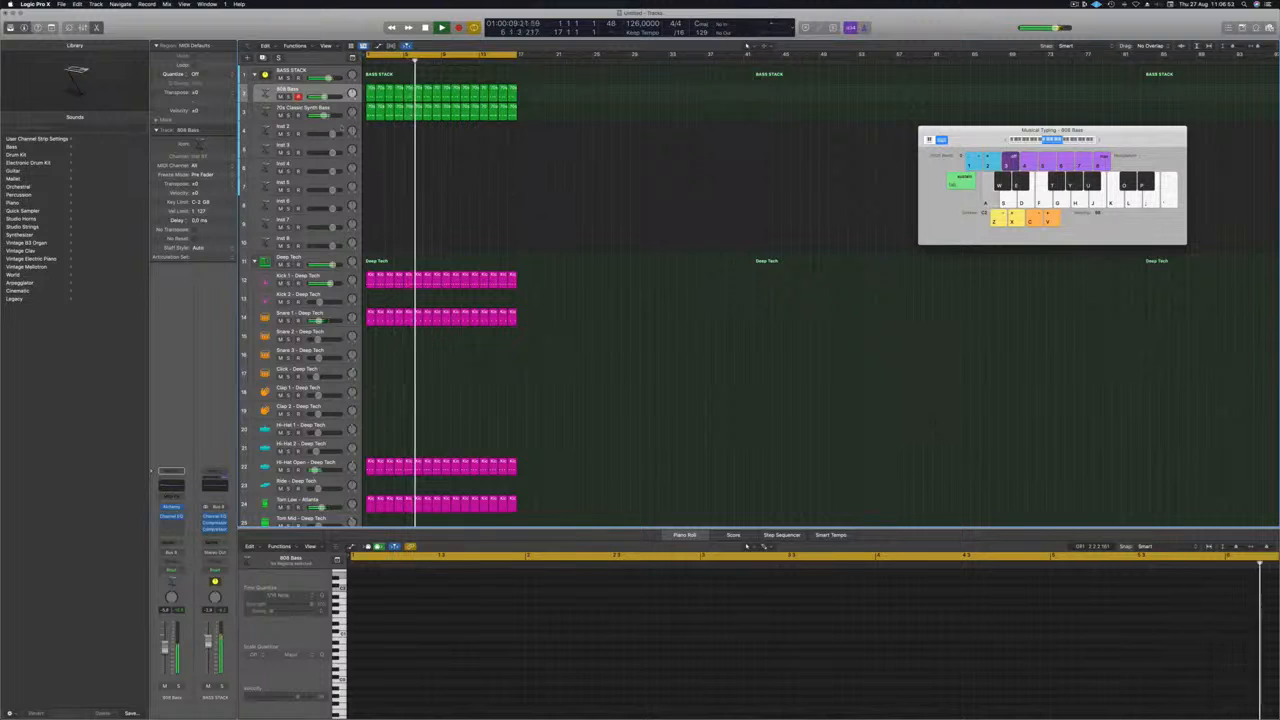
Step: Load a stereo Sculpture synth as the instrument of the Inst 2 track
click(371, 113)
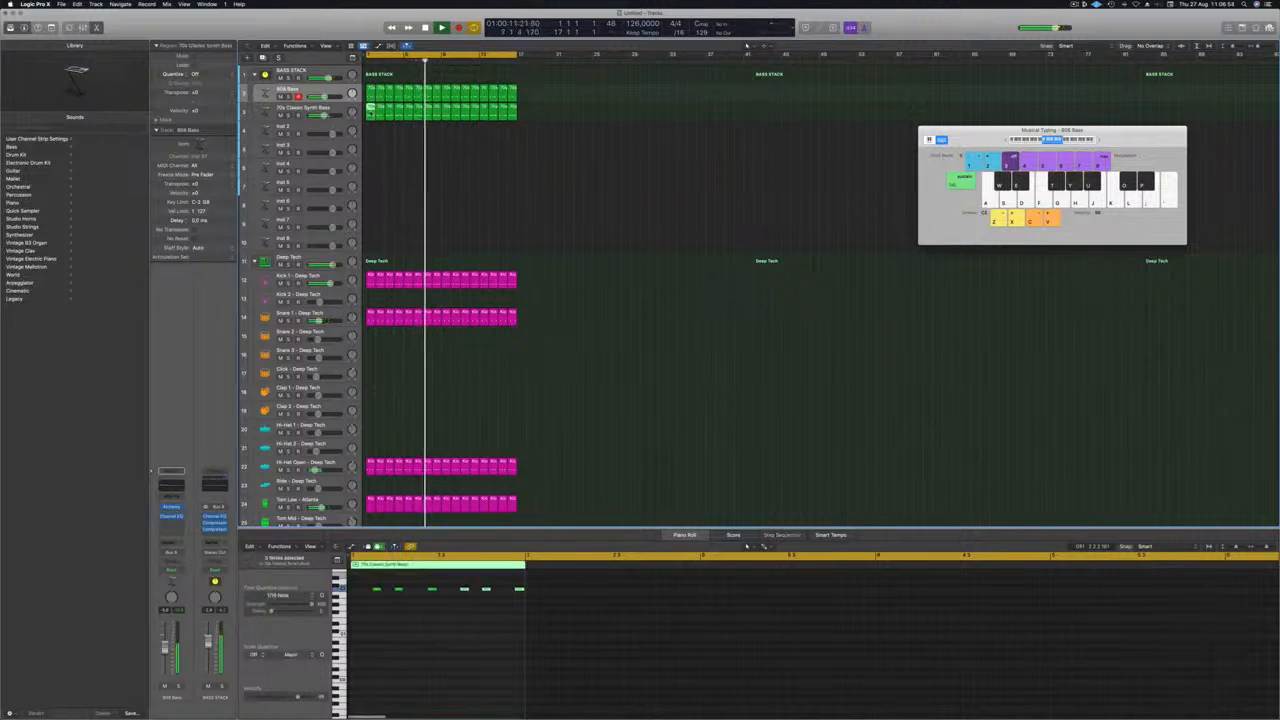
click(312, 127)
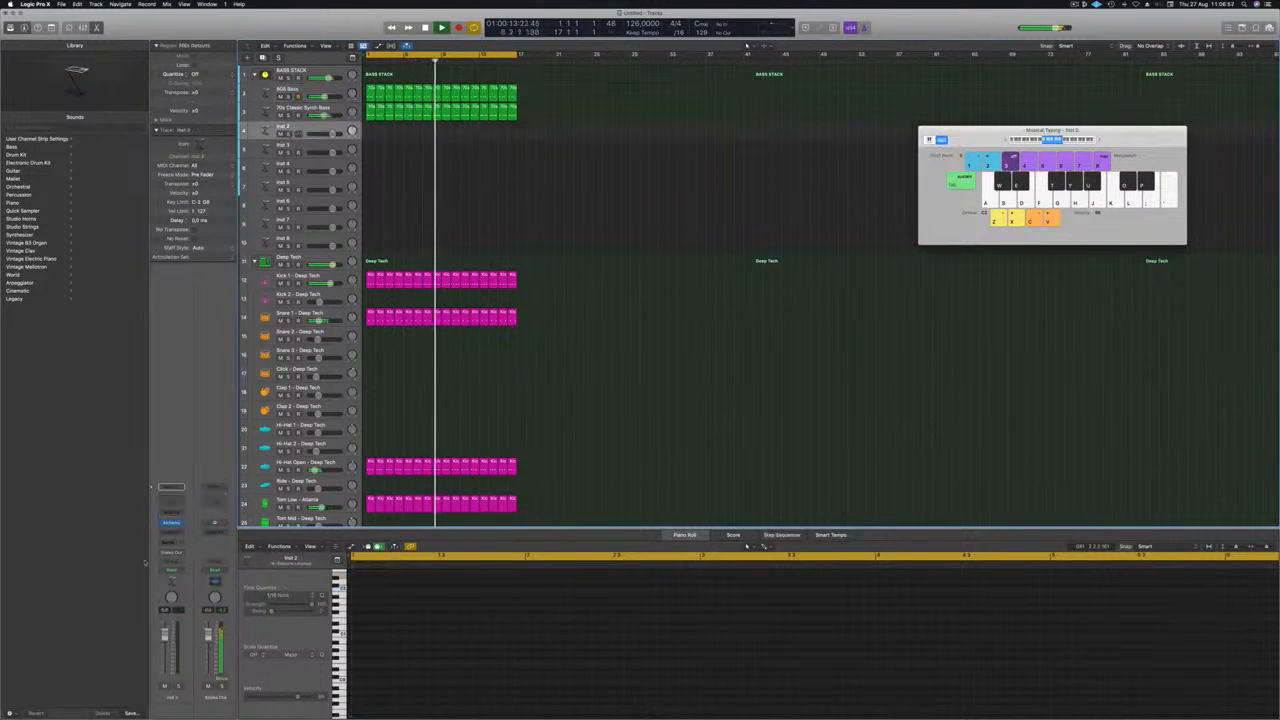
click(181, 523)
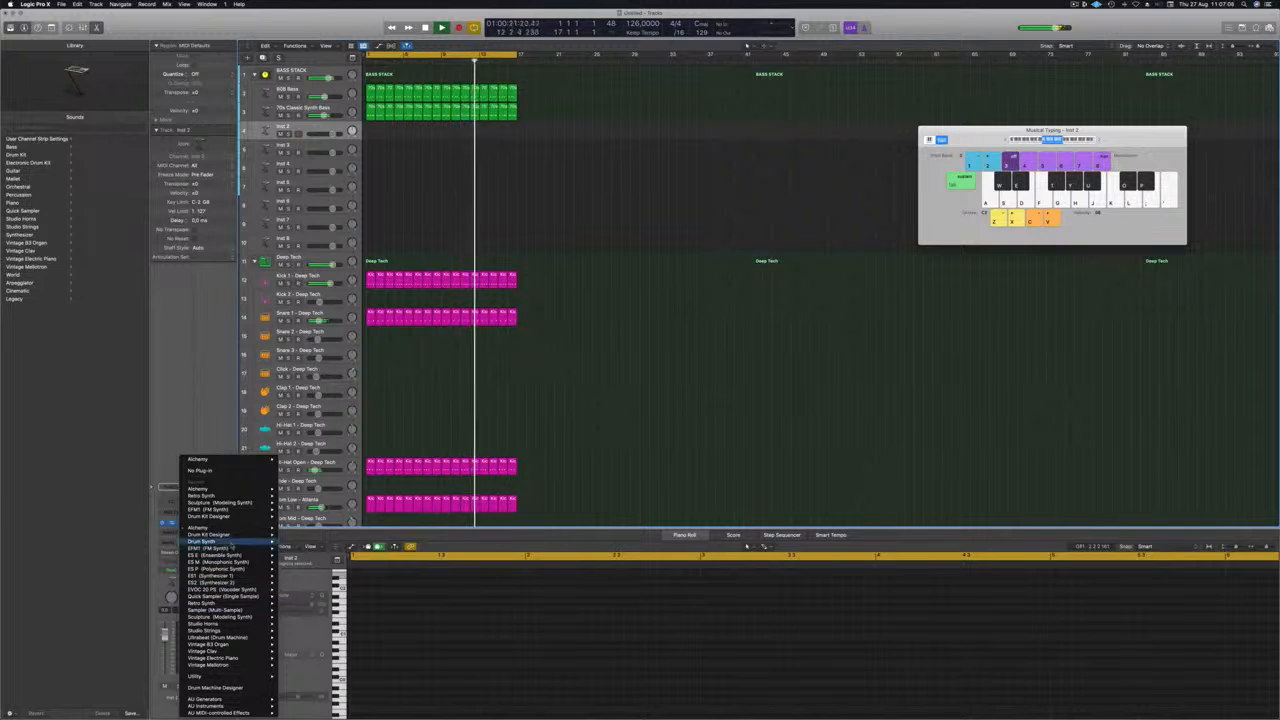
mouse_move(229, 617)
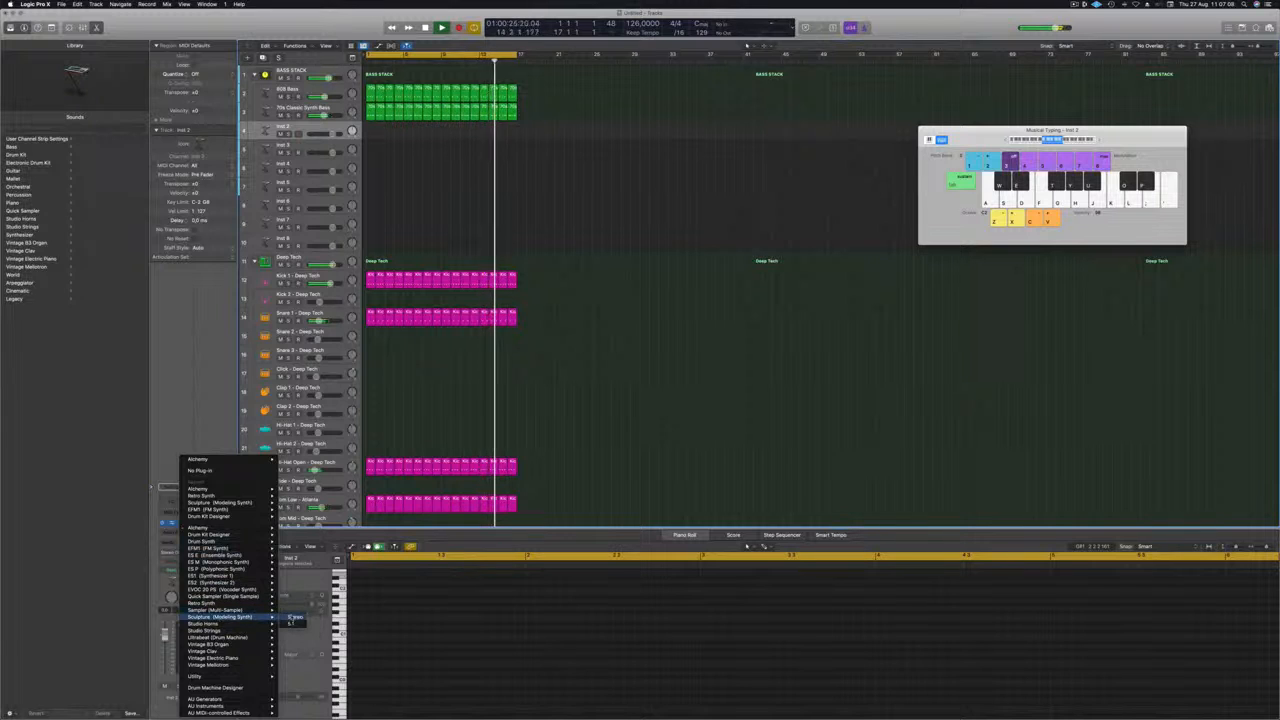
click(294, 617)
drag(553, 105, 727, 91)
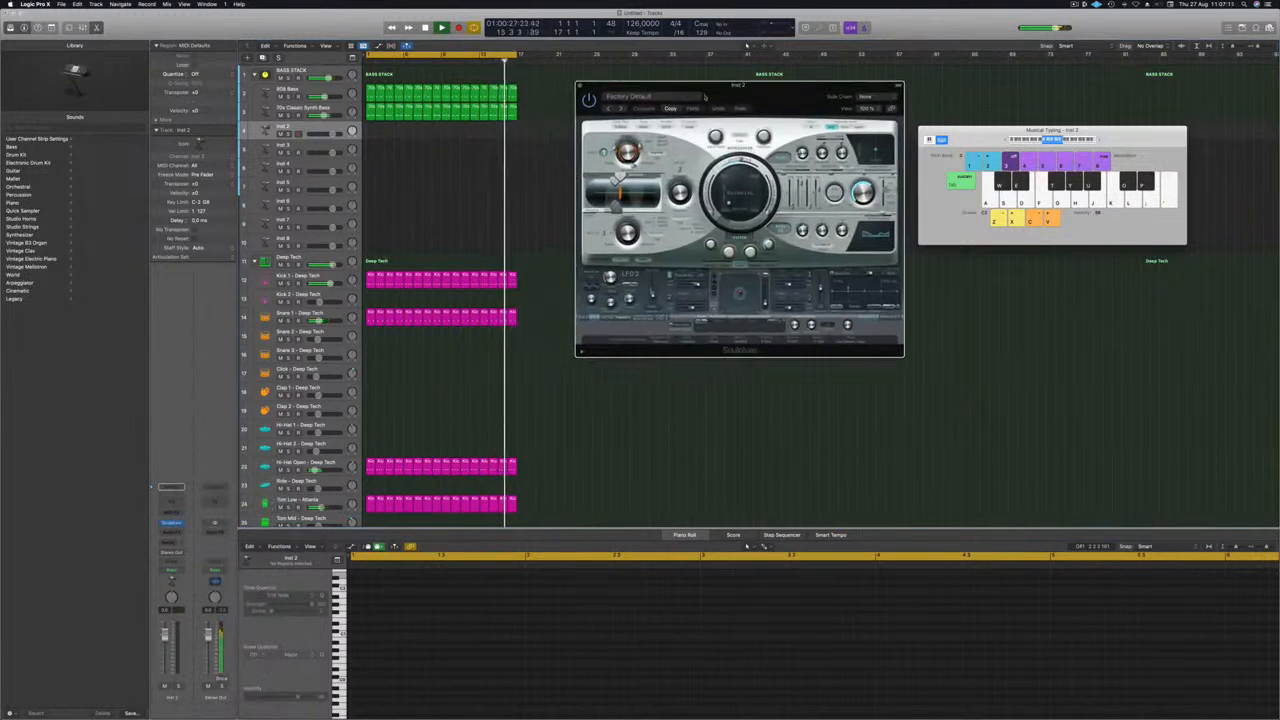
Step: Copy the first 70s Classic Synth Bass region to the Inst 2 track and load Sculpture's Lean on 2 preset
drag(372, 116, 369, 139)
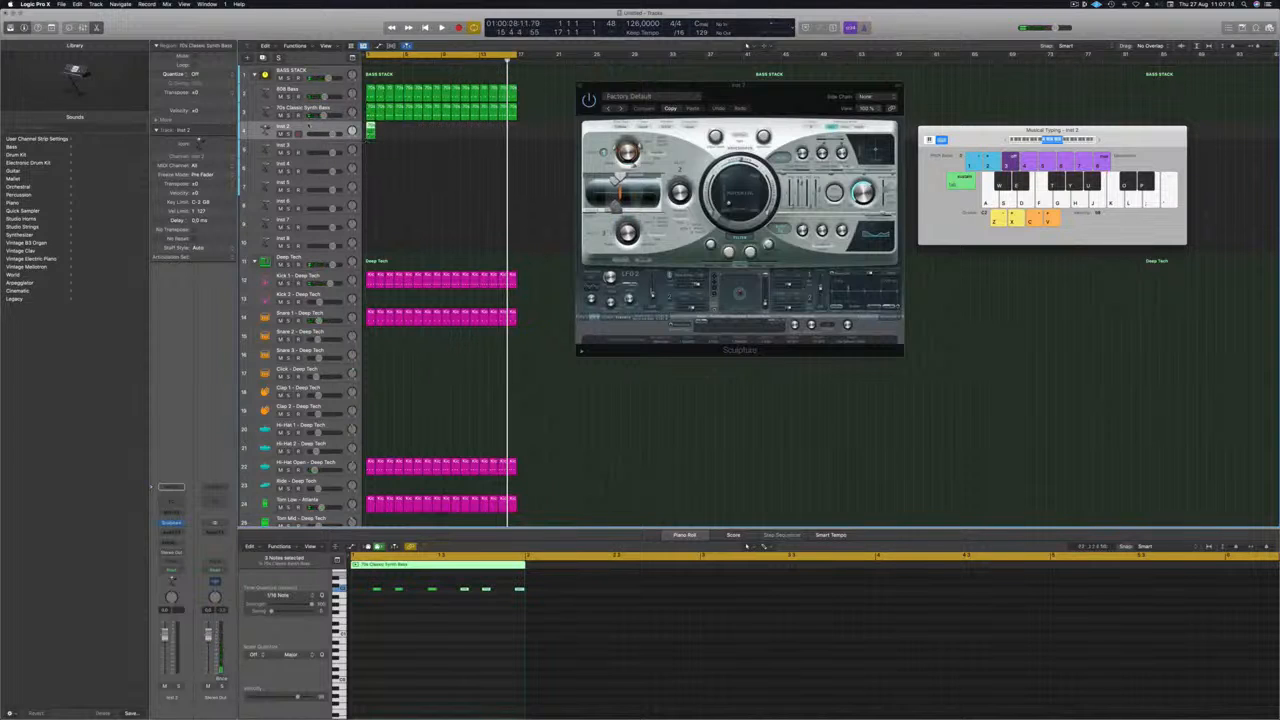
click(621, 108)
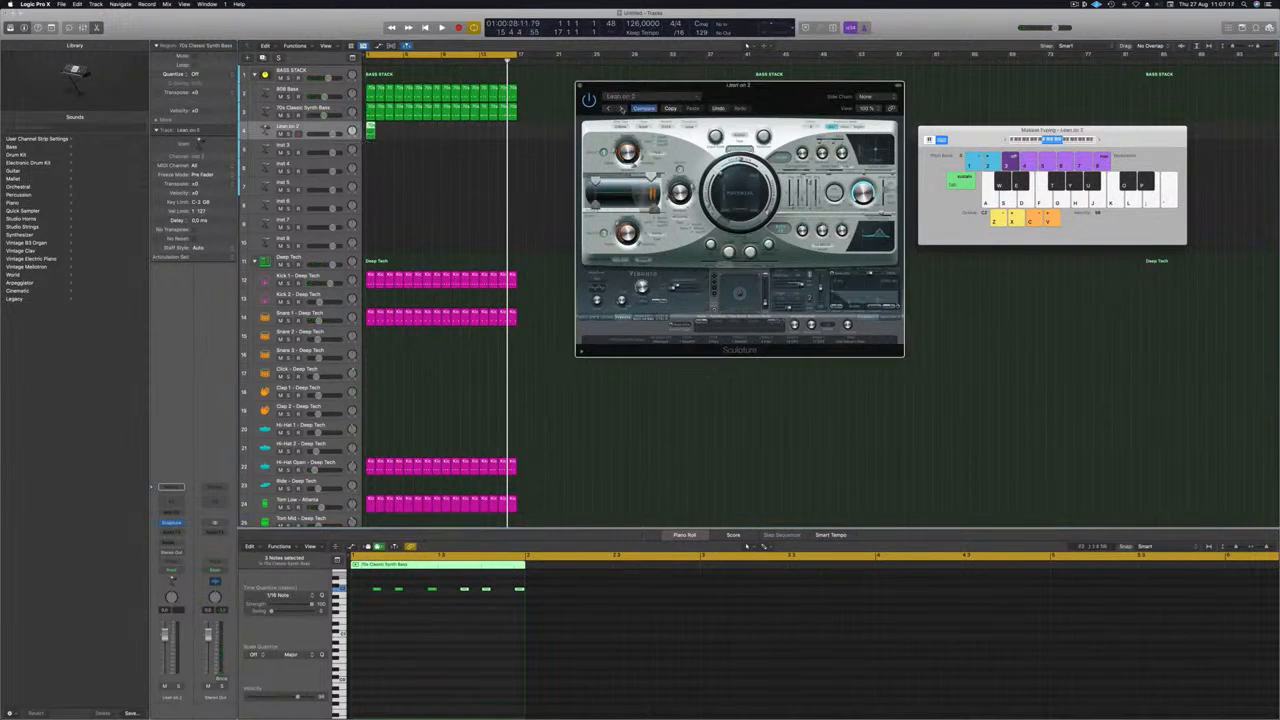
Step: Repeat the copied region across all 16 bars and play it with the Lean on 2 track's volume lowered
drag(371, 130, 409, 133)
mouse_move(450, 137)
mouse_down()
mouse_move(373, 127)
mouse_move(447, 127)
mouse_up()
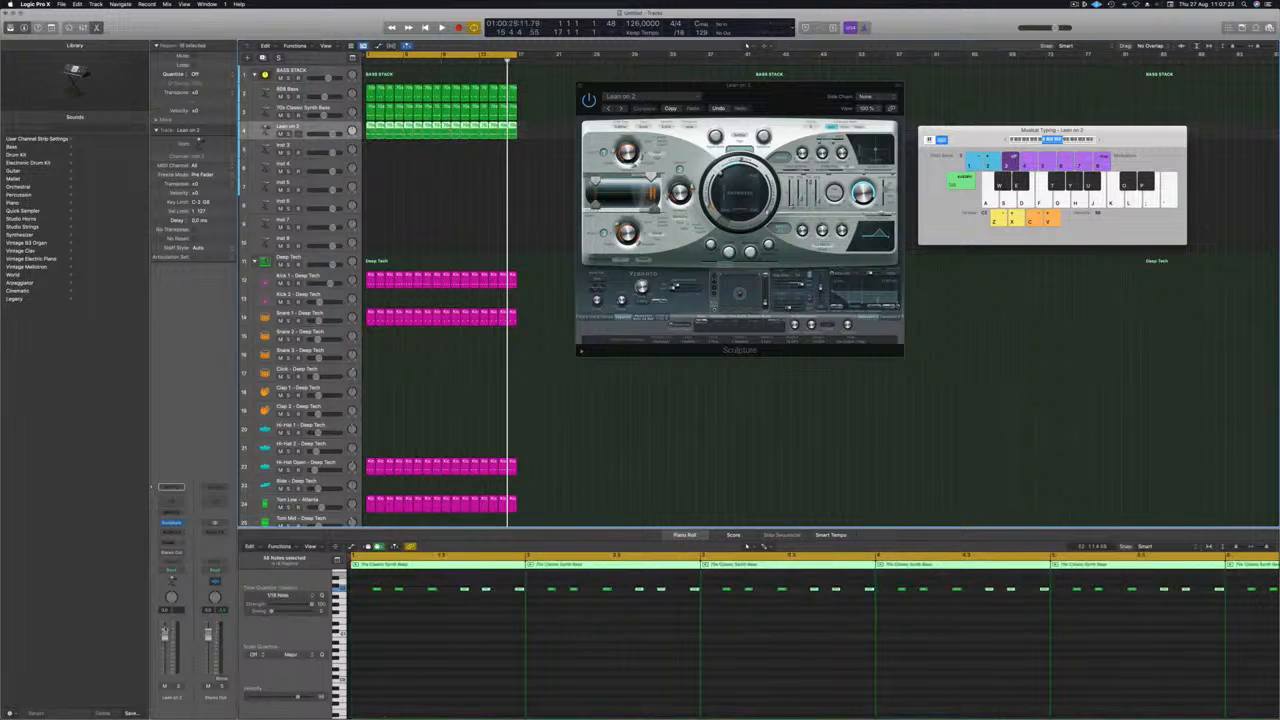
key(space)
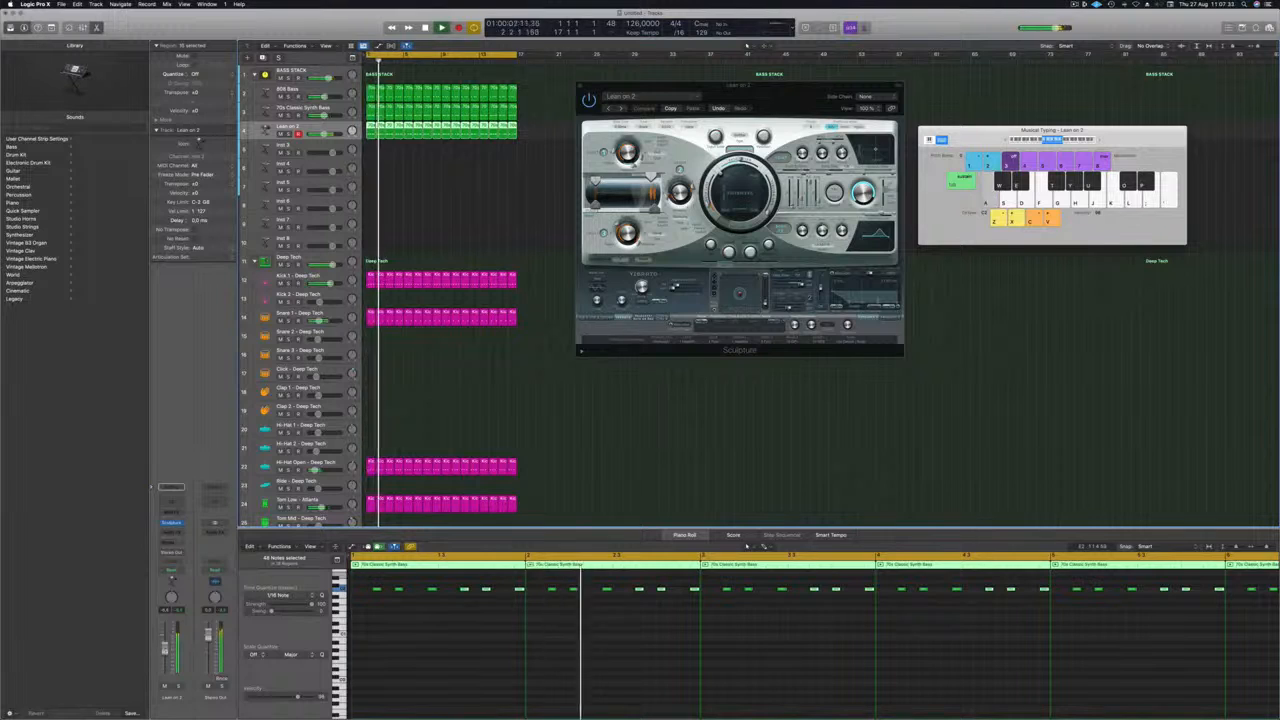
Step: Duplicate all notes of the Lean on 2 regions to a higher pitch in the Piano Roll
scroll(449, 655, up, 5)
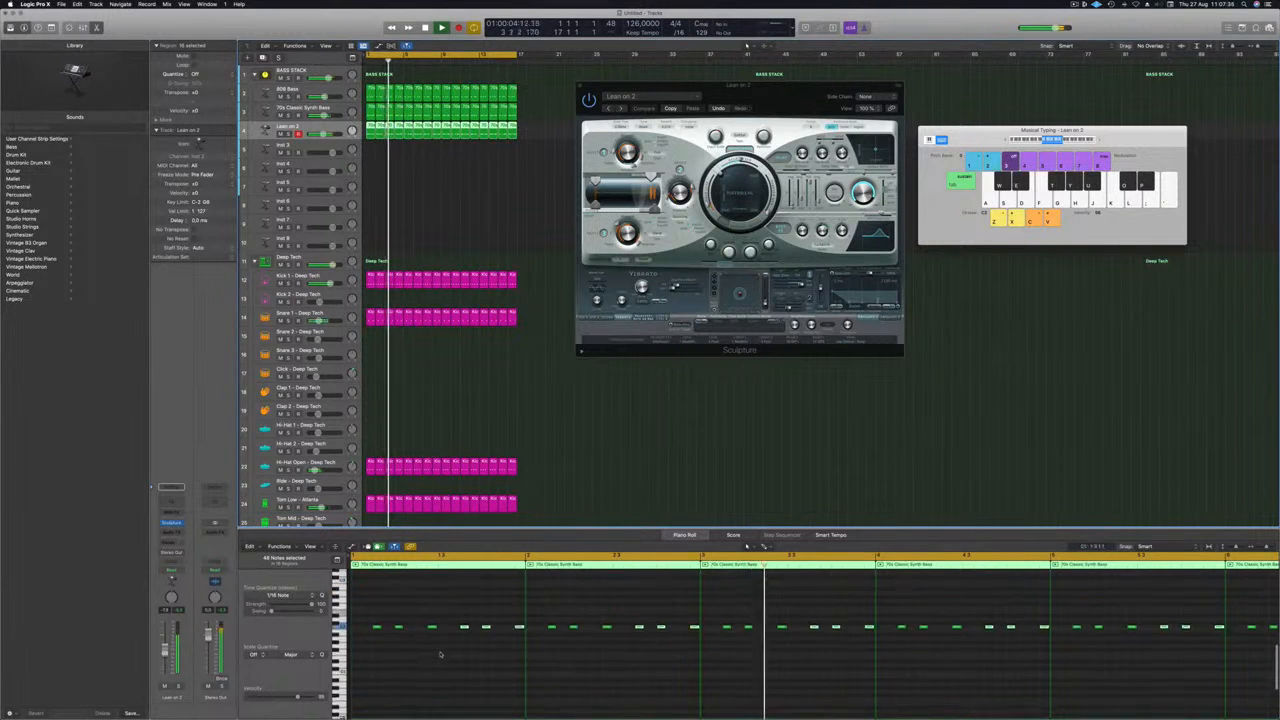
key(super+a)
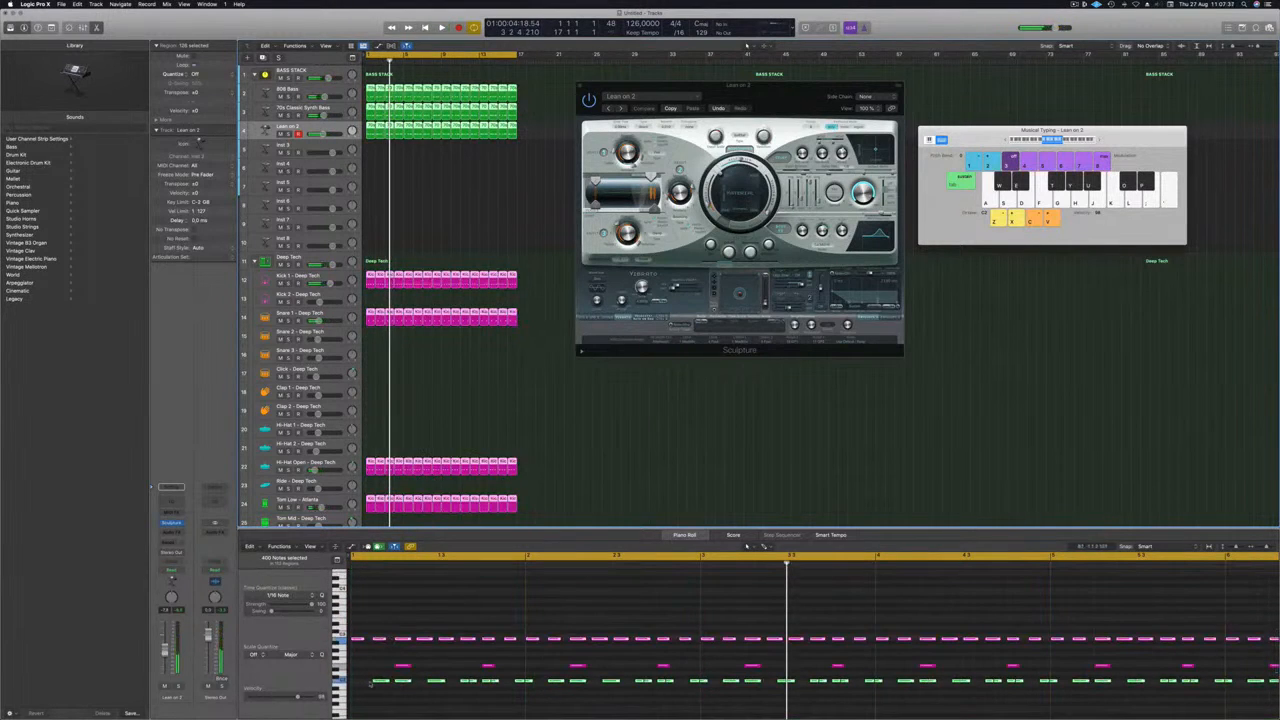
click(466, 177)
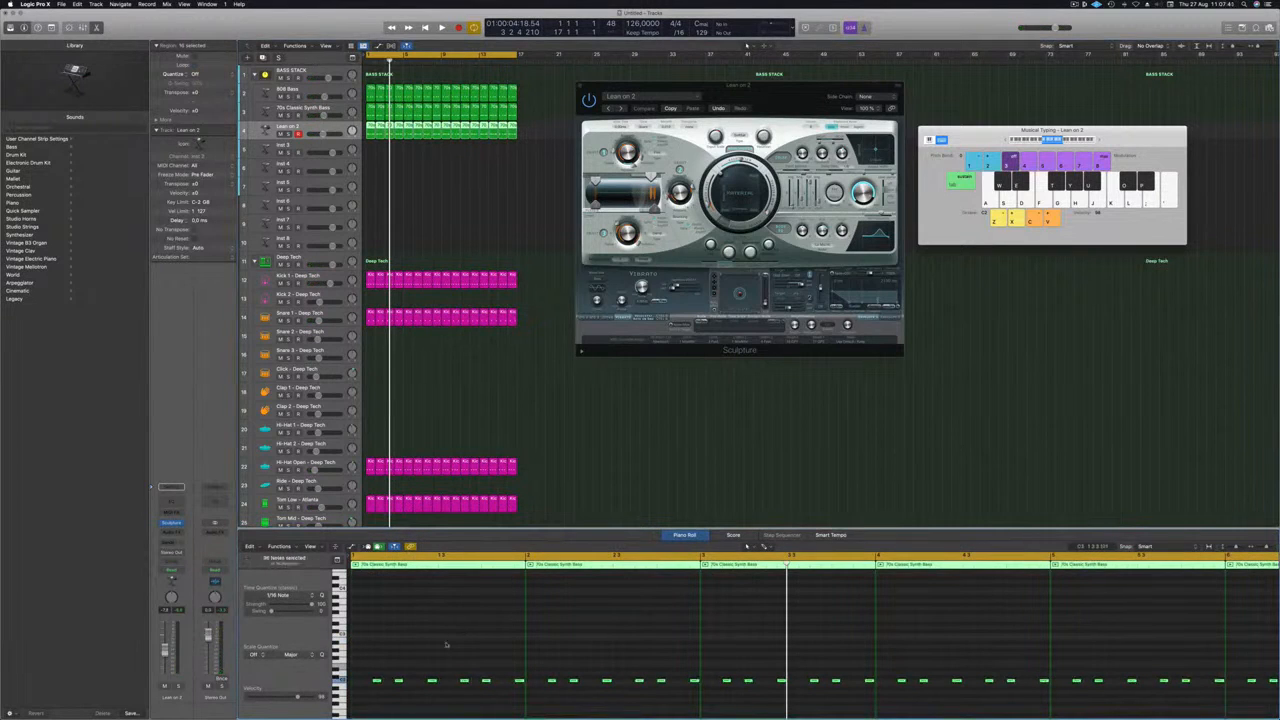
drag(376, 681, 377, 665)
Step: Audition the duplicated Lean on 2 notes at different pitches during playback, settling two semitones above the original notes
key(space)
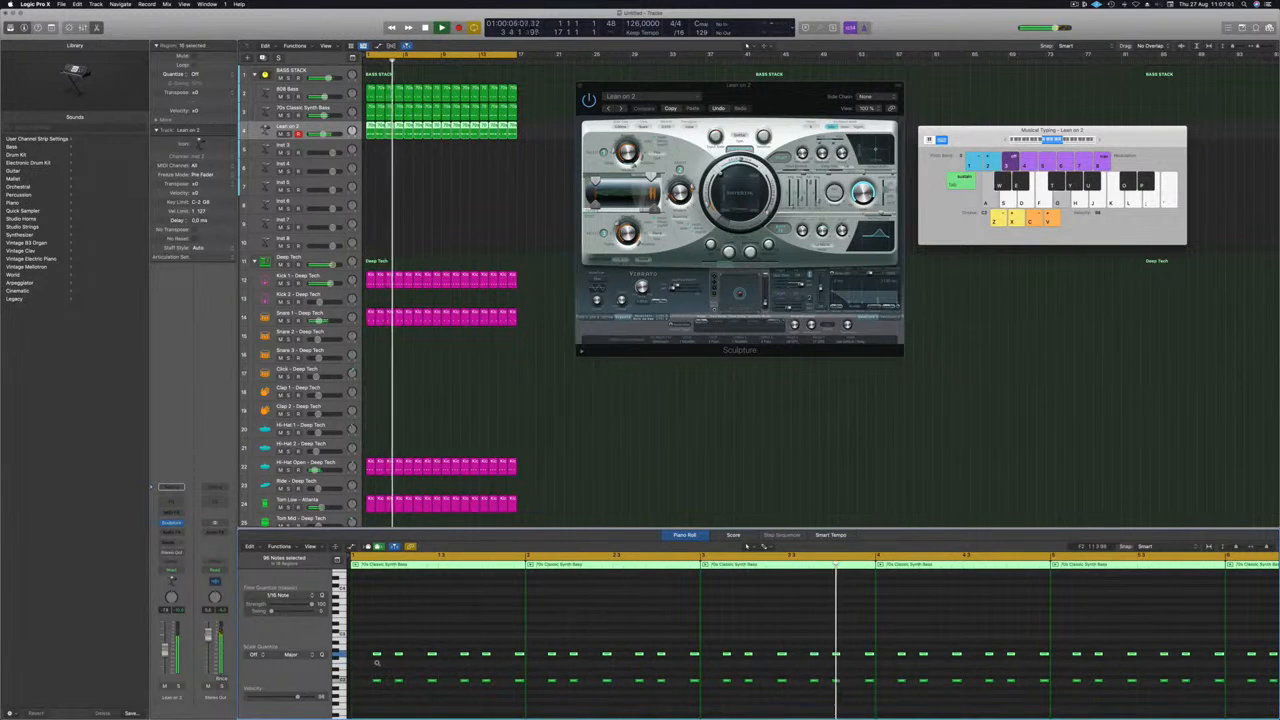
key(alt+Up)
key(alt+Up)
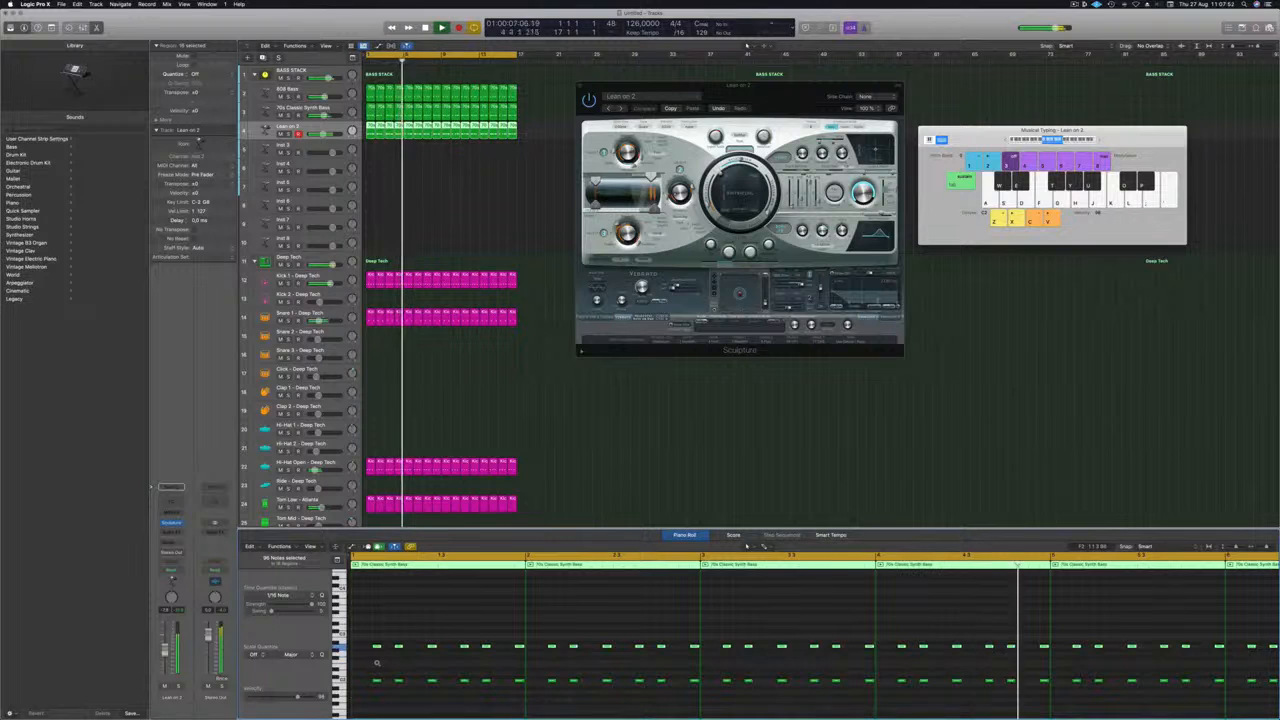
key(alt+Up)
key(alt+Up)
key(alt+Down)
key(alt+Down)
key(alt+Down)
key(alt+Down)
key(alt+Down)
key(alt+Down)
key(alt+Down)
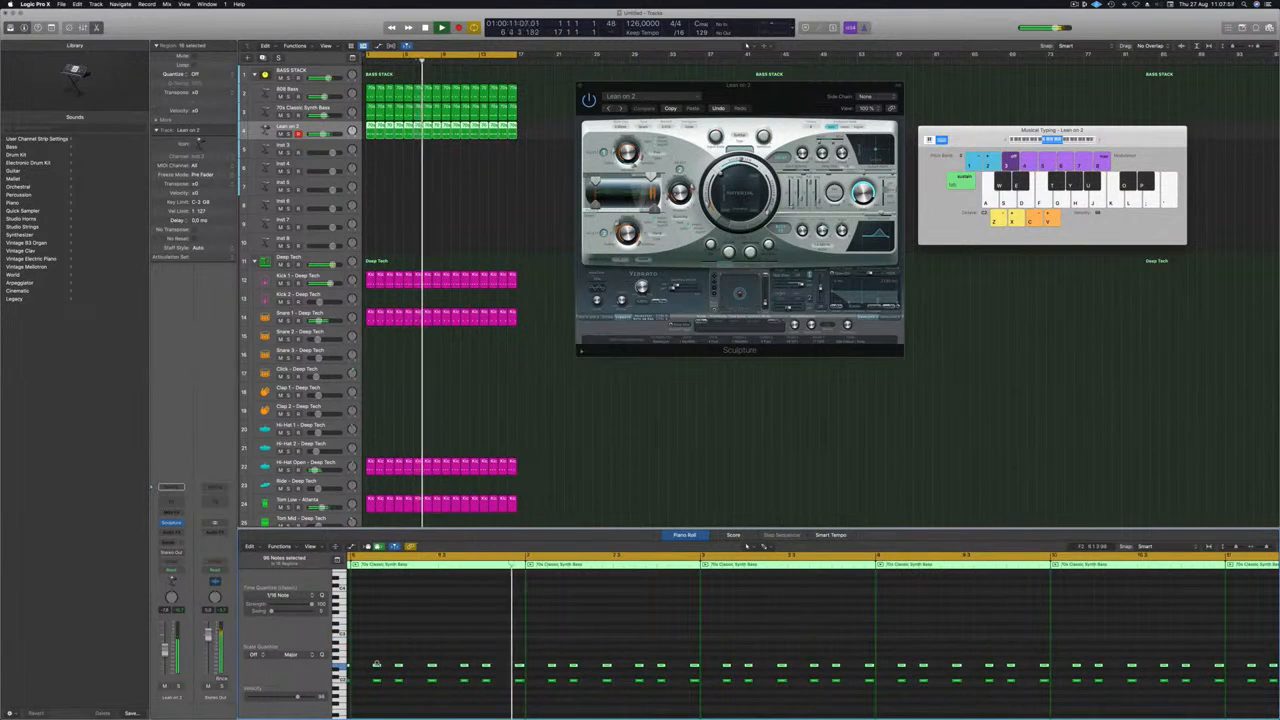
key(alt+Down)
key(alt+Down)
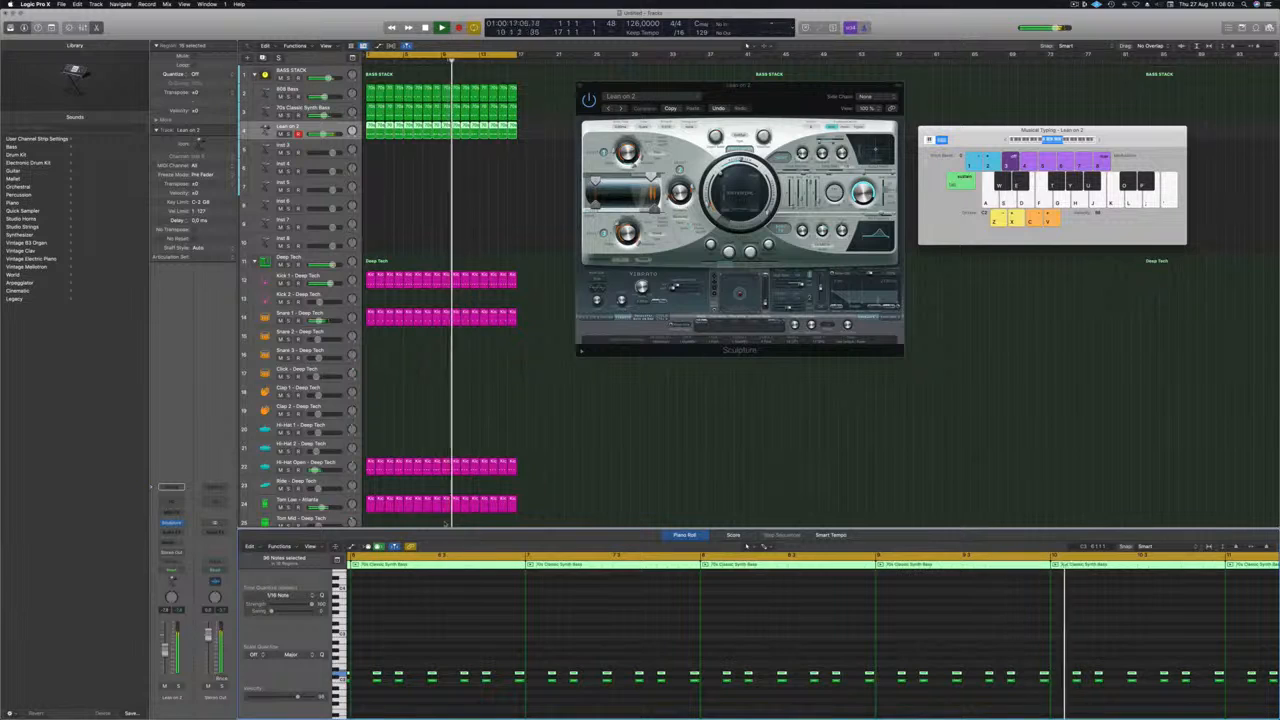
Step: Listen to the Lean on 2 track in solo, restore the full mix, and close the Sculpture window
key(ctrl+s)
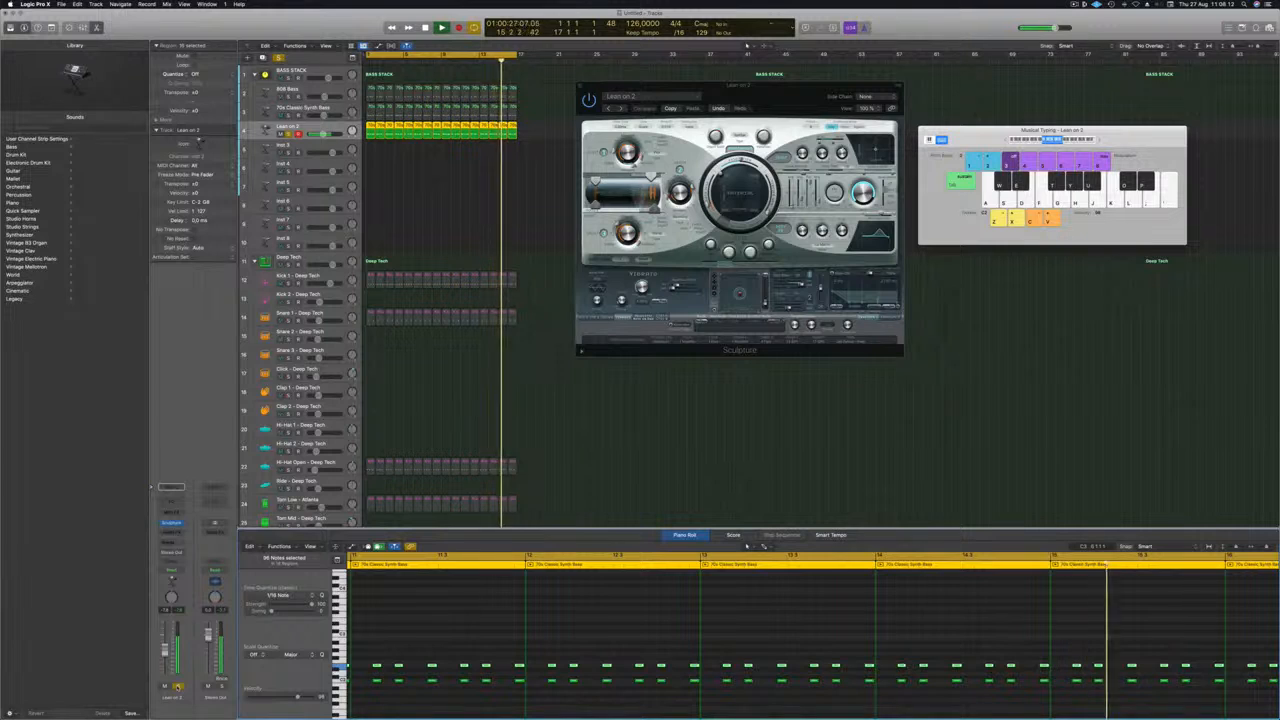
click(288, 134)
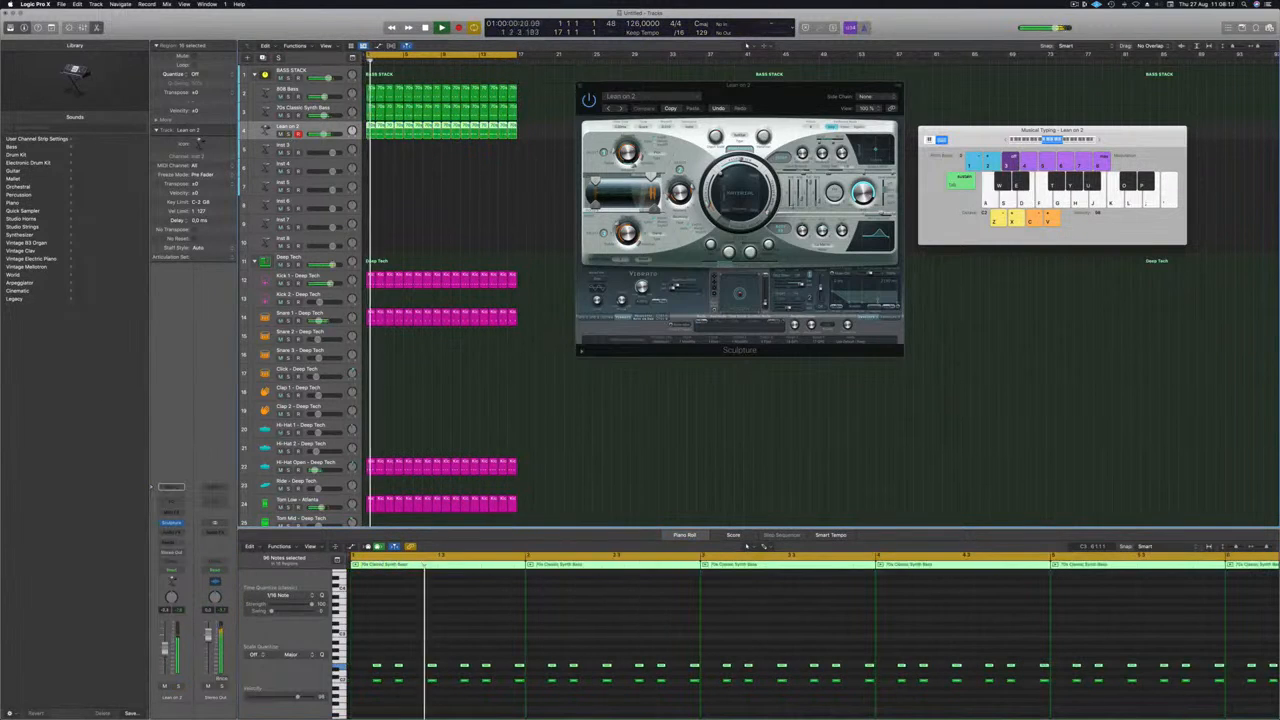
drag(640, 86, 497, 115)
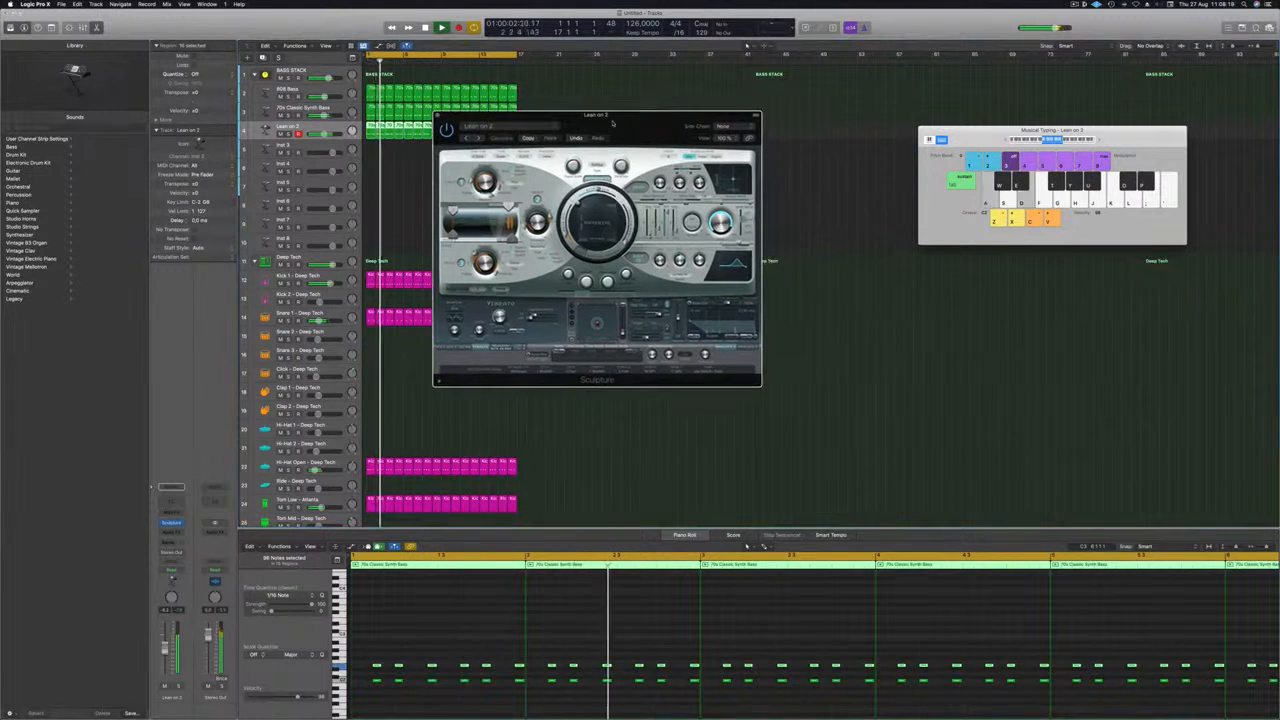
click(438, 116)
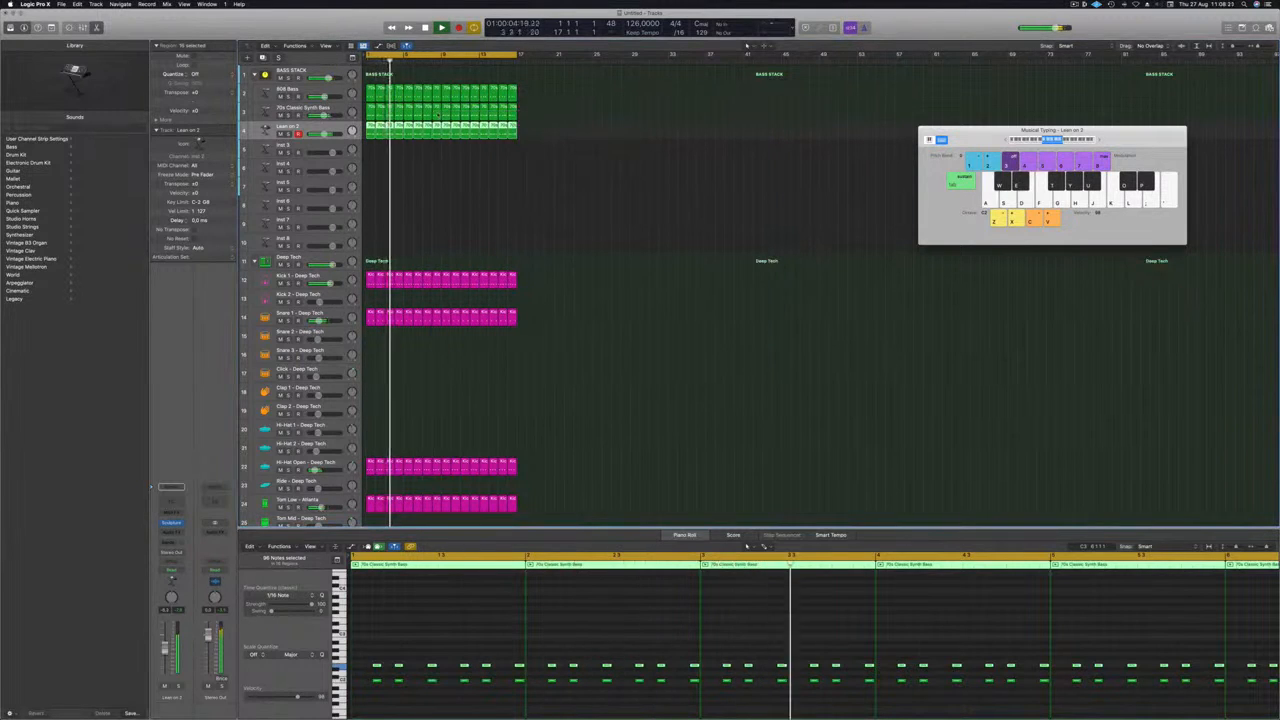
Step: Add a Channel EQ to the Lean on 2 track with a low cut at 138 Hz, 18 dB/Oct and Q 0.83
click(171, 500)
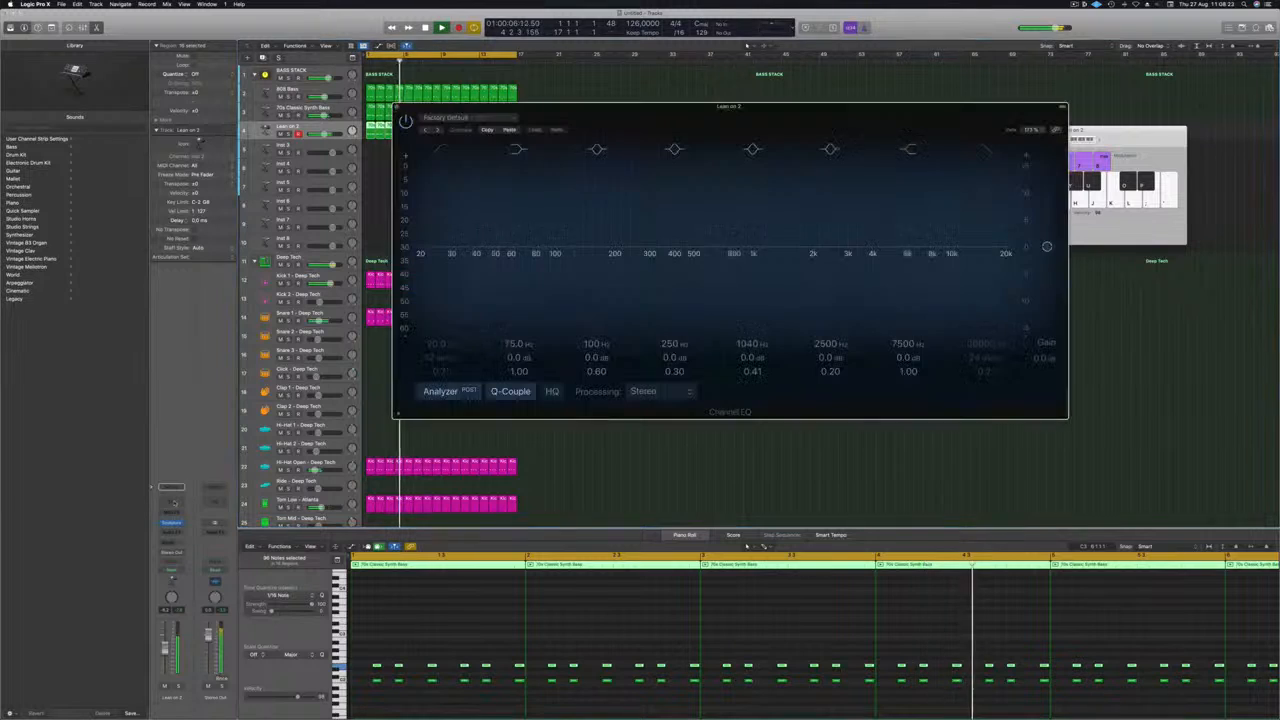
drag(744, 107, 696, 91)
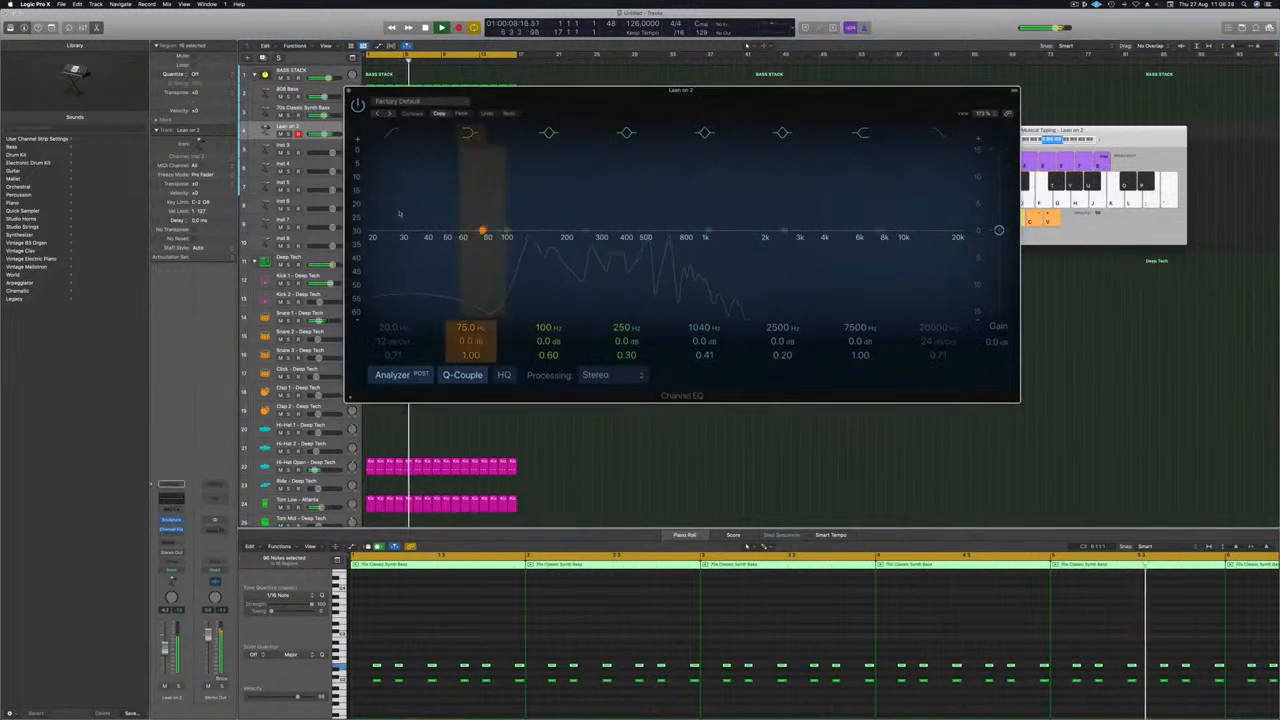
click(393, 133)
drag(377, 254, 535, 240)
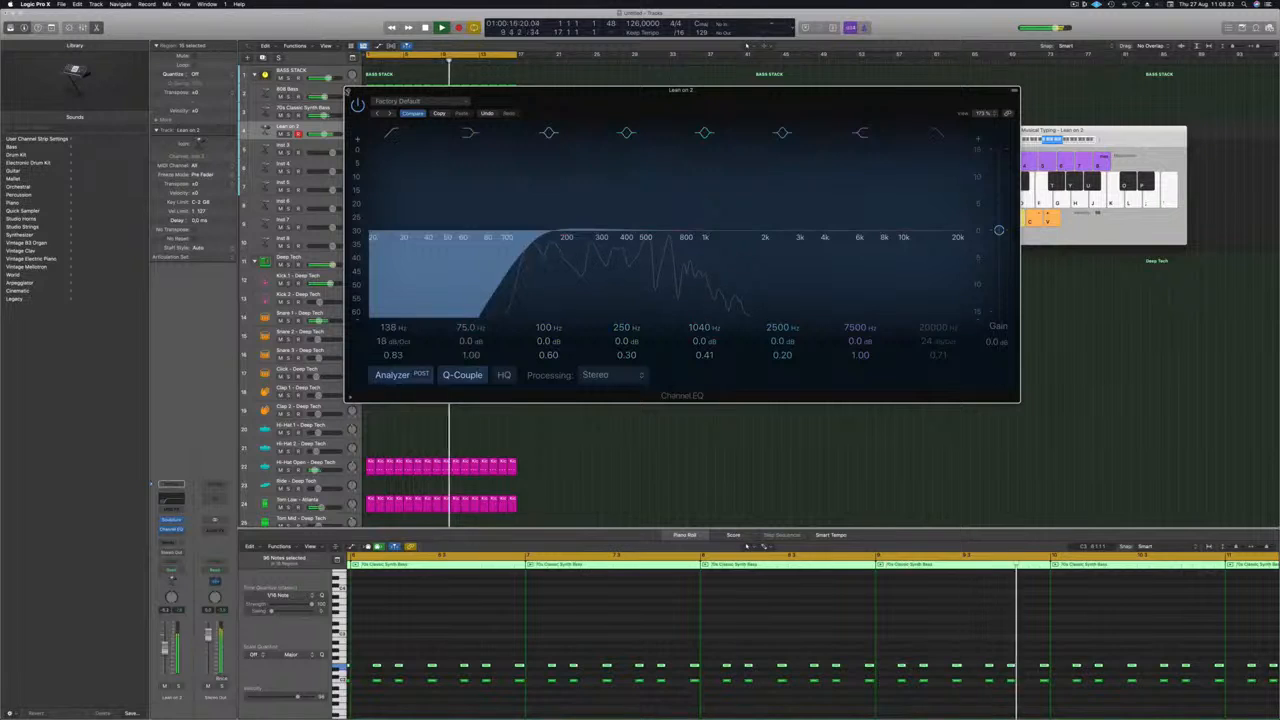
click(348, 91)
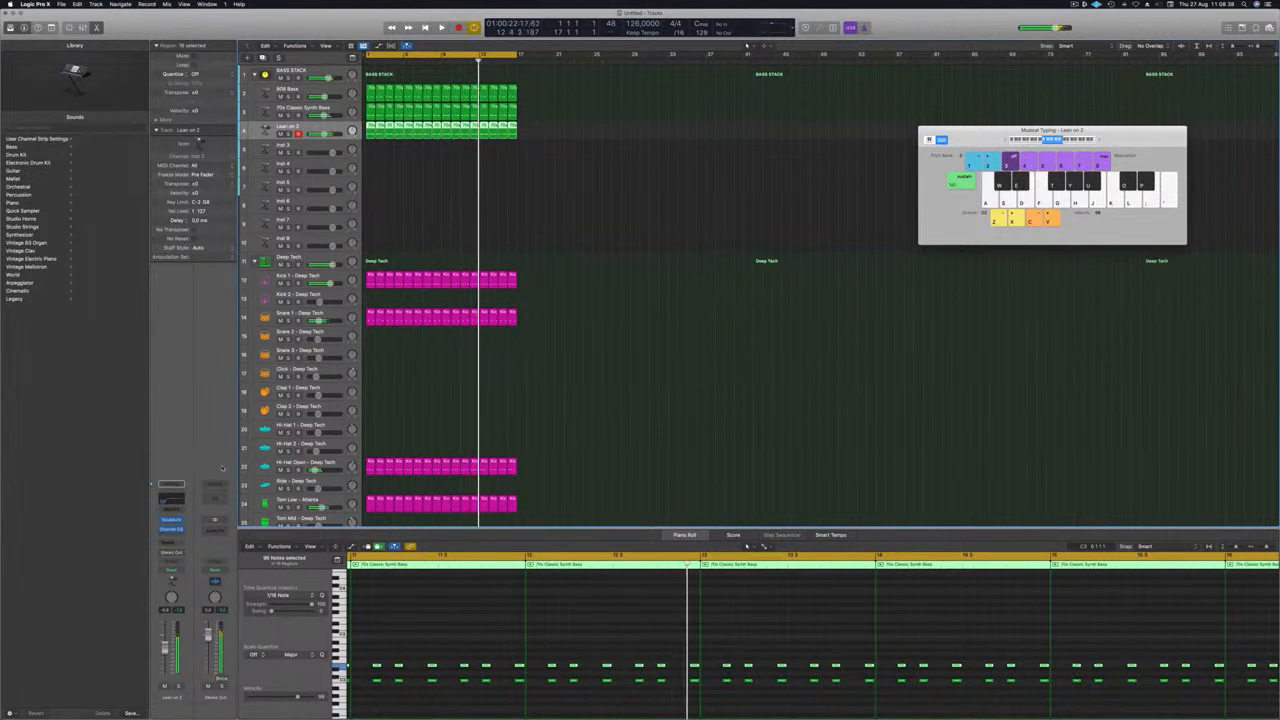
Step: Restart playback from the beginning and insert a stereo Delay Designer after the Channel EQ on the Lean on 2 track
key(Return)
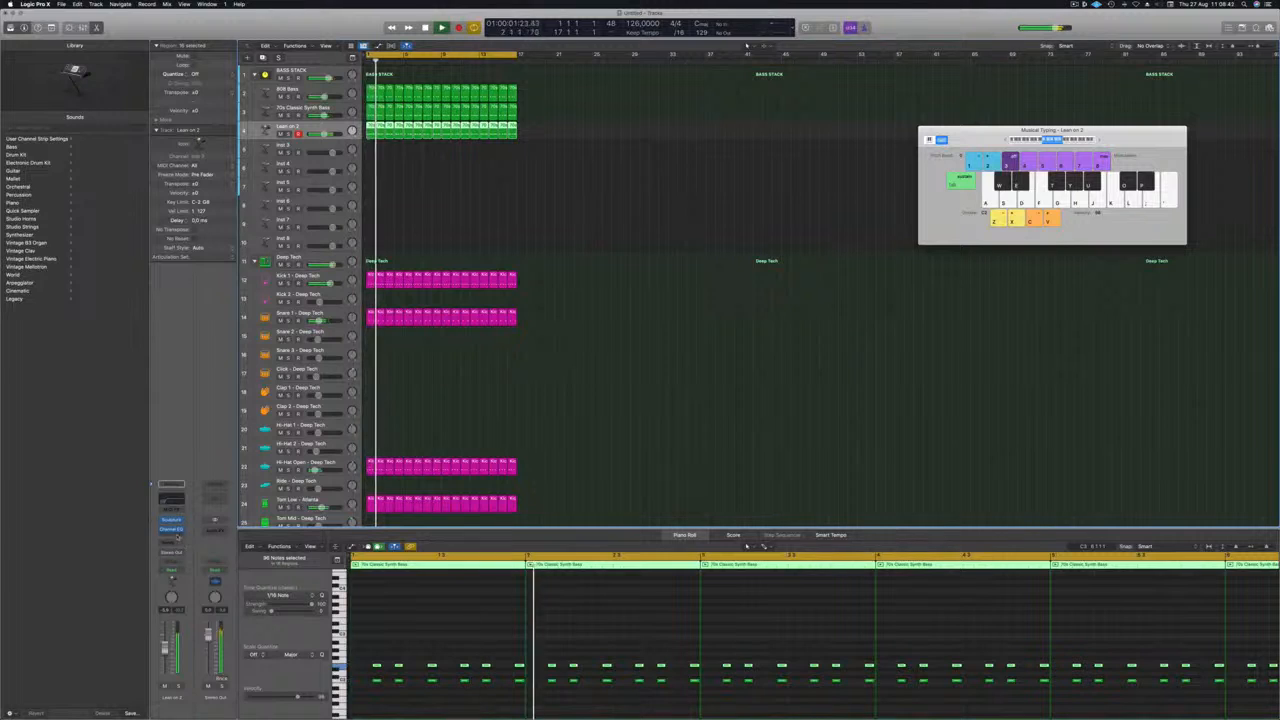
click(178, 536)
mouse_move(190, 566)
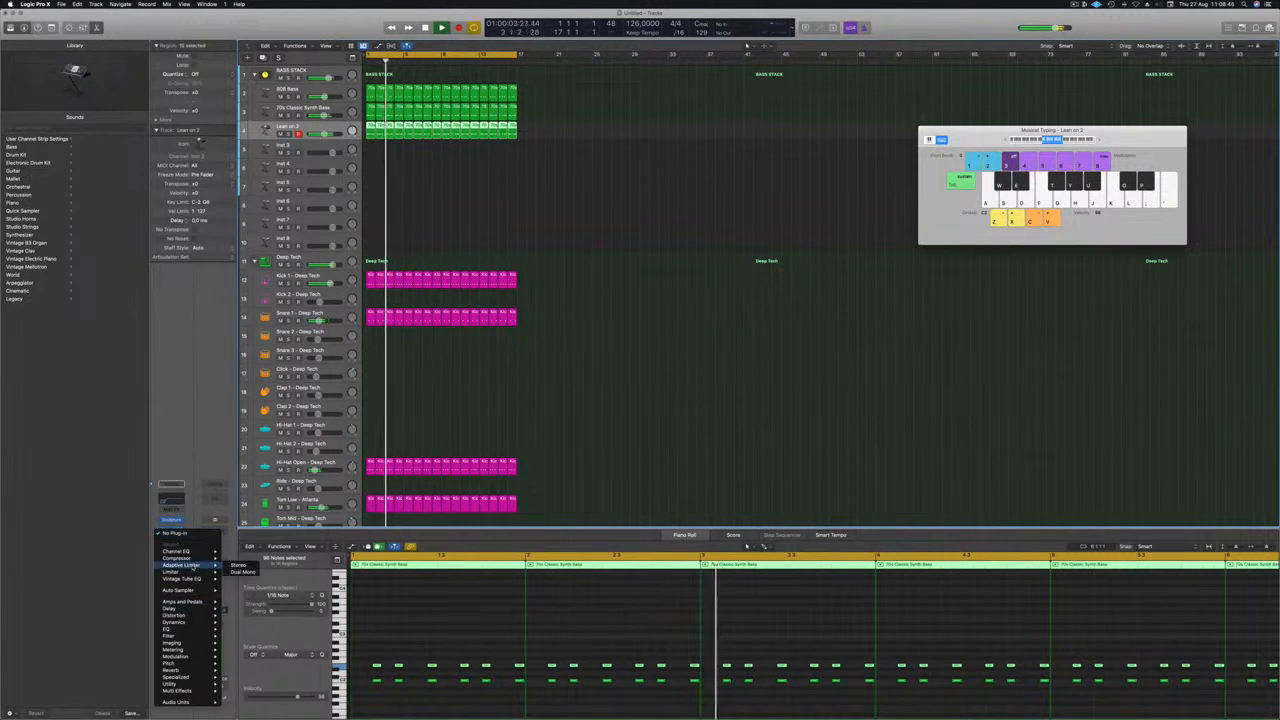
mouse_move(175, 622)
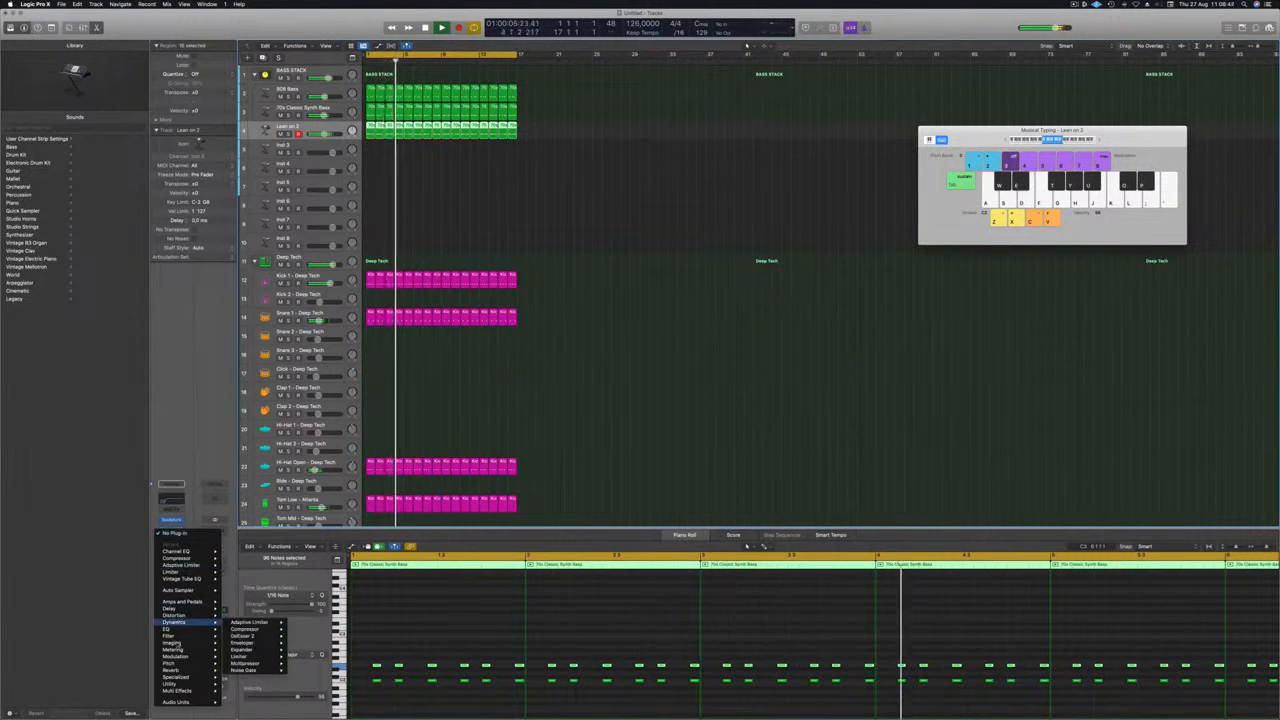
mouse_move(250, 609)
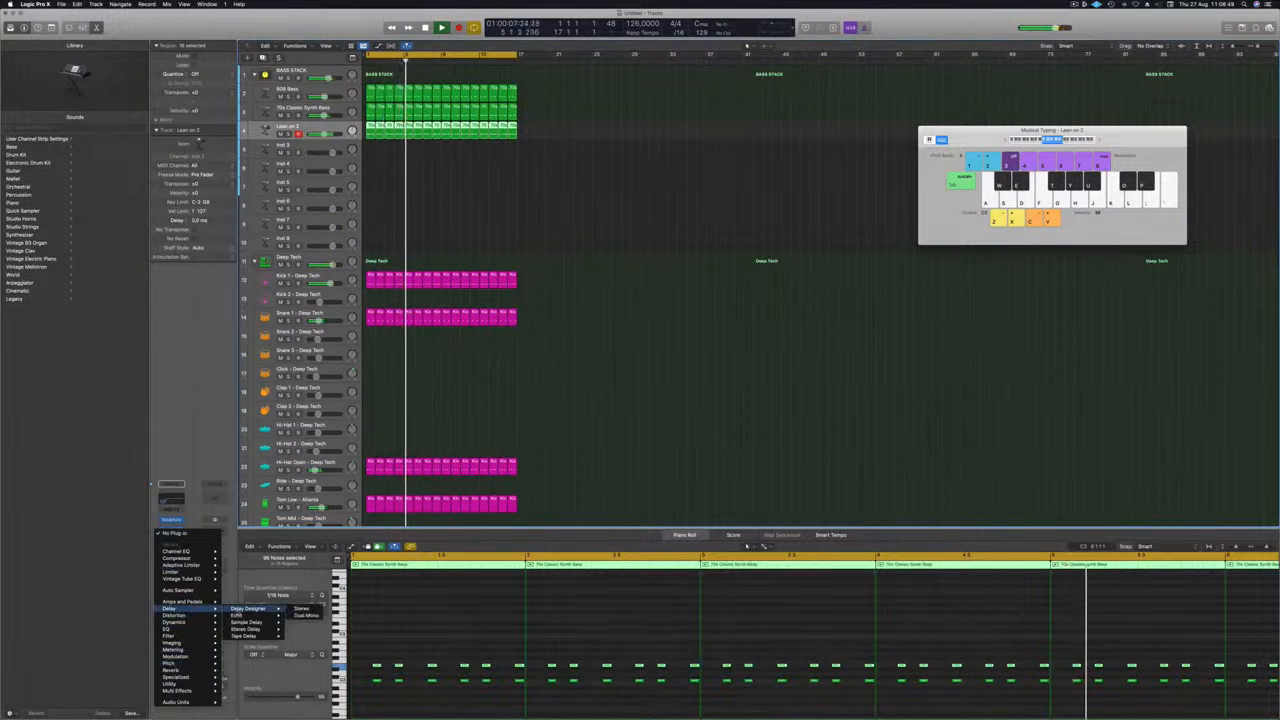
click(301, 608)
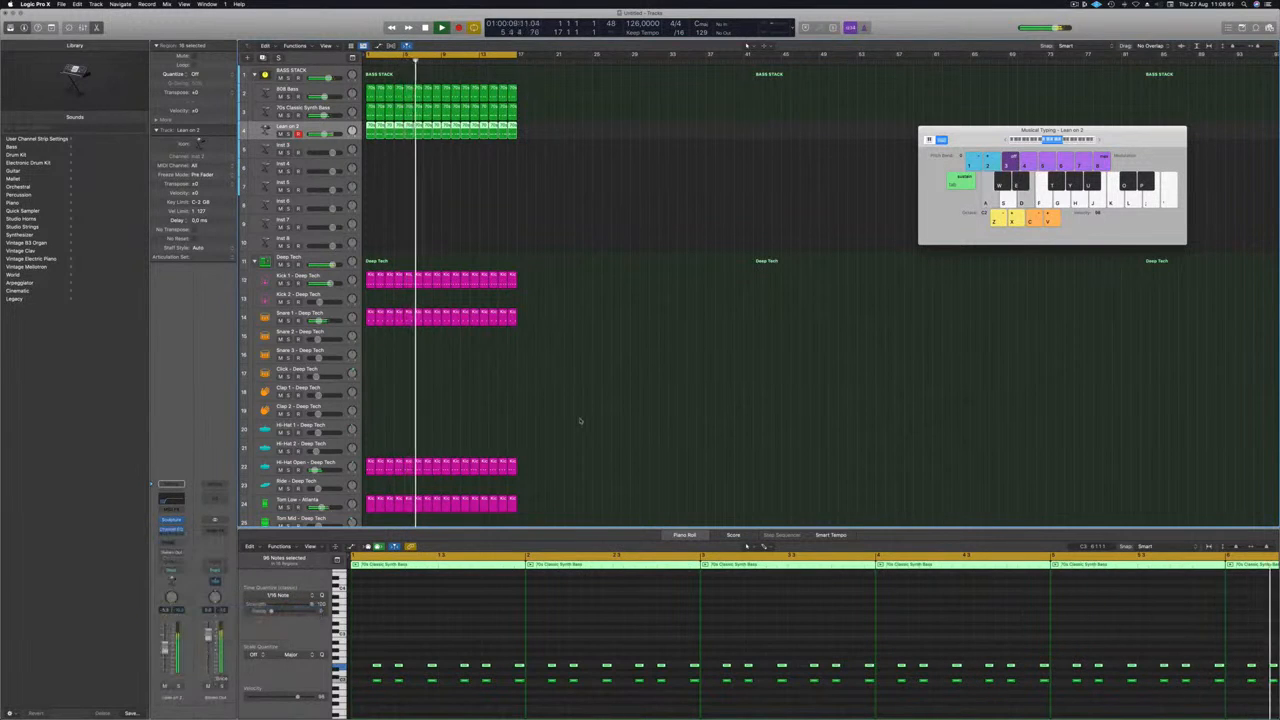
Step: Audition Delay Designer's simple presets from 1/4 Alternating Pan to 1/8 Alternating Pan, adjusting the mix levels during playback
drag(577, 145, 630, 163)
click(490, 178)
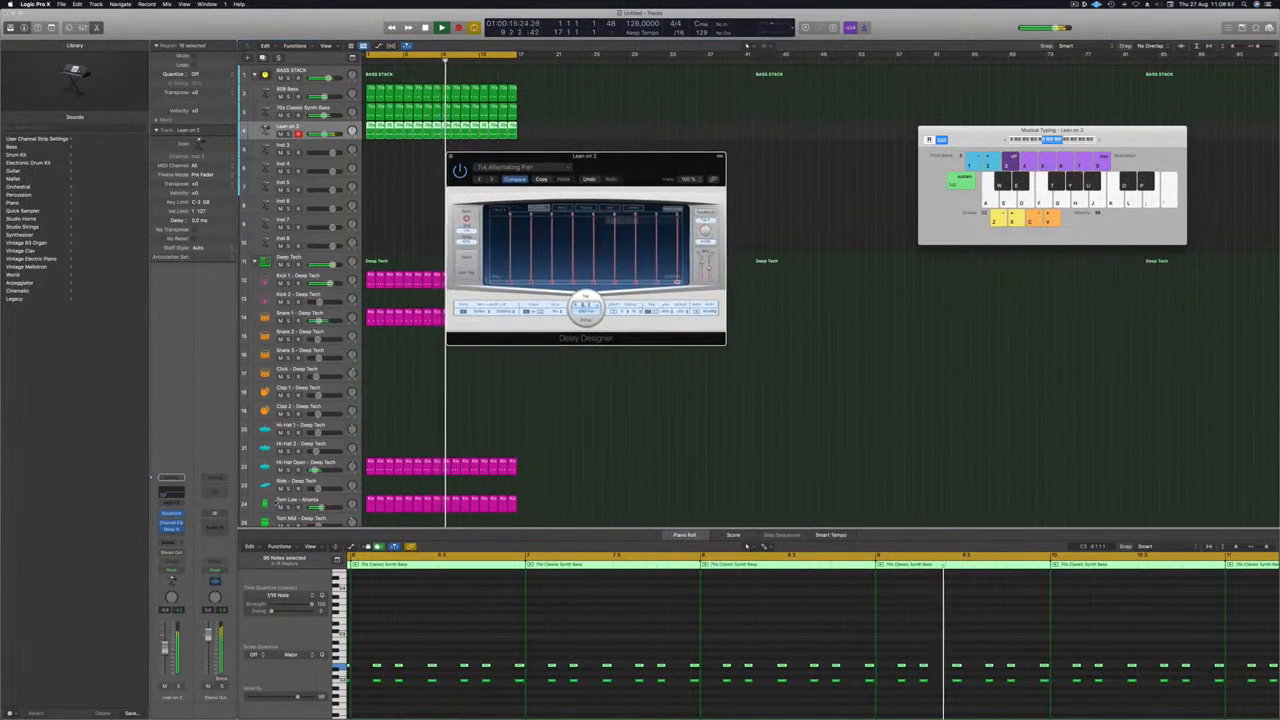
drag(709, 268, 708, 273)
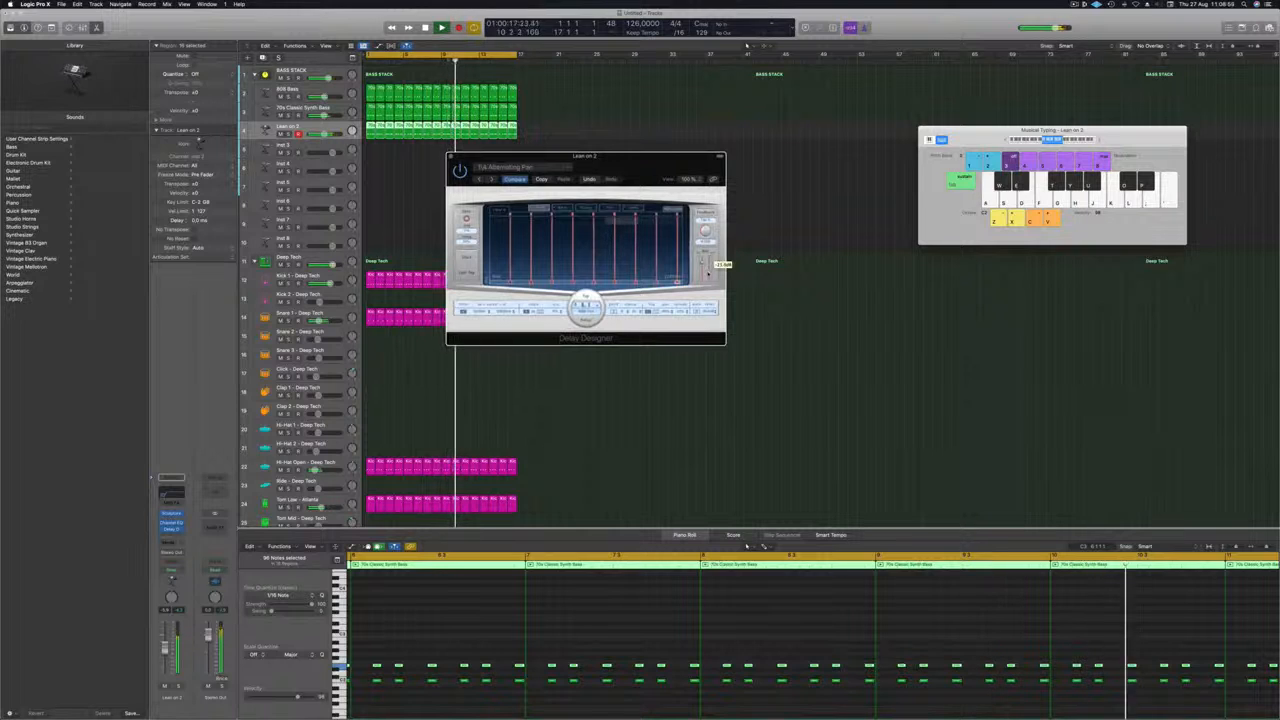
click(492, 180)
drag(544, 166, 561, 155)
click(510, 168)
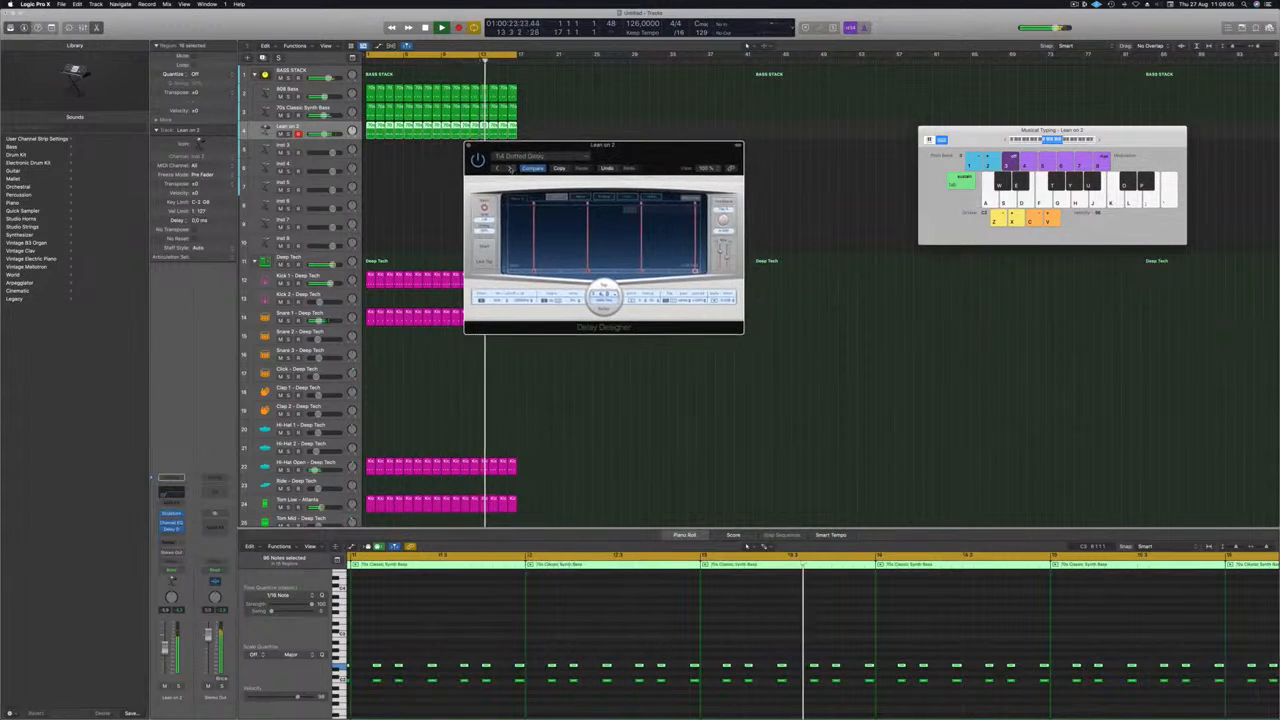
click(510, 168)
drag(656, 158, 647, 160)
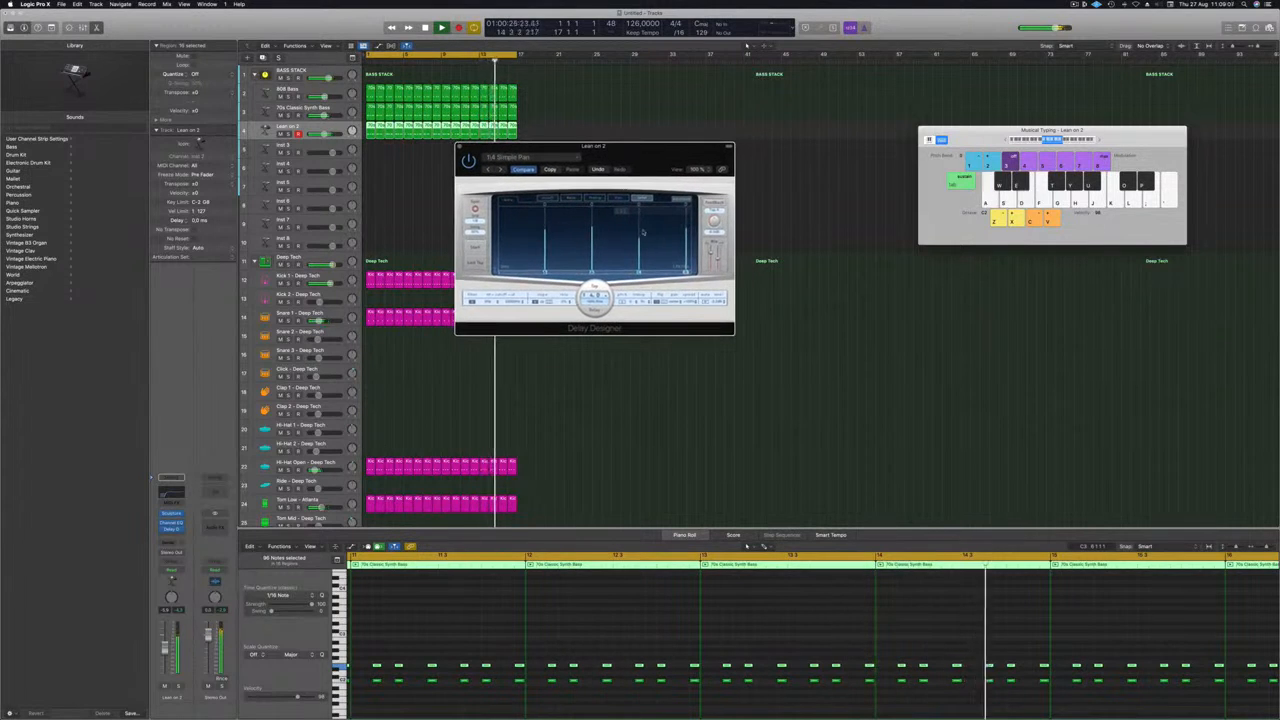
drag(710, 251, 709, 246)
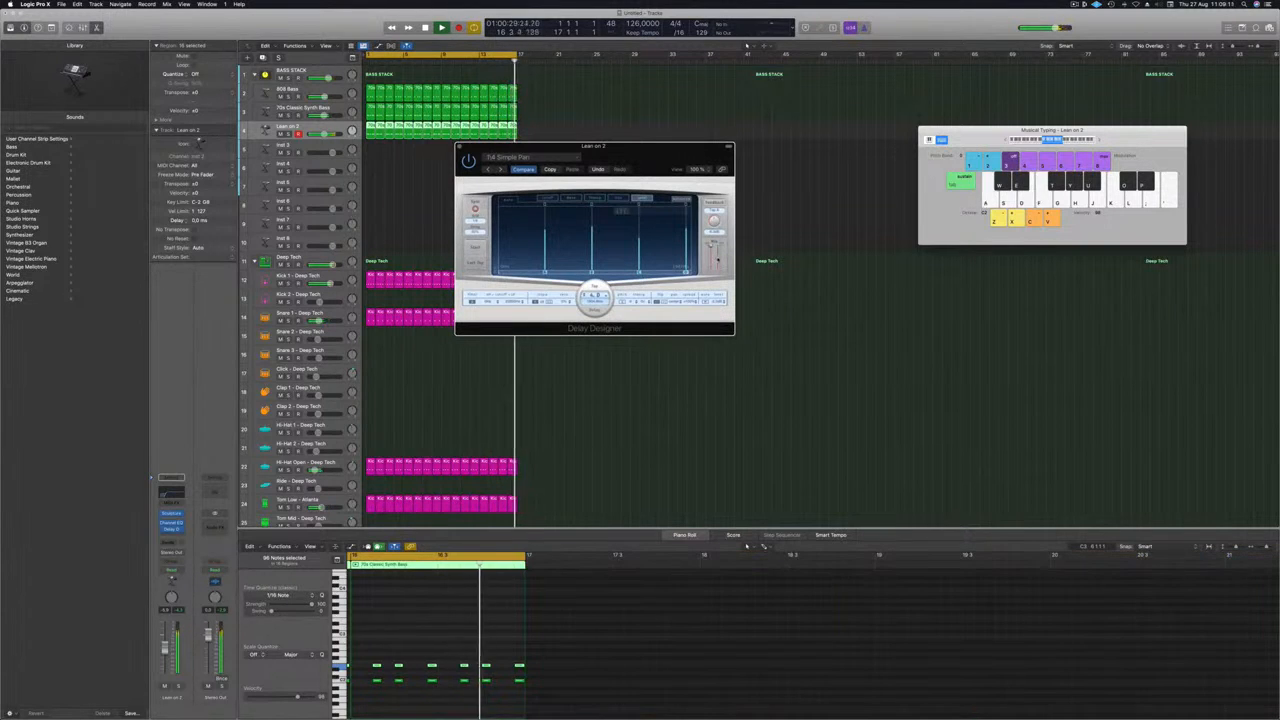
click(502, 168)
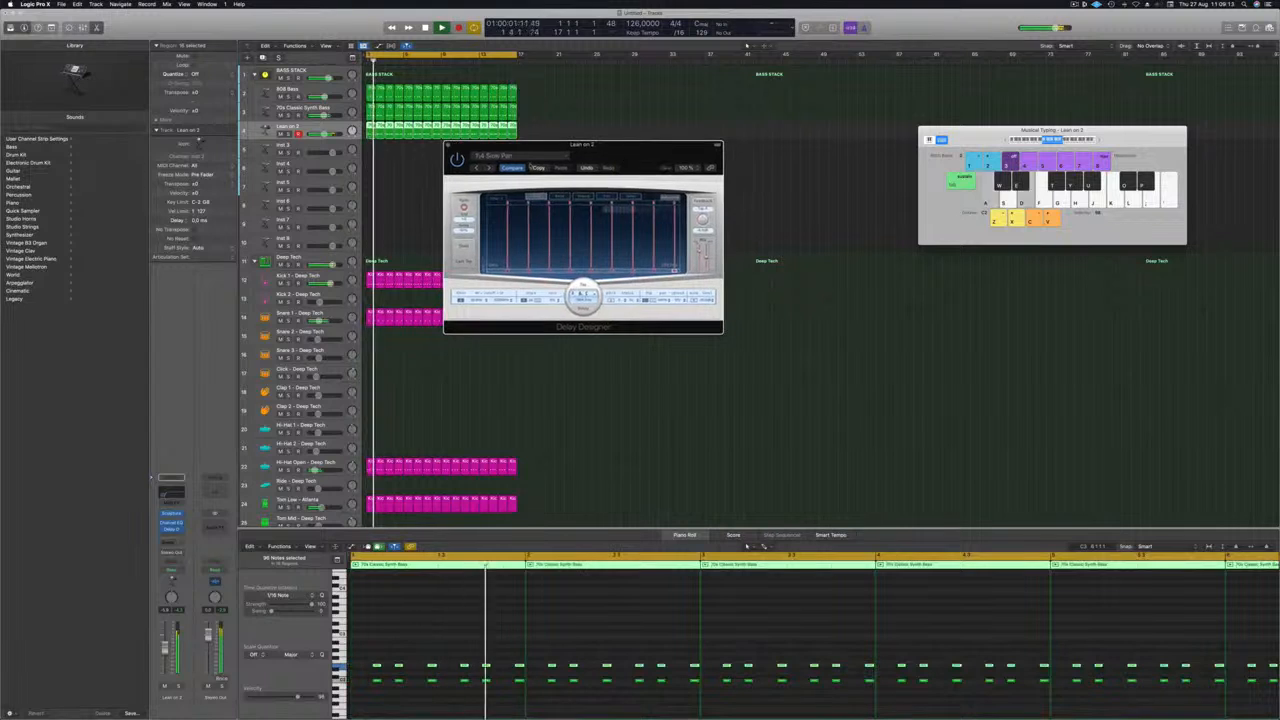
click(490, 169)
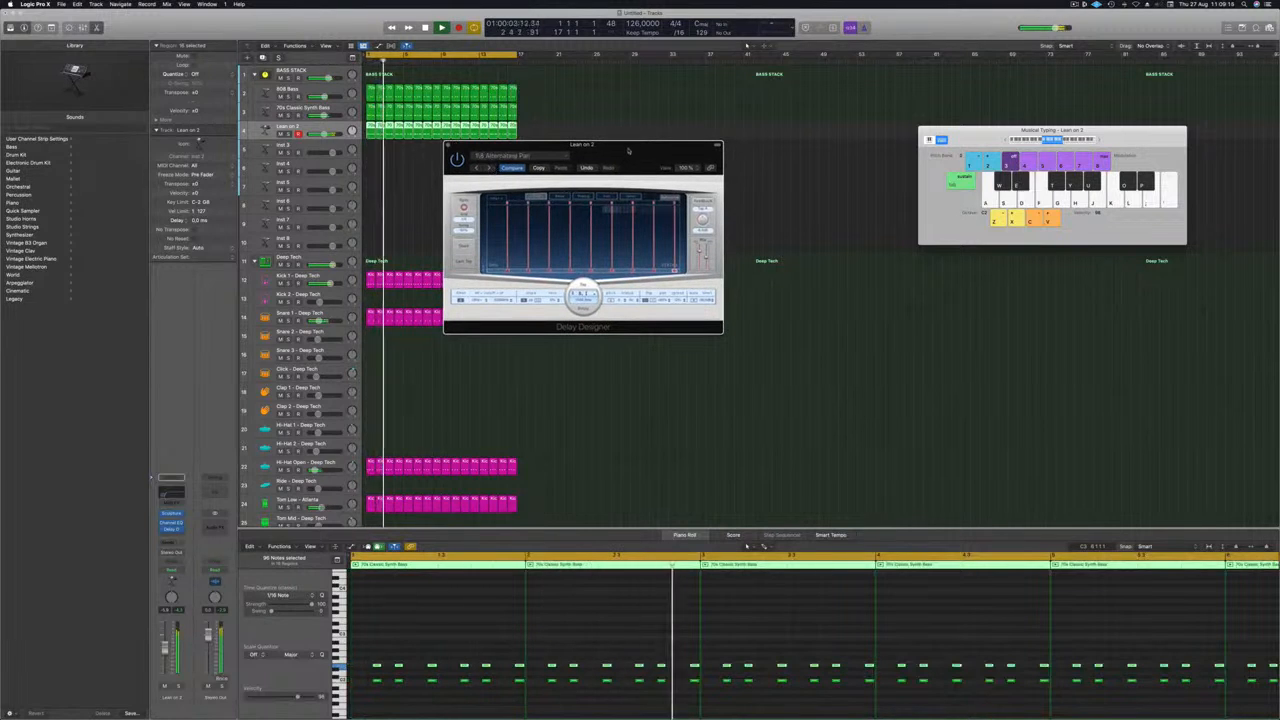
Step: Audition Delay Designer's Complex presets from Beat Rumble through Bounce Pattern and Dense Pattern to Ease Out during playback
click(521, 157)
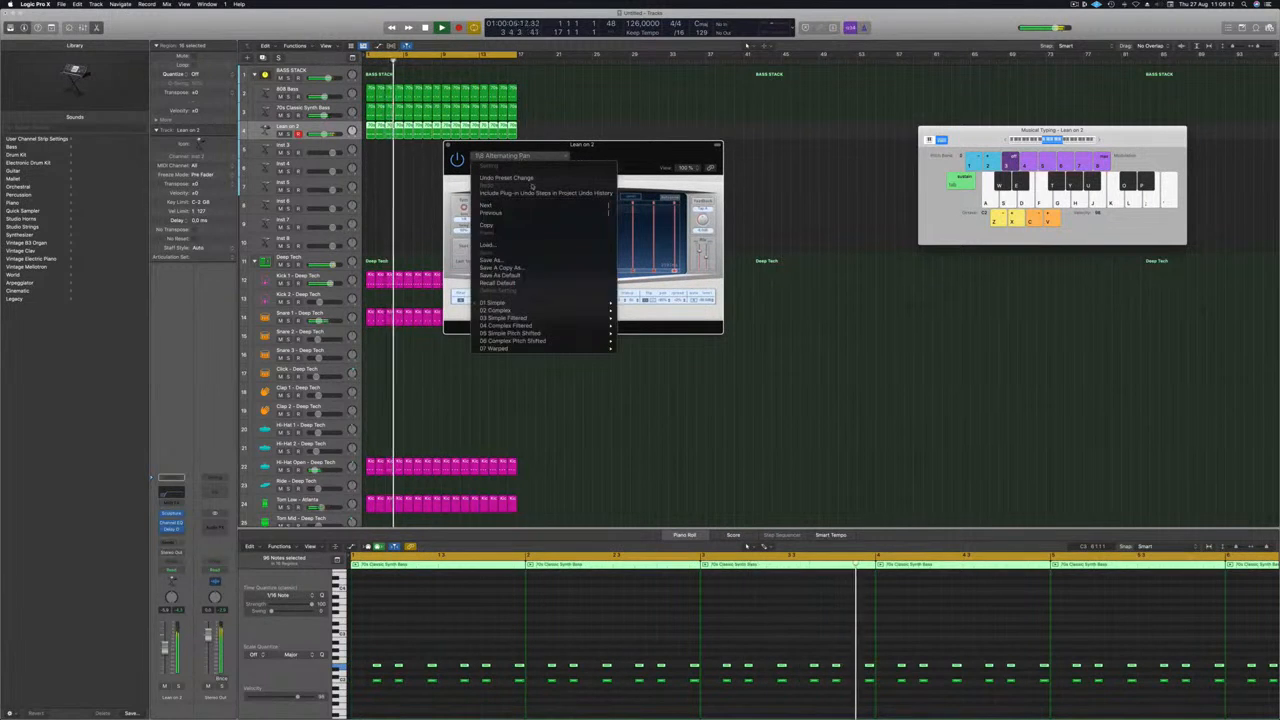
mouse_move(537, 312)
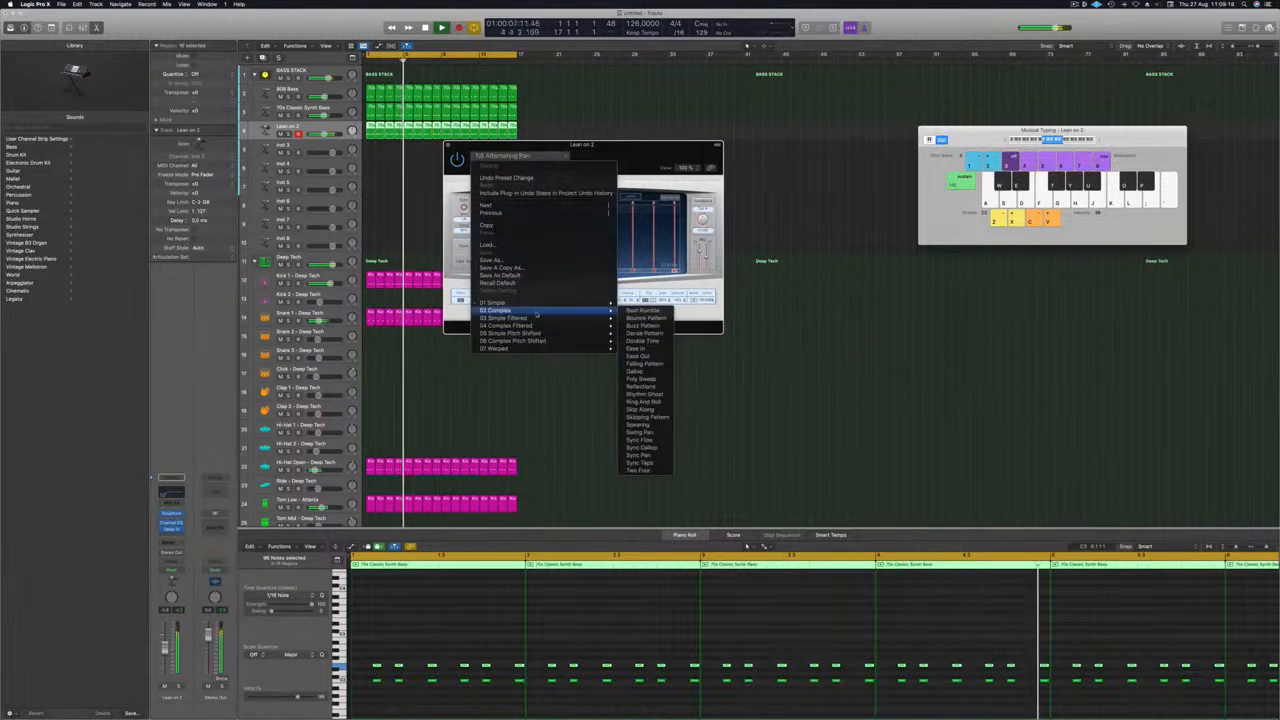
click(632, 311)
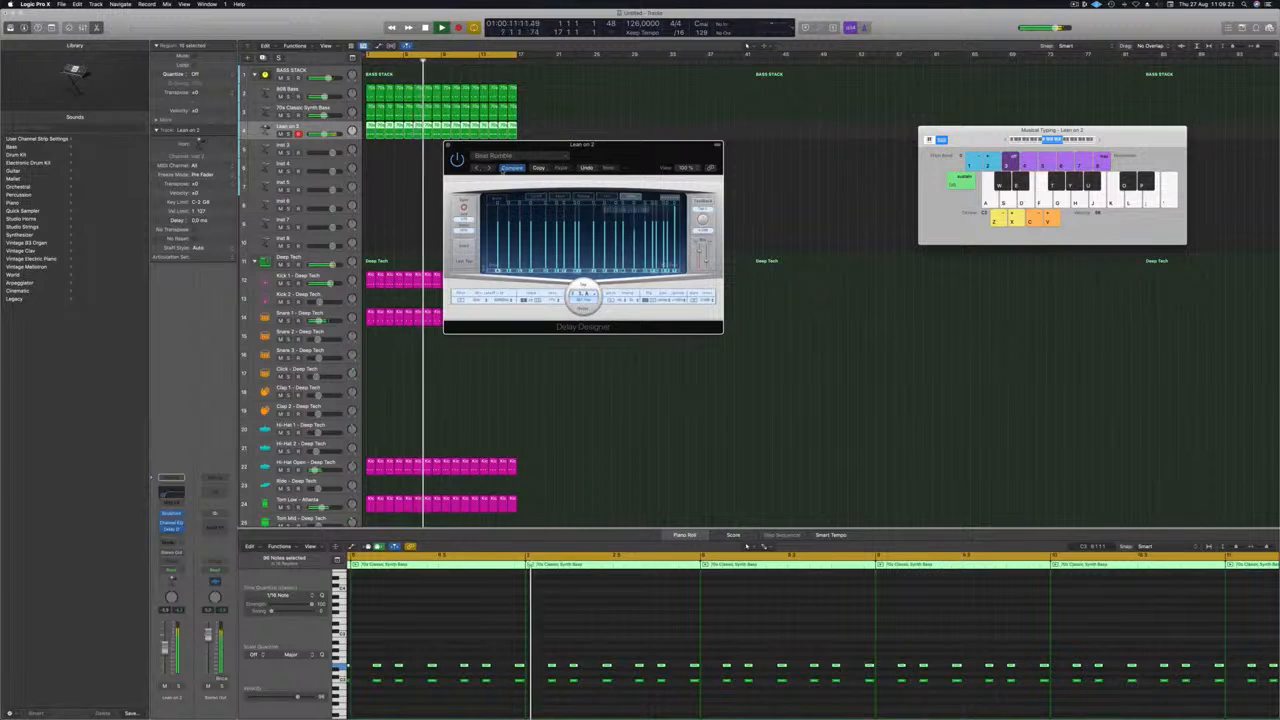
click(488, 167)
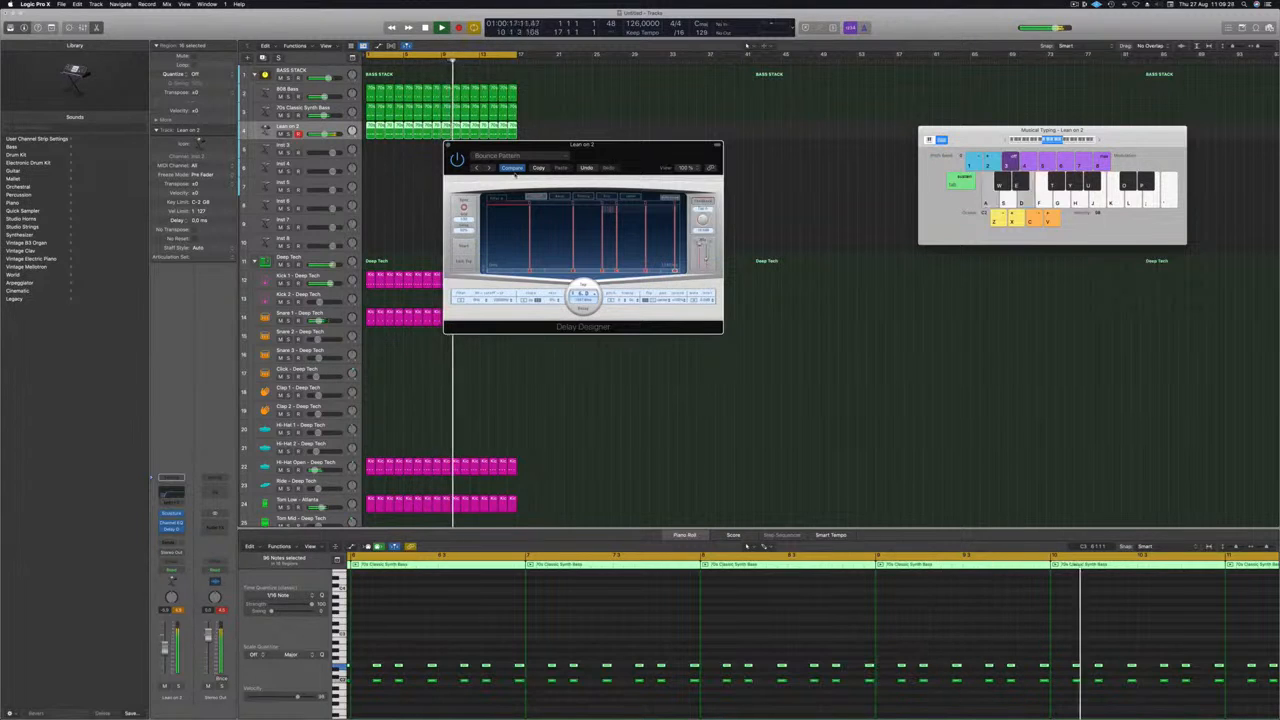
click(488, 167)
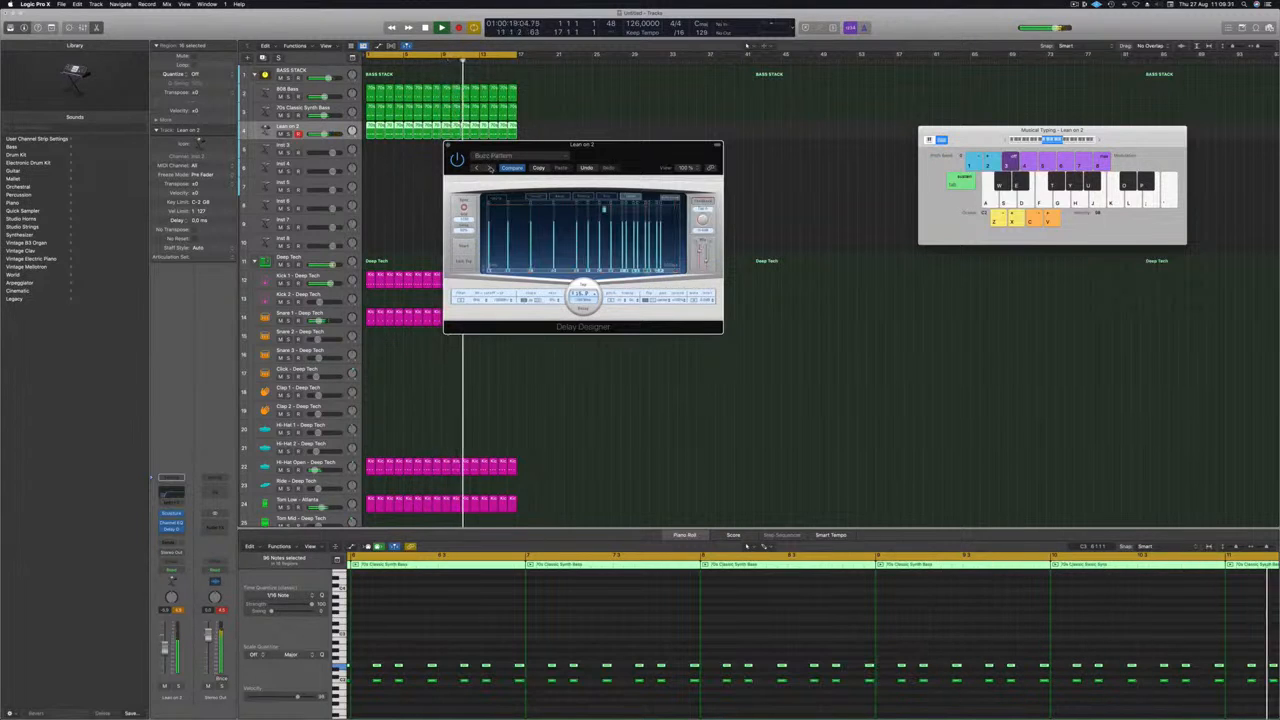
click(488, 167)
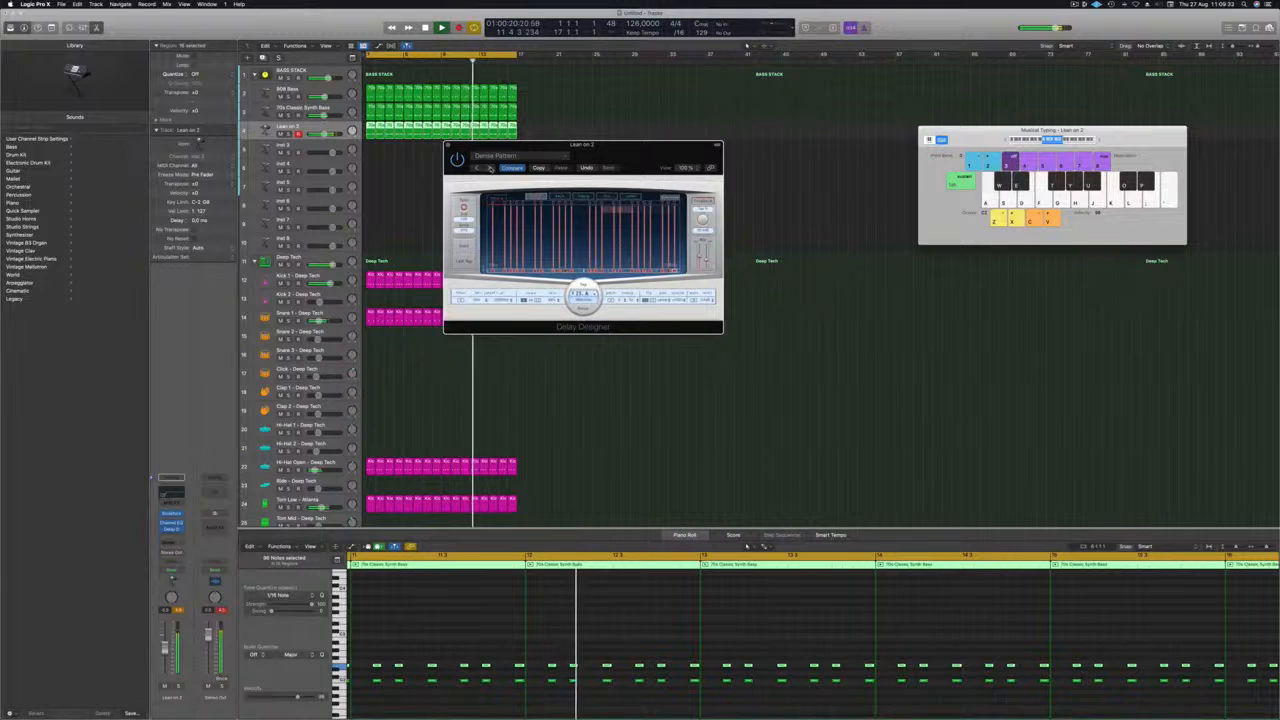
click(490, 168)
mouse_move(626, 157)
mouse_down()
mouse_move(655, 171)
mouse_move(622, 163)
mouse_up()
click(518, 183)
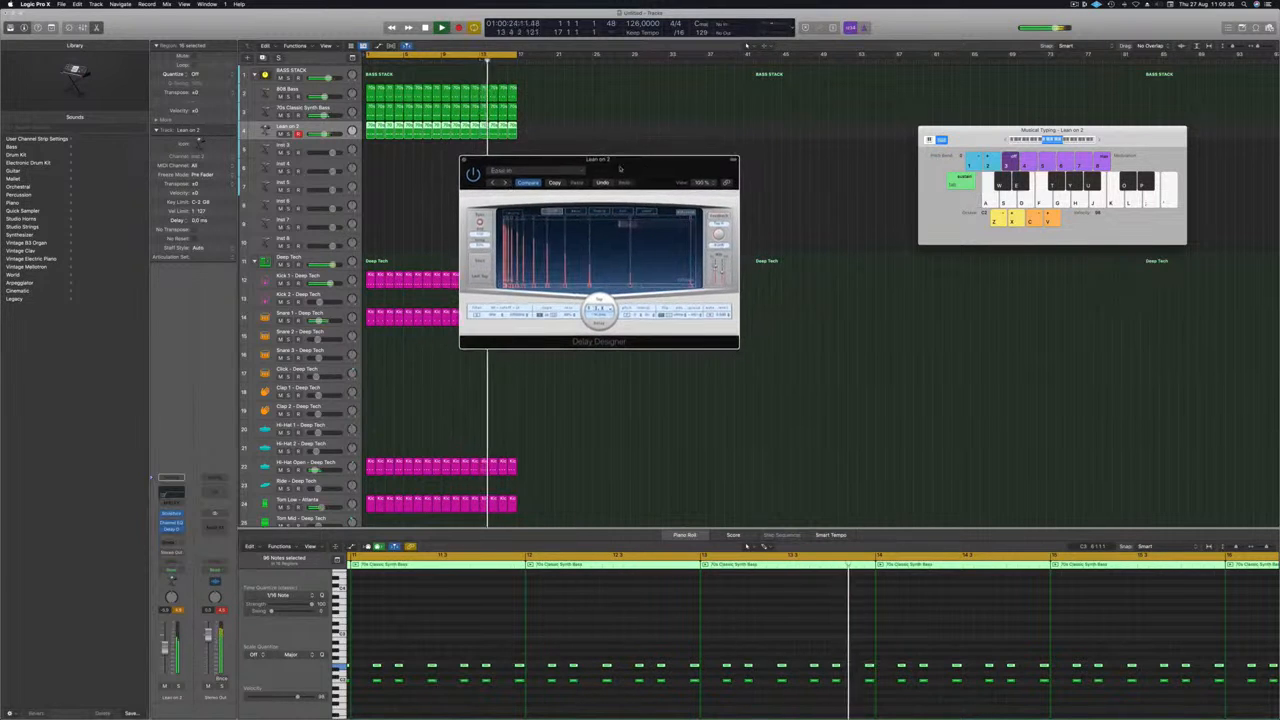
Step: Load Delay Designer's 1/8 Dotted Filter Pan preset from Simple Filtered, lower its wet level, and replay the track from the start
click(529, 171)
mouse_move(568, 342)
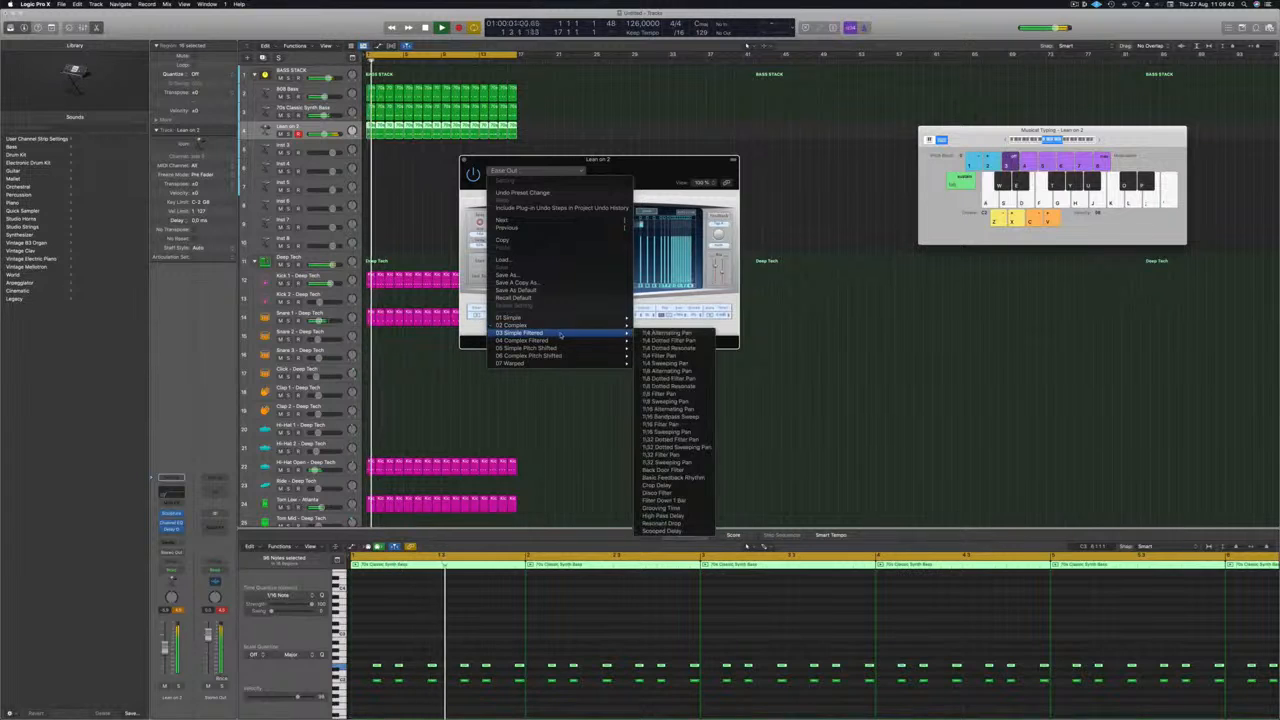
click(665, 378)
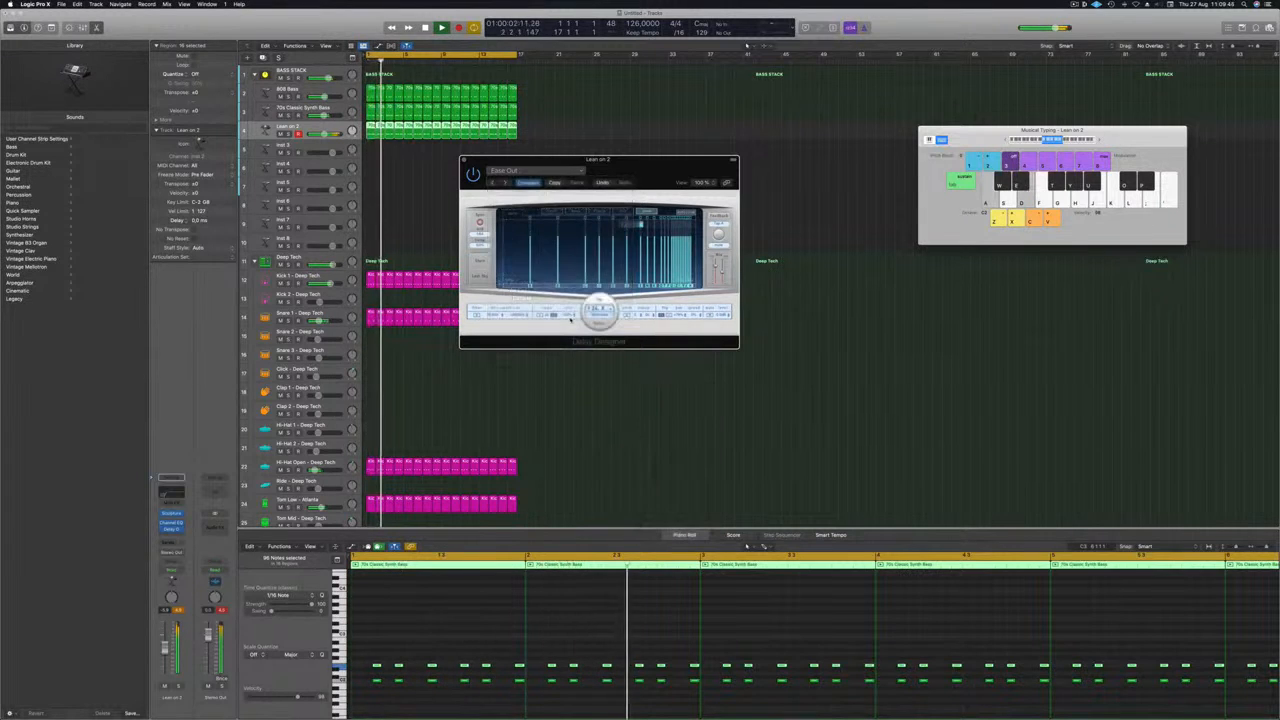
drag(630, 164, 648, 174)
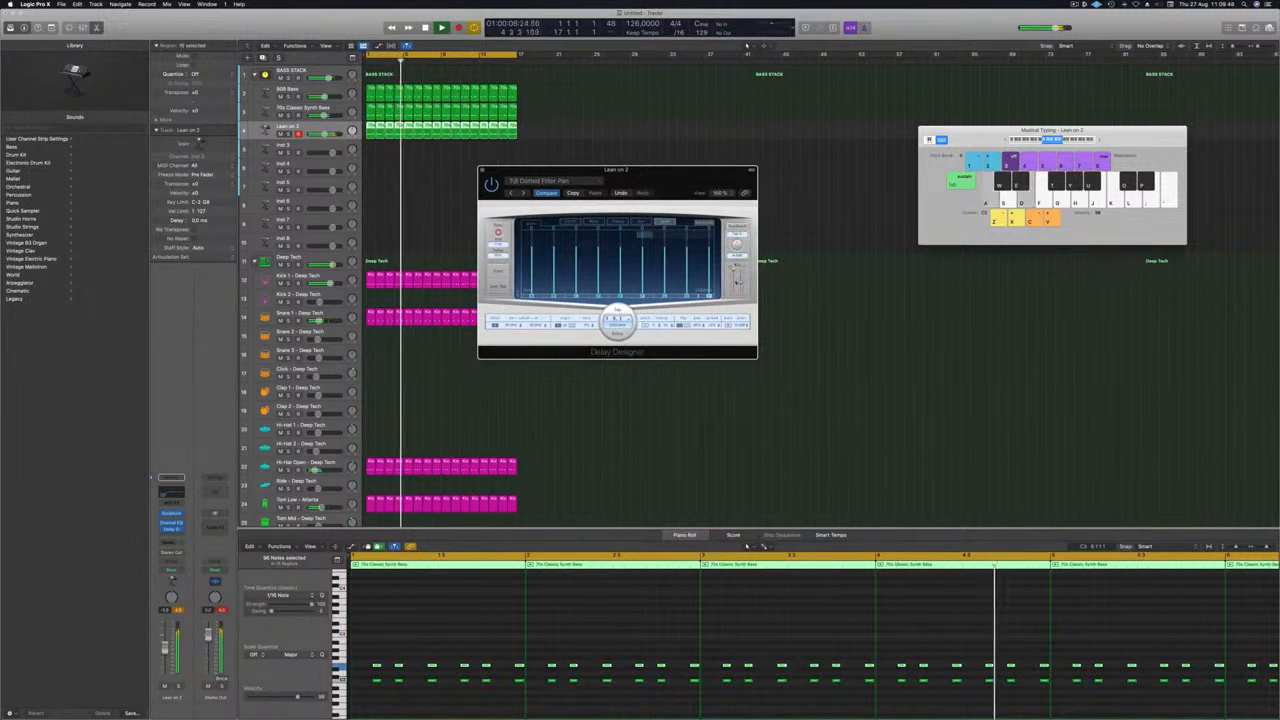
drag(740, 281, 741, 287)
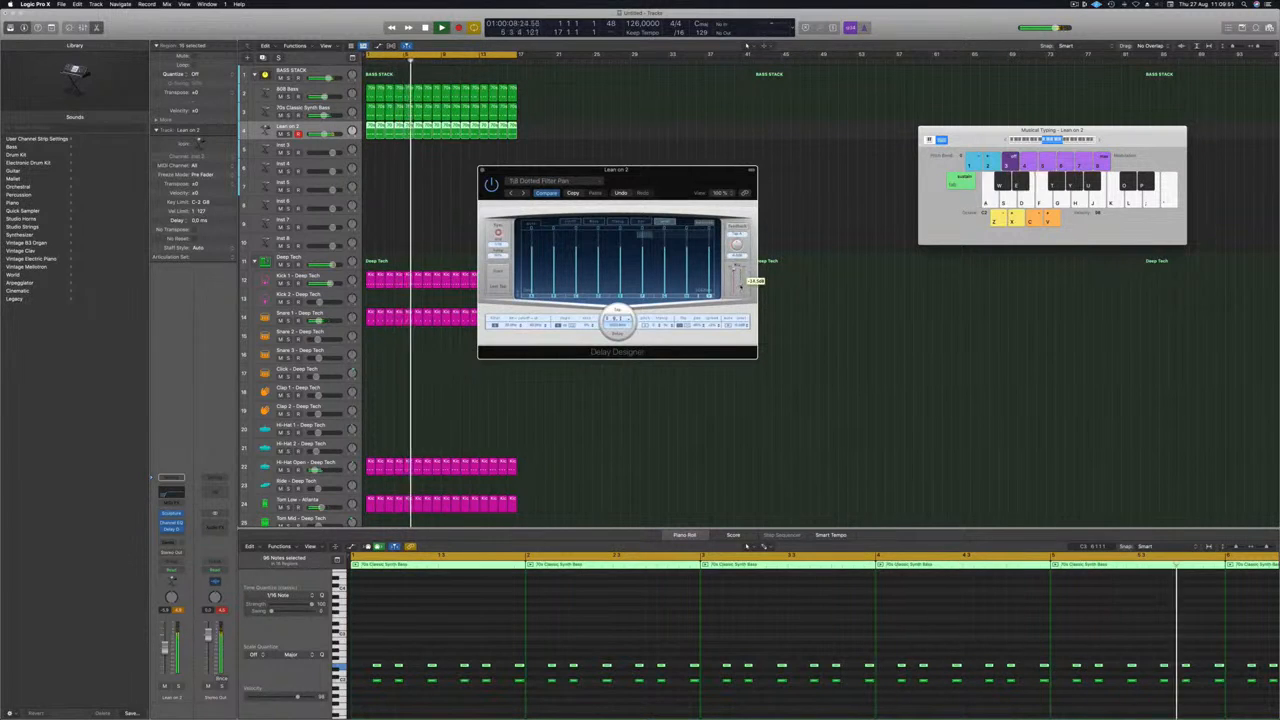
drag(628, 176, 632, 179)
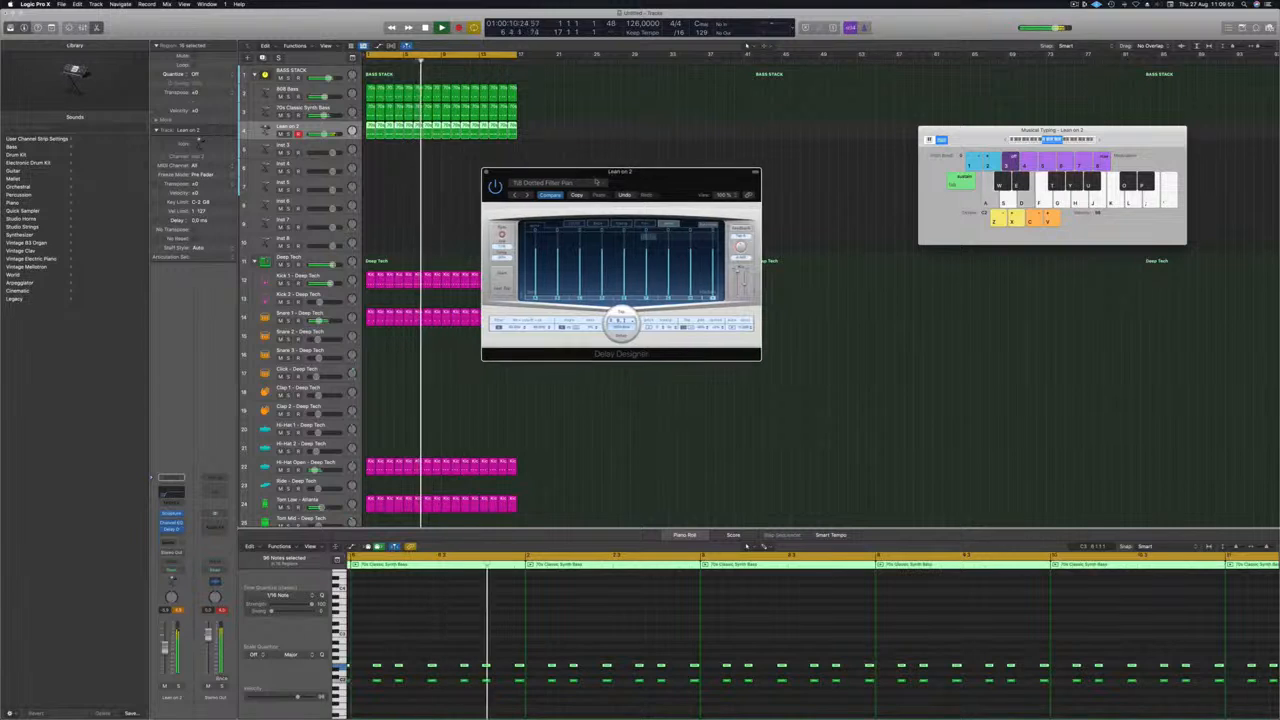
click(487, 172)
key(Return)
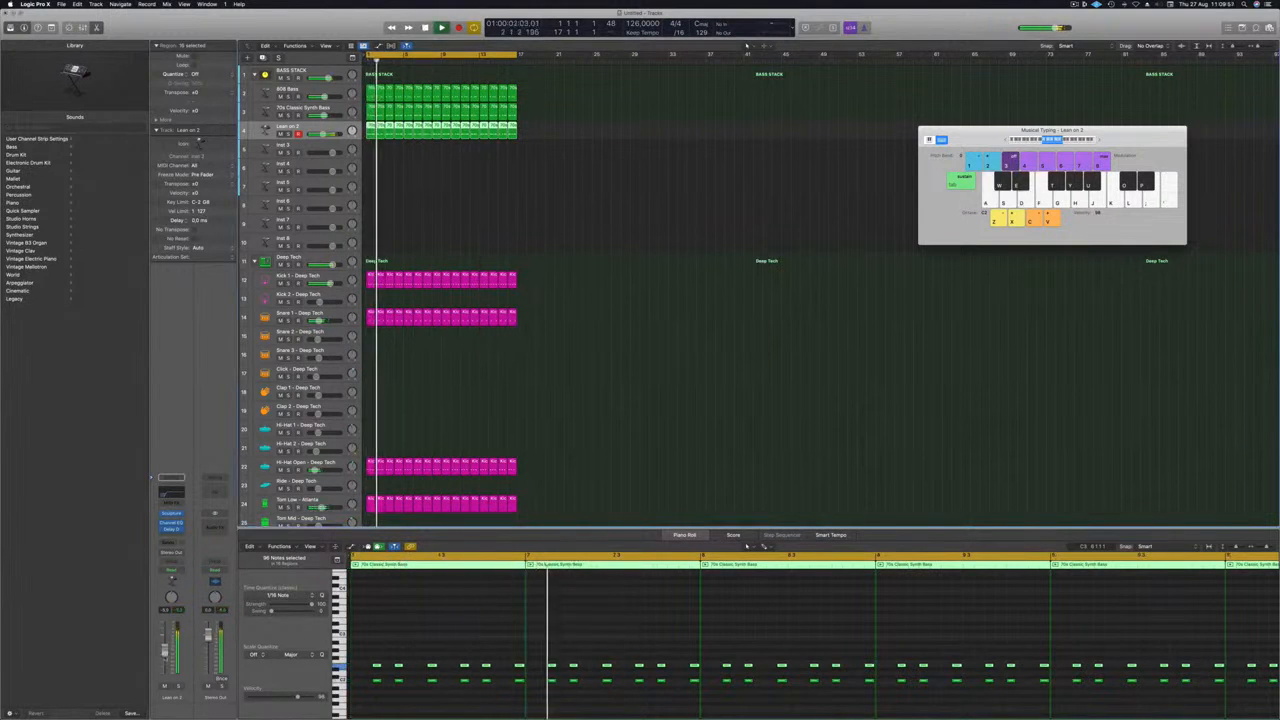
Step: Insert a stereo Compressor on the Lean on 2 track and move it ahead of the Channel EQ and Delay Designer
click(176, 533)
mouse_move(180, 565)
click(238, 565)
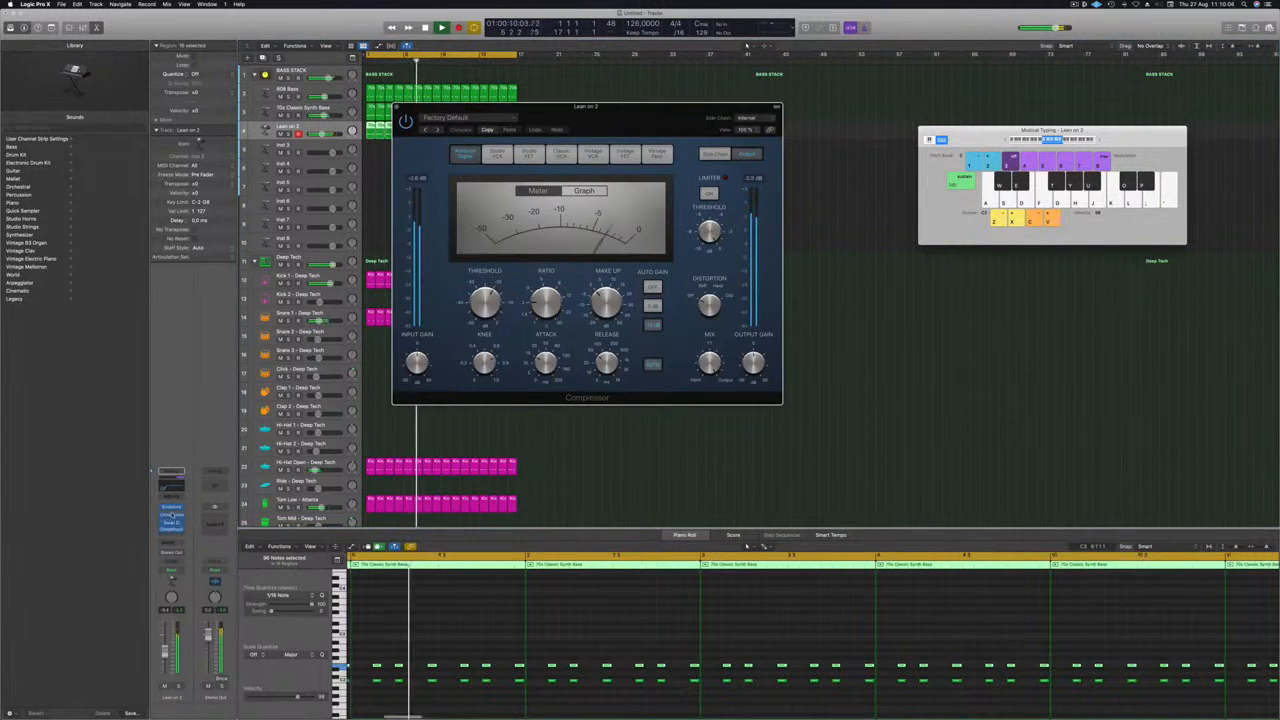
drag(172, 515, 173, 516)
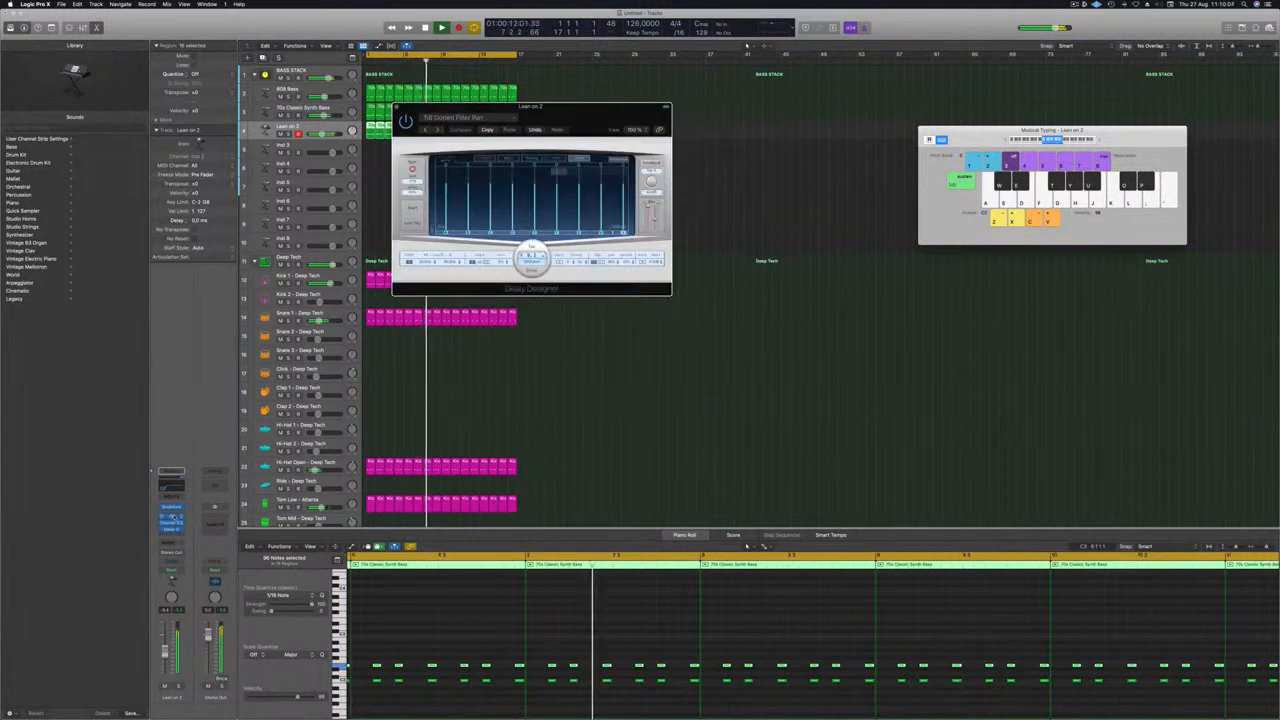
Step: Adjust the release of the first Compressor on the Lean on 2 track during playback
drag(636, 129, 651, 129)
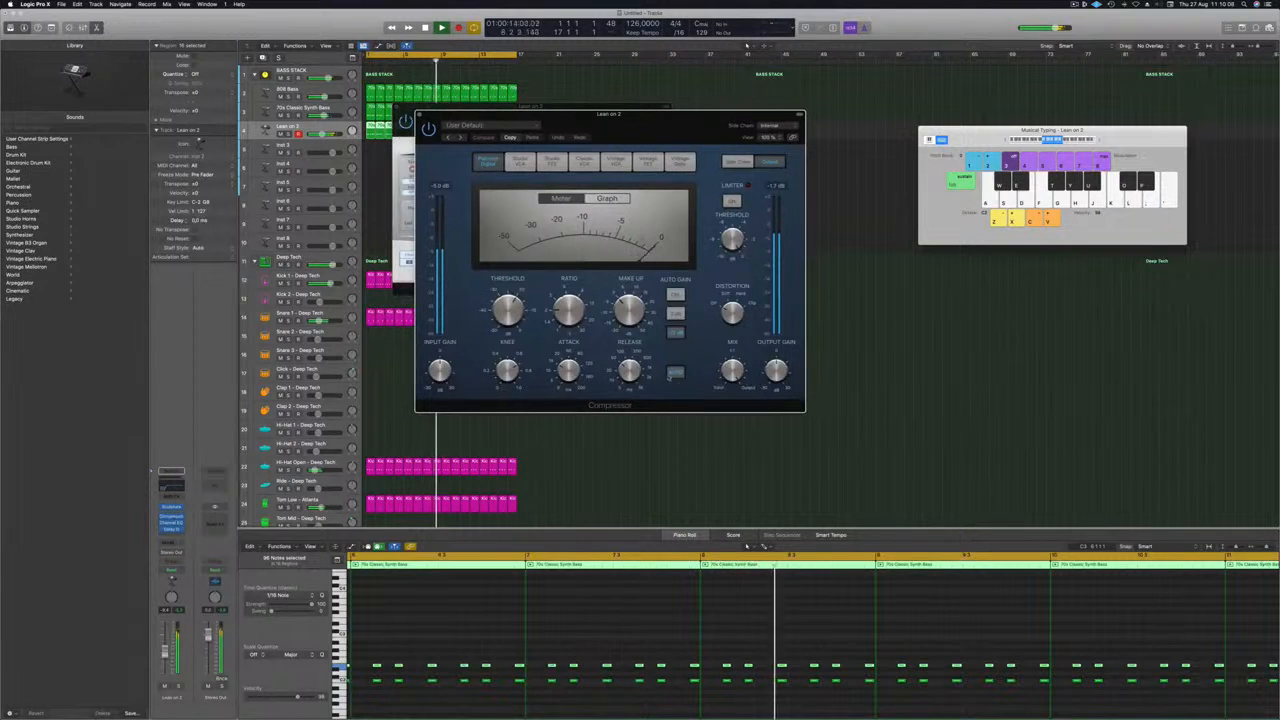
drag(629, 371, 627, 398)
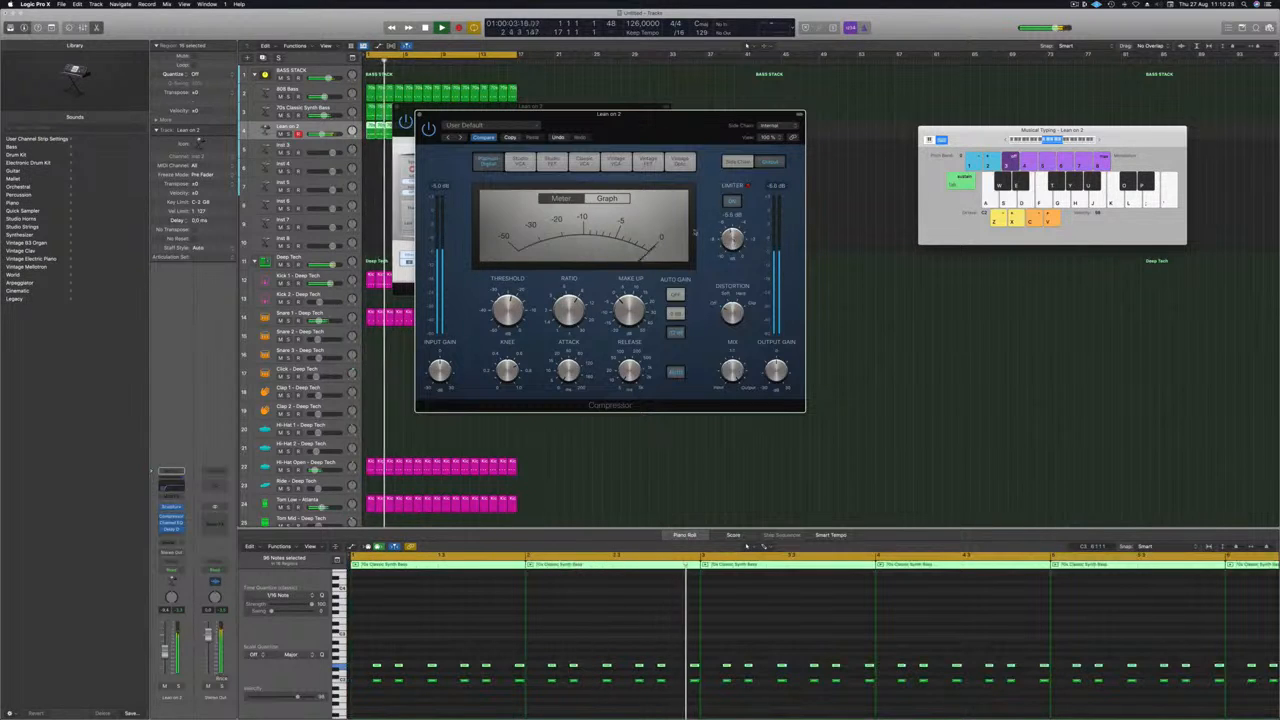
drag(656, 114, 710, 118)
key(space)
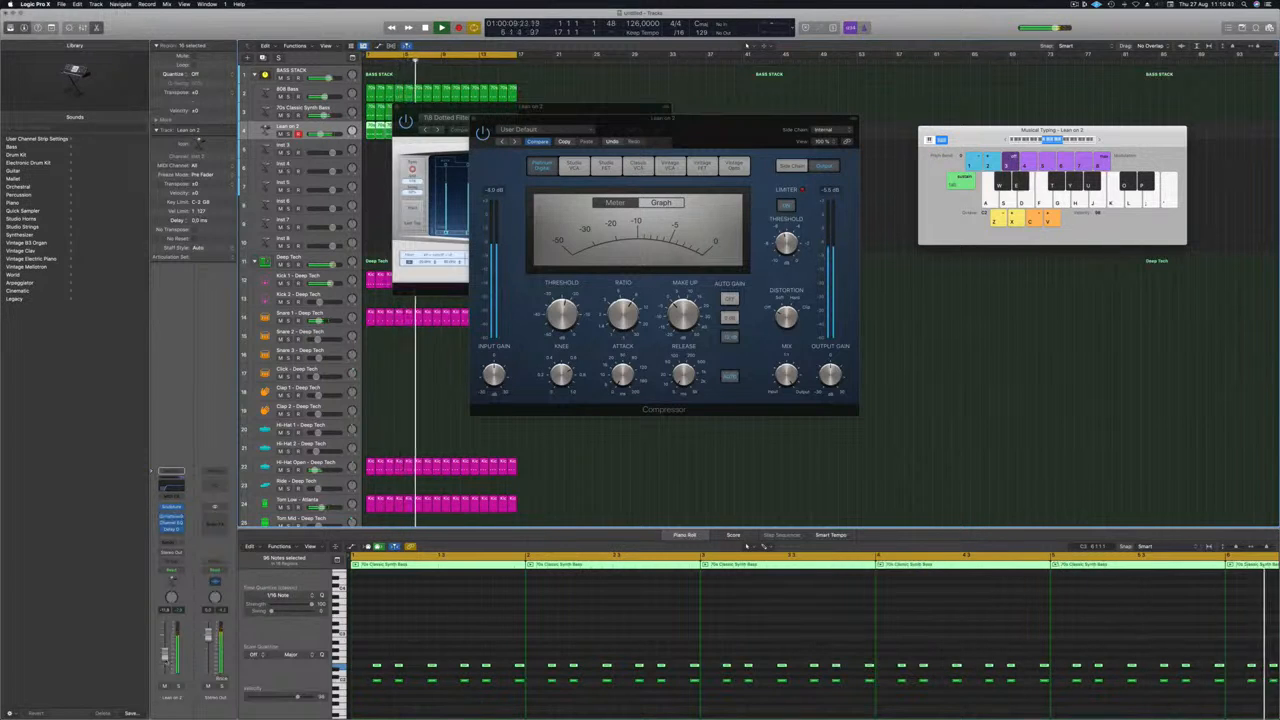
Step: Insert a second Compressor after Delay Designer on Lean on 2 and set its side chain source to Inst 9
click(172, 524)
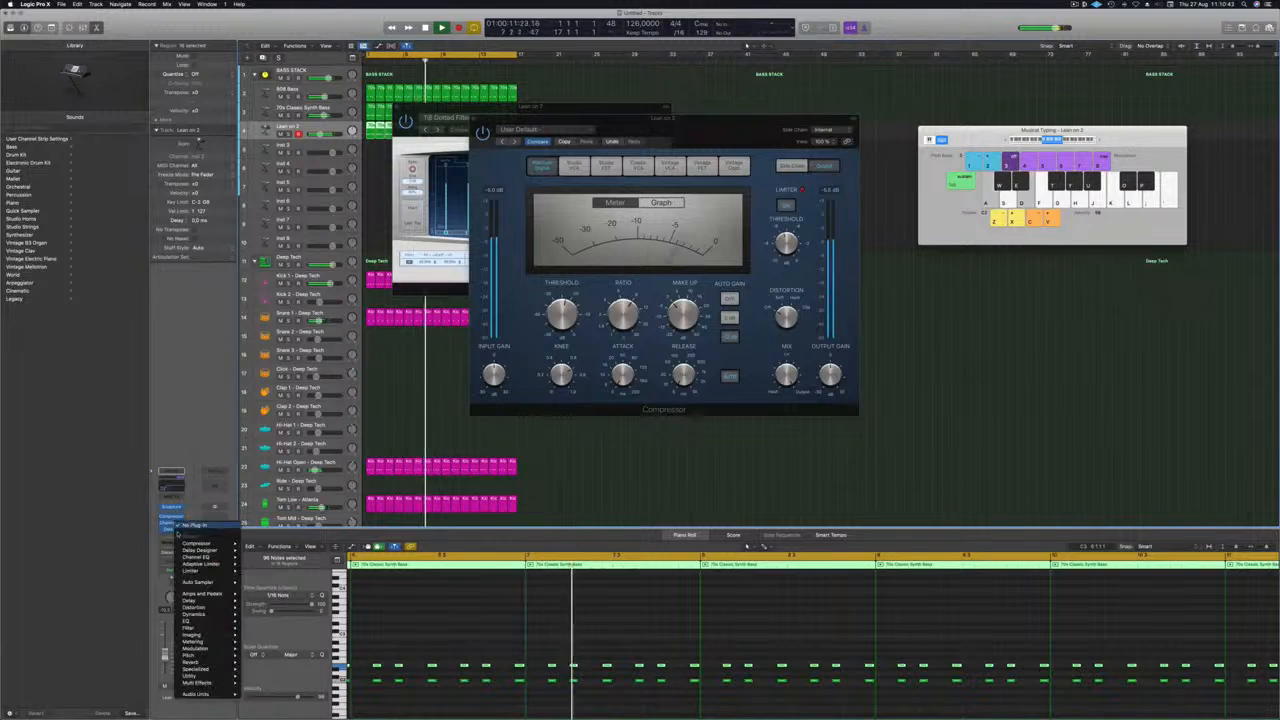
mouse_move(205, 543)
click(258, 543)
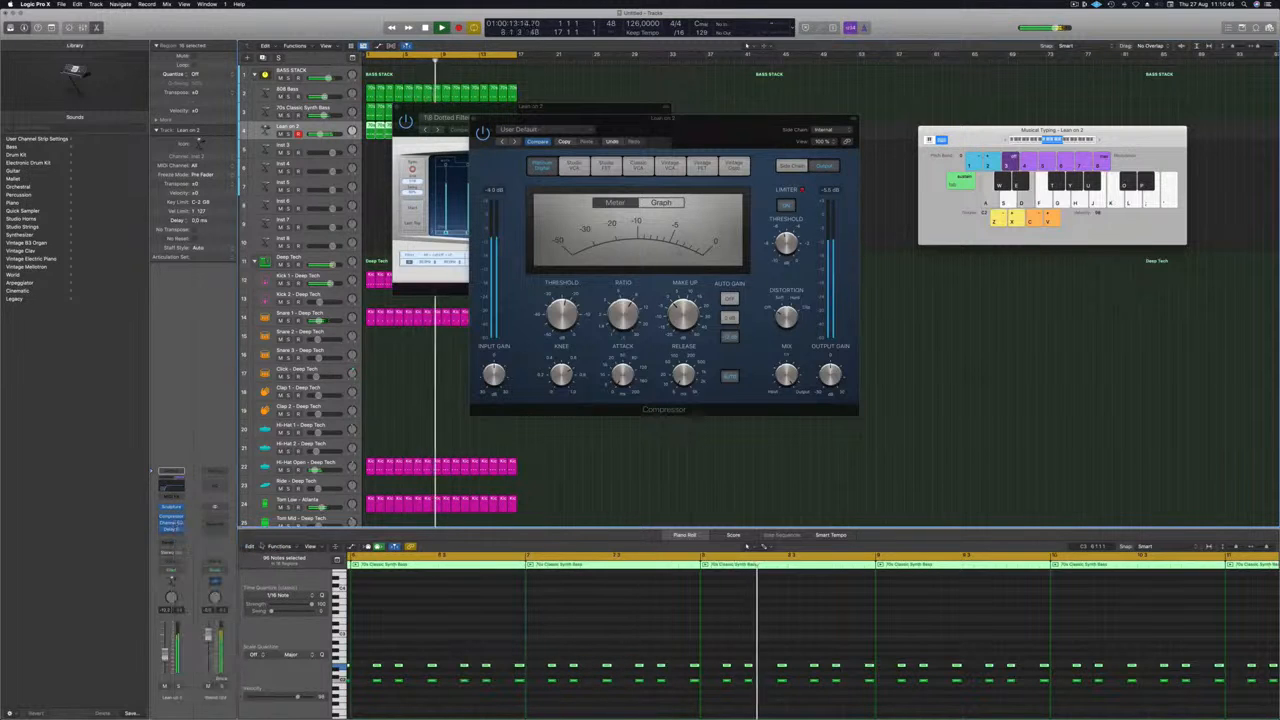
click(789, 135)
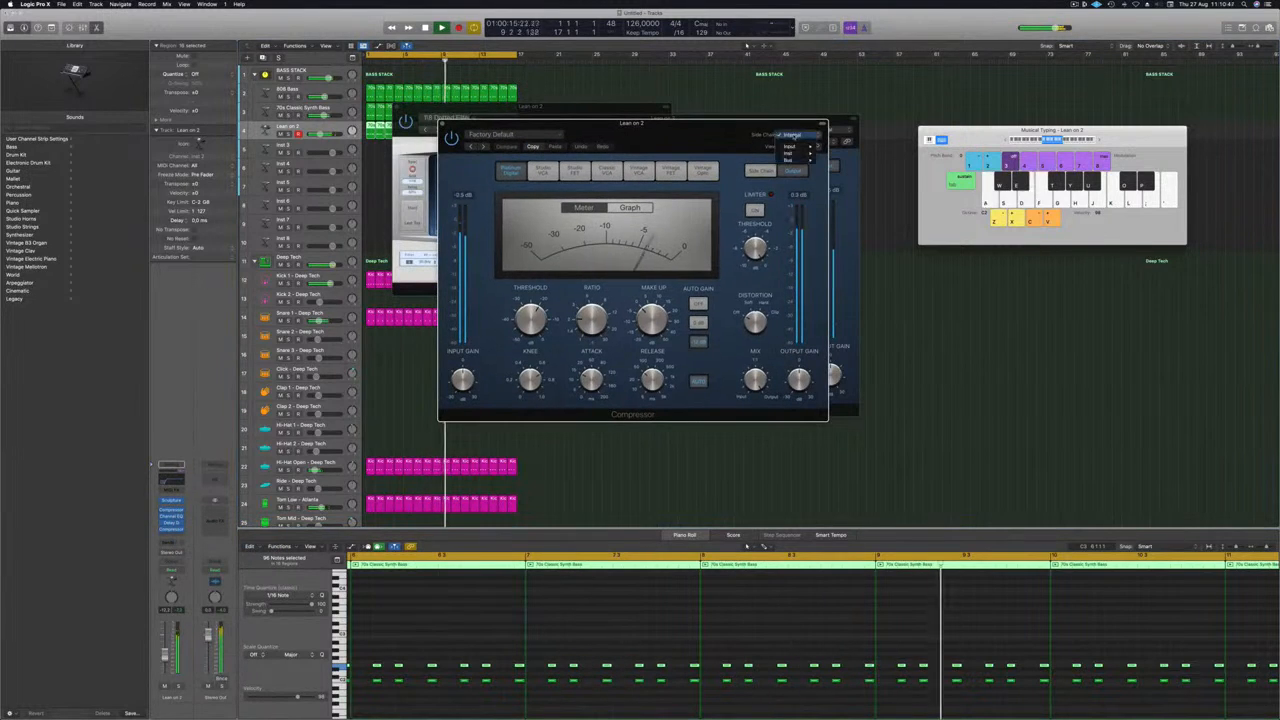
mouse_move(789, 153)
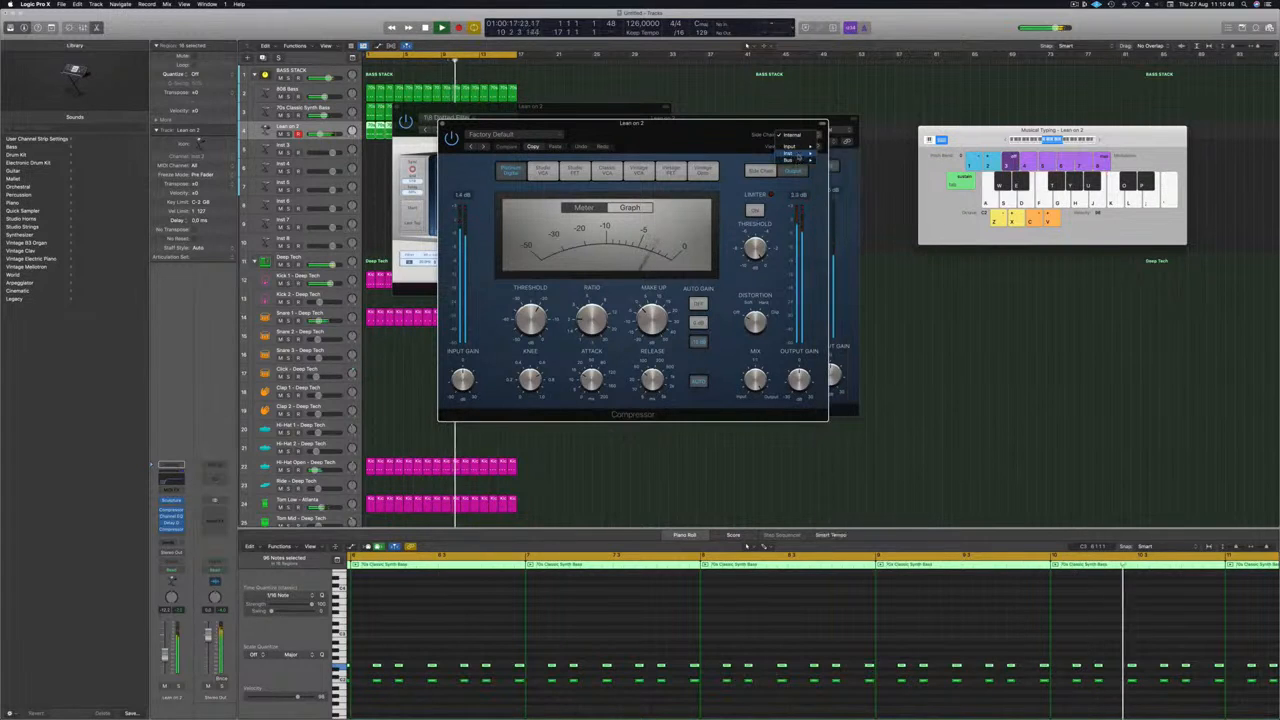
click(856, 201)
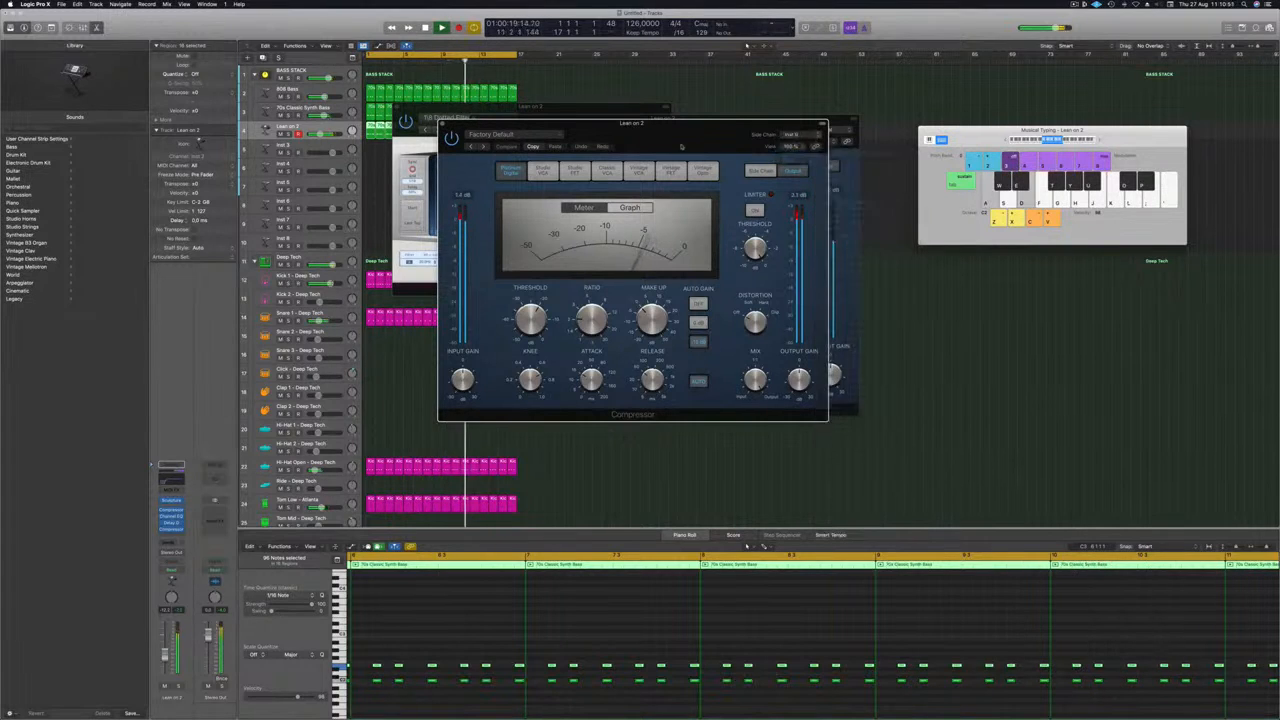
Step: Audition circuit types such as Vintage VCA and Vintage FET on the side-chained Compressor, settle on Vintage Opto, and check Lean on 2 in solo
drag(681, 124, 720, 120)
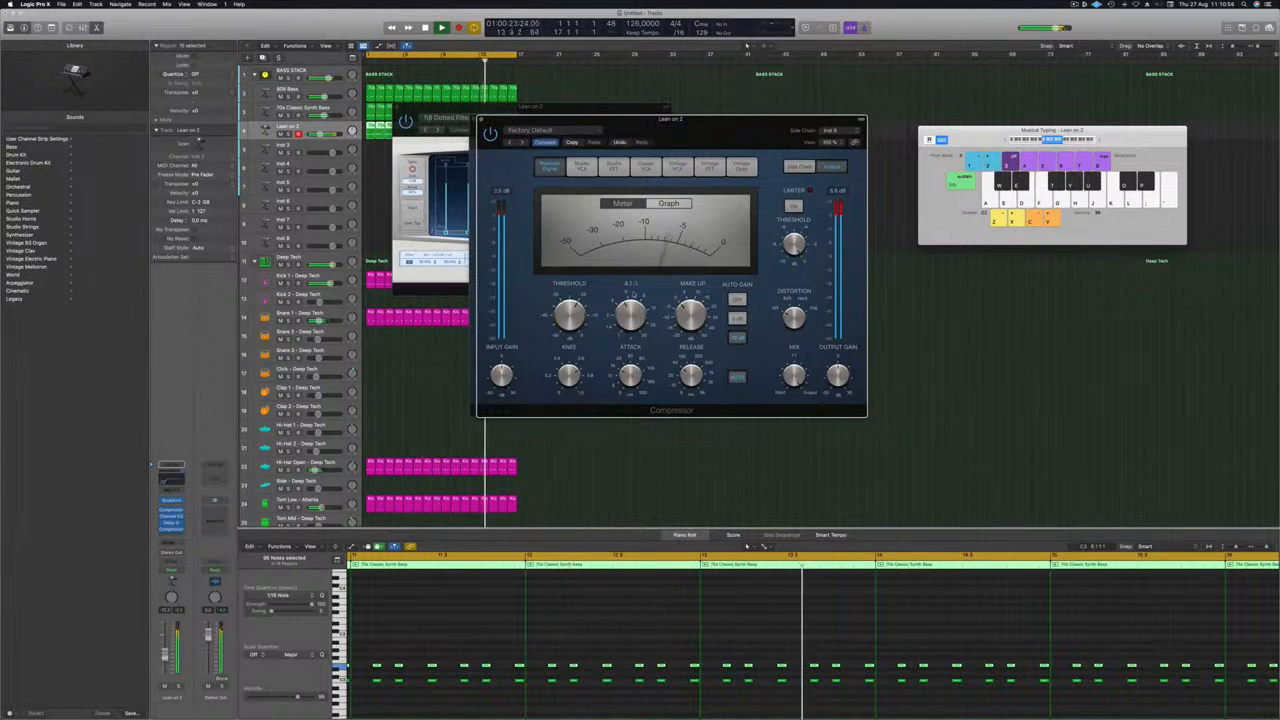
click(678, 167)
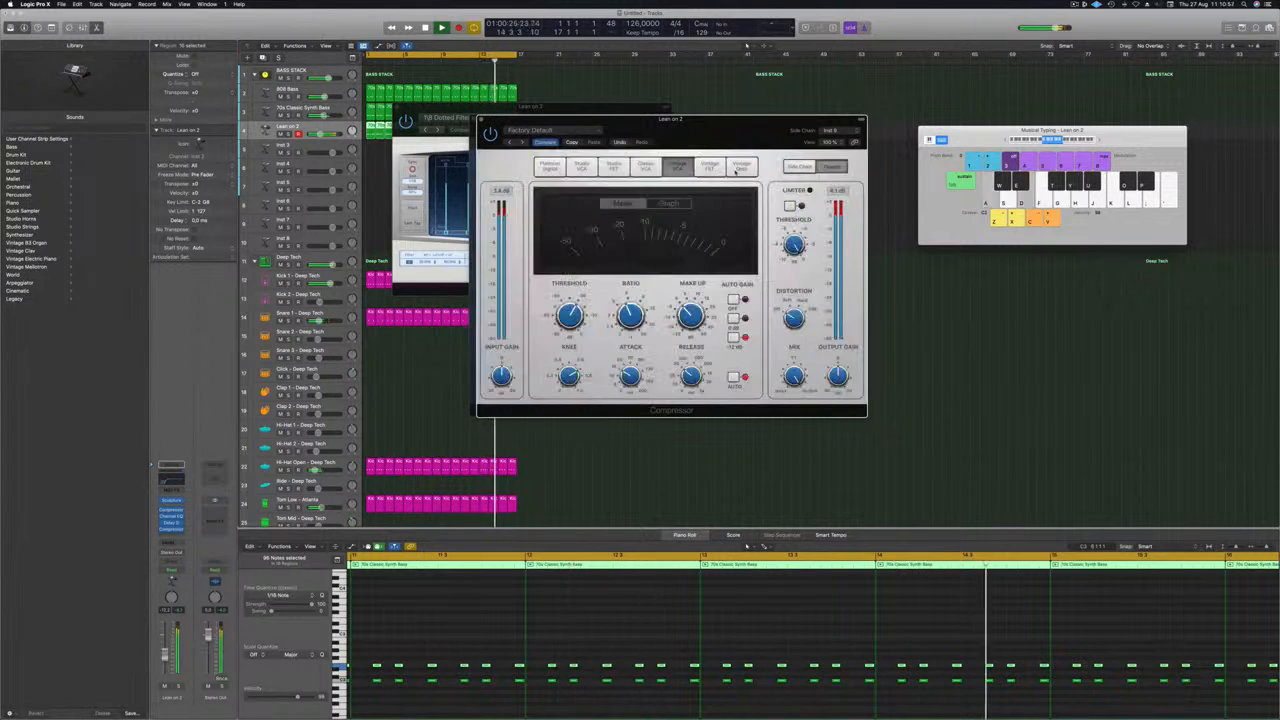
click(738, 171)
click(710, 168)
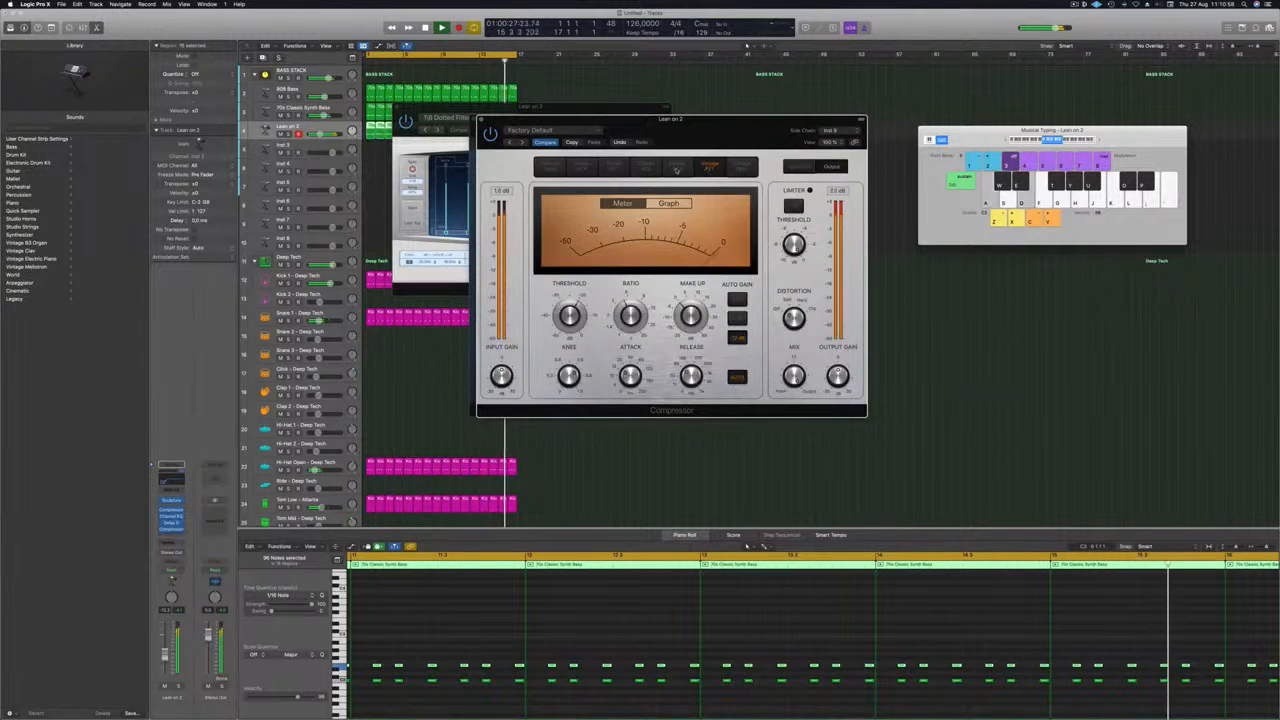
click(615, 168)
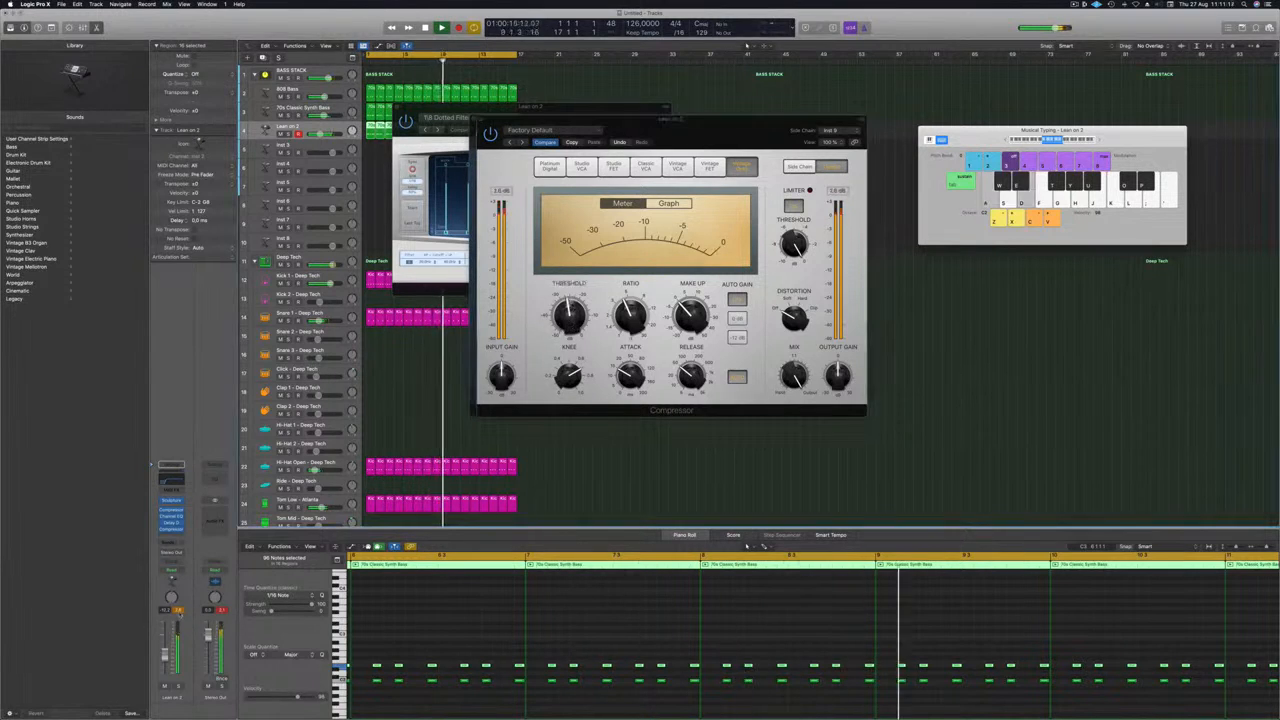
key(s)
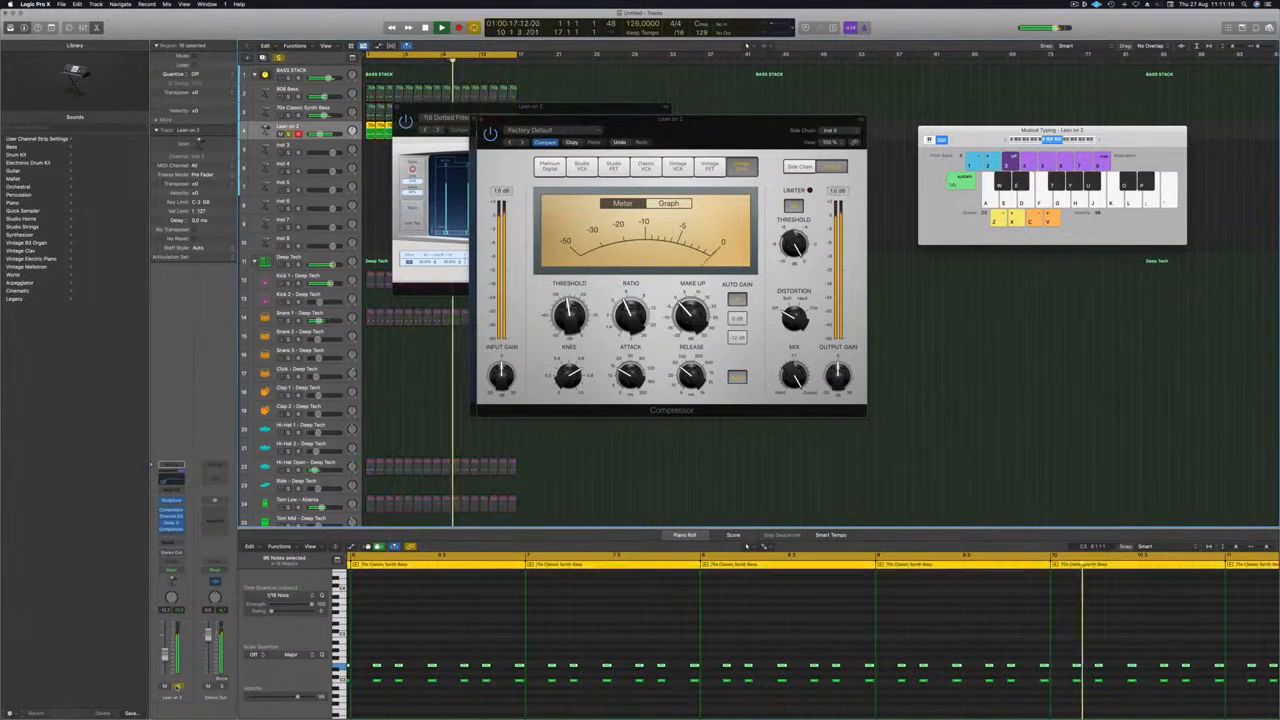
key(s)
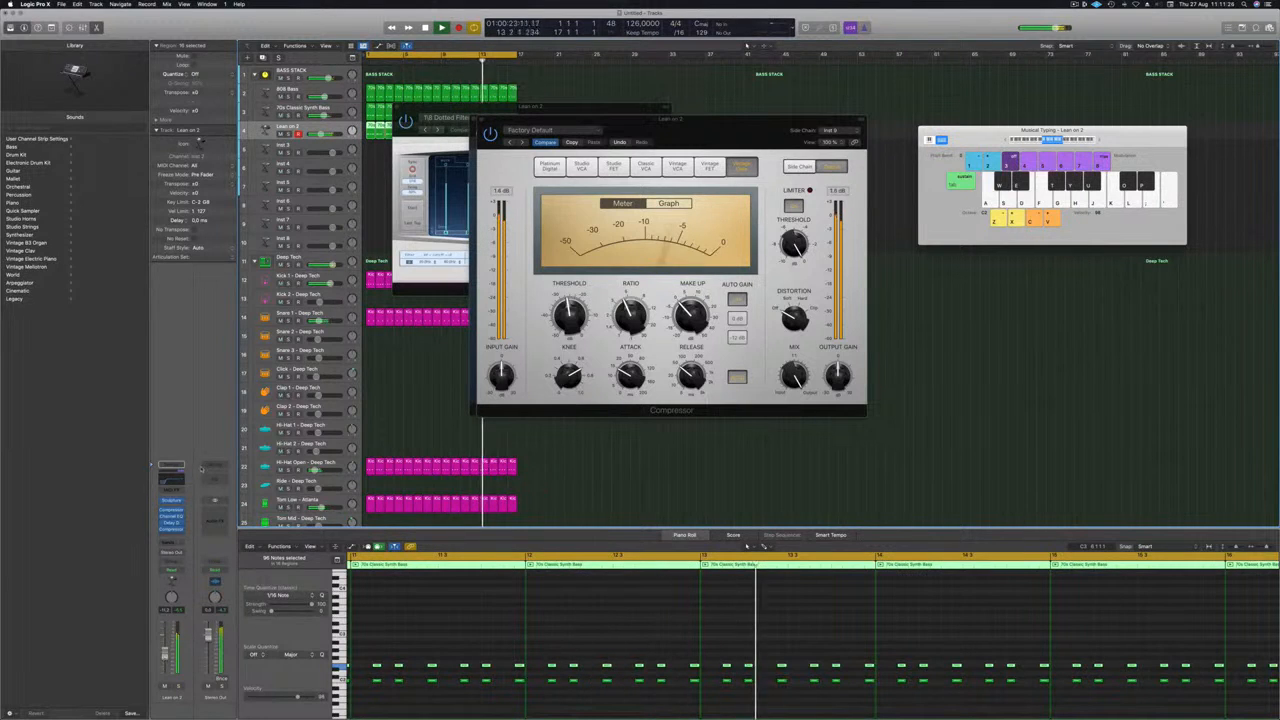
Step: Enable the high-cut band in Lean on 2's Channel EQ and set it to 1910 Hz with a 48 dB/Oct slope
click(175, 479)
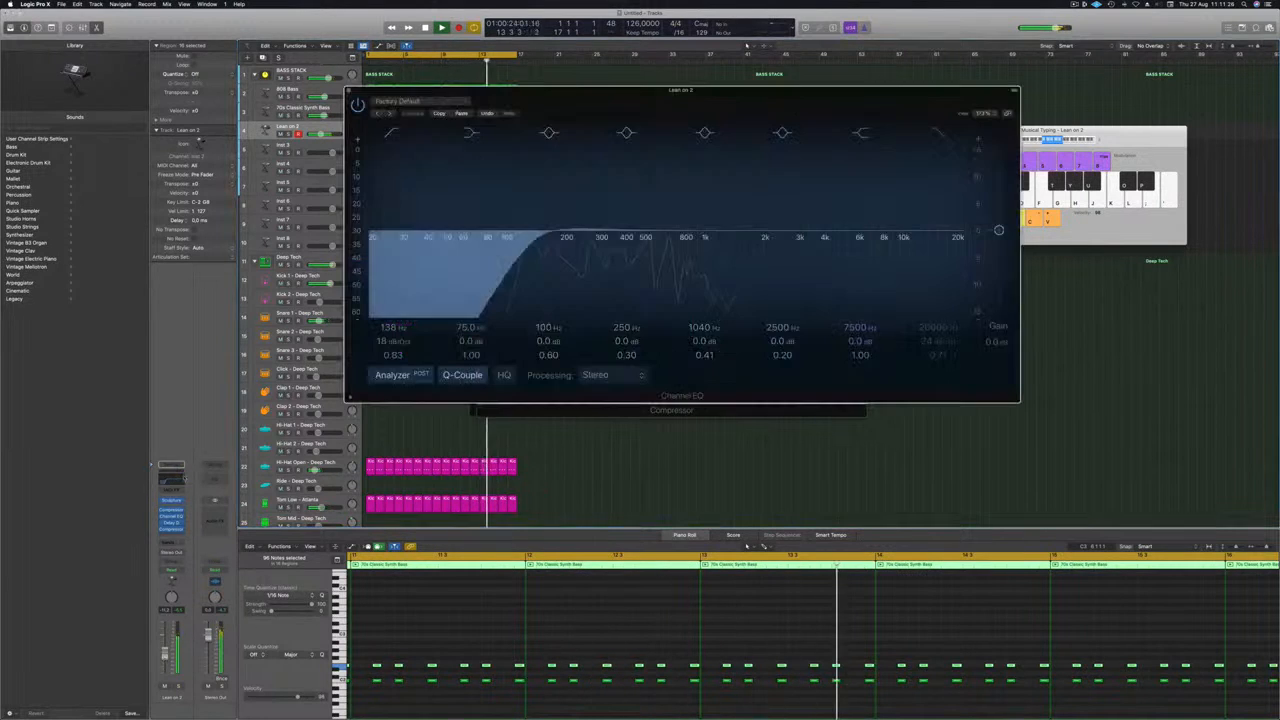
click(937, 133)
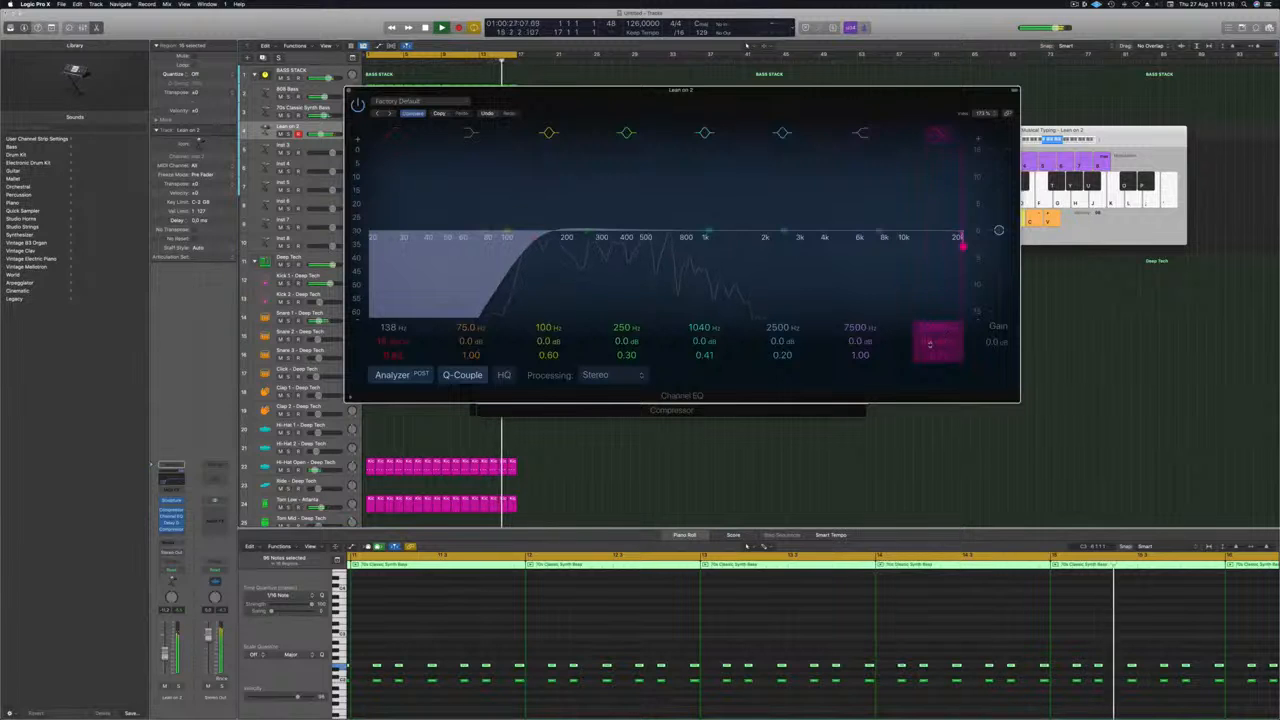
drag(962, 245, 755, 245)
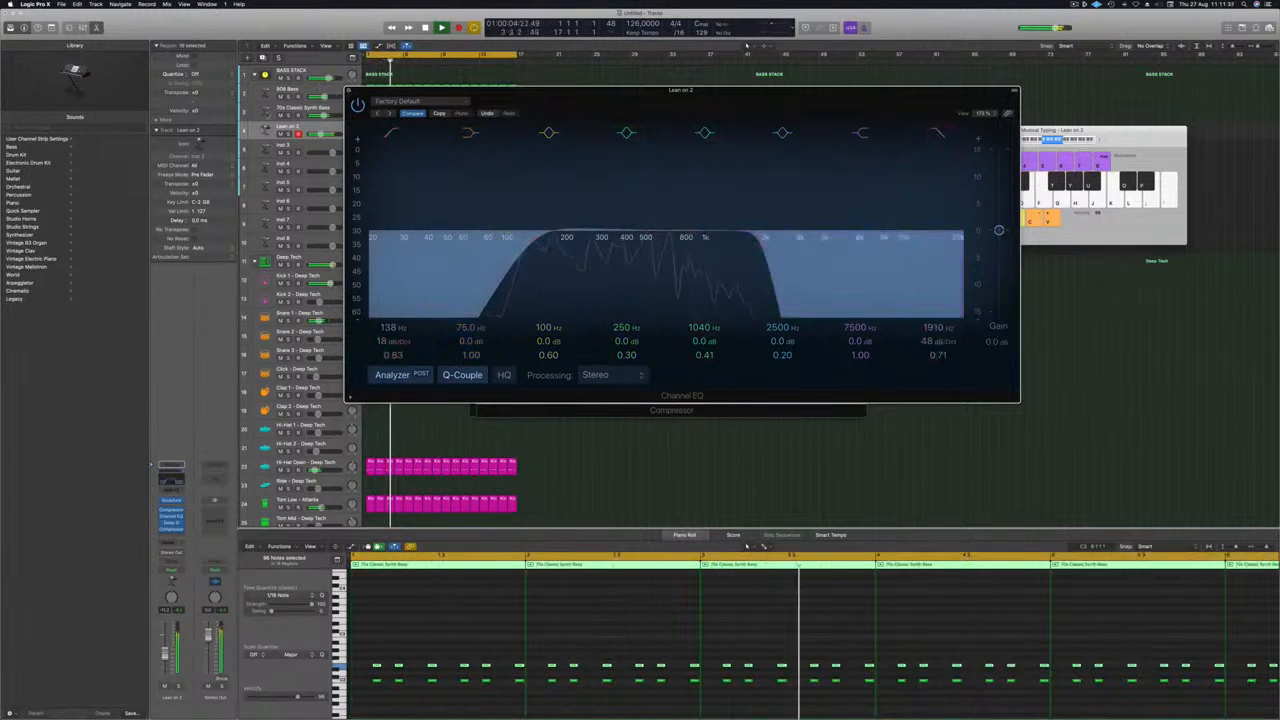
click(349, 91)
Step: Close the open Compressor and Delay Designer windows
drag(745, 126, 824, 117)
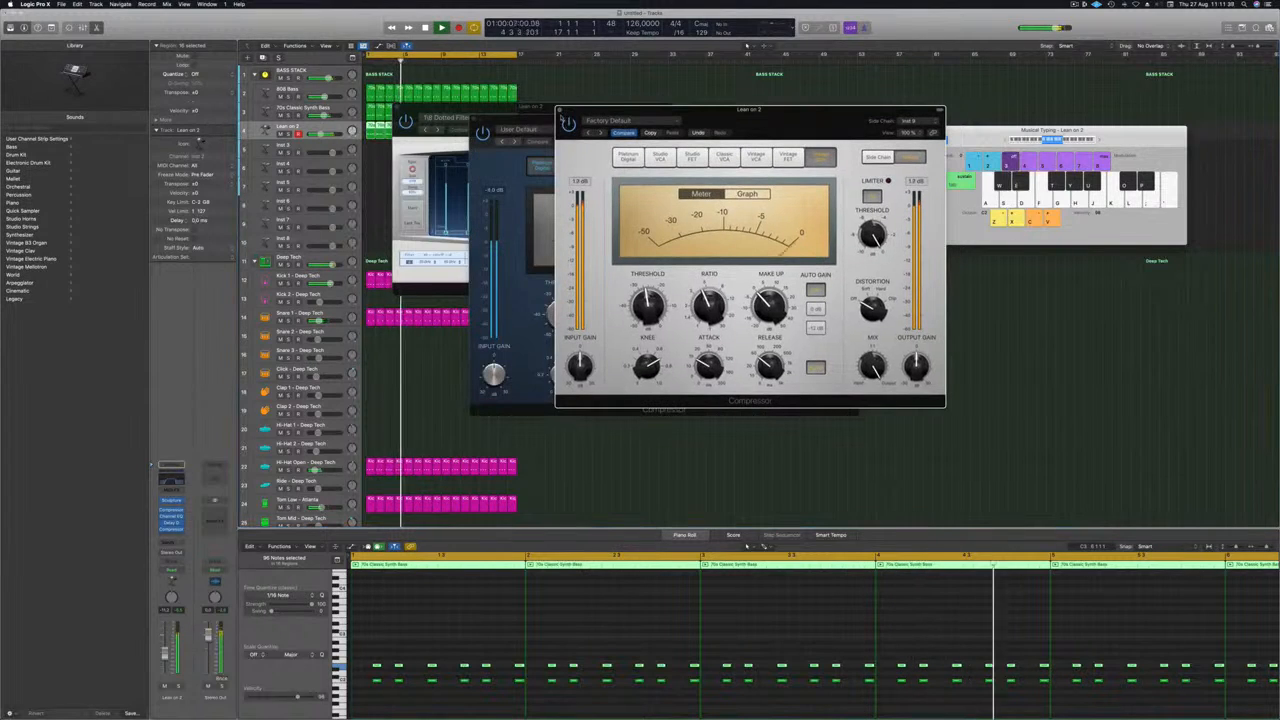
click(559, 109)
drag(528, 119, 633, 104)
click(514, 113)
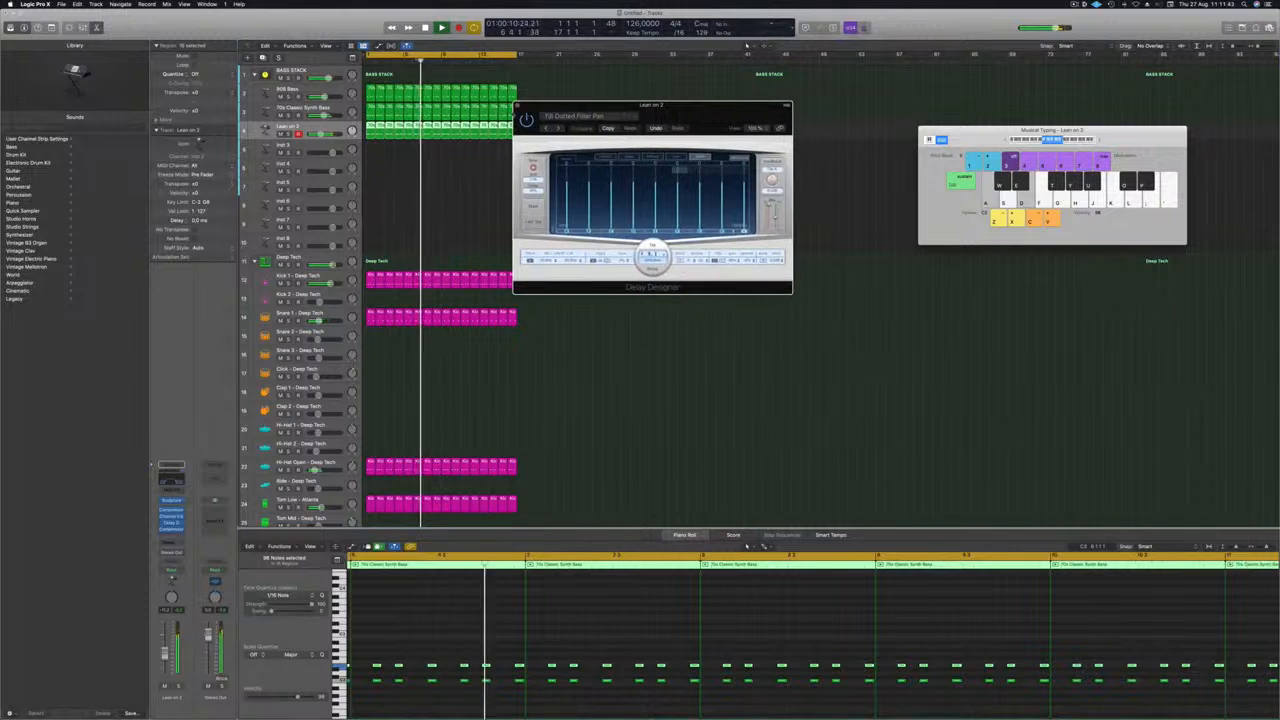
click(517, 105)
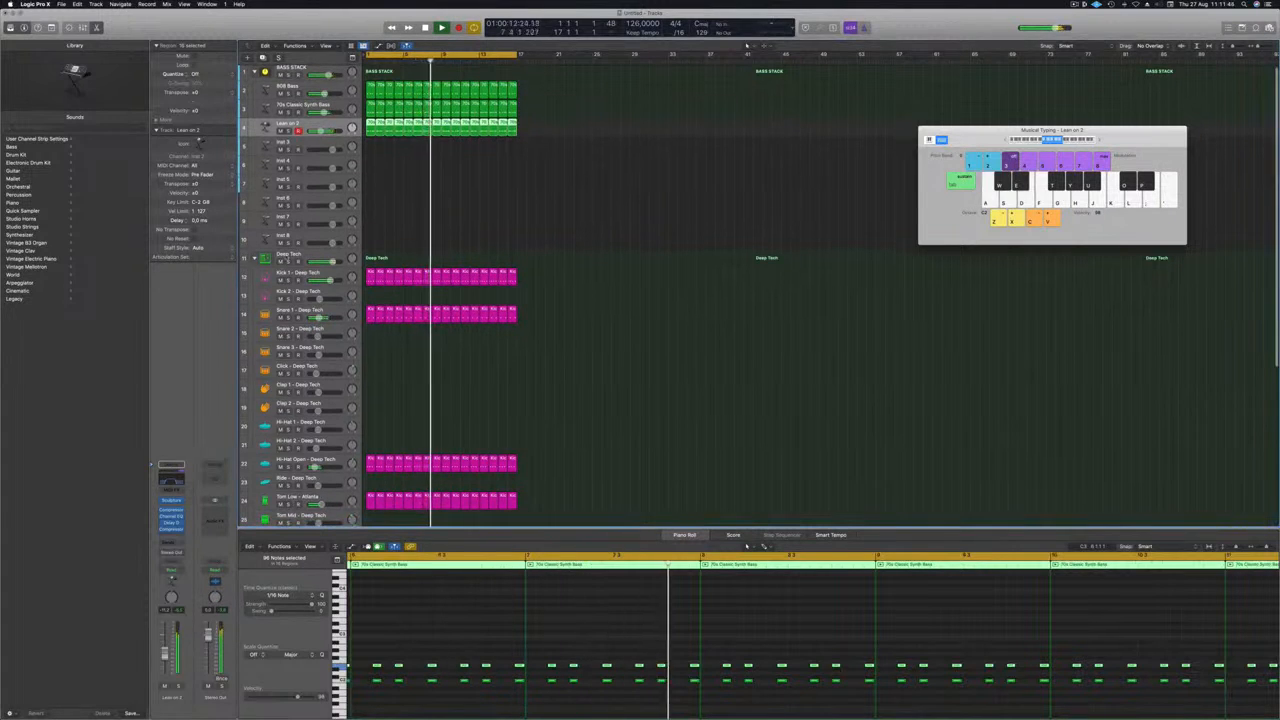
Step: Collapse the Deep Tech stack and expand the Found Sound drum kit stack
click(254, 259)
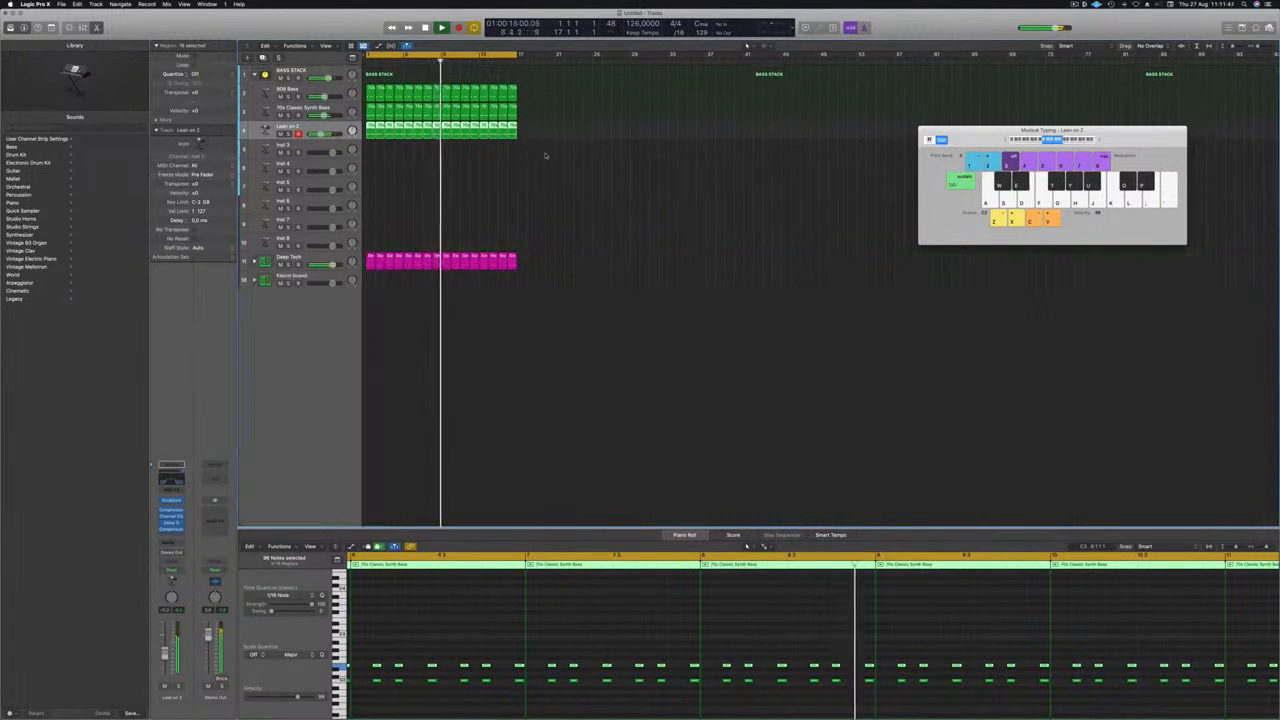
click(305, 277)
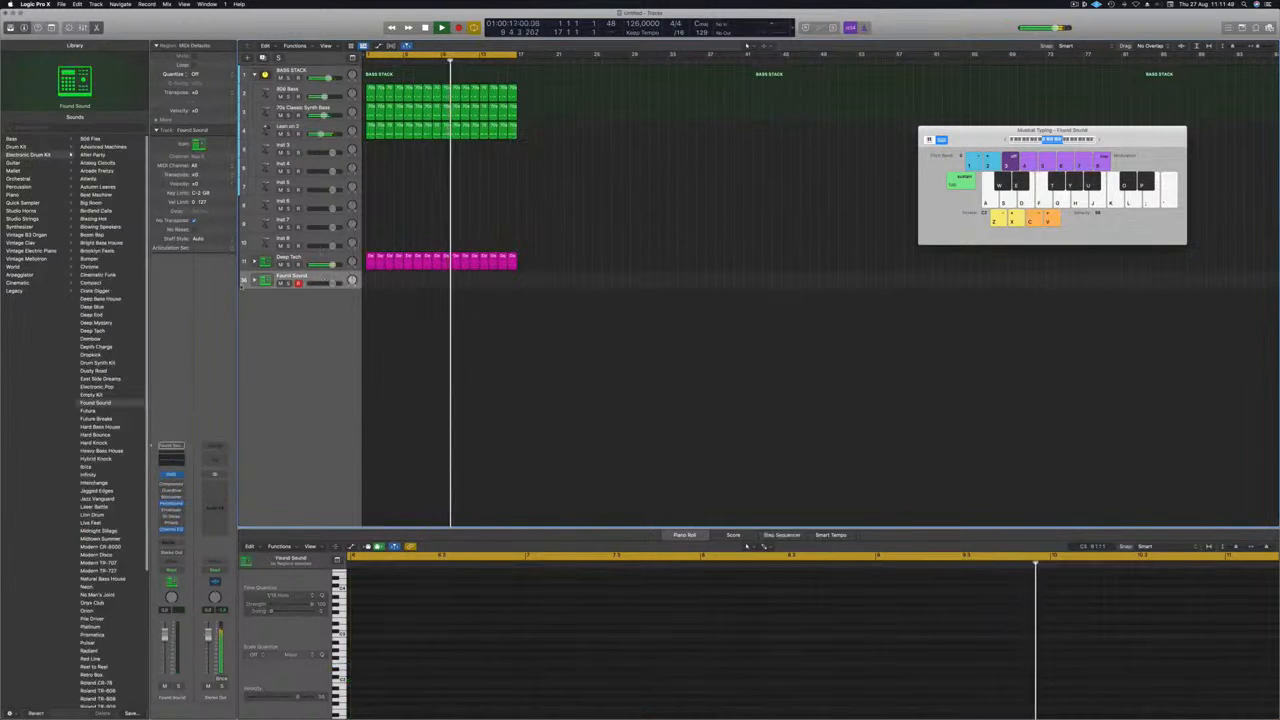
click(254, 280)
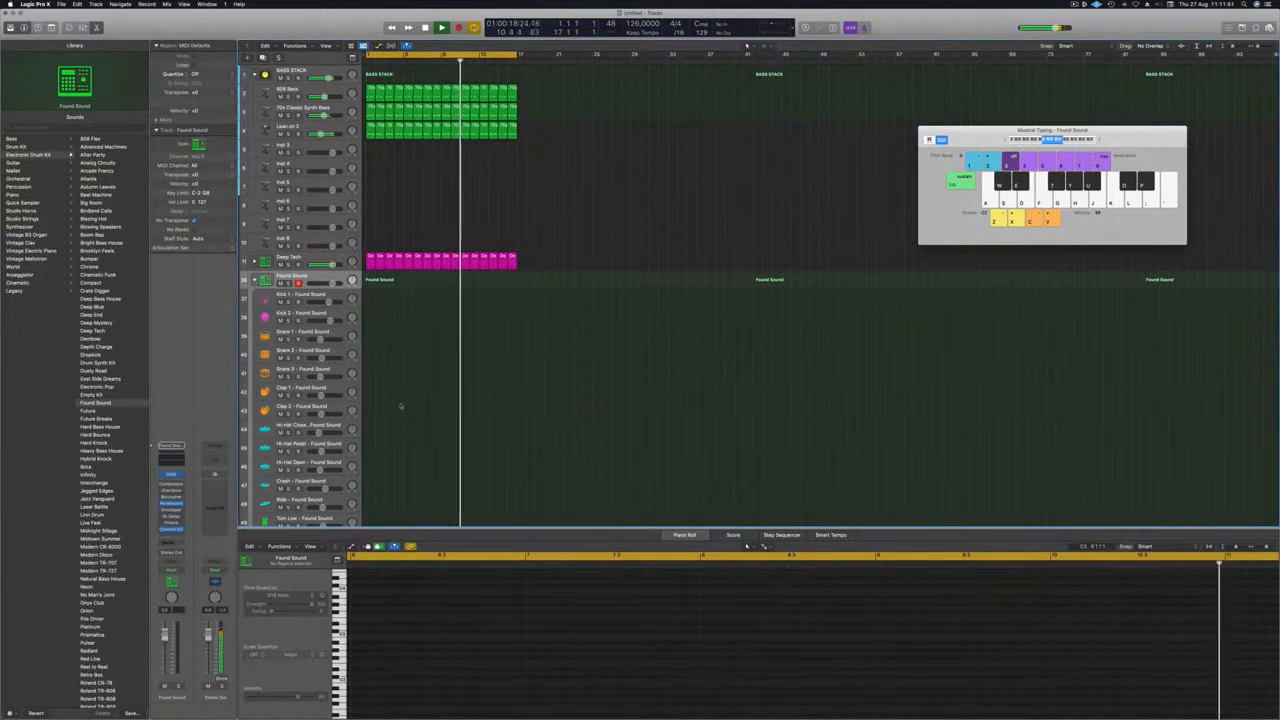
Step: Copy the first one-bar region from Lean on 2 to the Tom Low - Found Sound track at bar 1 and audition it
scroll(400, 406, down, 3)
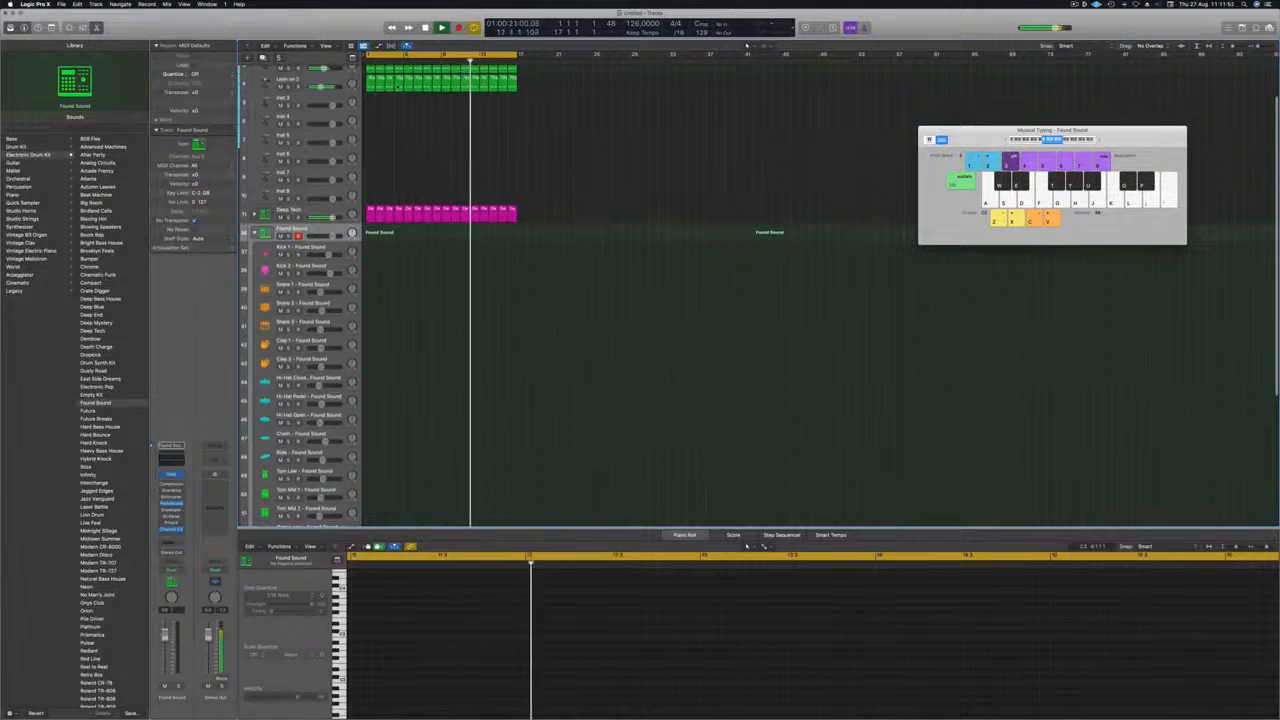
click(371, 84)
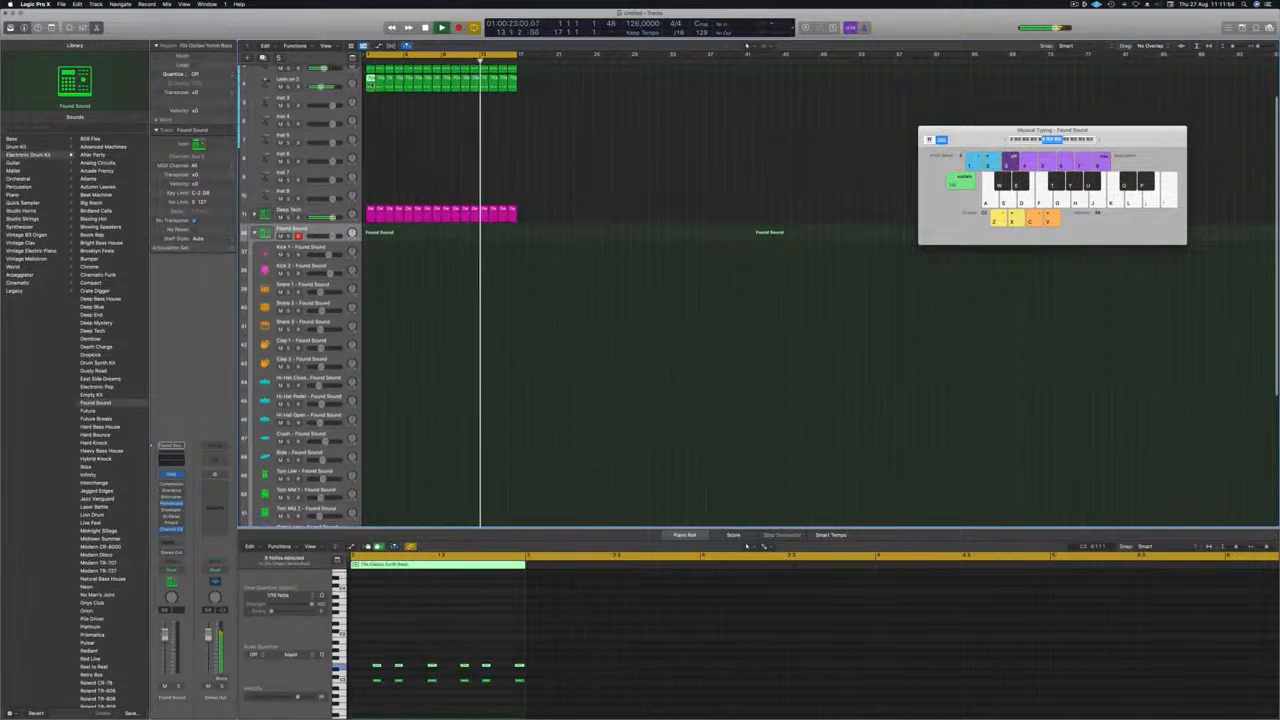
drag(371, 84, 370, 475)
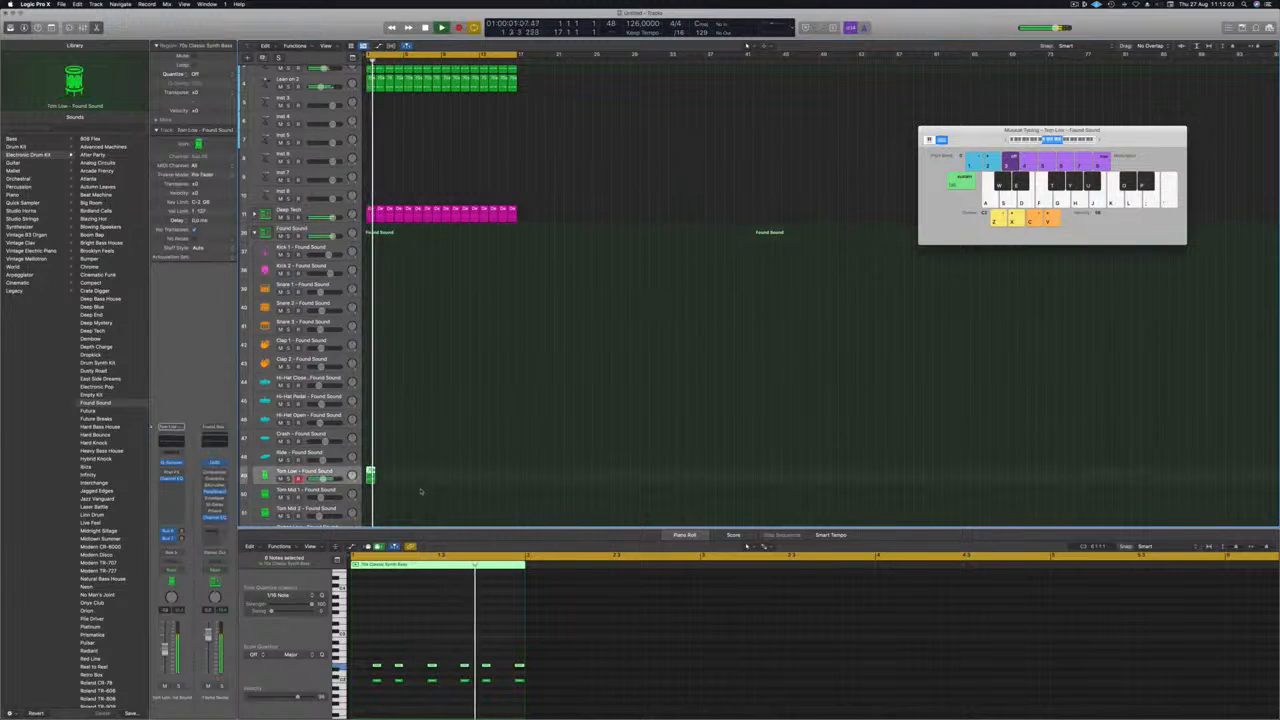
scroll(424, 468, up, 4)
scroll(444, 466, left, 2)
key(space)
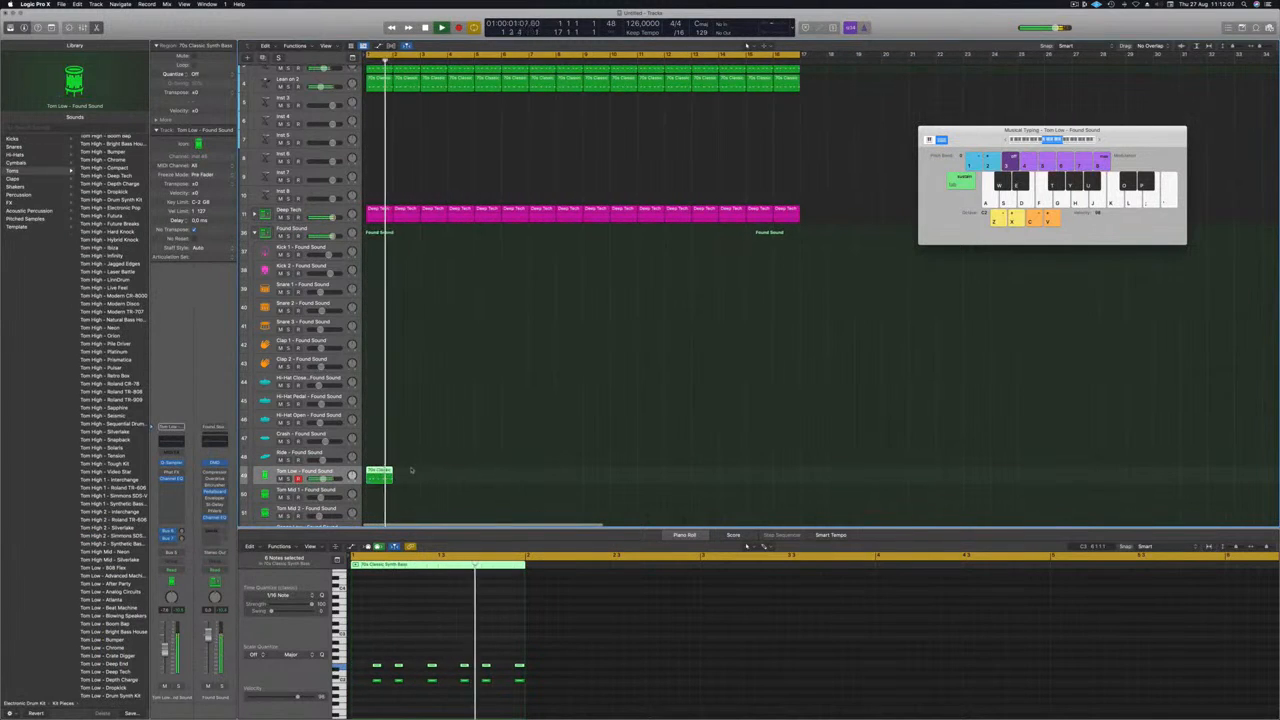
Step: Transfer the region from Tom Low to Tom Mid 1 - Found Sound and delete its upper row of notes
drag(380, 477, 379, 494)
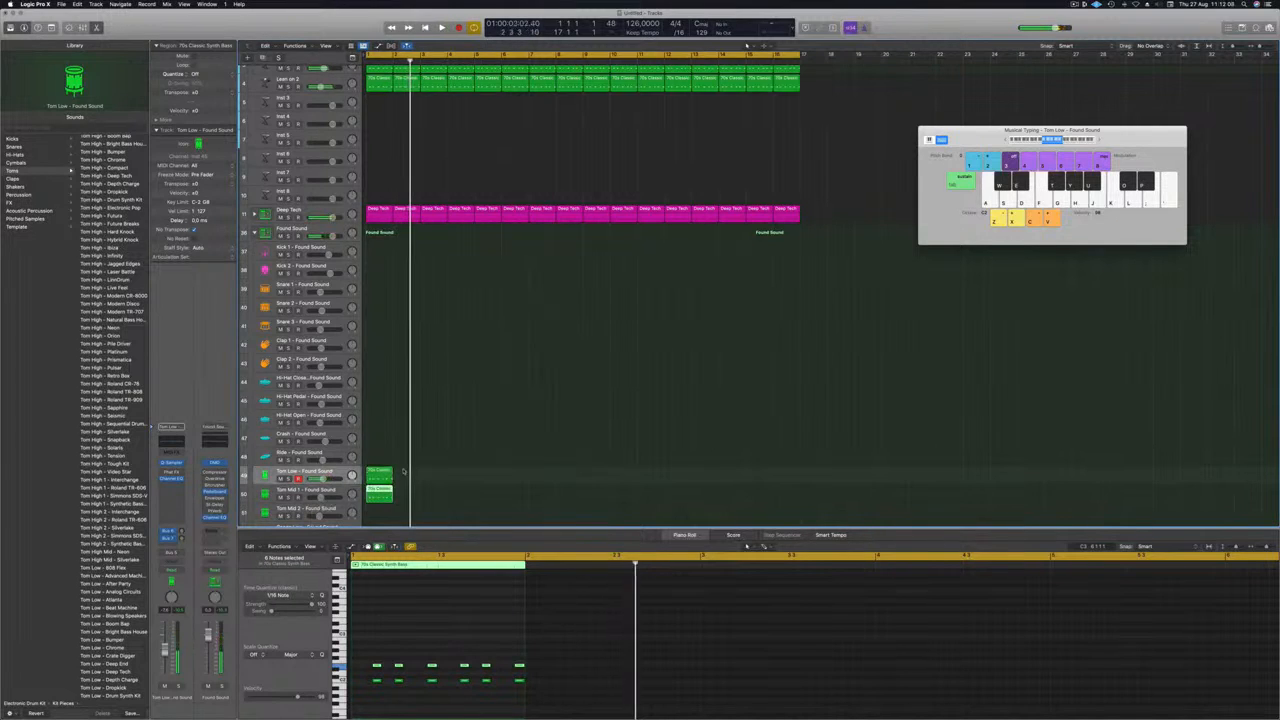
key(Delete)
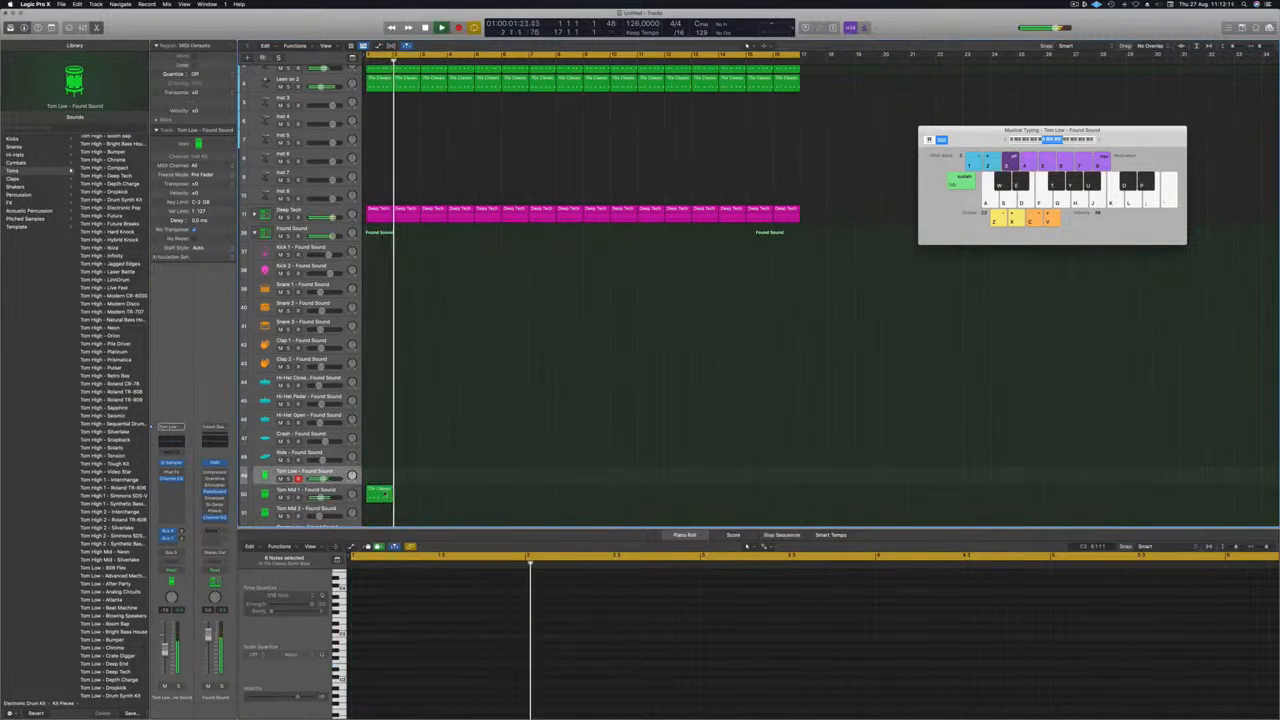
click(380, 493)
drag(362, 656, 519, 670)
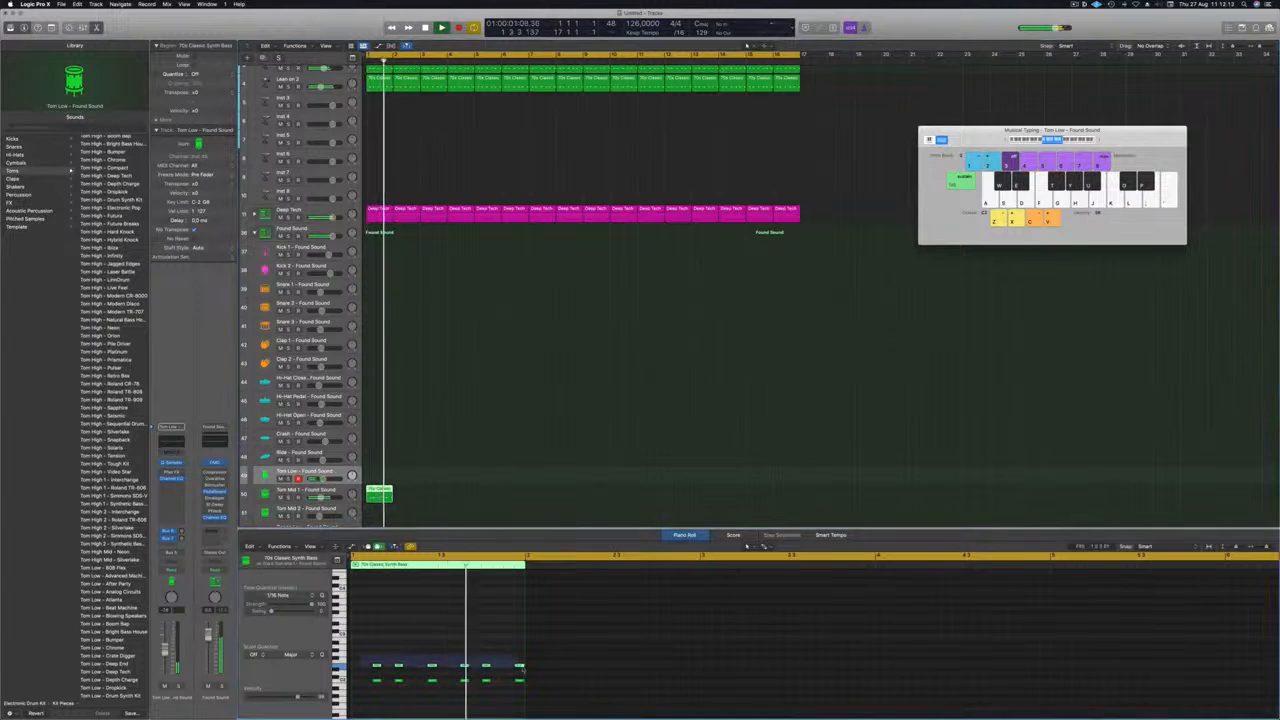
key(Delete)
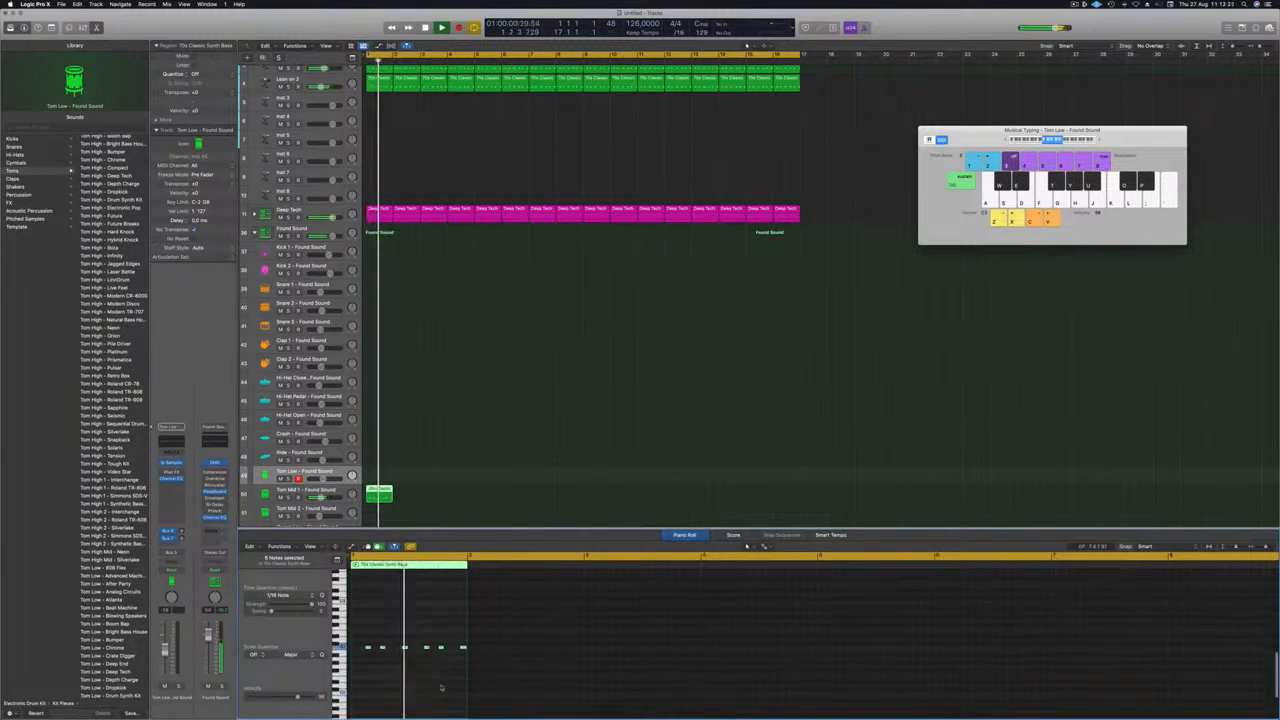
Step: Move the one-bar region from Tom Mid 1 to the Conga Low - Found Sound track, select its notes and audition it
drag(463, 653, 465, 654)
key(Return)
scroll(421, 422, down, 4)
key(space)
drag(384, 433, 380, 474)
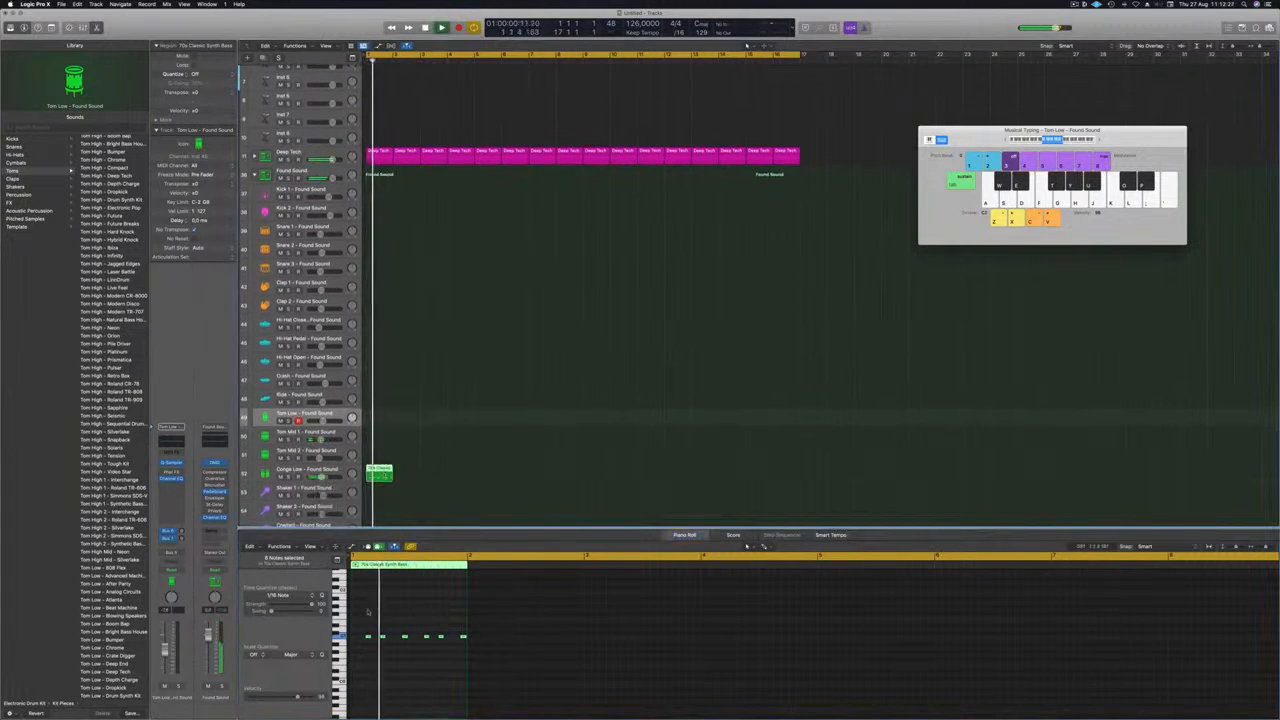
drag(358, 628, 461, 651)
key(space)
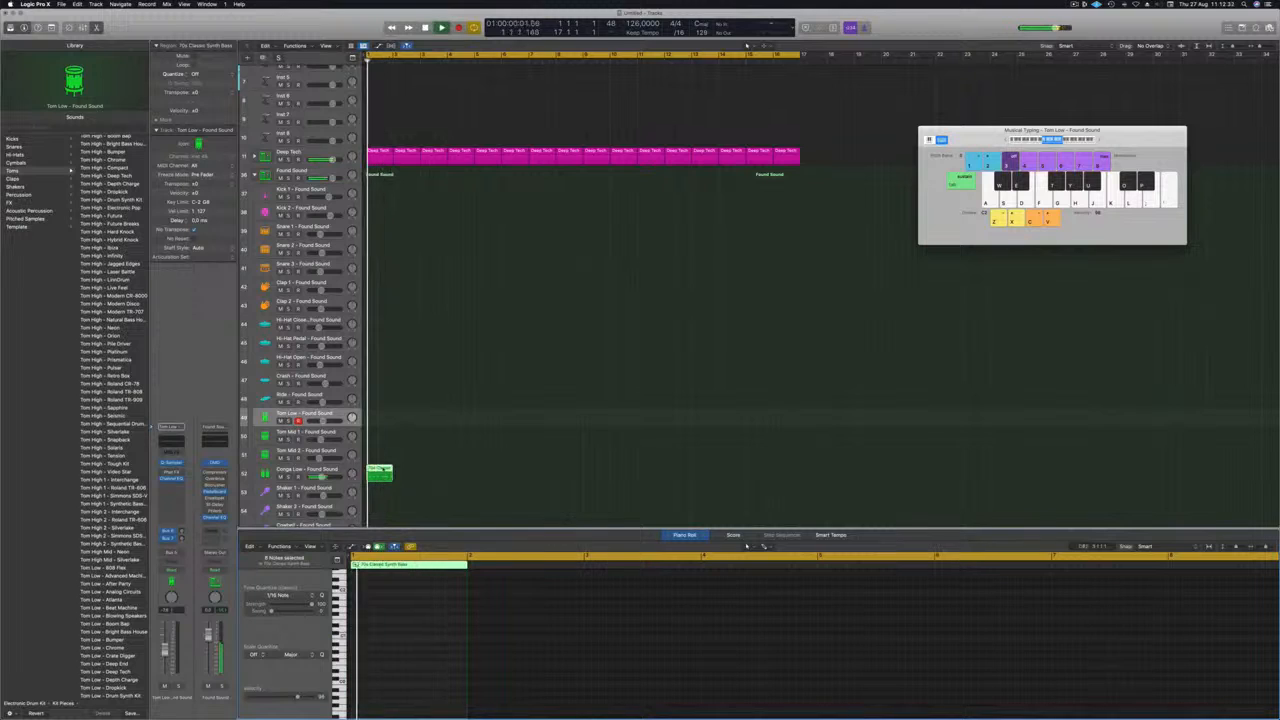
Step: Repeat the Conga Low region through bar 16 and select the Conga Low - Found Sound track
drag(382, 470, 595, 484)
key(Return)
click(426, 505)
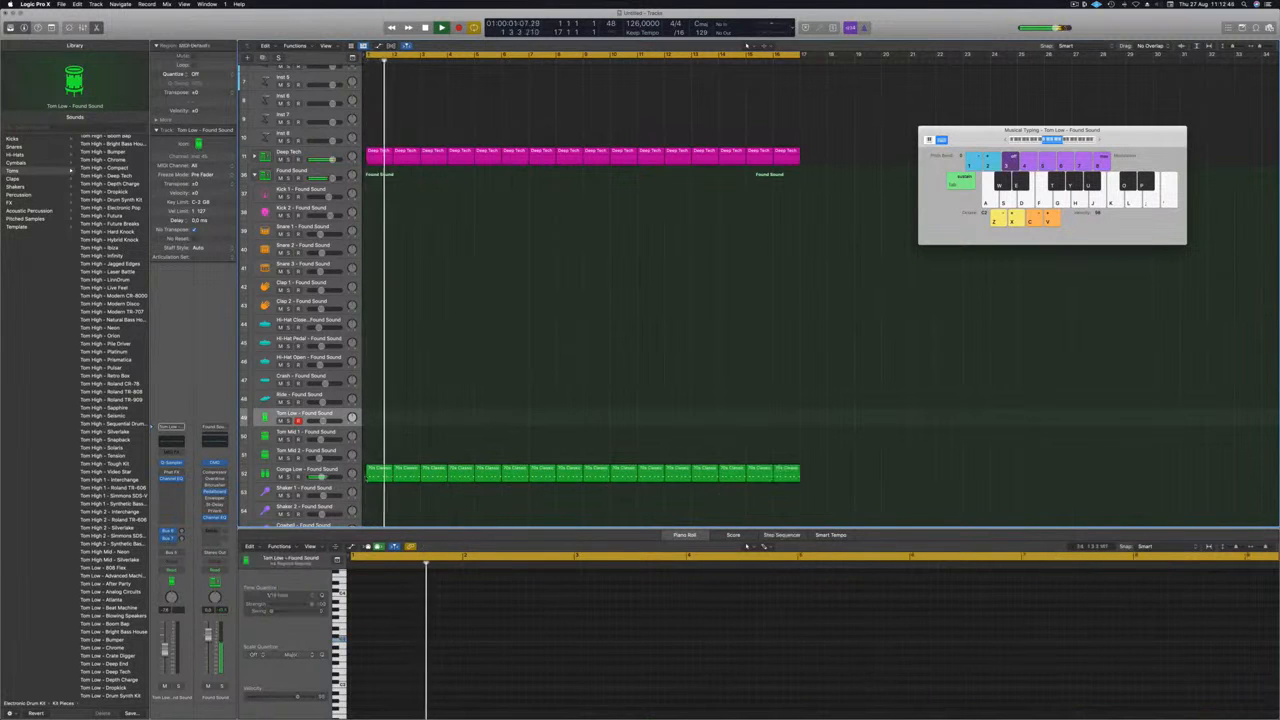
click(338, 470)
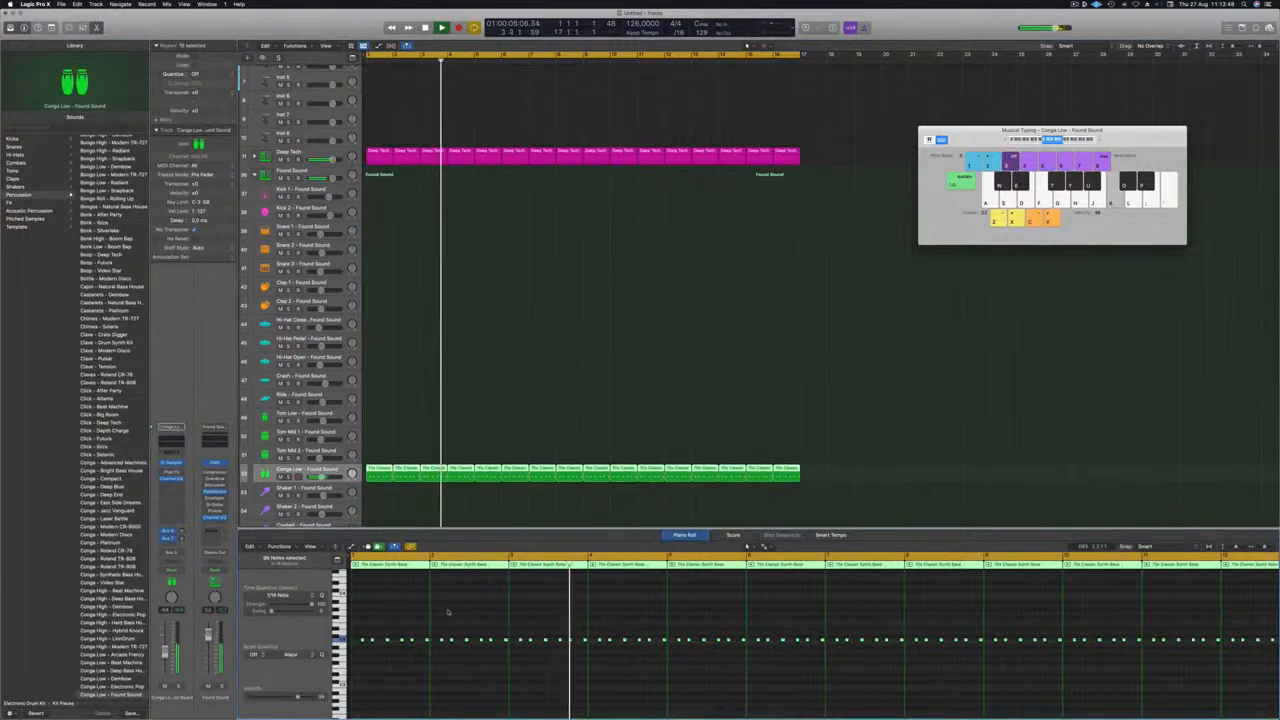
Step: Transpose the selected Conga Low notes up an octave and load the Perc - 808 Flex sound on that track
scroll(448, 612, down, 3)
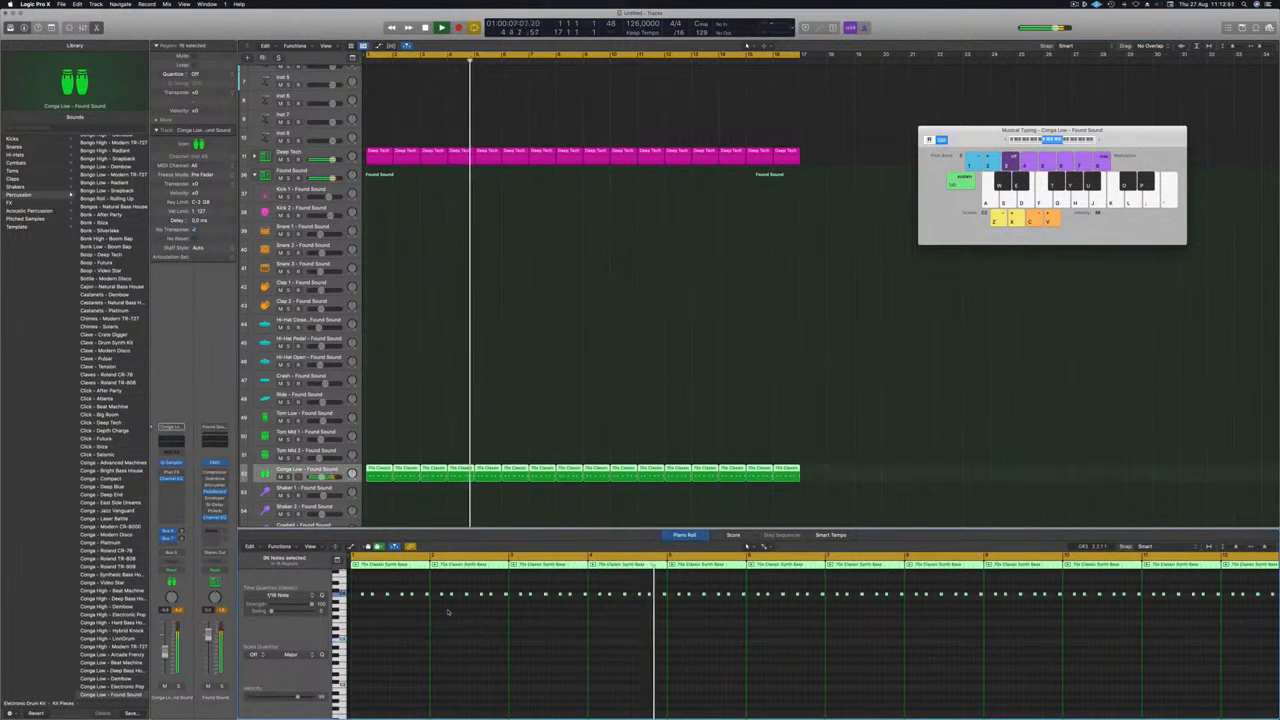
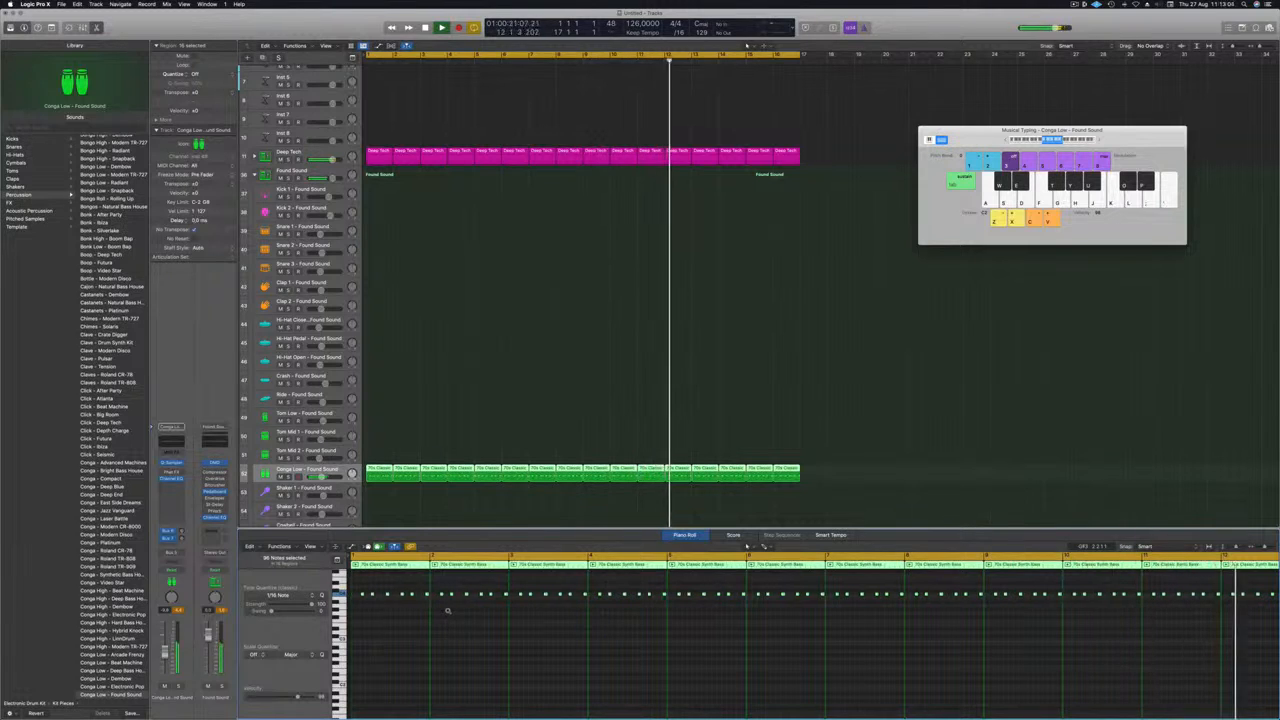
key(Return)
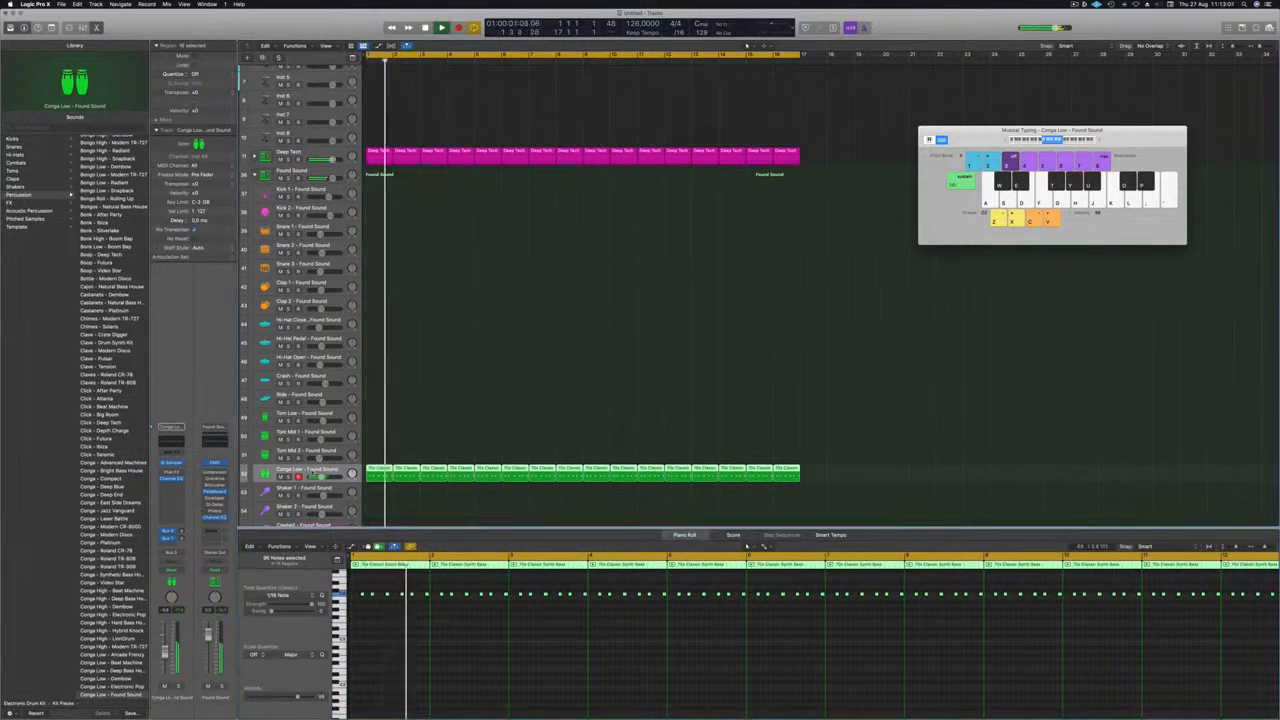
scroll(91, 494, down, 5)
scroll(92, 495, down, 12)
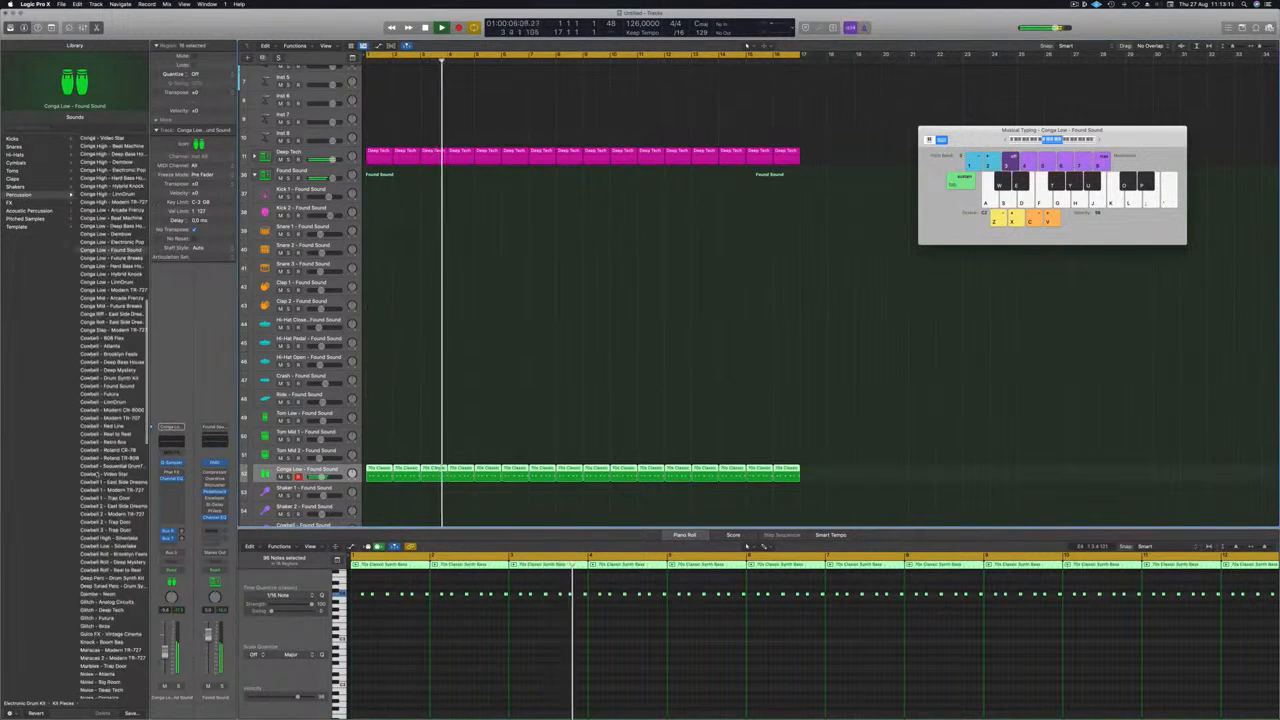
scroll(100, 472, down, 10)
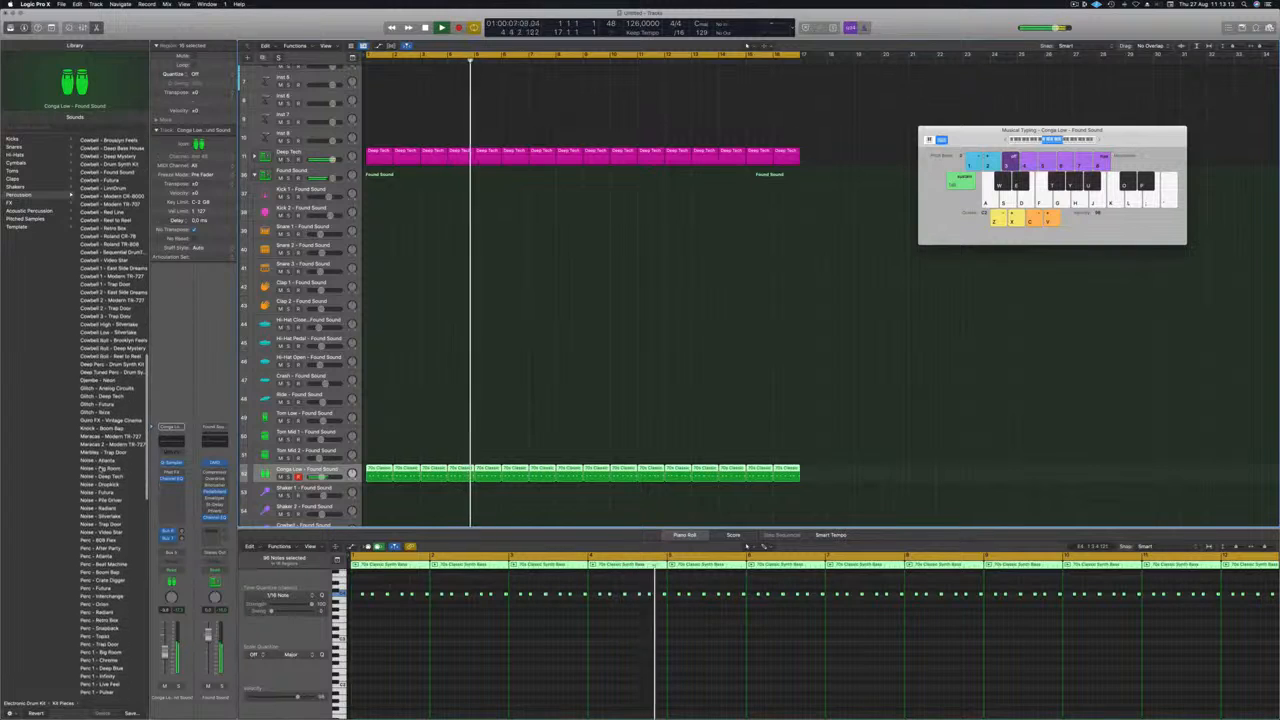
scroll(100, 469, down, 7)
click(100, 364)
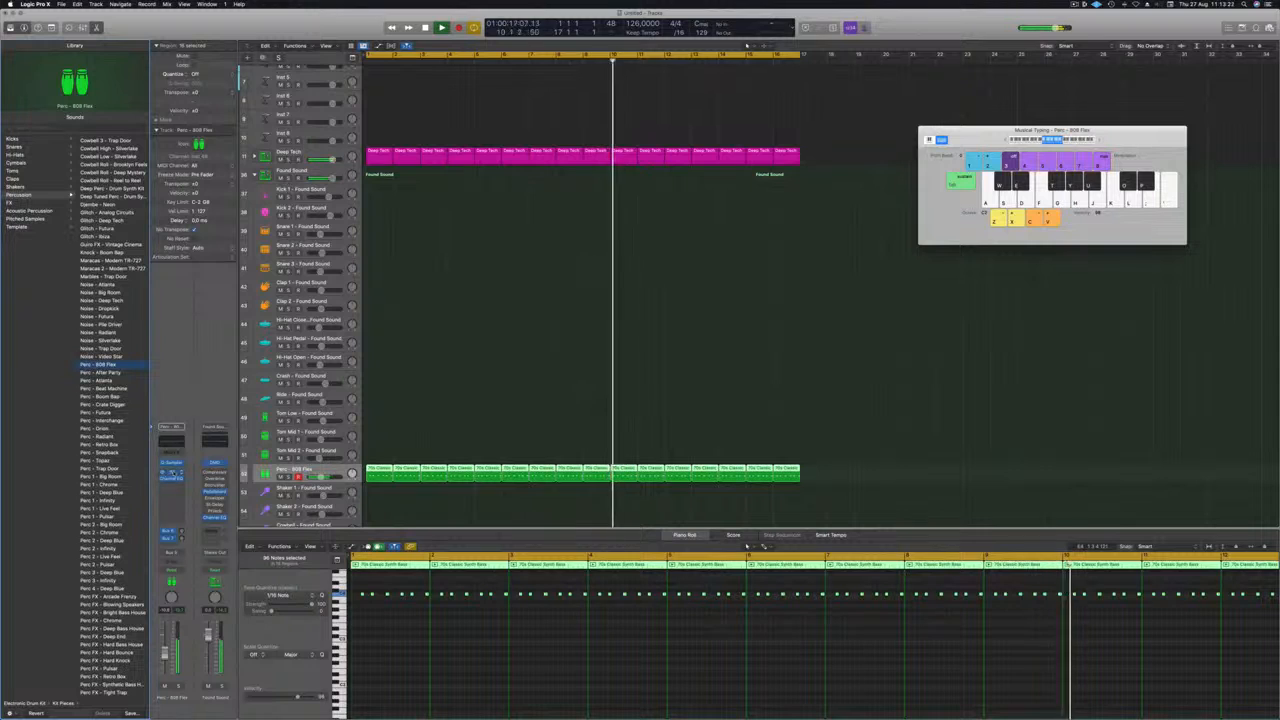
Step: Load the Mechanical Crunch preset in Phat FX on the Perc - 808 Flex track and toggle the plug-in's power to compare
click(173, 472)
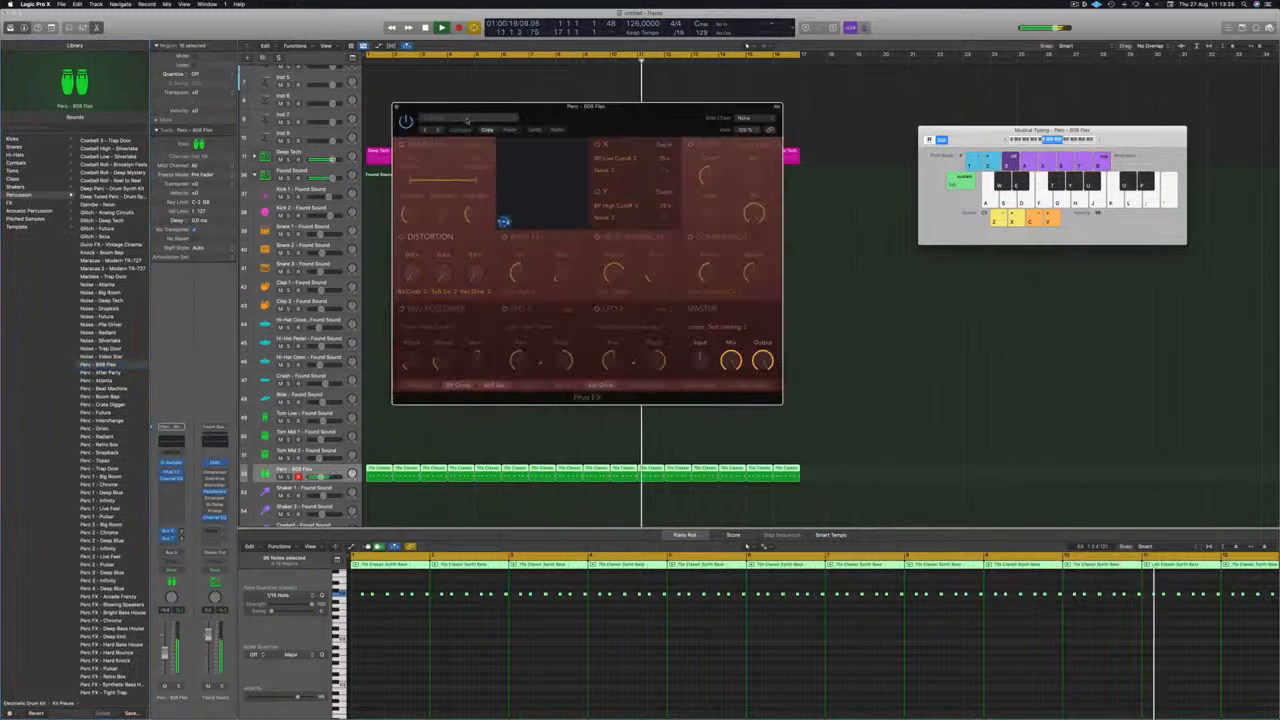
click(466, 120)
mouse_move(464, 285)
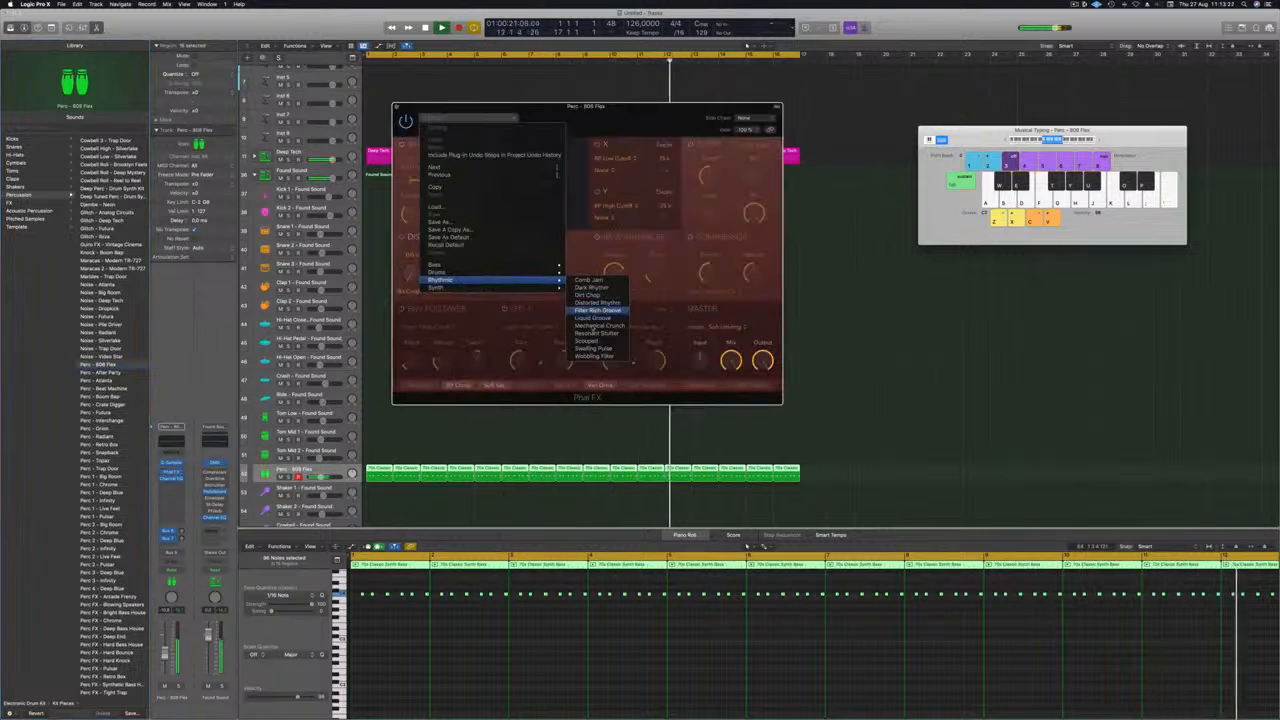
click(594, 319)
drag(612, 120, 692, 121)
click(516, 132)
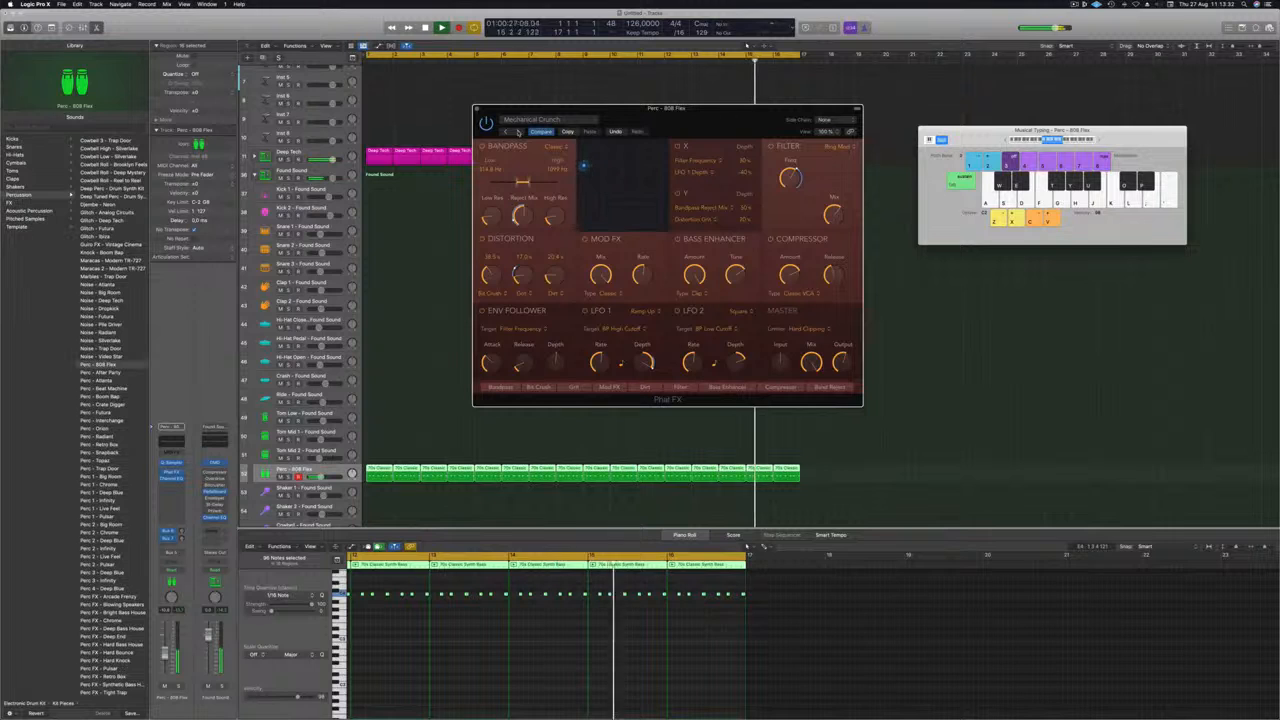
drag(666, 117, 708, 120)
drag(500, 118, 490, 114)
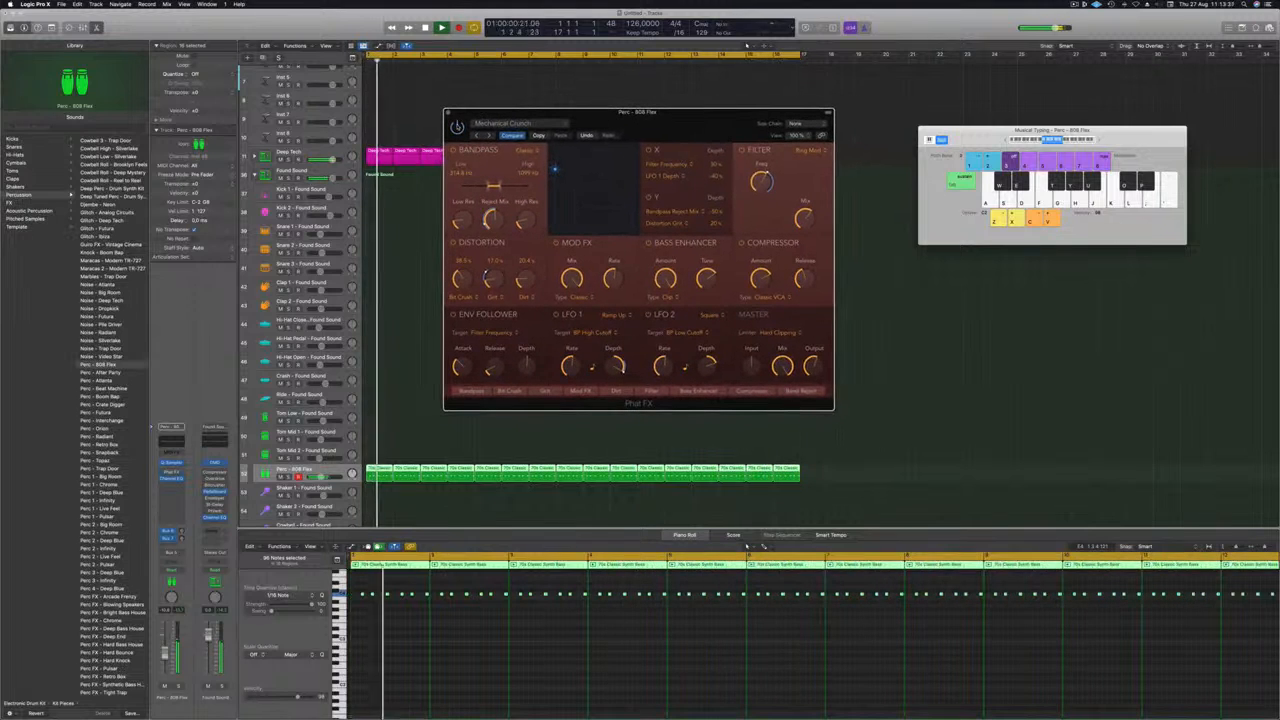
click(457, 125)
drag(661, 120, 643, 116)
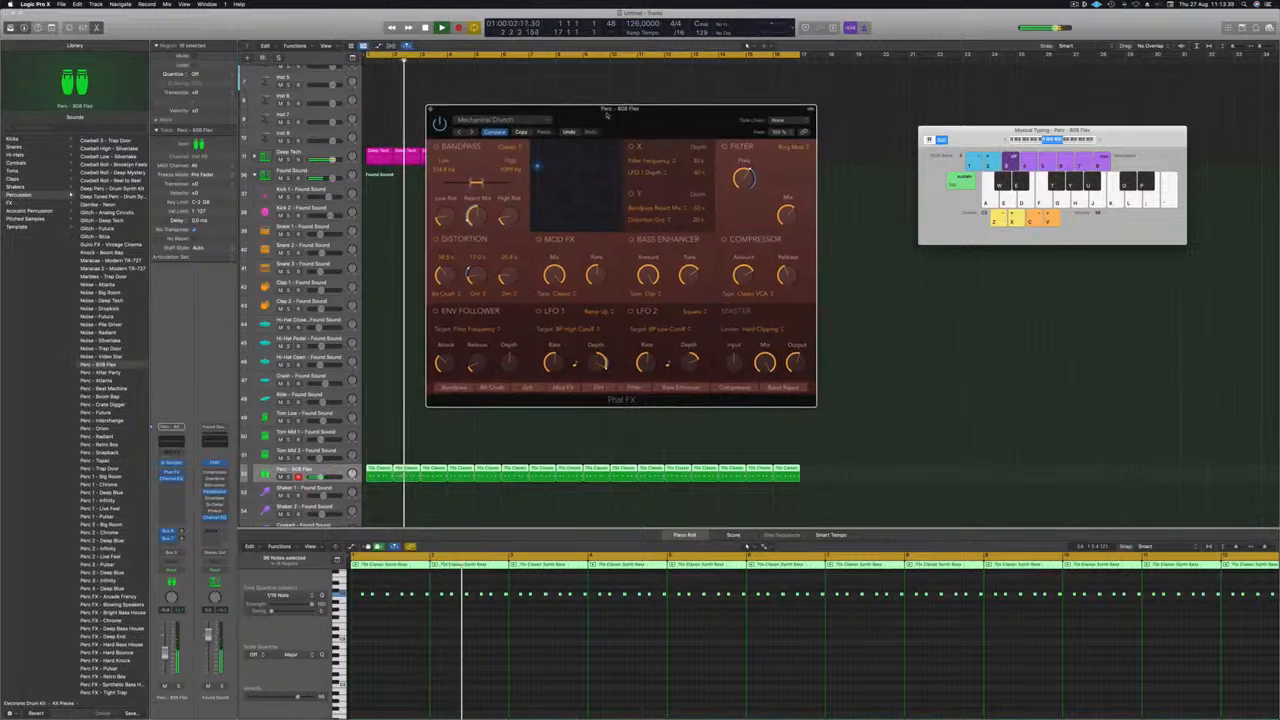
click(431, 109)
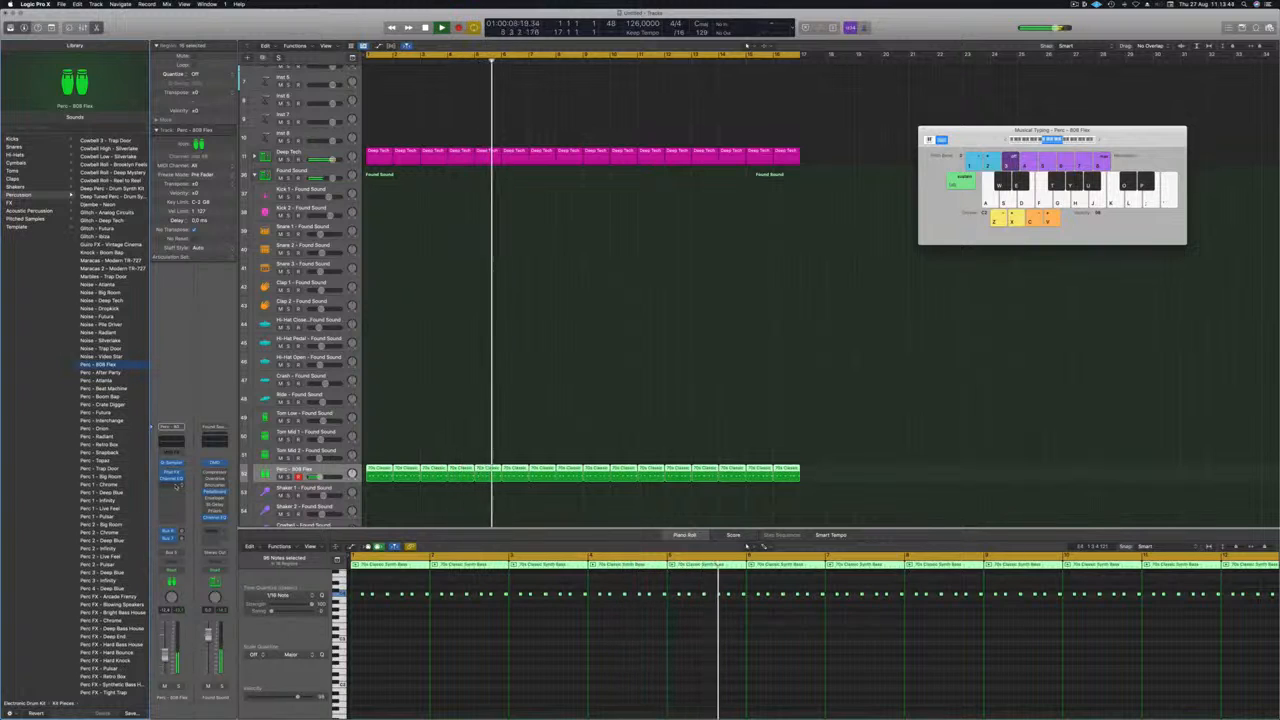
Step: Add a send to Bus 9 on the Perc - 808 Flex channel strip
click(179, 490)
click(175, 515)
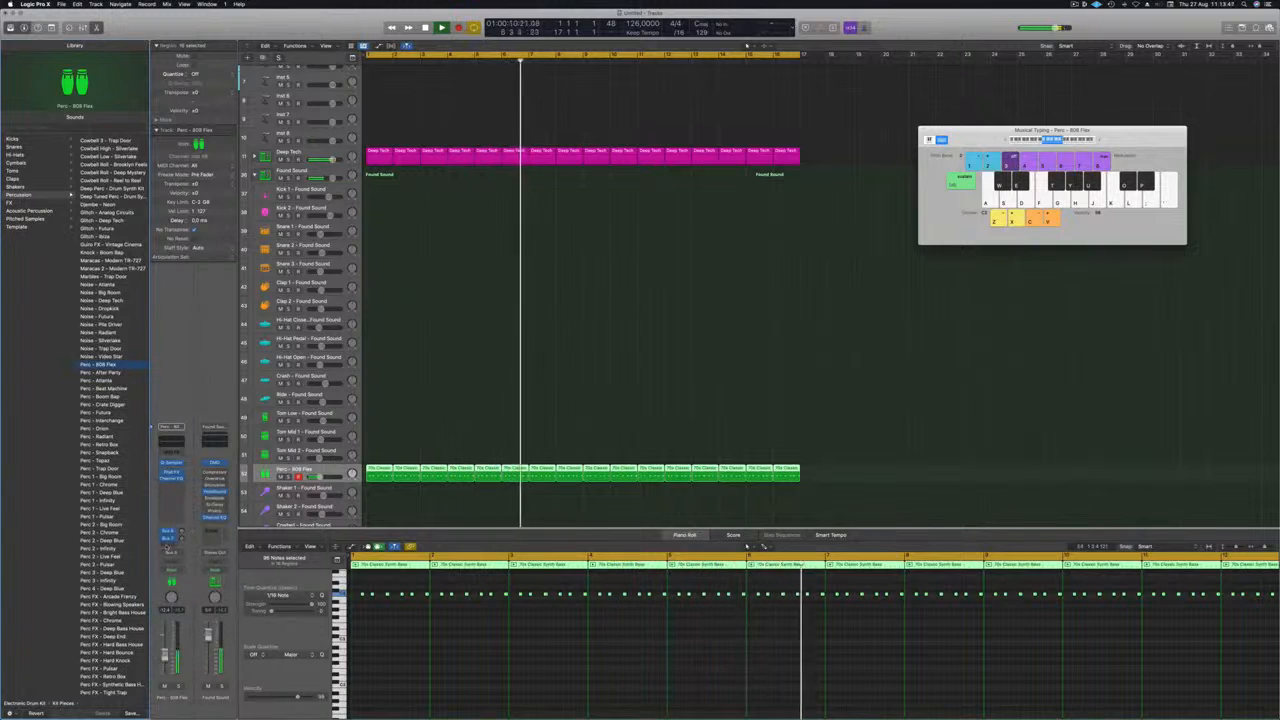
click(172, 543)
mouse_move(172, 555)
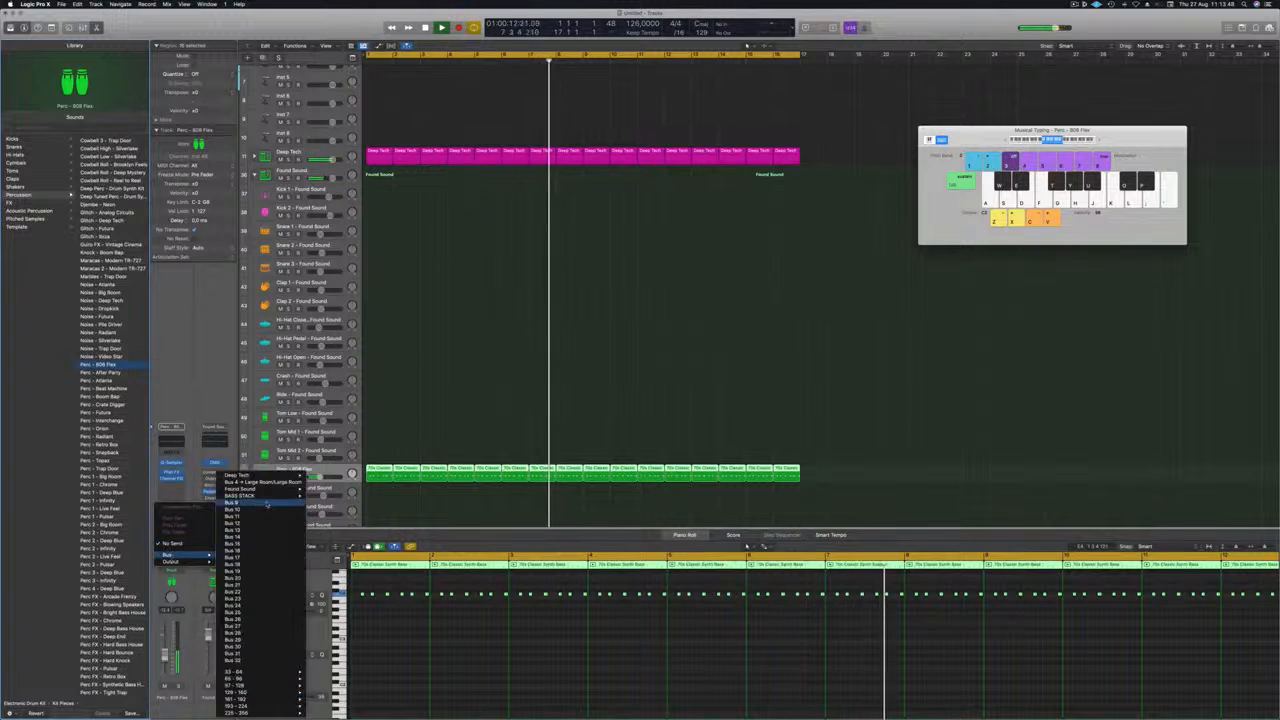
click(267, 504)
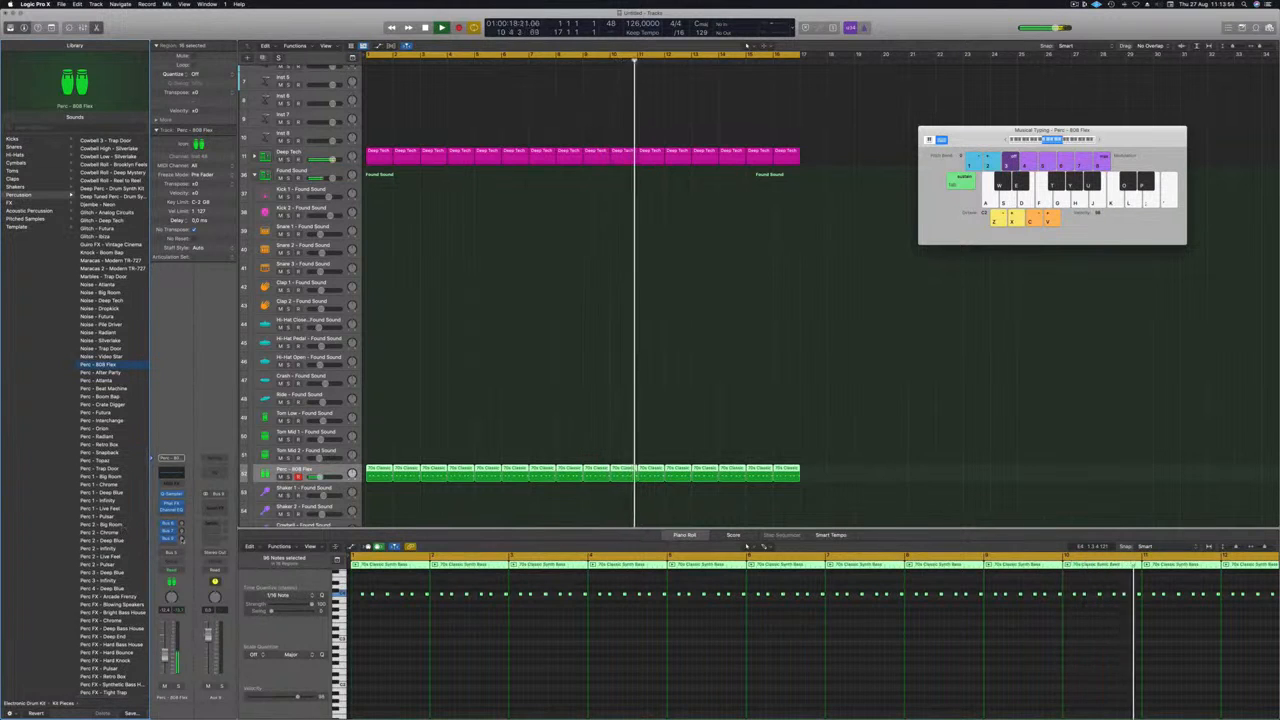
Step: Insert a Stereo Delay on the aux channel fed by Bus 9
click(213, 501)
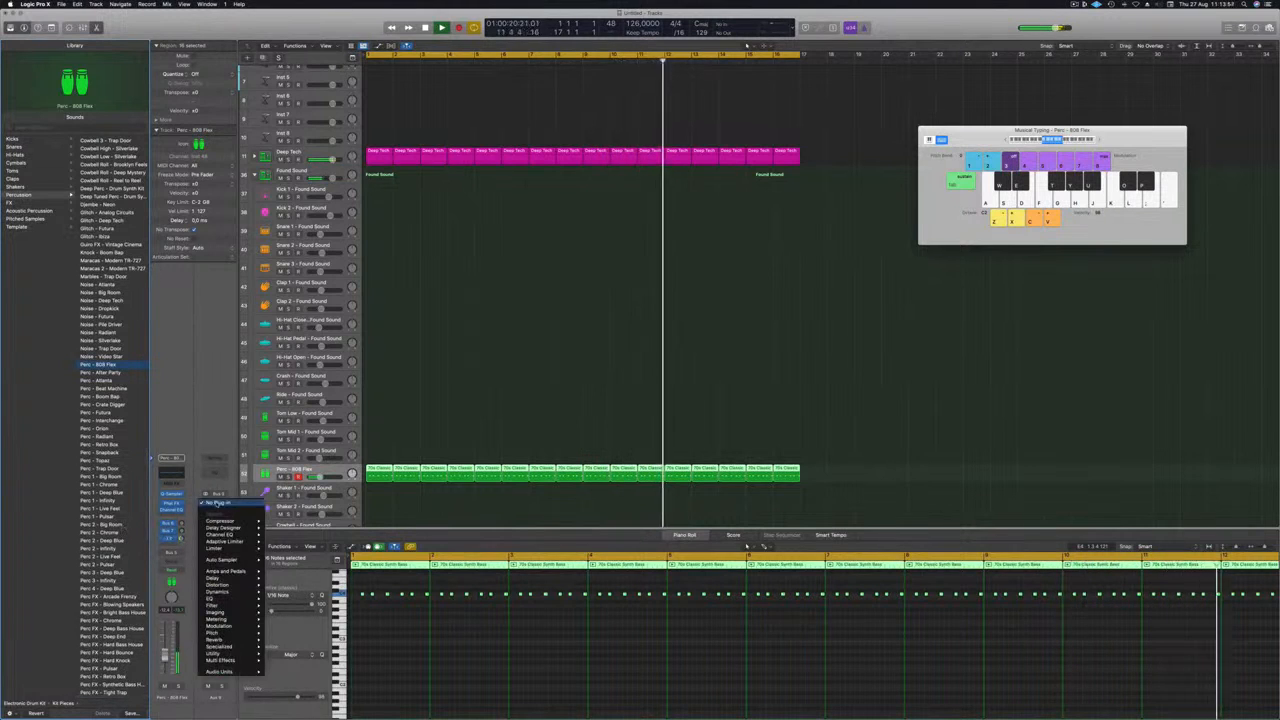
mouse_move(229, 527)
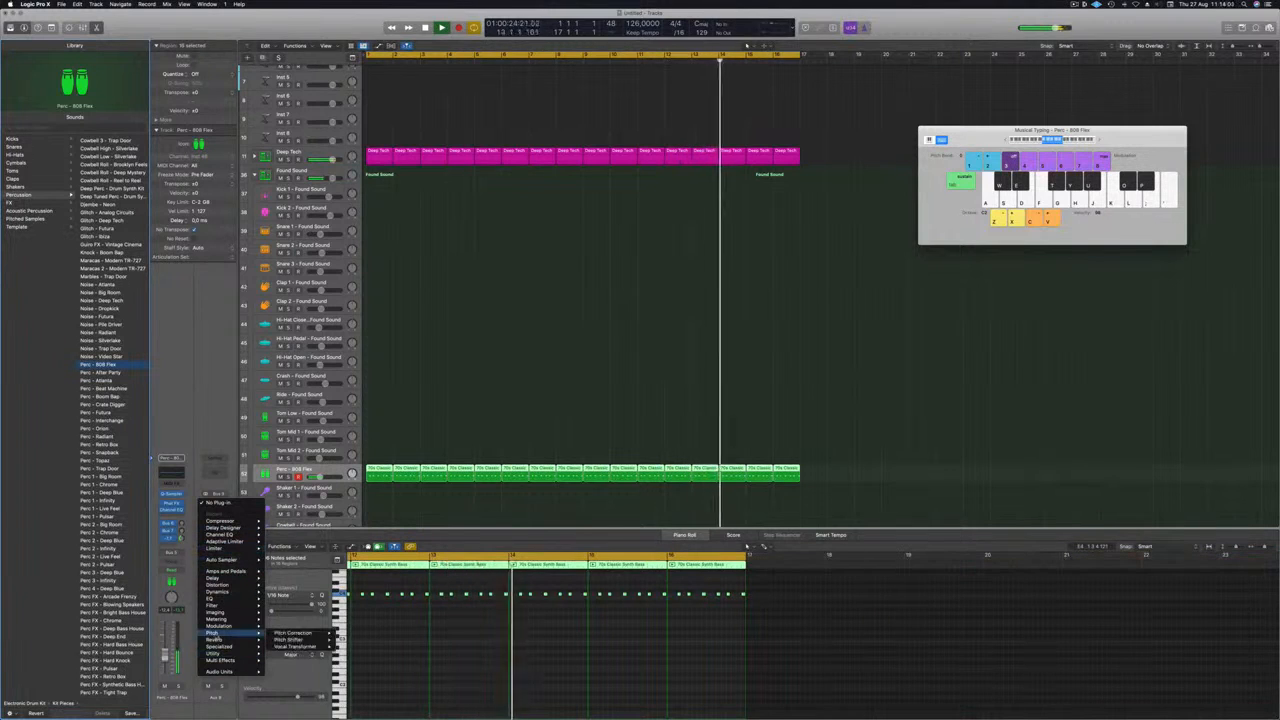
mouse_move(225, 579)
mouse_move(290, 598)
click(345, 598)
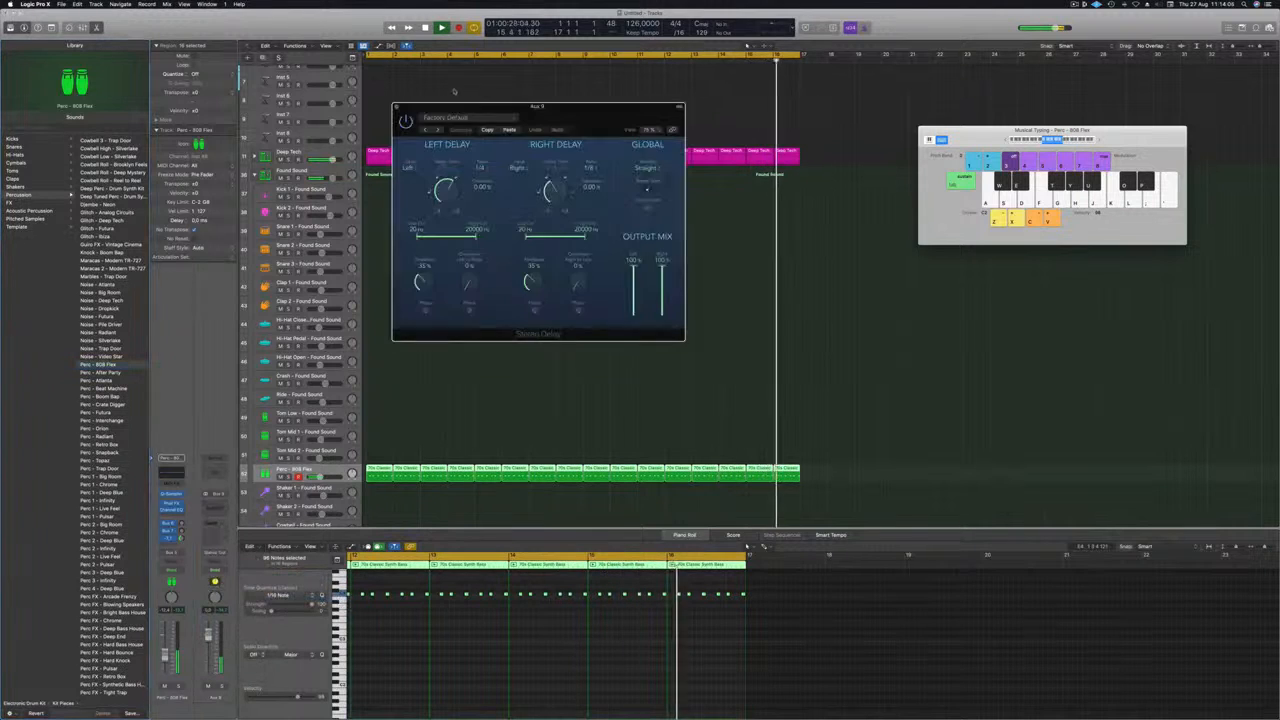
drag(483, 112, 593, 117)
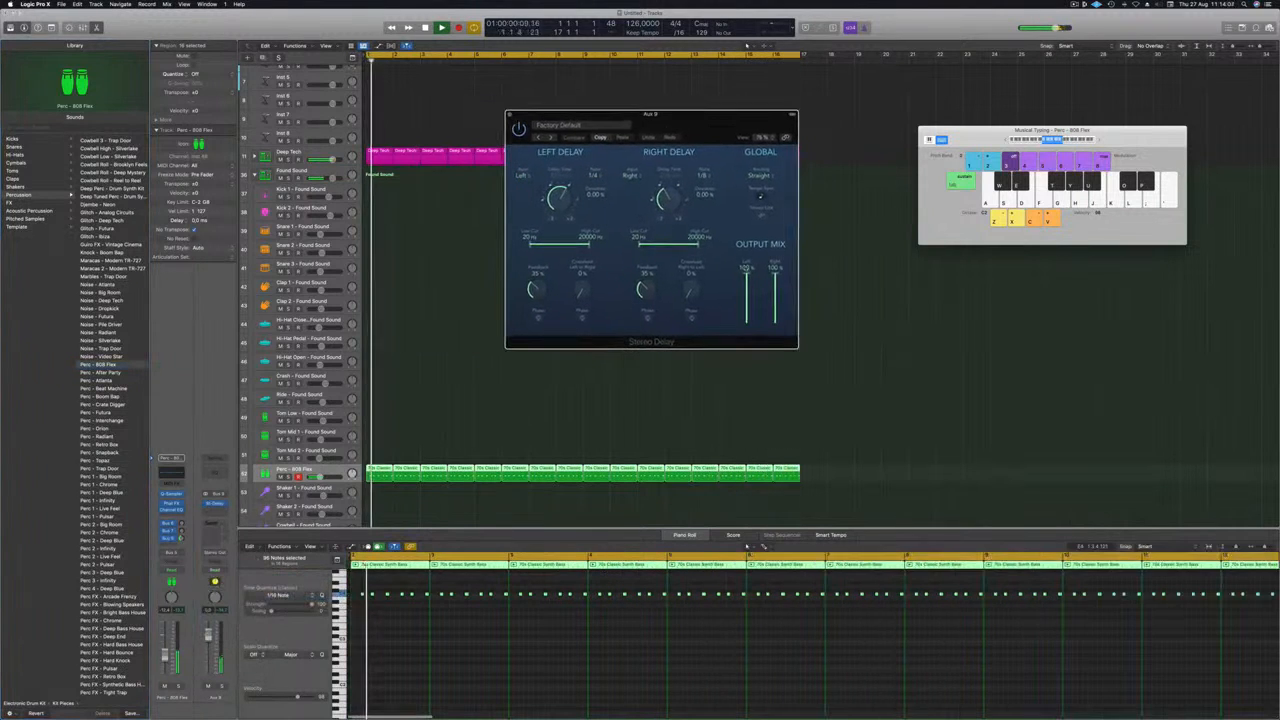
Step: Adjust the Bus 9 send level and raise the Stereo Delay's left and right feedback to about 45%
click(182, 539)
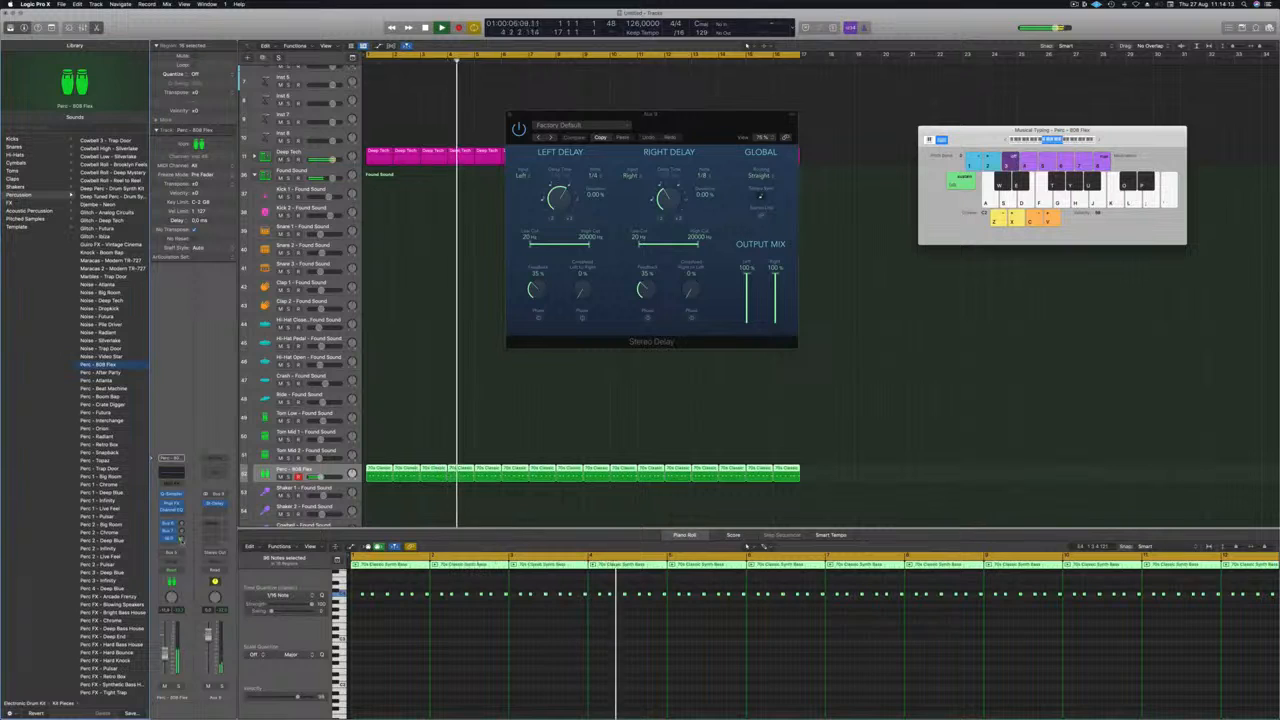
drag(646, 290, 646, 277)
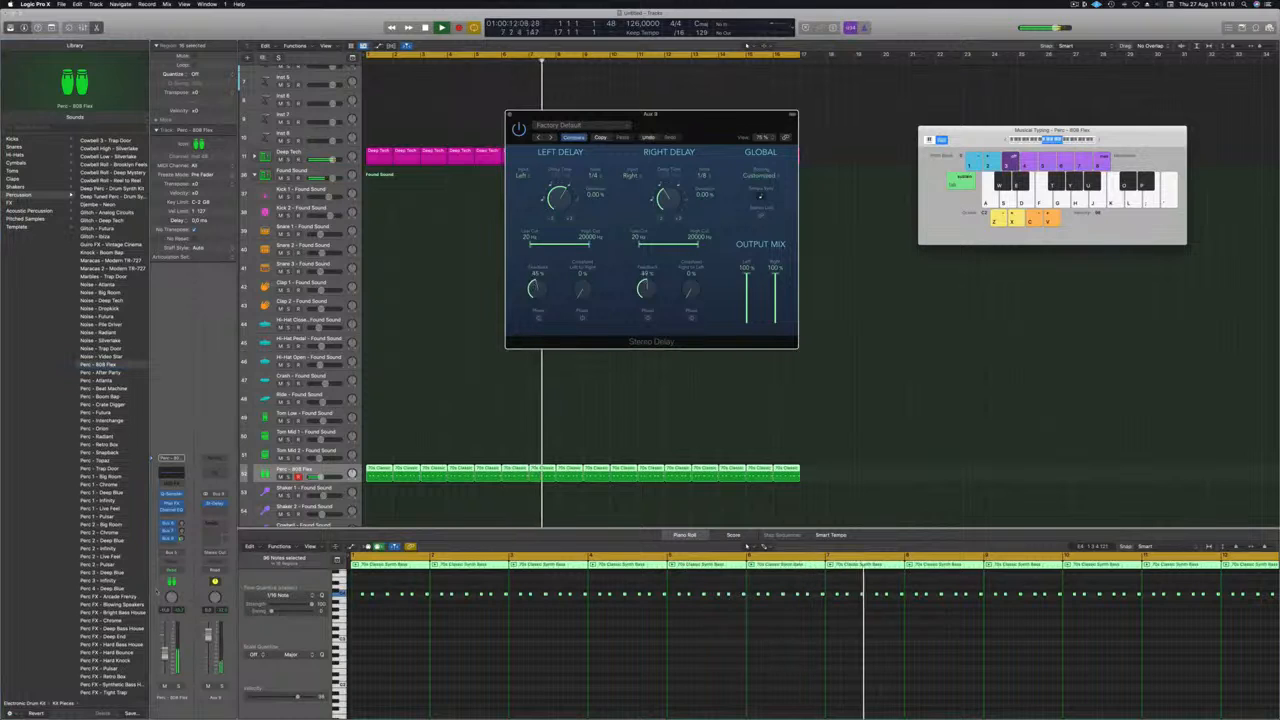
click(181, 540)
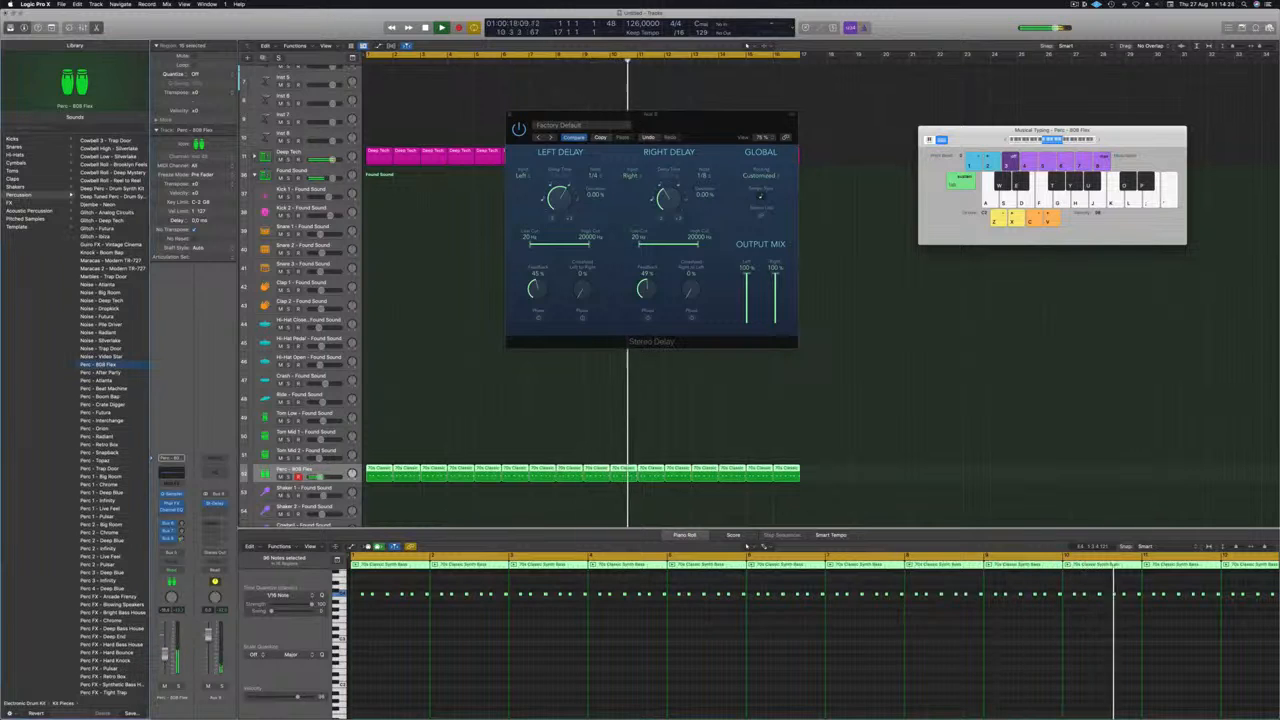
click(509, 115)
Step: Copy the first Perc - 808 Flex region to the Tom Low - Found Sound track at bar 1 and transpose its notes down an octave
click(443, 306)
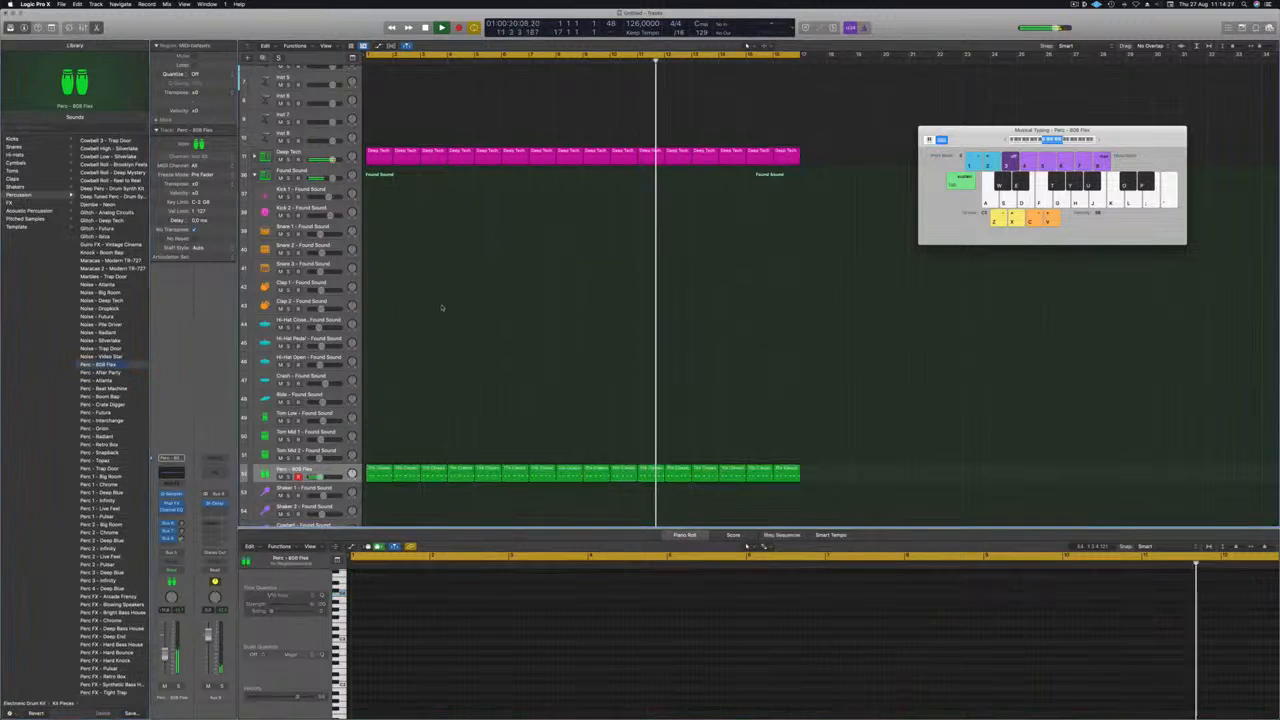
scroll(448, 298, down, 4)
scroll(452, 265, down, 1)
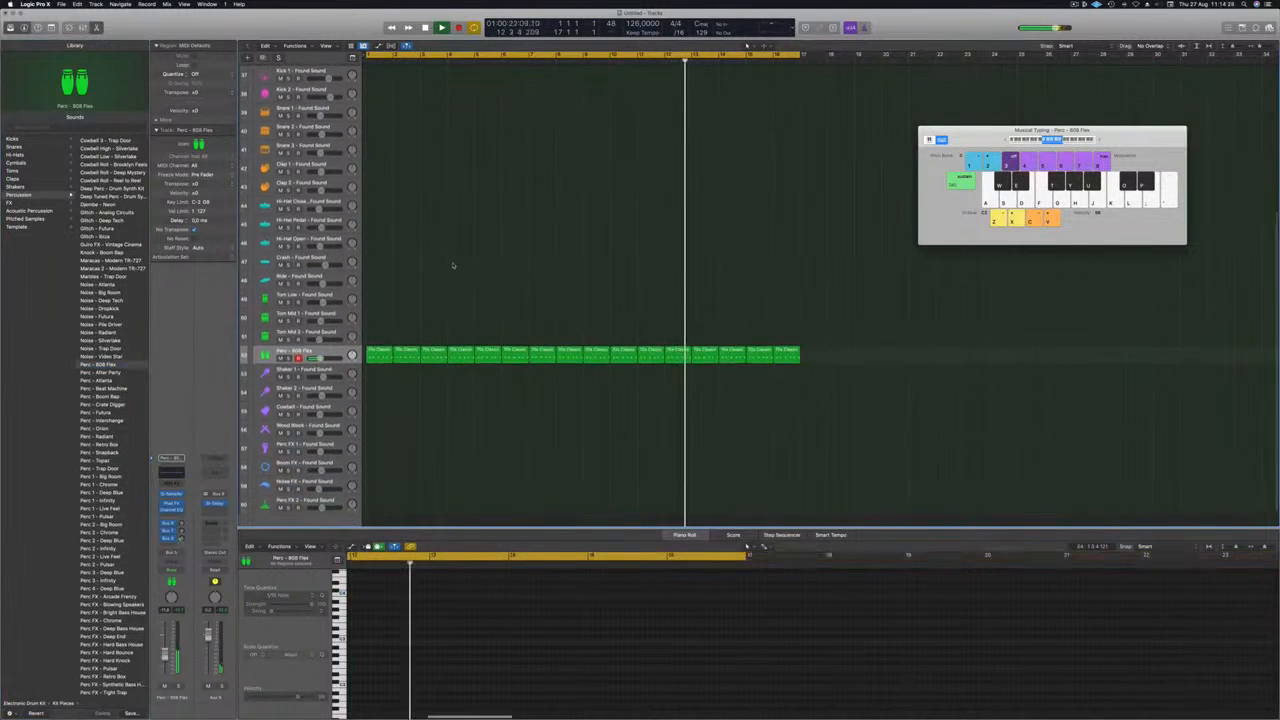
scroll(471, 289, up, 1)
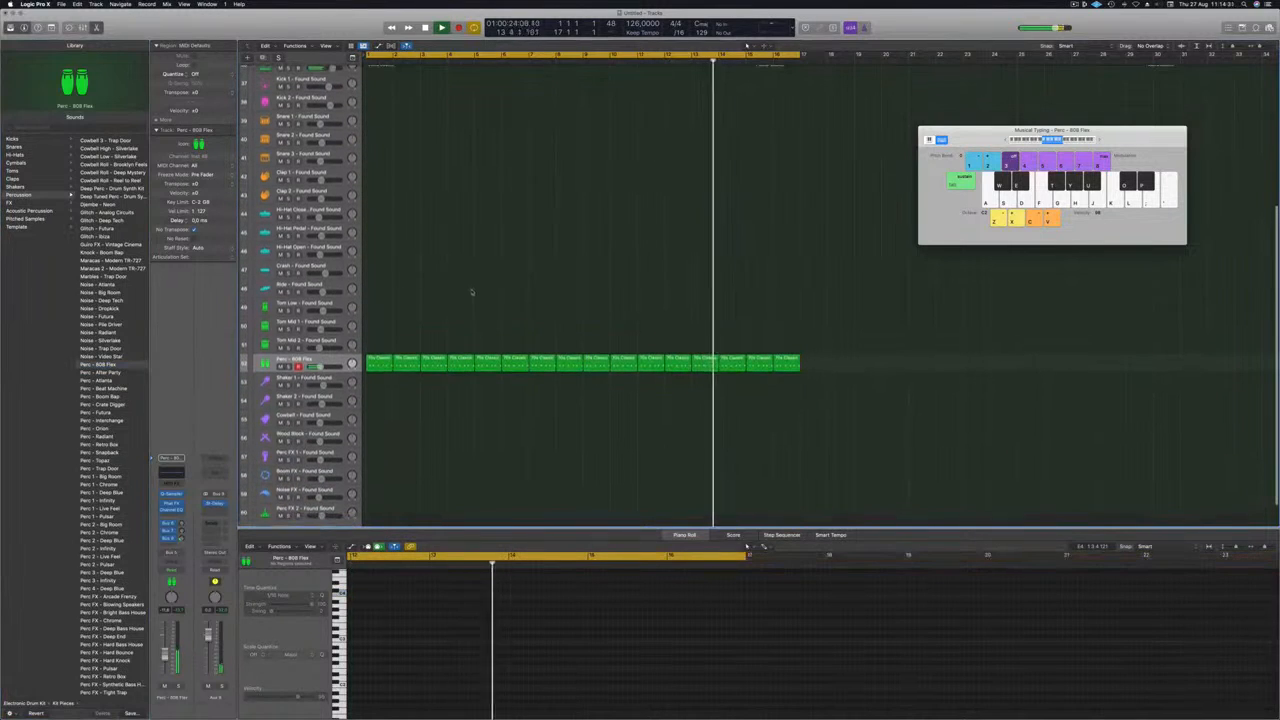
scroll(420, 280, up, 4)
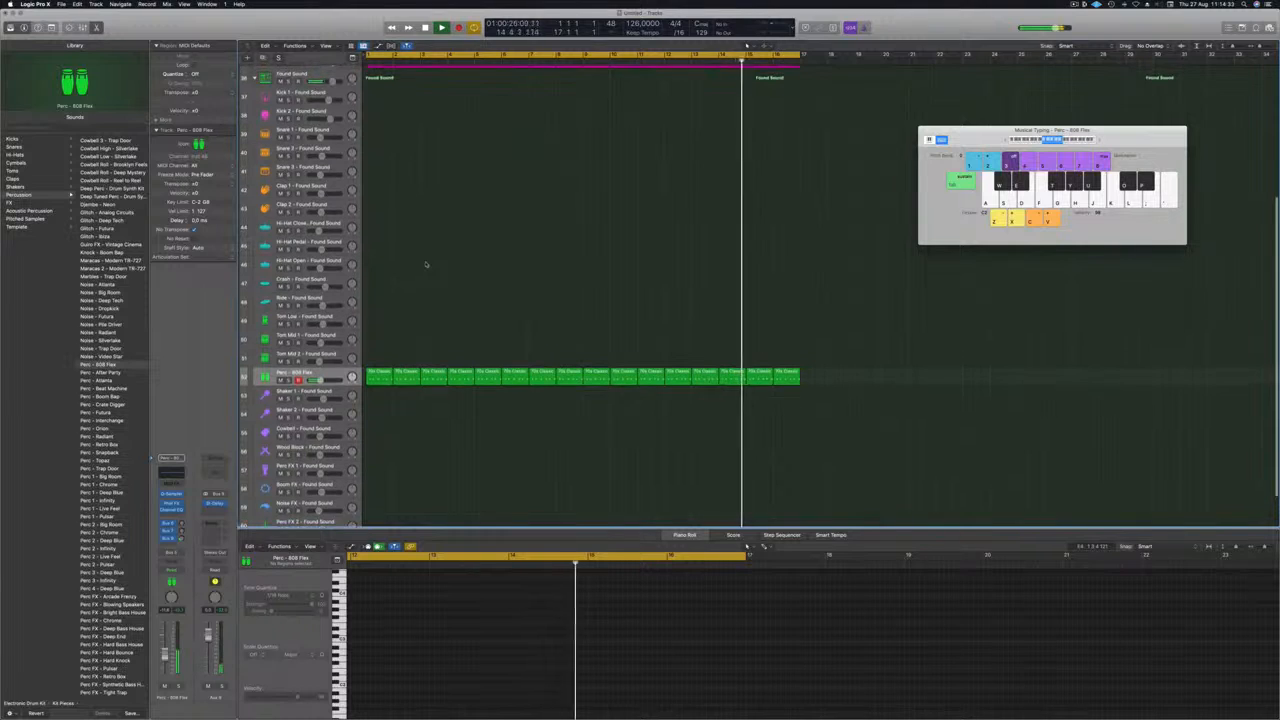
drag(380, 394, 382, 343)
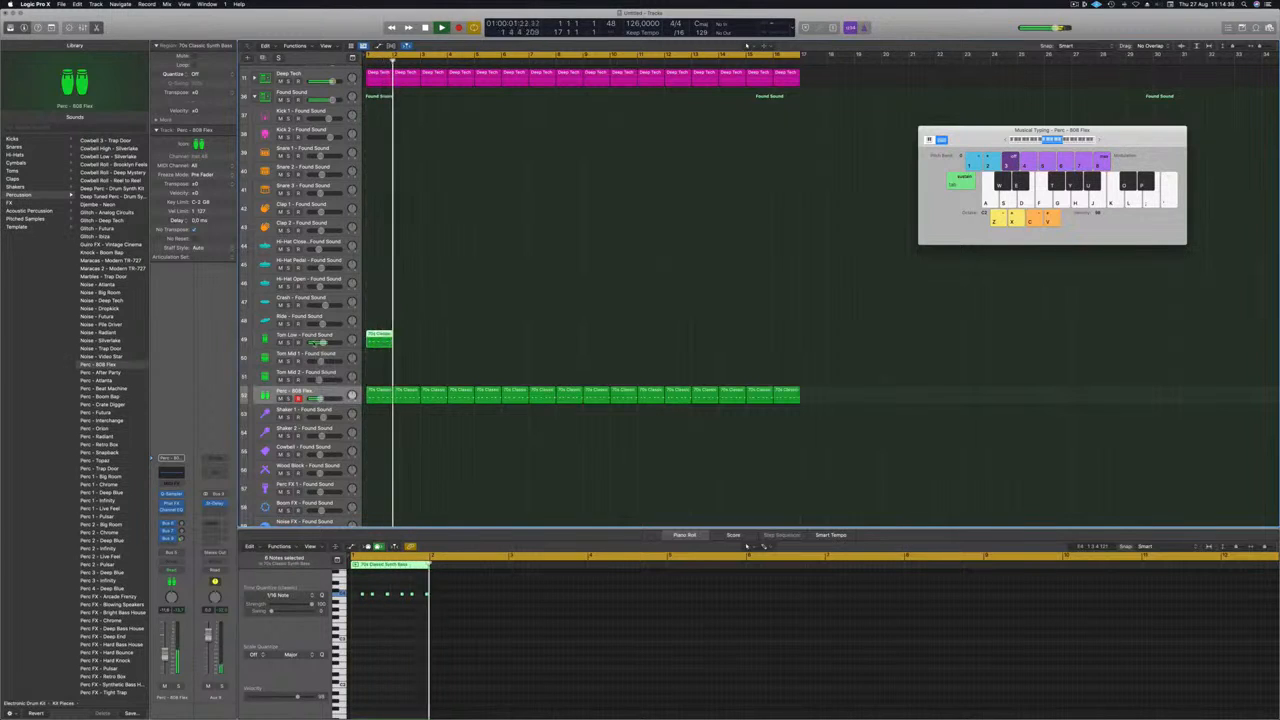
click(334, 336)
drag(357, 588, 420, 609)
key(alt+shift+Down)
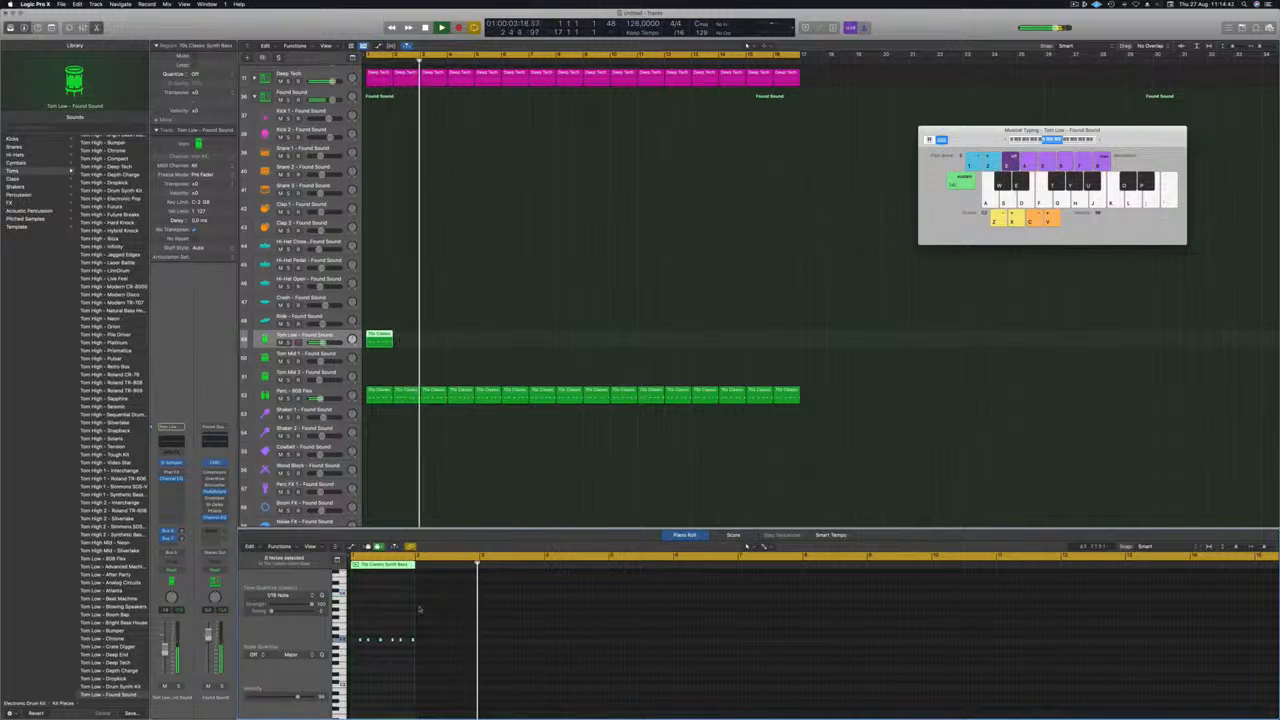
Step: Duplicate the one-bar Tom Low - Found Sound region repeatedly until it fills the track through bar 16
drag(380, 342, 436, 345)
drag(519, 336, 494, 342)
drag(630, 336, 600, 342)
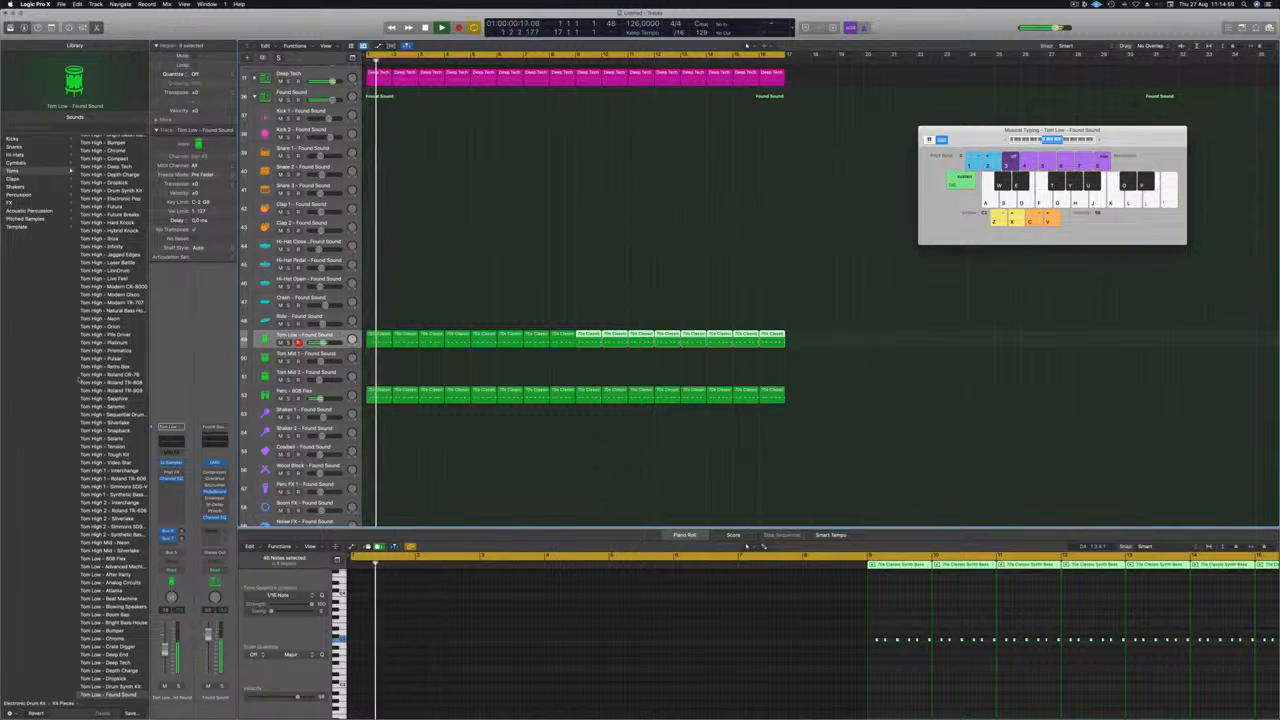
Step: Load the Tom Low 2 - Tough Kit sound on the Tom Low track, comparing it with Tom Low 2 - Sapphire from bar 1
scroll(92, 508, down, 4)
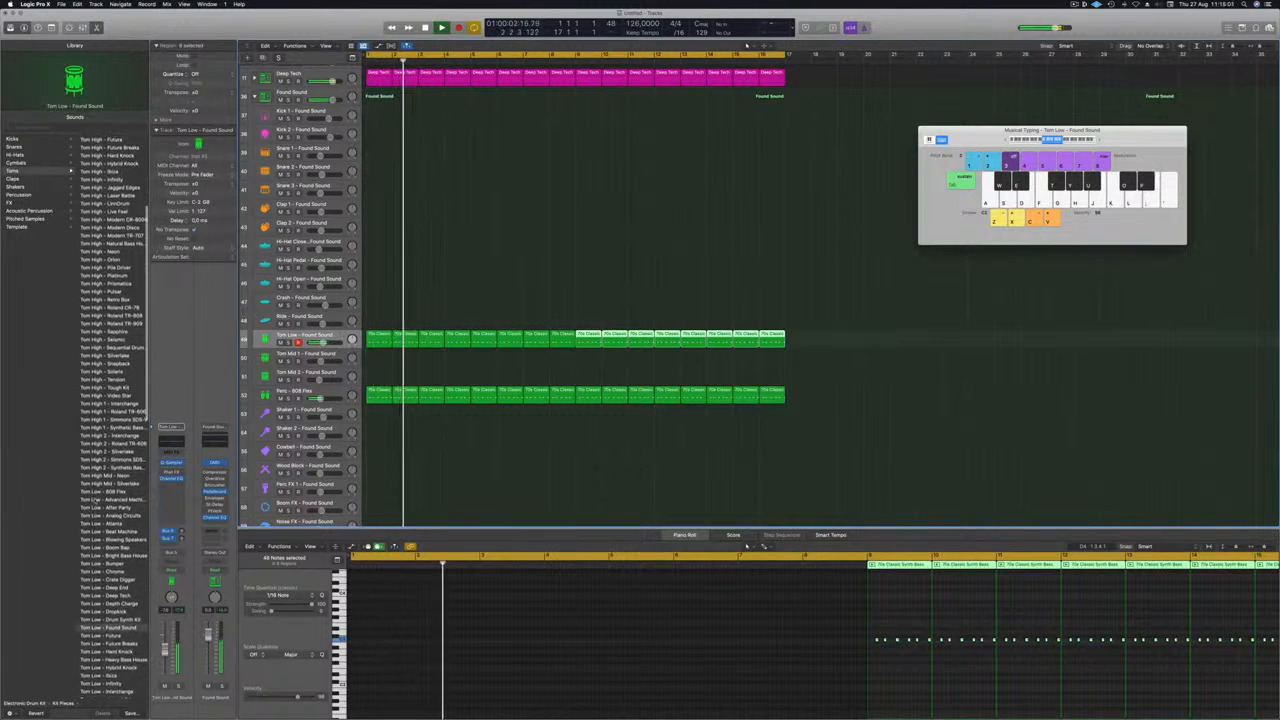
scroll(92, 508, down, 10)
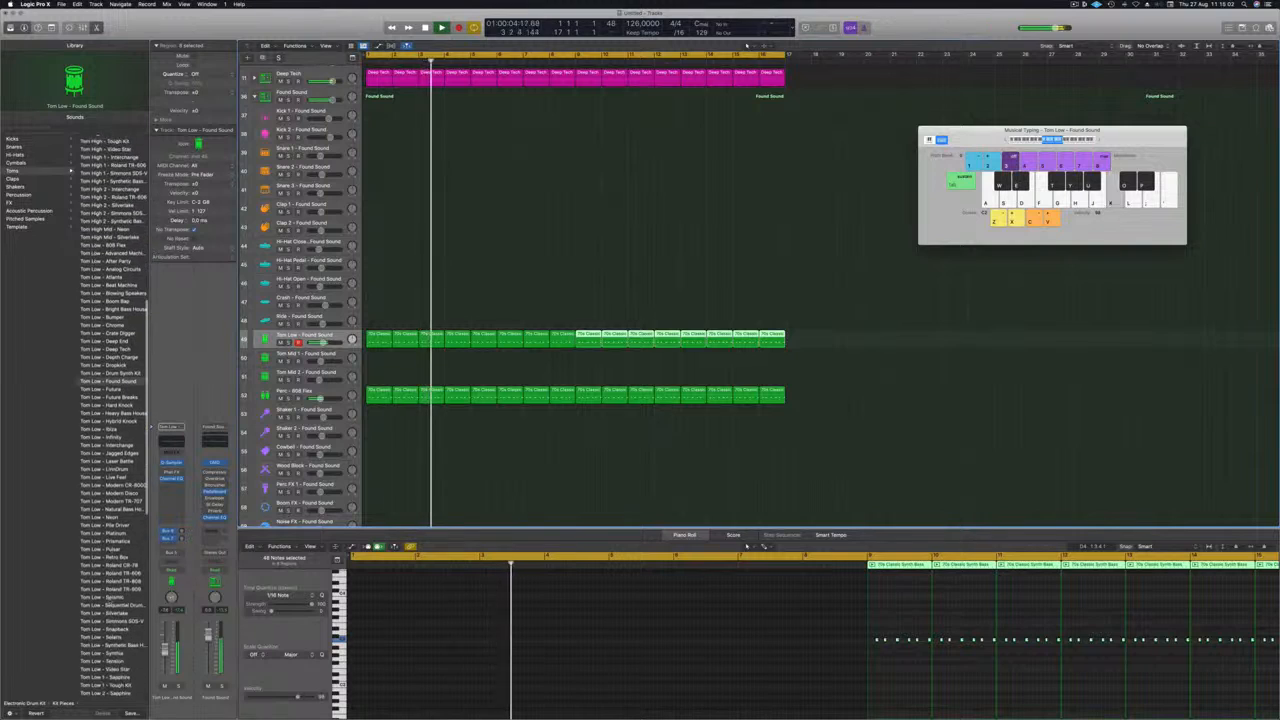
scroll(92, 508, down, 5)
click(105, 624)
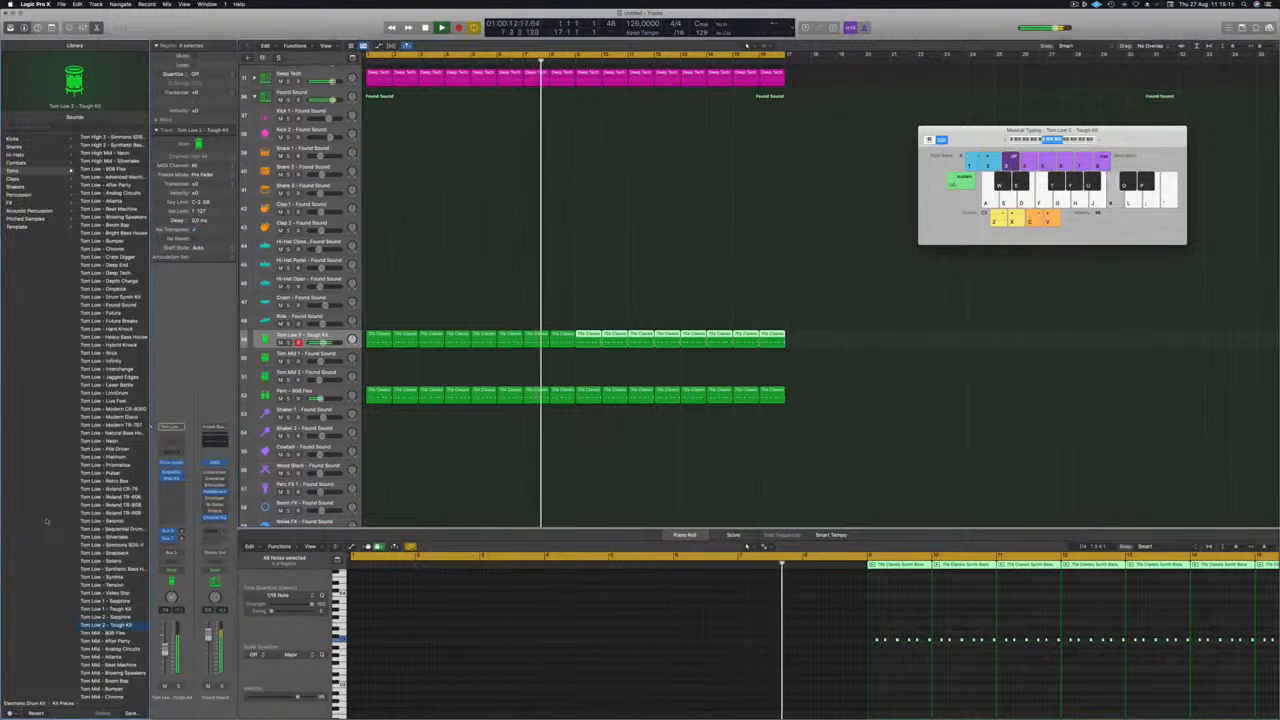
key(Up)
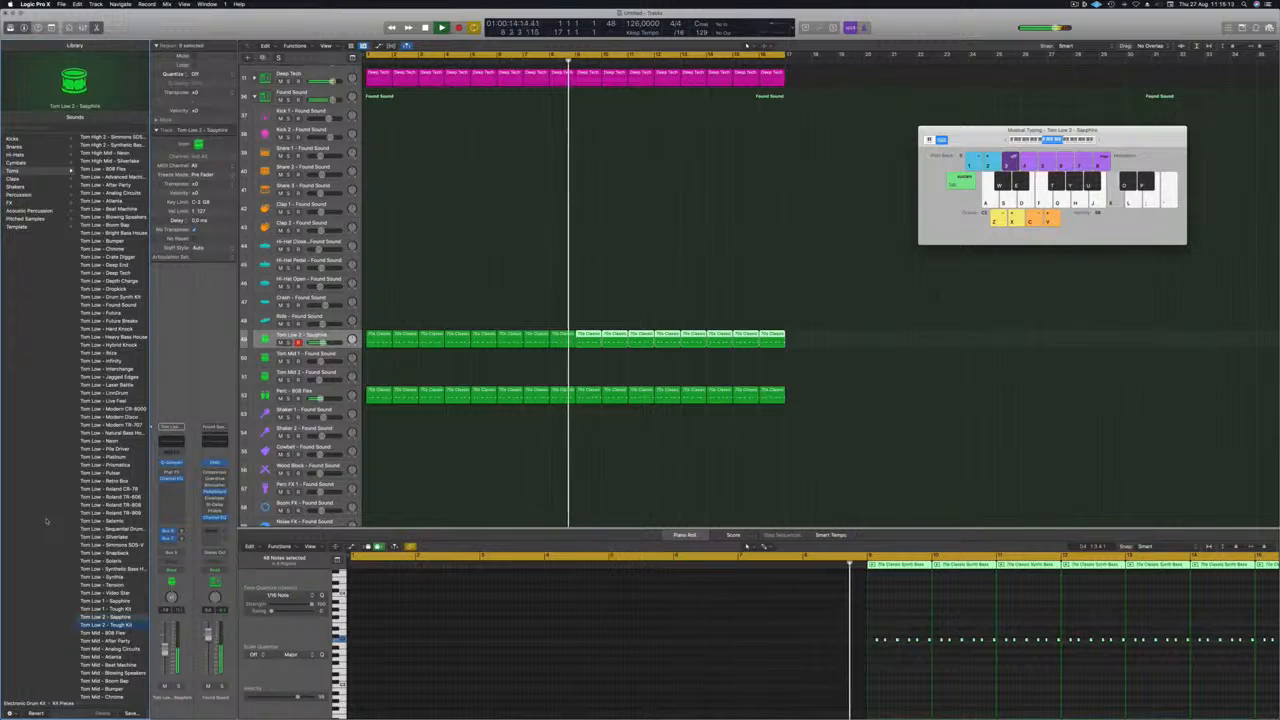
key(Return)
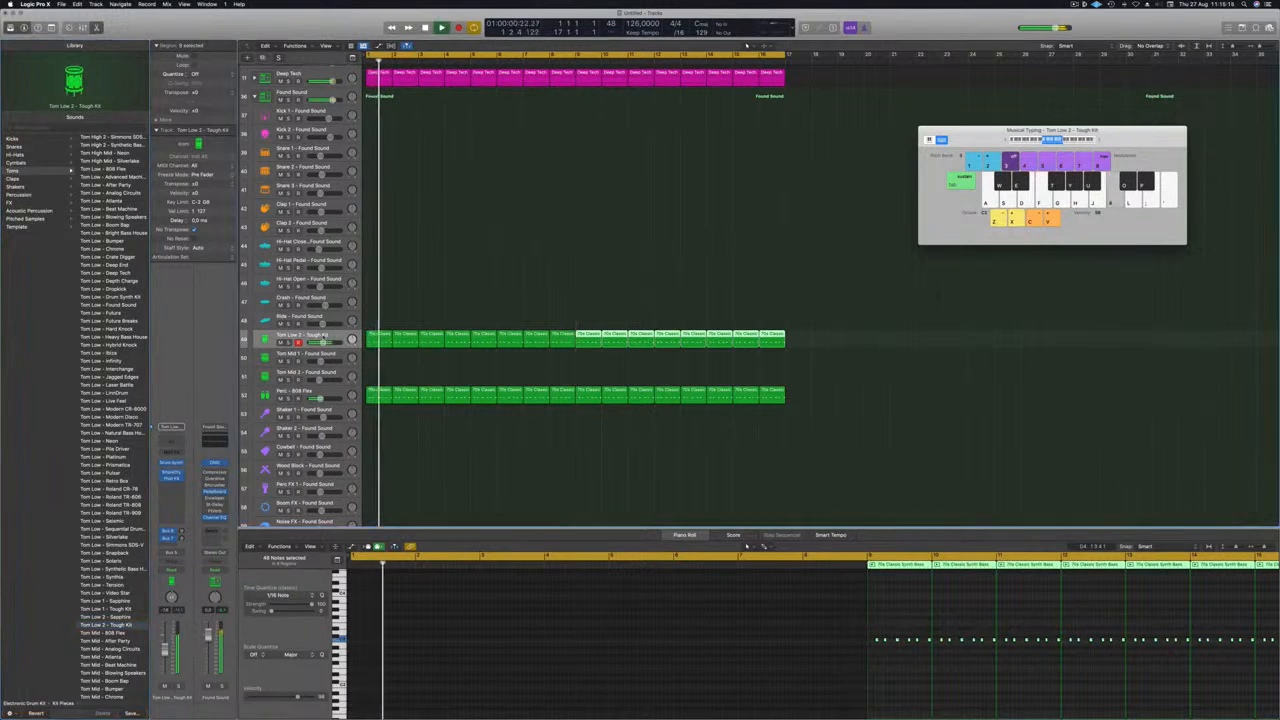
Step: Transpose all notes in the Tom Low 2 - Tough Kit regions up about seven semitones by ear, also trying them an octave lower
click(324, 337)
scroll(437, 614, down, 3)
click(412, 623)
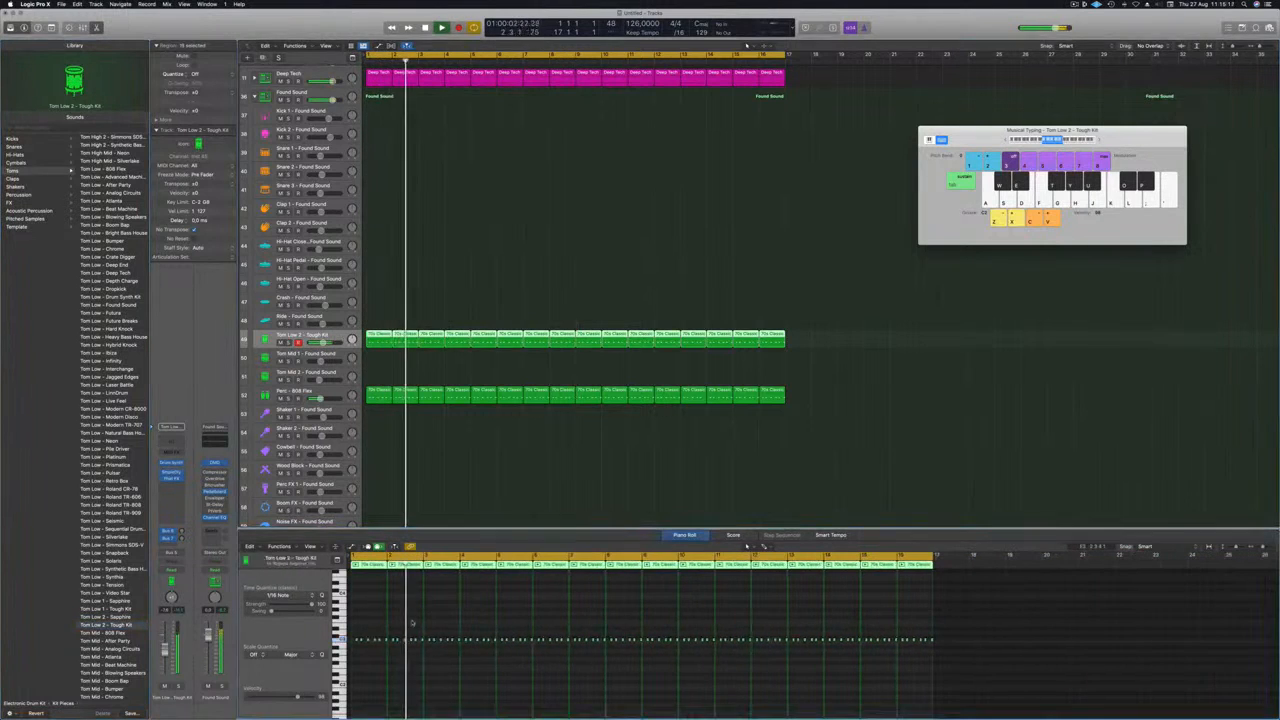
key(super+a)
key(alt+shift+Down)
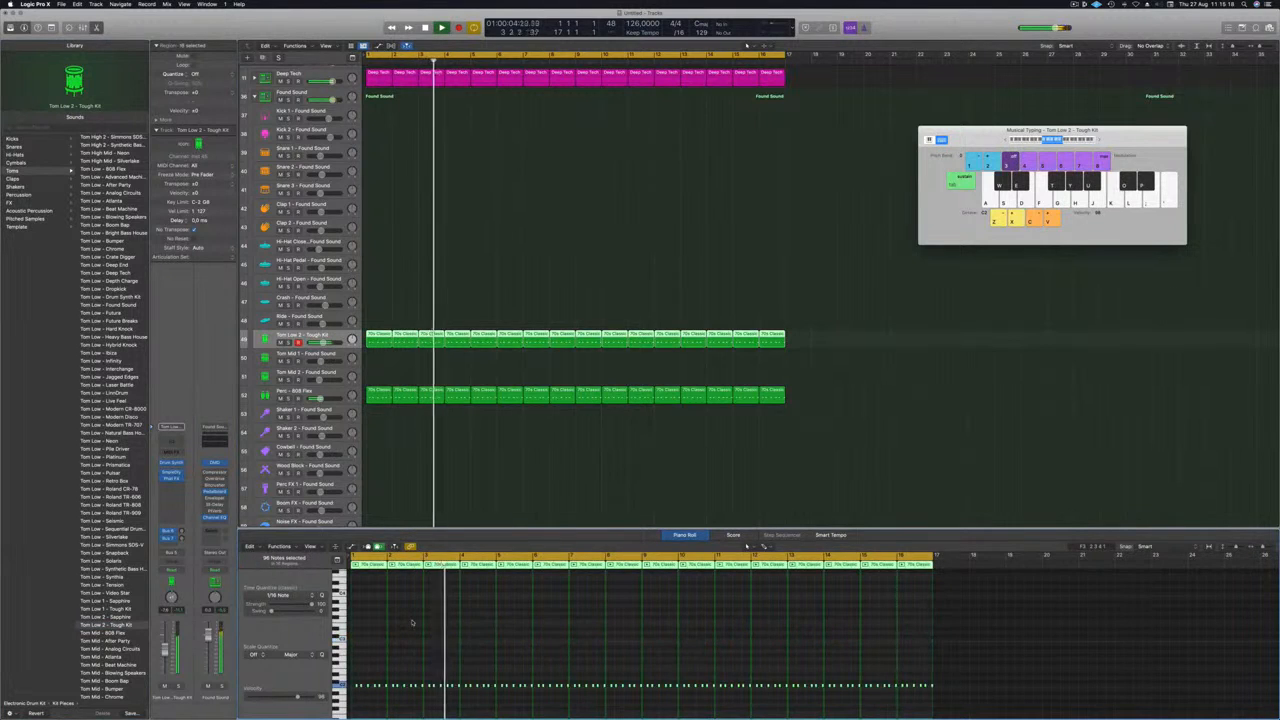
key(alt+shift+Up)
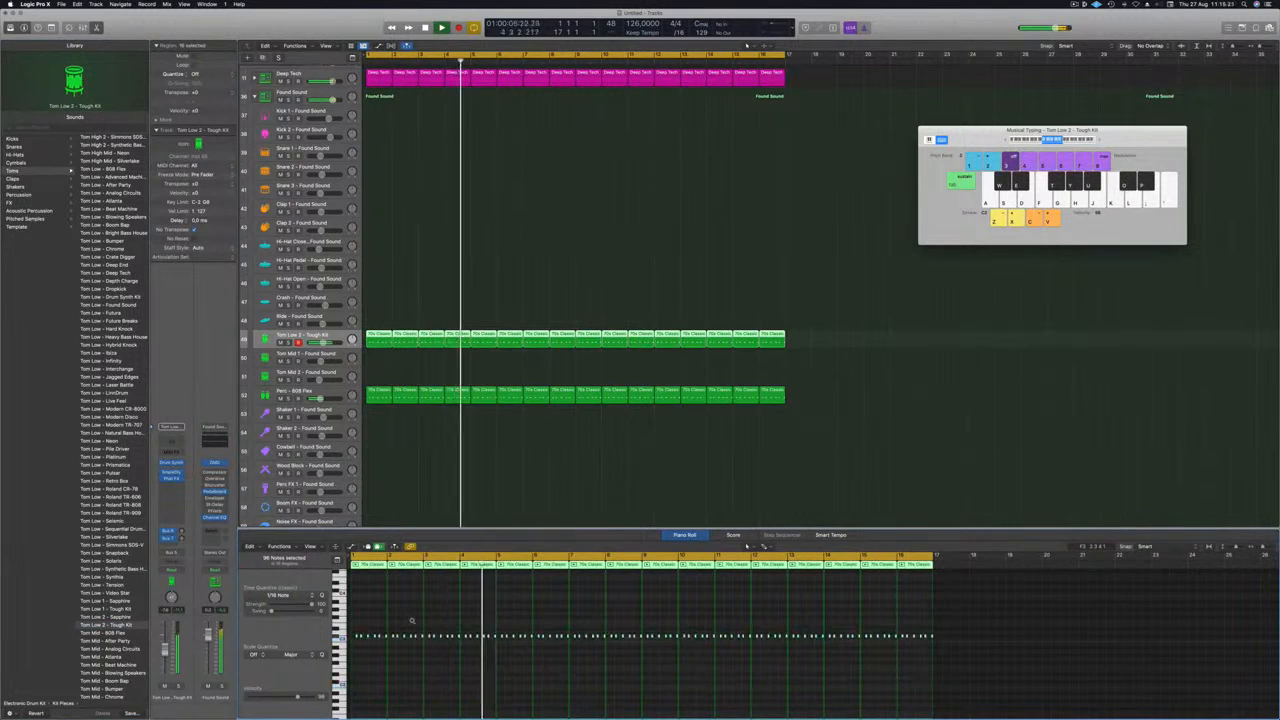
key(alt+Up)
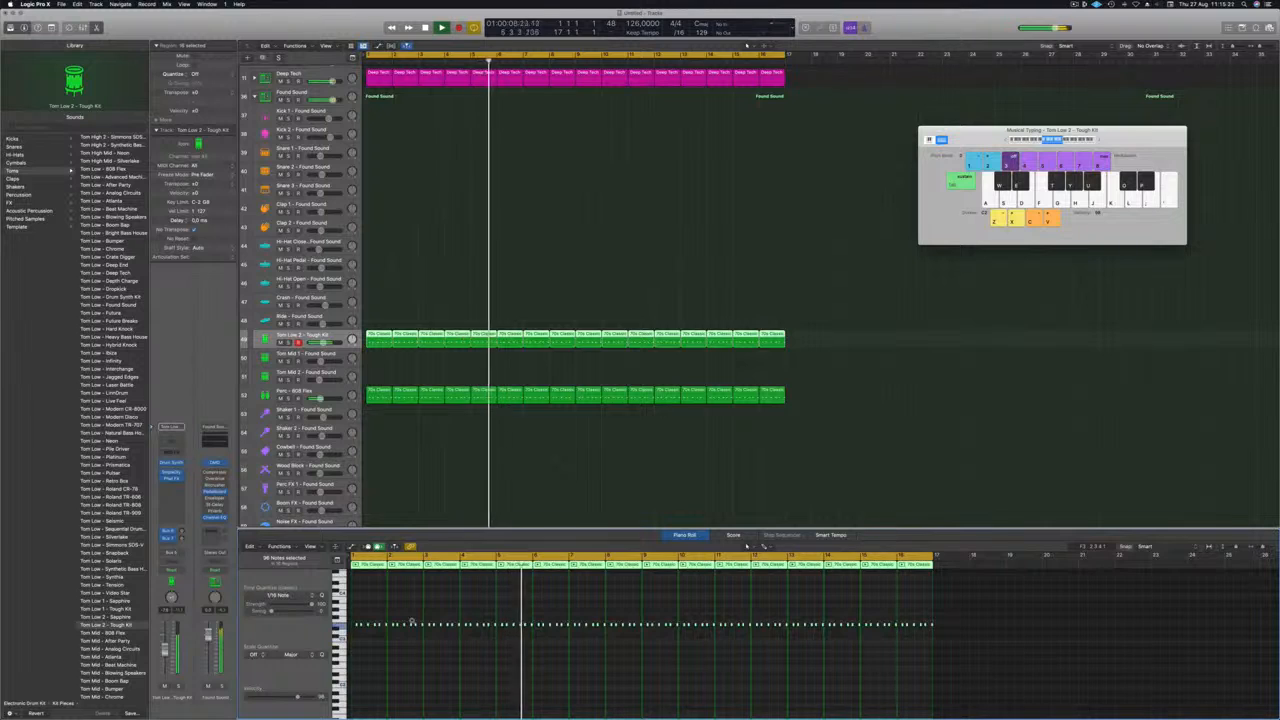
key(alt+Up)
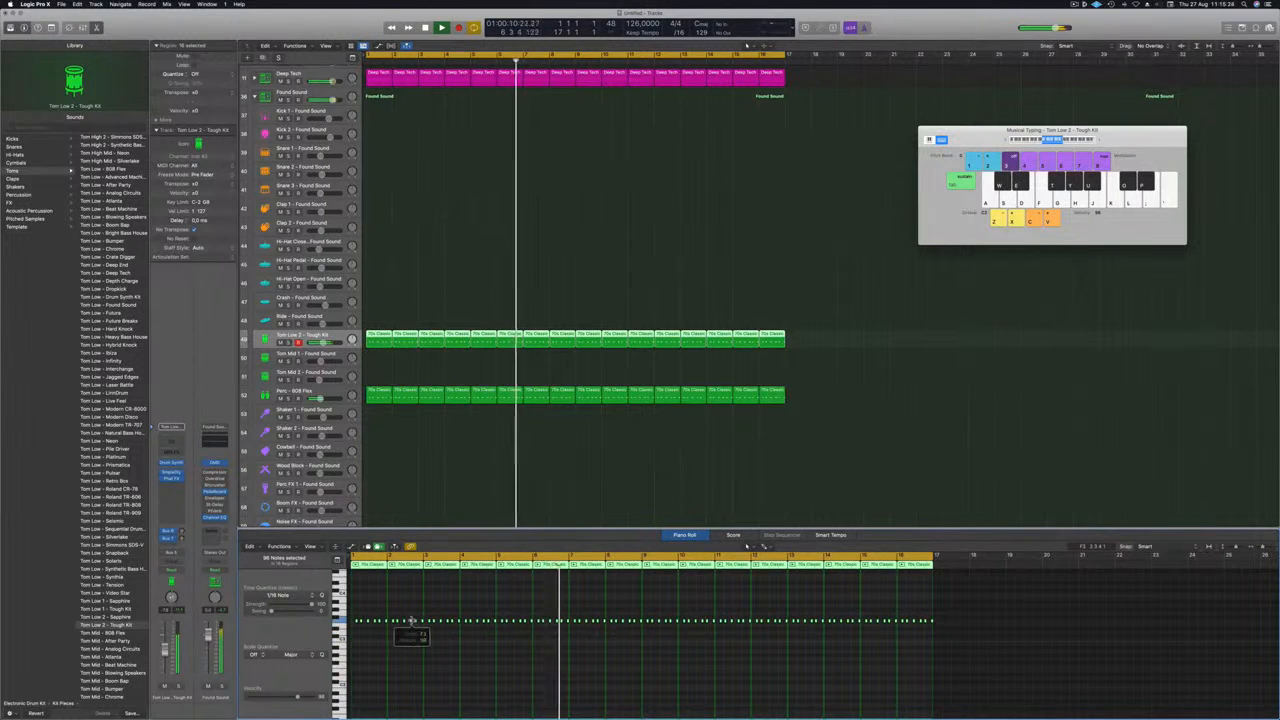
key(alt+Up)
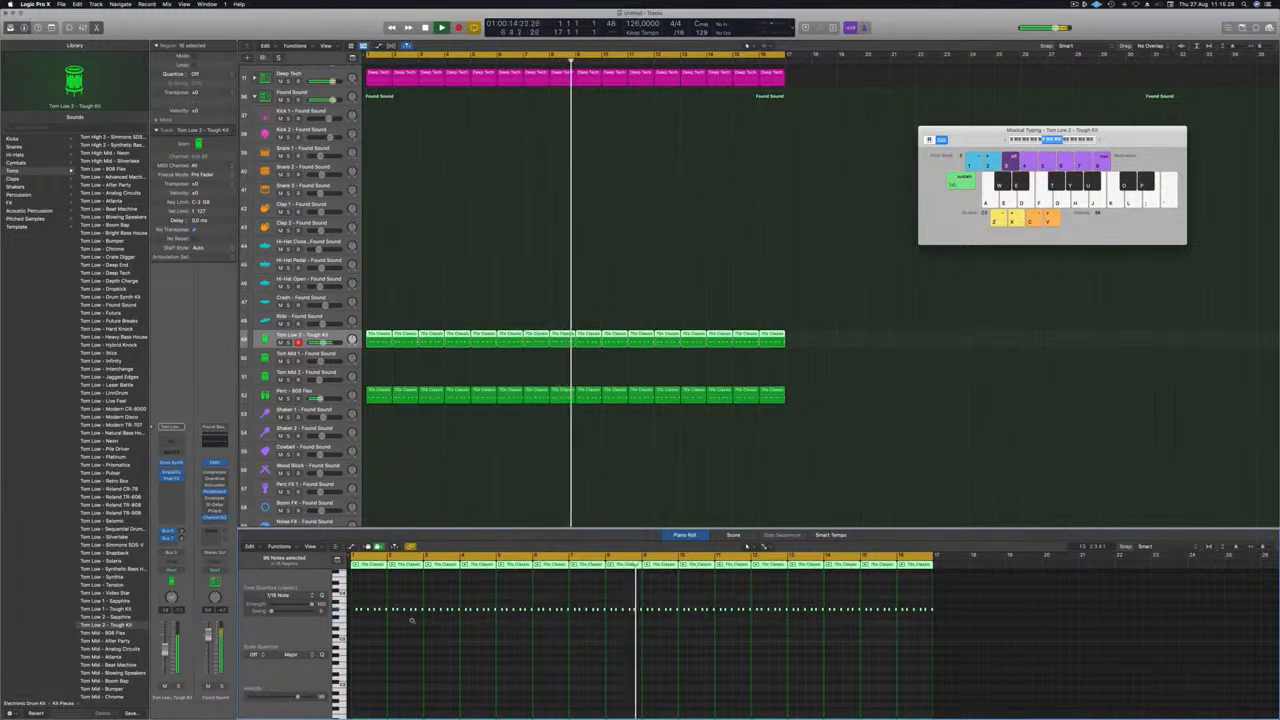
key(Return)
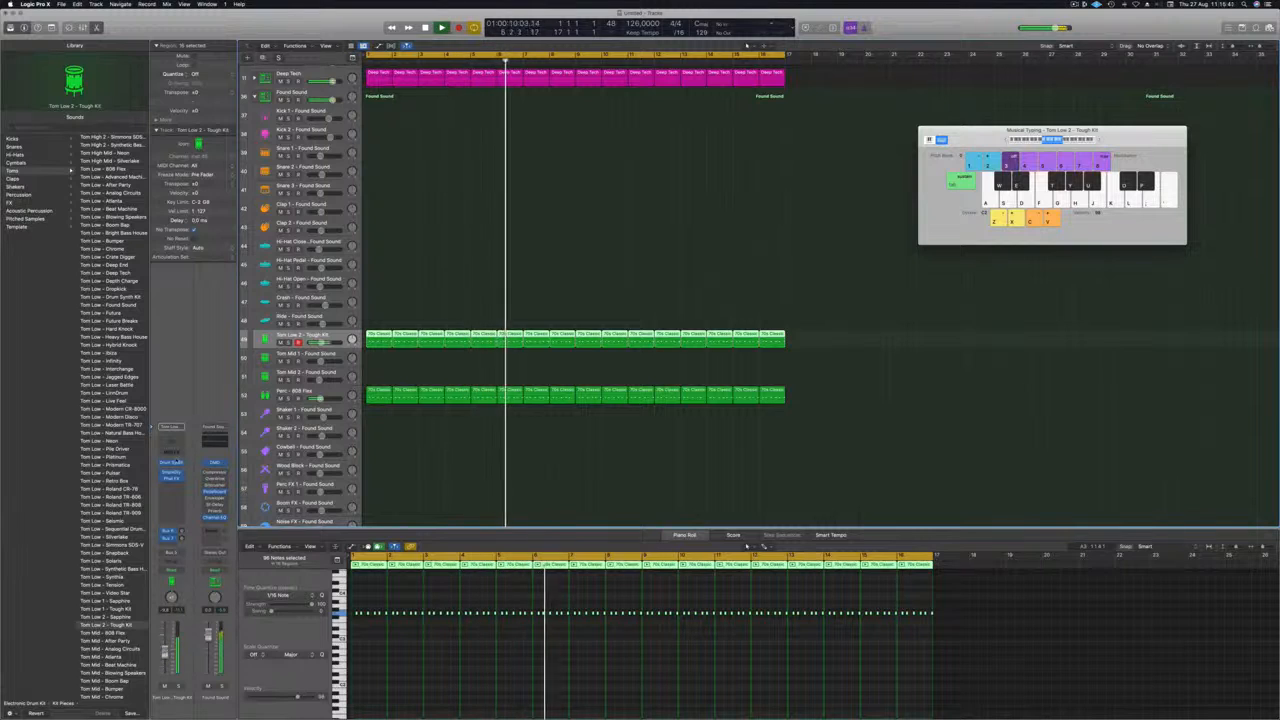
Step: In the Tom Low 2 - Tough Kit Drum Synth, raise Tone to about 52% and sweep Decay down and back to about 45%
click(171, 464)
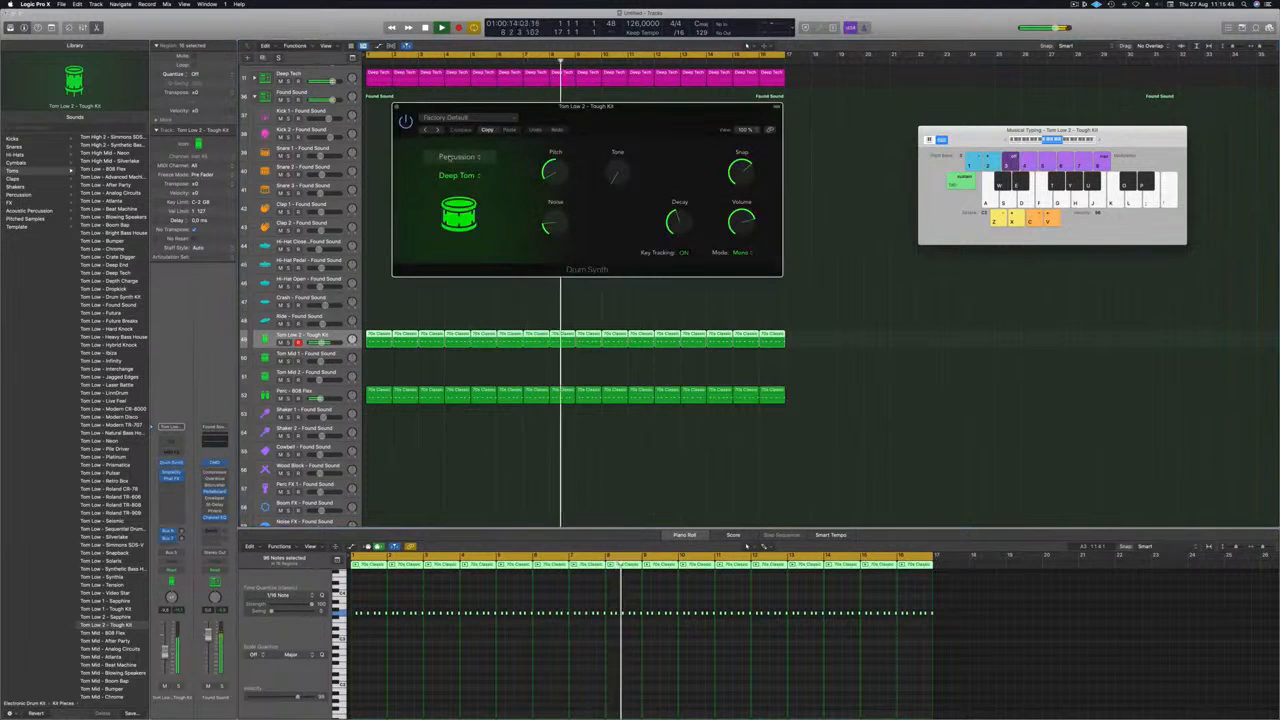
drag(619, 115, 723, 204)
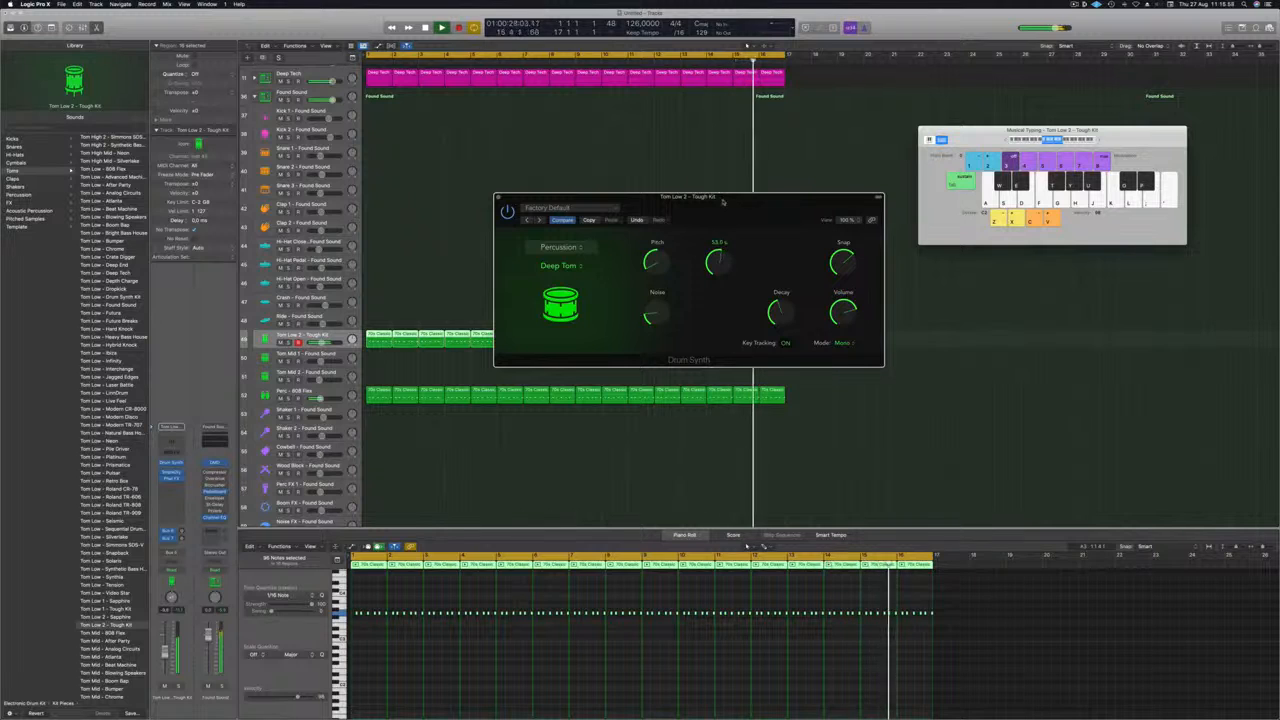
drag(781, 297, 781, 315)
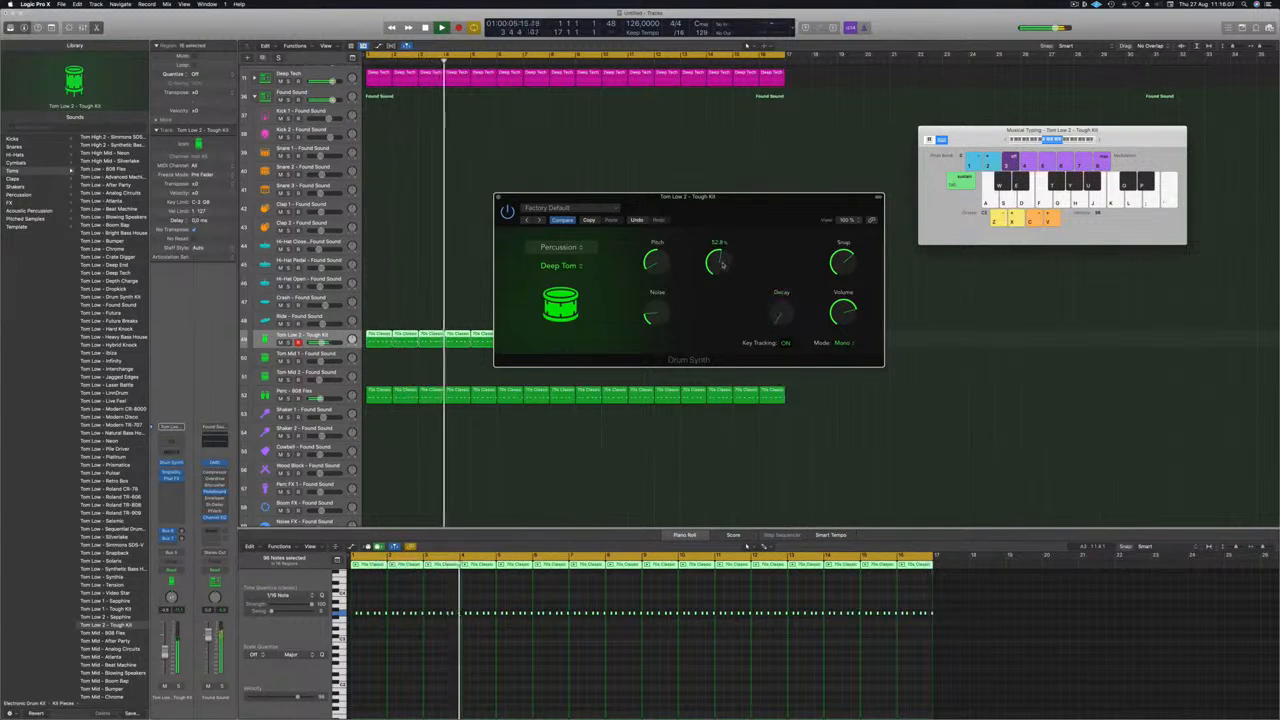
key(space)
drag(779, 314, 785, 274)
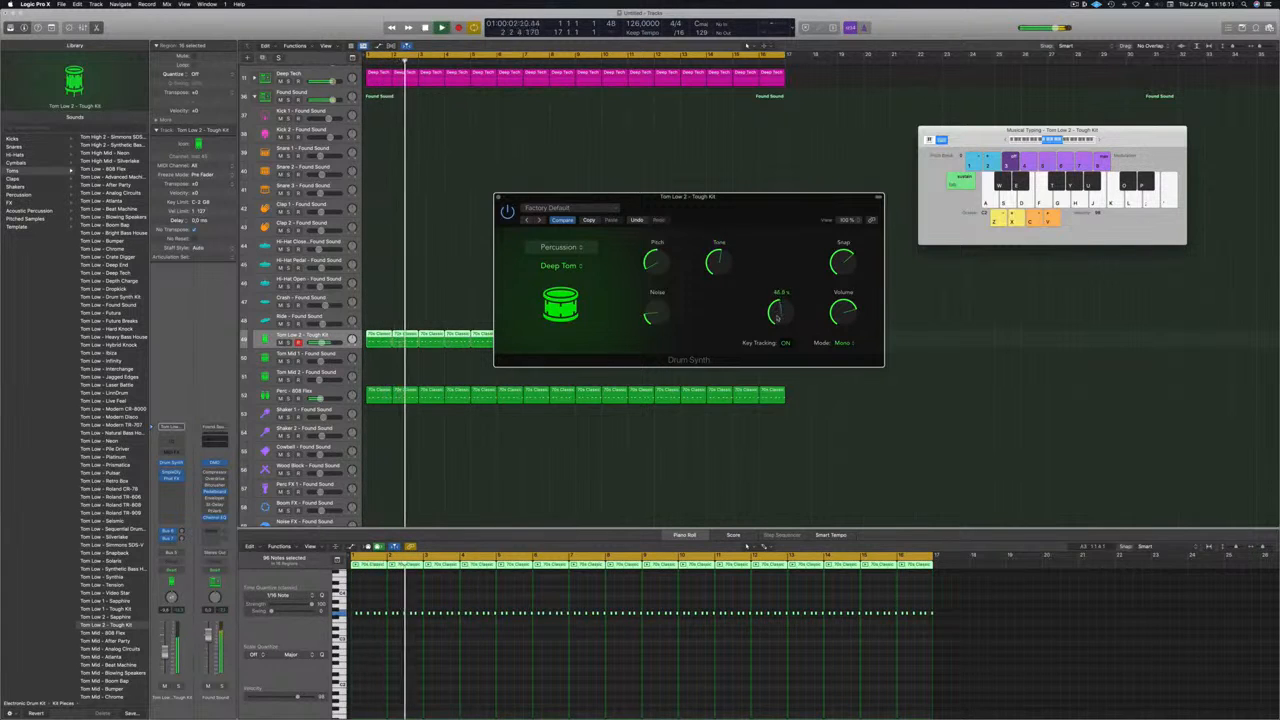
Step: Try the Drum Synth's Poly mode on the Deep Tom sound during playback and return it to Mono
click(843, 343)
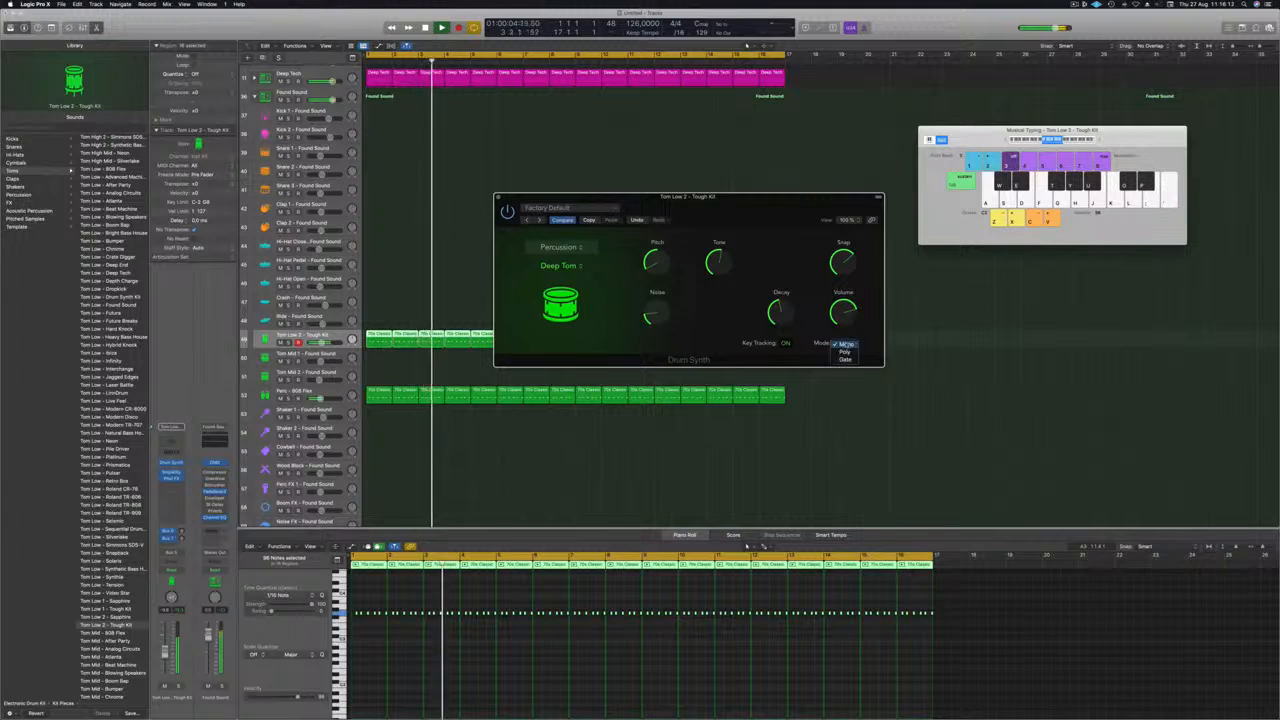
click(845, 352)
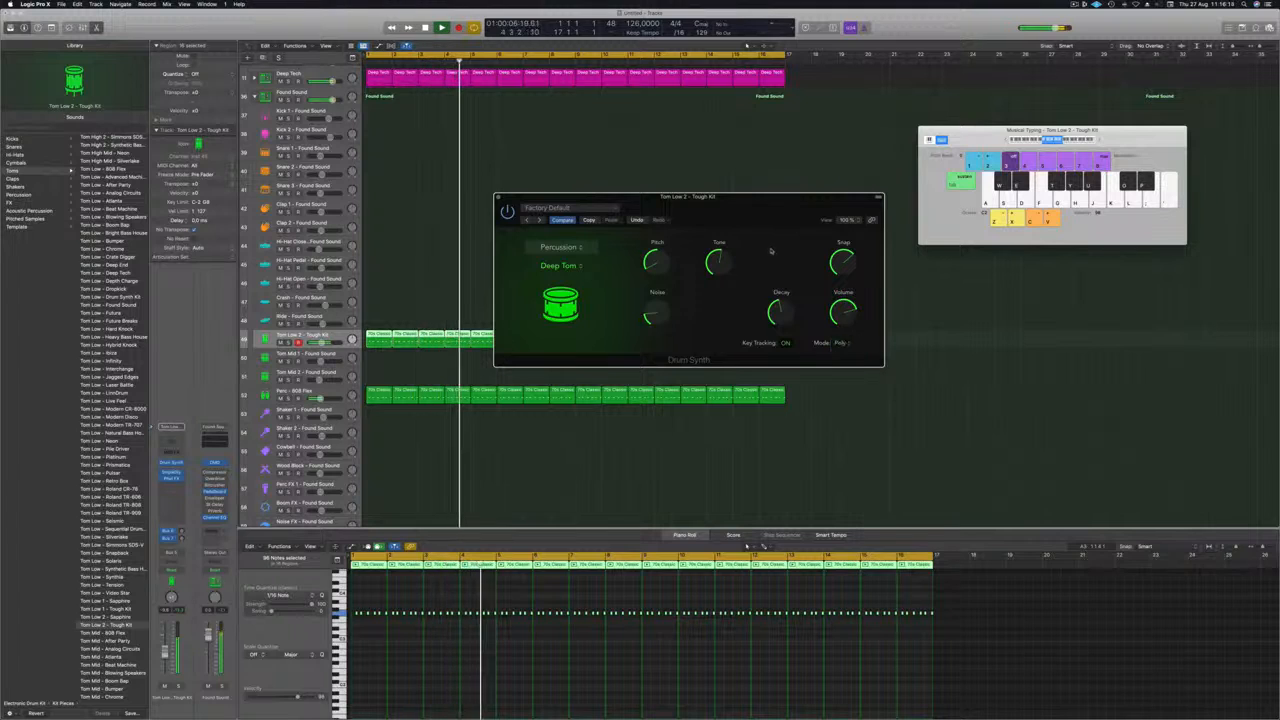
click(843, 344)
click(843, 336)
drag(743, 210, 706, 200)
key(space)
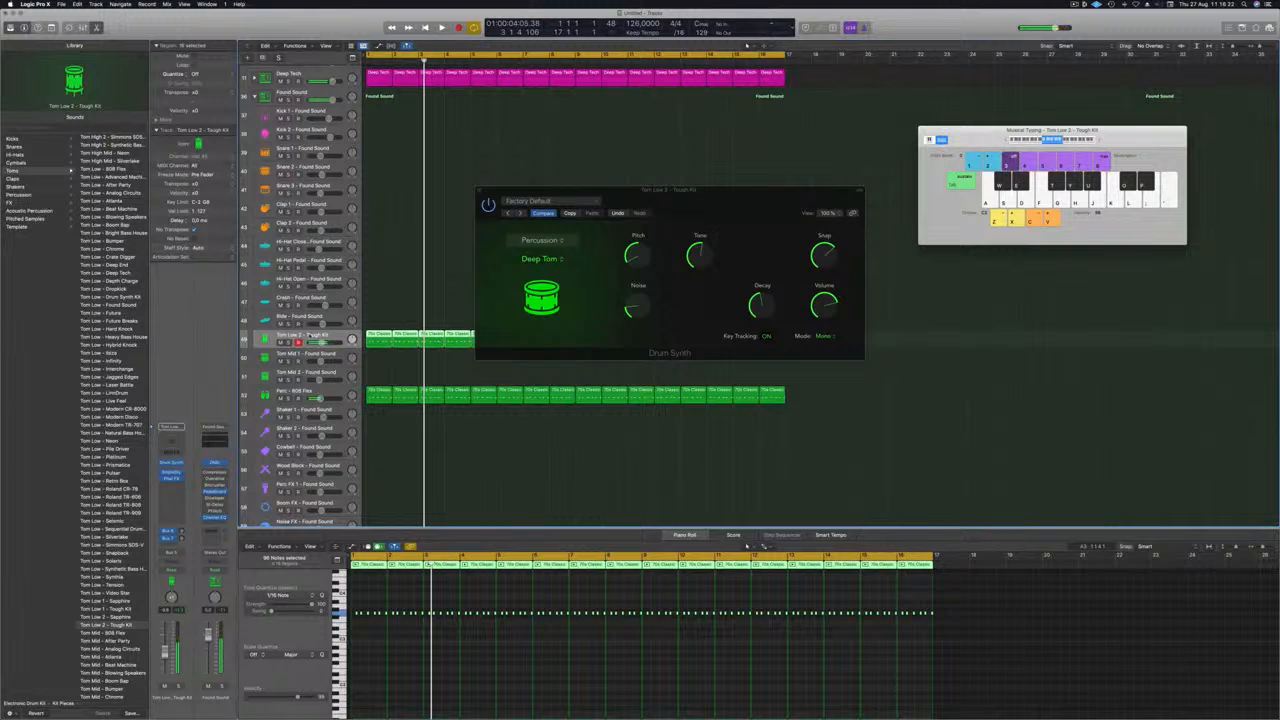
Step: Play the arrangement again and slightly lower the Tom Low 2 - Tough Kit channel volume
key(space)
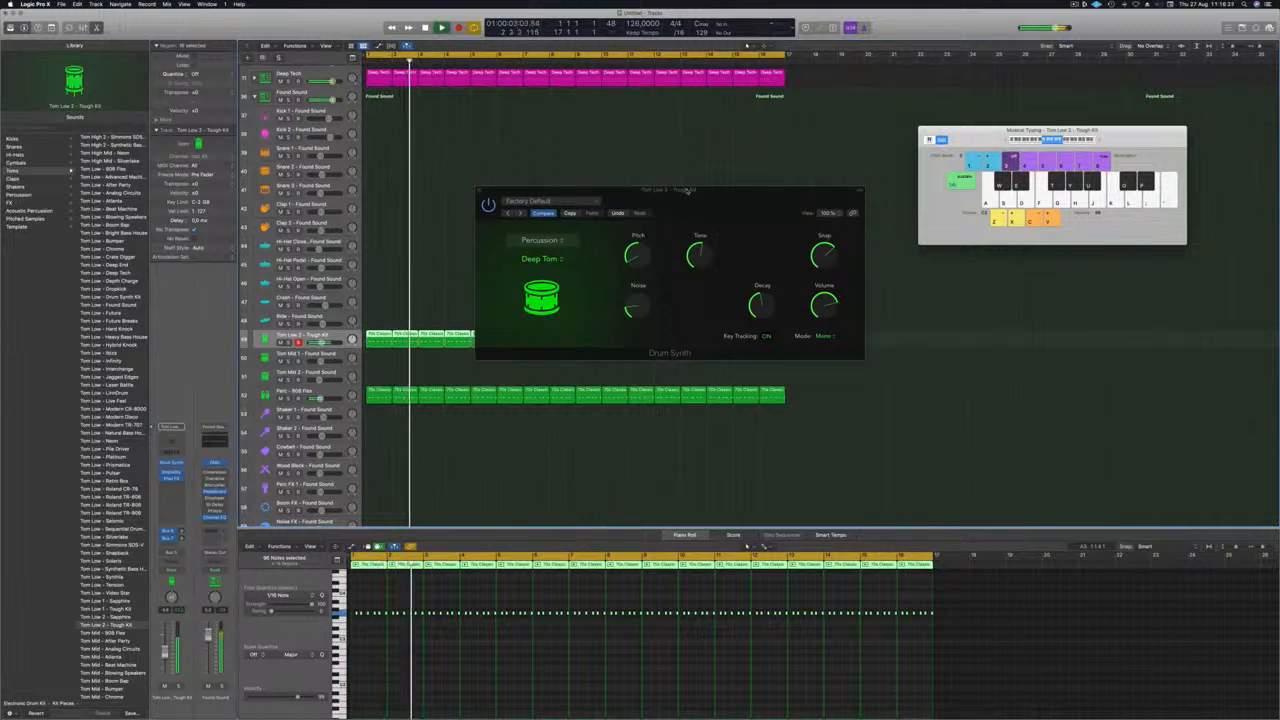
drag(692, 190, 662, 193)
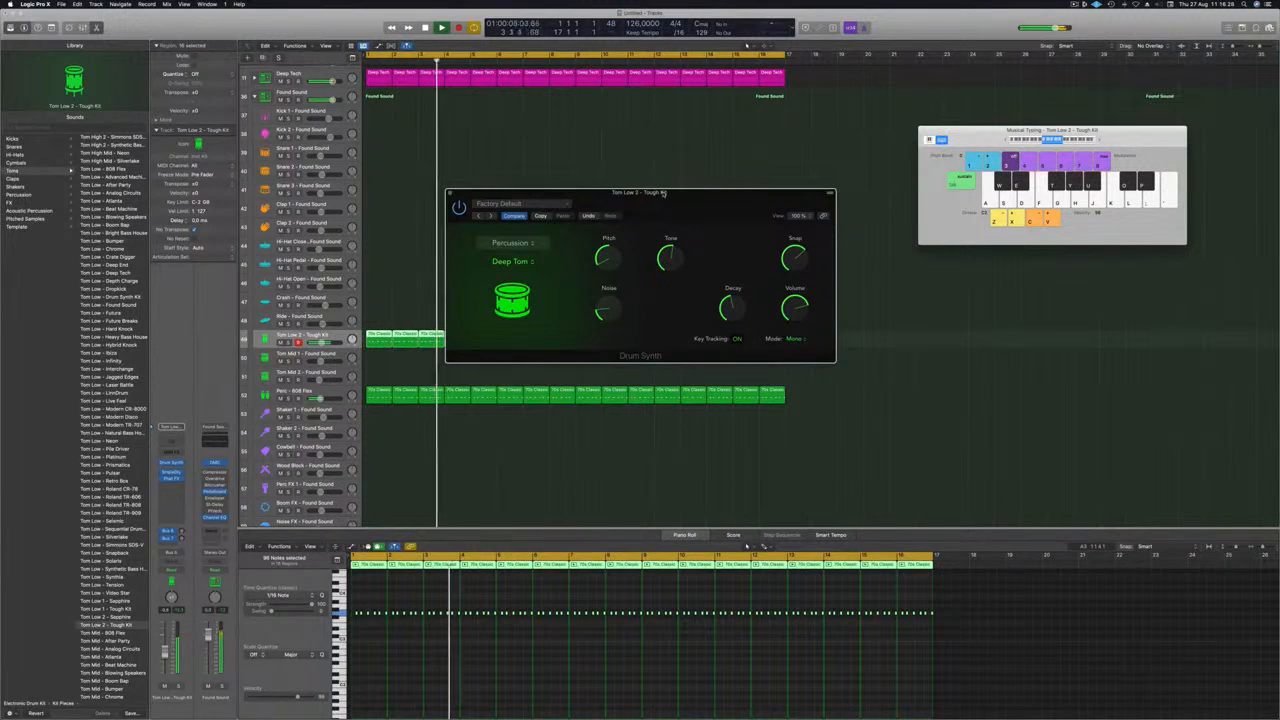
drag(165, 652, 165, 654)
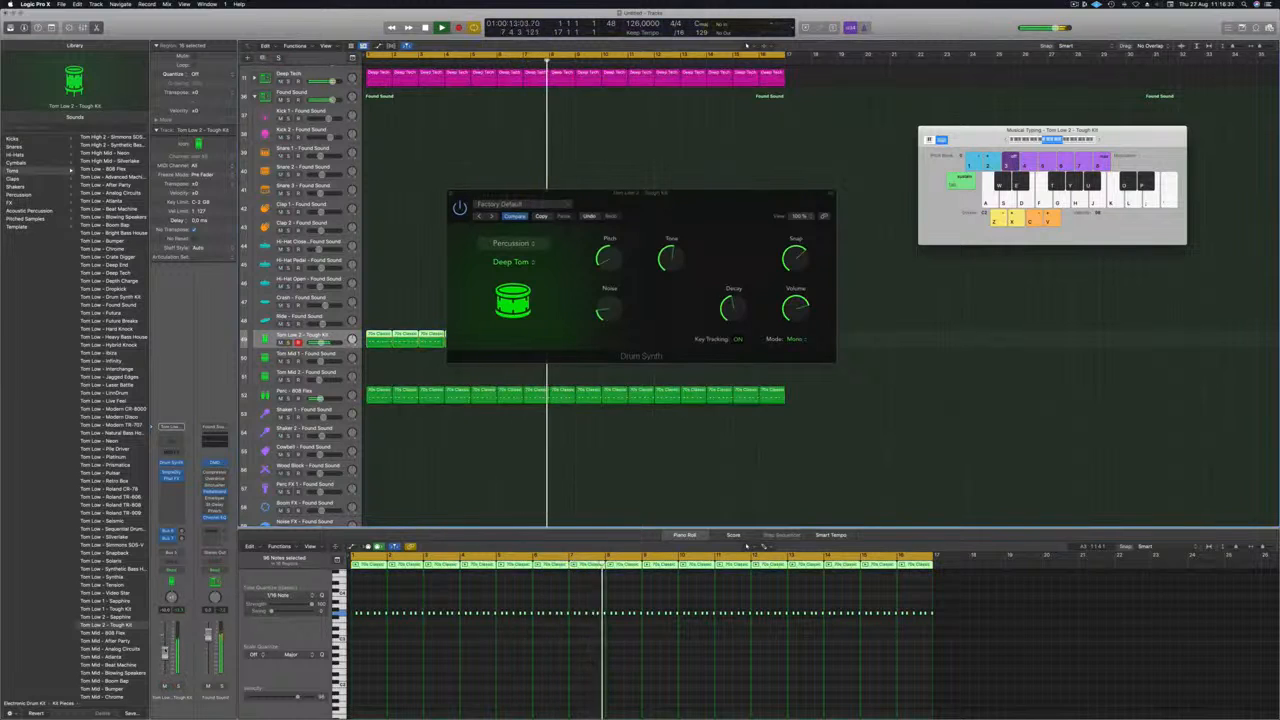
Step: Close the Drum Synth, copy the first Tom Low 2 region onto the Ride track, and delete all its notes except the first
click(450, 193)
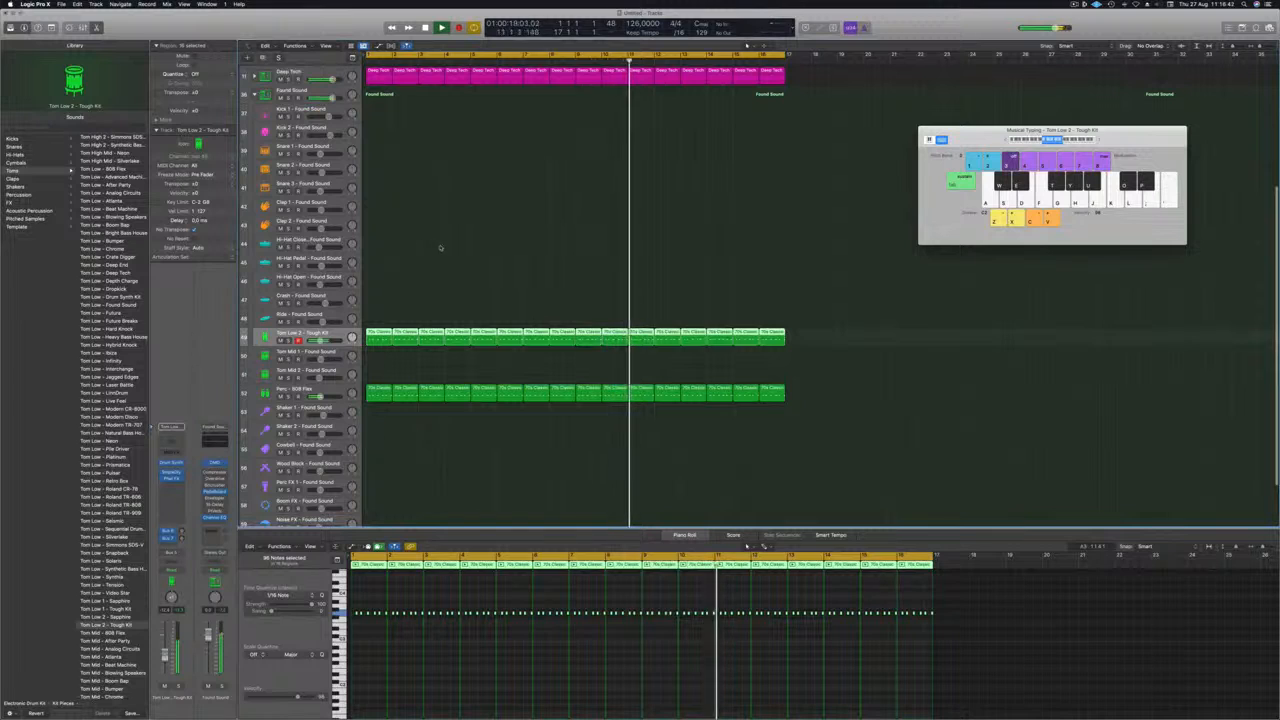
click(378, 336)
drag(378, 334, 378, 318)
scroll(356, 629, up, 5)
drag(376, 609, 460, 622)
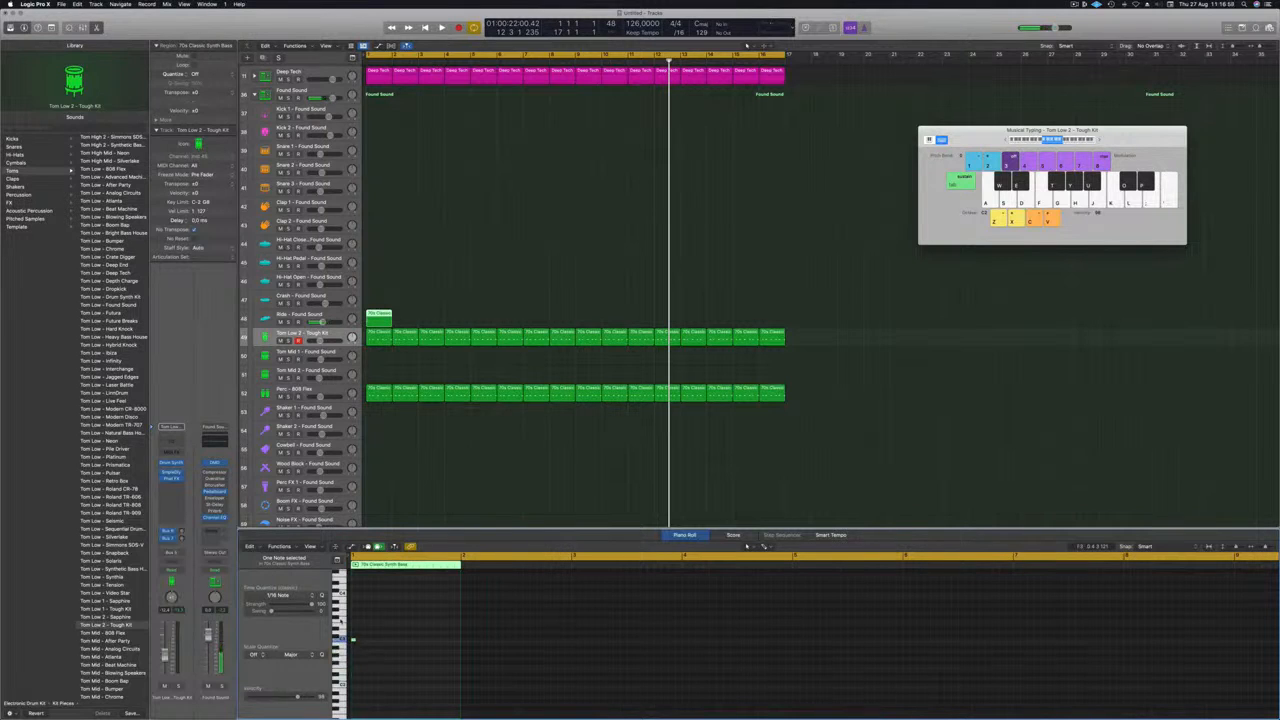
Step: Duplicate the one-note region on the Ride track every second bar, from bar 1 through bar 15
click(338, 318)
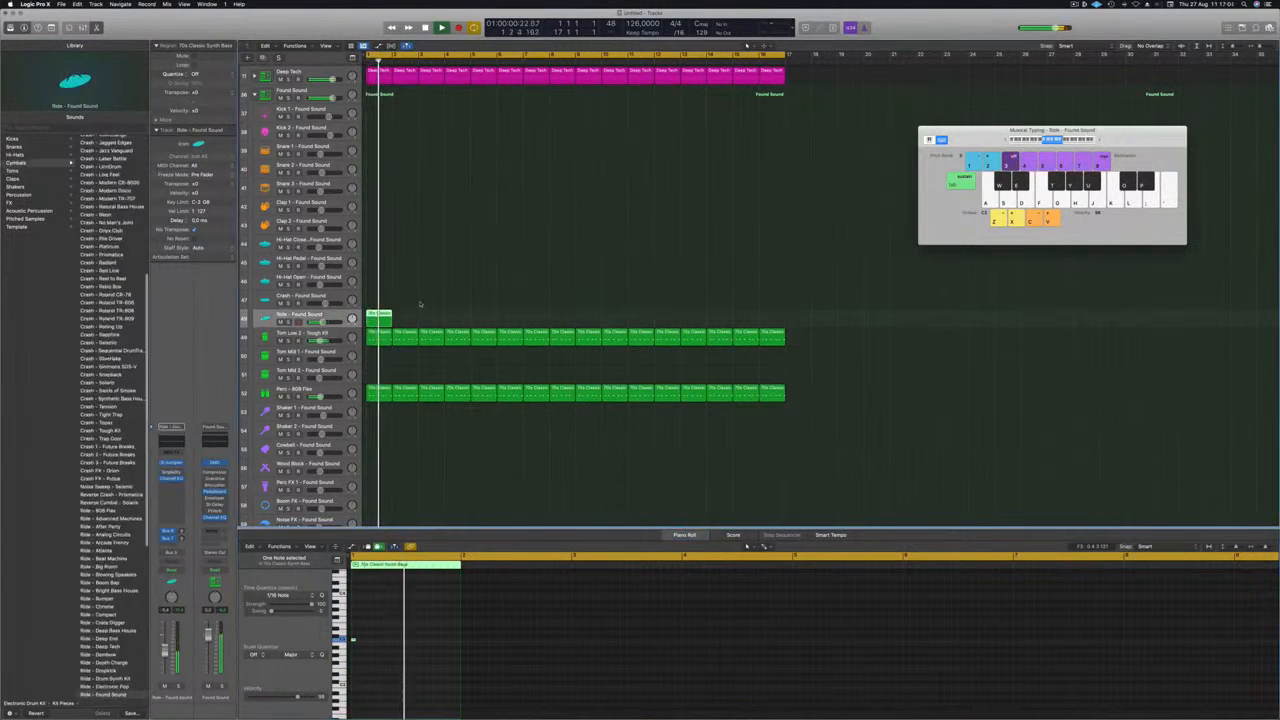
drag(379, 316, 477, 314)
click(339, 317)
drag(380, 319, 588, 324)
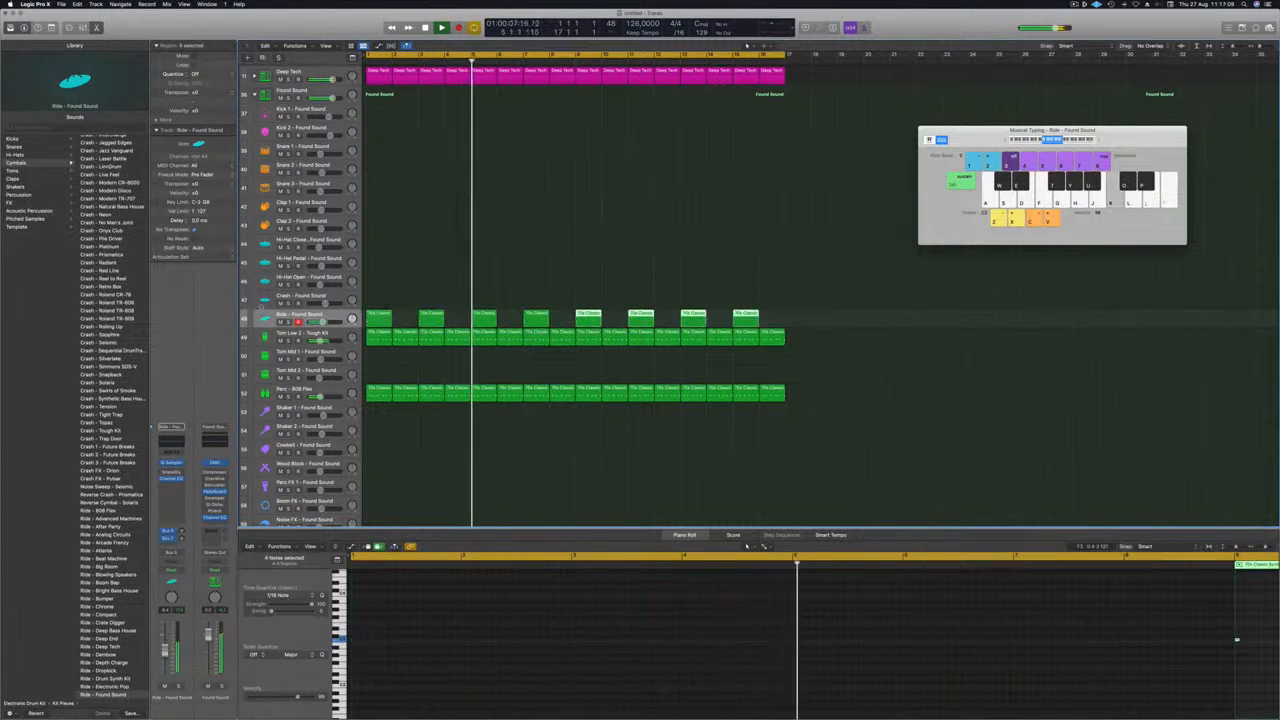
Step: Browse the cymbal sounds and load Crash - Chrome on the Ride track
scroll(94, 406, down, 2)
scroll(94, 407, down, 12)
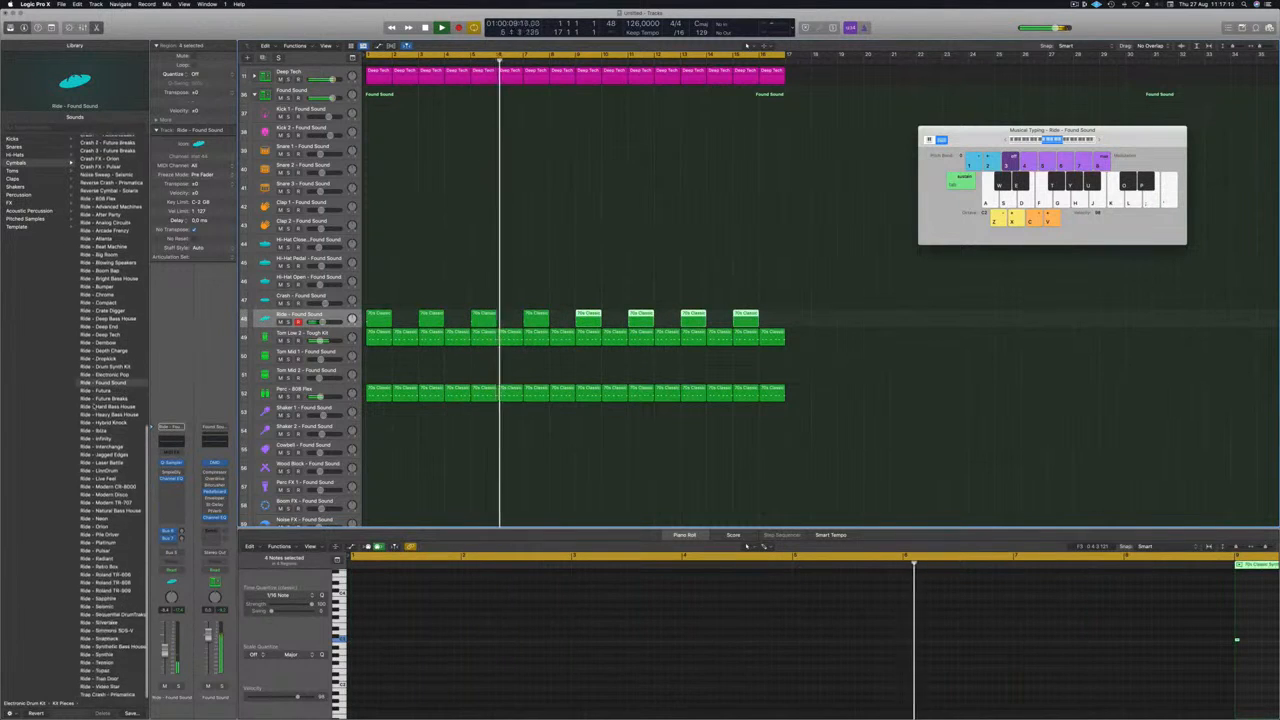
scroll(94, 408, up, 12)
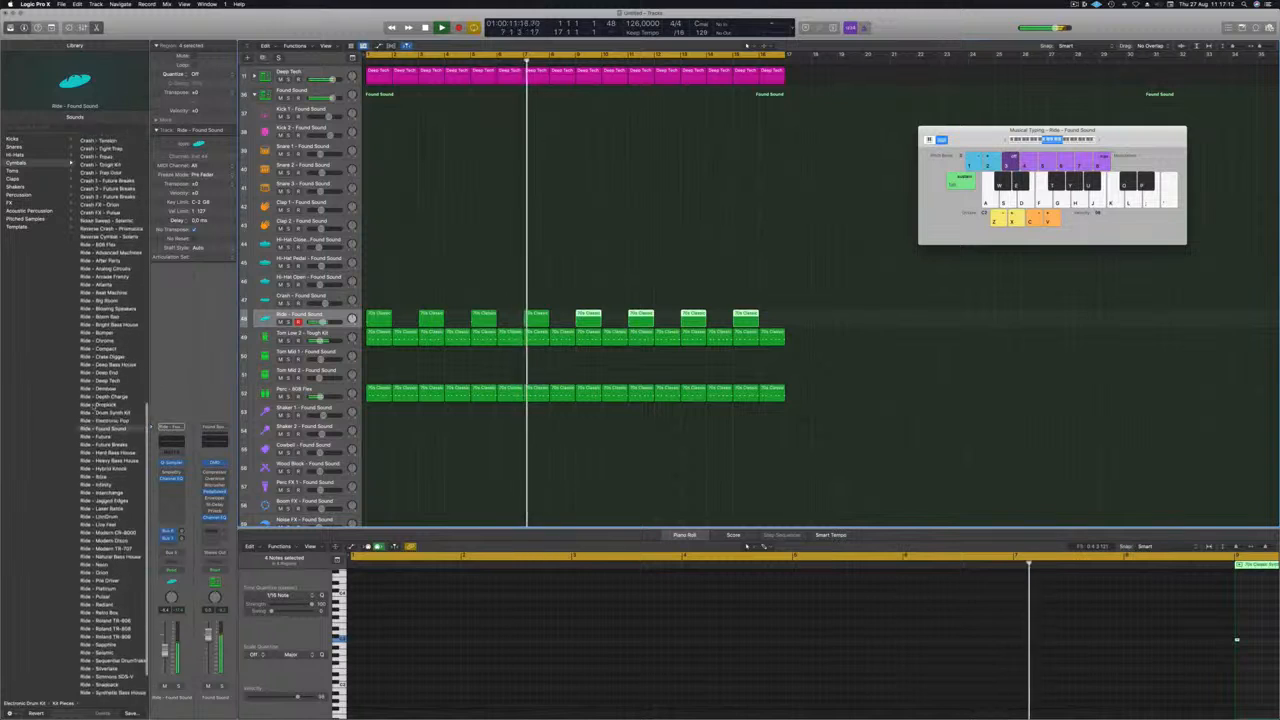
scroll(94, 408, up, 12)
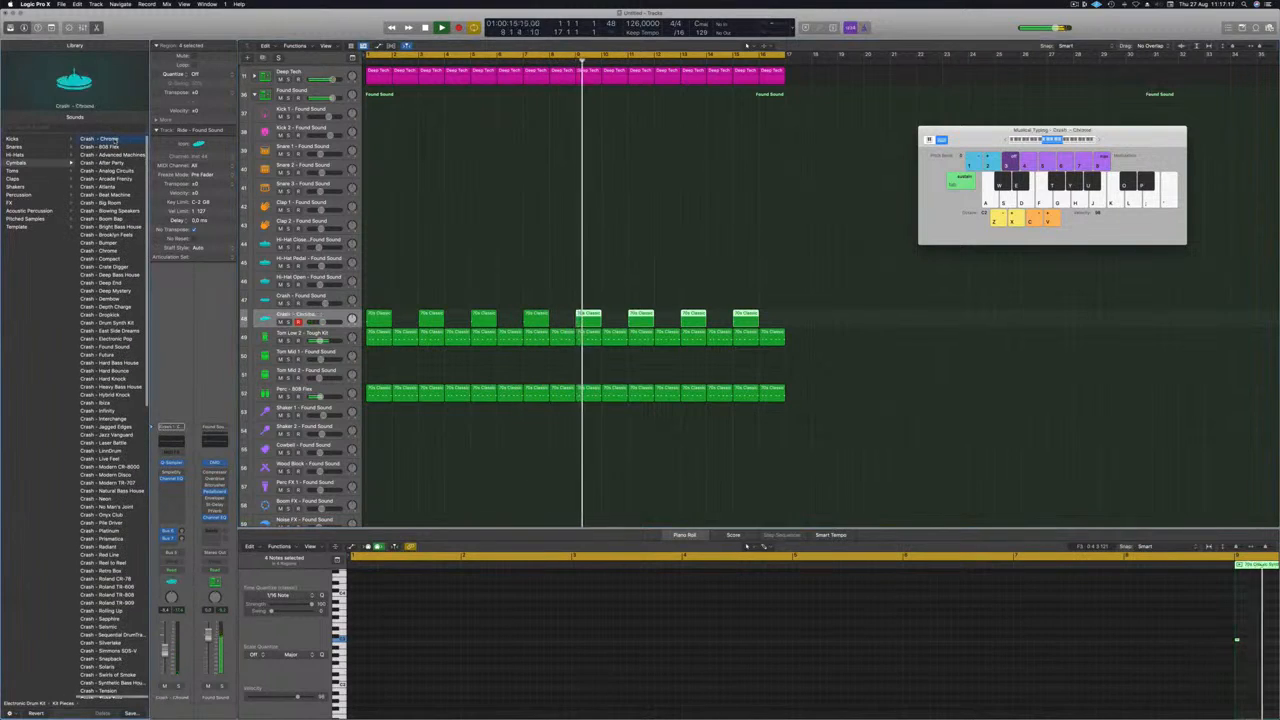
click(108, 138)
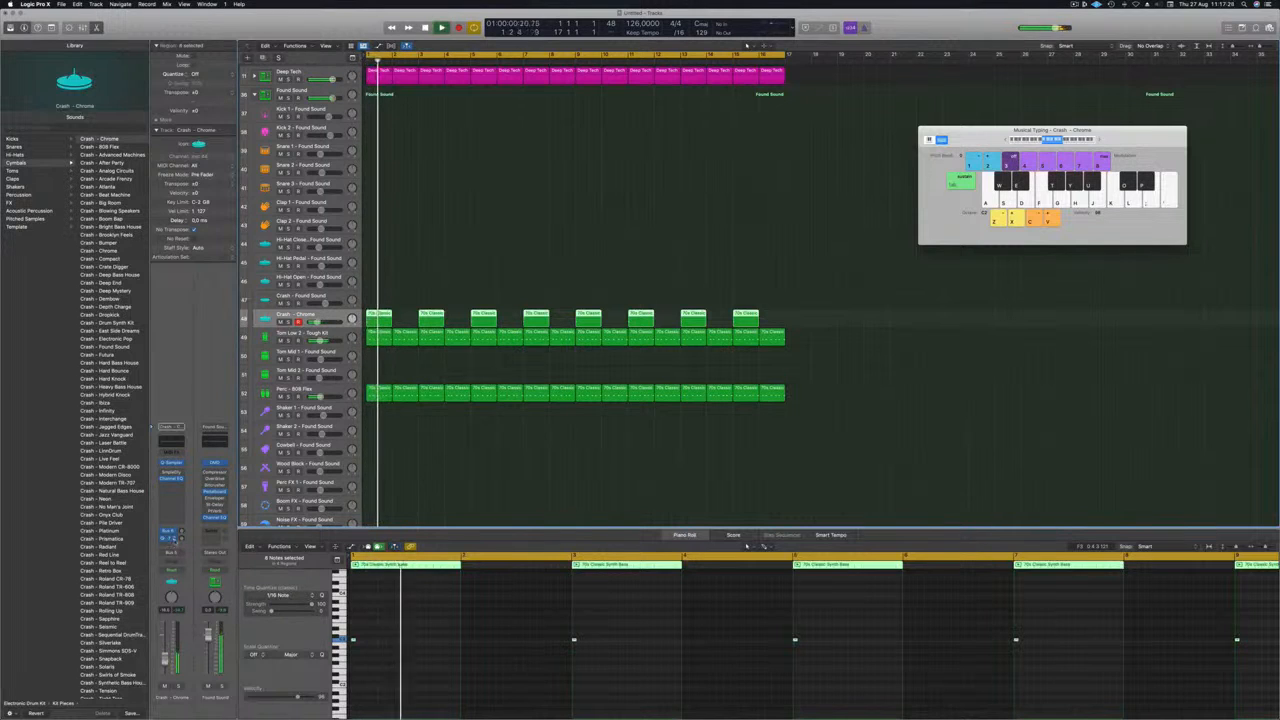
Step: Add sends to Bus 9 and Bus 10 on the Crash - Chrome channel
click(166, 531)
mouse_move(168, 555)
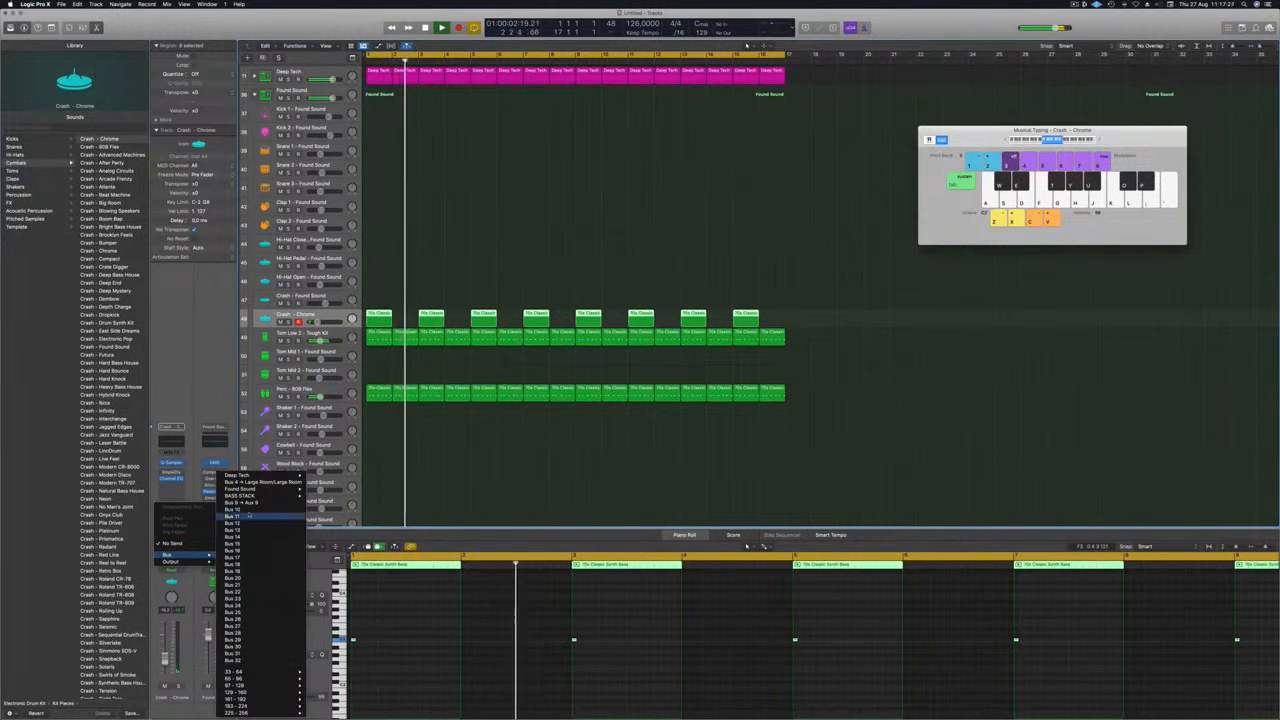
click(235, 502)
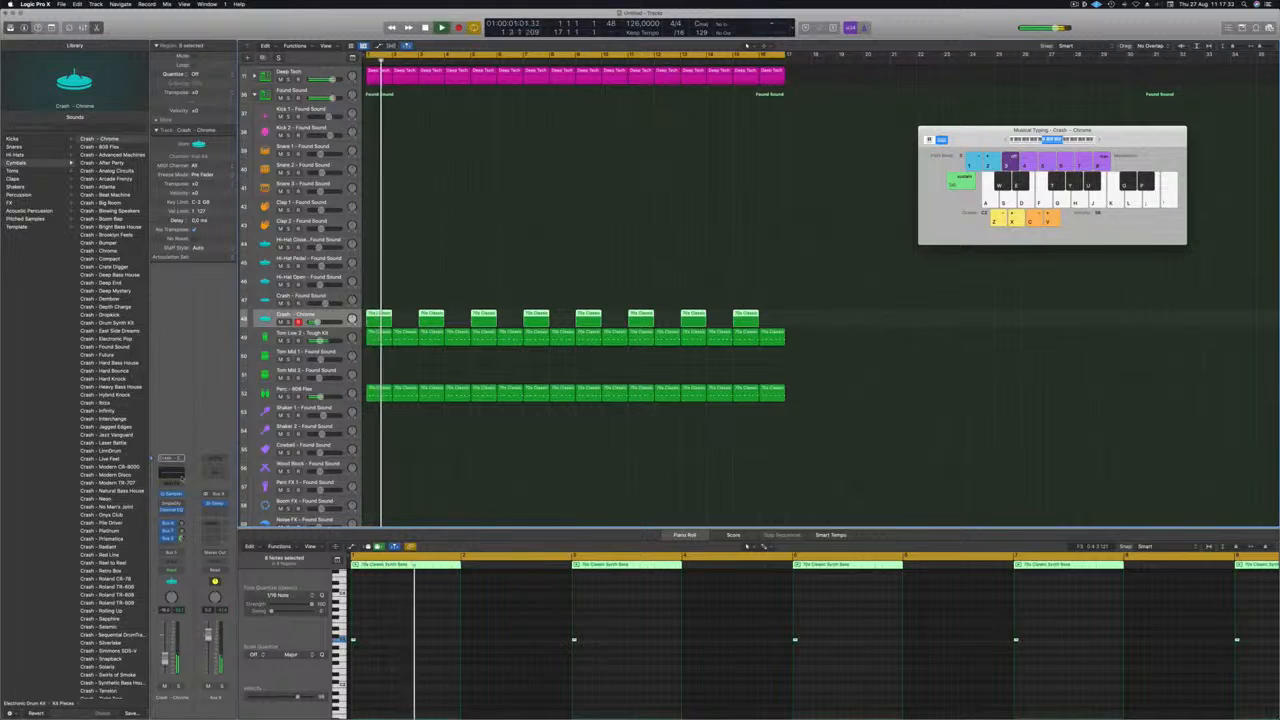
click(172, 544)
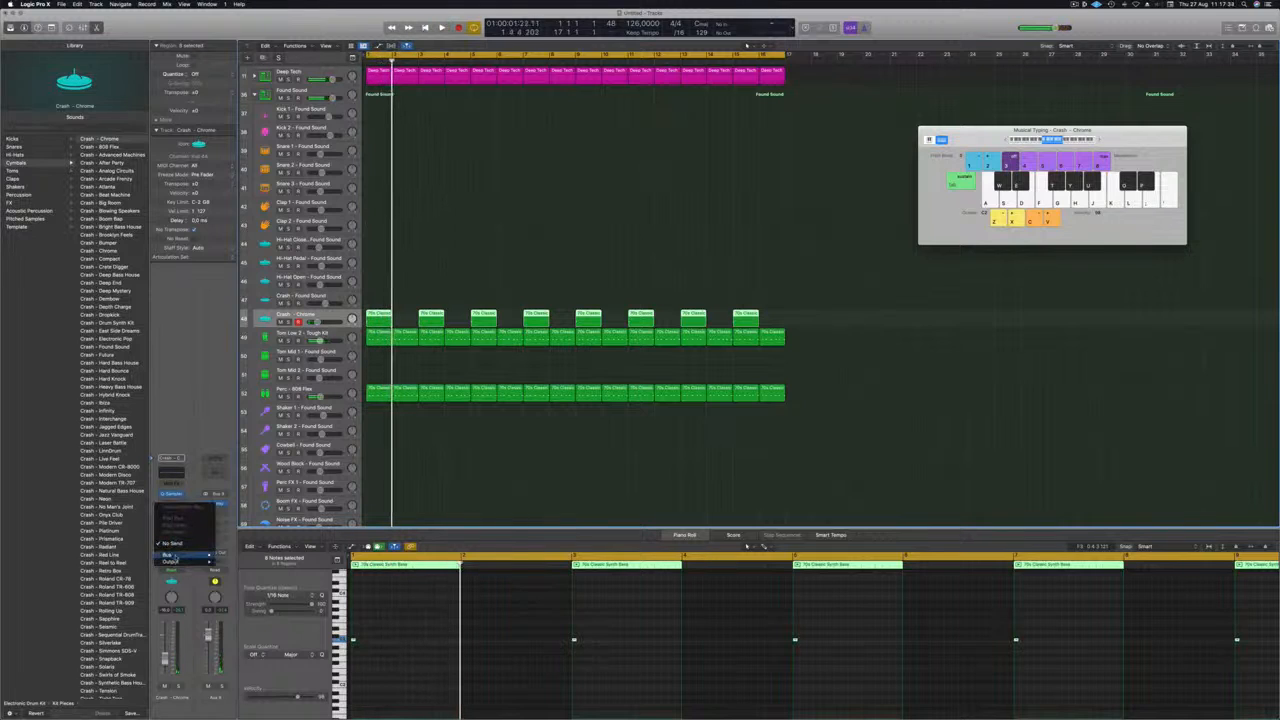
mouse_move(172, 554)
click(232, 510)
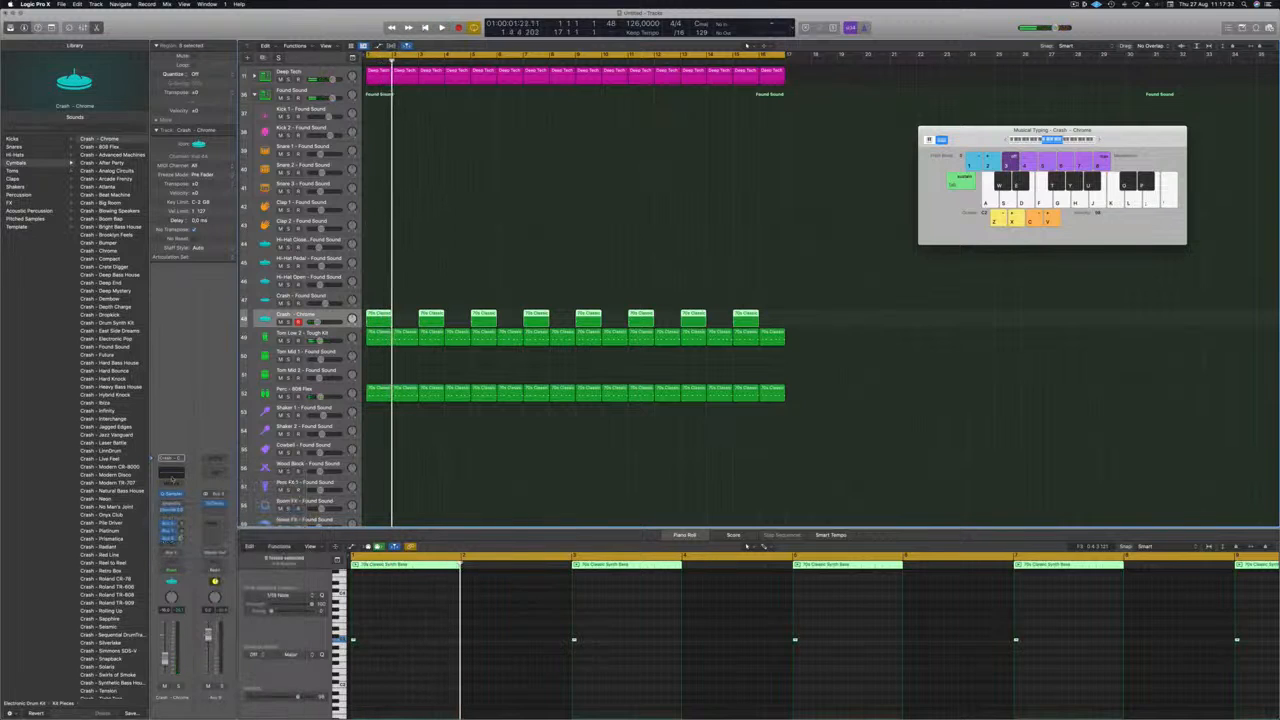
Step: Insert a stereo SilverVerb on Aux 10 and load the grandiose preset
click(216, 496)
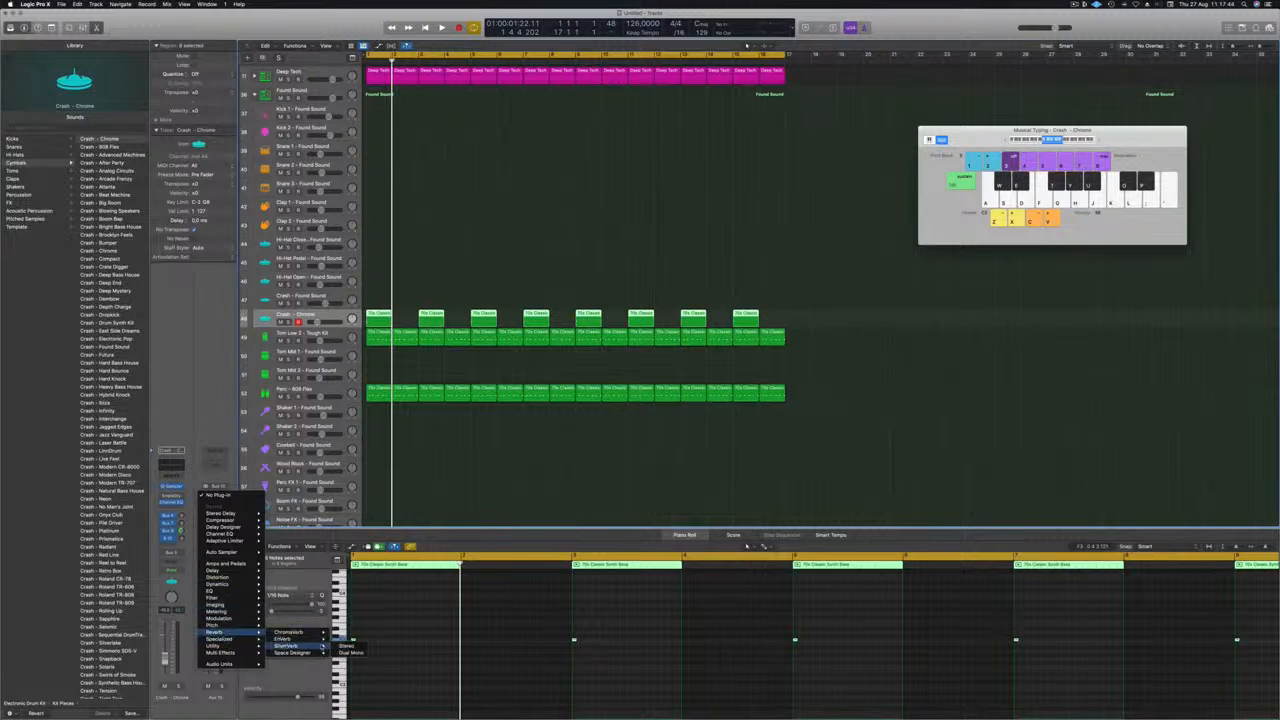
click(346, 646)
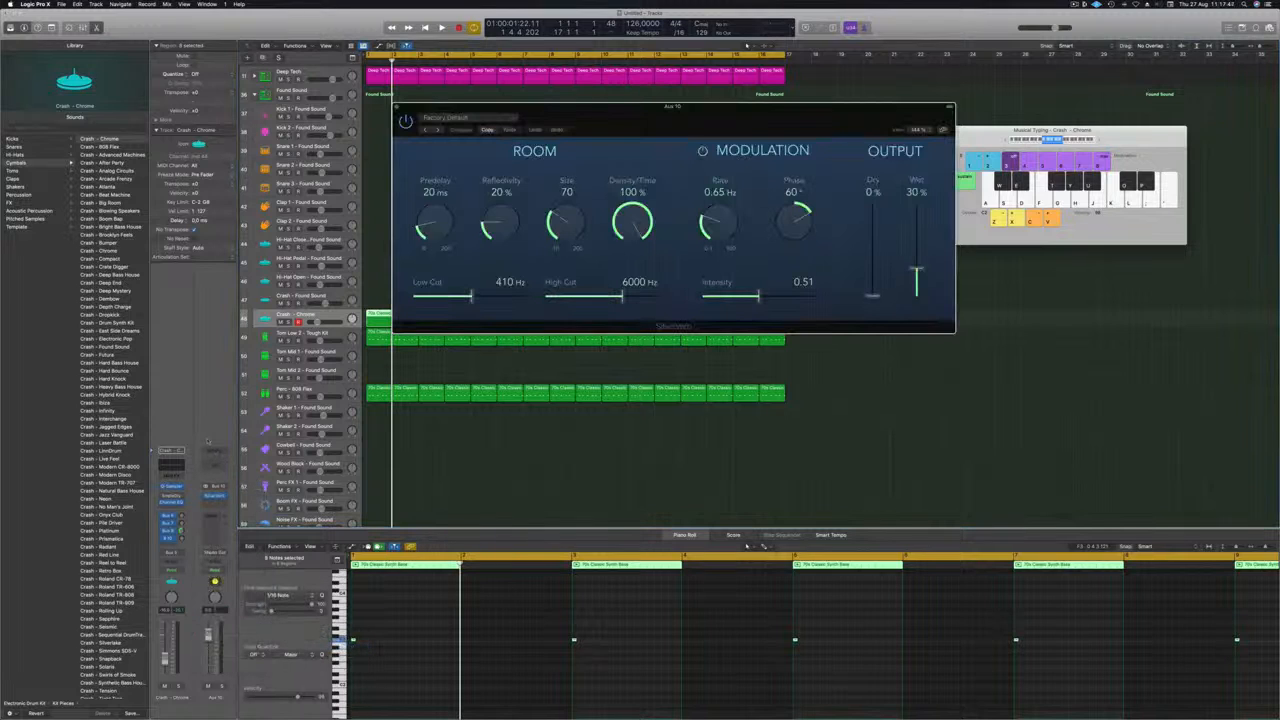
key(space)
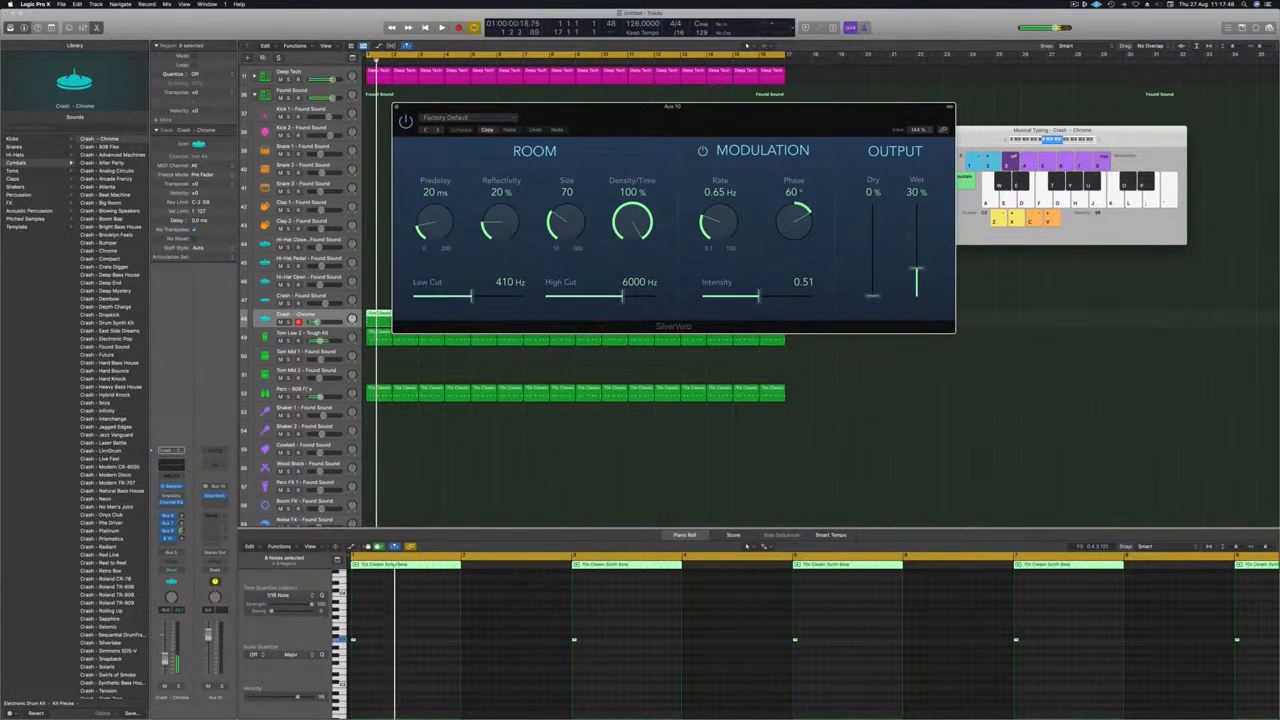
click(472, 118)
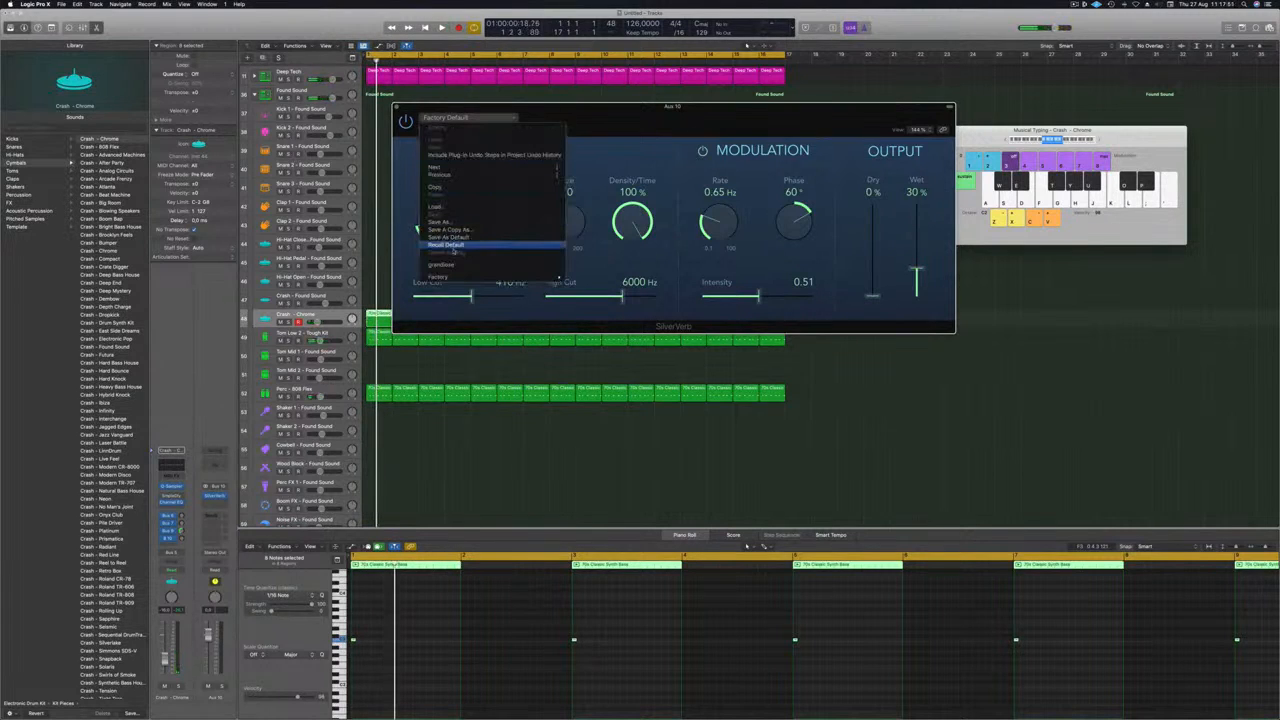
click(447, 265)
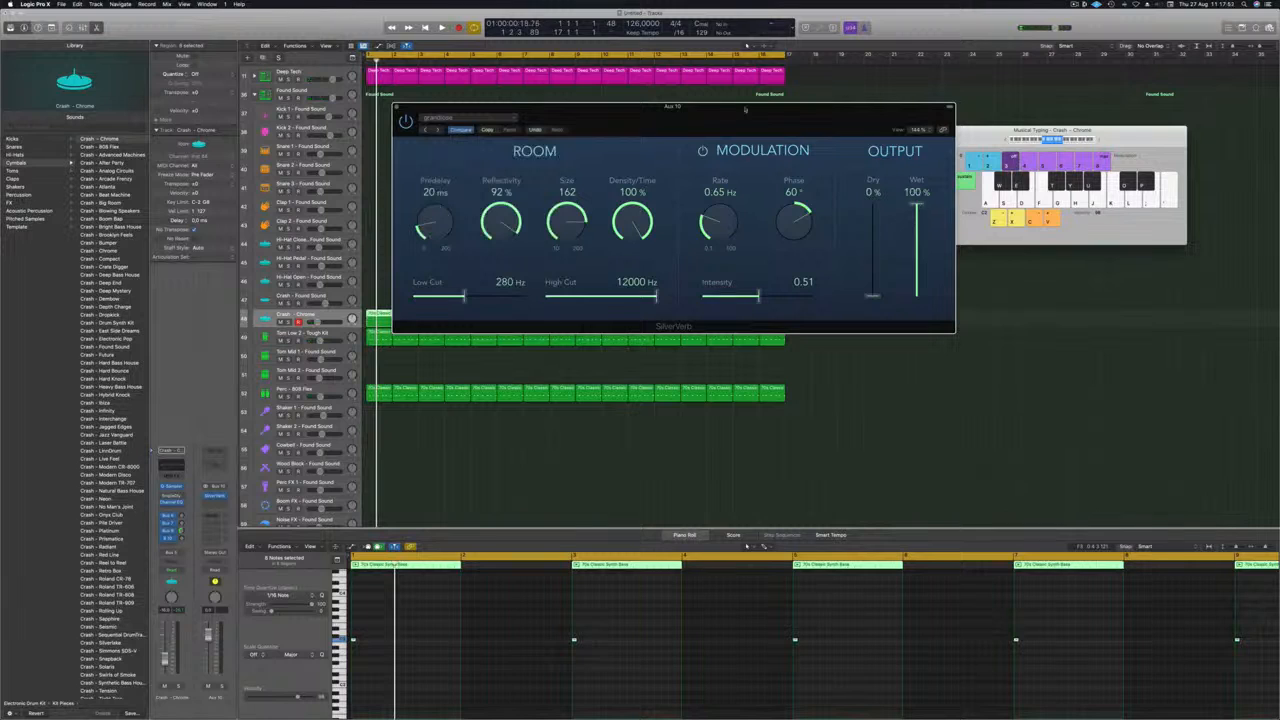
key(super+w)
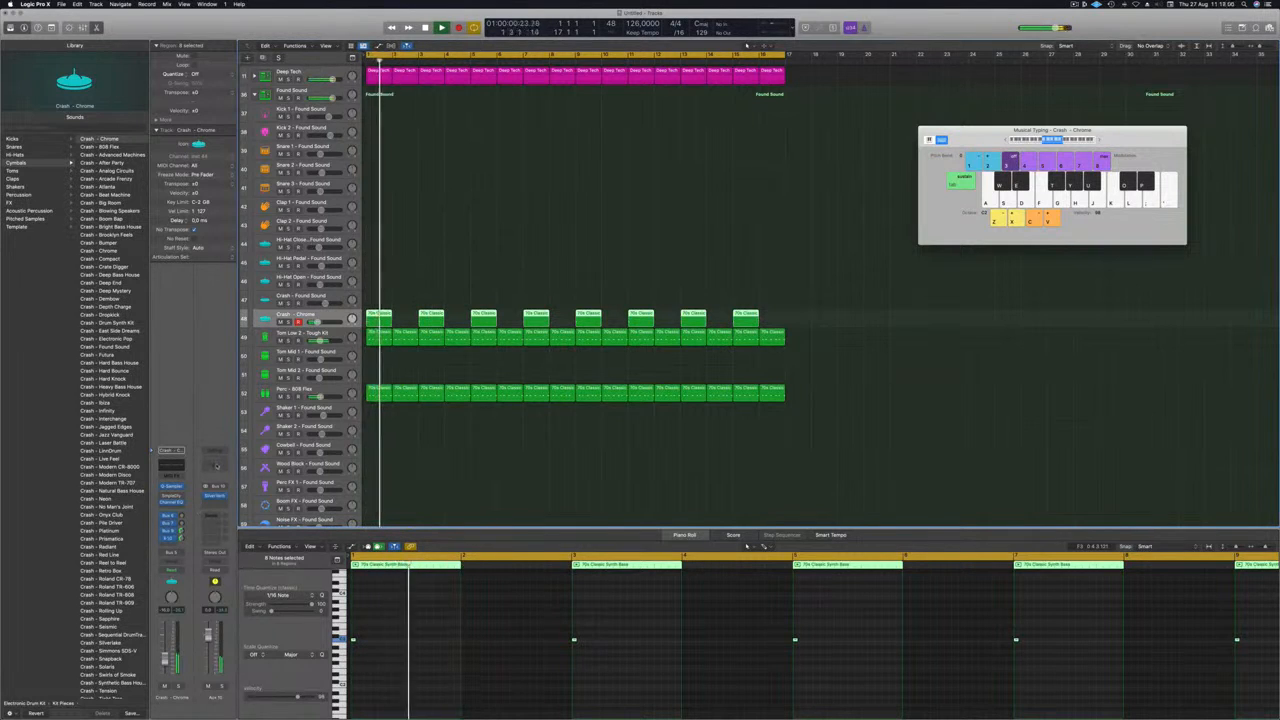
Step: Add a Channel EQ to Aux 10 and enable its low-cut filter, raising the cutoff to just under 300 Hz
click(224, 465)
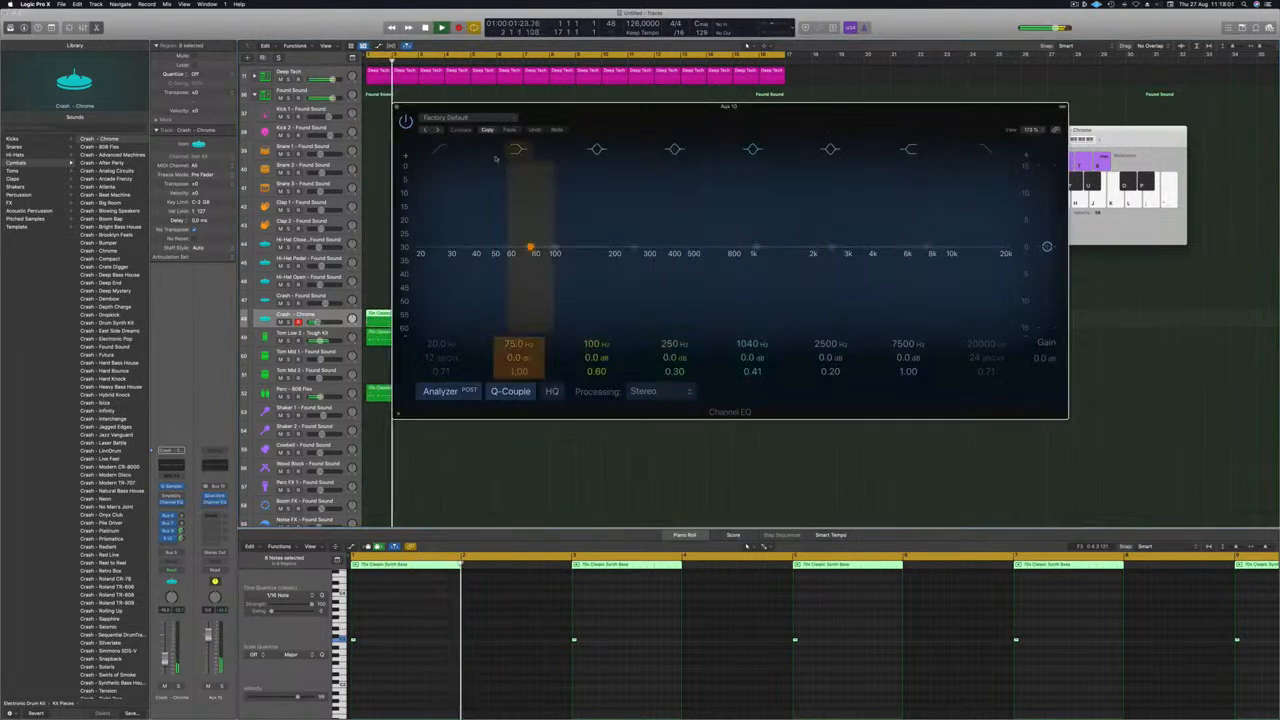
click(441, 150)
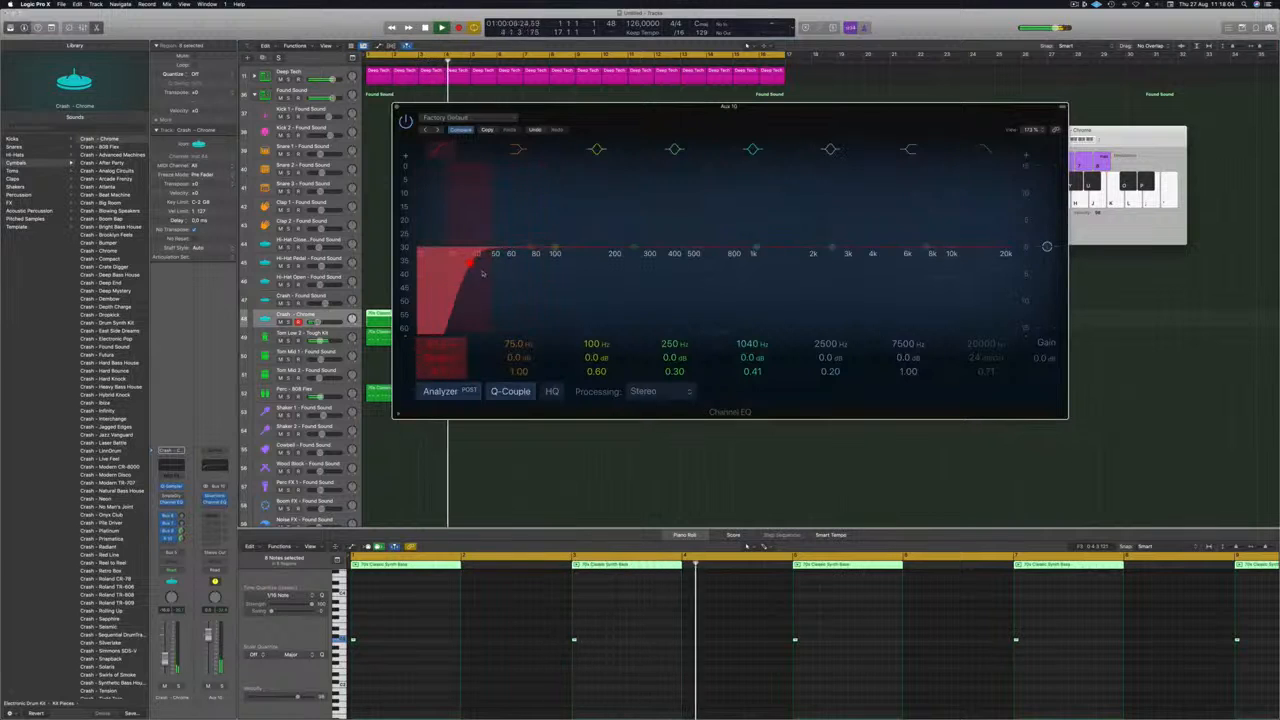
drag(472, 263, 642, 262)
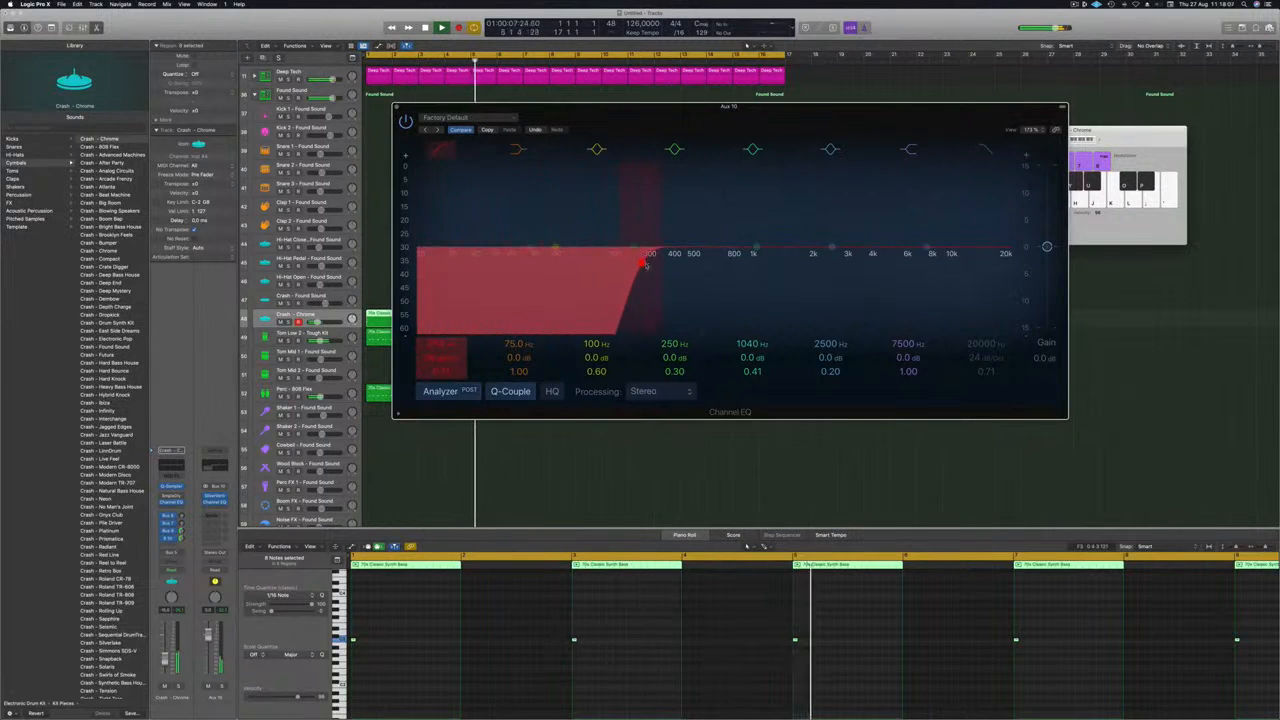
click(397, 108)
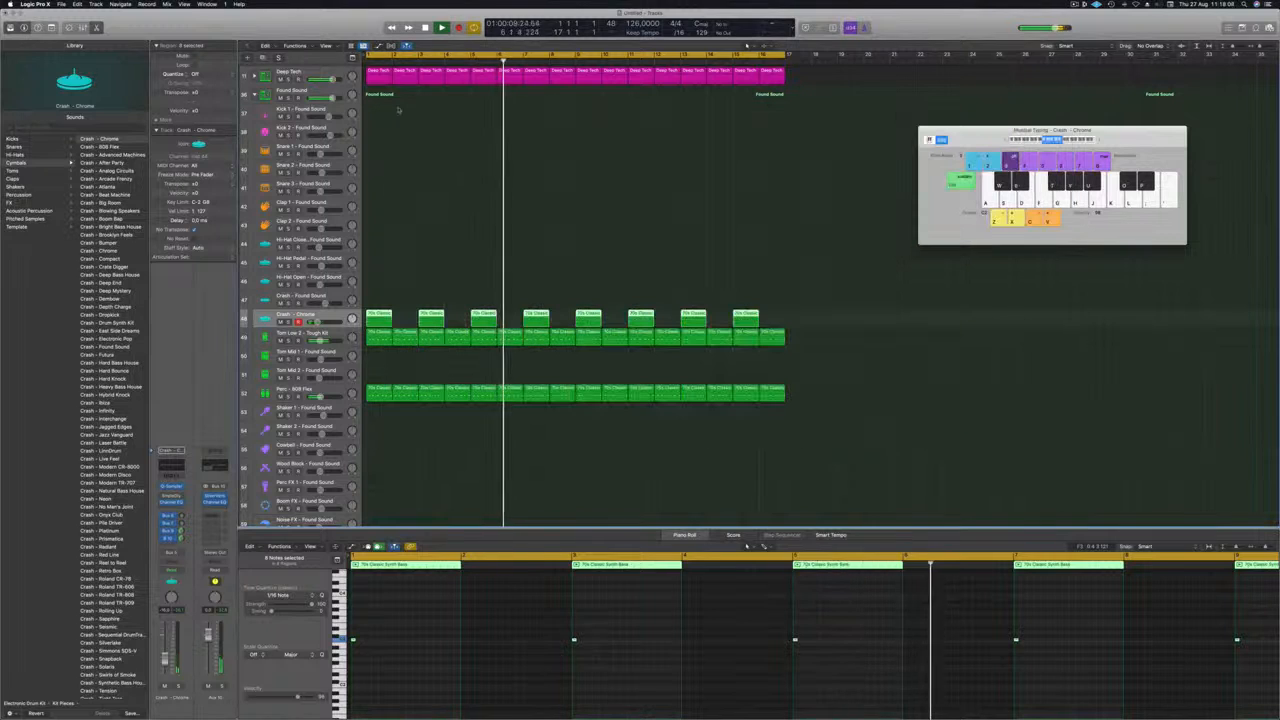
key(Return)
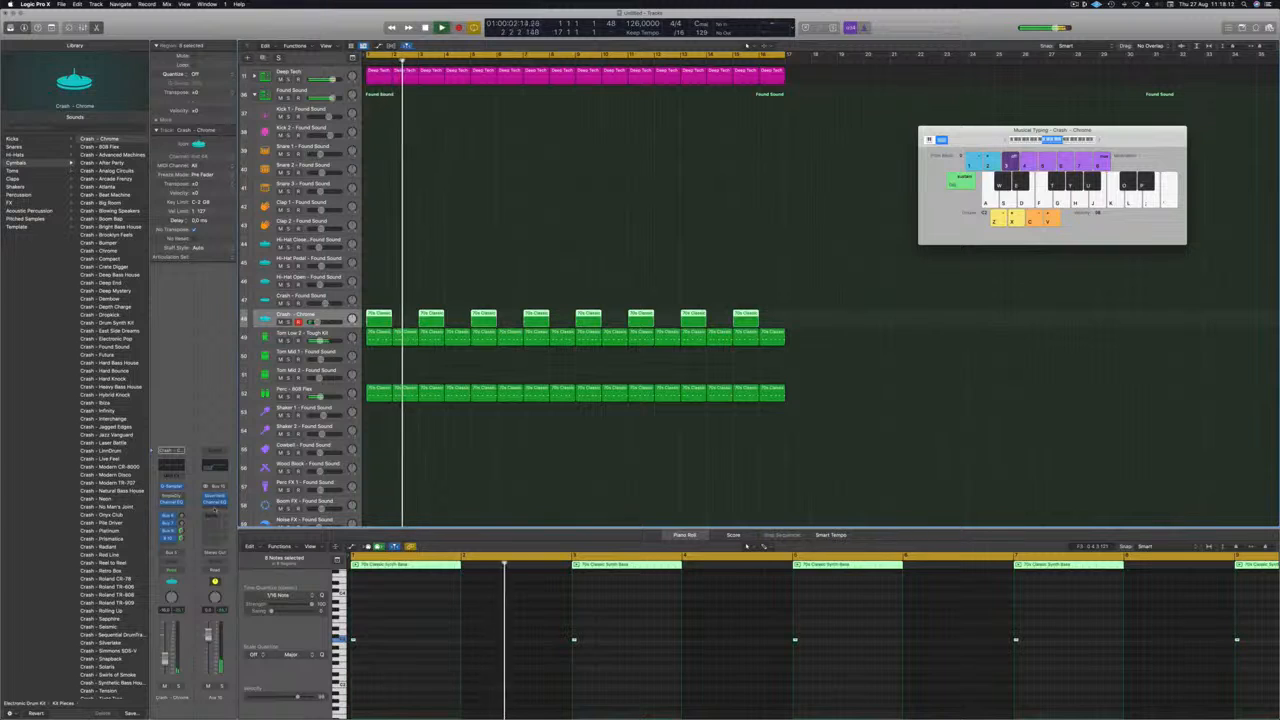
Step: Insert a stereo Compressor on Aux 10, side-chain it to Kick 1 - Deep Tech (Inst 9), and adjust its threshold and ratio
click(214, 506)
mouse_move(240, 545)
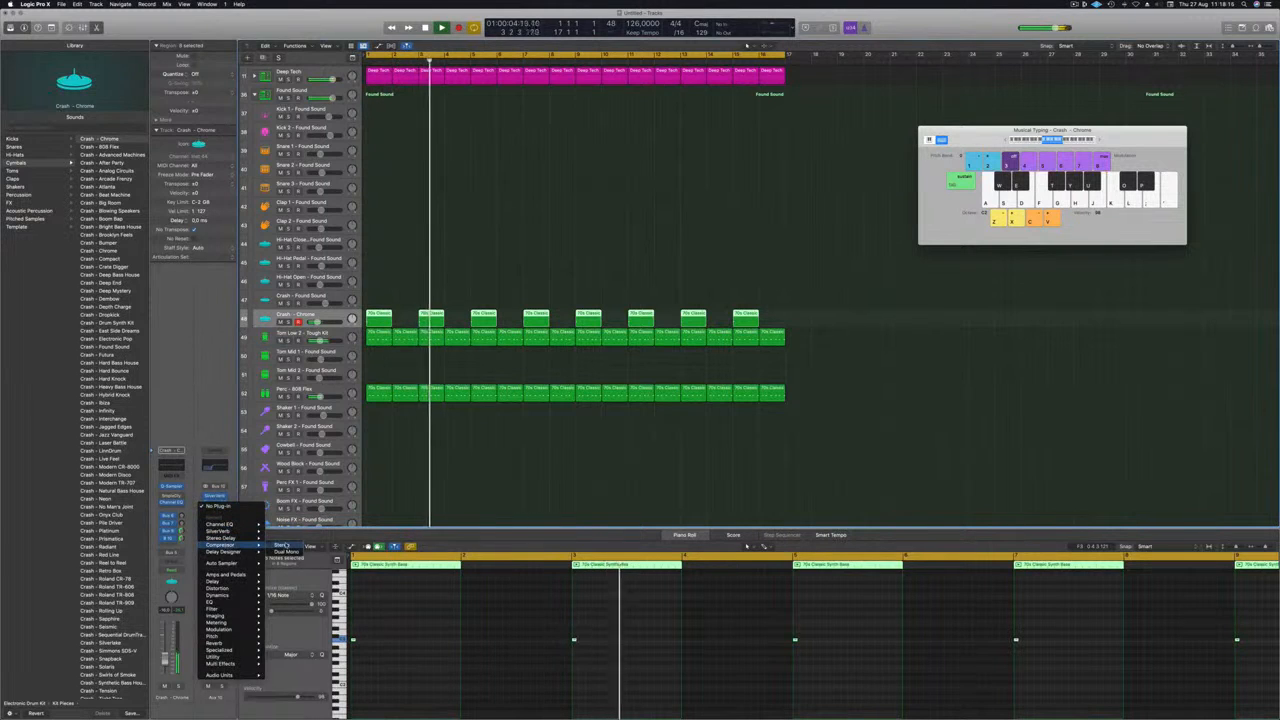
click(285, 545)
drag(644, 121, 608, 133)
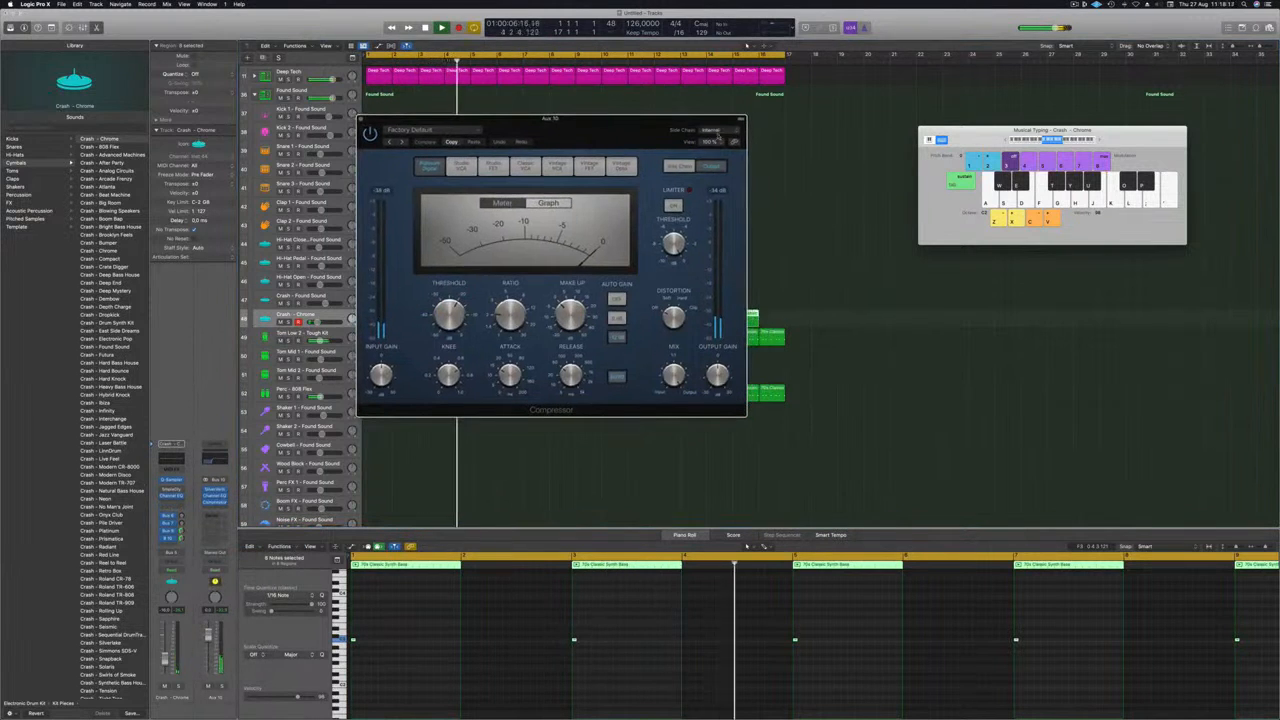
mouse_move(717, 156)
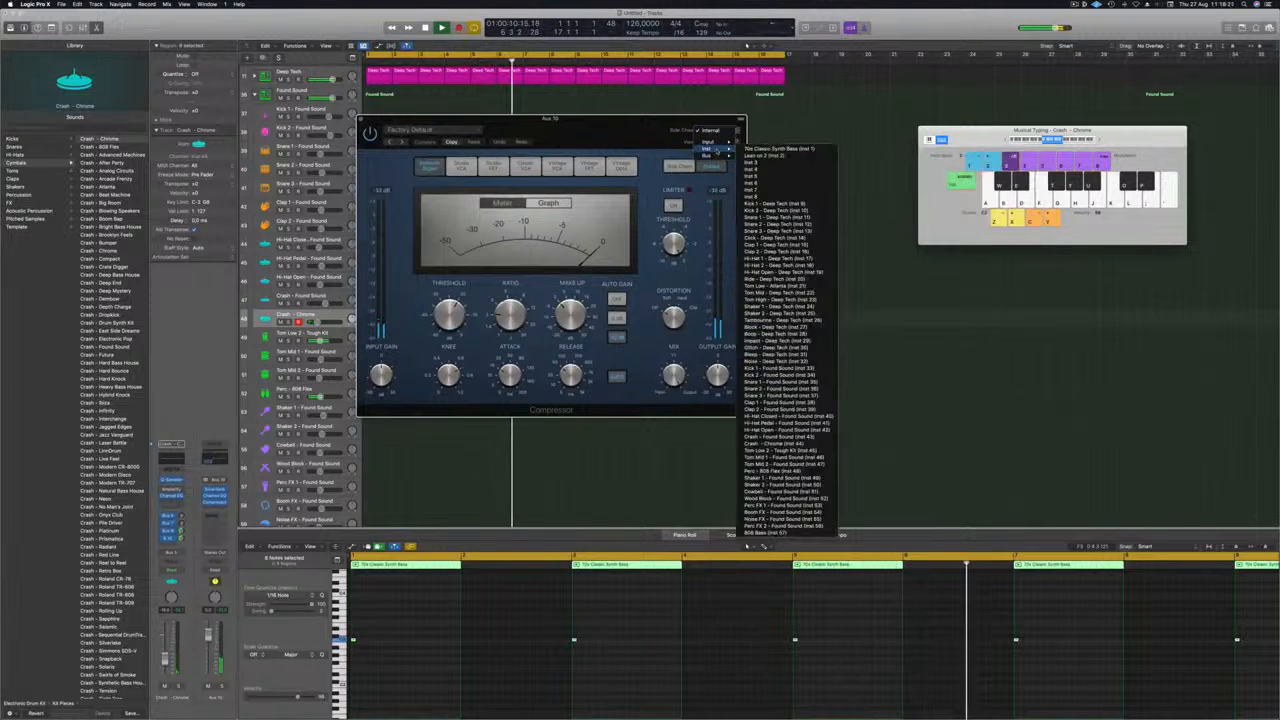
click(774, 204)
drag(603, 134, 726, 133)
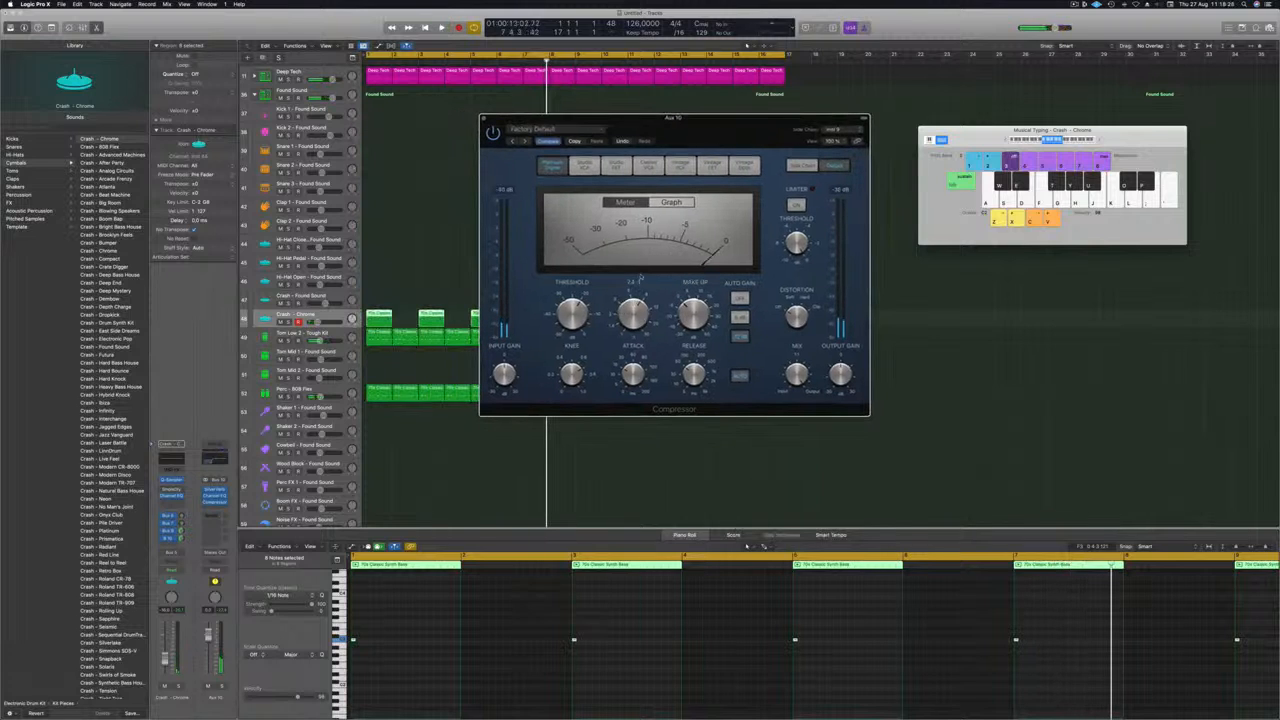
key(space)
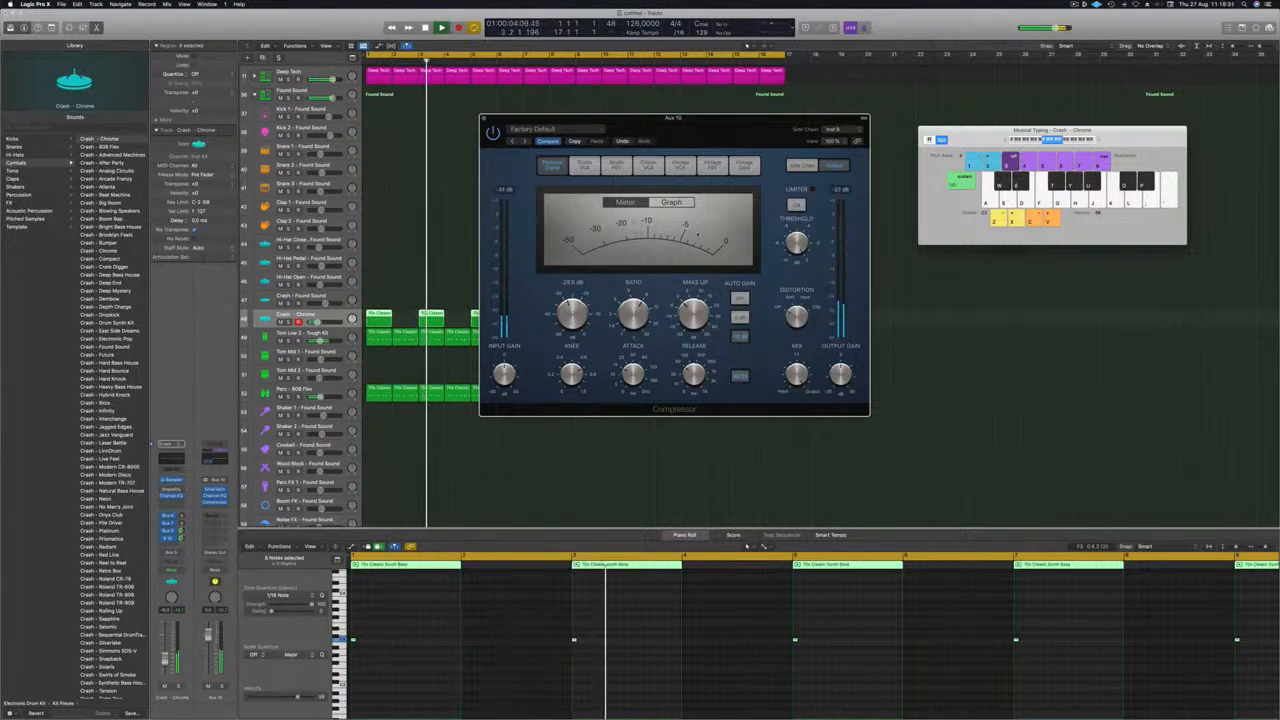
drag(505, 114, 525, 112)
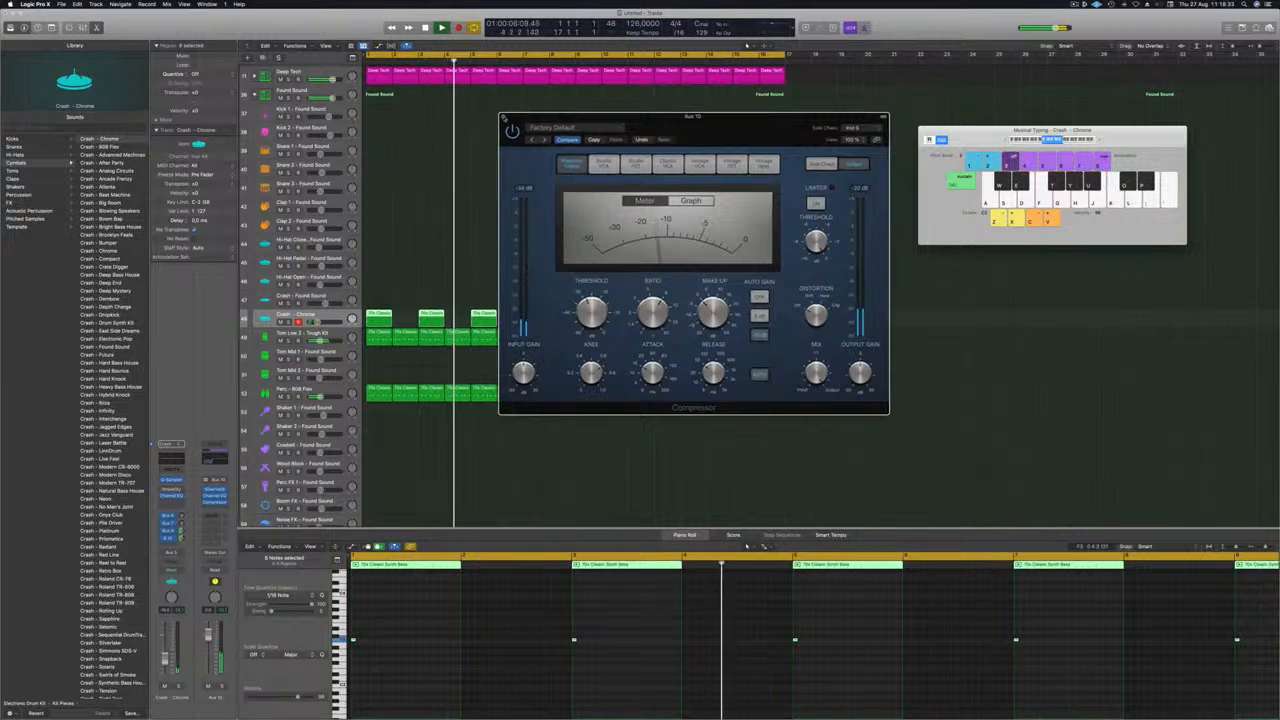
click(504, 116)
Step: Delete the Crash - Chrome regions at bars 1, 5, 9 and 13, and play the loop
click(469, 295)
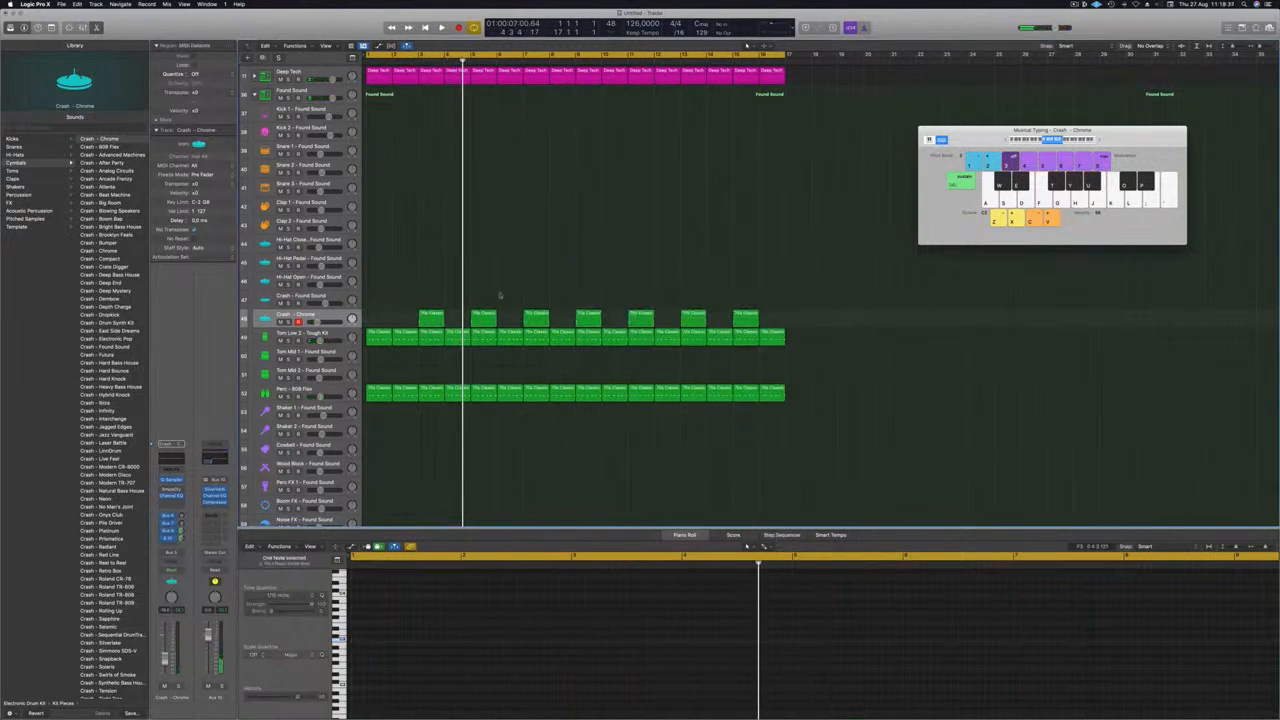
click(693, 315)
key(space)
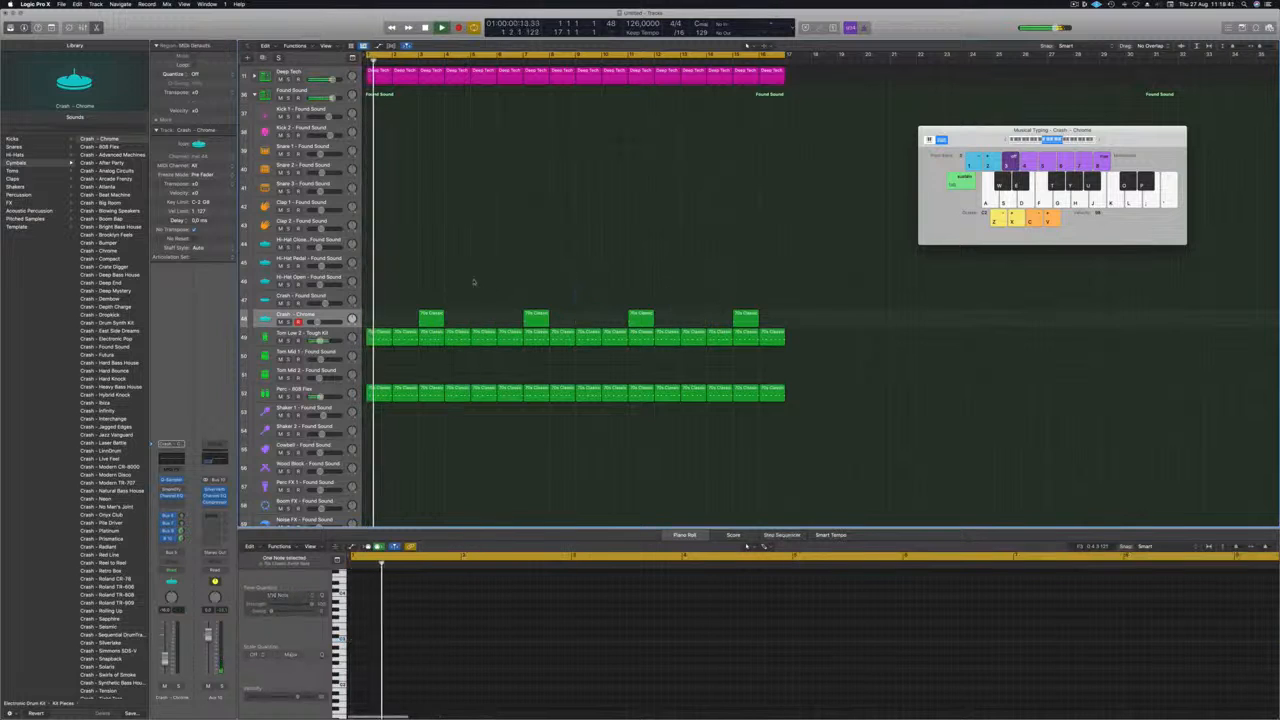
Step: Save the project as a package in the Live Electronic Music Tutorial folder
key(super+s)
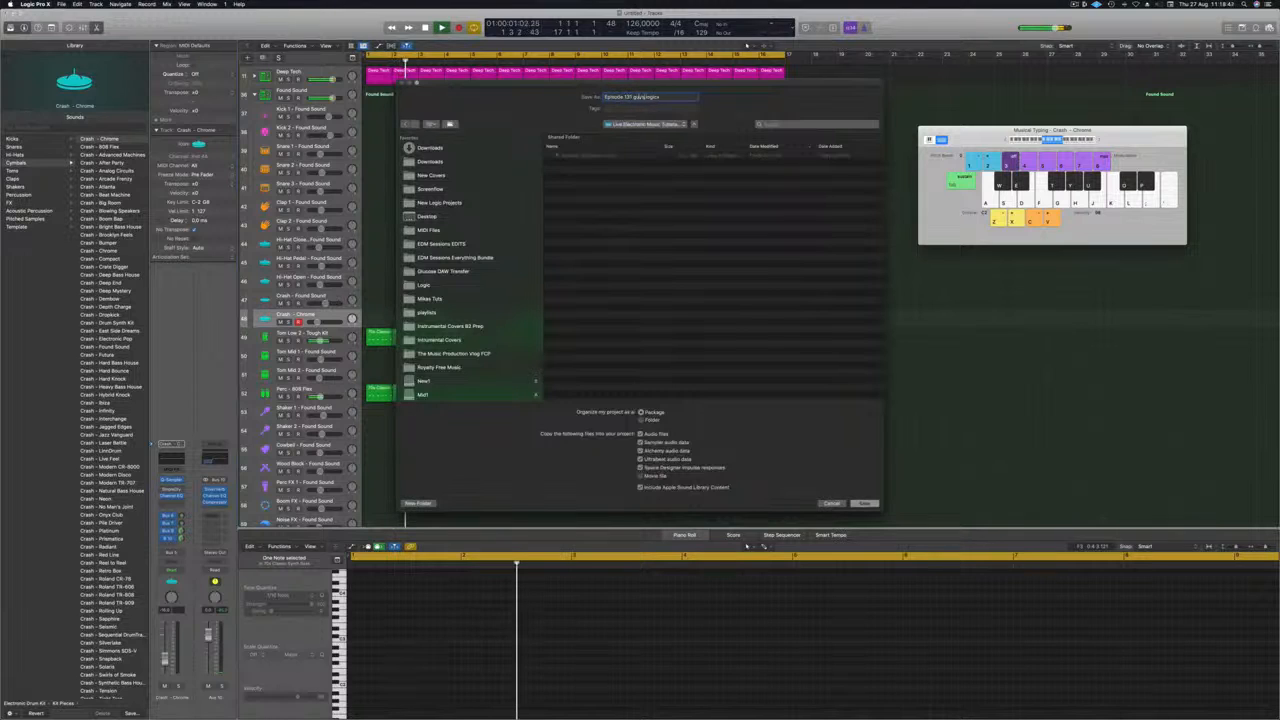
key(Return)
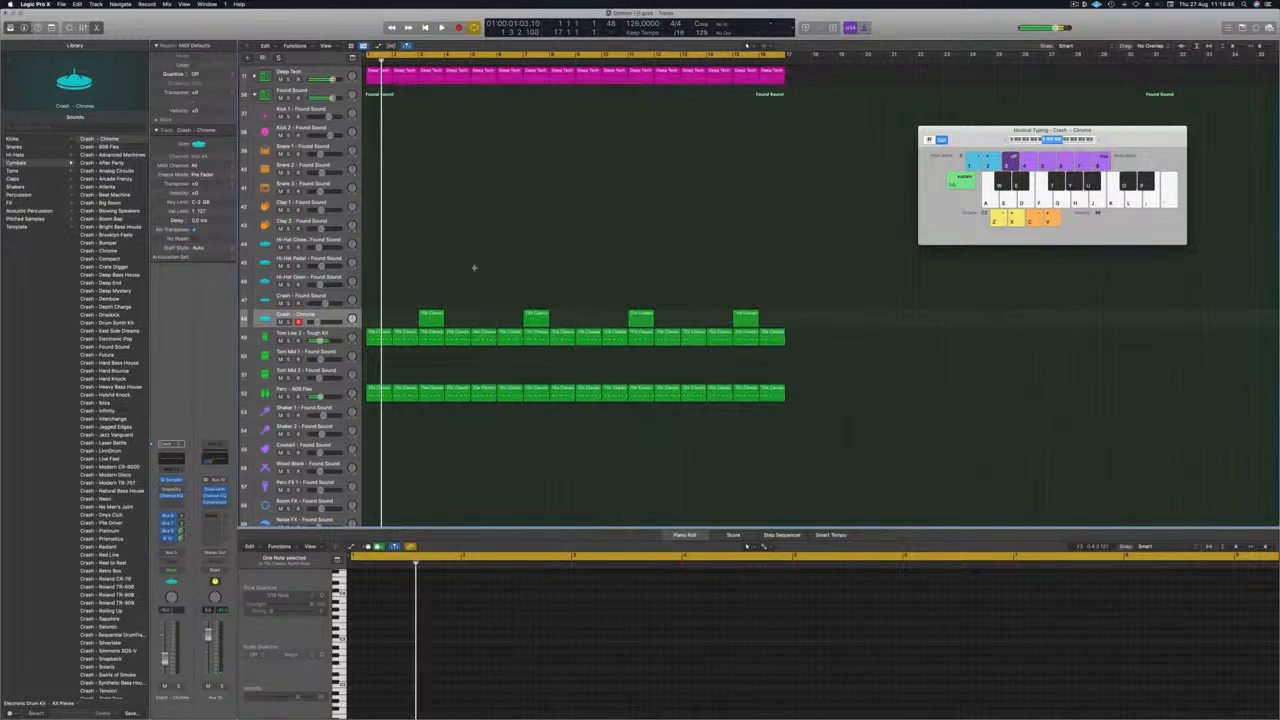
Step: Rename the Crash - Chrome track as Media and select all its regions during playback
key(space)
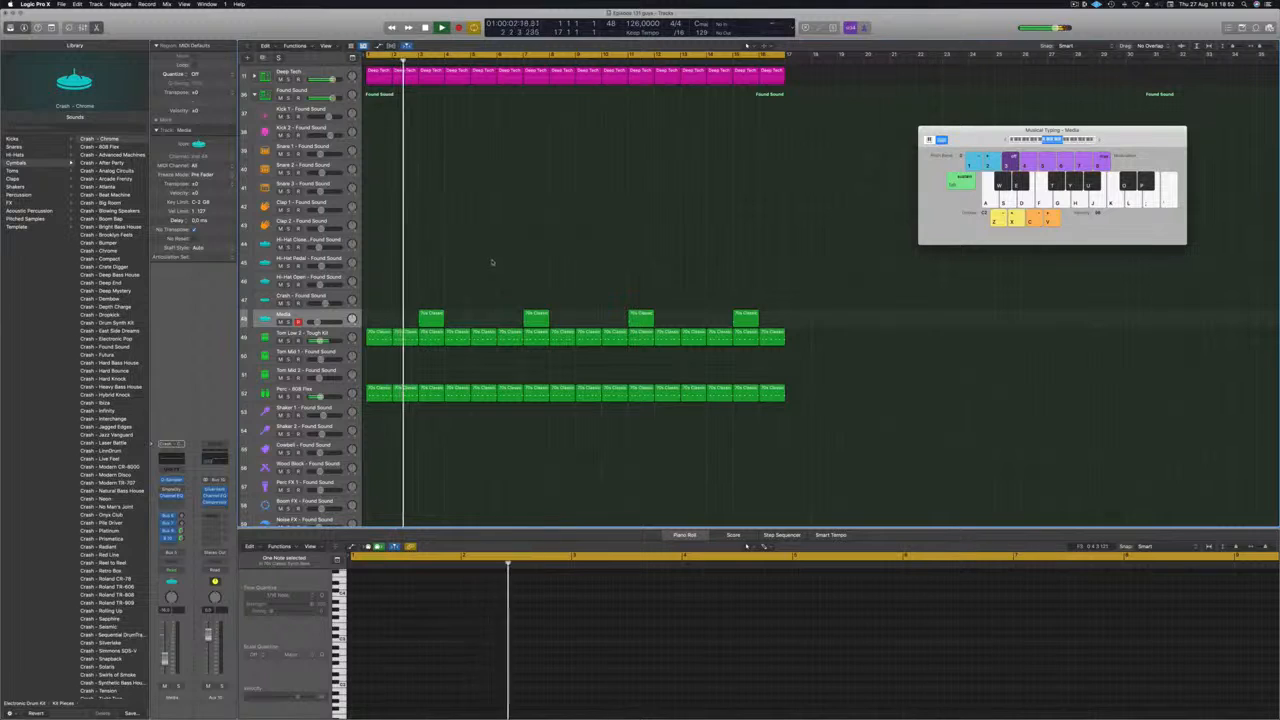
click(284, 315)
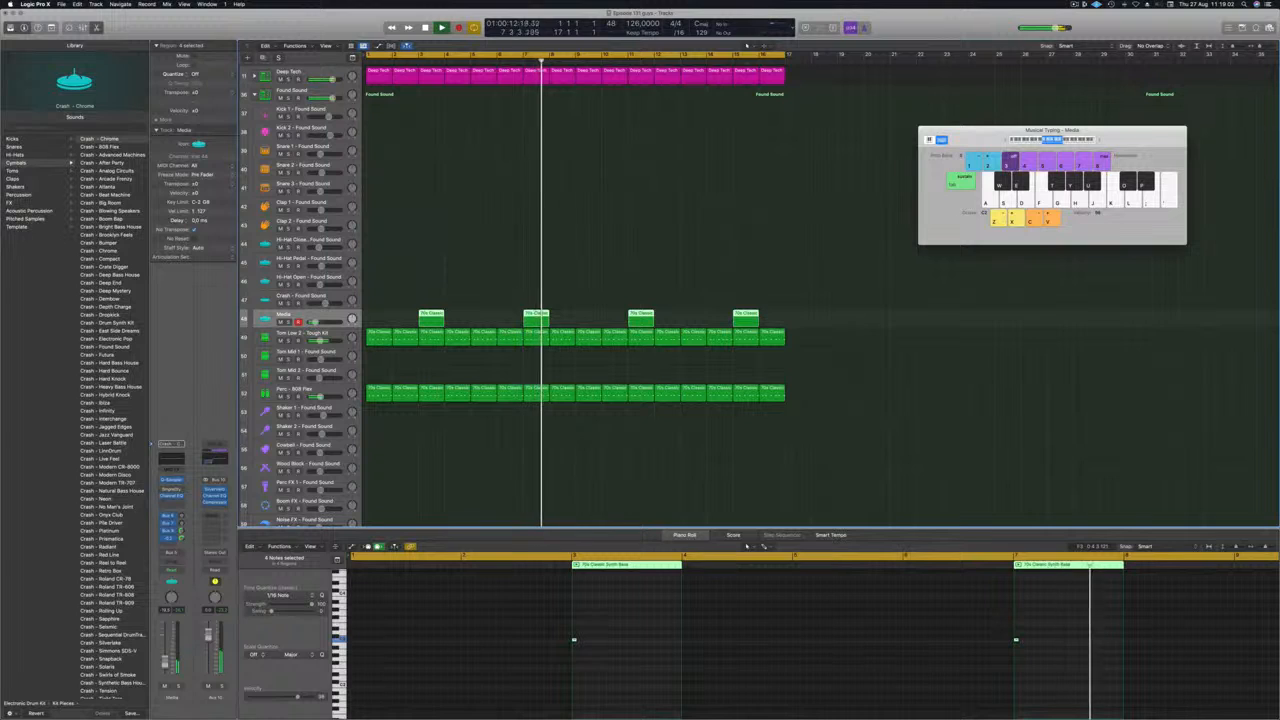
Step: Copy the Media region at bar 3 onto the Noise FX track at bar 1 and play the loop
key(Return)
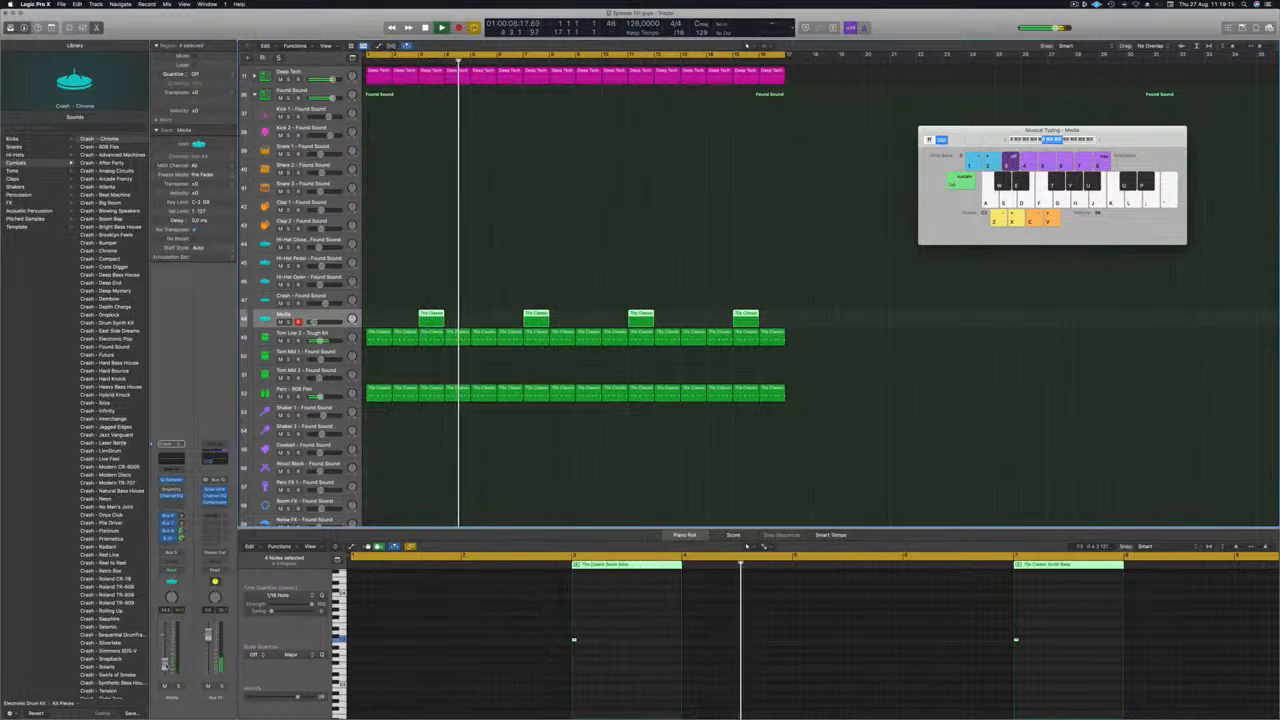
key(super+Left)
key(super+Up)
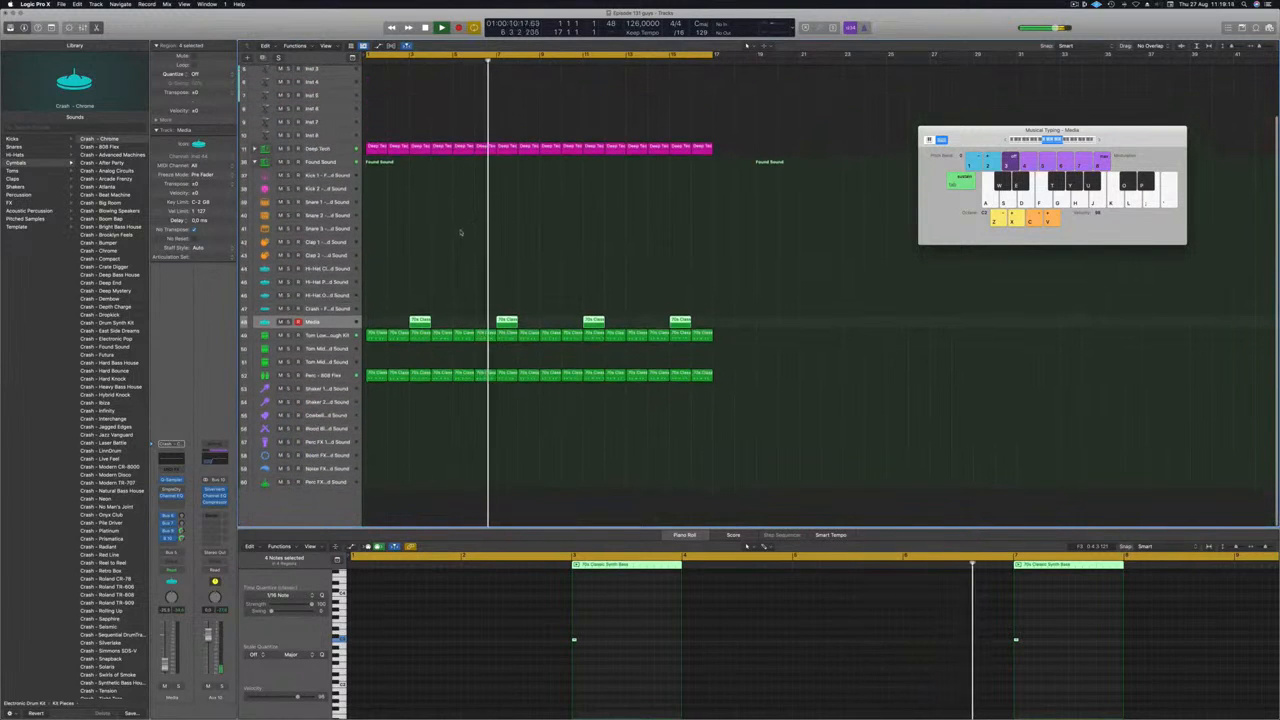
click(464, 221)
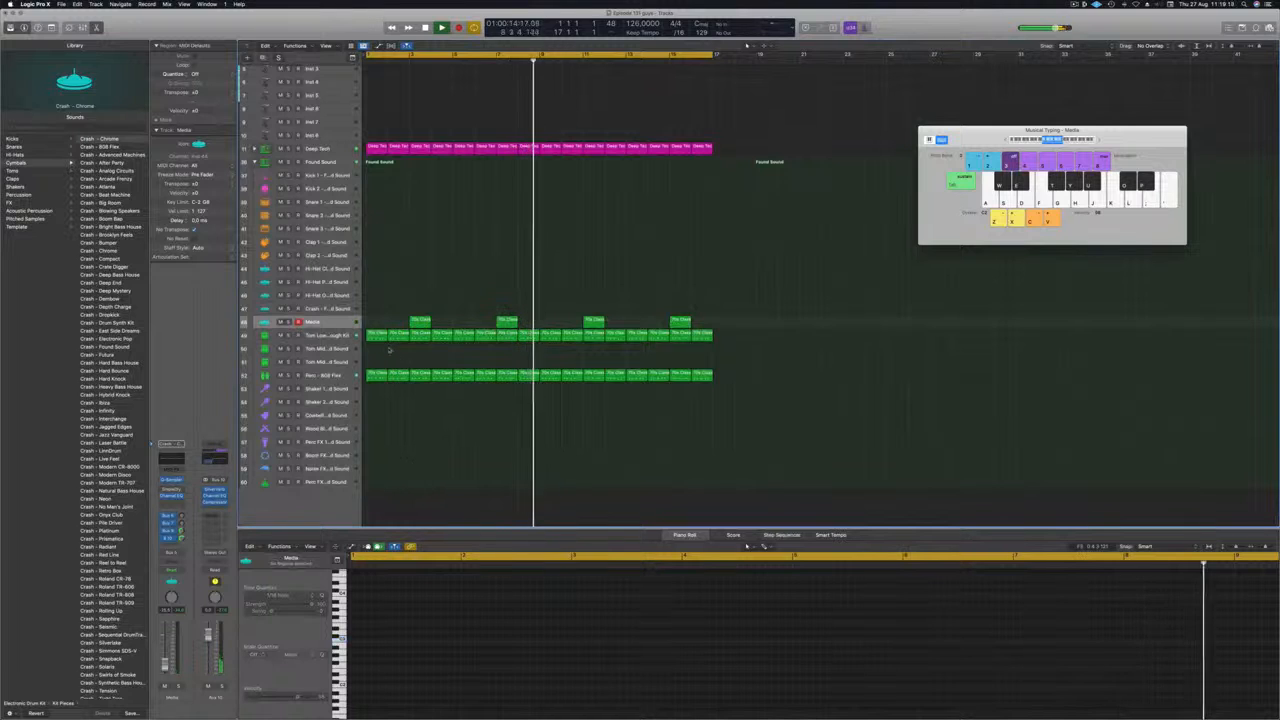
drag(420, 321, 372, 479)
key(space)
key(space)
key(space)
Step: Add a second note of the same pitch between beats 2 and 3 in the Noise FX region
key(super+Right)
click(384, 636)
drag(353, 640, 395, 642)
key(super+Right)
key(super+Right)
key(super+Right)
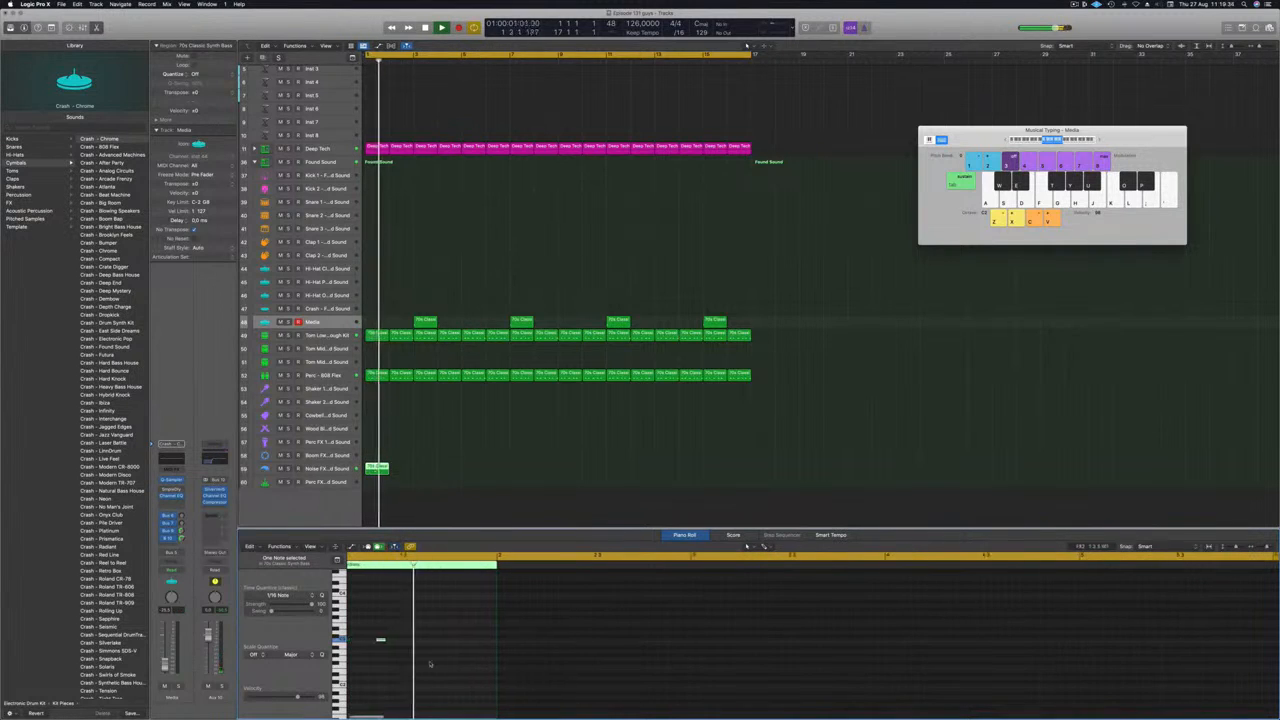
Step: Repeat the edited Noise FX region in every bar through bar 16 and play it from the start
drag(380, 468, 571, 470)
scroll(496, 443, down, 5)
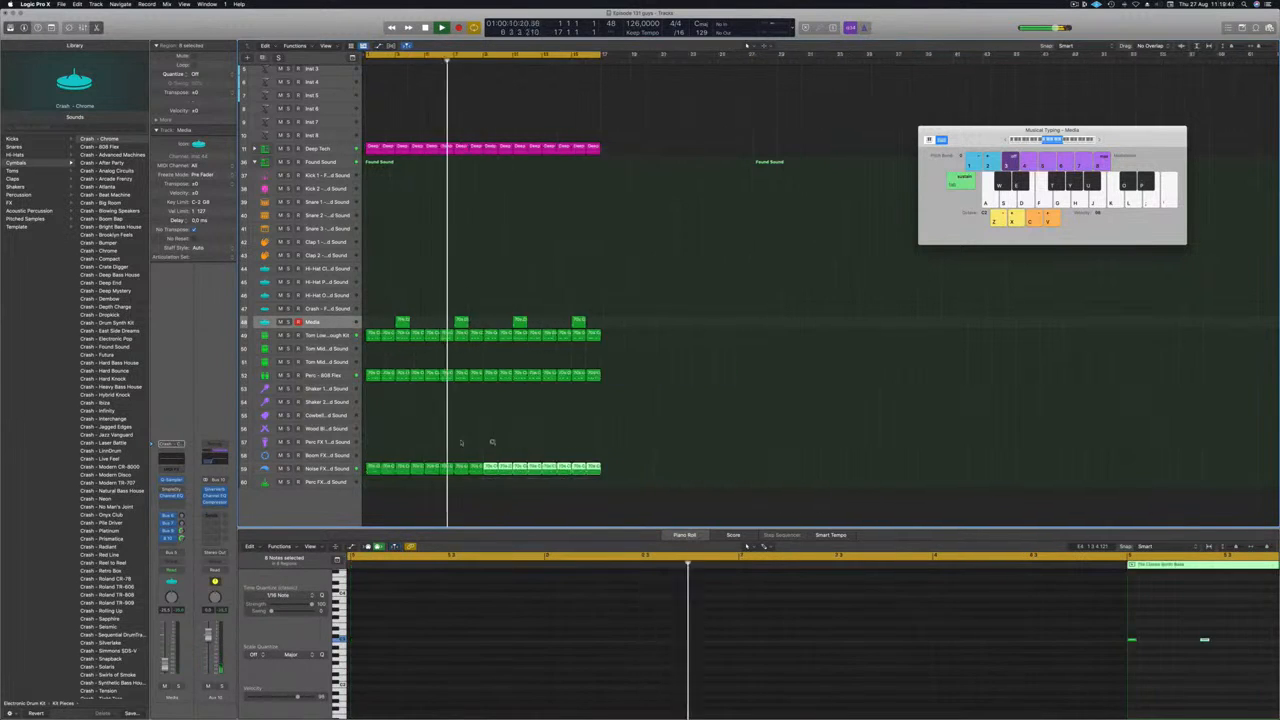
click(411, 441)
key(Return)
Step: Add a send to Bus 9 on the Noise FX track
click(372, 467)
scroll(438, 446, up, 3)
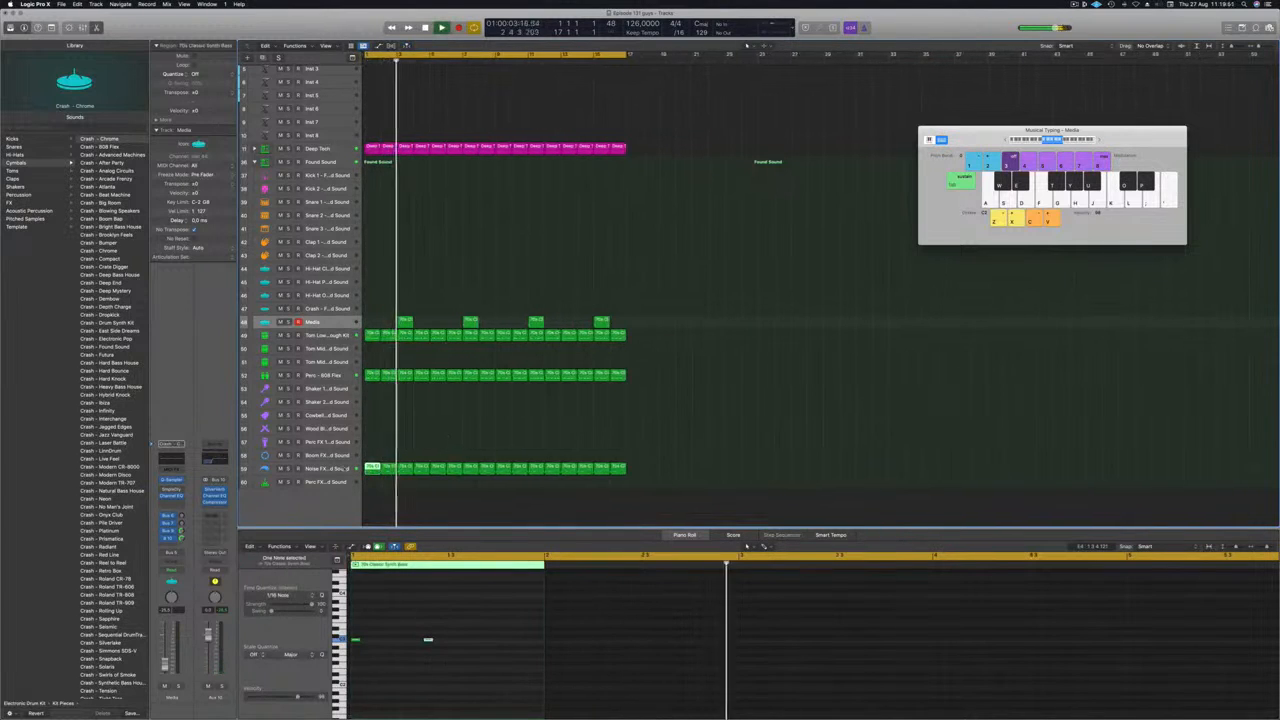
click(335, 469)
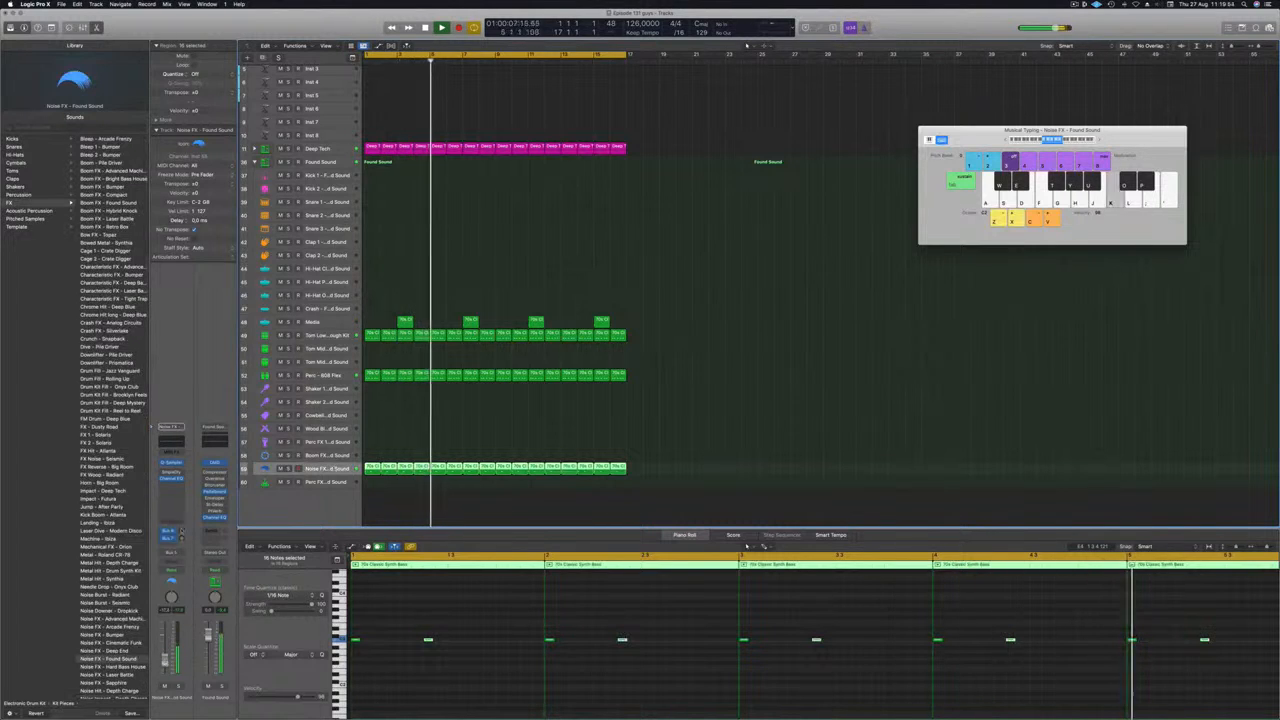
click(169, 541)
mouse_move(166, 554)
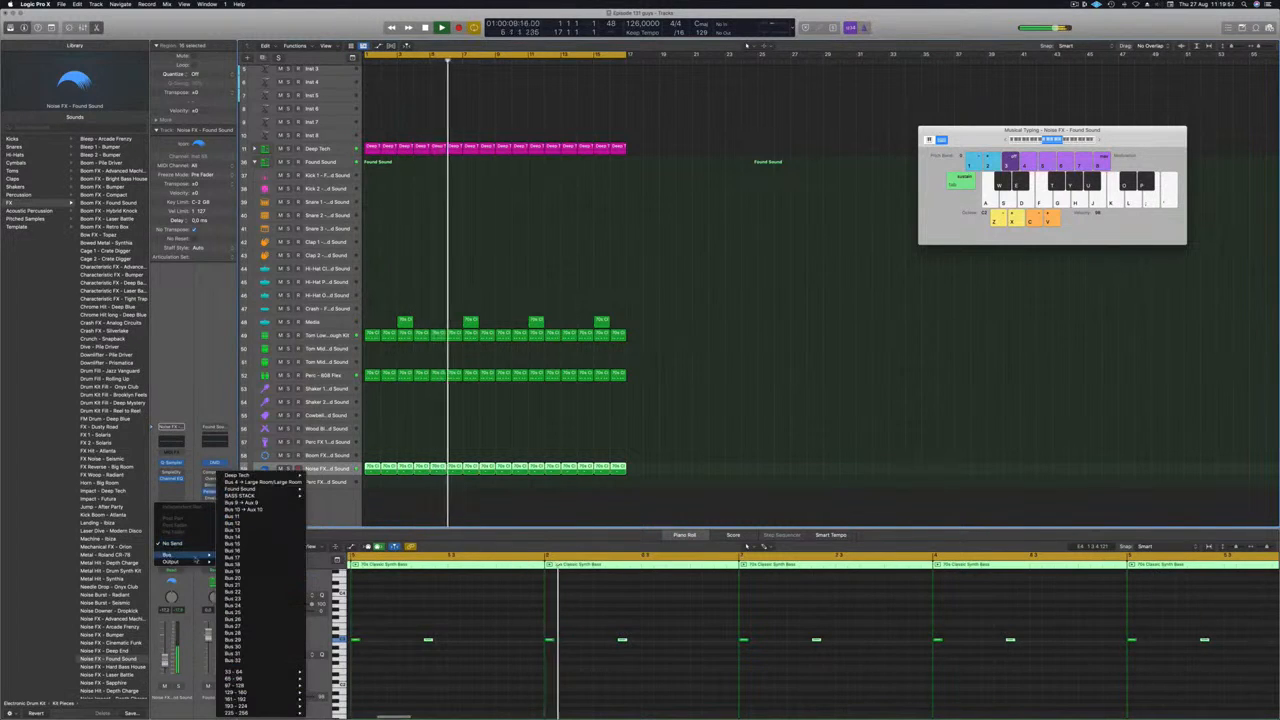
click(250, 504)
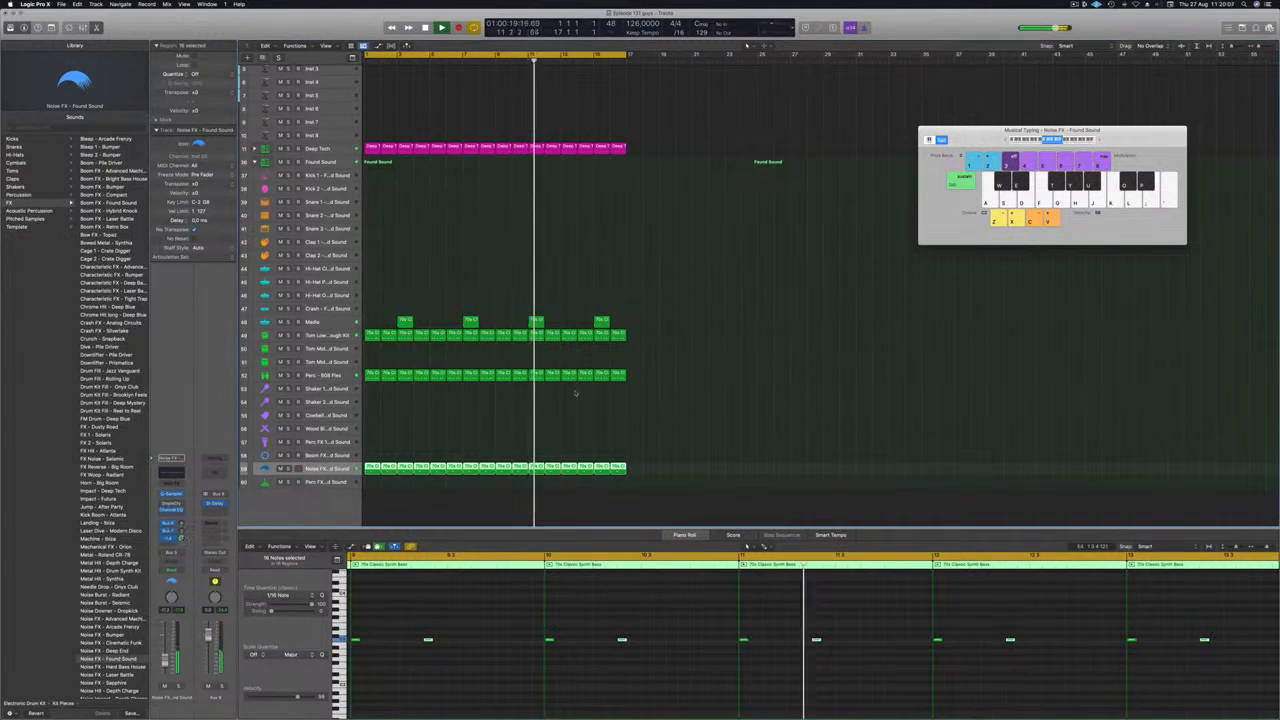
click(517, 423)
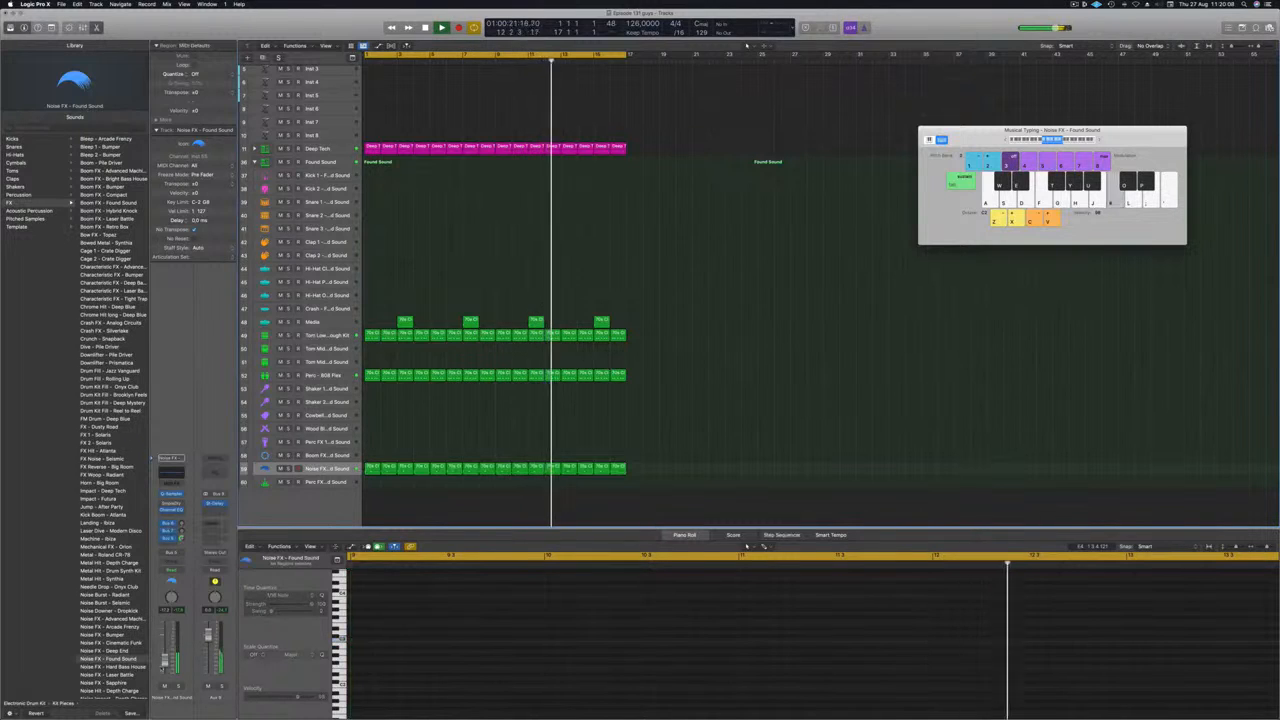
Step: Open Alchemy on the Inst 3 track and load the Perfect Pad 01 preset from the Pads category
scroll(467, 151, up, 4)
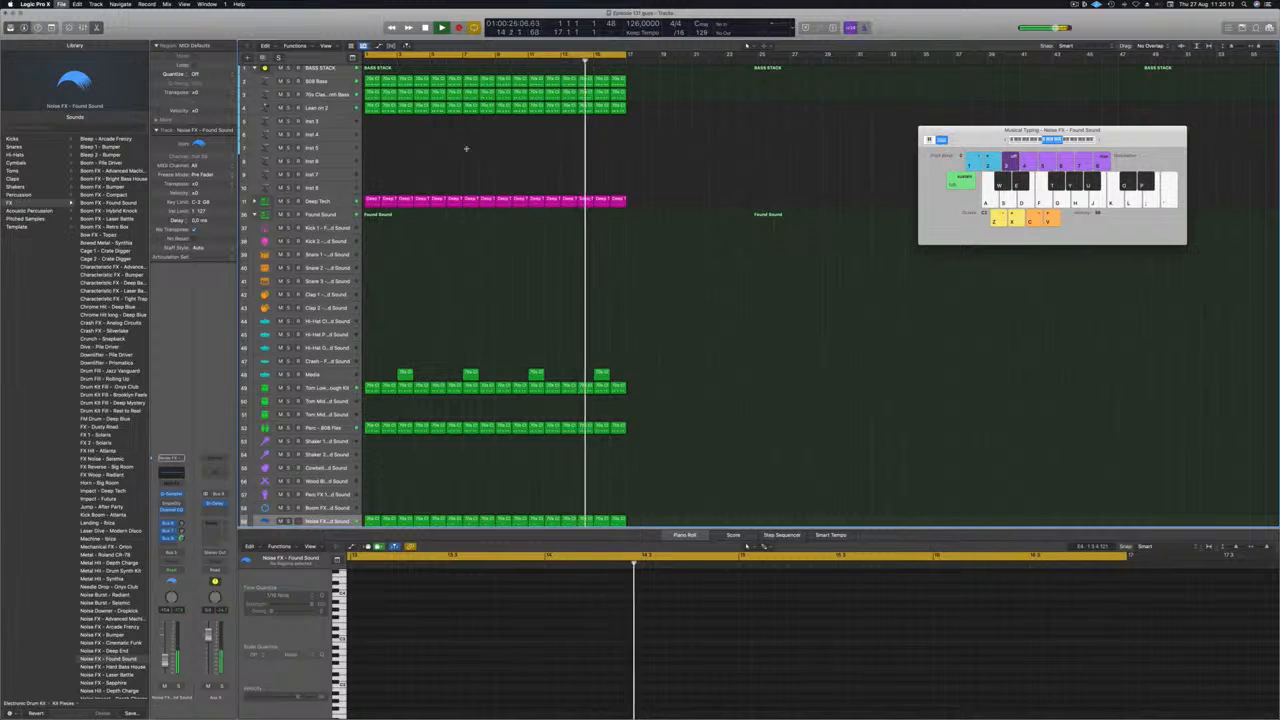
scroll(420, 155, up, 1)
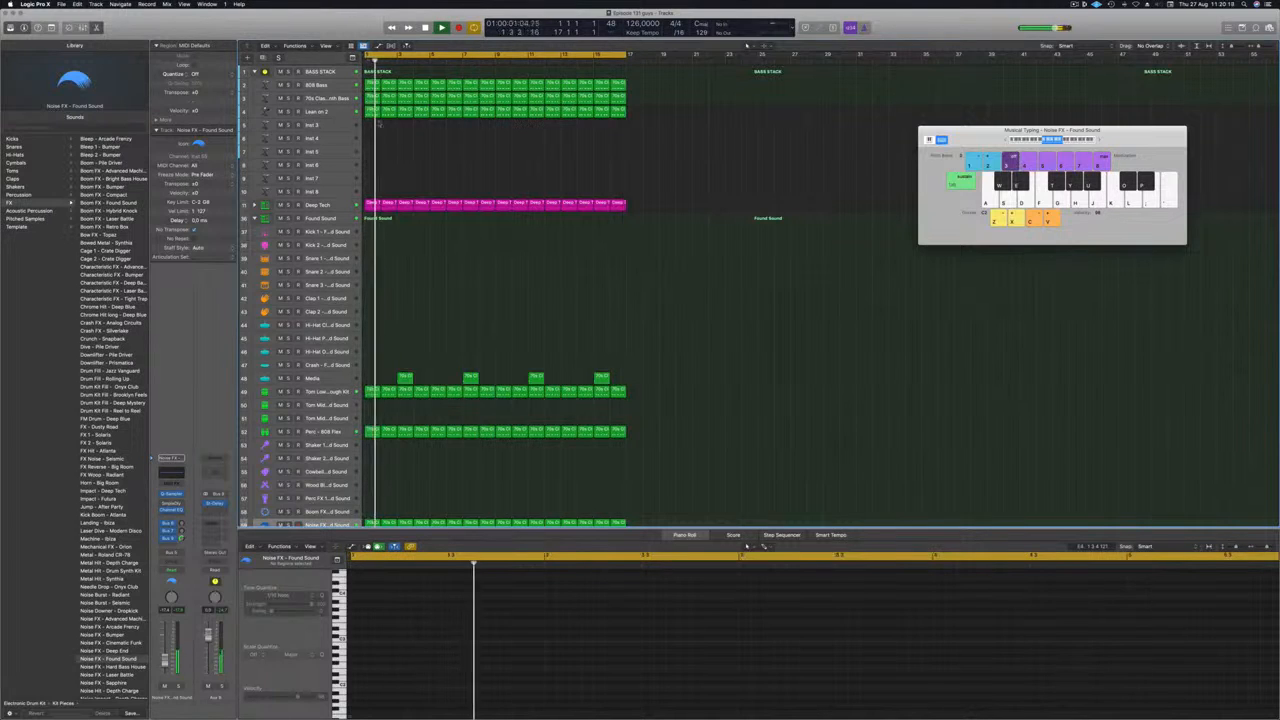
click(343, 125)
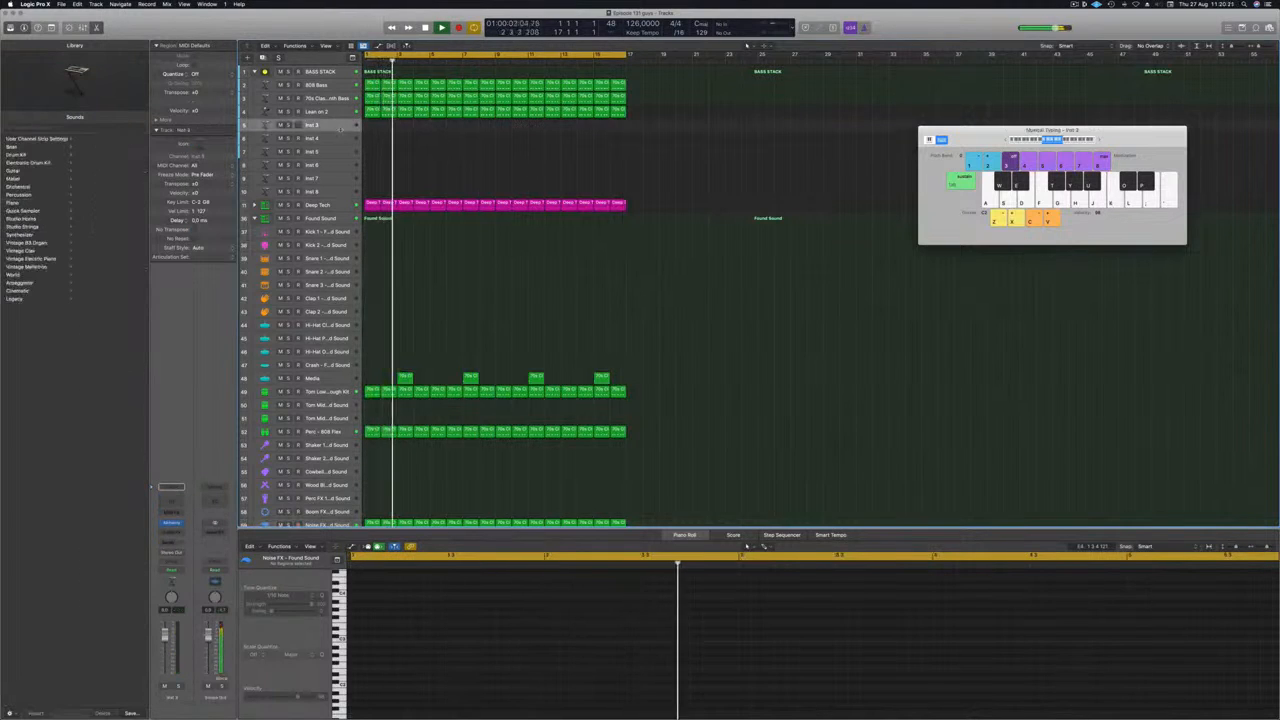
drag(341, 132, 336, 178)
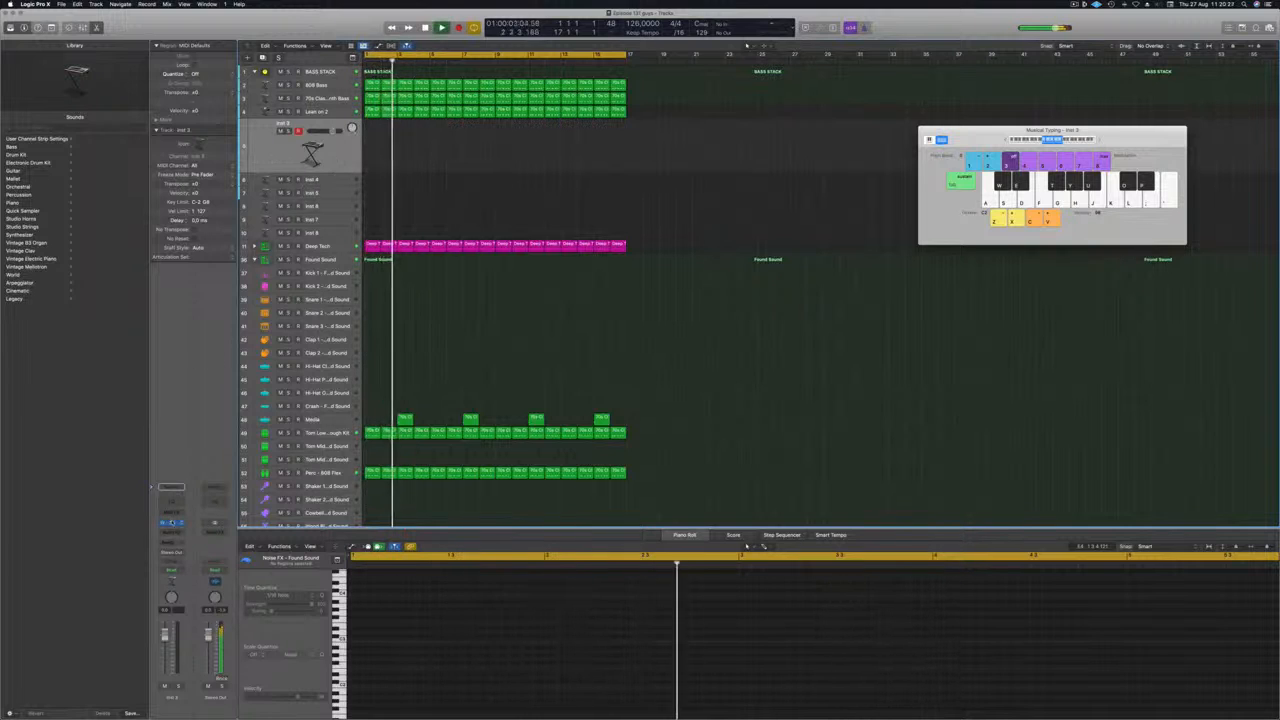
drag(644, 117, 835, 177)
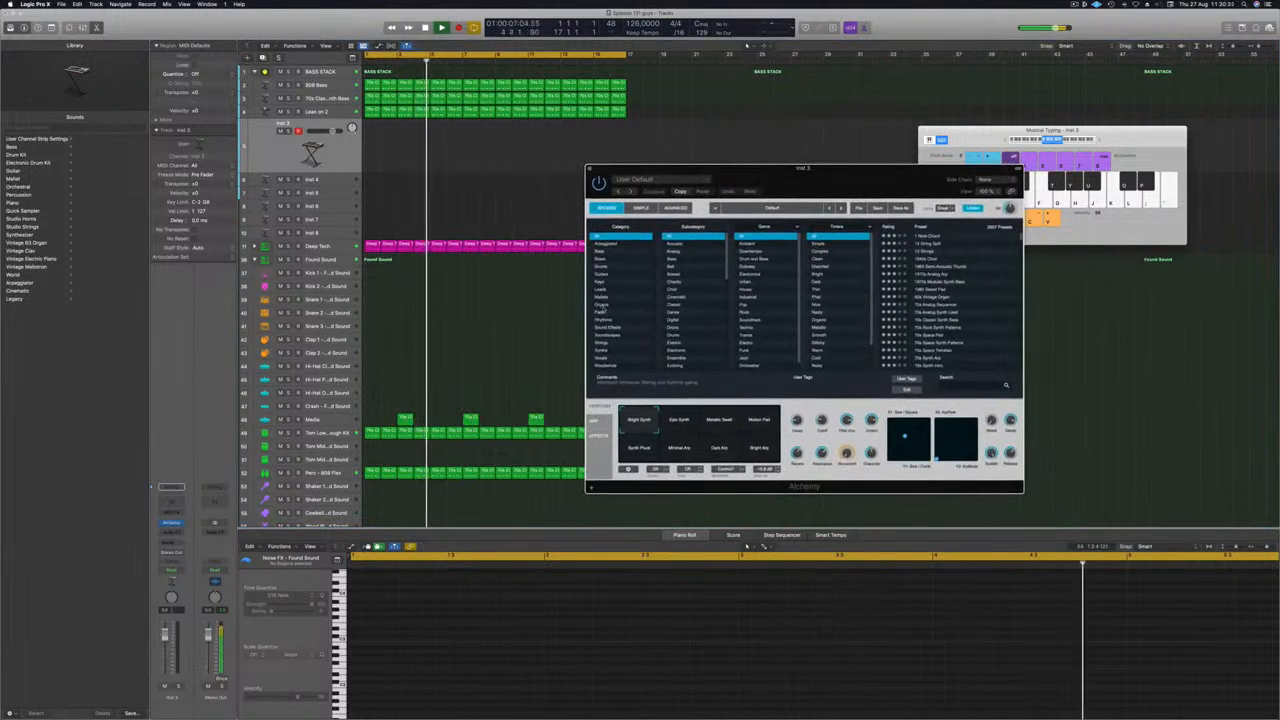
click(618, 313)
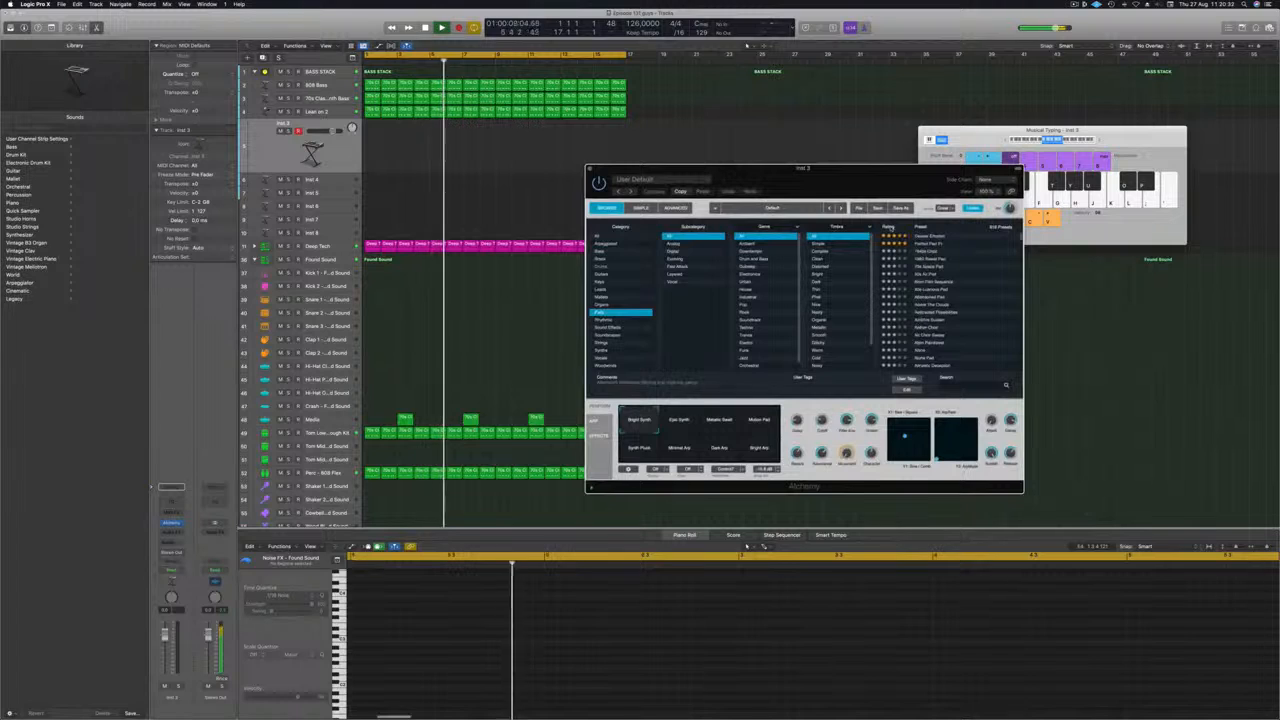
click(930, 244)
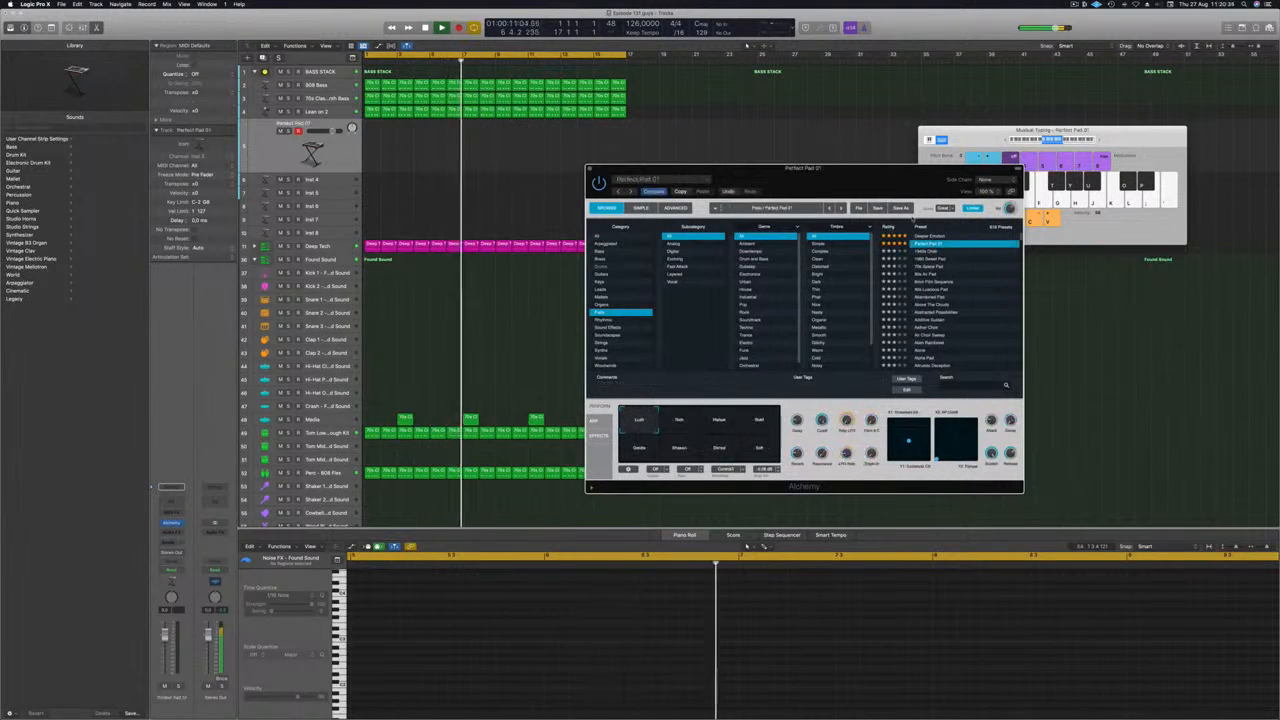
drag(895, 176, 835, 193)
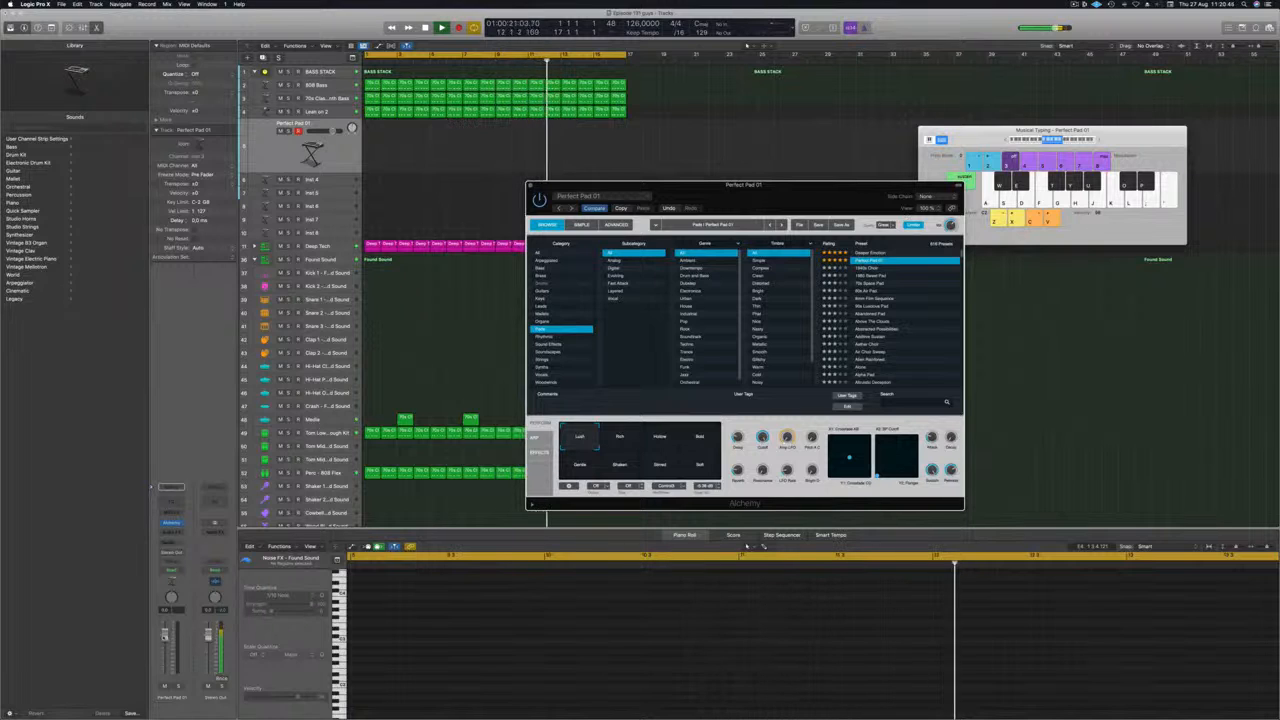
Step: Add sends to Bus 10 and Bus 9 on the Perfect Pad 01 track
click(166, 543)
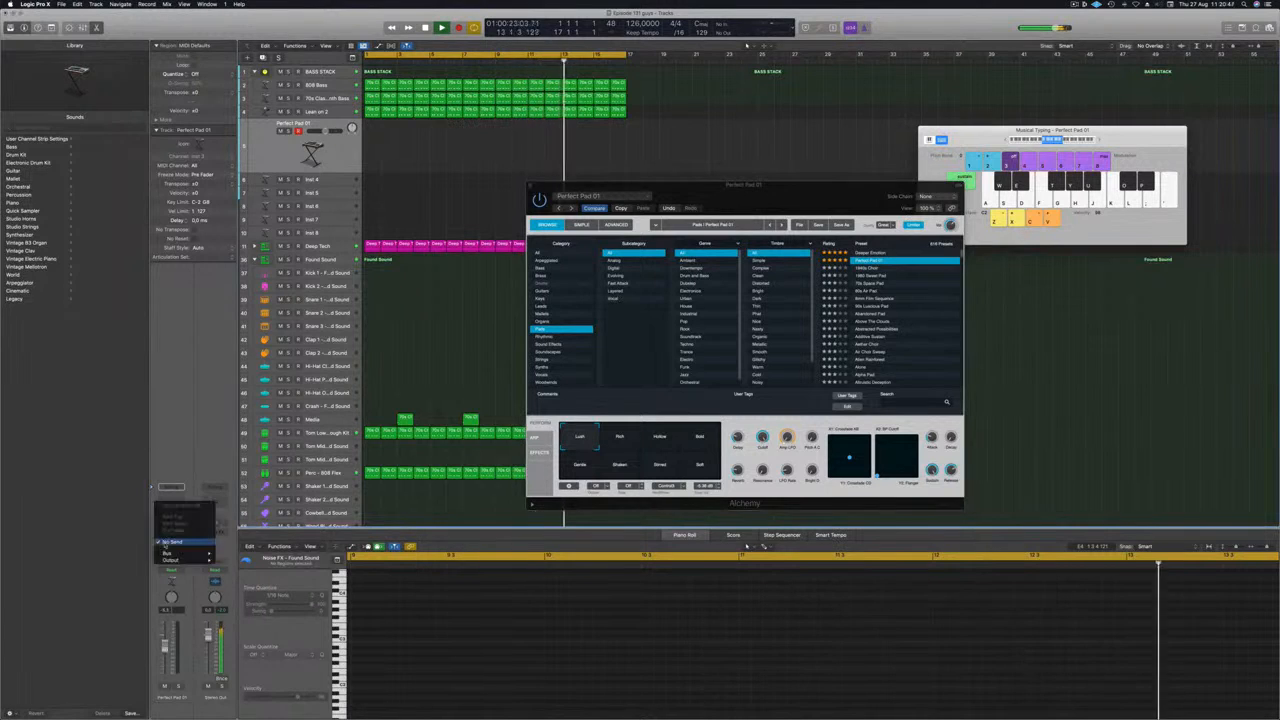
mouse_move(167, 553)
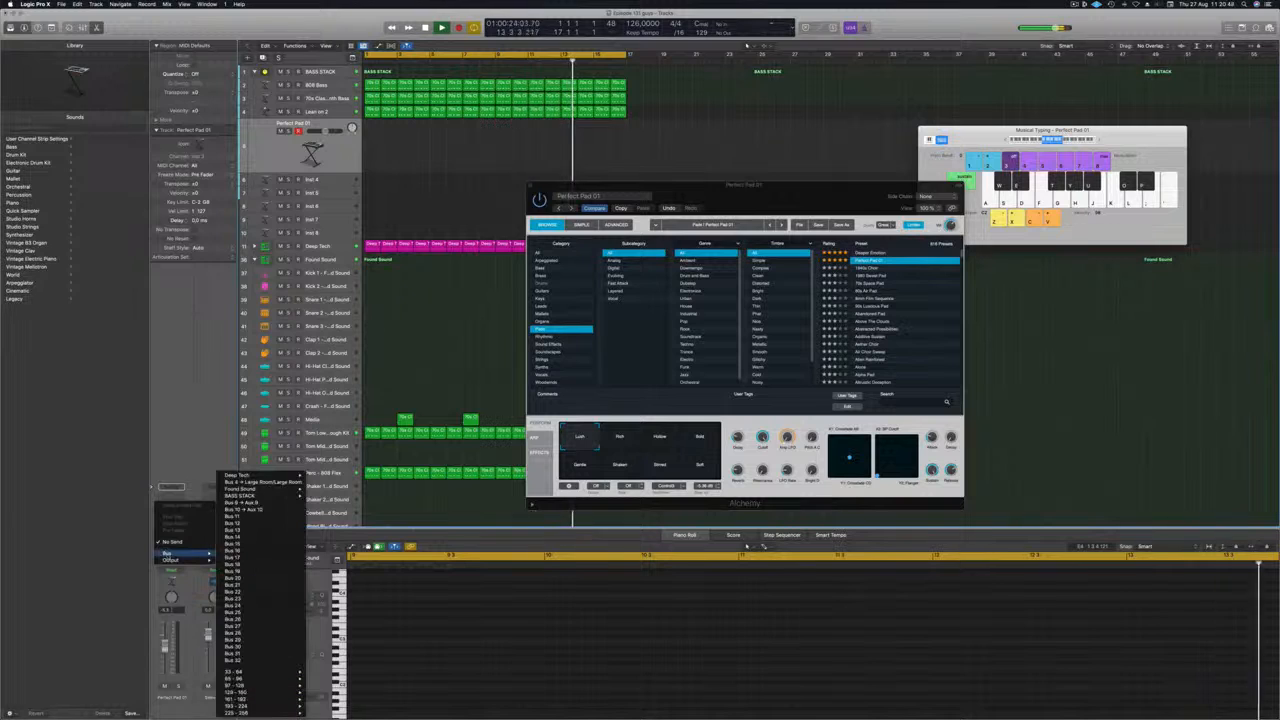
click(263, 511)
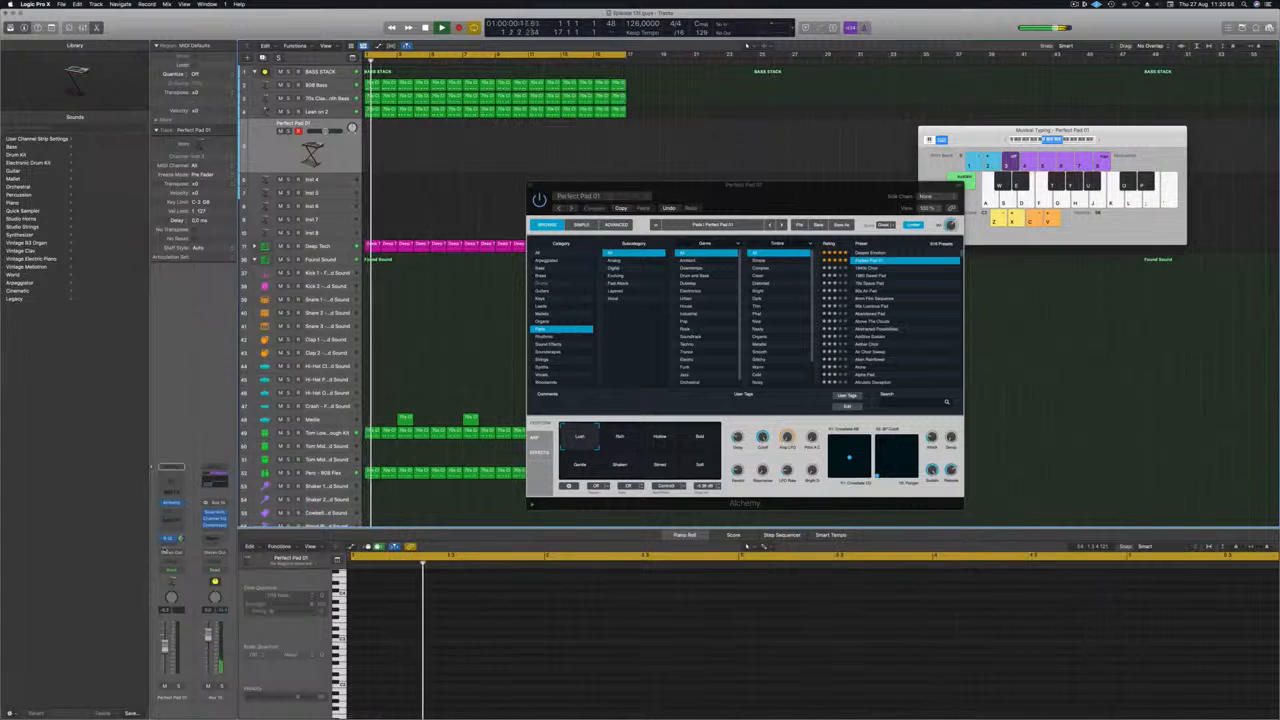
click(168, 543)
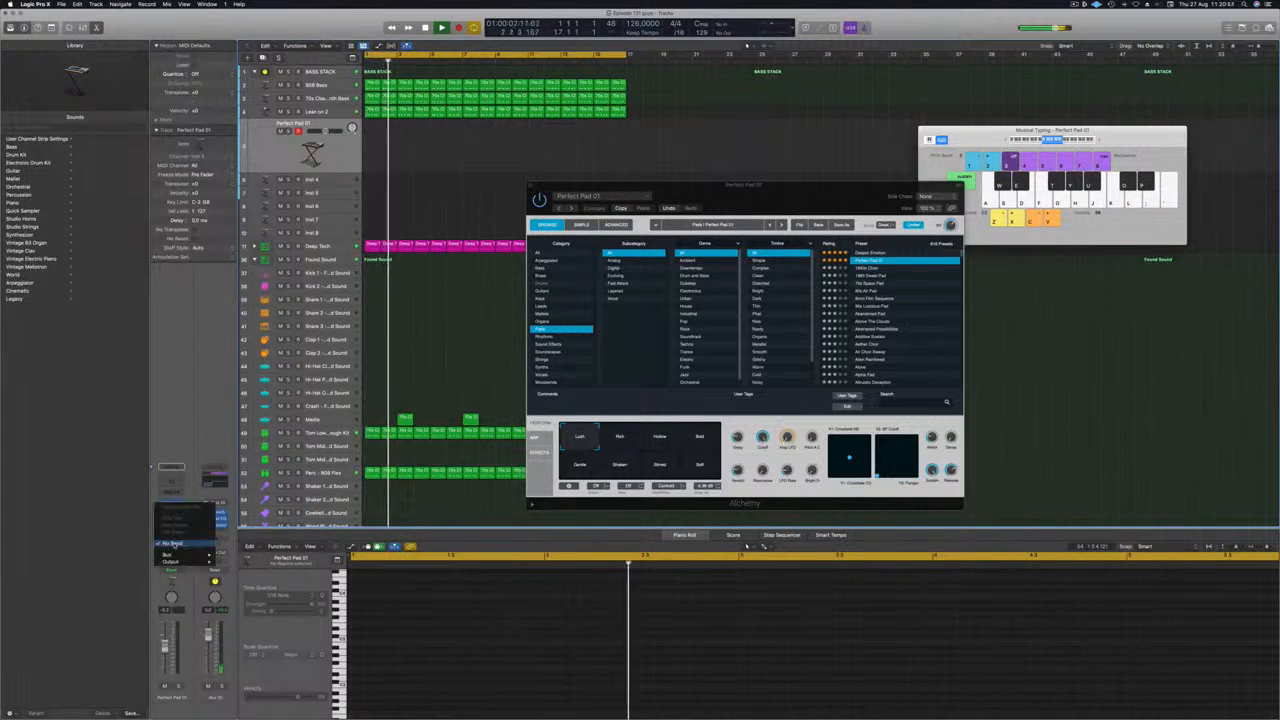
mouse_move(167, 555)
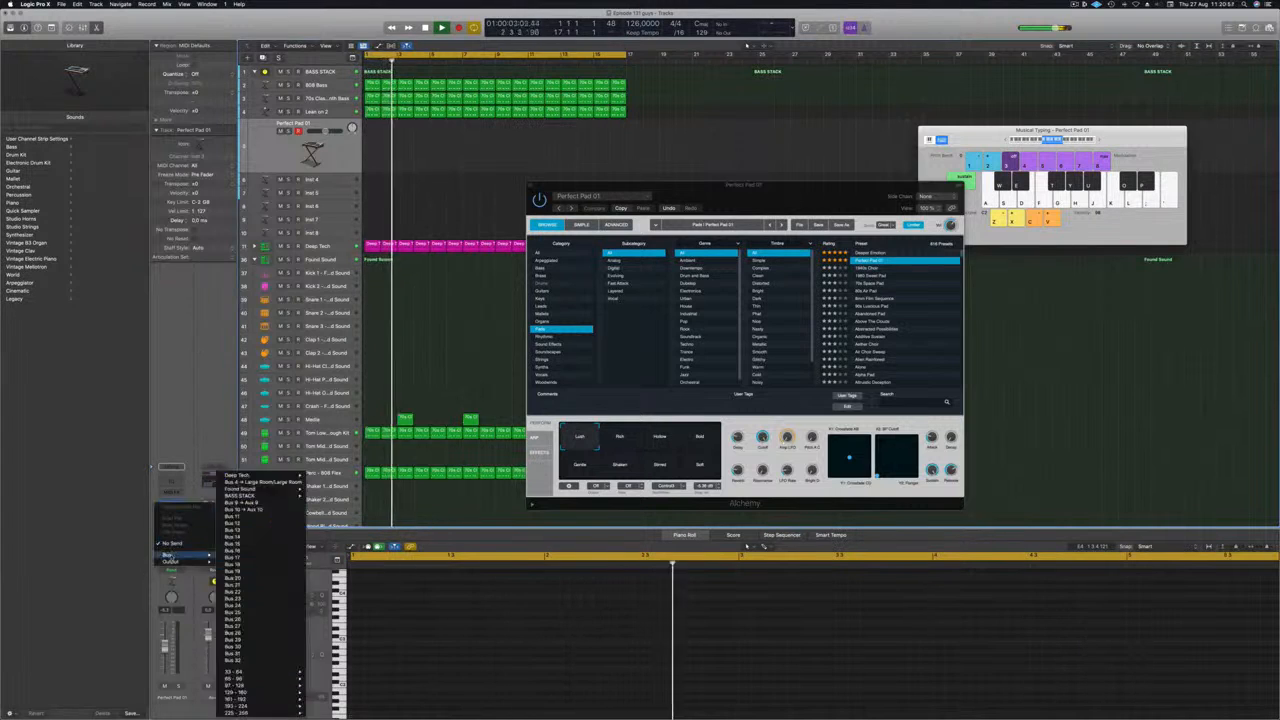
click(258, 503)
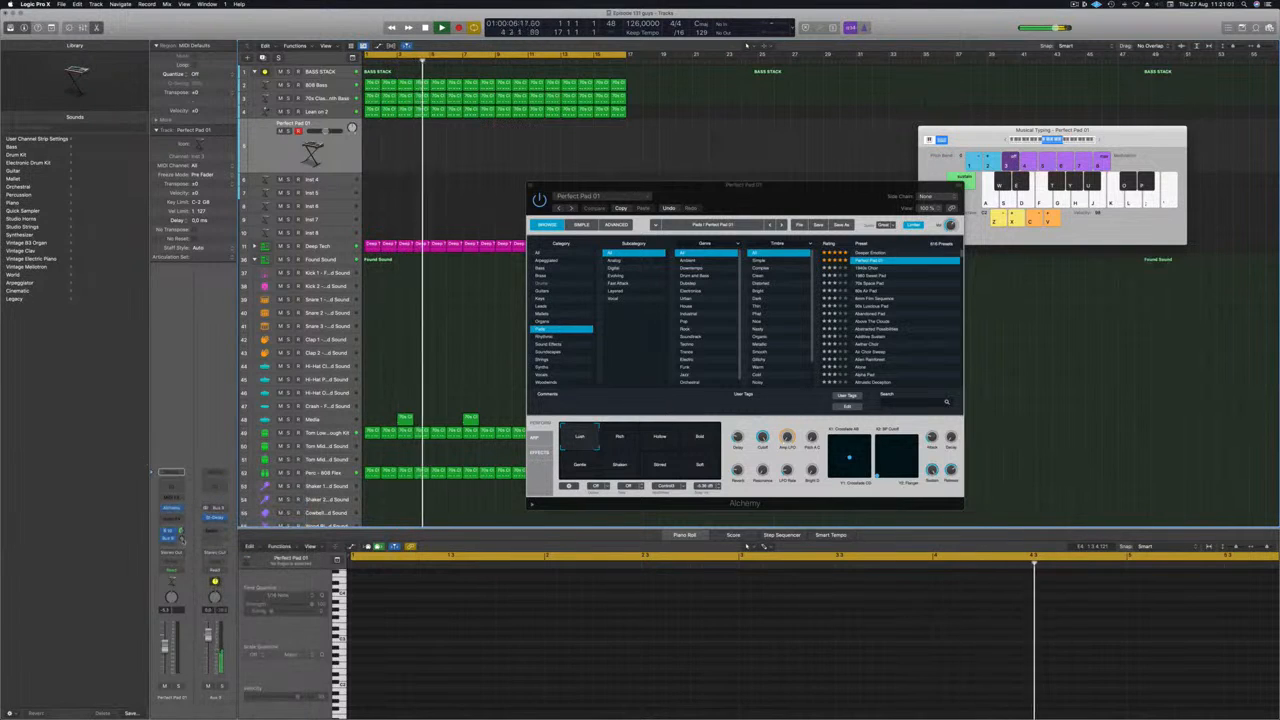
Step: Rearrange the Alchemy and Musical Typing windows and adjust the Perfect Pad 01 track's volume and Bus 9 send level
drag(860, 208, 790, 212)
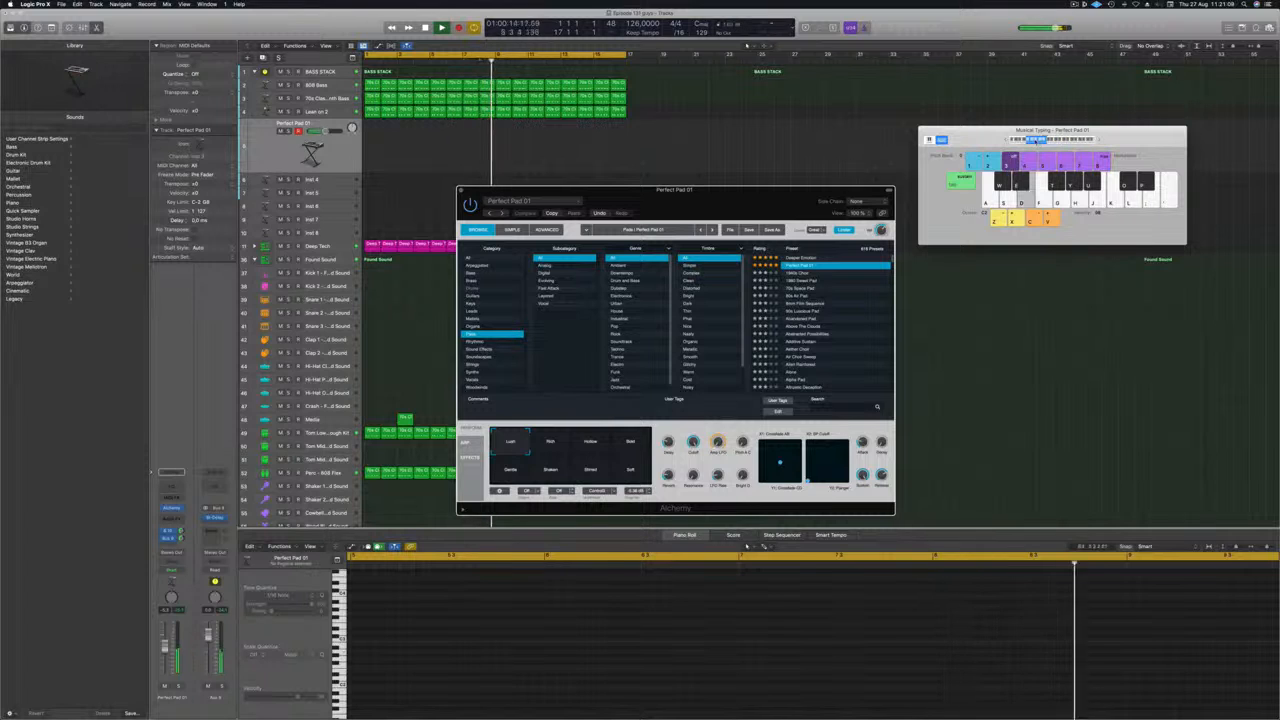
drag(1124, 130, 1060, 101)
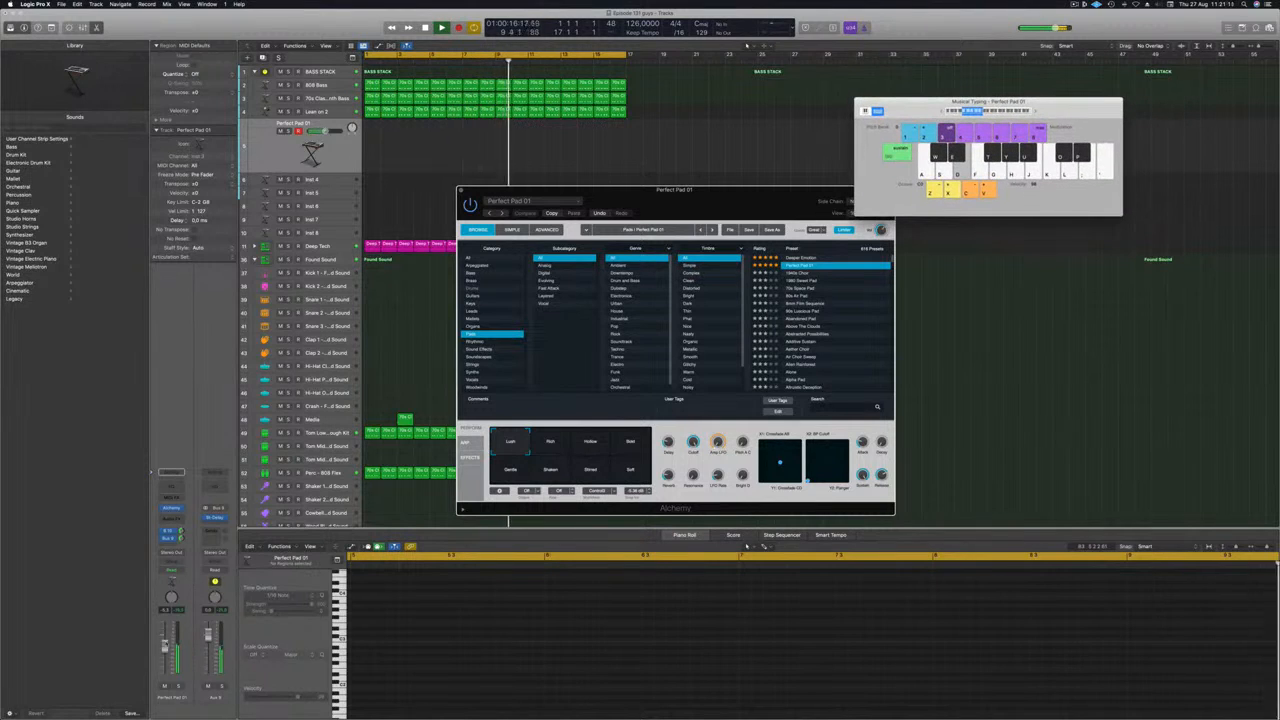
drag(166, 646, 166, 642)
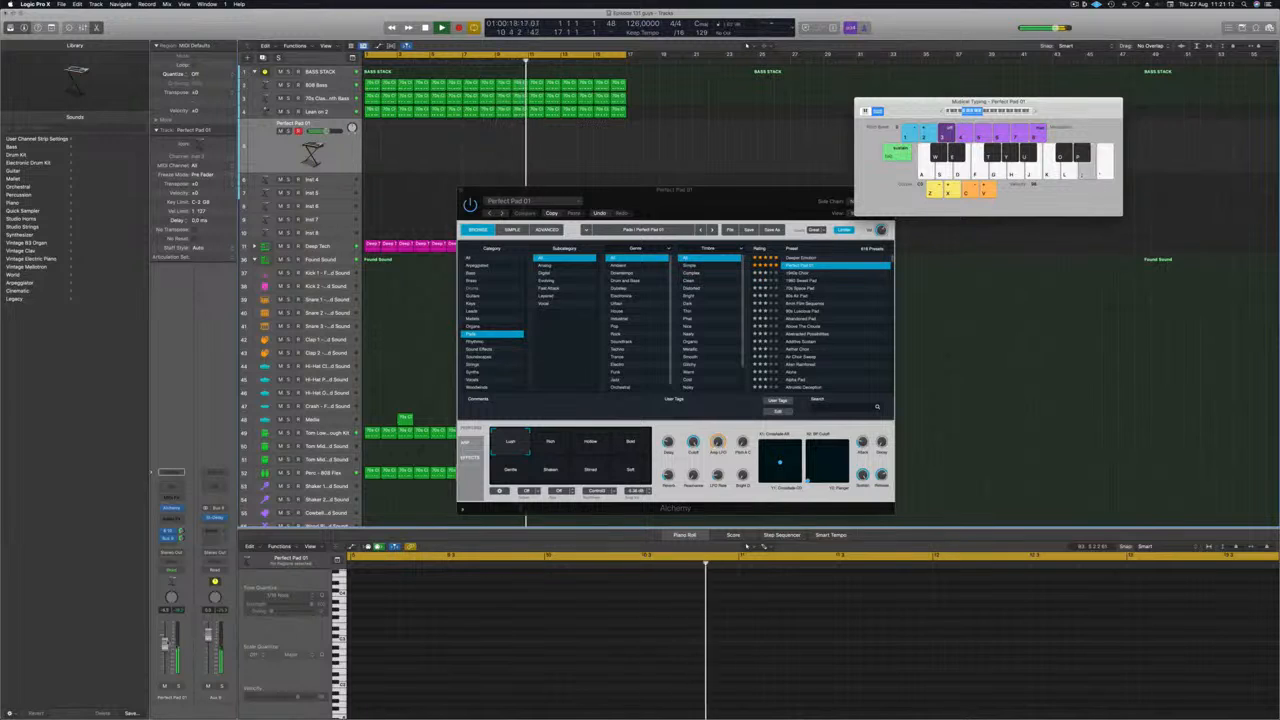
drag(750, 200, 979, 169)
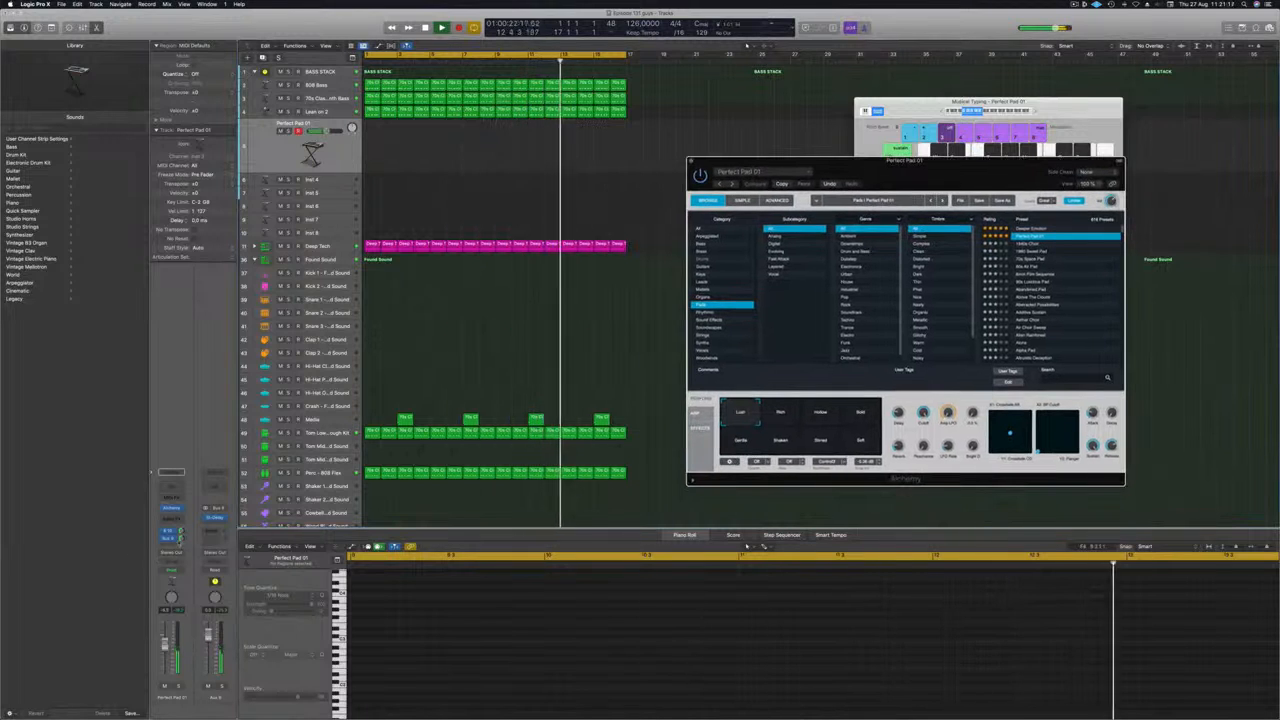
mouse_move(181, 539)
mouse_down()
mouse_move(183, 552)
mouse_move(182, 540)
mouse_up()
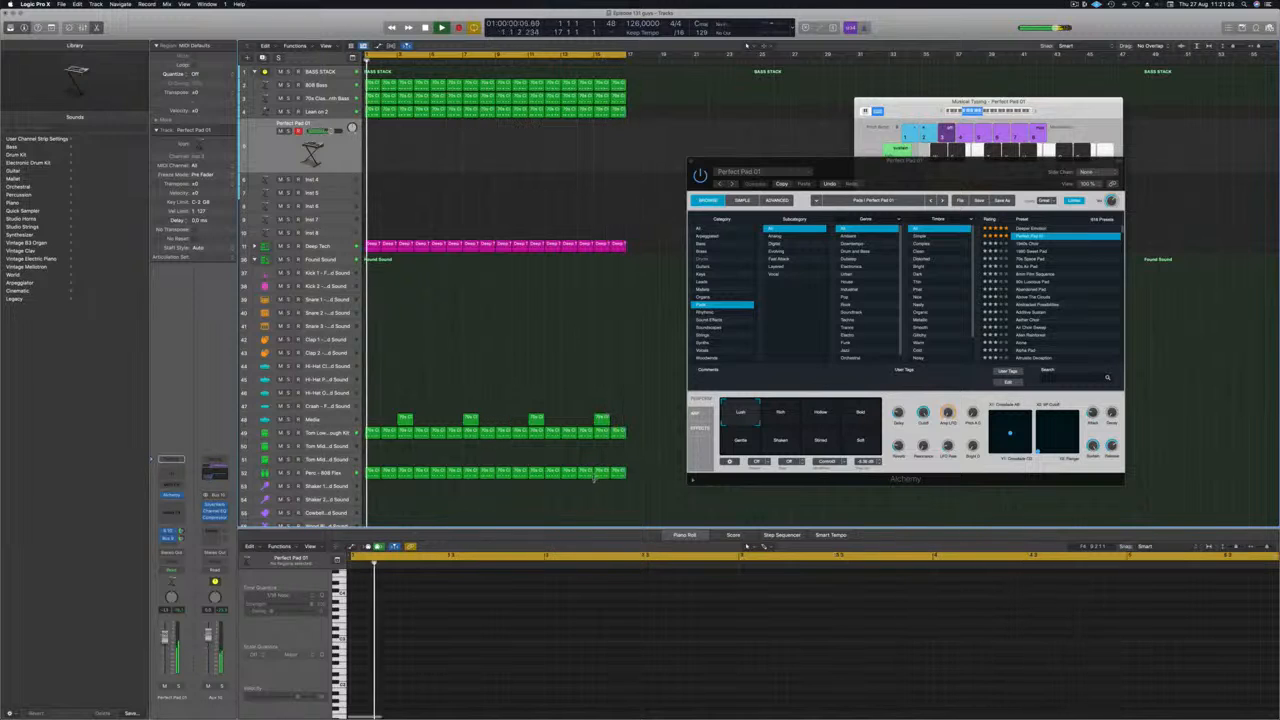
Step: Audition Perfect Pad 01's Rich, Hollow and Bold snapshots during playback and switch to Gentle
click(800, 418)
click(822, 414)
click(860, 412)
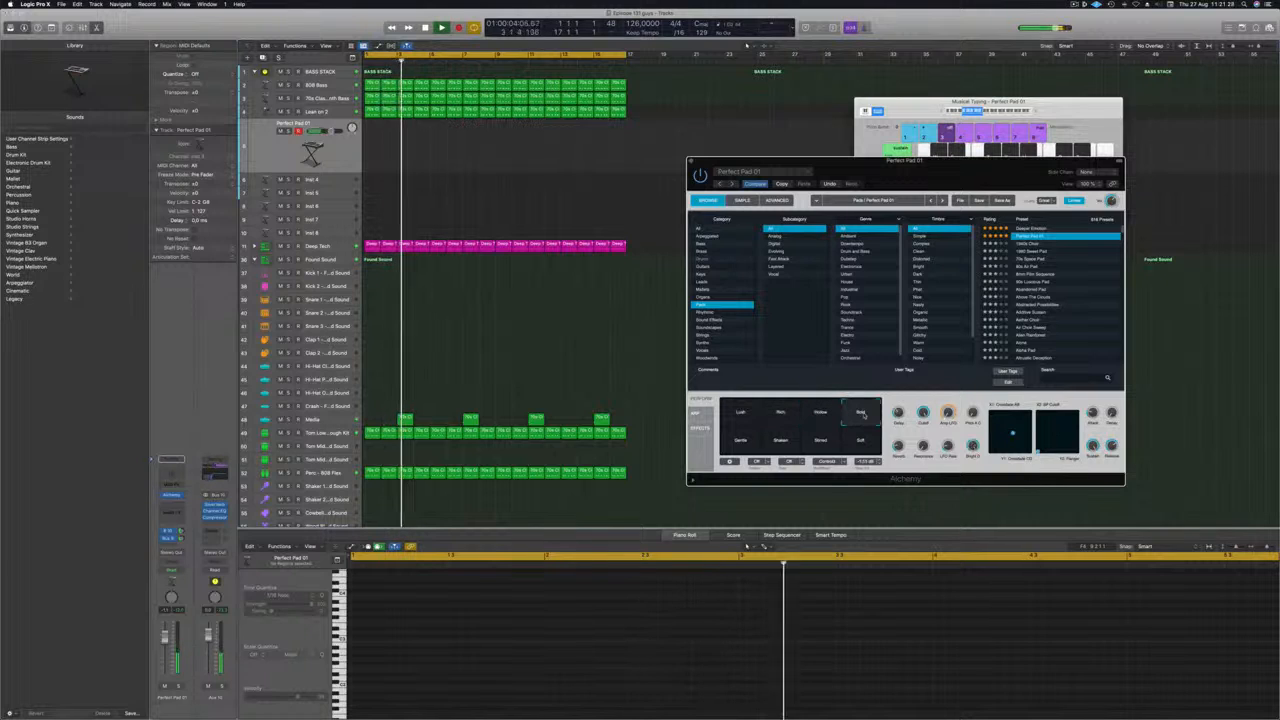
click(1035, 112)
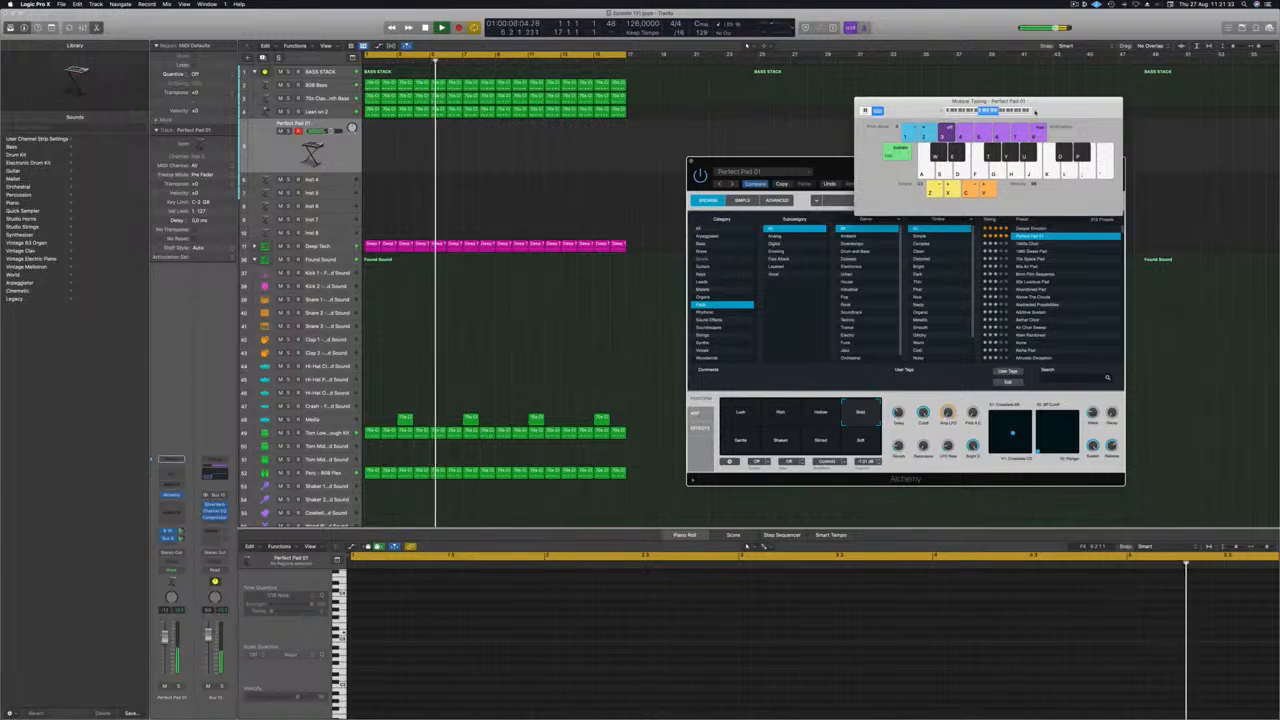
mouse_move(1035, 112)
mouse_down()
mouse_move(953, 72)
mouse_move(1029, 96)
mouse_up()
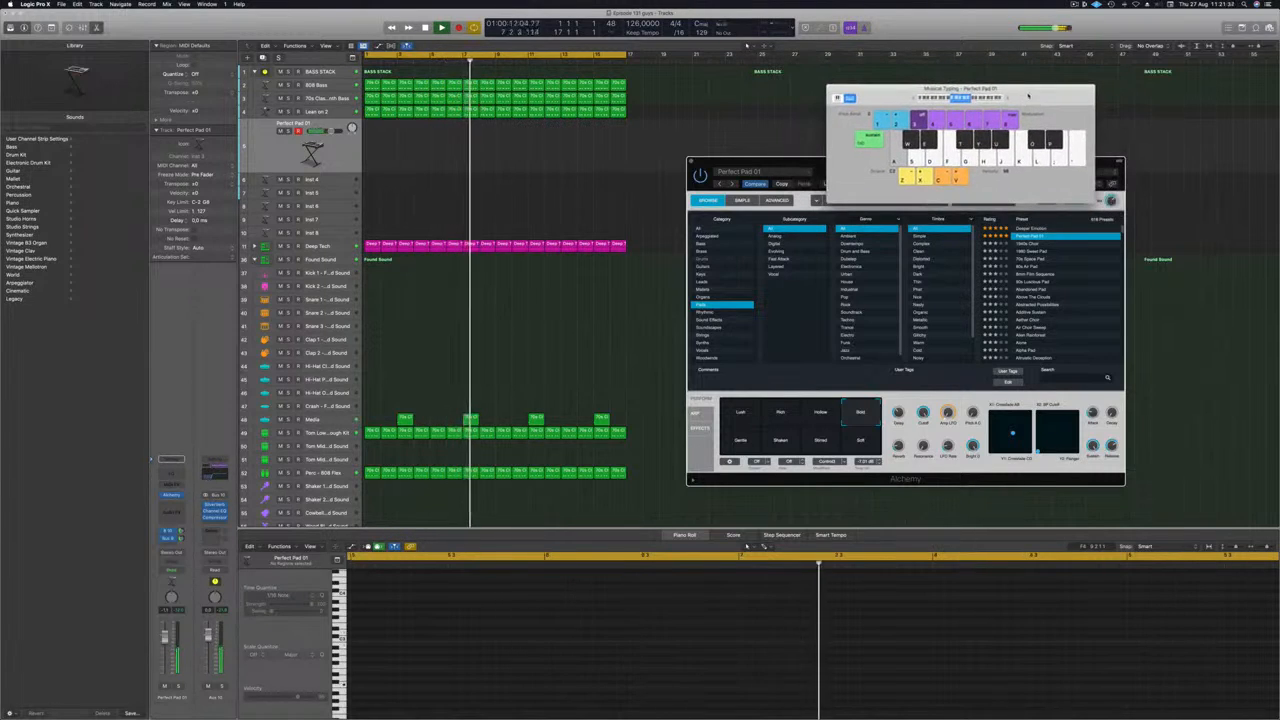
drag(795, 161, 740, 146)
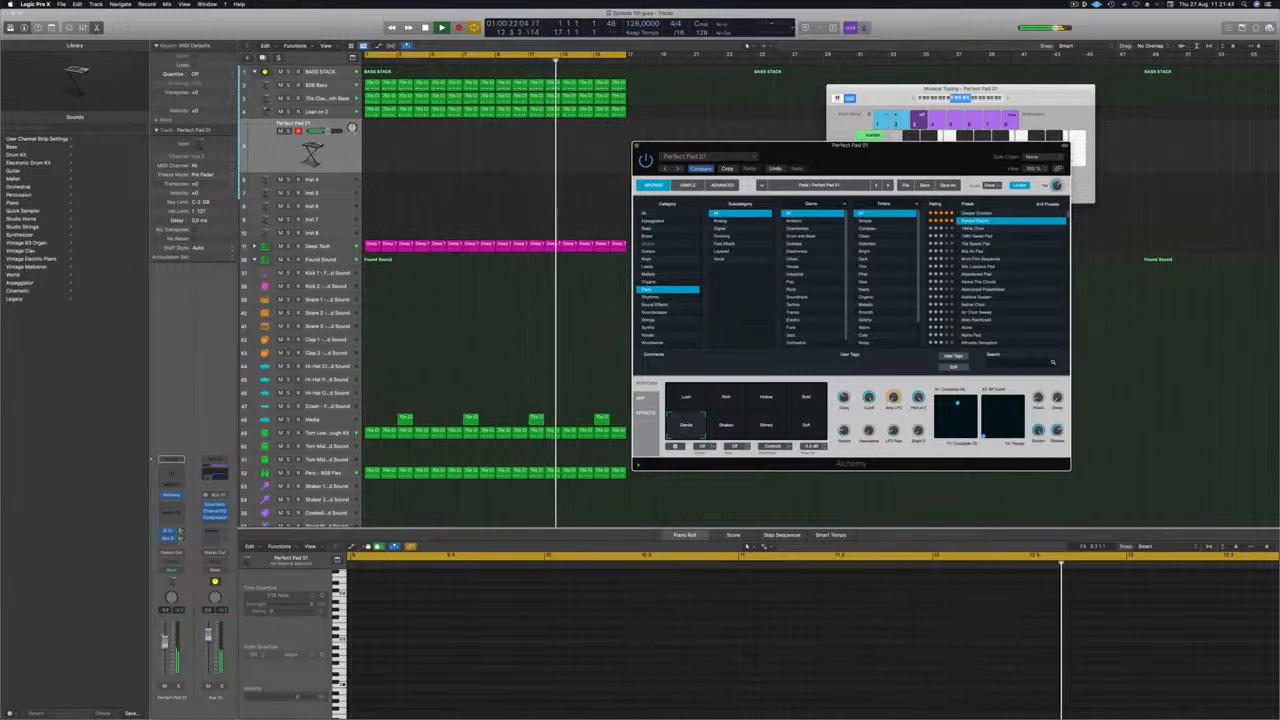
Step: Lower the Perfect Pad 01 track's volume and shift the Musical Typing keyboard one octave down
drag(165, 639, 165, 645)
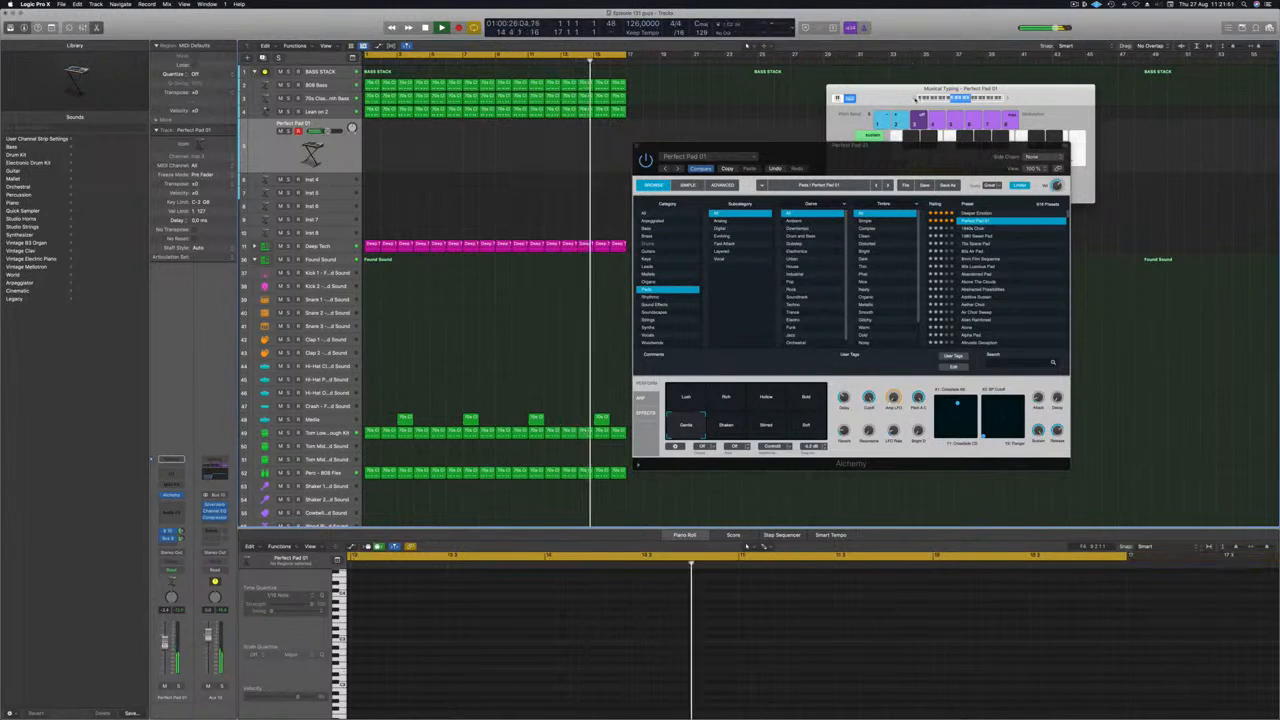
click(908, 96)
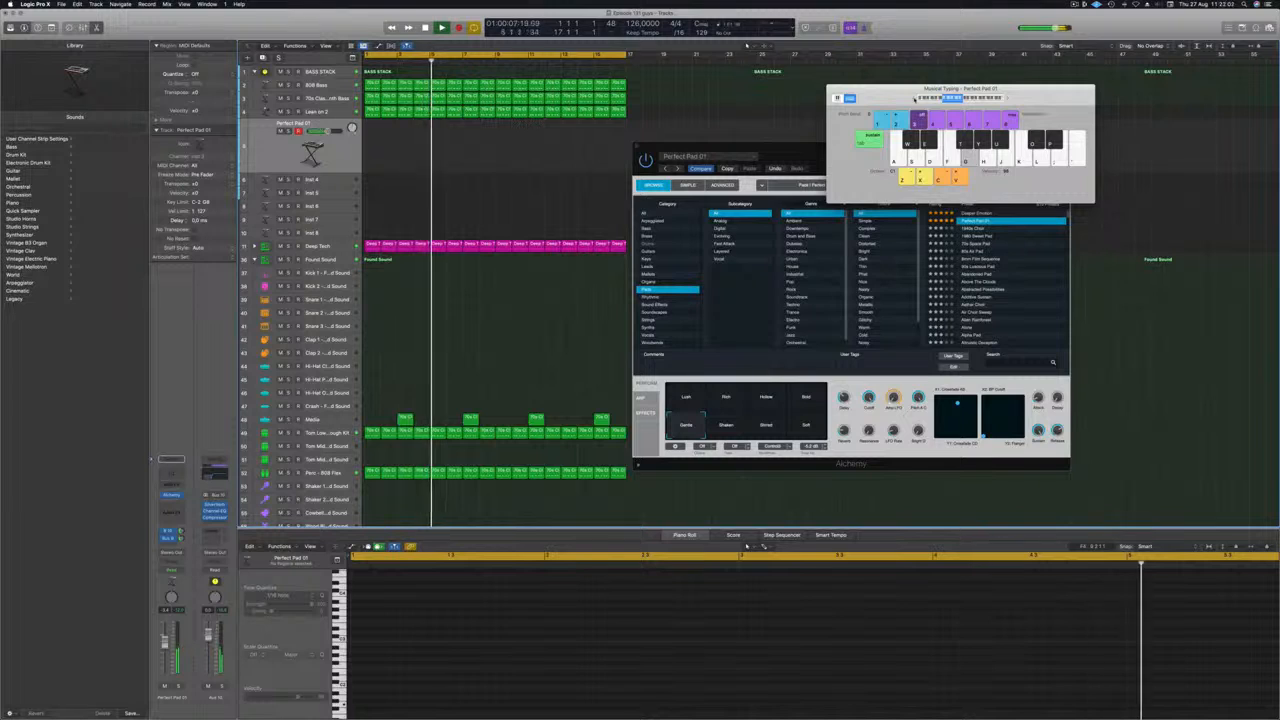
Step: Rearrange the Musical Typing and Alchemy windows, load the Deeper Emotion pad preset and record a MIDI part on its track
drag(1000, 89, 1114, 48)
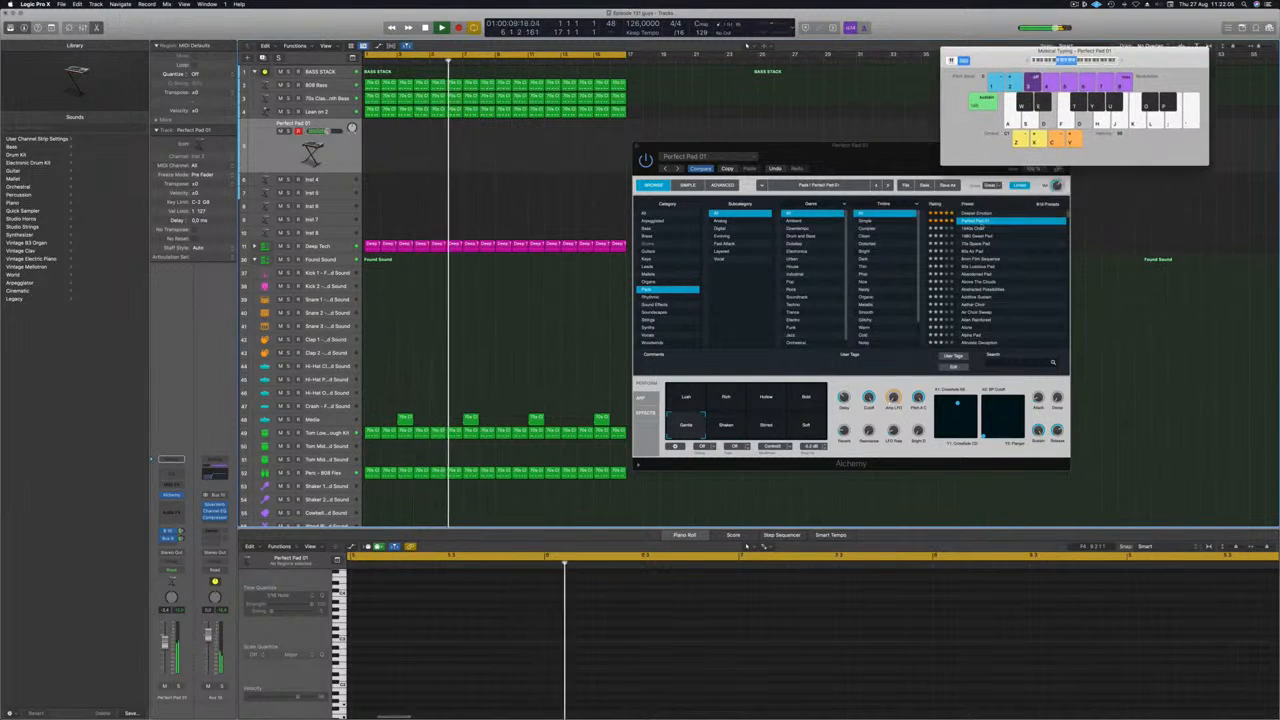
click(922, 163)
drag(922, 163, 866, 152)
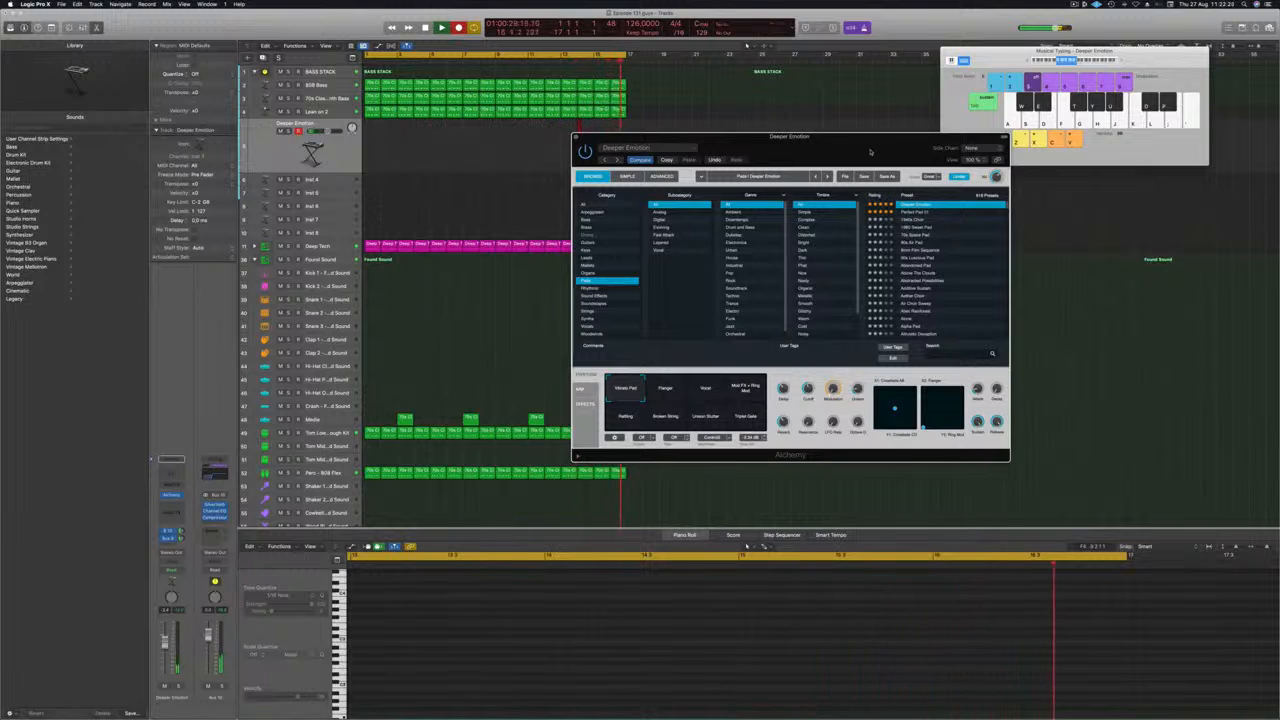
key(semicolon)
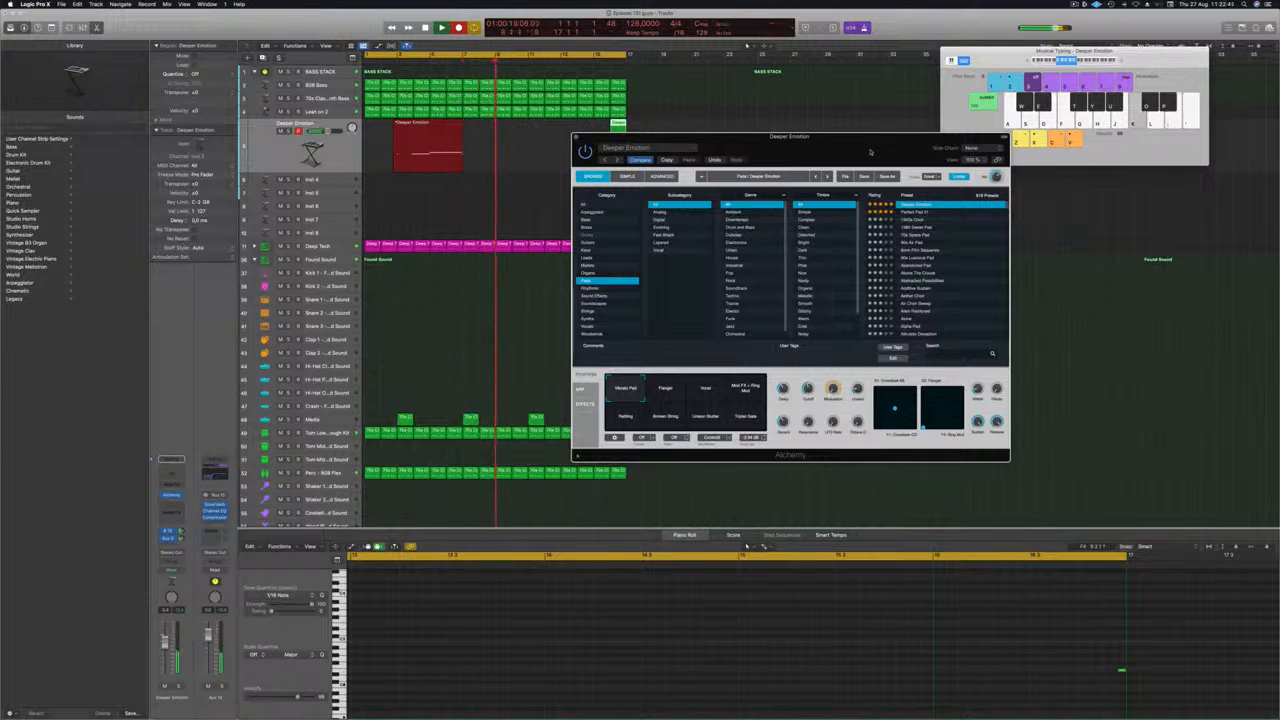
key(space)
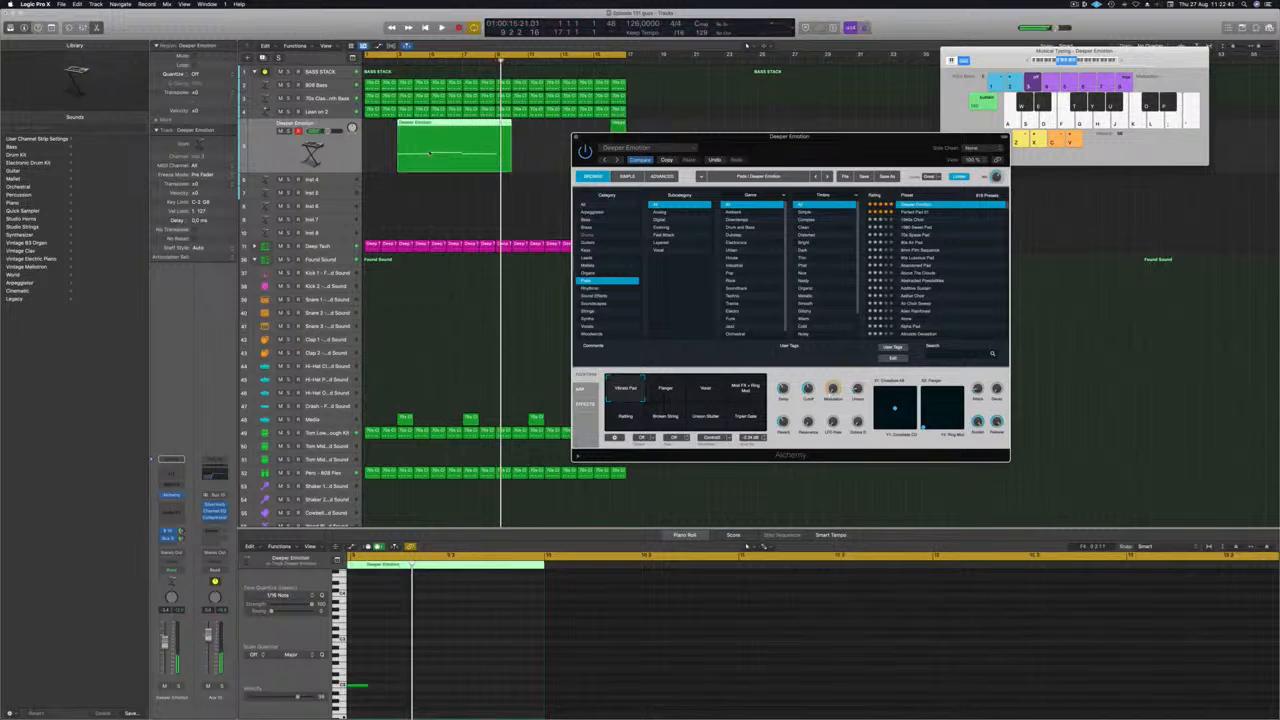
Step: Split the recorded Deeper Emotion region at bar 5, remove the first part and move the remainder to bar 1
click(430, 148)
double_click(430, 148)
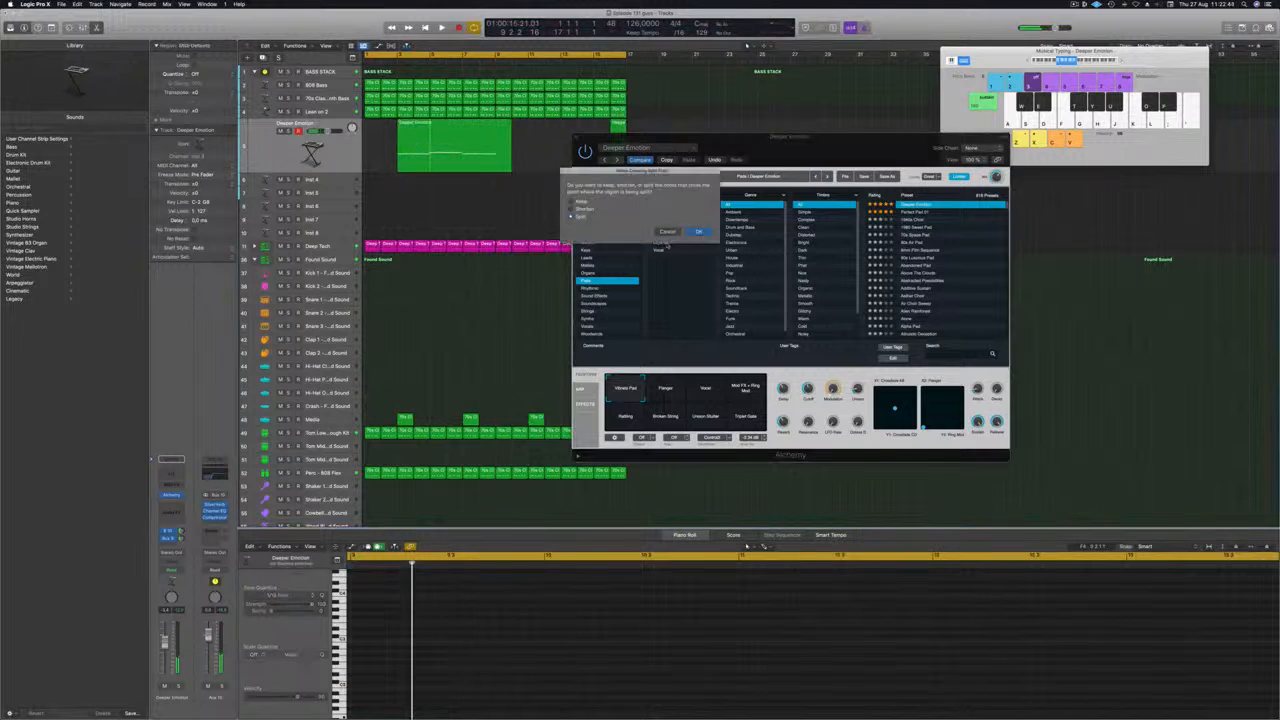
click(698, 232)
click(465, 139)
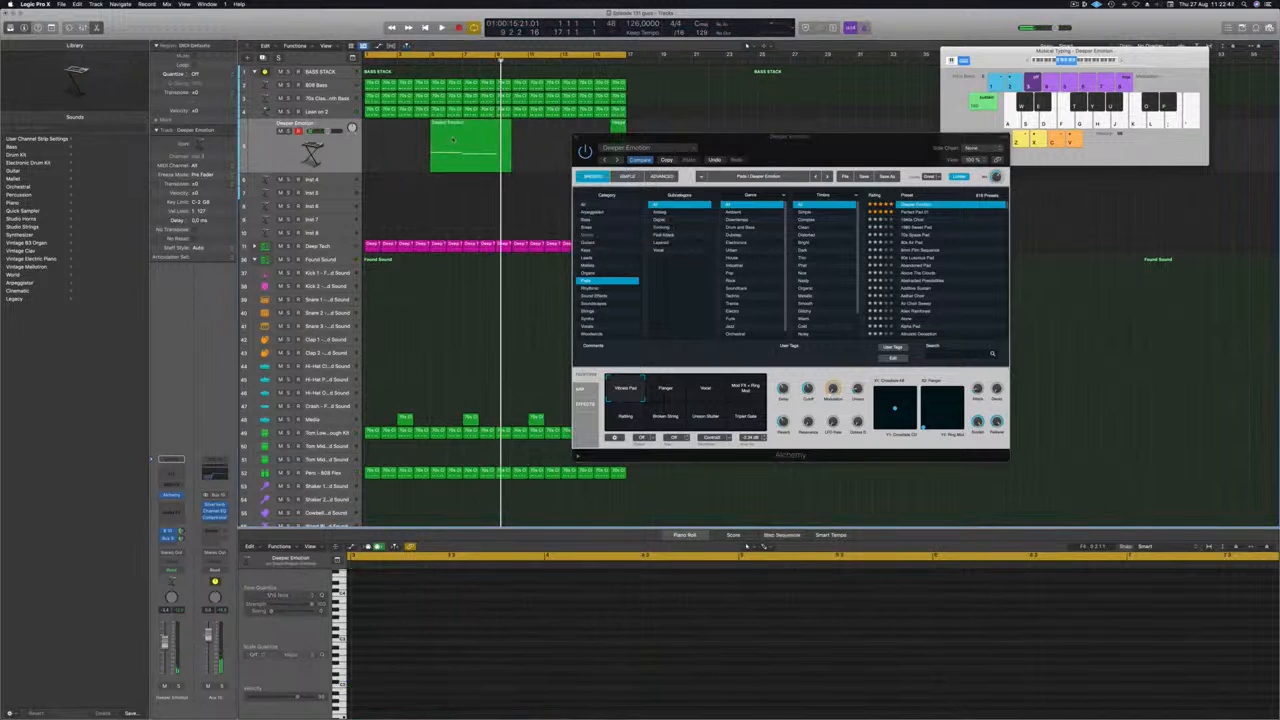
drag(465, 139, 431, 147)
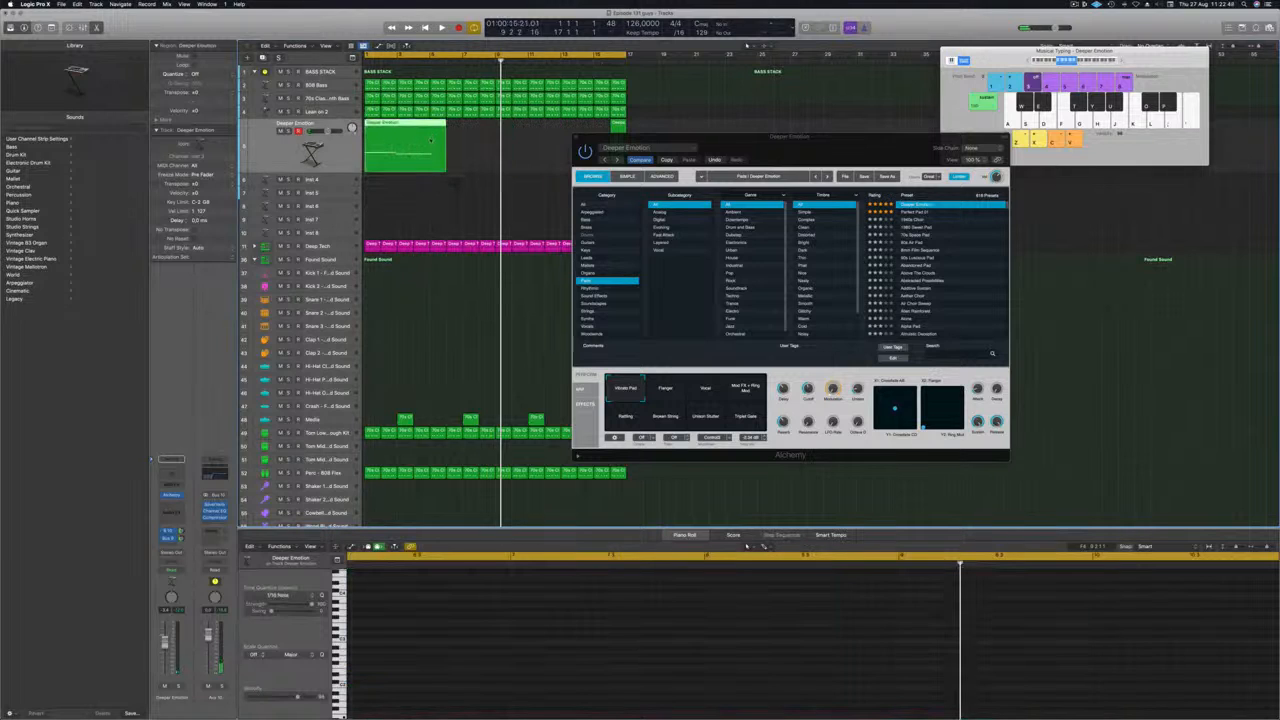
Step: Split the moved Deeper Emotion region at bar 5, splitting overlapping notes, and delete the piece after the cut
click(429, 140)
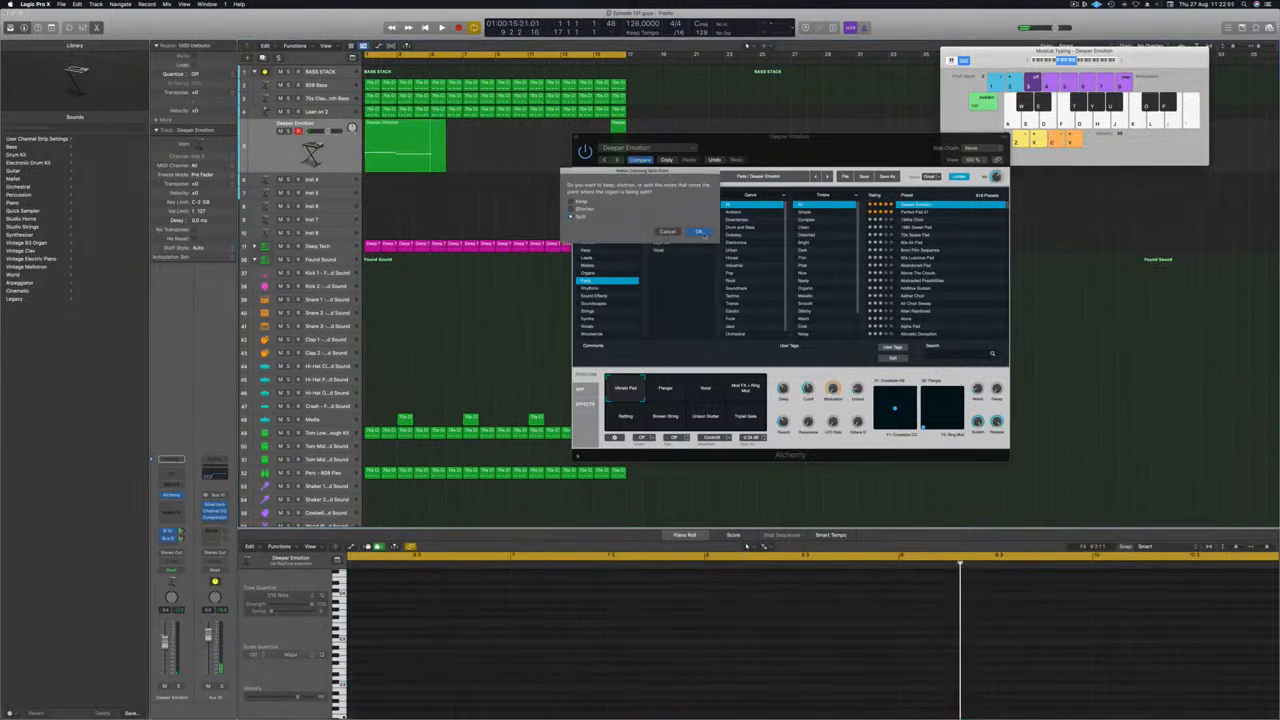
click(698, 232)
key(Delete)
Step: Play back the trimmed pad region, switch Alchemy to the Flanger snapshot and lower the Deeper Emotion track's volume slightly
key(space)
click(387, 134)
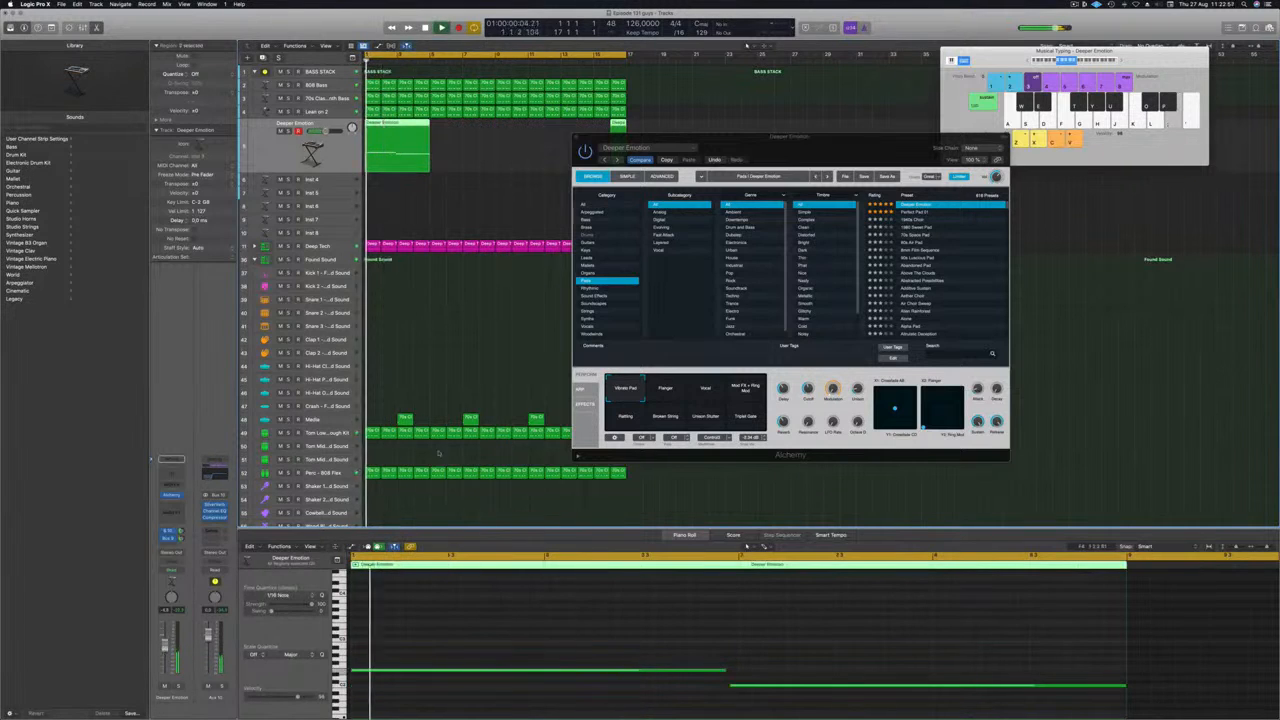
click(684, 391)
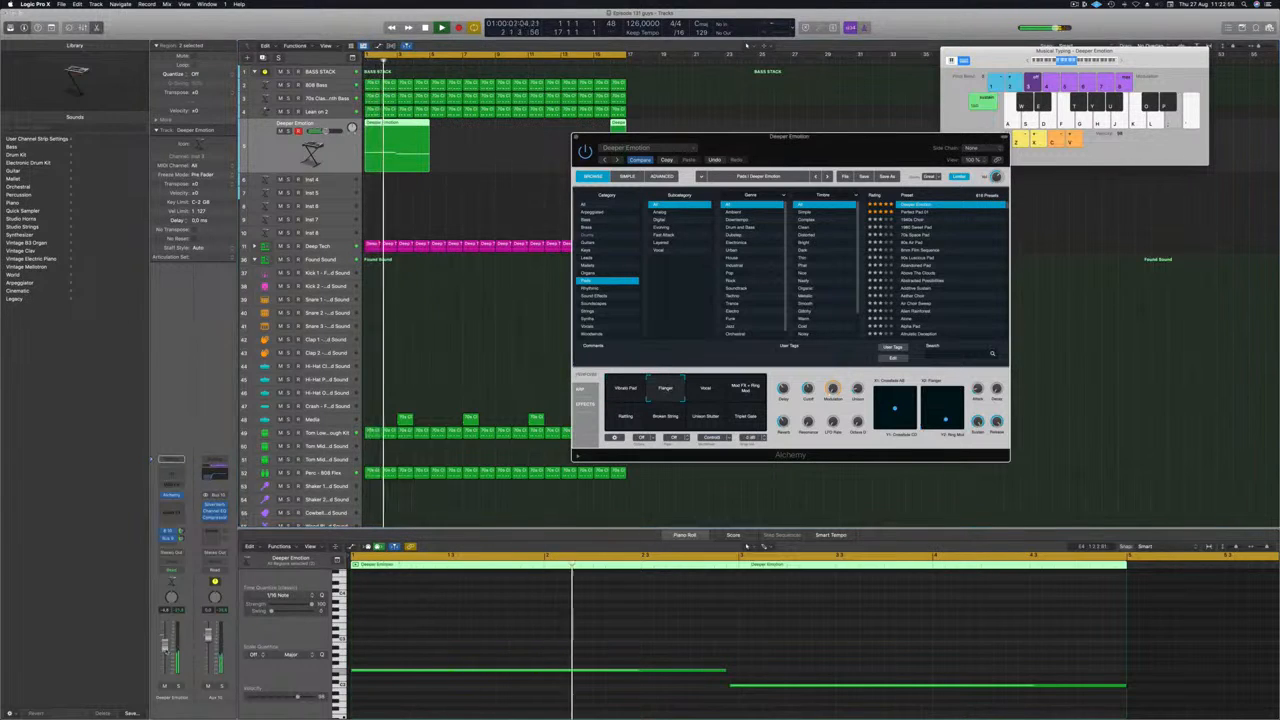
drag(165, 645, 165, 650)
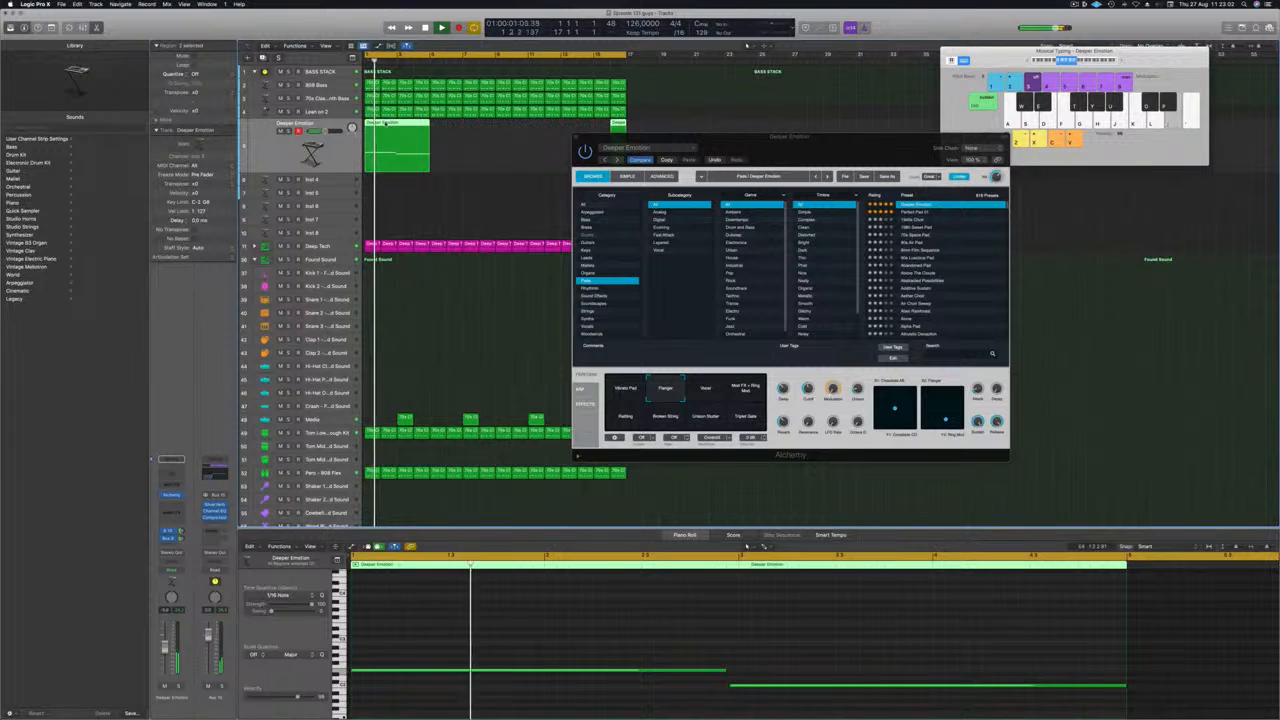
Step: Move the Alchemy window clear of the arrangement and repeat the four-bar Deeper Emotion region up to bar 17
drag(682, 138, 853, 162)
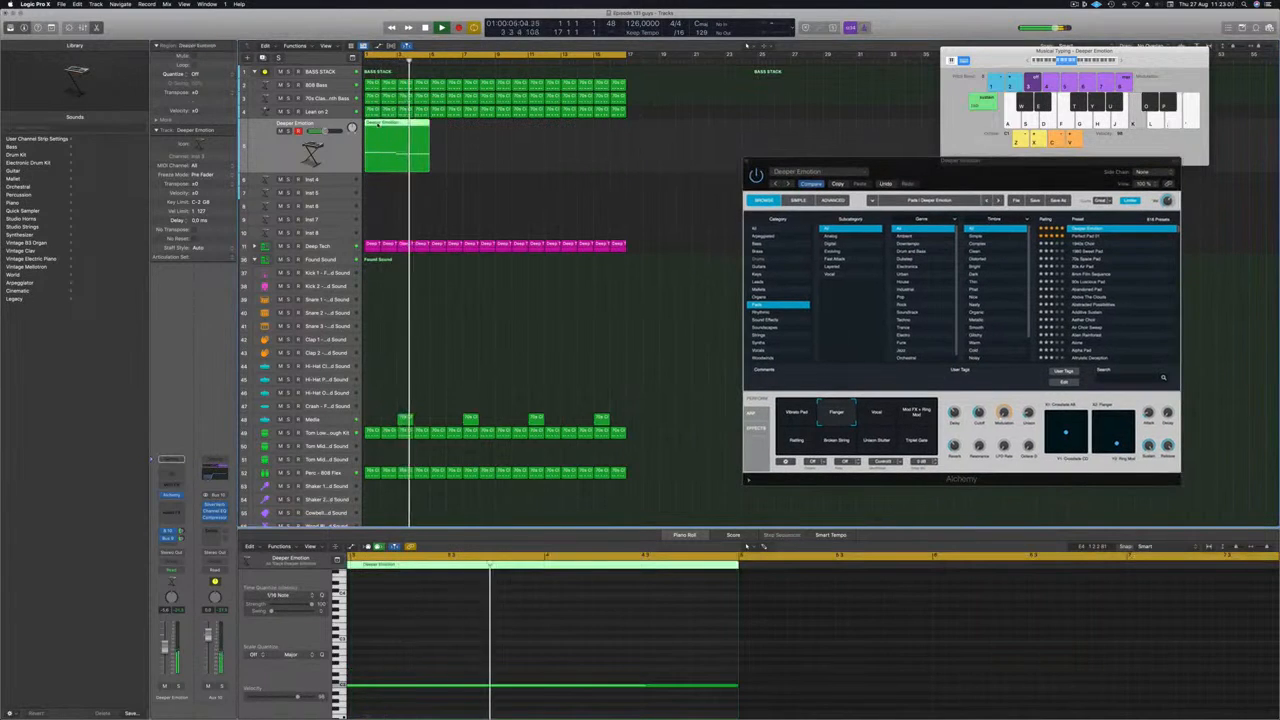
drag(436, 130, 443, 138)
mouse_move(542, 152)
mouse_down()
mouse_move(412, 140)
mouse_move(541, 133)
mouse_up()
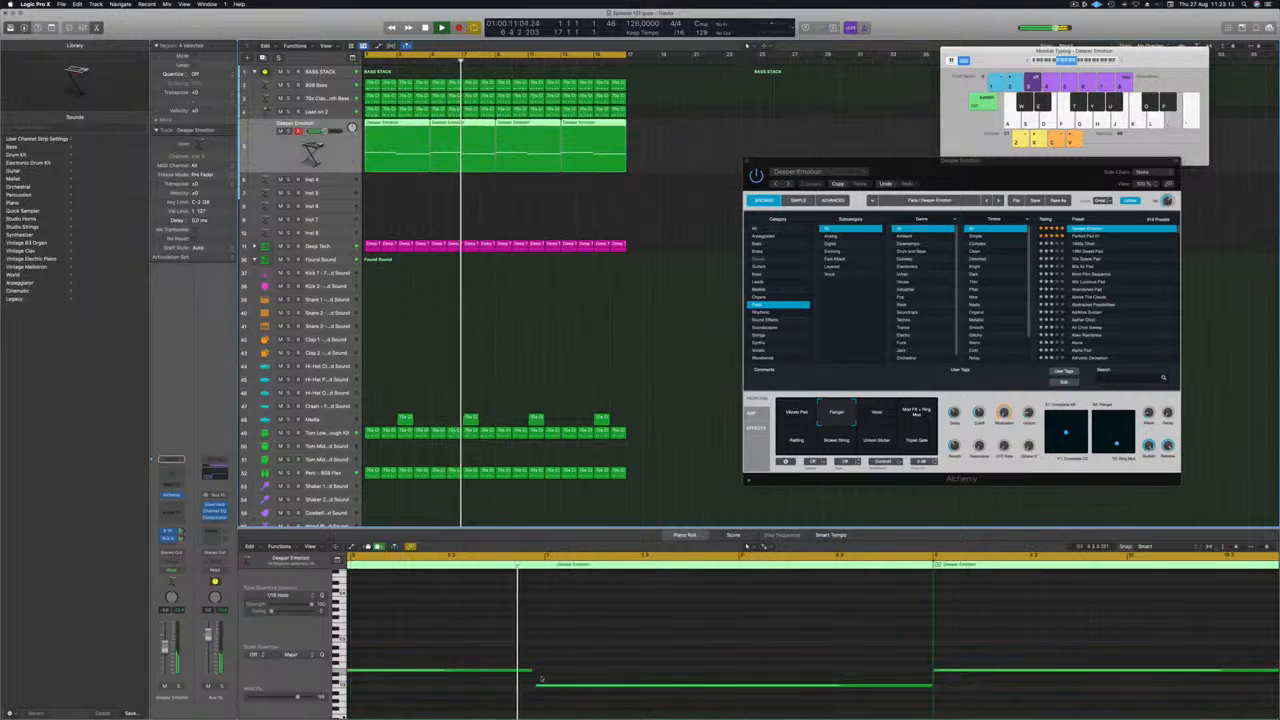
Step: Select all notes of the four Deeper Emotion regions and duplicate them at a higher pitch to form two-note chords
scroll(533, 661, down, 3)
click(523, 634)
key(super+a)
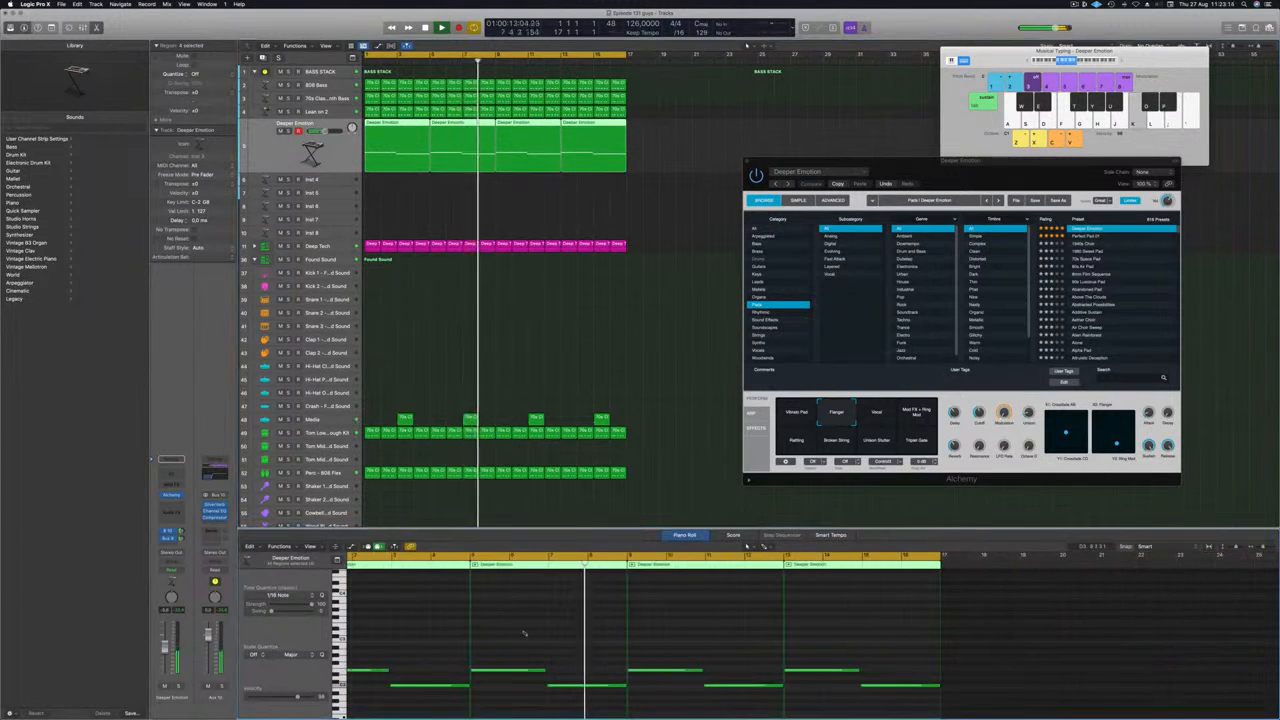
scroll(424, 652, left, 2)
drag(398, 677, 398, 628)
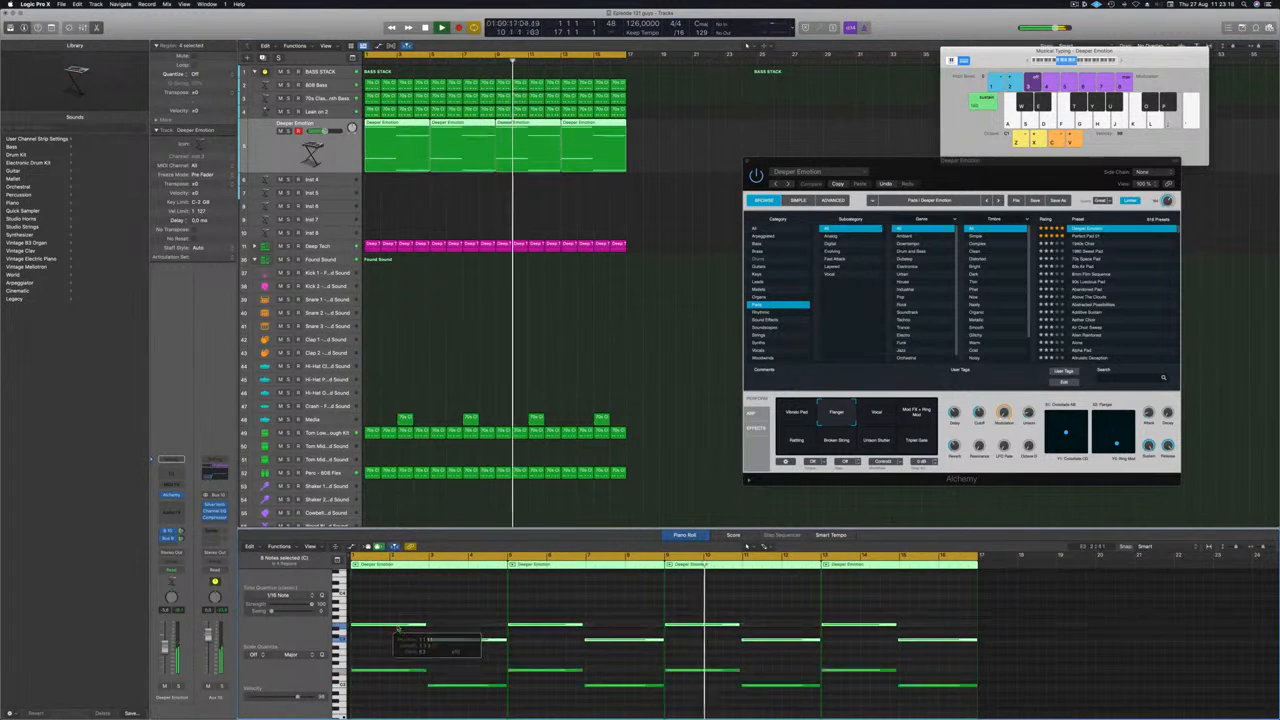
Step: Move the Alchemy window and audition other Deeper Emotion snapshots, including Mod FX + Ring Mod, during playback
drag(991, 165, 908, 179)
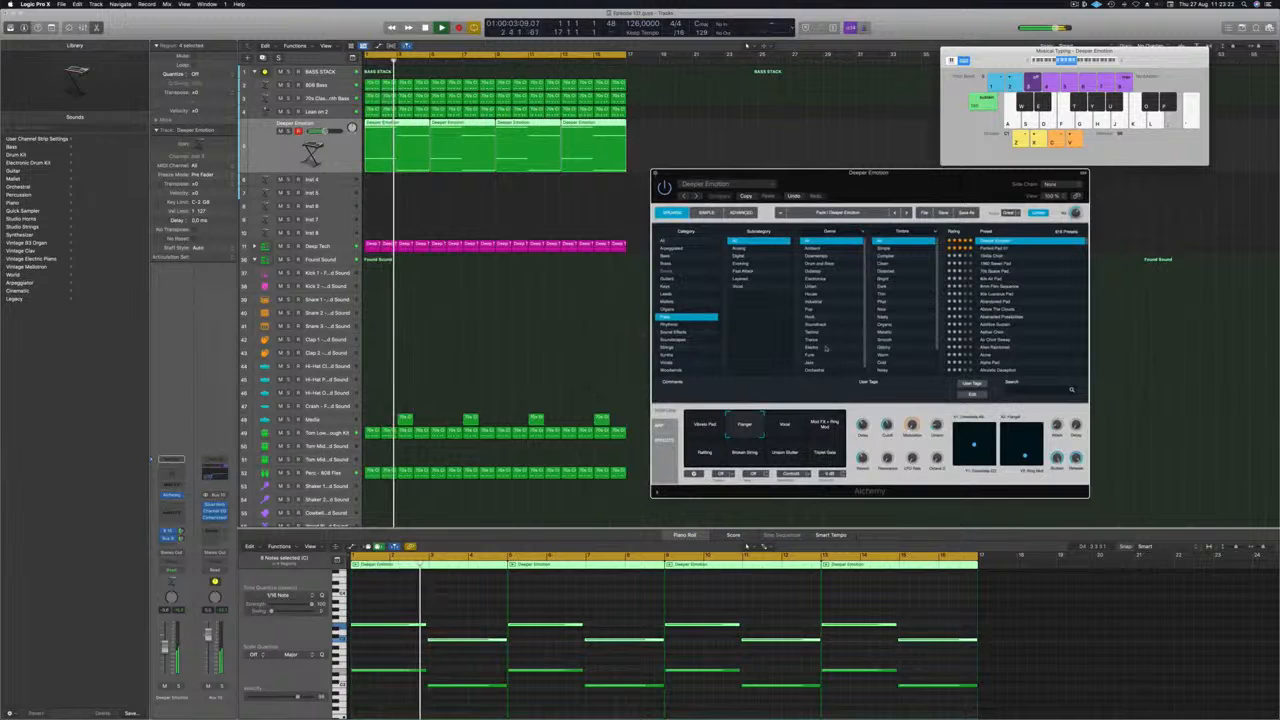
click(785, 424)
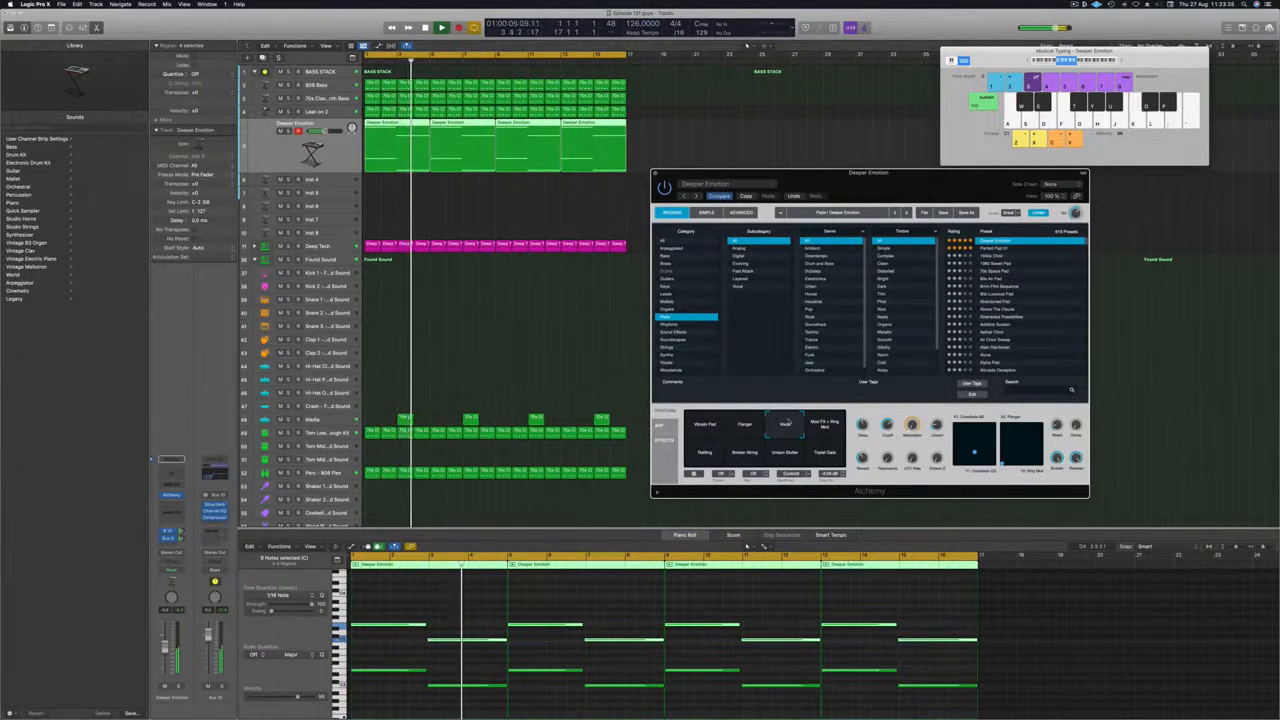
click(700, 452)
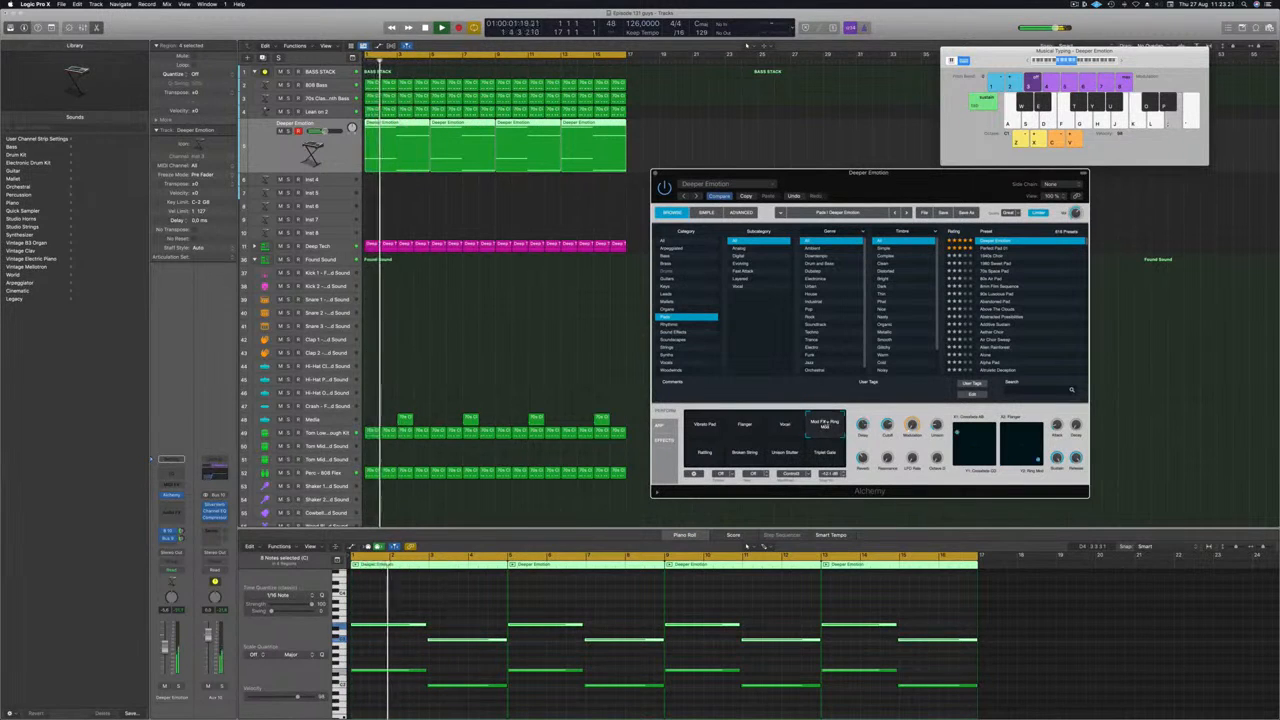
click(750, 455)
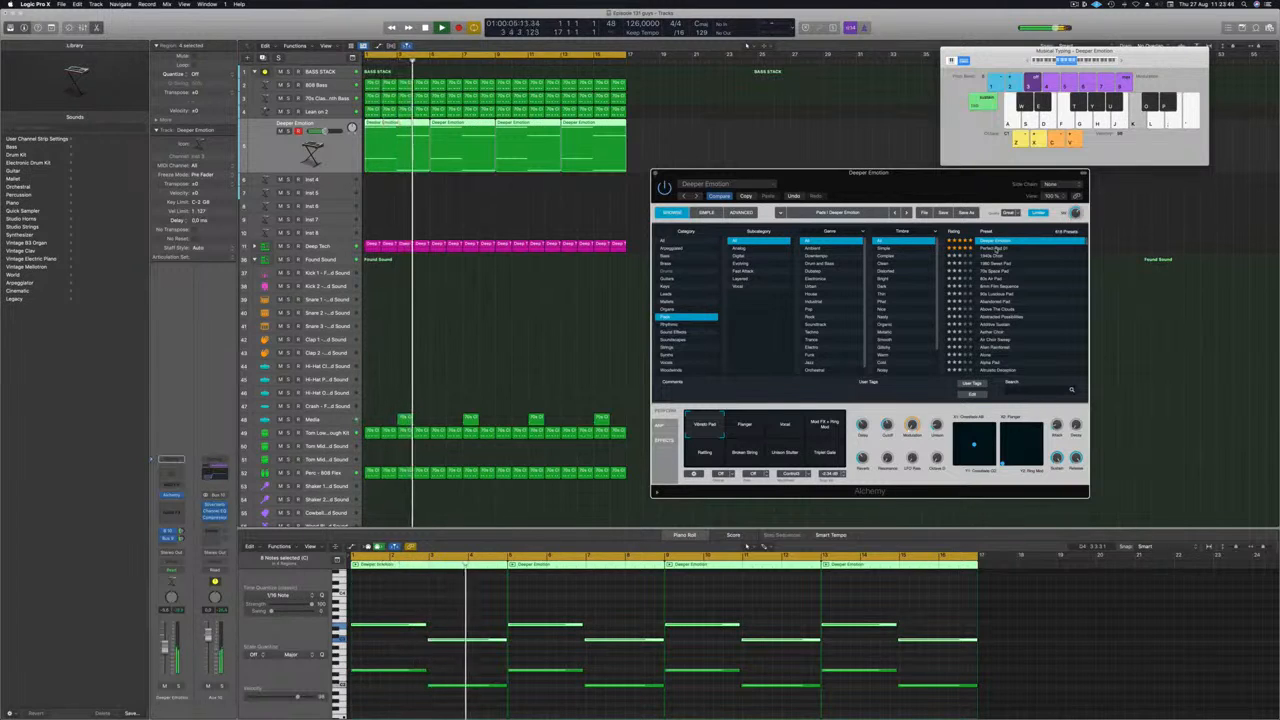
Step: Audition the Perfect Pad 01, Perfect Pad 03 and Phaser Pad presets on the pad track during playback
click(996, 249)
key(Return)
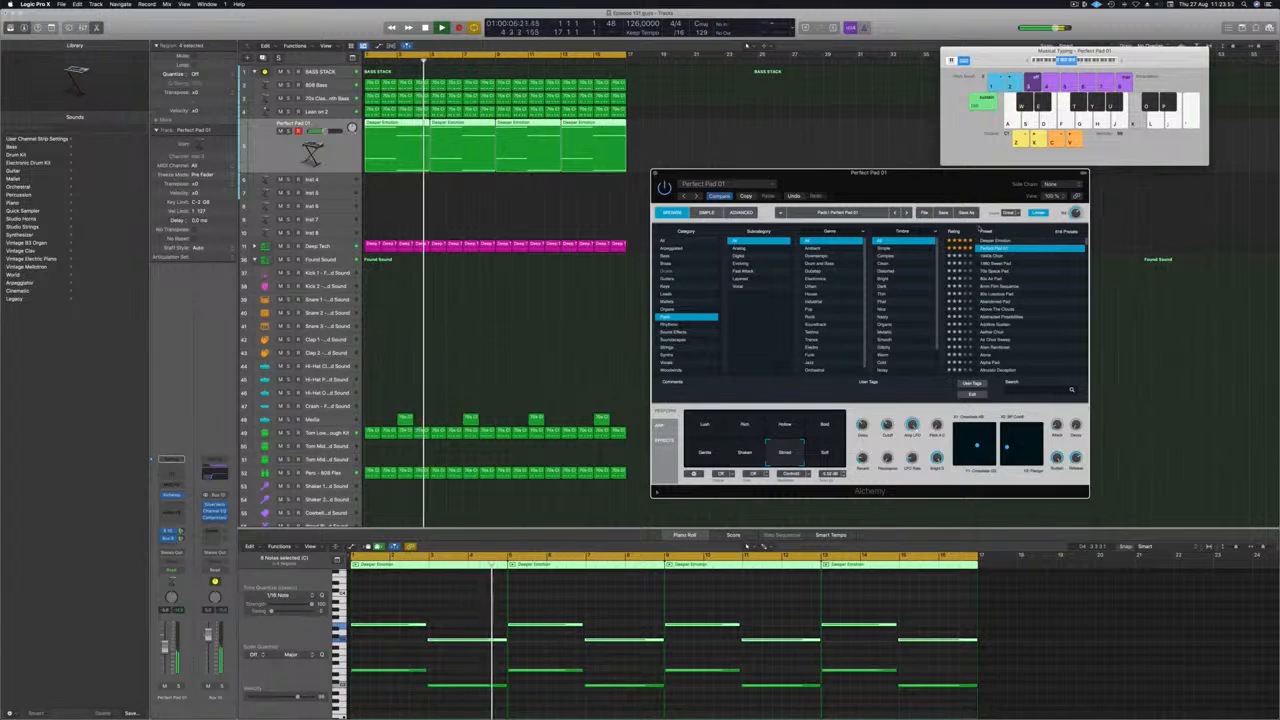
scroll(1025, 280, down, 2)
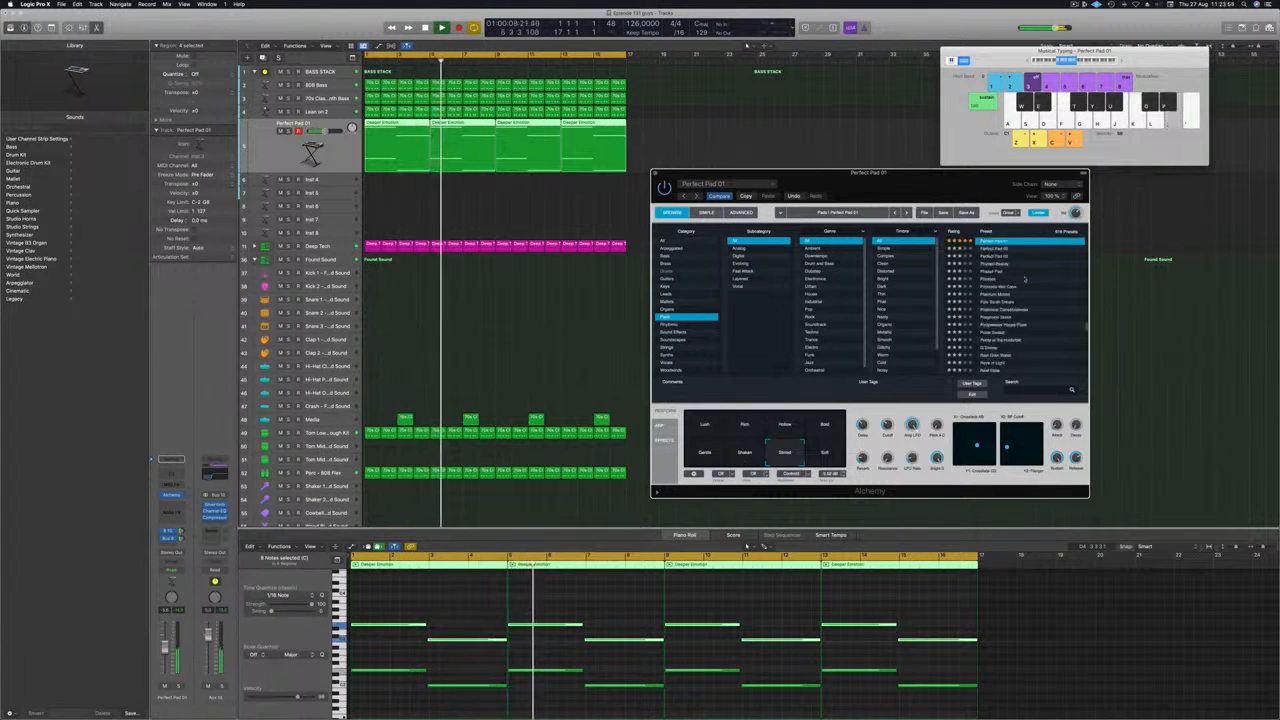
scroll(1024, 278, up, 3)
click(989, 314)
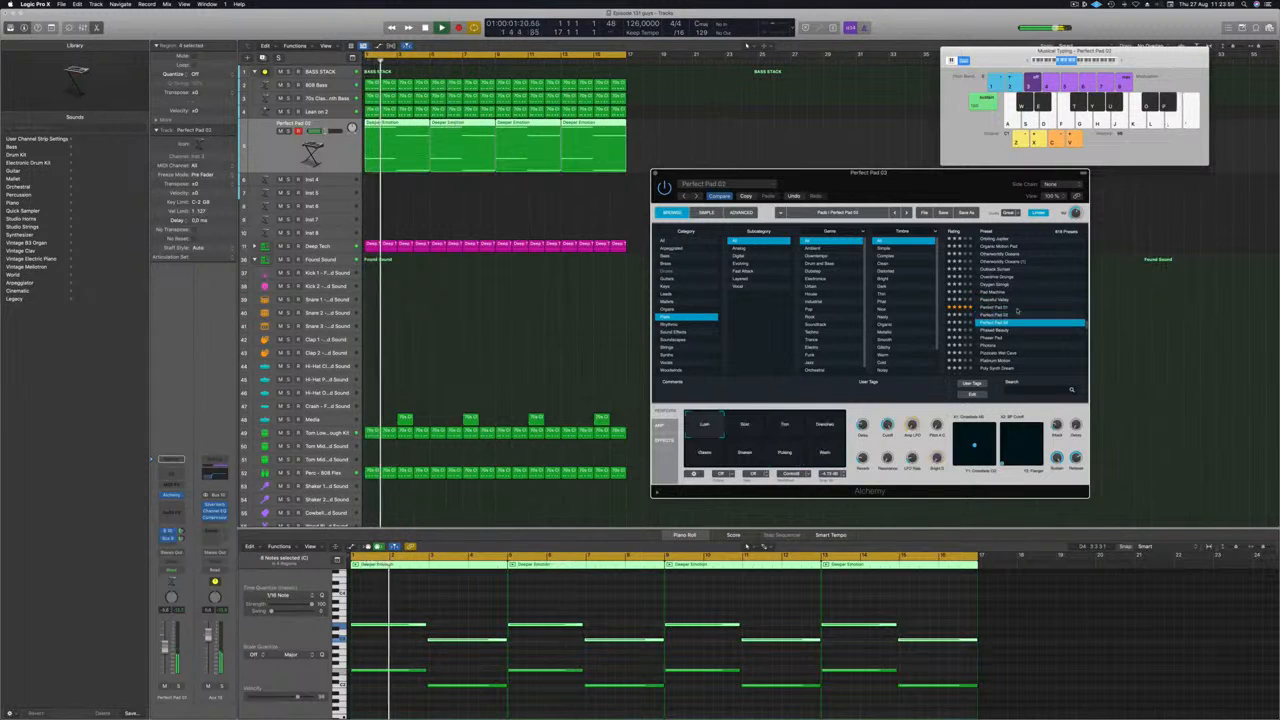
click(990, 338)
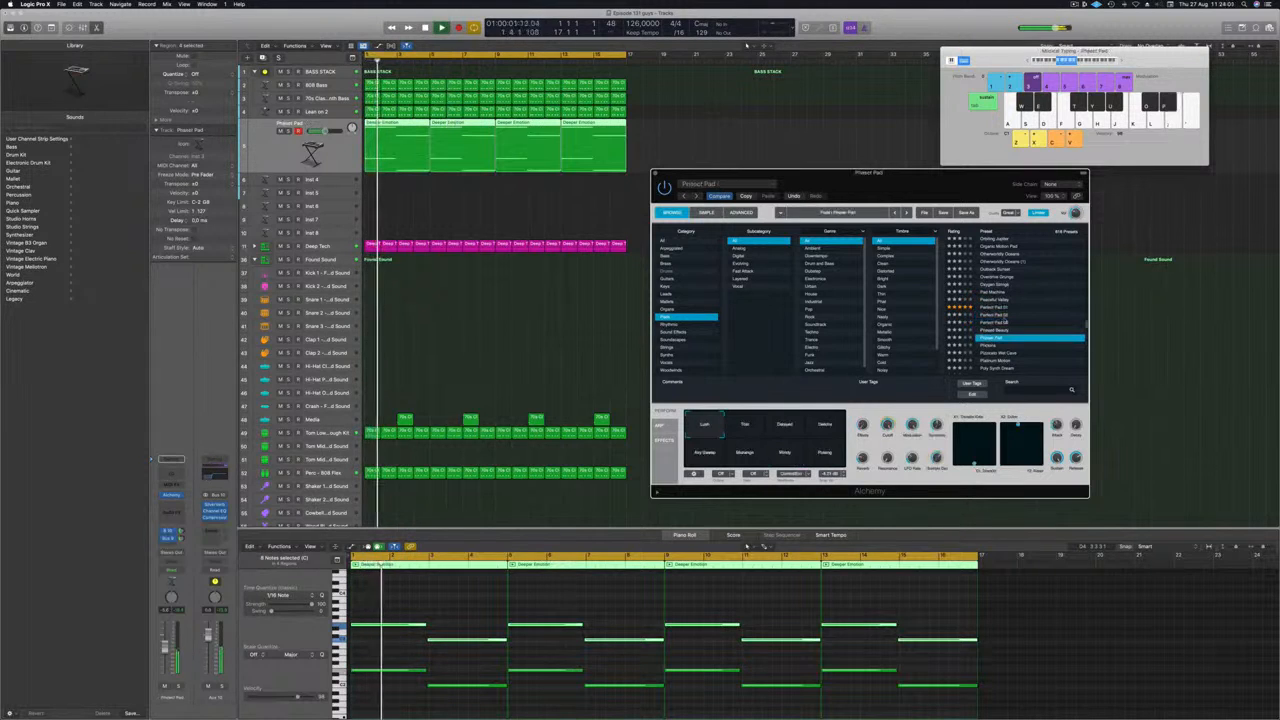
Step: Audition the Pizzicato Wet Cave and Positronic Consciousness presets against the looping track
scroll(1026, 304, down, 3)
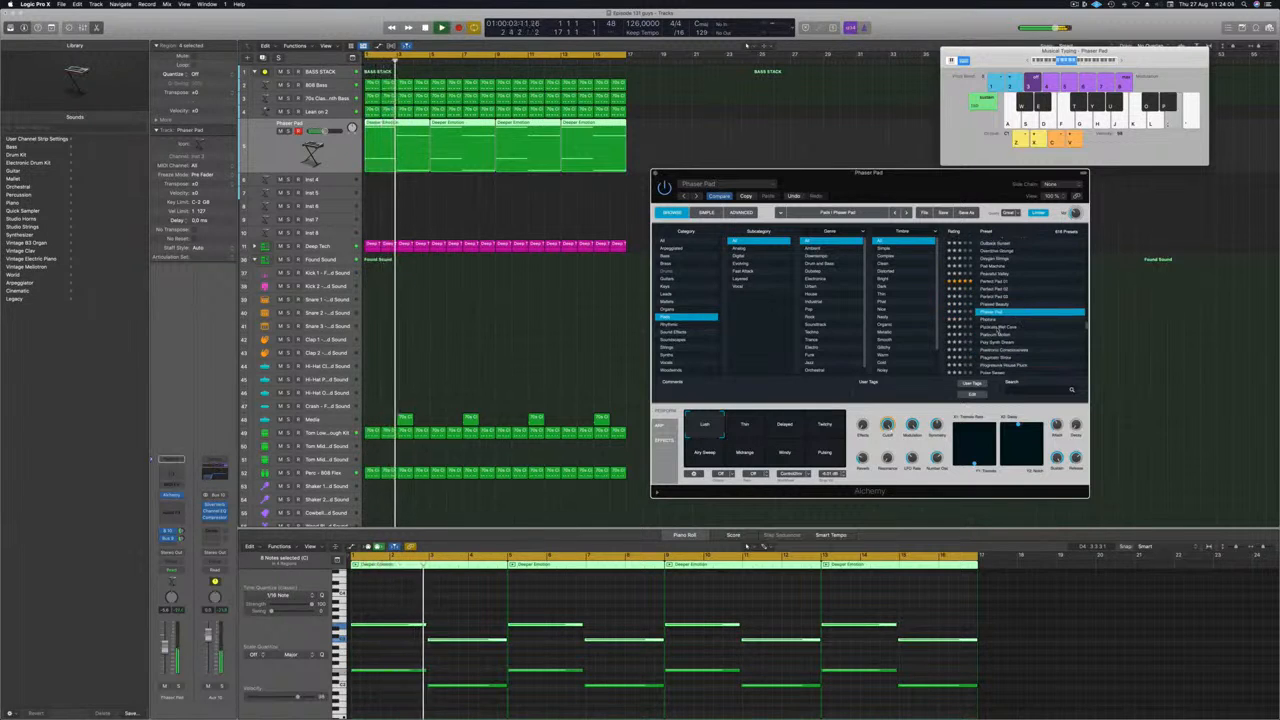
click(998, 328)
scroll(1028, 308, down, 3)
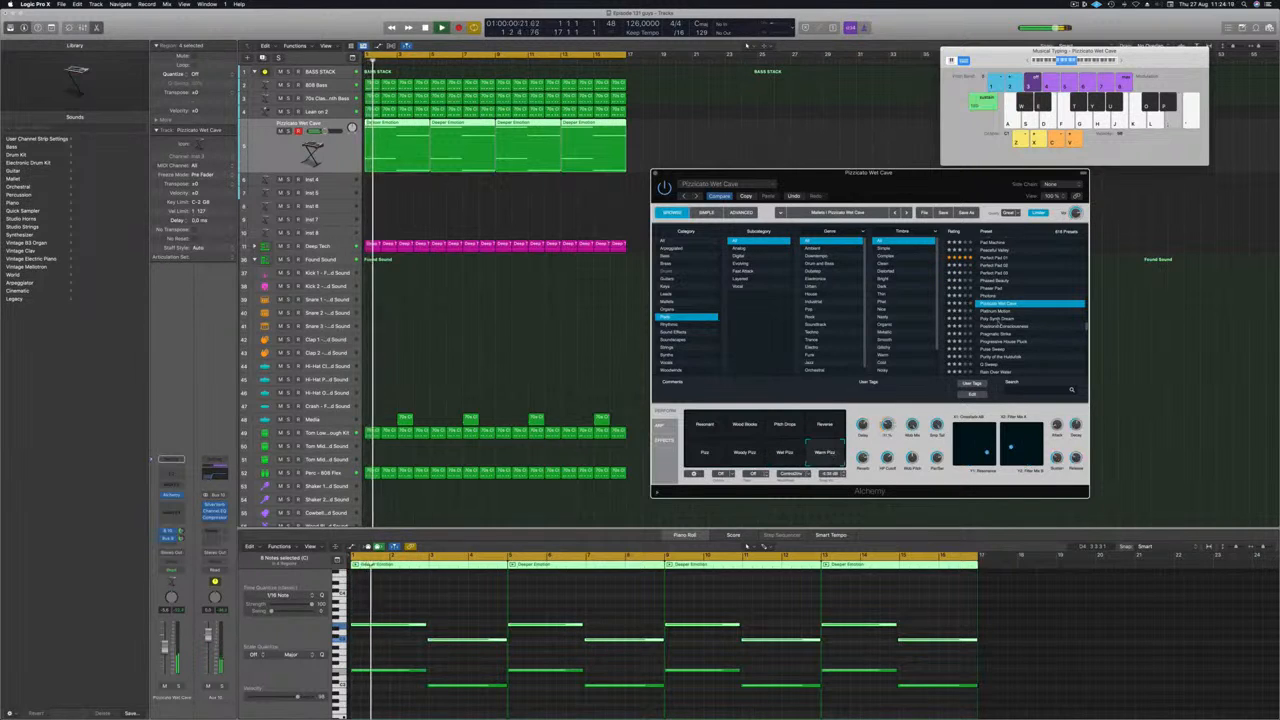
click(998, 319)
scroll(1043, 295, down, 2)
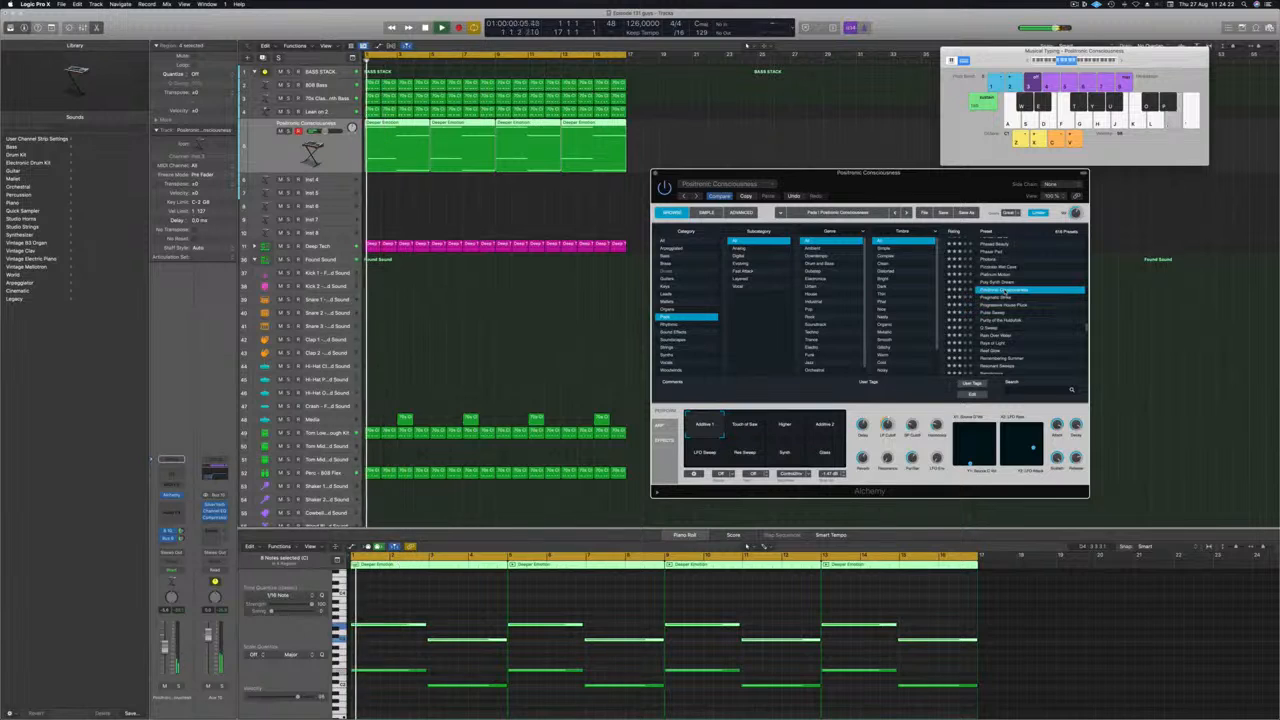
Step: Move the Alchemy window and audition Positronic Consciousness's Touch of Saw, Higher, Additive 2, LFO Sweep and Synth snapshots
drag(928, 183, 1023, 160)
click(845, 402)
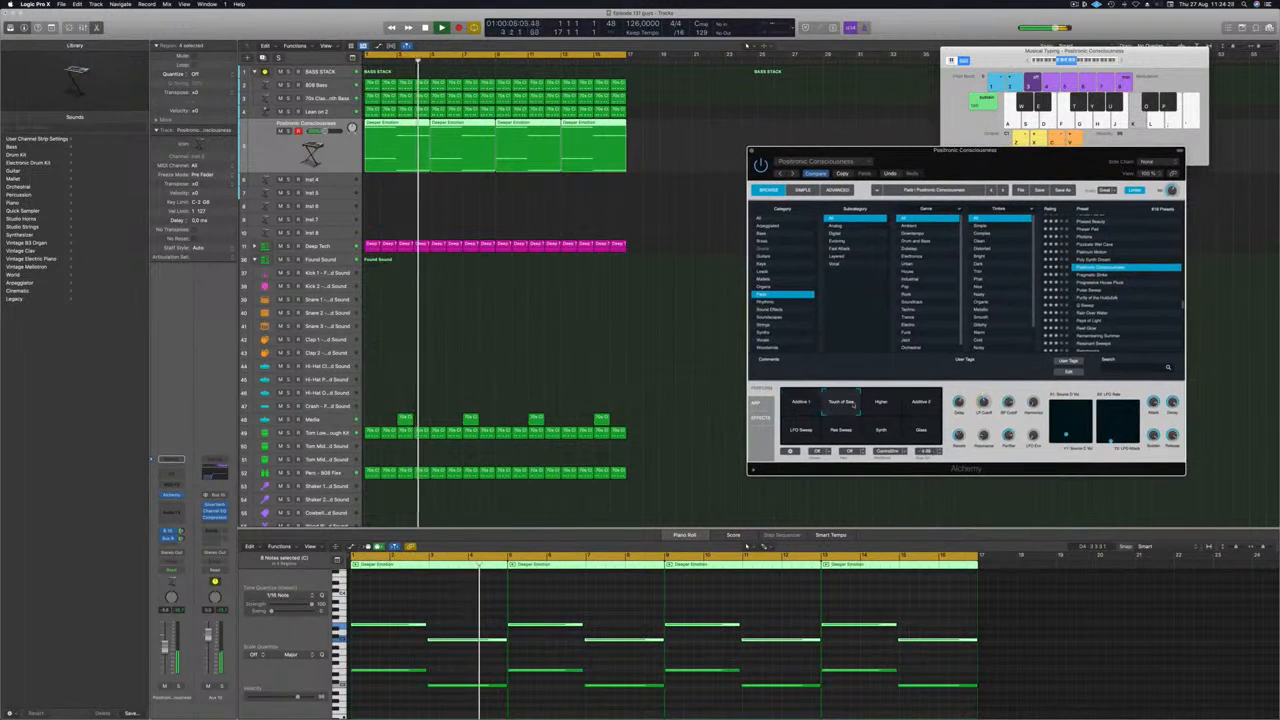
click(883, 402)
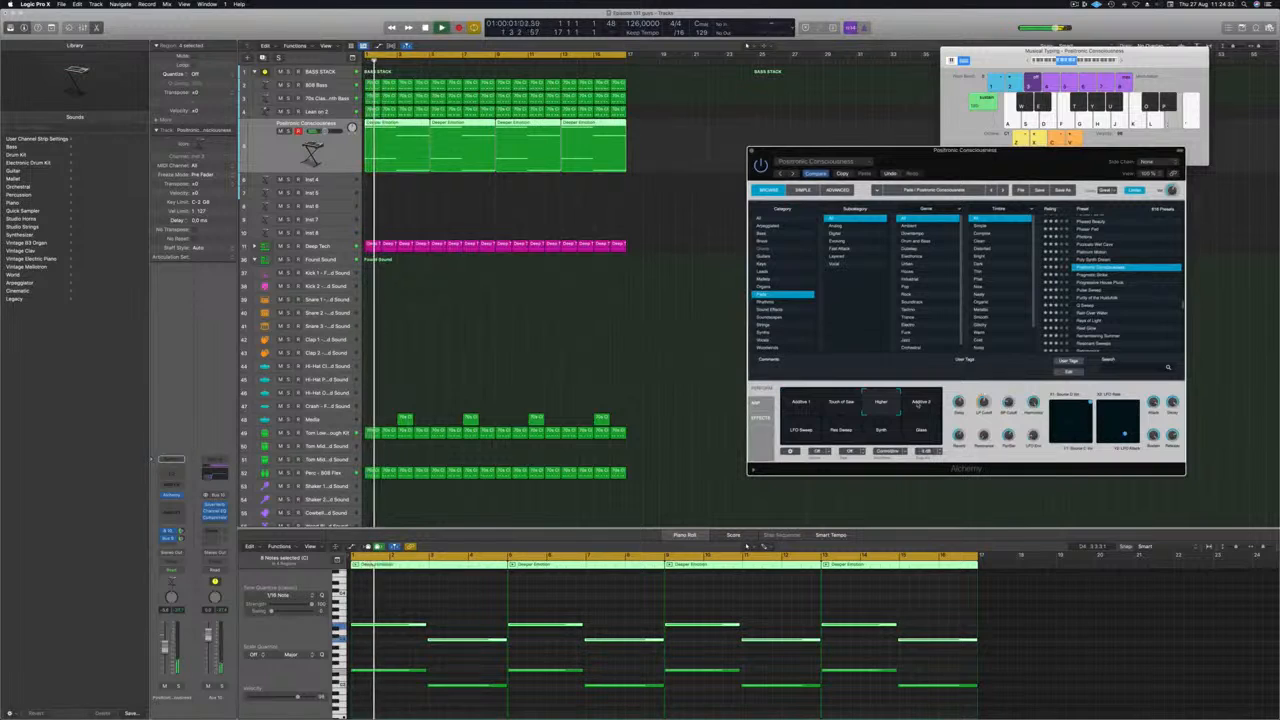
click(918, 403)
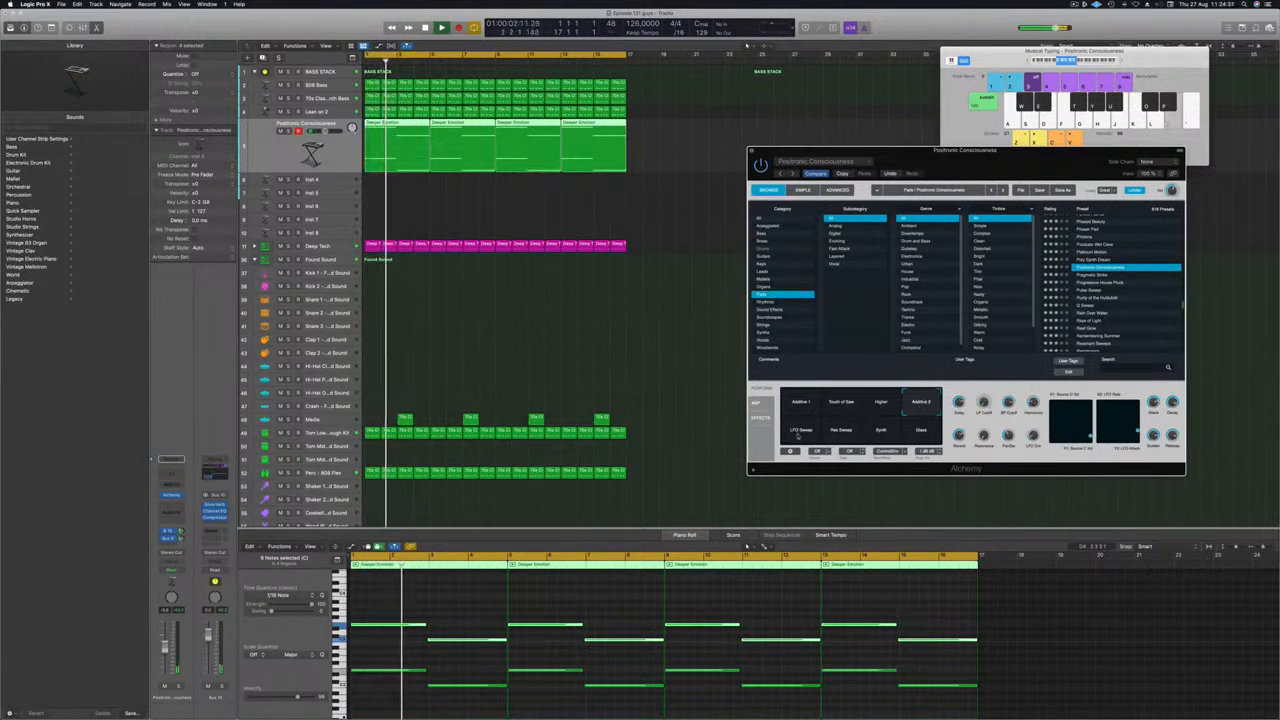
click(799, 432)
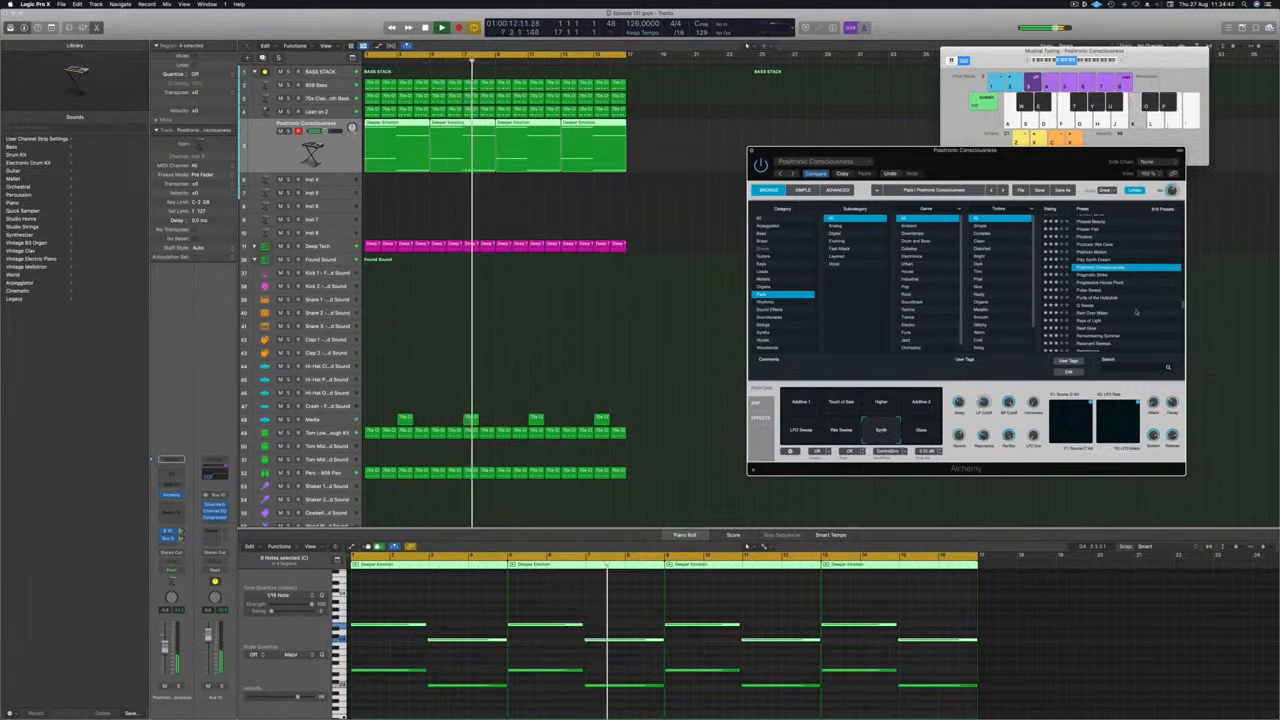
Step: Audition the Rain Over Water preset, switch to Rays of Light and browse further up the pad preset list
click(1098, 314)
key(space)
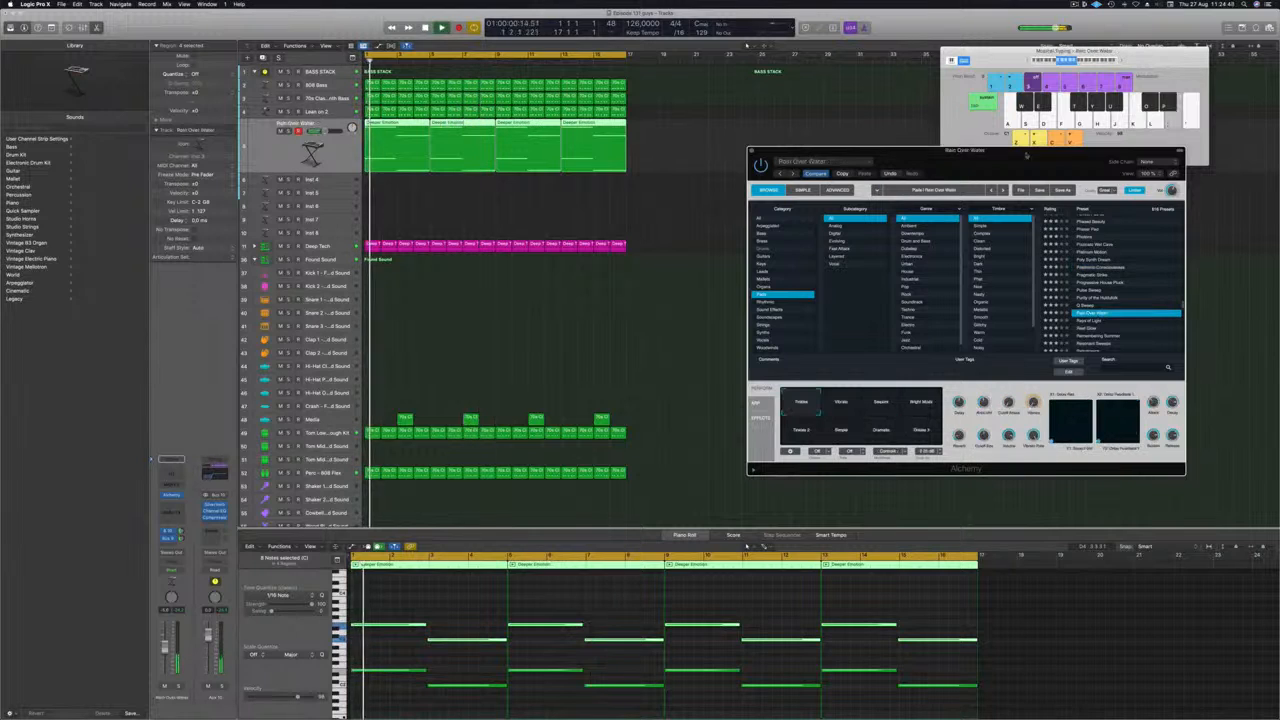
drag(1025, 153, 954, 93)
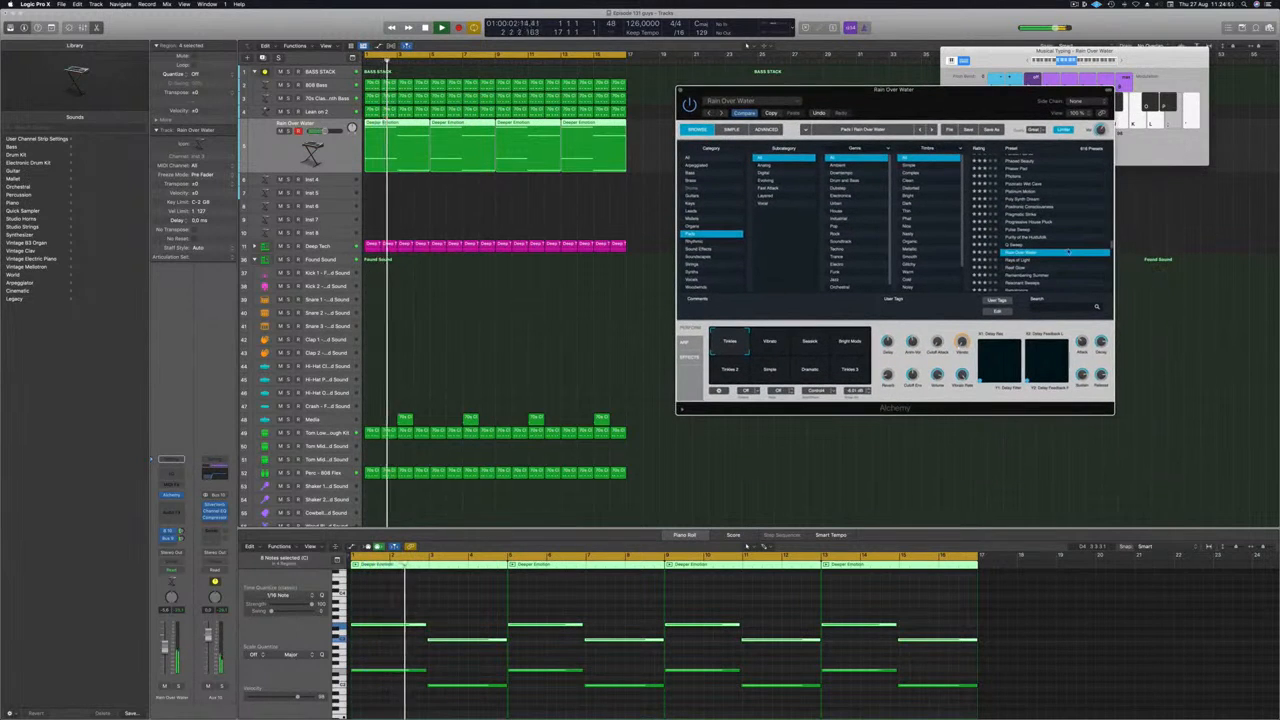
scroll(1066, 252, down, 1)
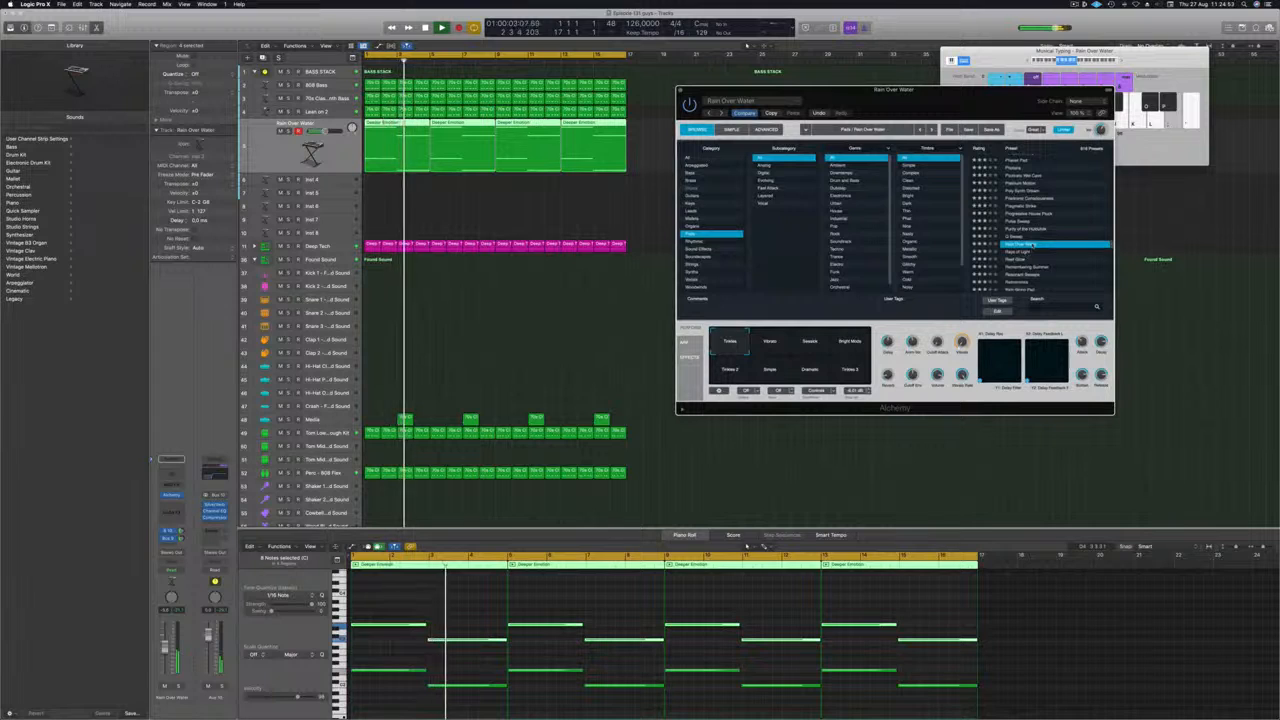
click(1030, 252)
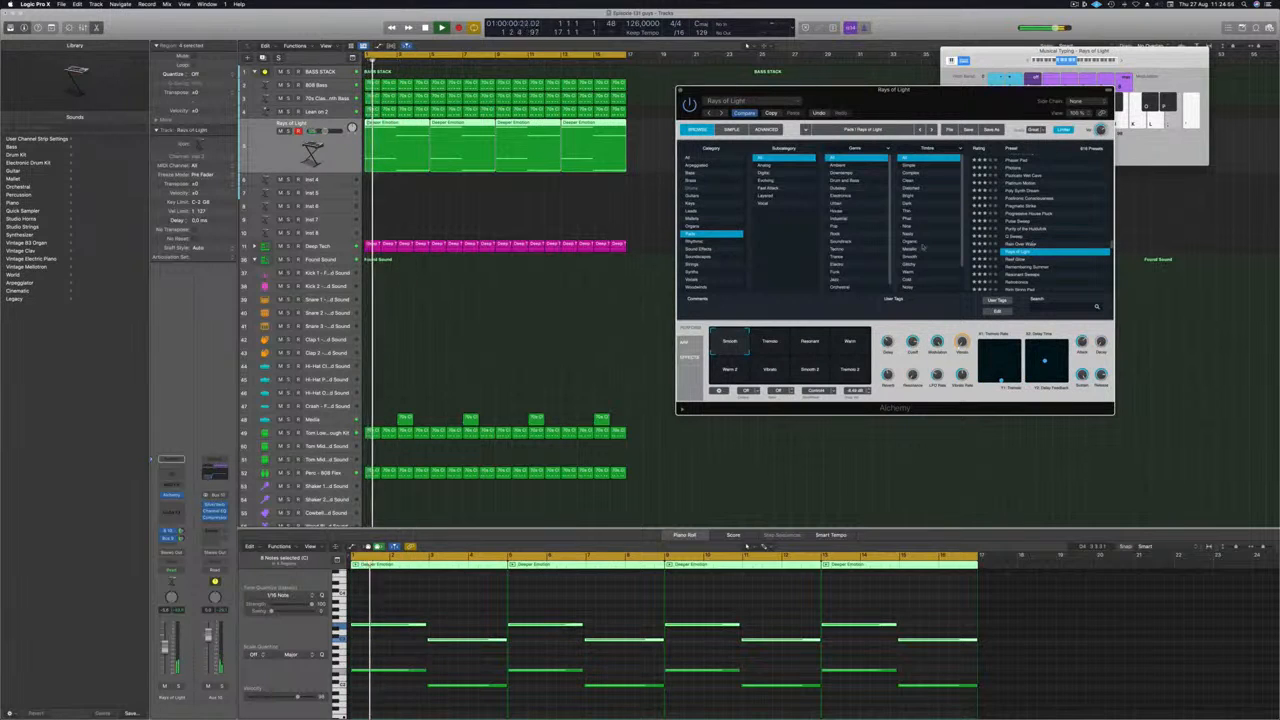
scroll(1041, 207, up, 20)
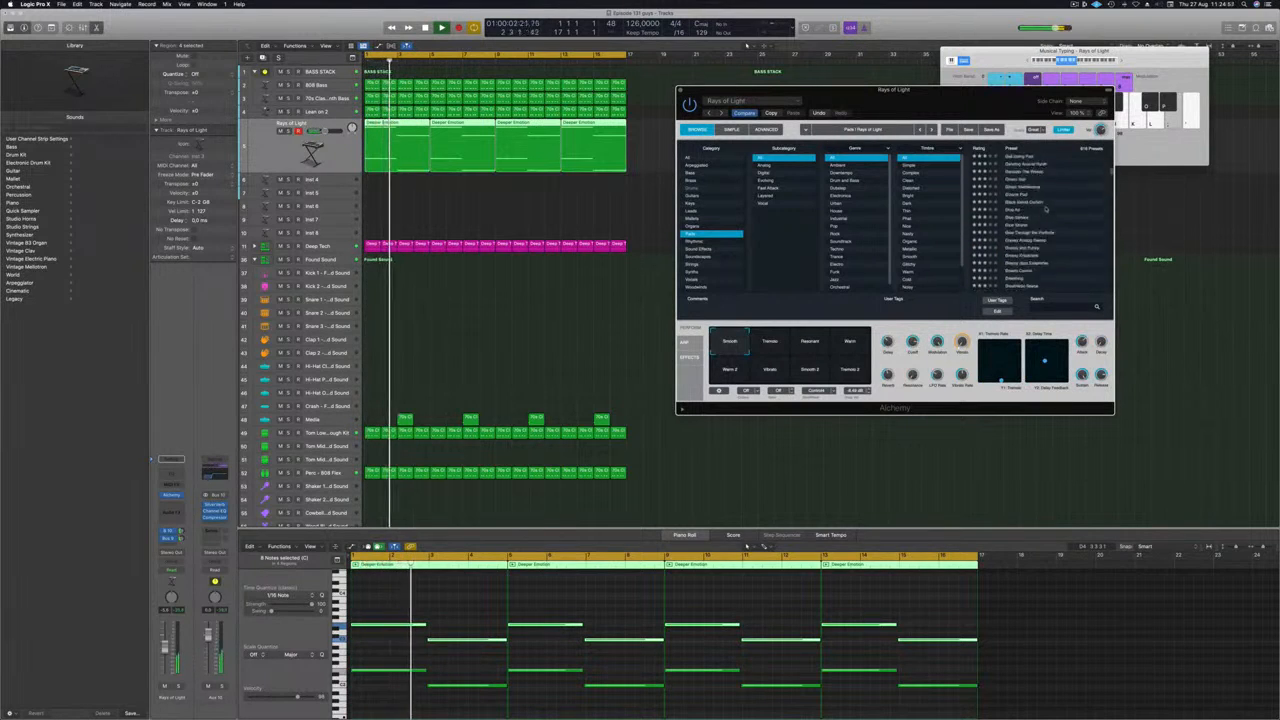
Step: Stop playback and delete the looped pad regions from the Rays of Light track
key(space)
key(Delete)
key(super+z)
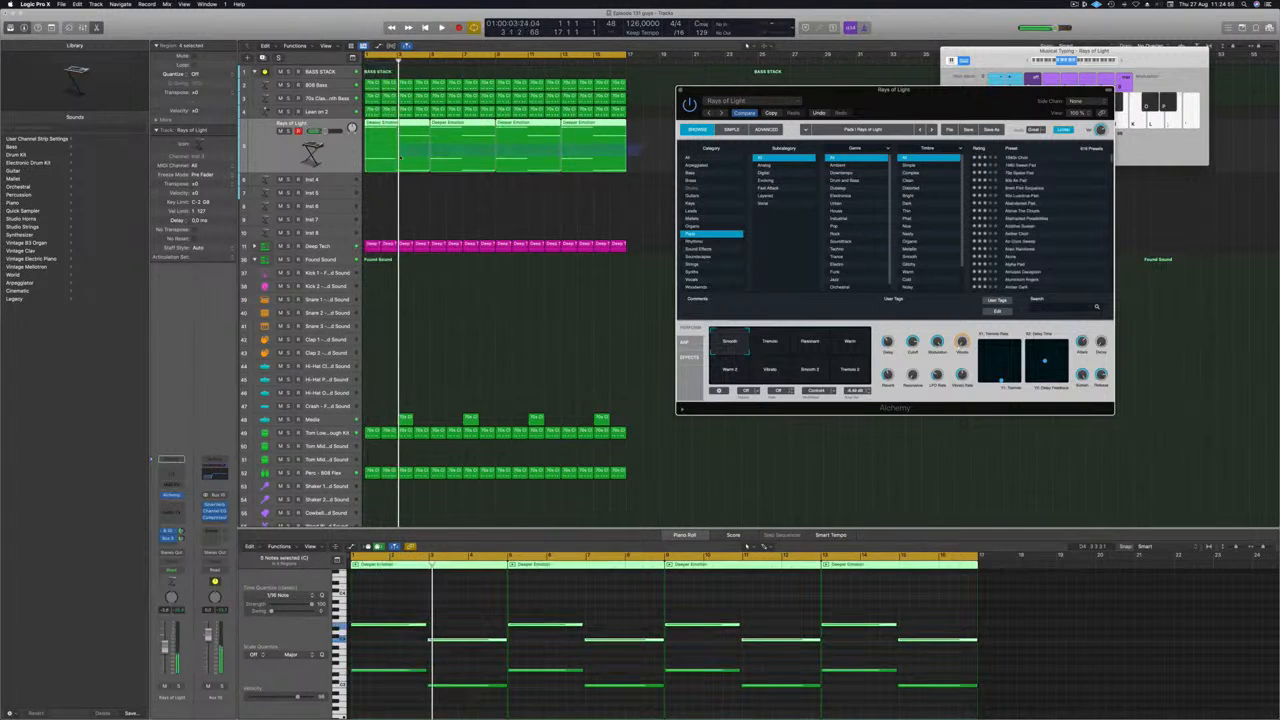
click(400, 157)
key(Delete)
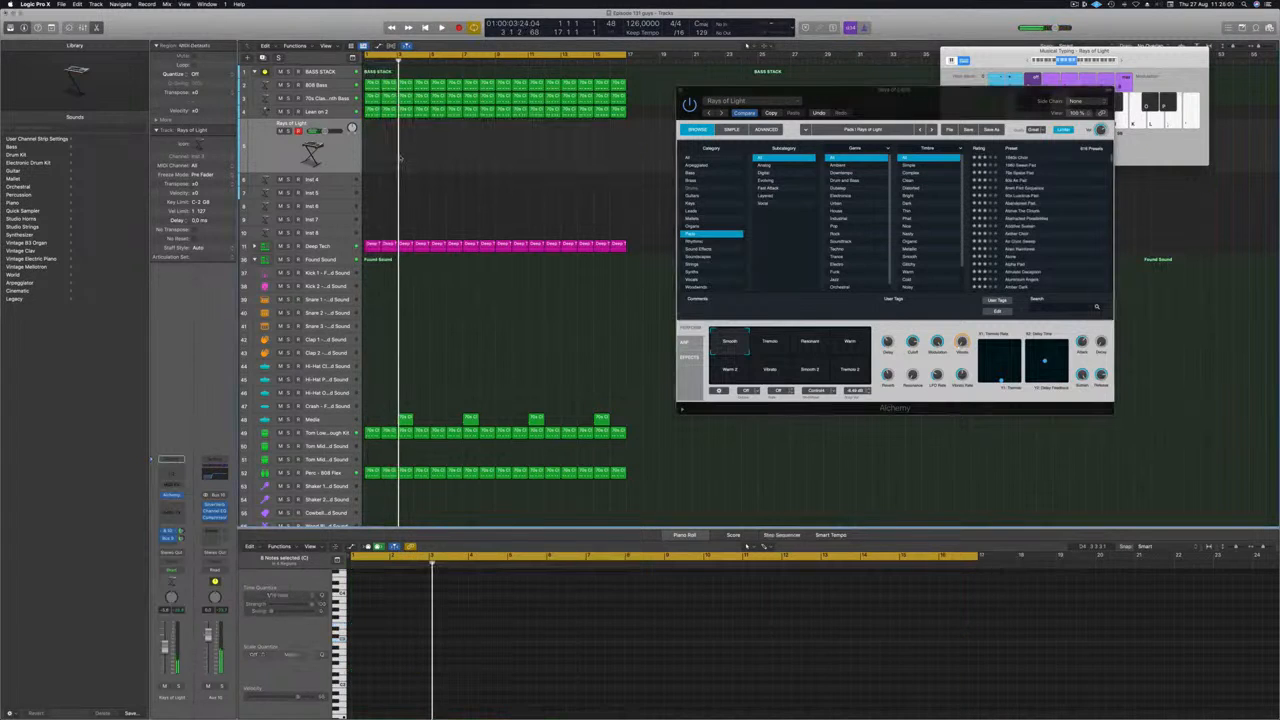
Step: Adjust the Musical Typing octave range and move the Rays of Light Alchemy window clear of the track area
drag(905, 102, 880, 97)
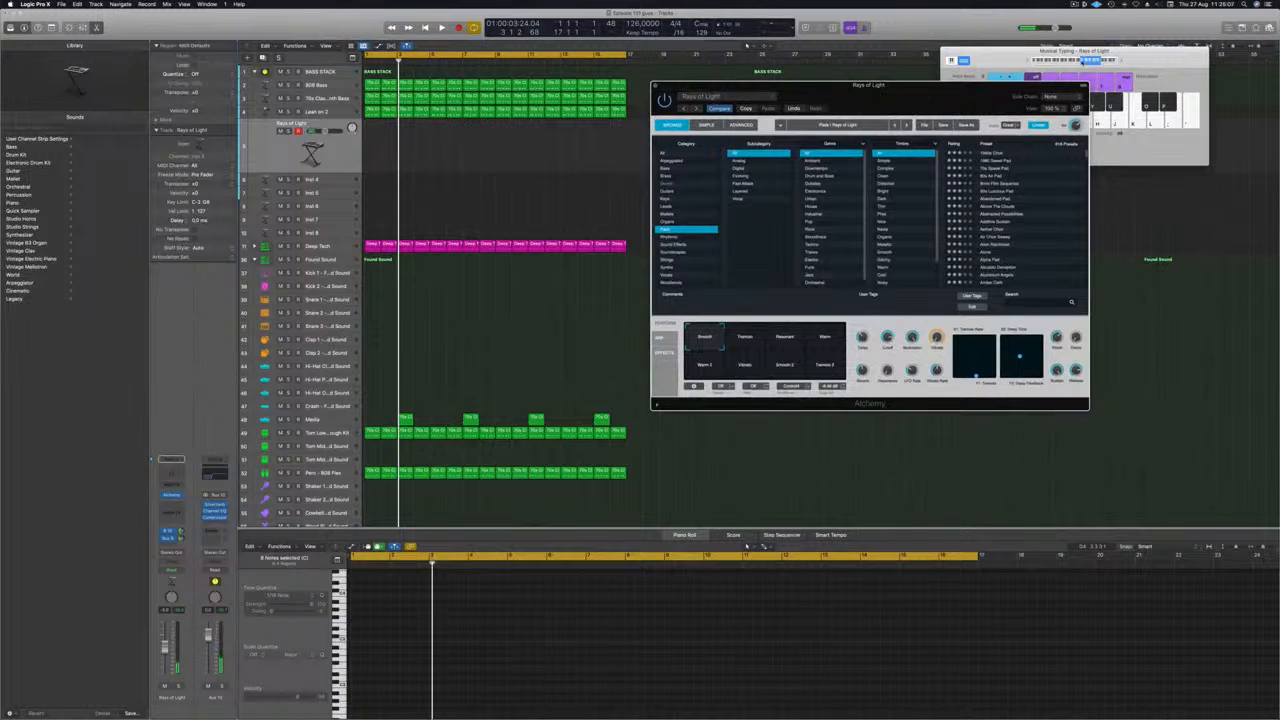
click(1080, 61)
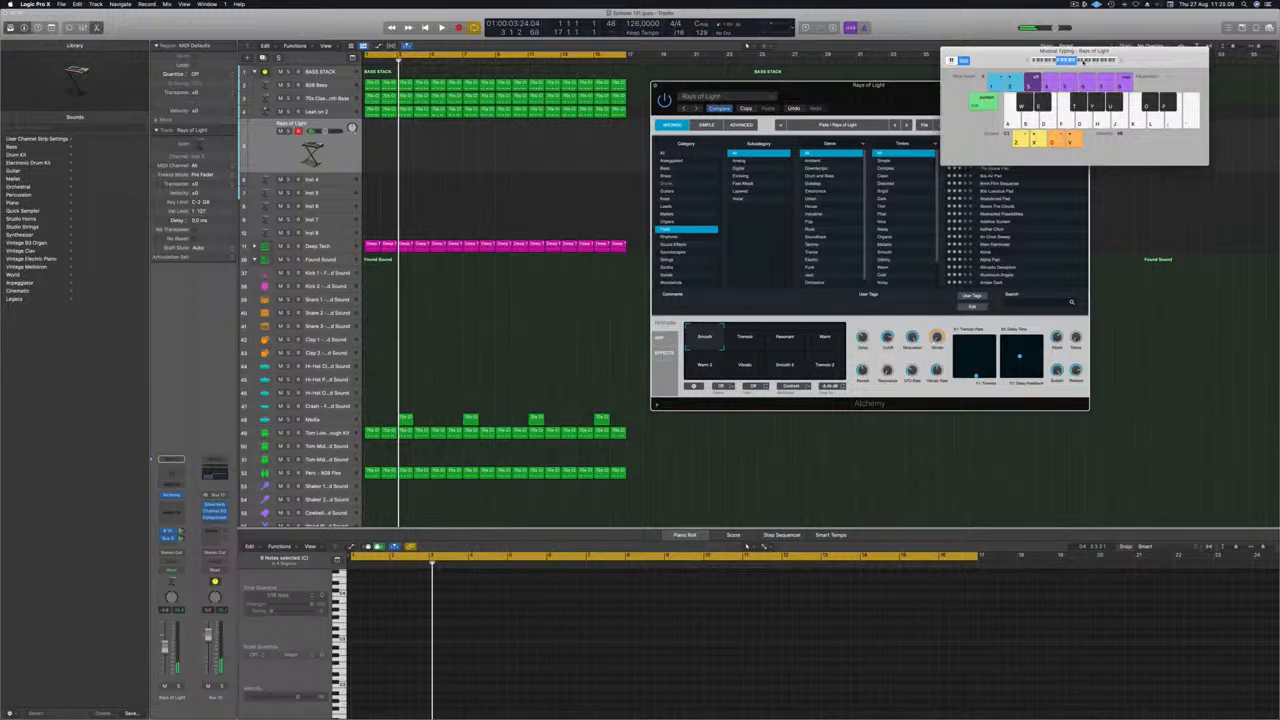
drag(904, 89, 1042, 102)
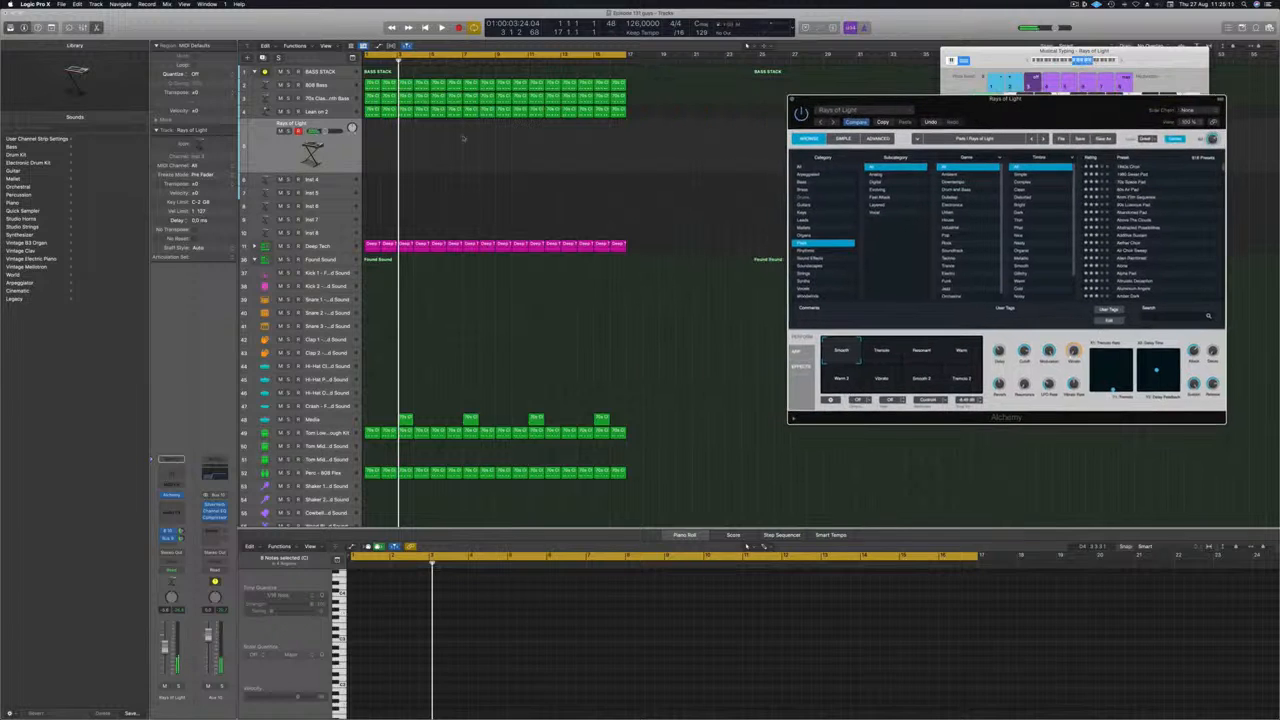
Step: Select the Inst 4 track and load Alchemy on it with the Chill Organ preset
click(268, 155)
click(334, 180)
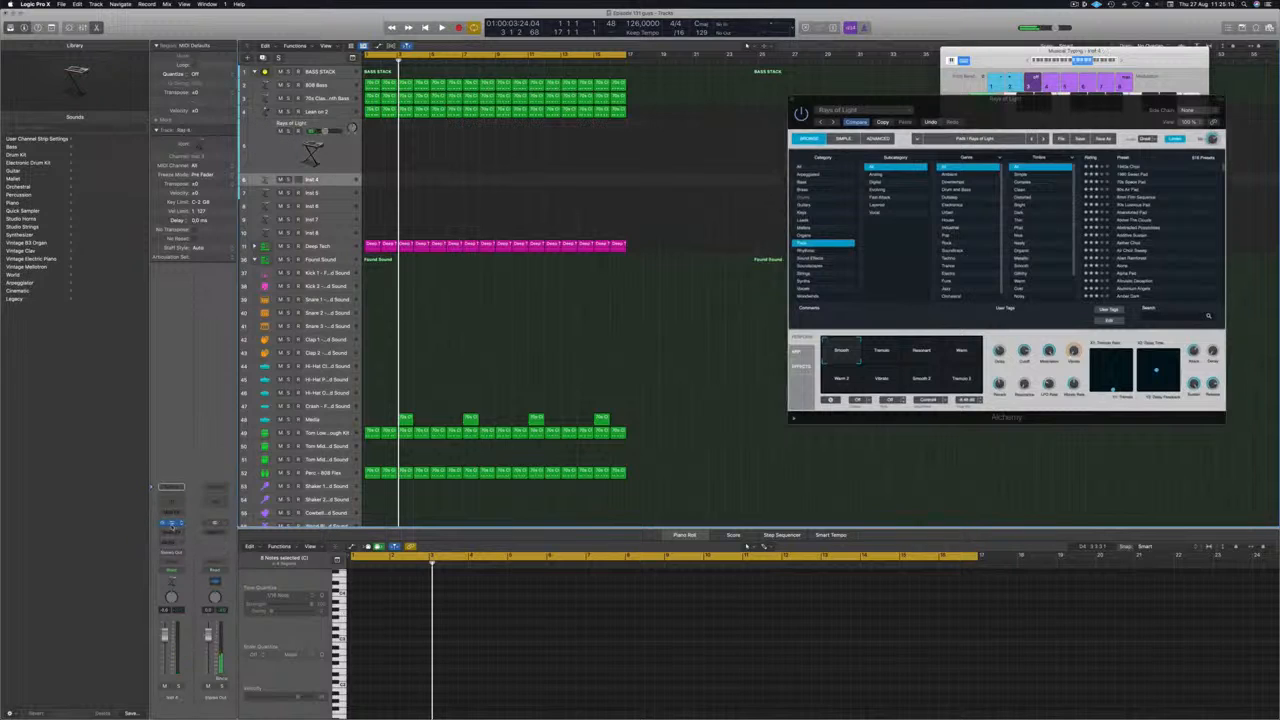
click(172, 523)
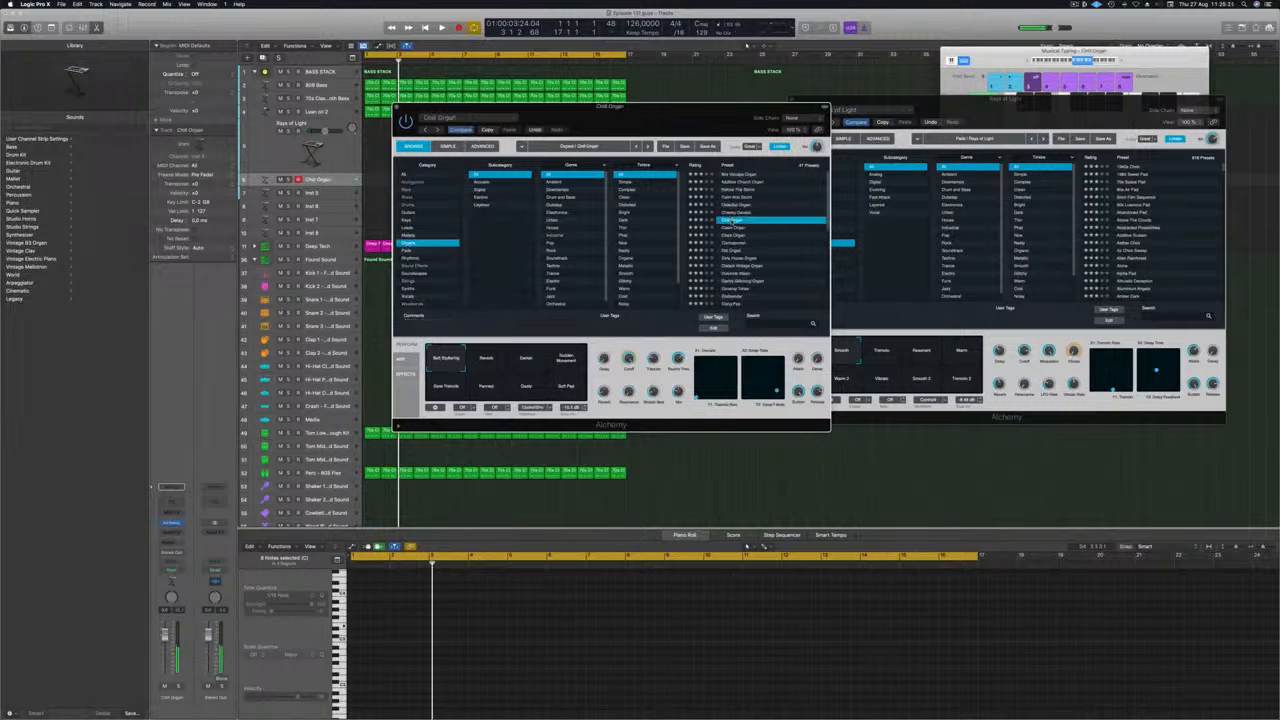
Step: Audition the Chill Organ, Clean Organ, Clock Organ, Contrapuntal and Distant Vintage Organ presets against the playing track
key(space)
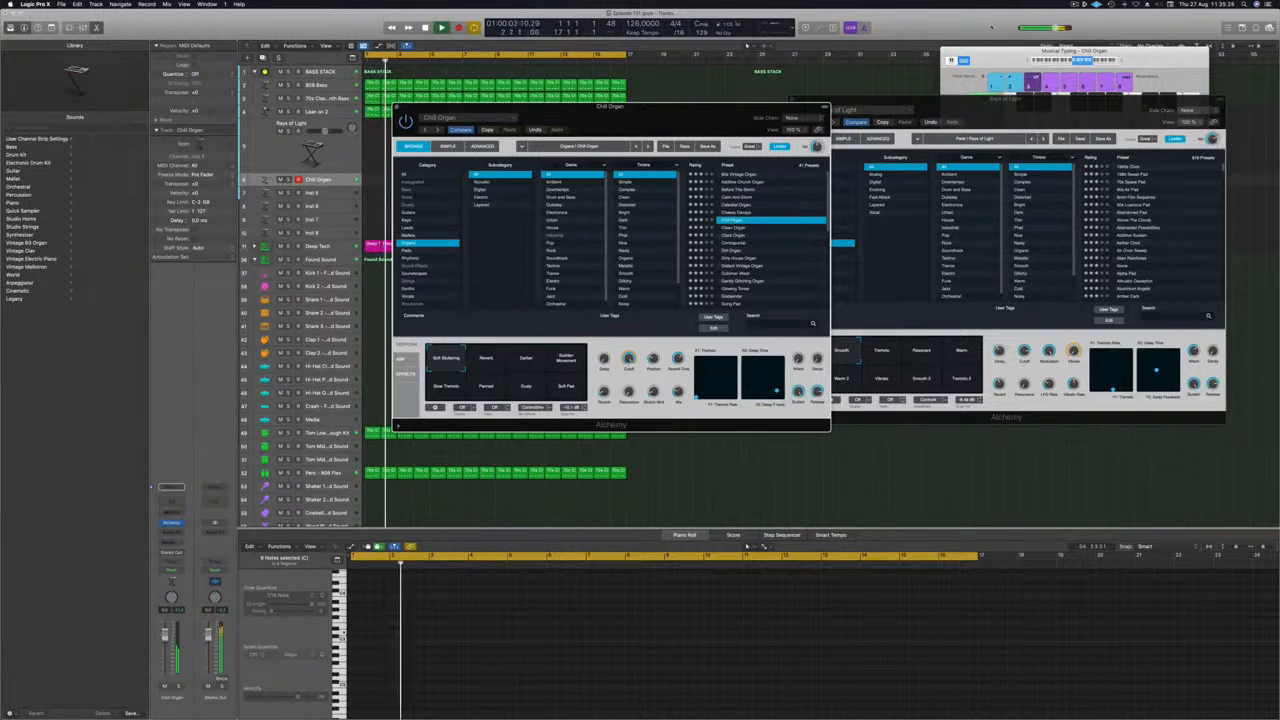
click(1068, 61)
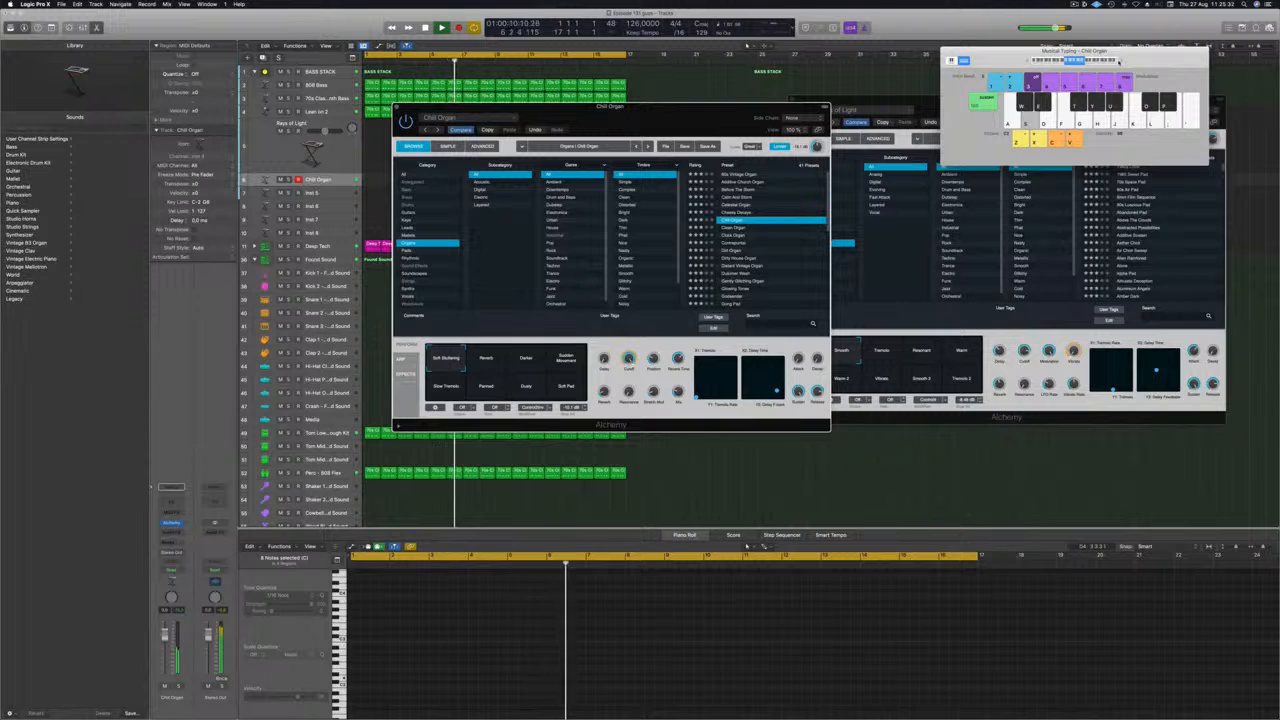
drag(653, 121, 904, 188)
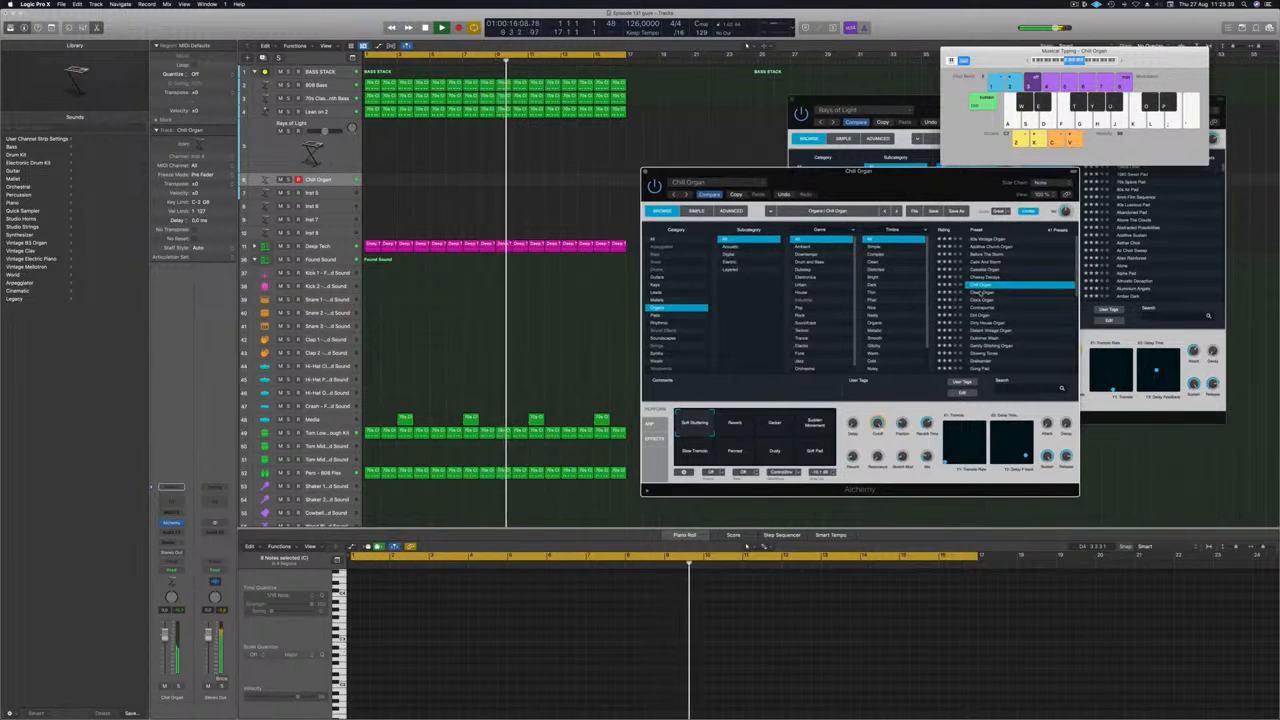
click(981, 293)
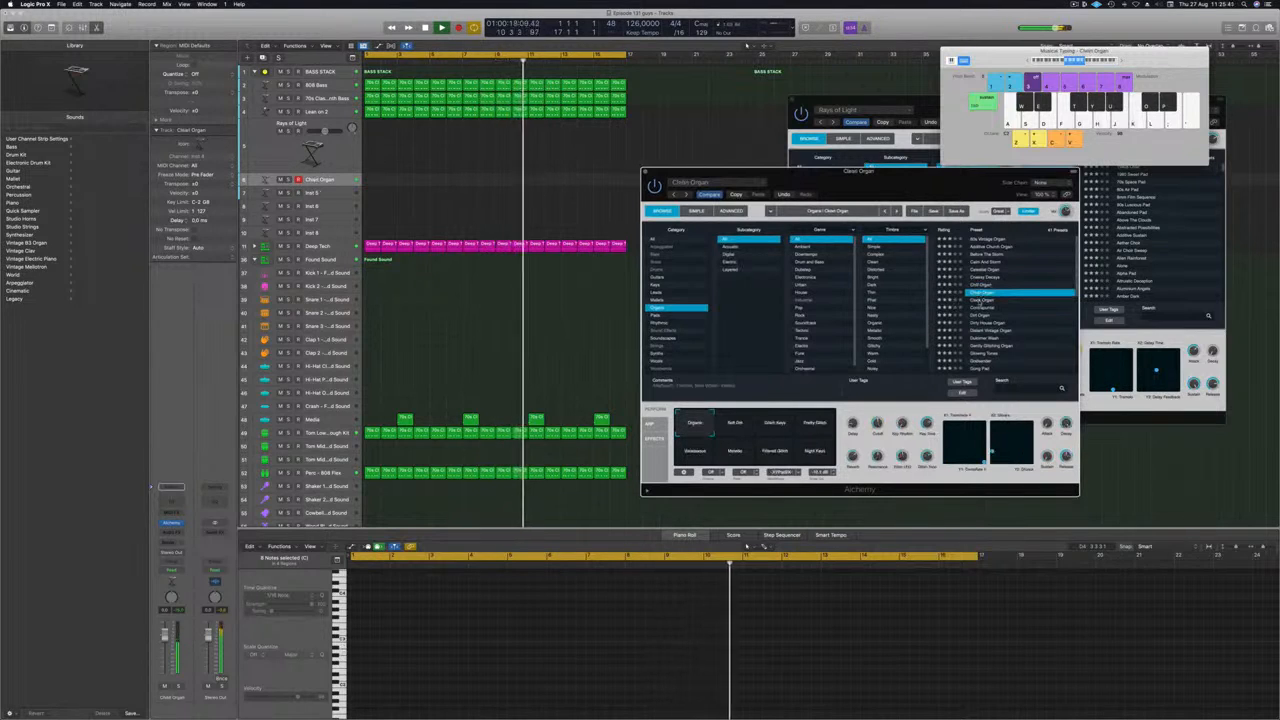
click(981, 300)
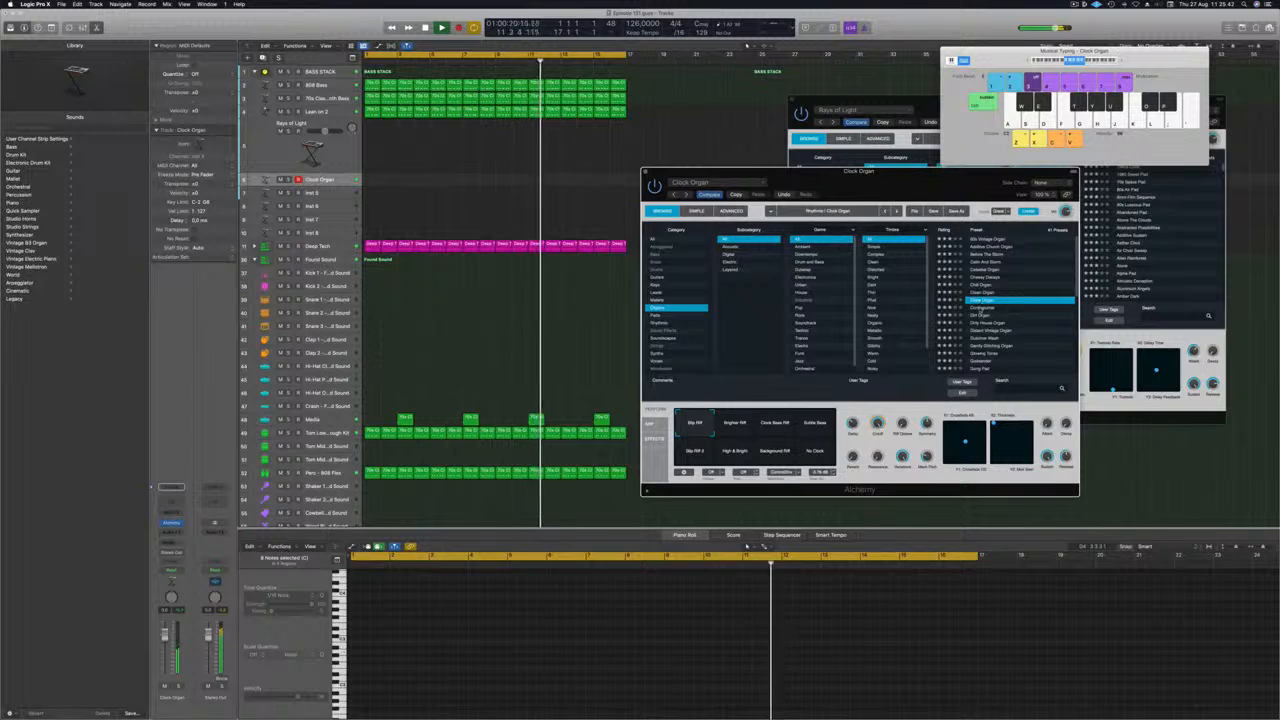
click(981, 307)
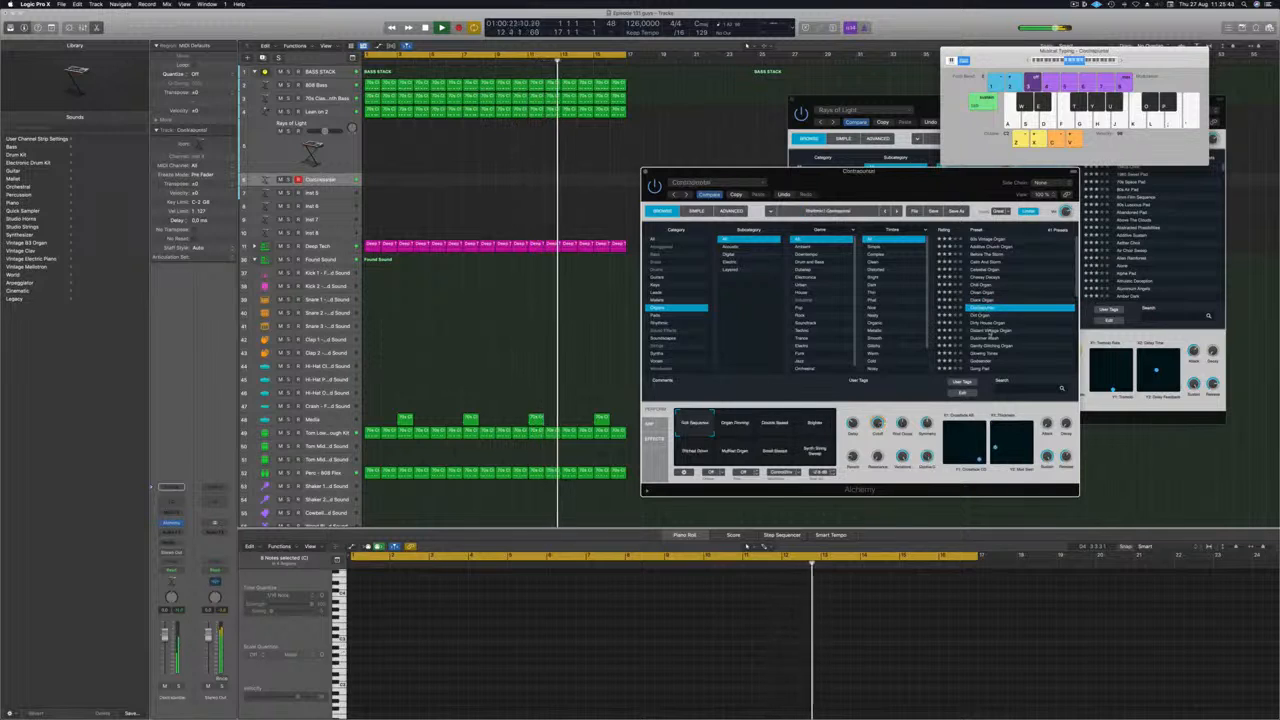
click(988, 331)
scroll(1007, 312, down, 4)
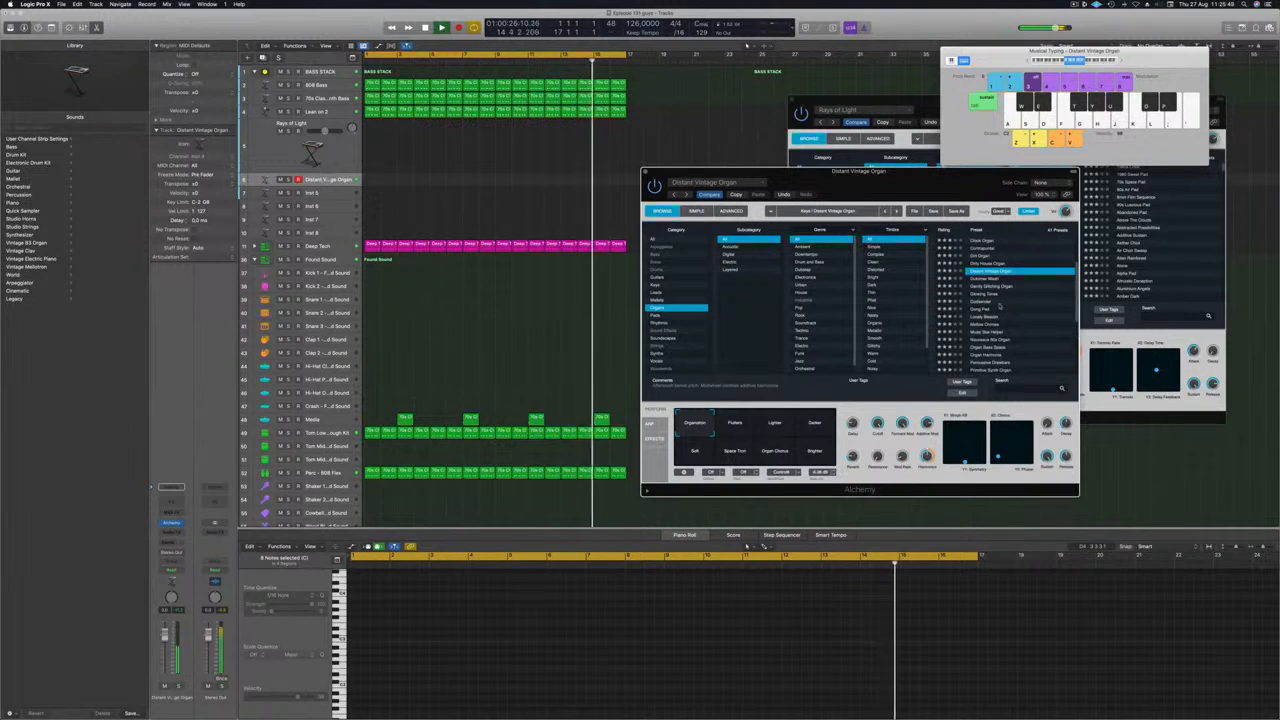
Step: Add a bus send to the Distant Vintage Organ track
click(171, 542)
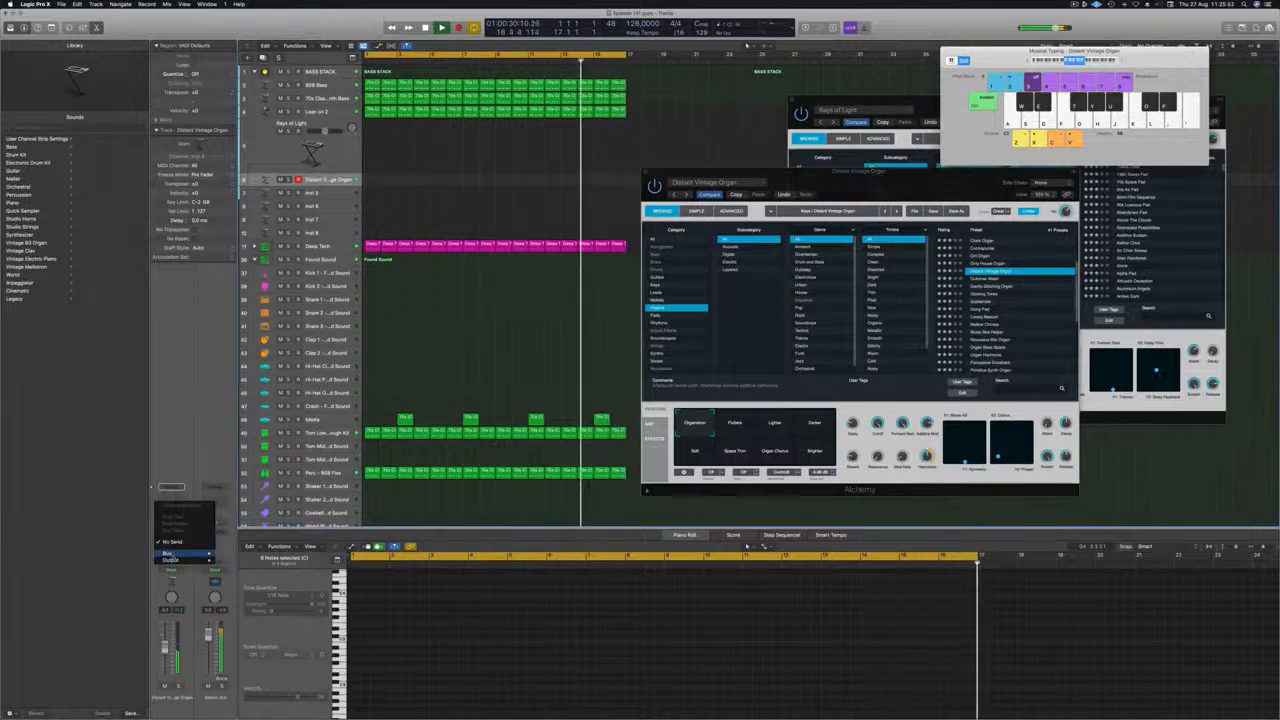
mouse_move(200, 553)
click(245, 509)
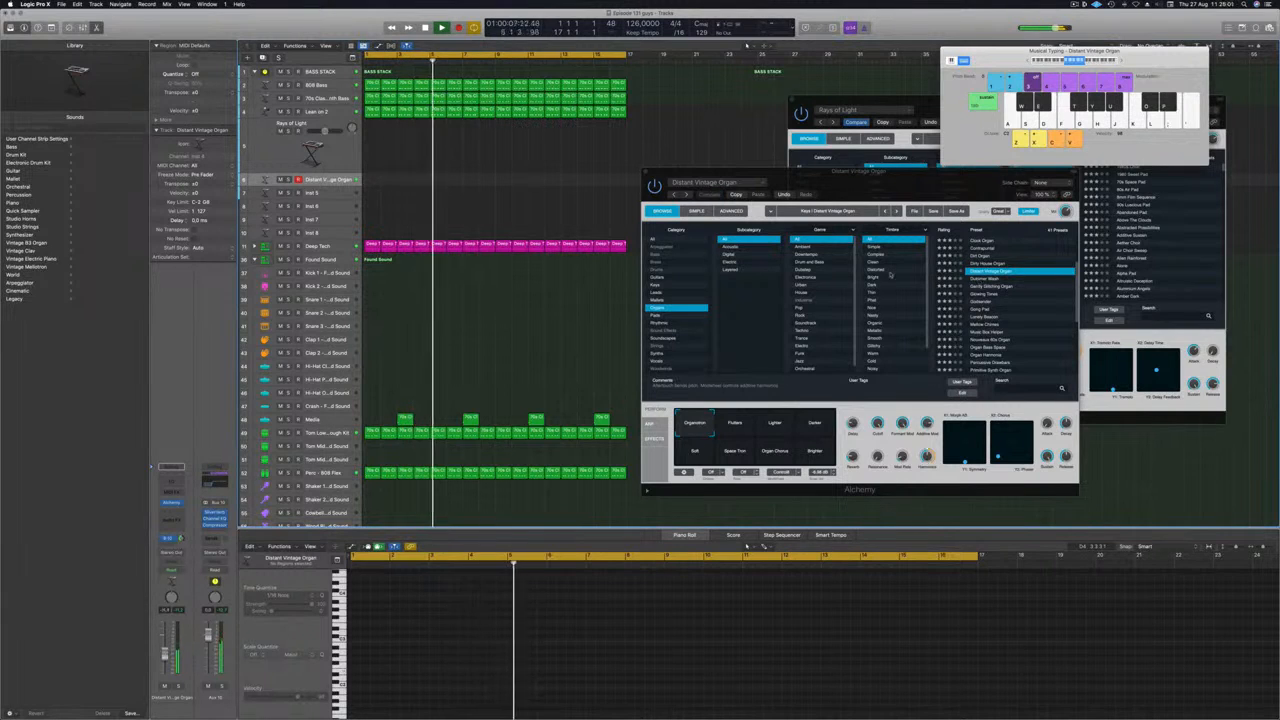
Step: Audition further organ presets during playback, including Dulcimer Wash, Glowing Tones and Gong Pad
click(992, 280)
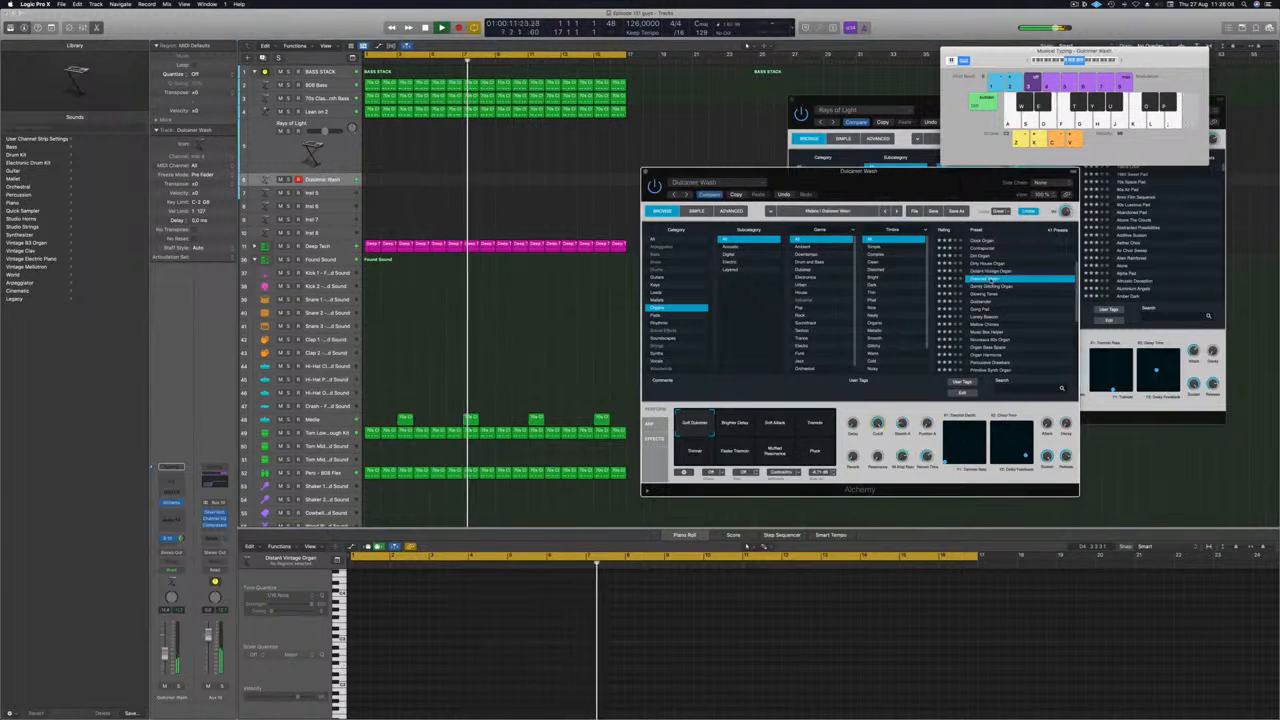
click(997, 288)
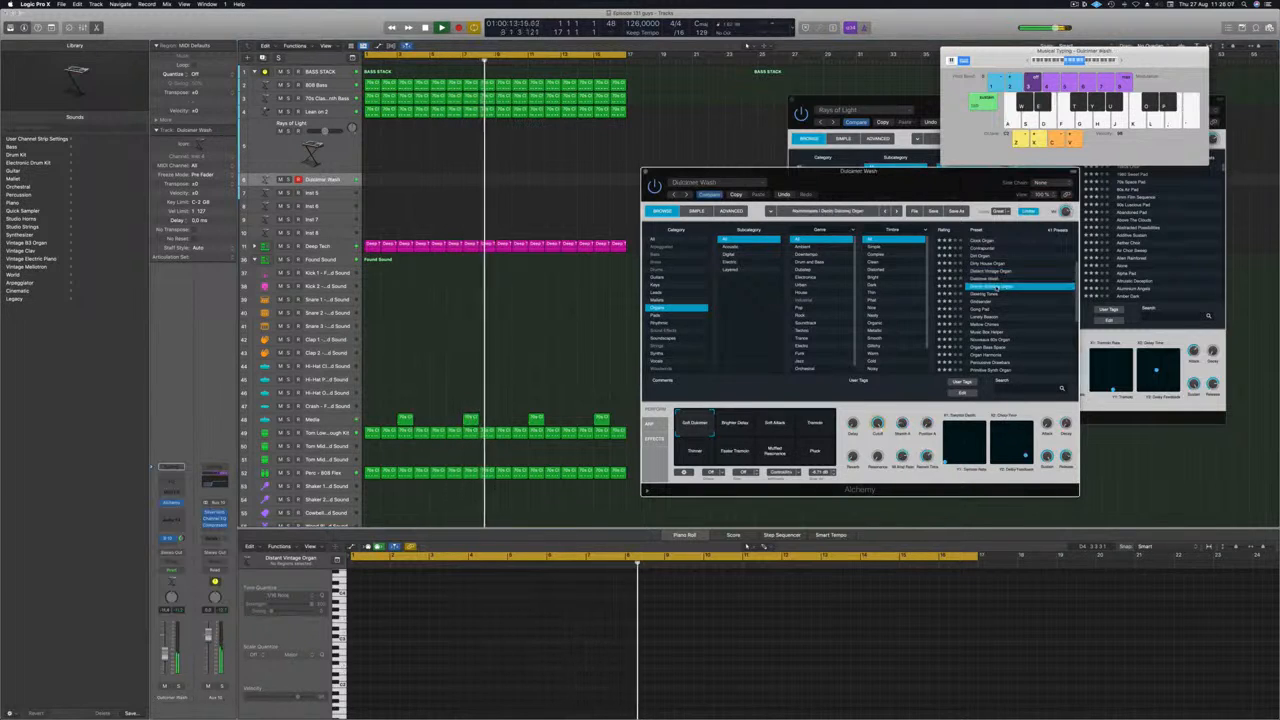
click(986, 295)
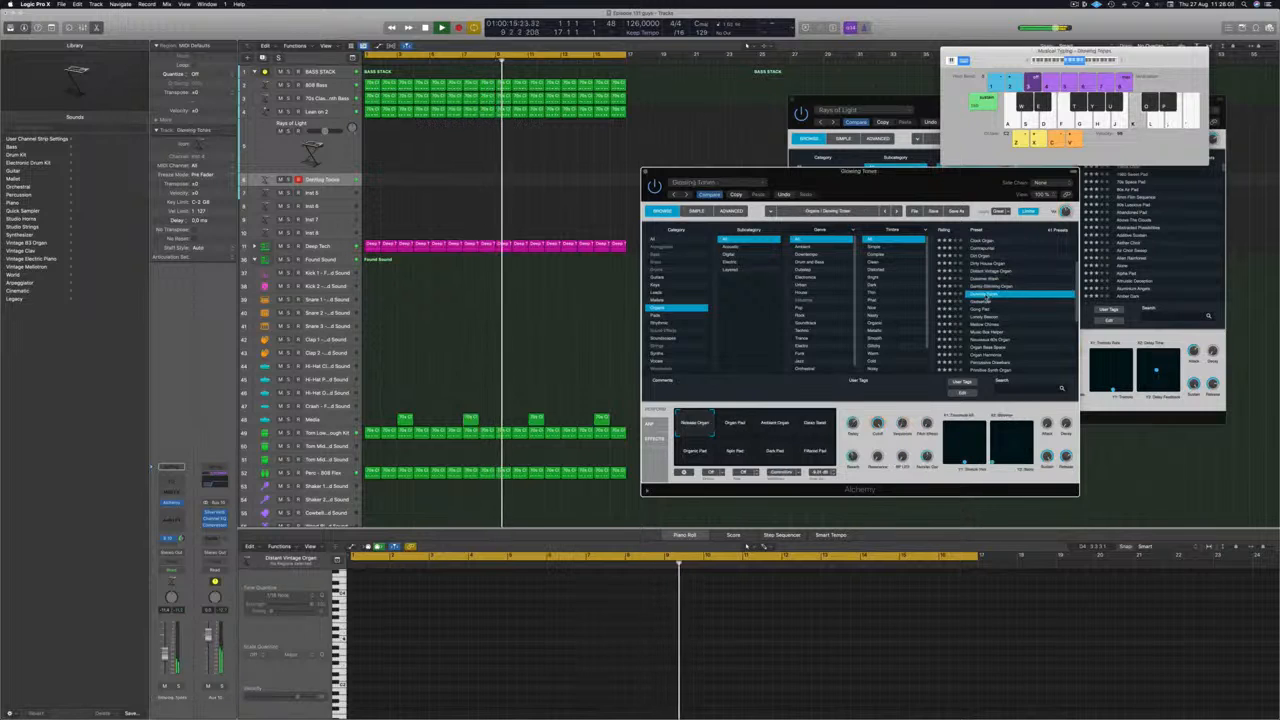
click(983, 310)
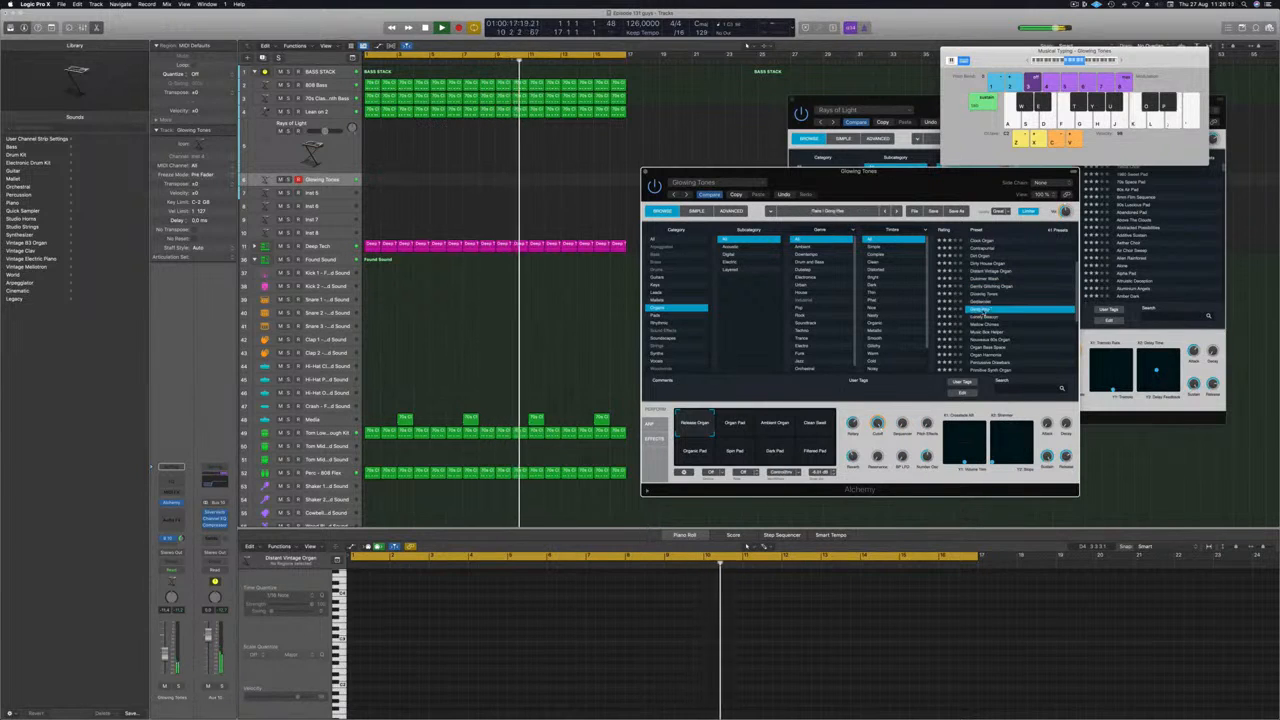
scroll(1020, 318, down, 3)
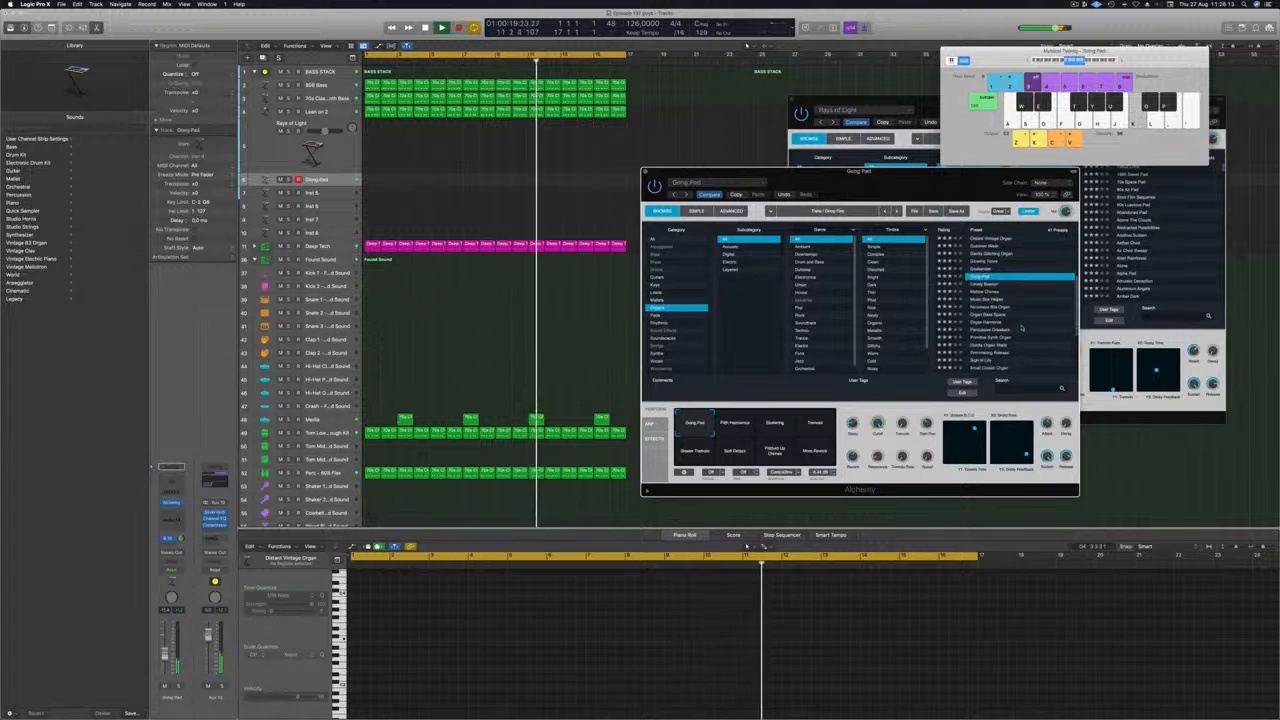
Step: Audition Organ Harmonia, load the Percussive Drawbars preset and adjust the track's send level
click(1020, 321)
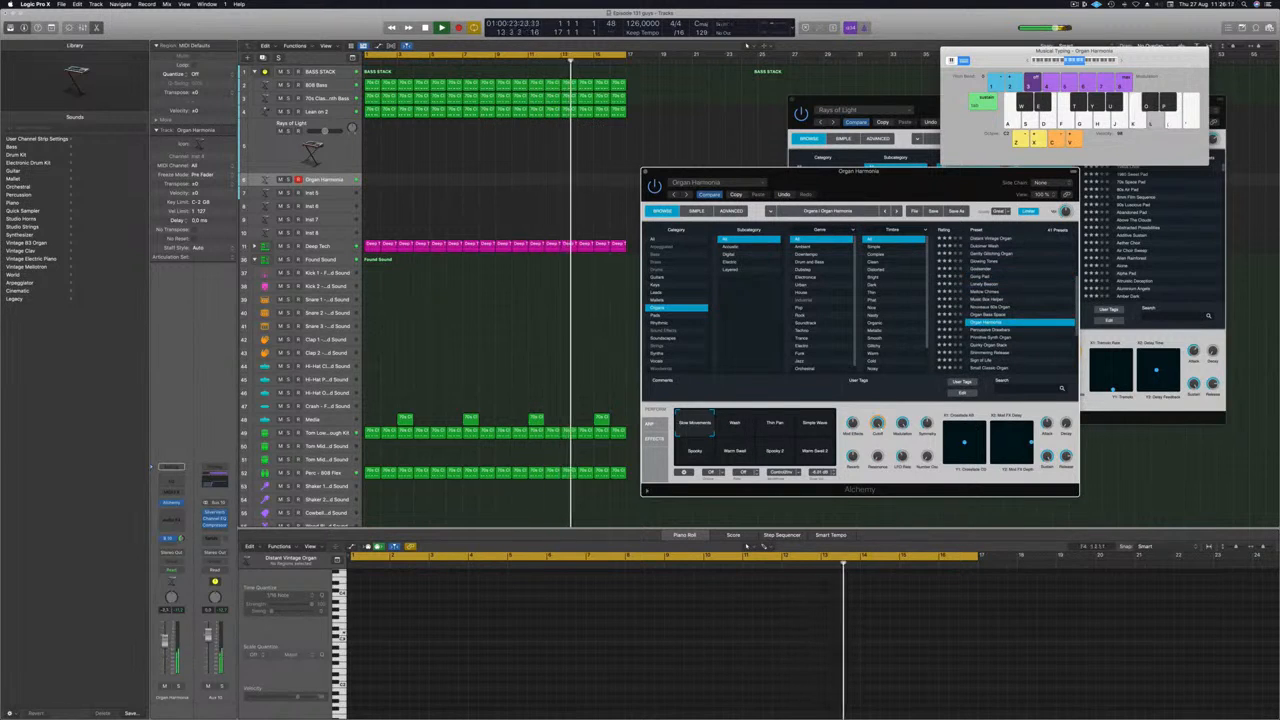
scroll(1024, 283, down, 1)
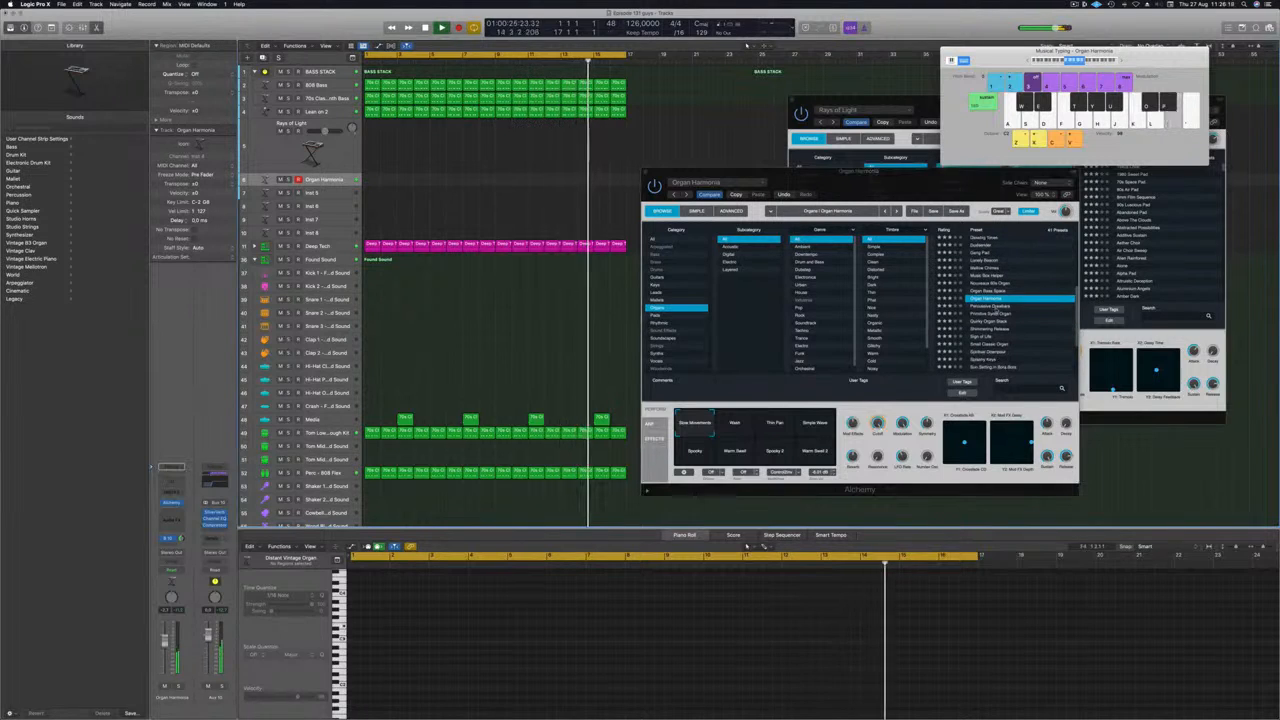
click(992, 305)
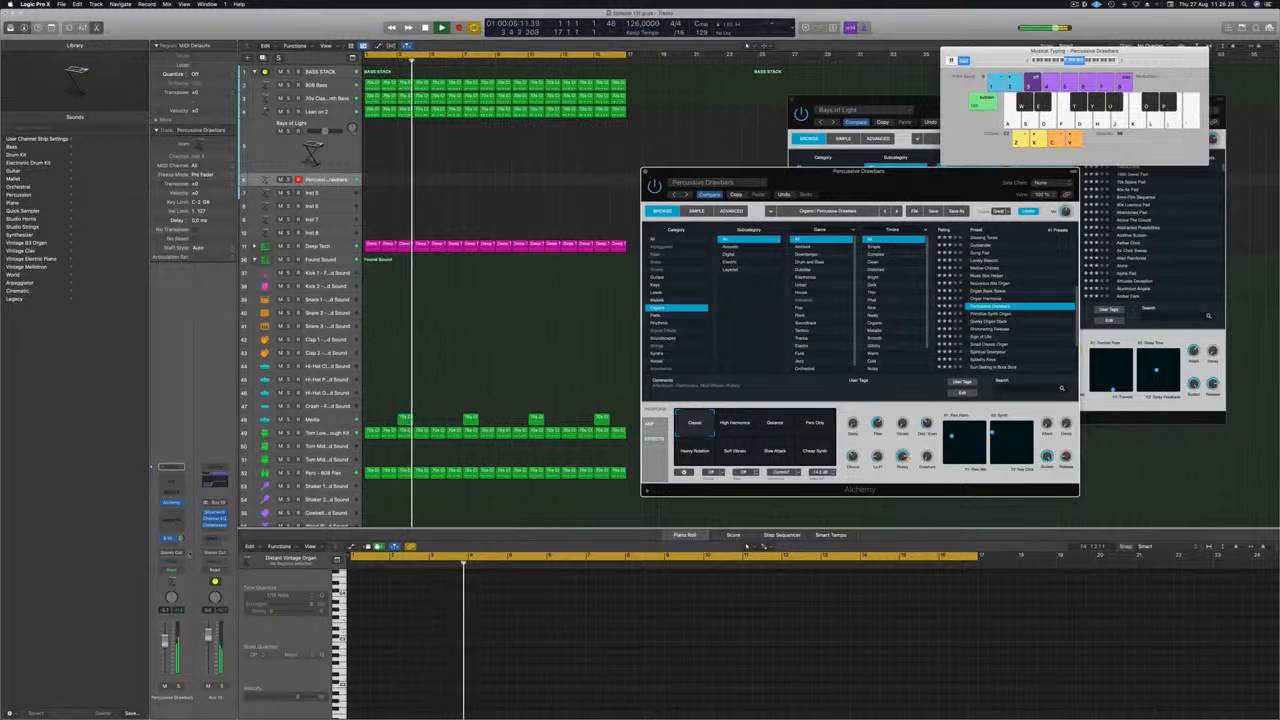
drag(182, 539, 185, 545)
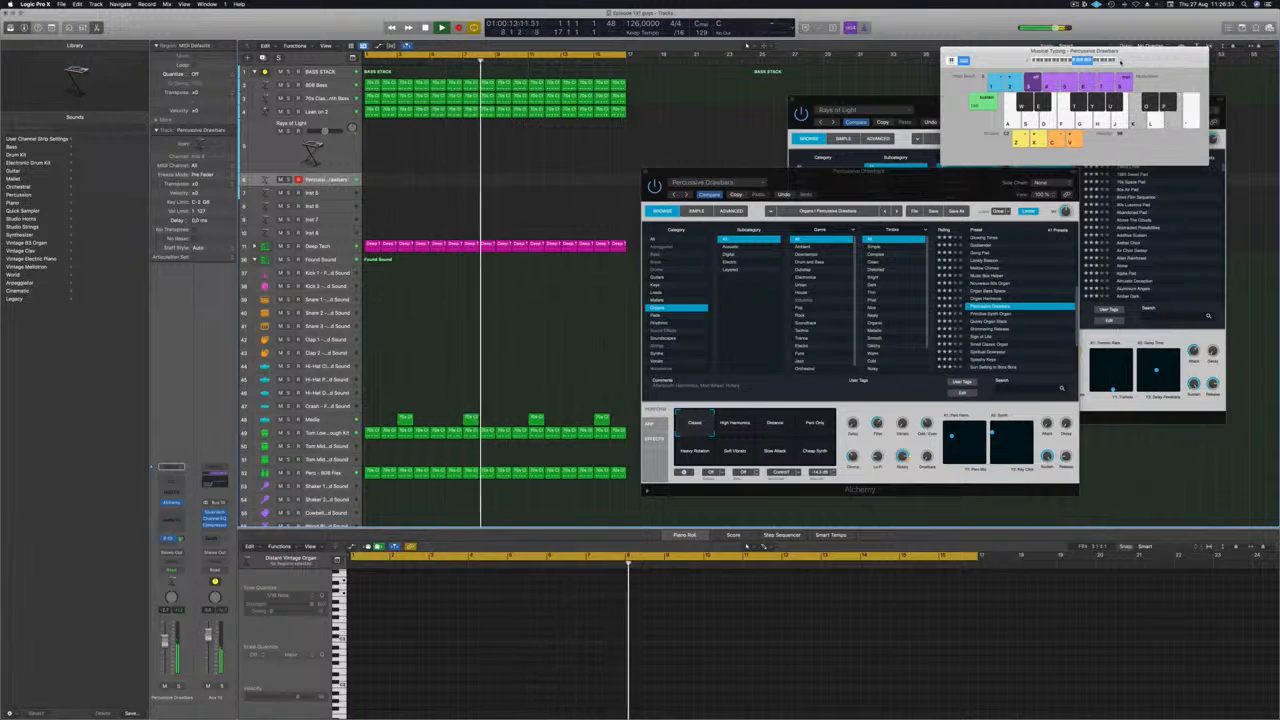
Step: Move the Musical Typing window, audition the Distance snapshot of Percussive Drawbars and switch to Perc Only
drag(1131, 62, 1068, 50)
click(762, 430)
click(762, 430)
click(812, 423)
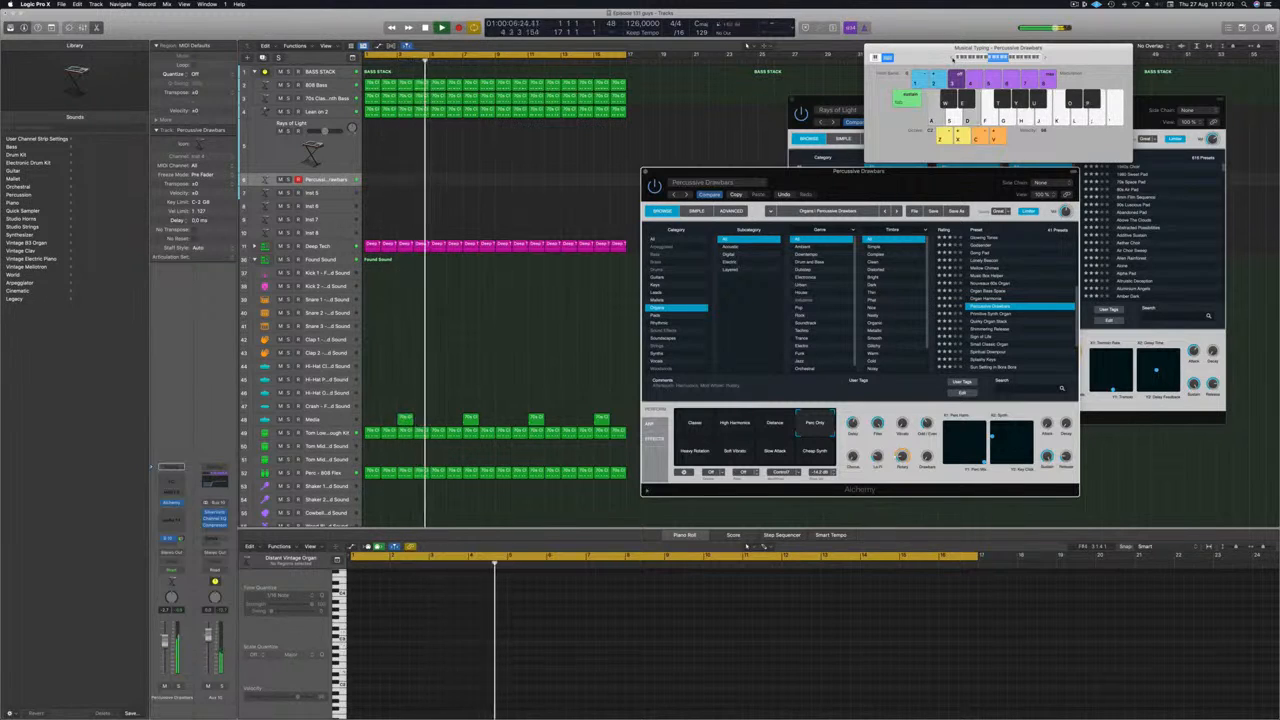
Step: Record a four-bar rhythmic two-note pattern on the Percussive Drawbars track using Musical Typing
key(r)
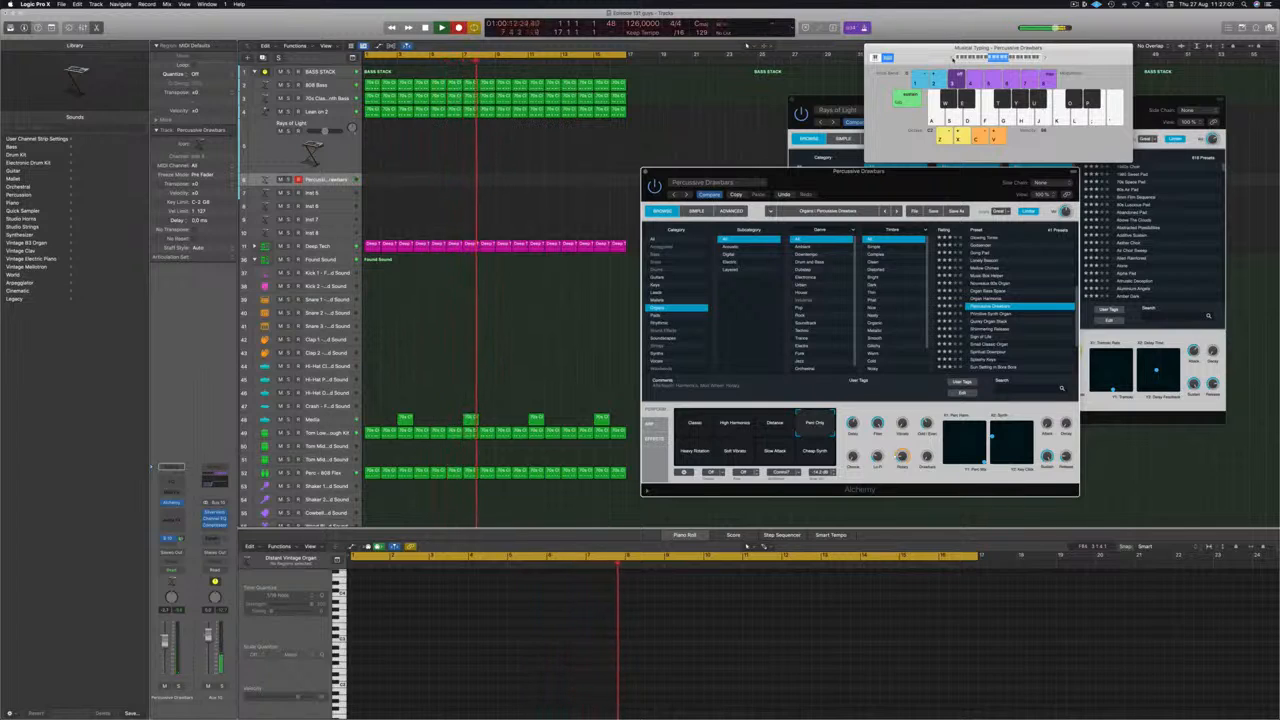
key(a)
key(d)
key(a)
key(d)
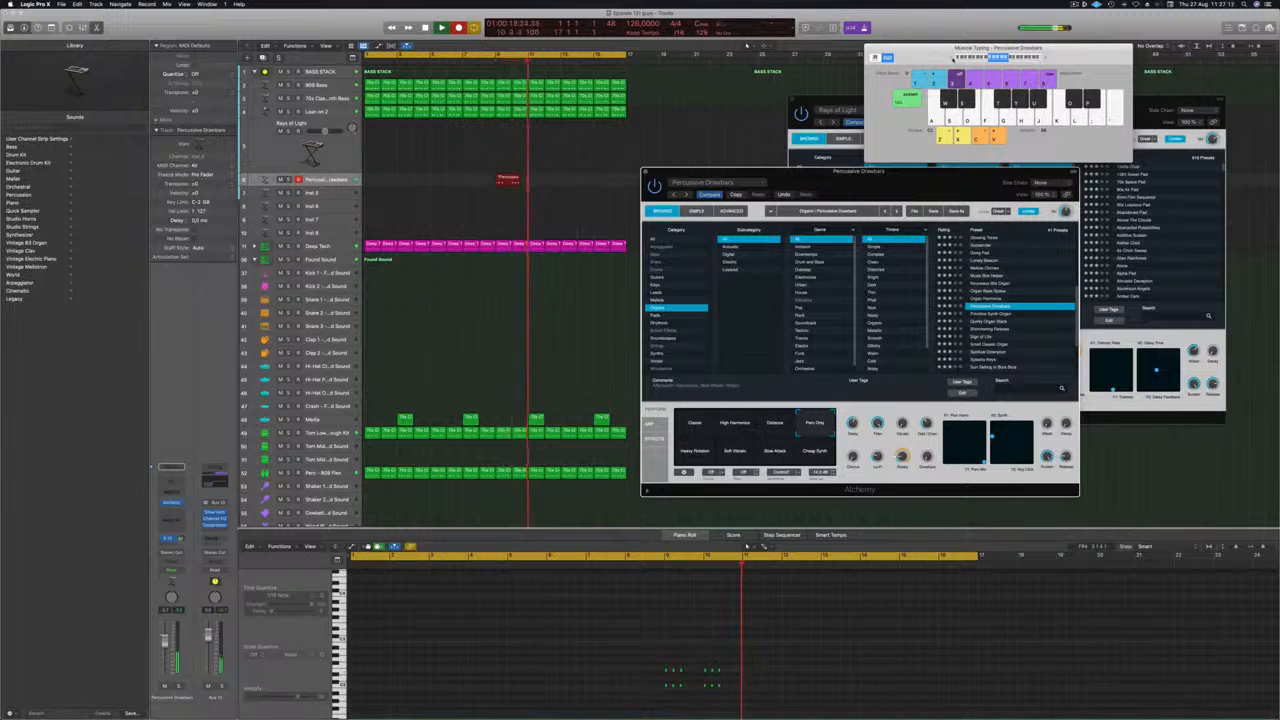
key(a)
key(d)
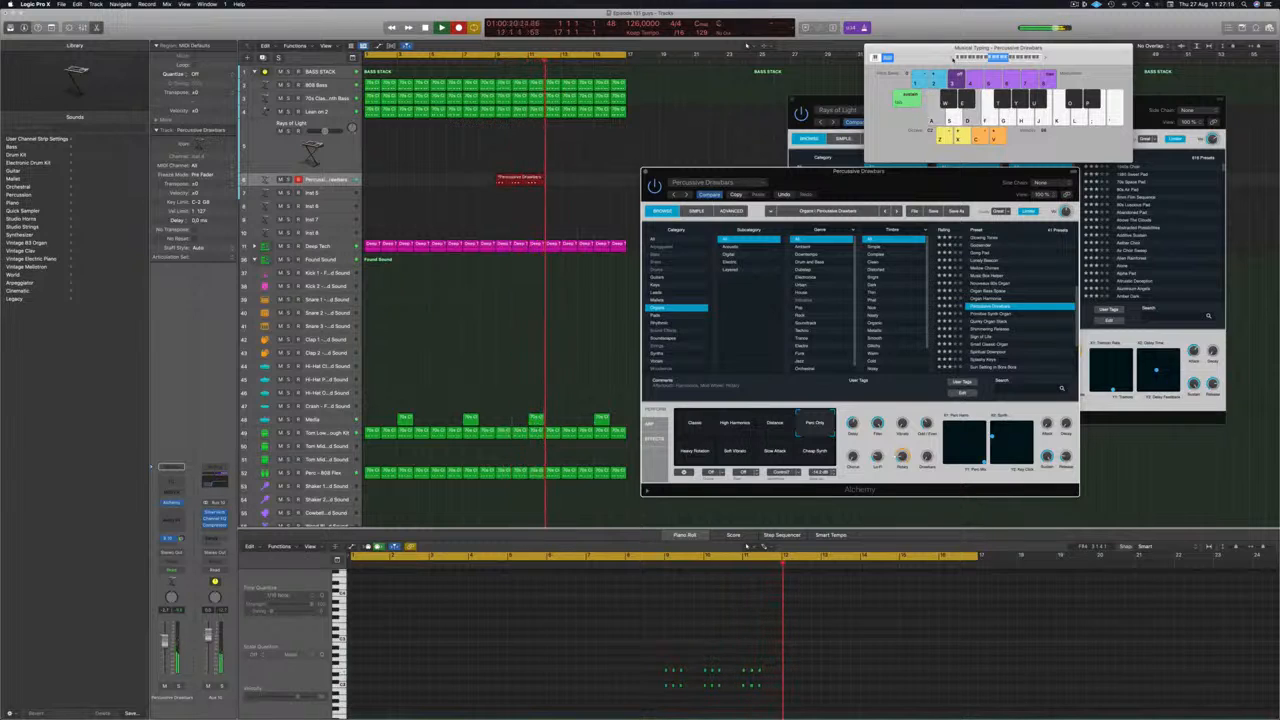
key(a)
key(d)
key(space)
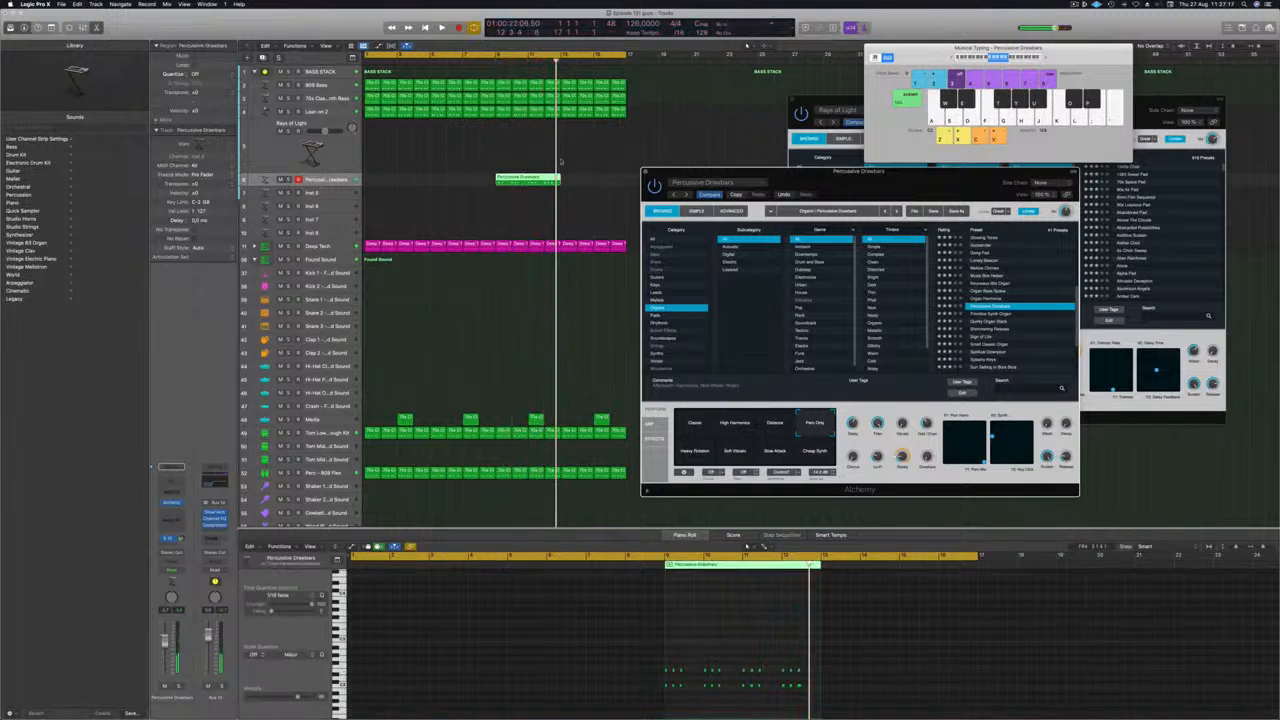
Step: Move the recorded Percussive Drawbars region to the start of the project at bar 1
drag(538, 178, 407, 180)
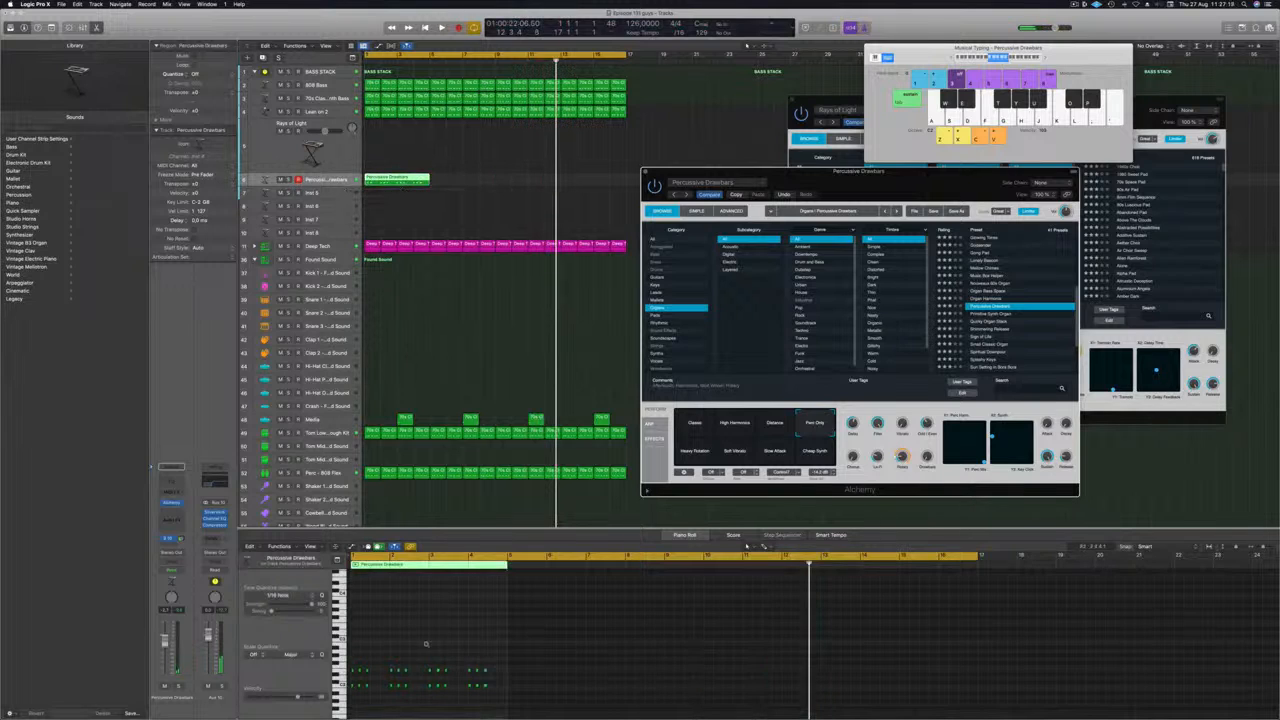
scroll(427, 646, up, 4)
scroll(512, 630, down, 4)
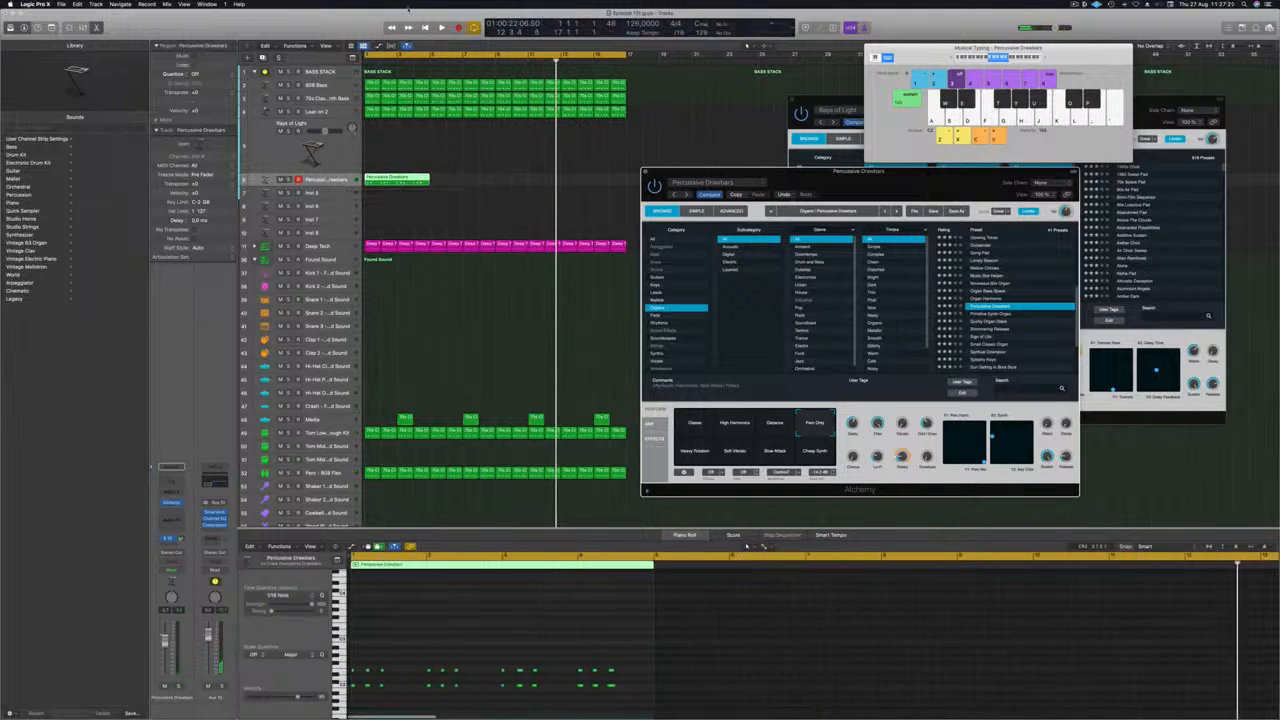
Step: Play back the Percussive Drawbars region and examine its recorded notes in the Piano Roll
click(398, 178)
scroll(394, 645, up, 3)
click(395, 634)
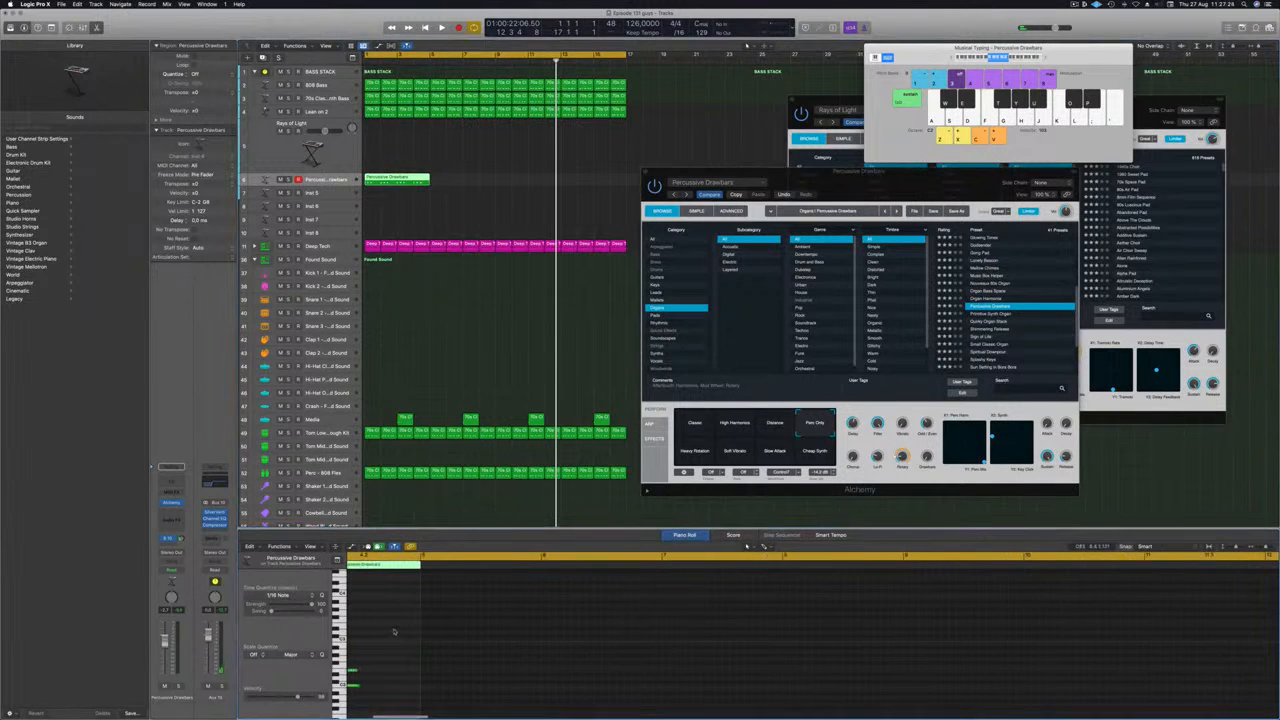
scroll(446, 632, down, 3)
key(space)
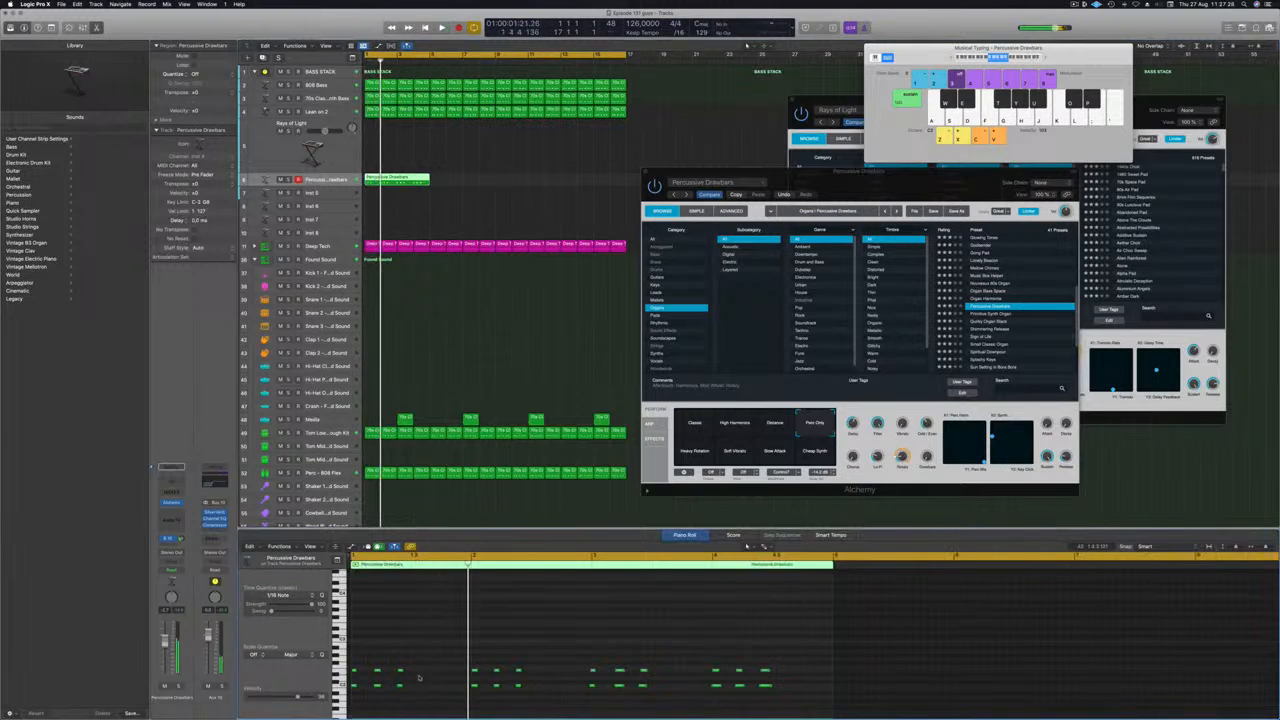
scroll(389, 714, down, 2)
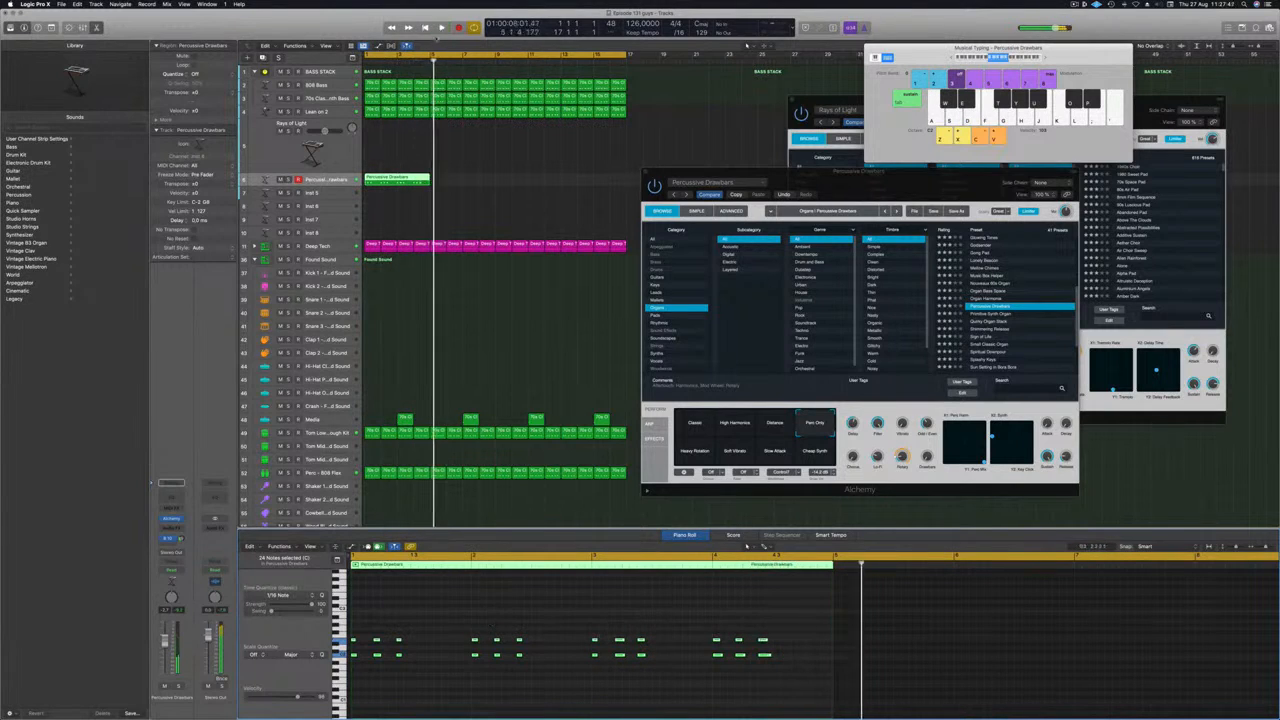
Step: Repeat the four-bar Percussive Drawbars region to fill bars 1 to 16 and play the arrangement from the start
drag(397, 180, 545, 182)
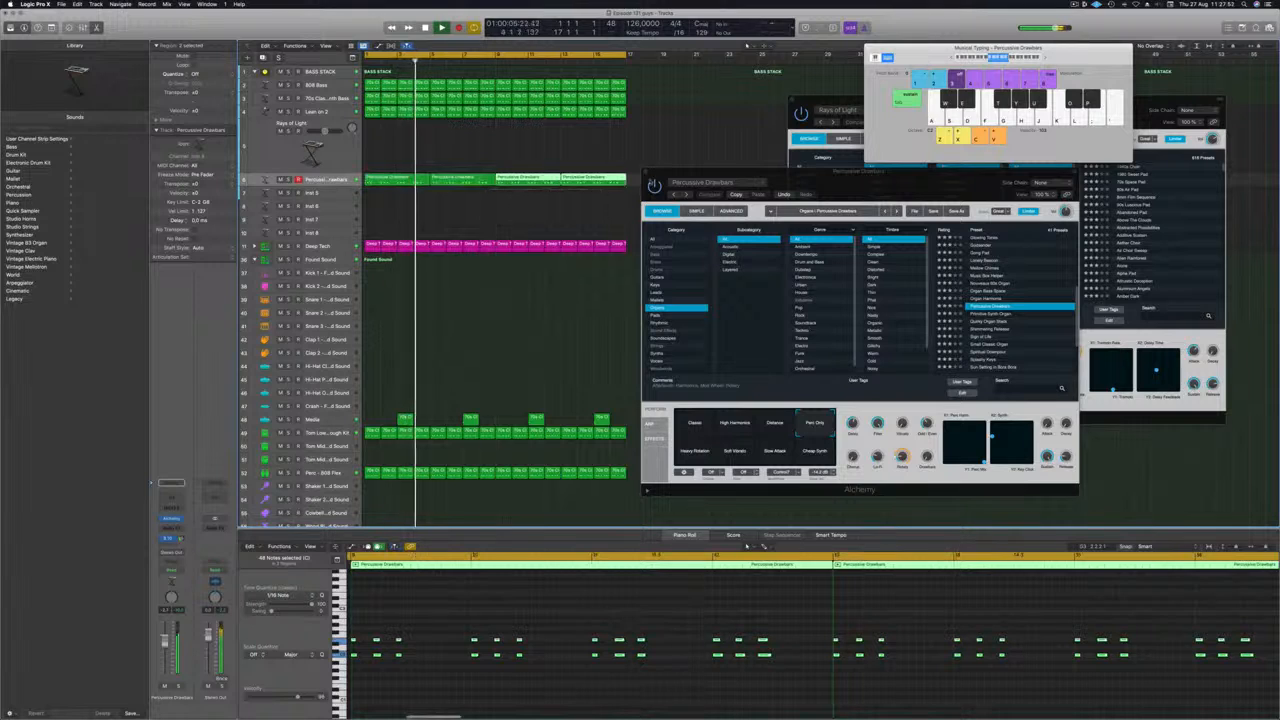
drag(828, 193, 848, 138)
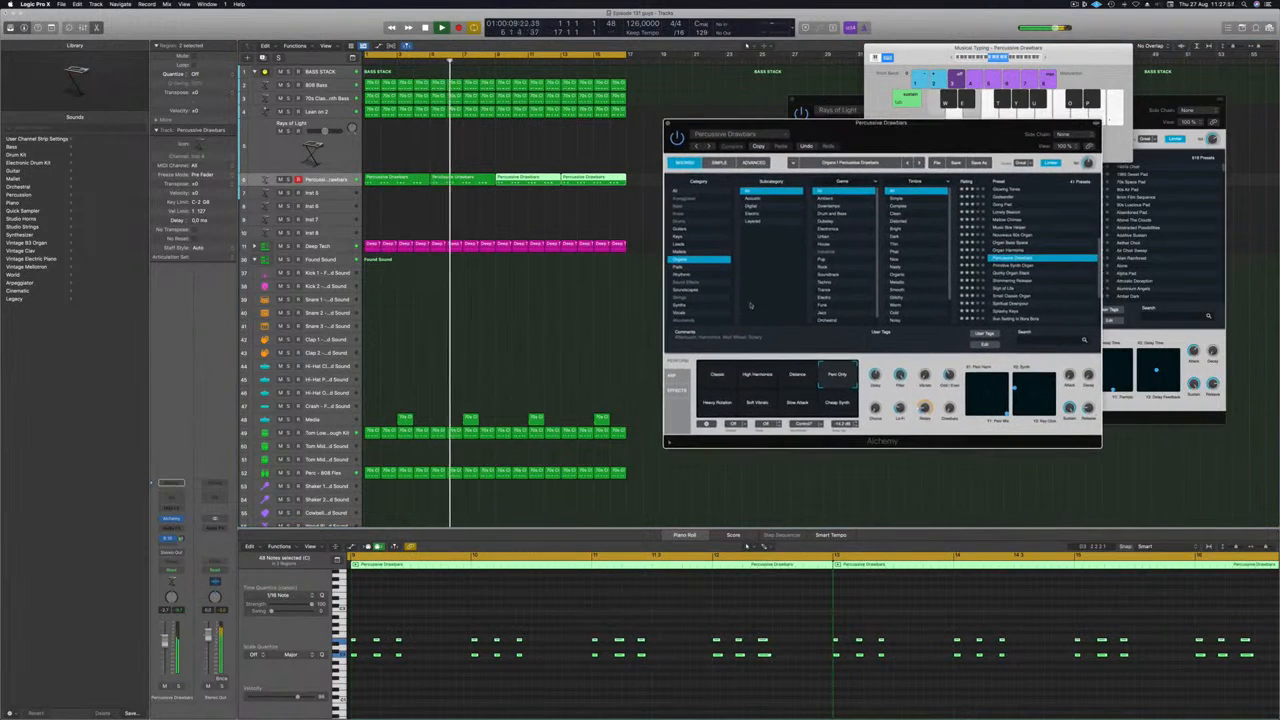
key(Return)
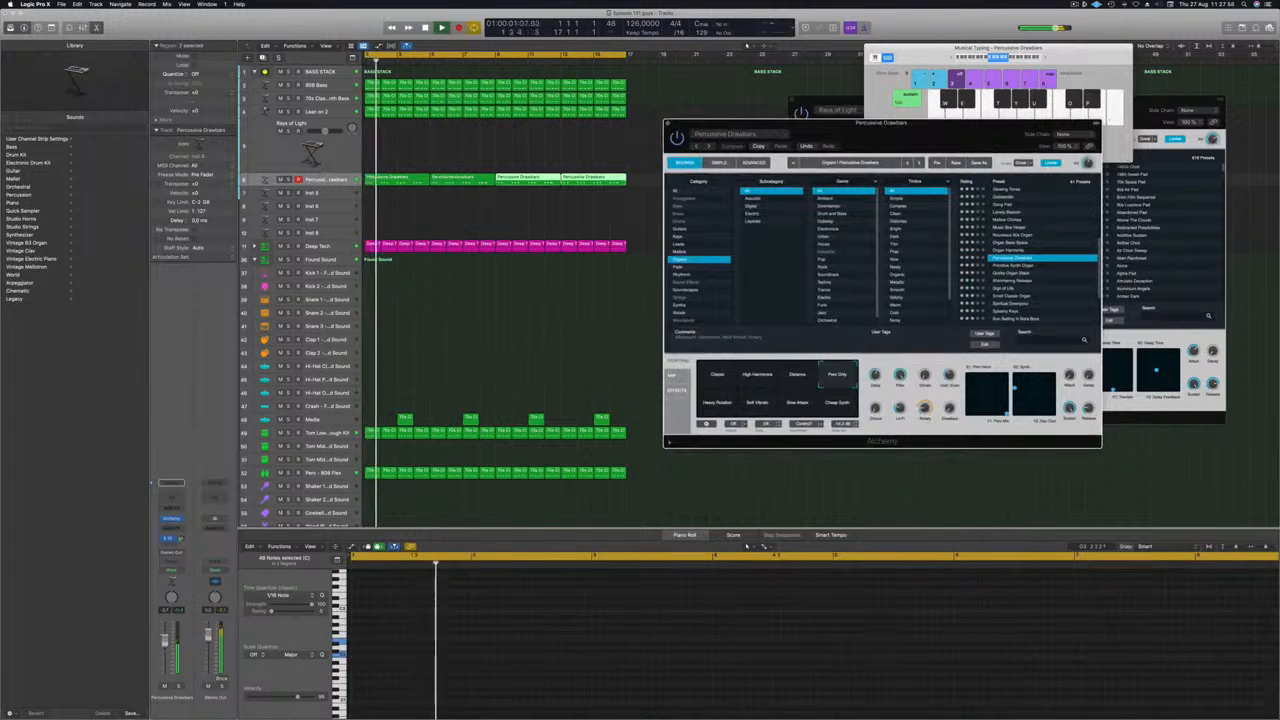
key(space)
Step: Audition the Cheap Synth, Slow Attack, Soft Vibrato and Heavy Rotation snapshots of Percussive Drawbars, and return to Perc Only
click(843, 405)
click(798, 405)
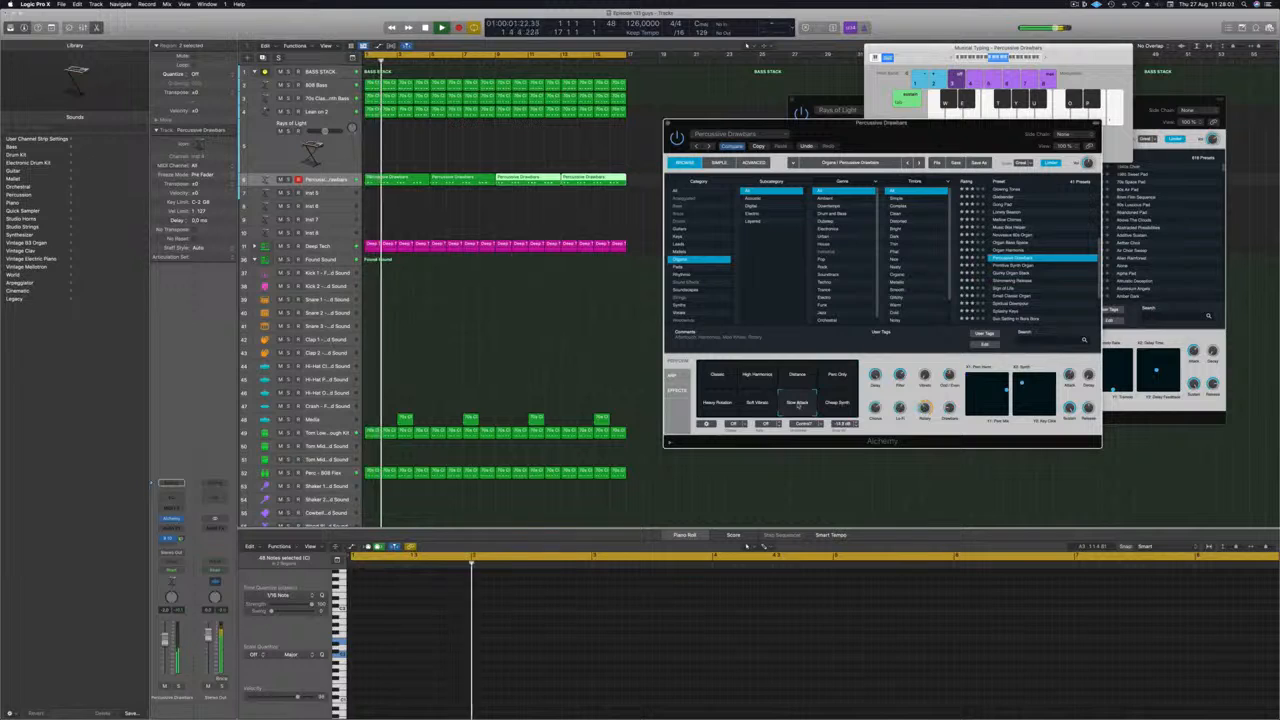
click(760, 407)
click(719, 405)
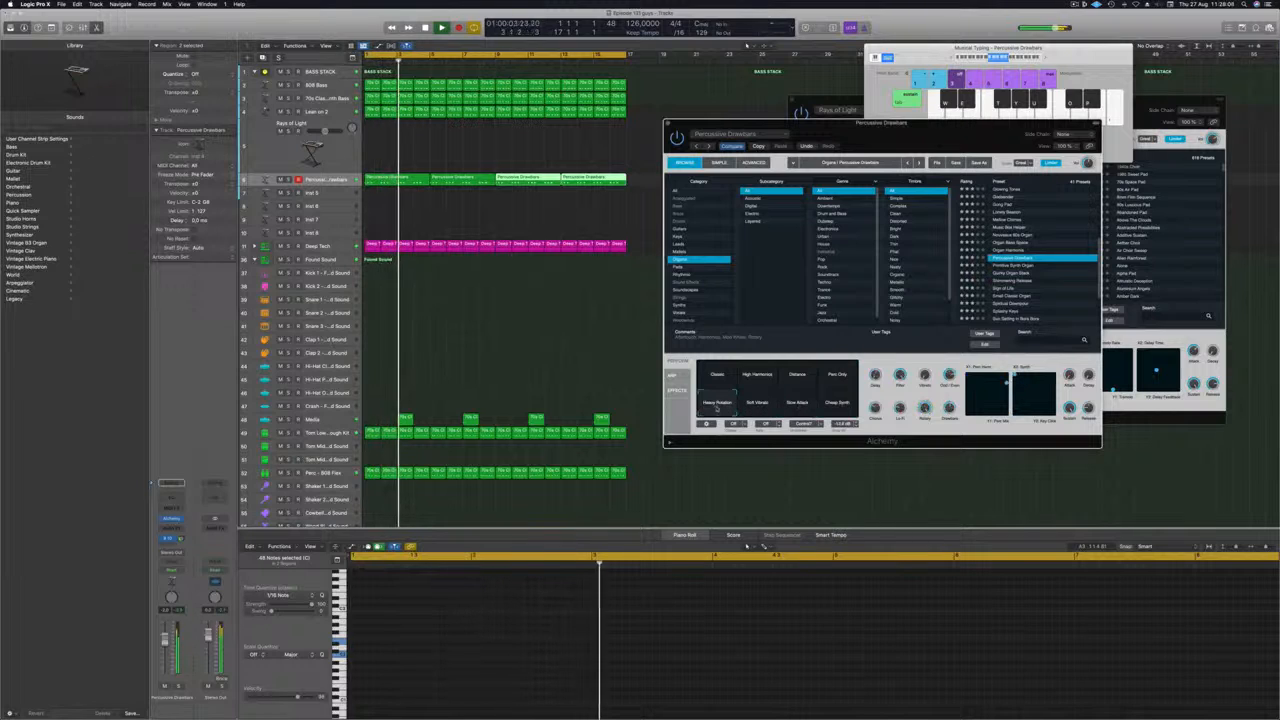
click(838, 376)
Step: Replay from the start, adjust the bus send level of the Percussive Drawbars track and close its Alchemy window
key(Return)
key(Return)
drag(182, 539, 181, 541)
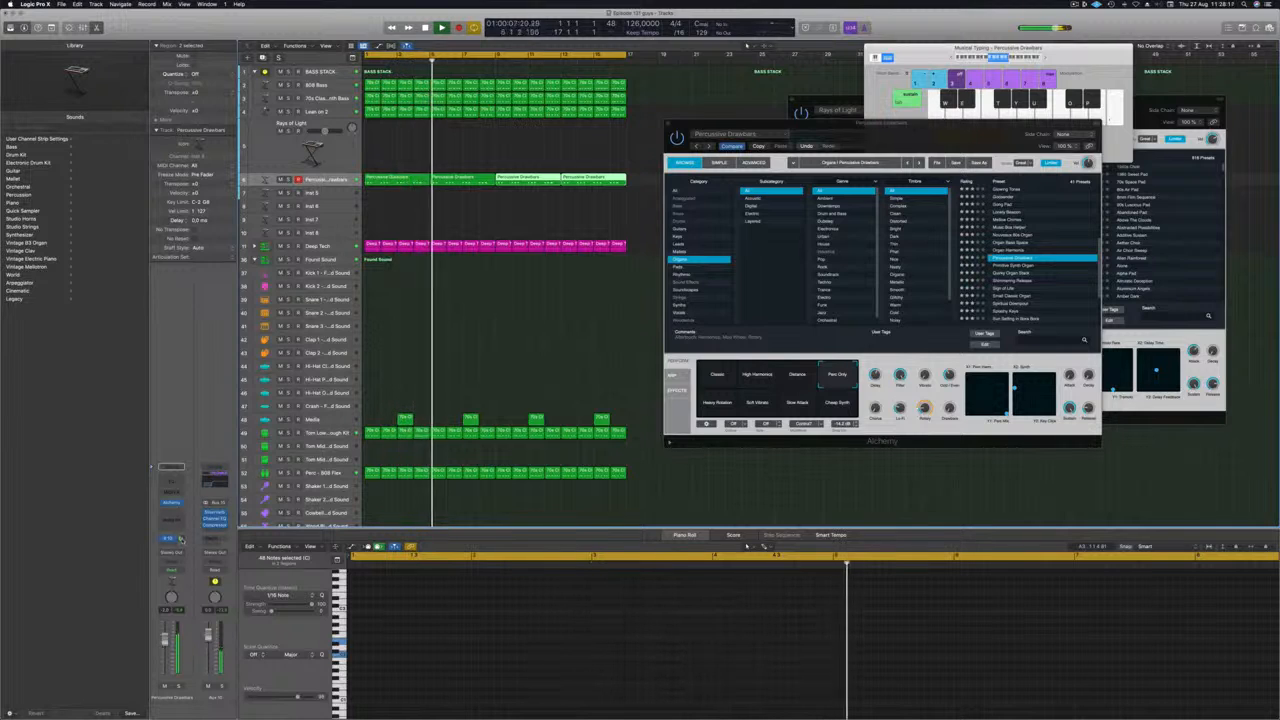
drag(957, 127, 941, 135)
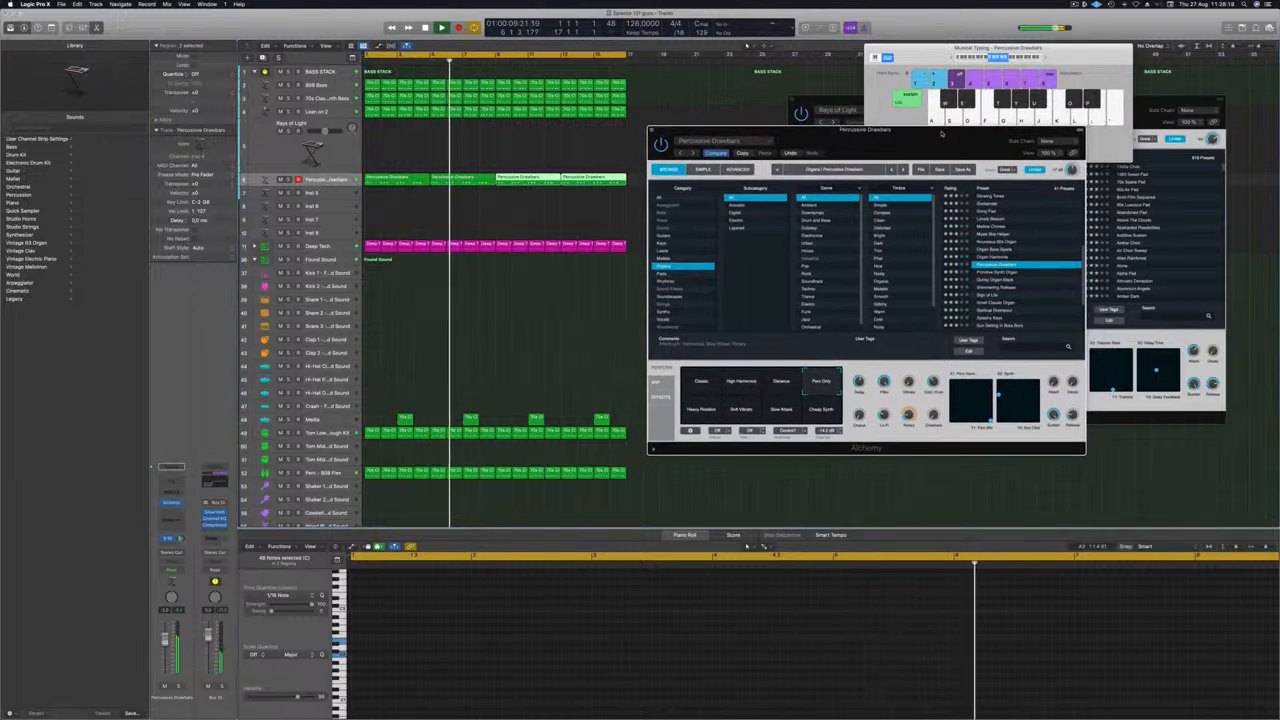
key(super+w)
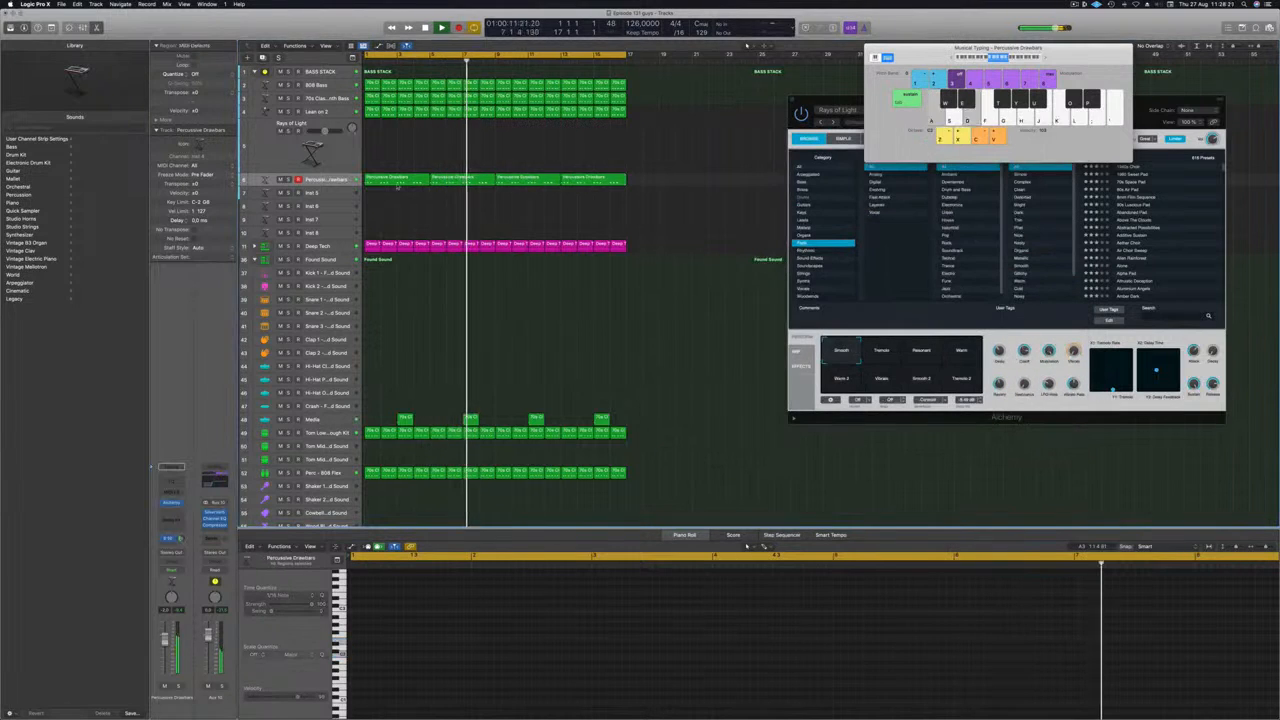
Step: Copy the first Percussive Drawbars region to the Inst 5 track and delete all notes except the first pair in each bar
click(386, 180)
drag(386, 180, 386, 193)
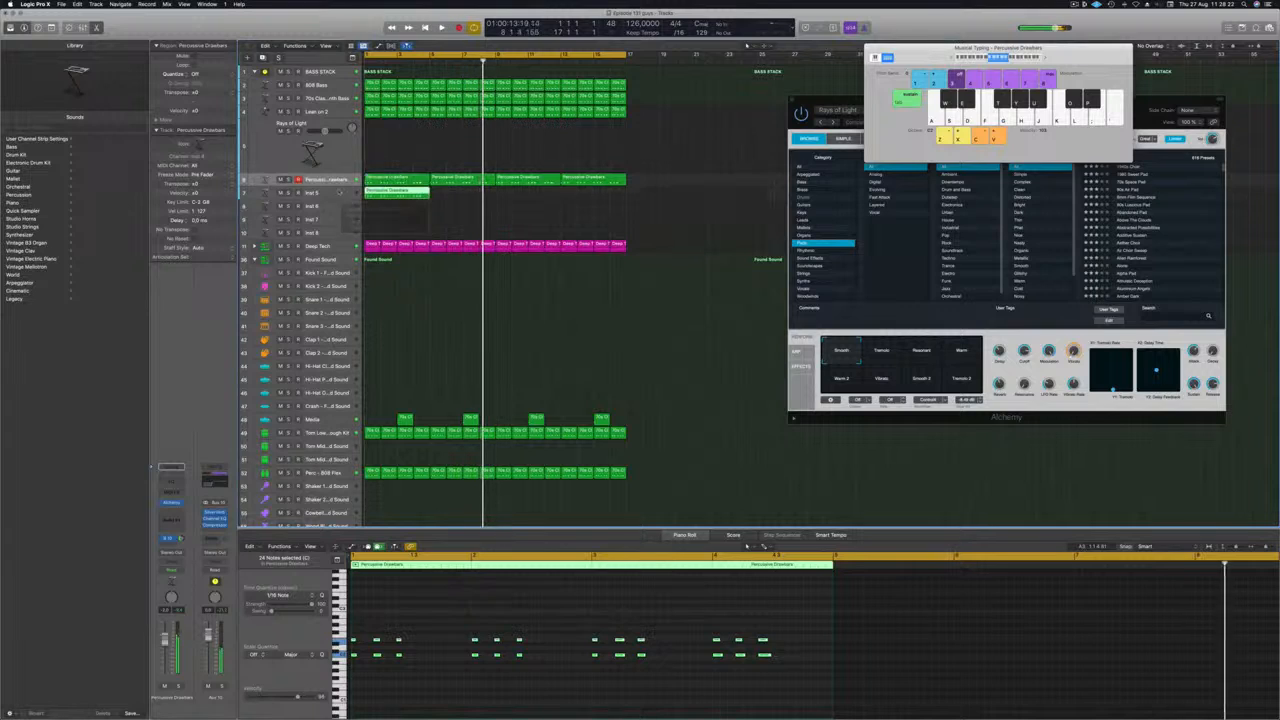
drag(425, 619, 370, 688)
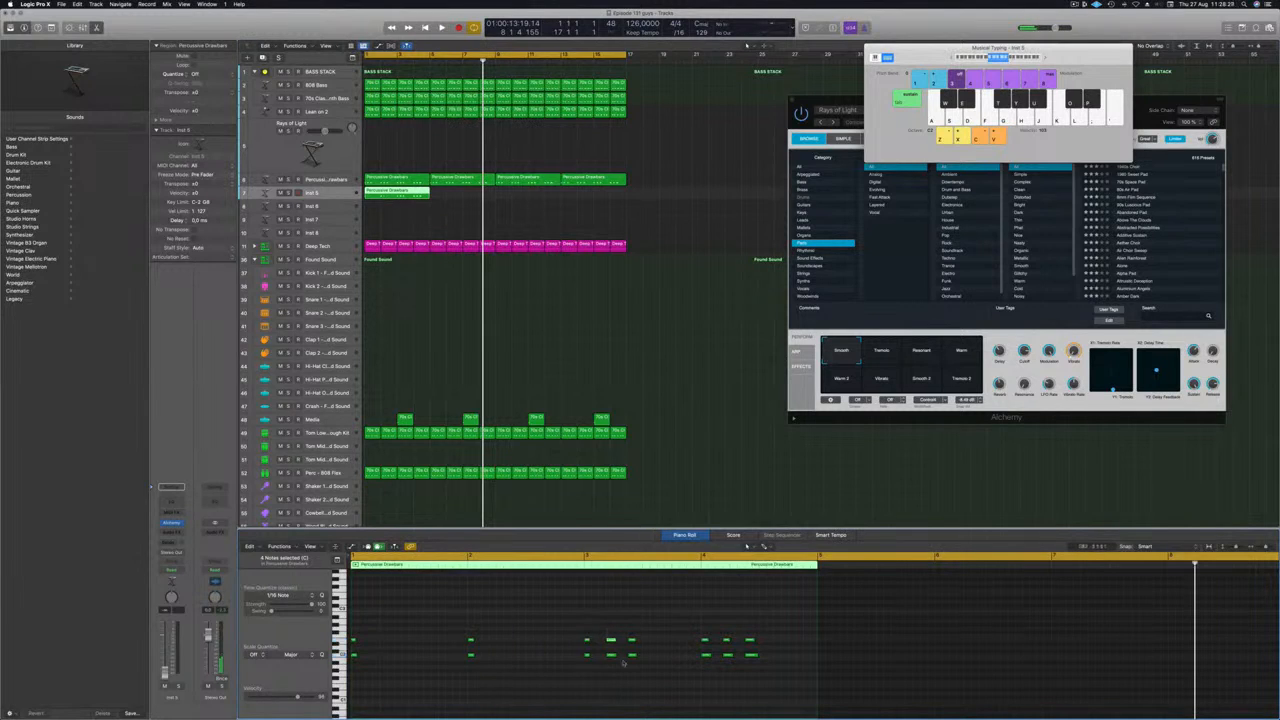
key(Delete)
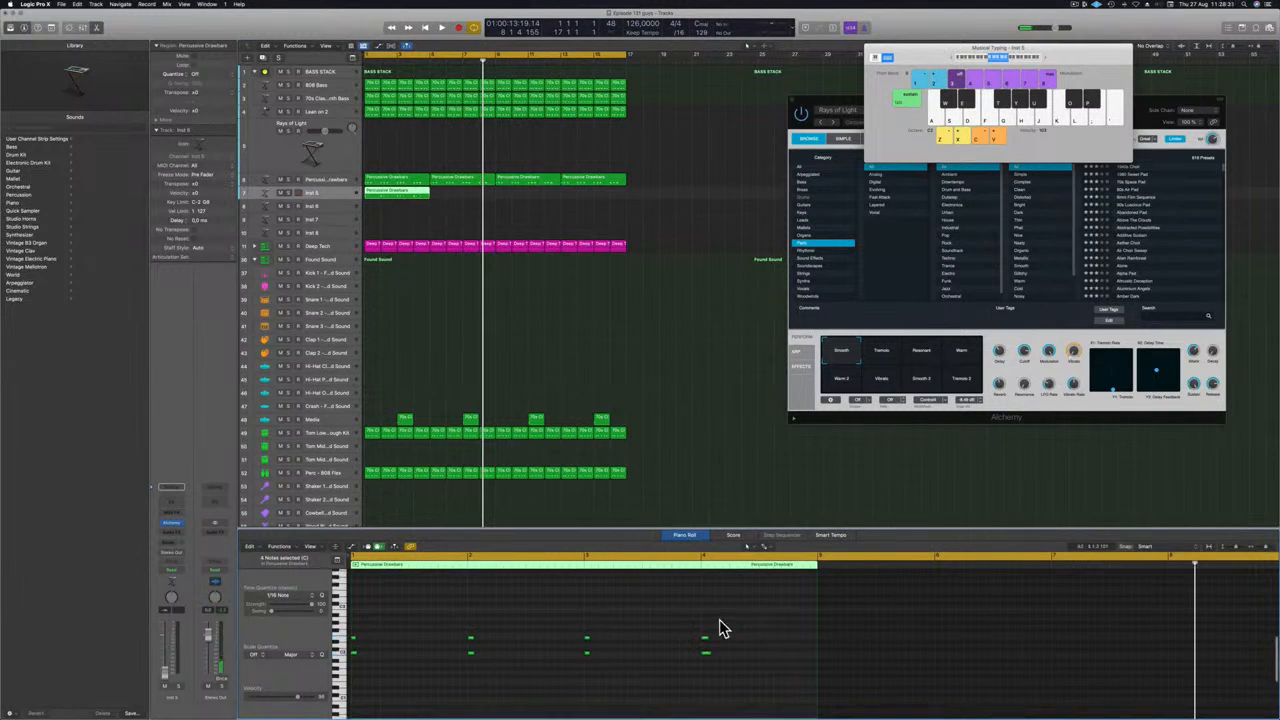
Step: Move the remaining note pairs in the Inst 5 region to about beat 4 of each bar and start playback
drag(671, 690, 390, 687)
drag(348, 620, 362, 641)
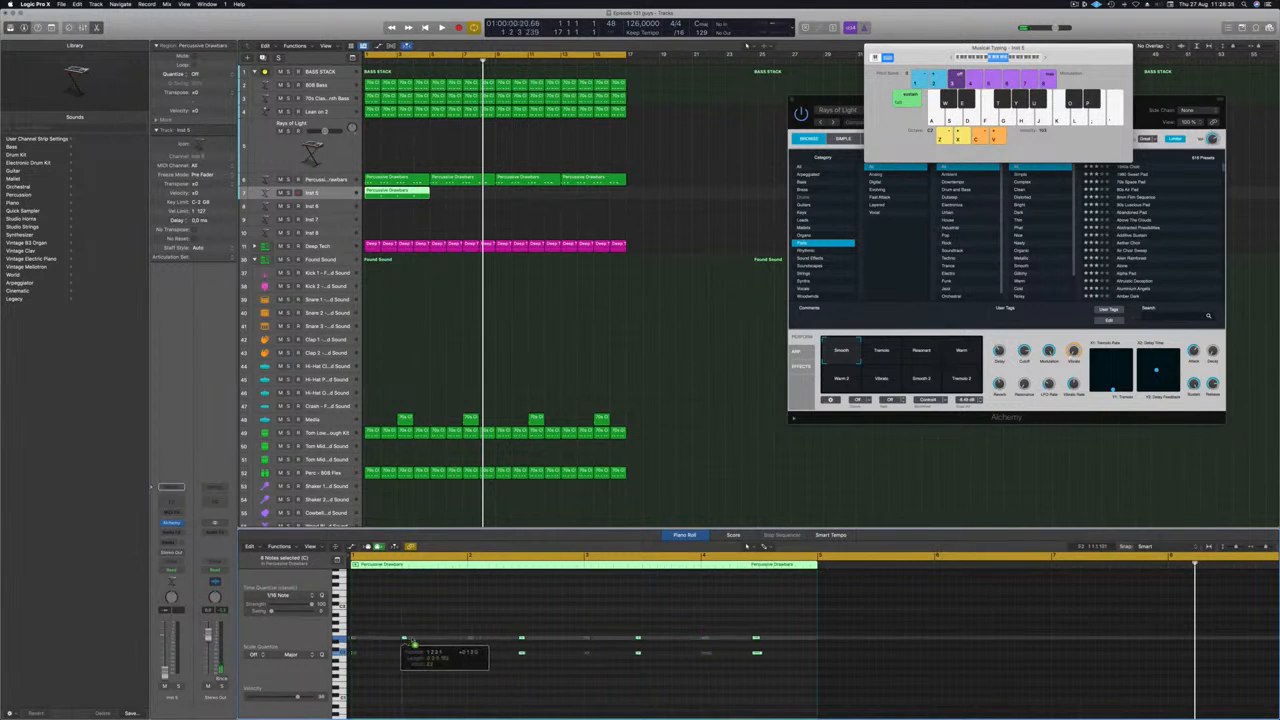
drag(440, 640, 440, 641)
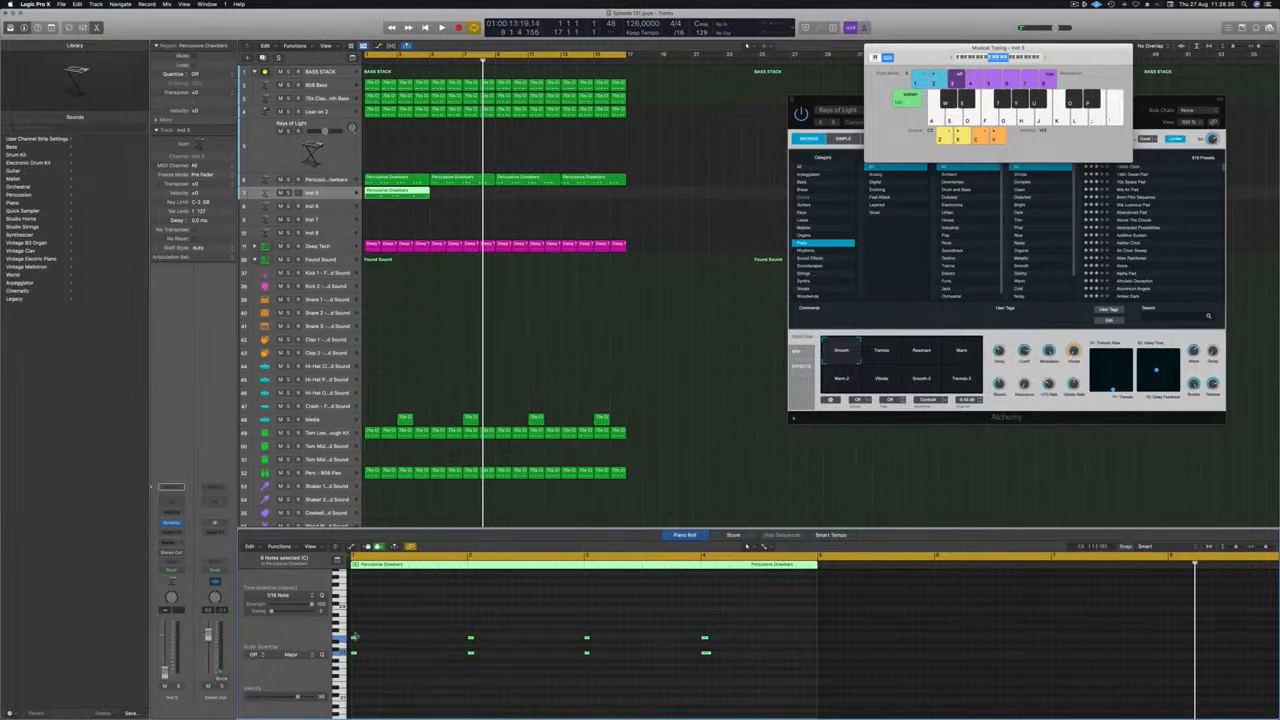
drag(362, 640, 441, 639)
key(space)
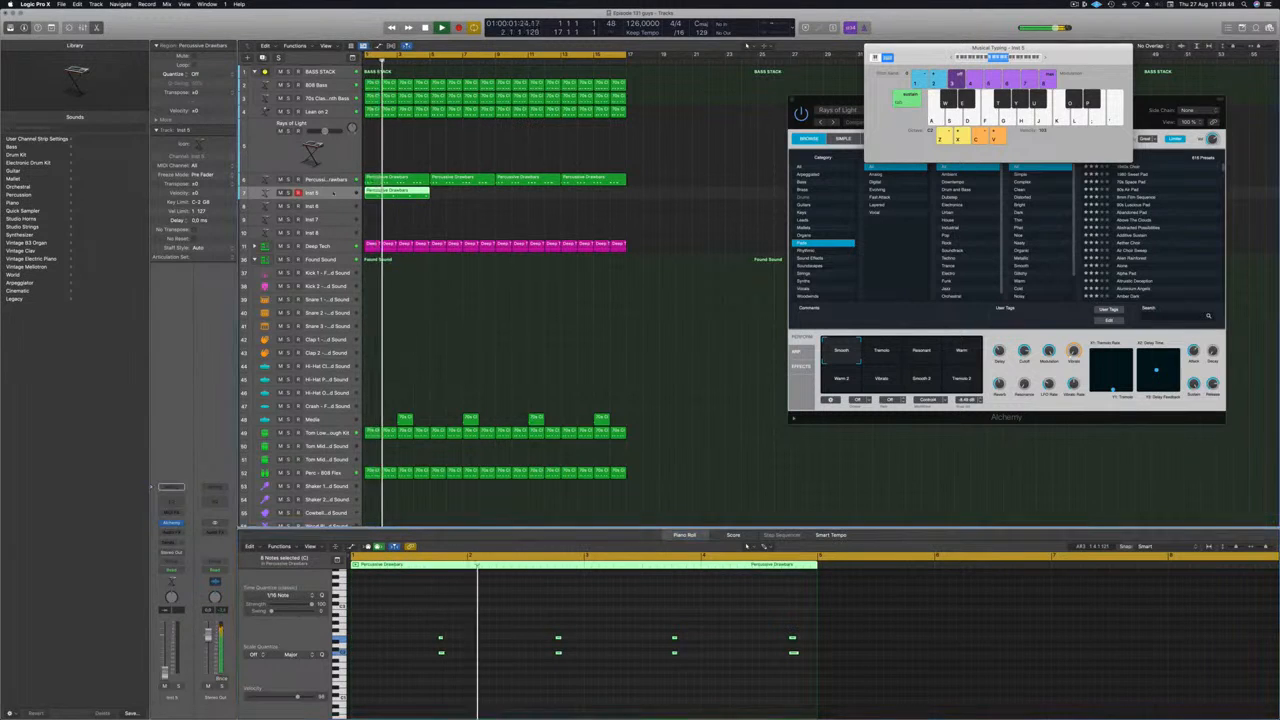
Step: Open Alchemy on the Inst 5 track, raise the track volume, audition Synth Pluck and Minimal Arp, and choose the Motion Pad snapshot
key(Return)
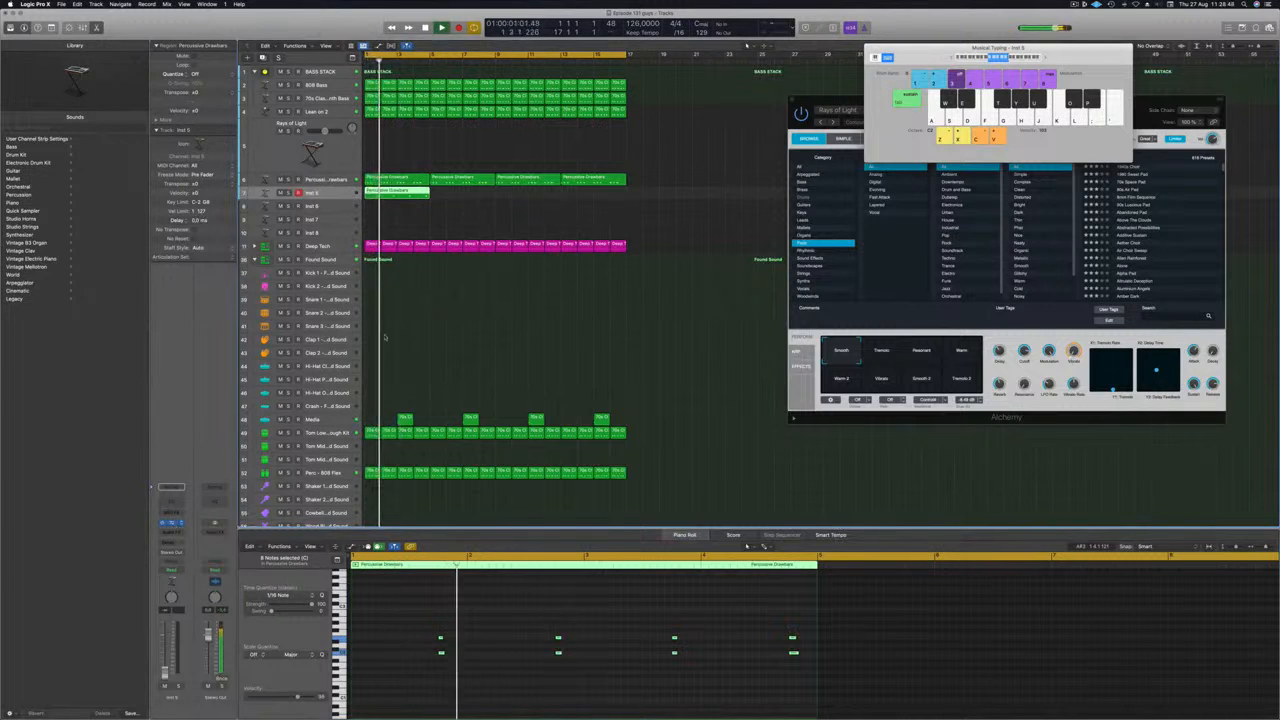
drag(697, 121, 792, 130)
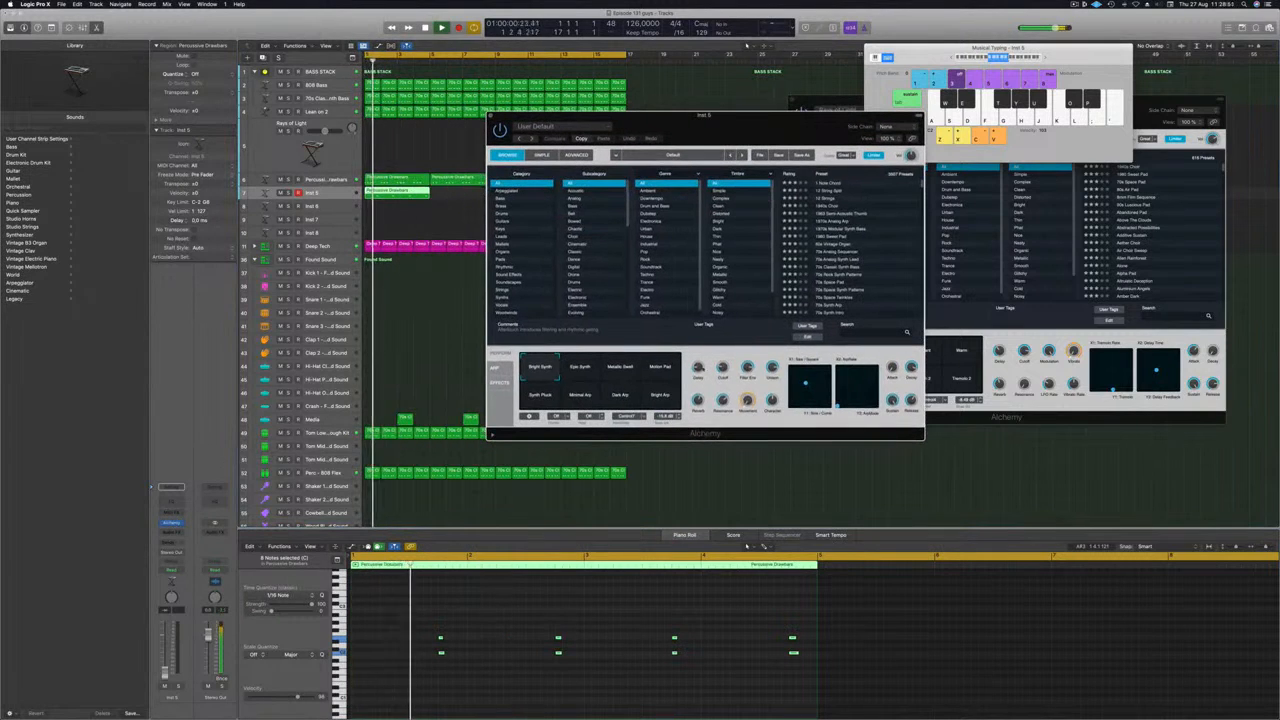
click(540, 394)
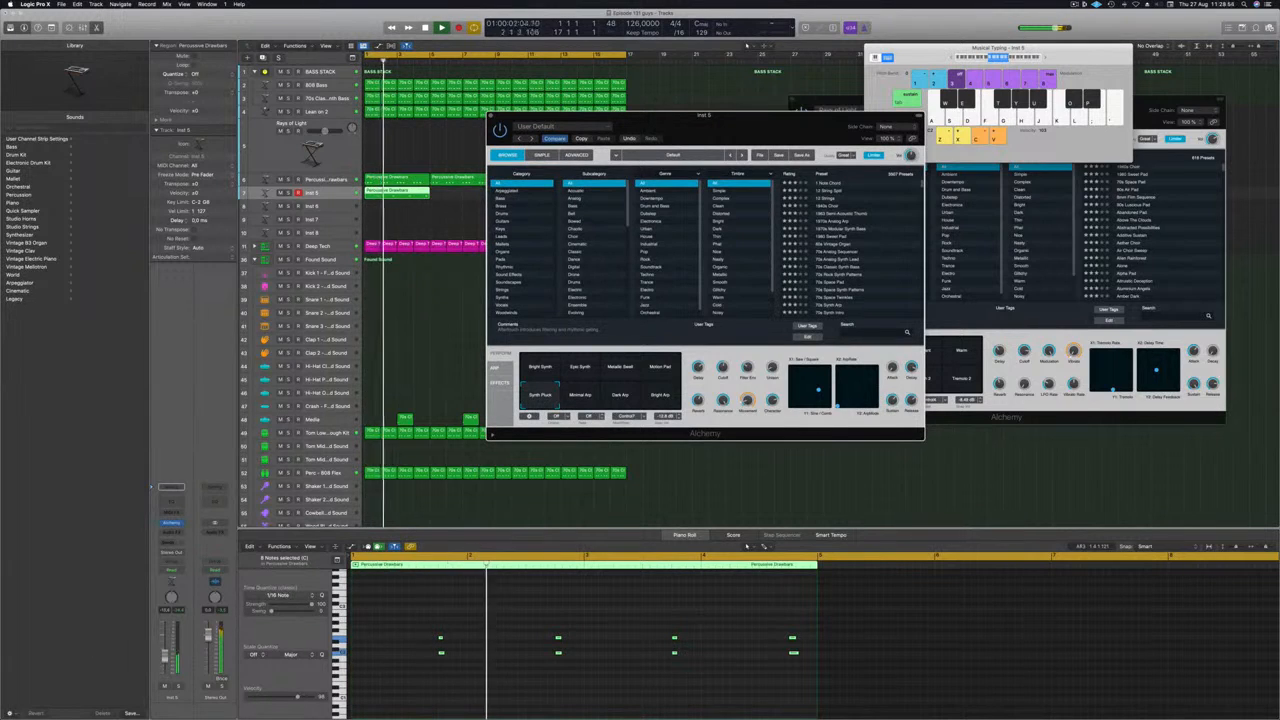
drag(165, 671, 166, 654)
key(Return)
click(580, 394)
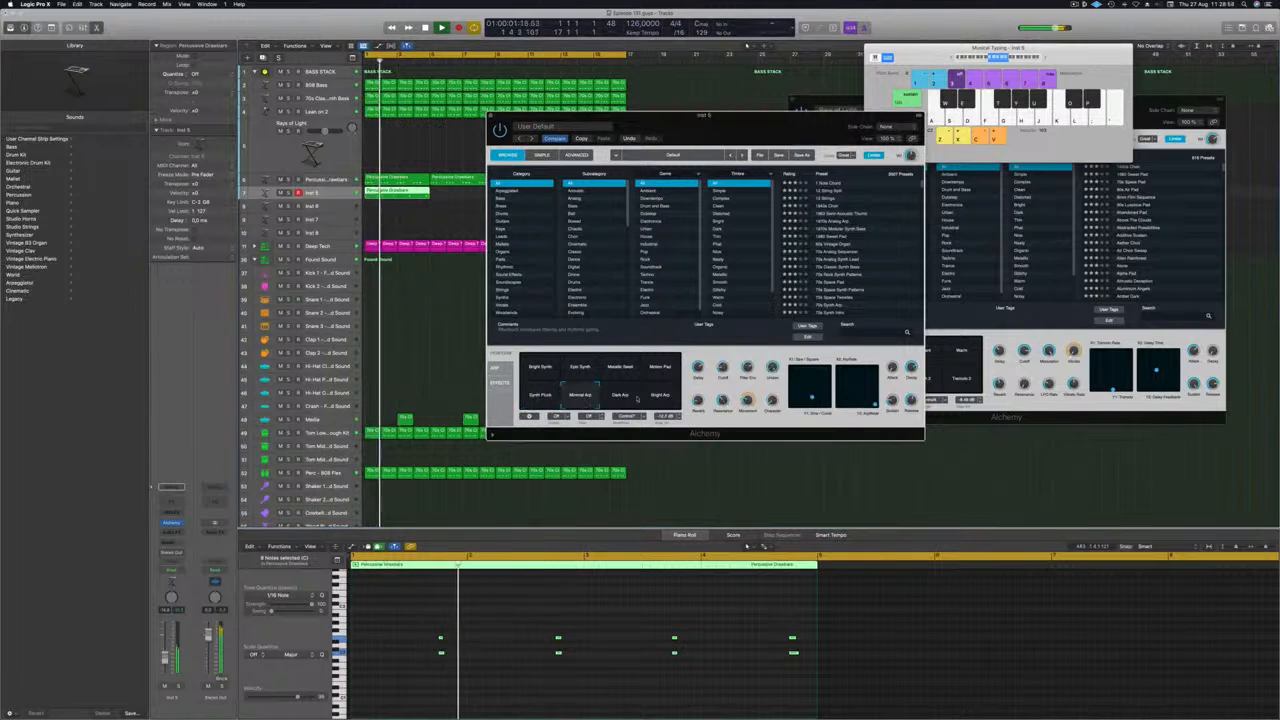
click(660, 368)
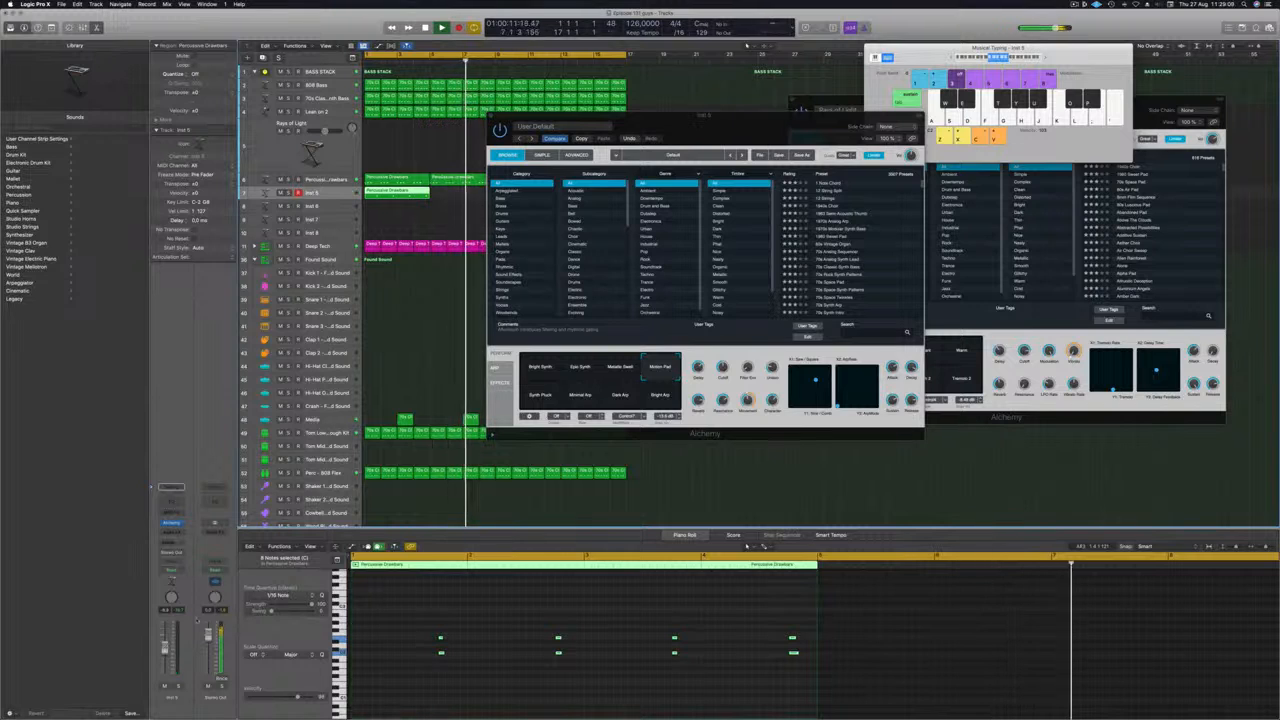
Step: Repeat the edited Inst 5 region to fill bars 1 to 16 and play the arrangement from the start
drag(634, 117, 938, 130)
drag(392, 192, 508, 200)
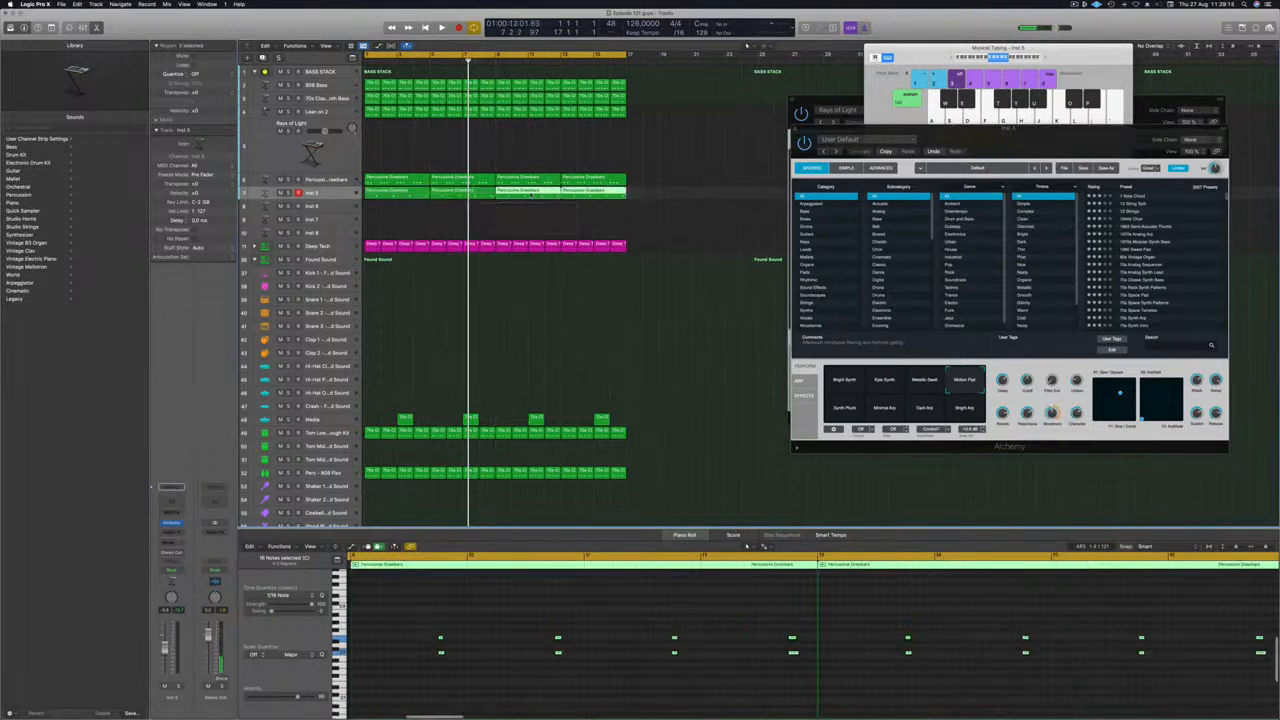
key(Return)
key(space)
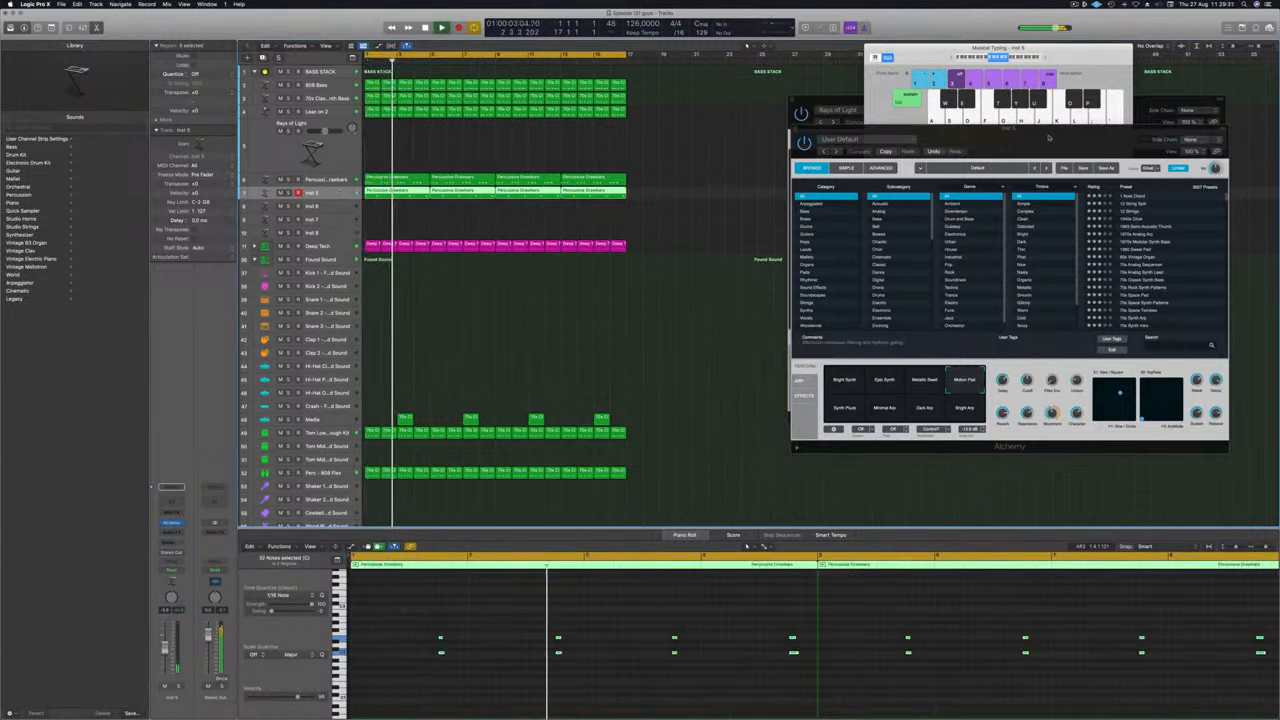
Step: Audition the Synths presets 80s Synth Pop Lead, 90s Drama Keys, Alien Harp and Analog Osmosis in the Inst 5 track's Alchemy
drag(1048, 137, 850, 135)
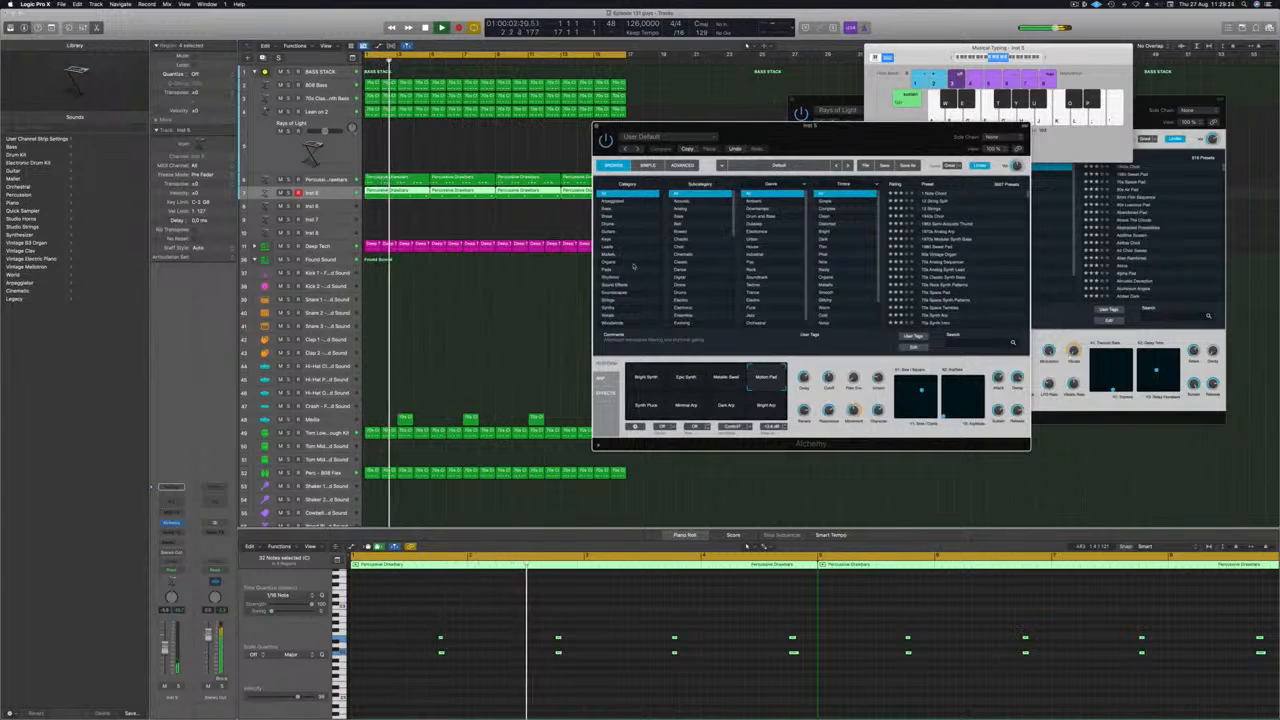
click(627, 307)
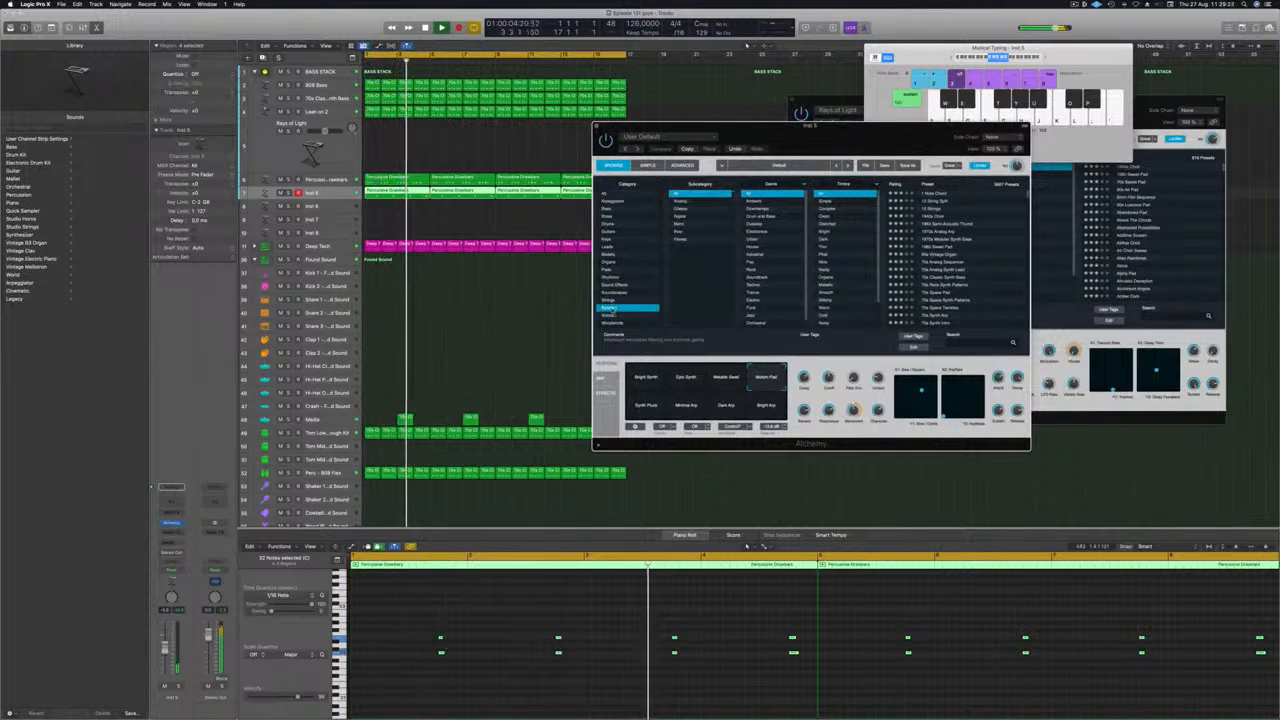
click(938, 232)
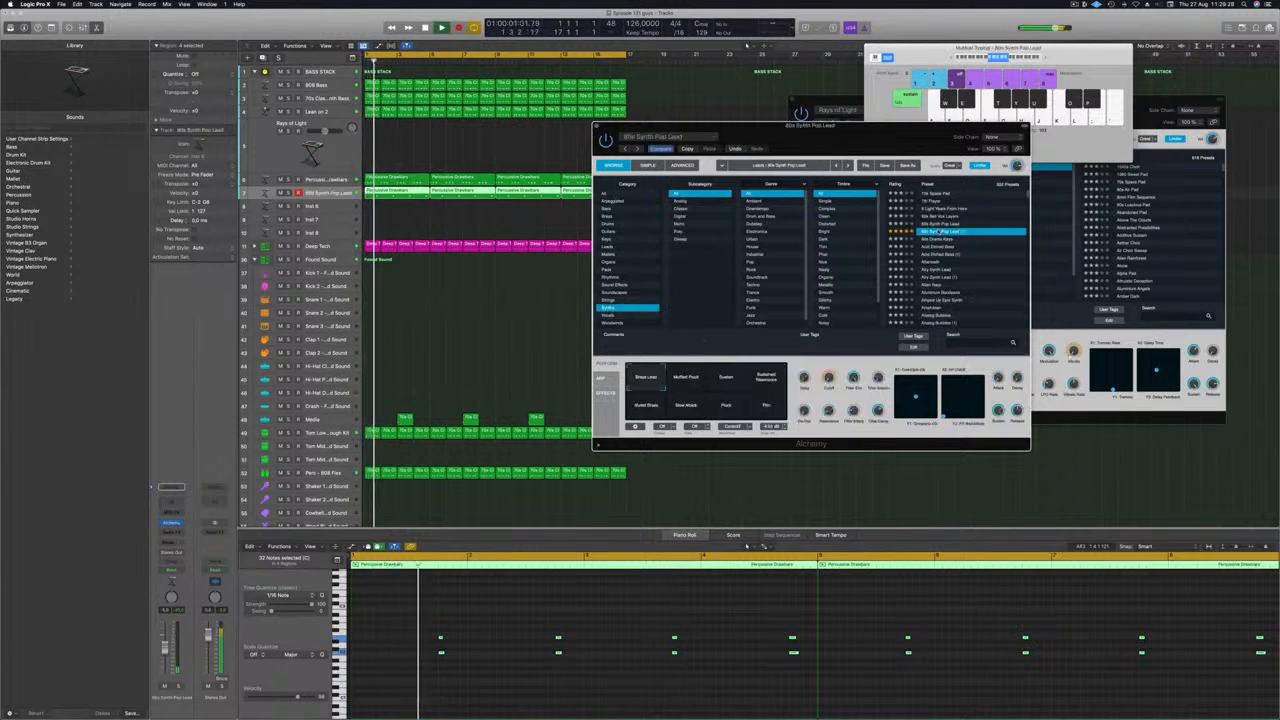
click(937, 239)
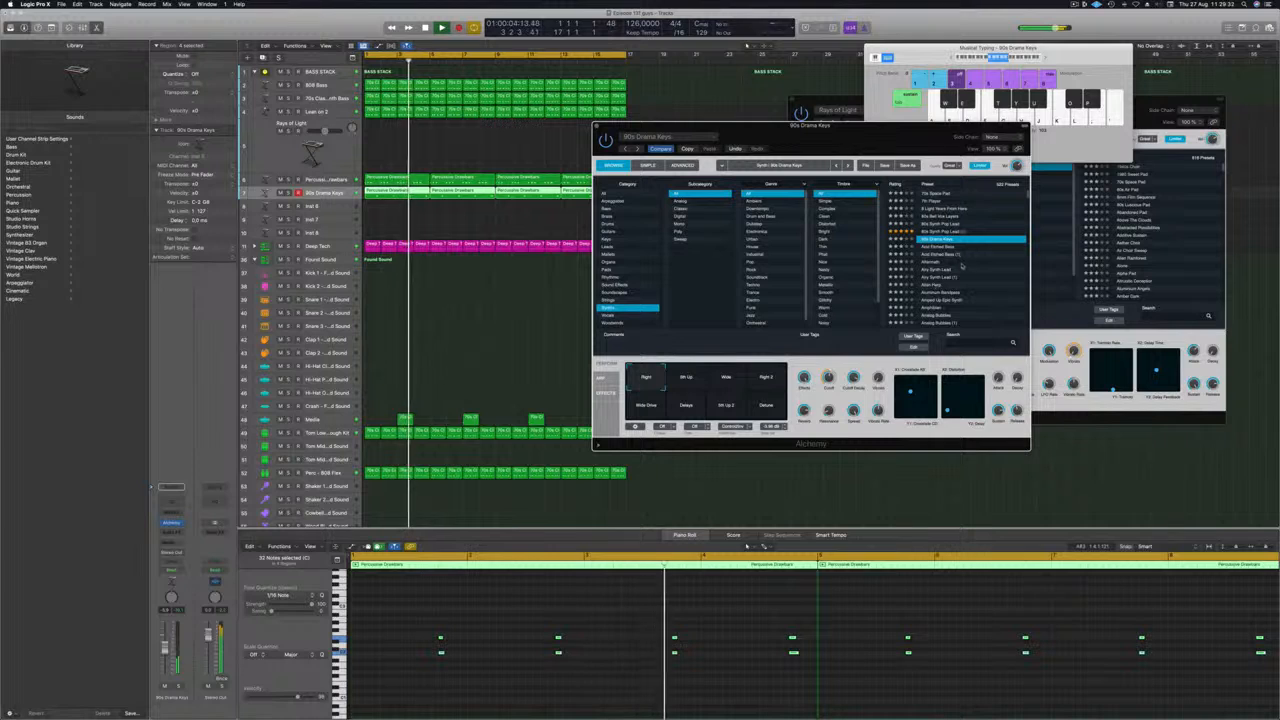
click(962, 285)
scroll(964, 262, down, 5)
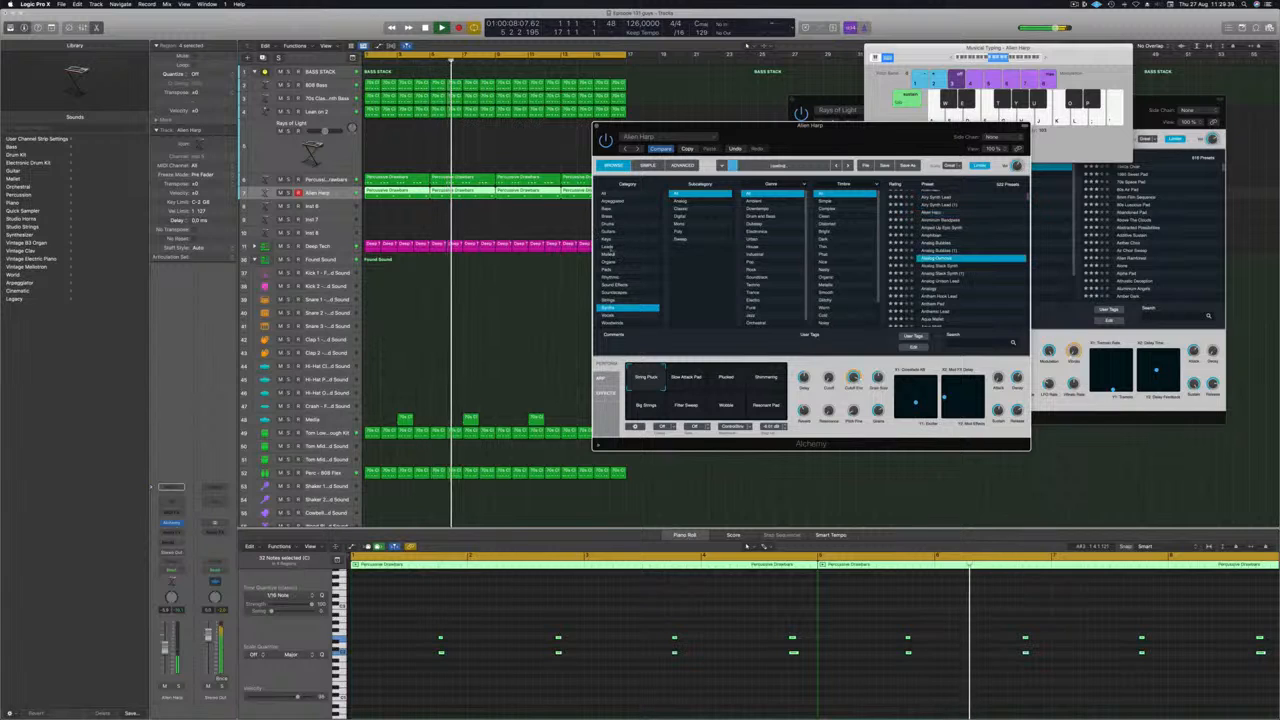
Step: Filter the Alchemy presets to Pads with the Fast Attack subcategory and load Epic Synth String Ensemble
click(607, 269)
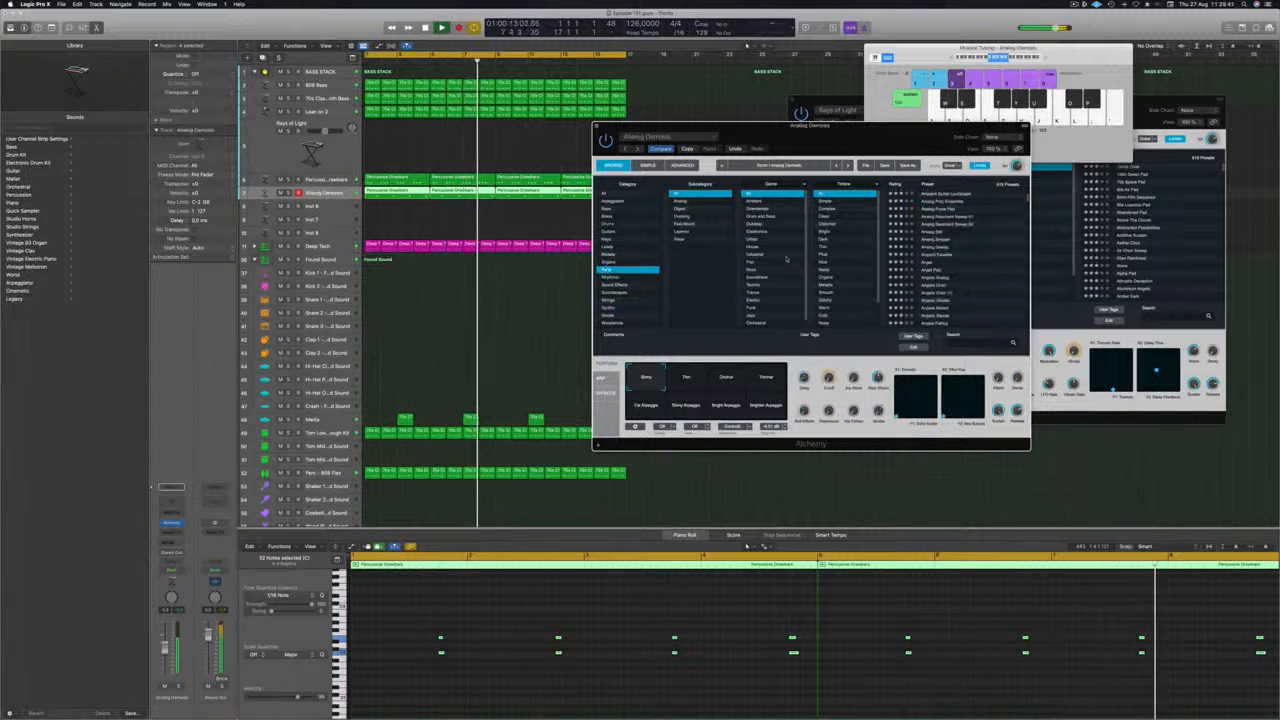
scroll(844, 271, down, 2)
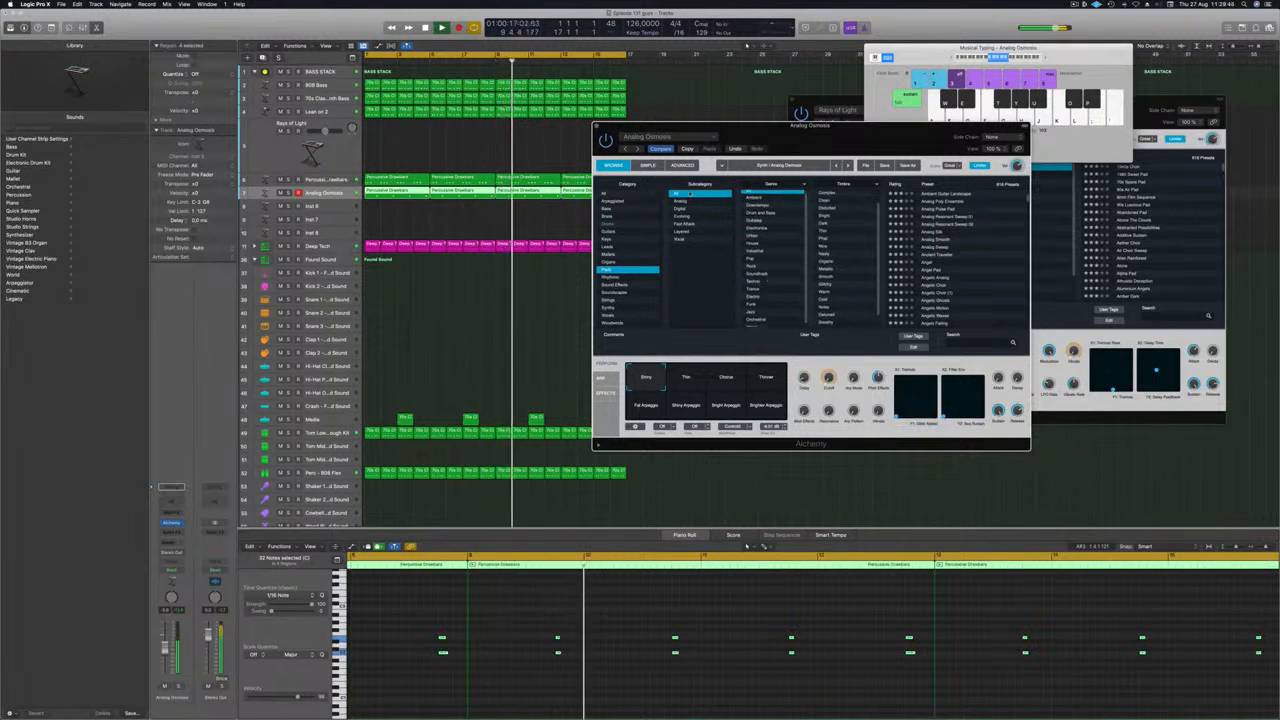
click(700, 223)
click(940, 194)
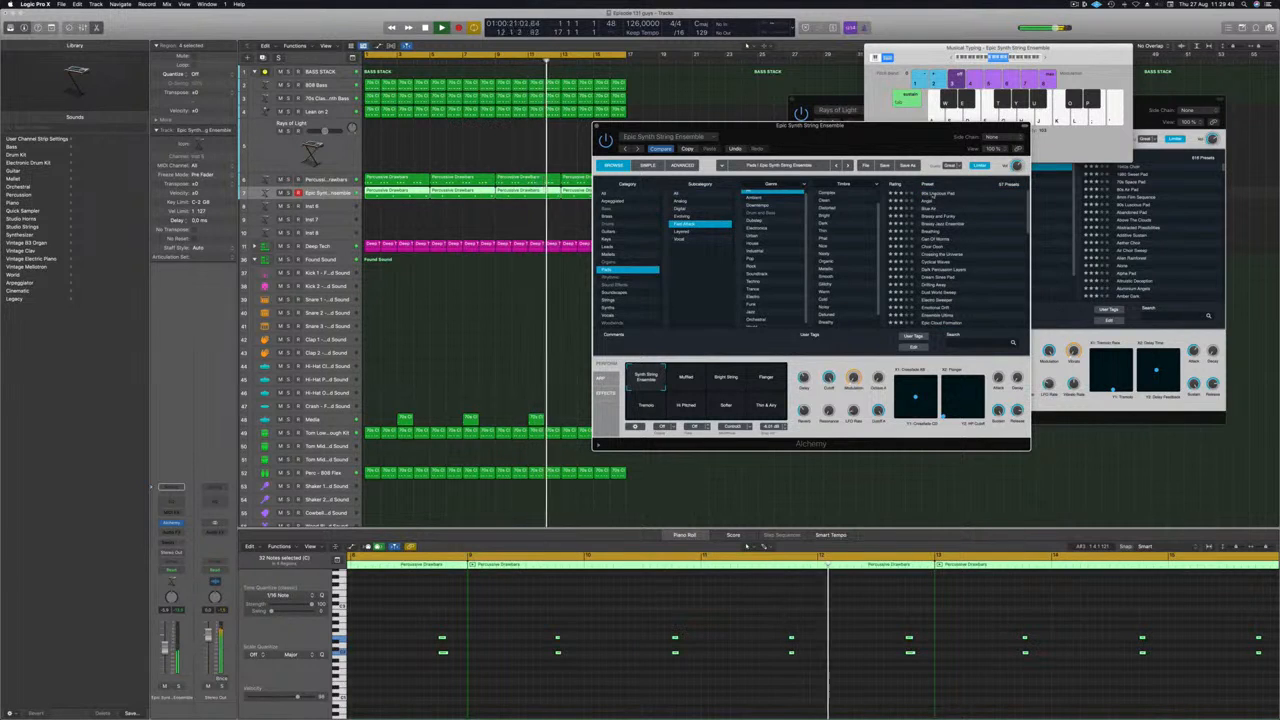
Step: Switch Epic Synth String Ensemble to the Muffled snapshot and raise its track volume slightly
drag(859, 142, 885, 108)
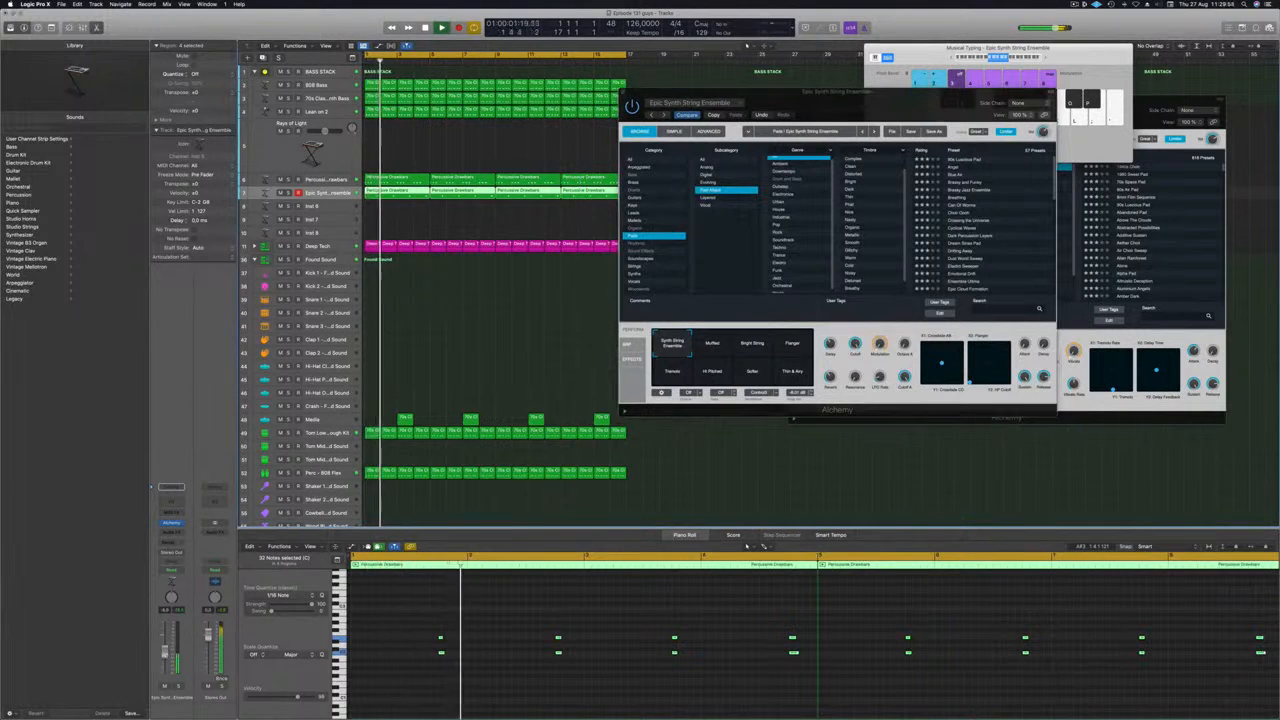
click(711, 345)
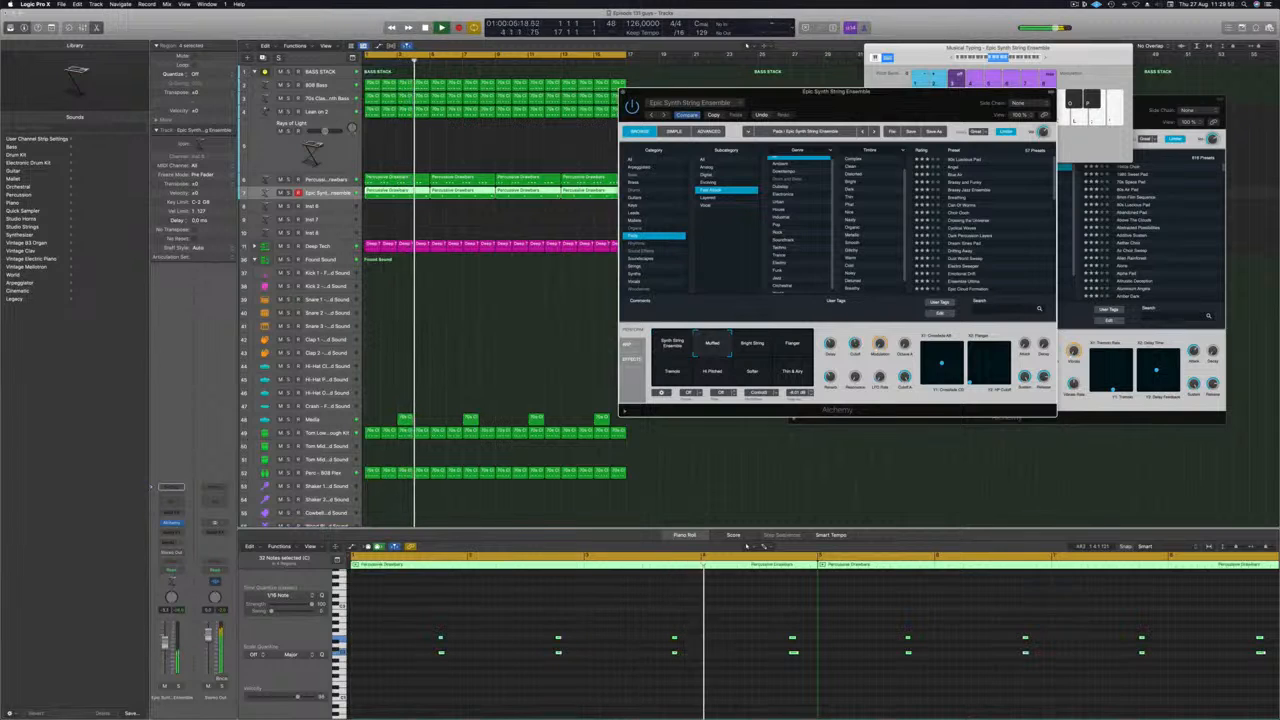
drag(165, 649, 165, 640)
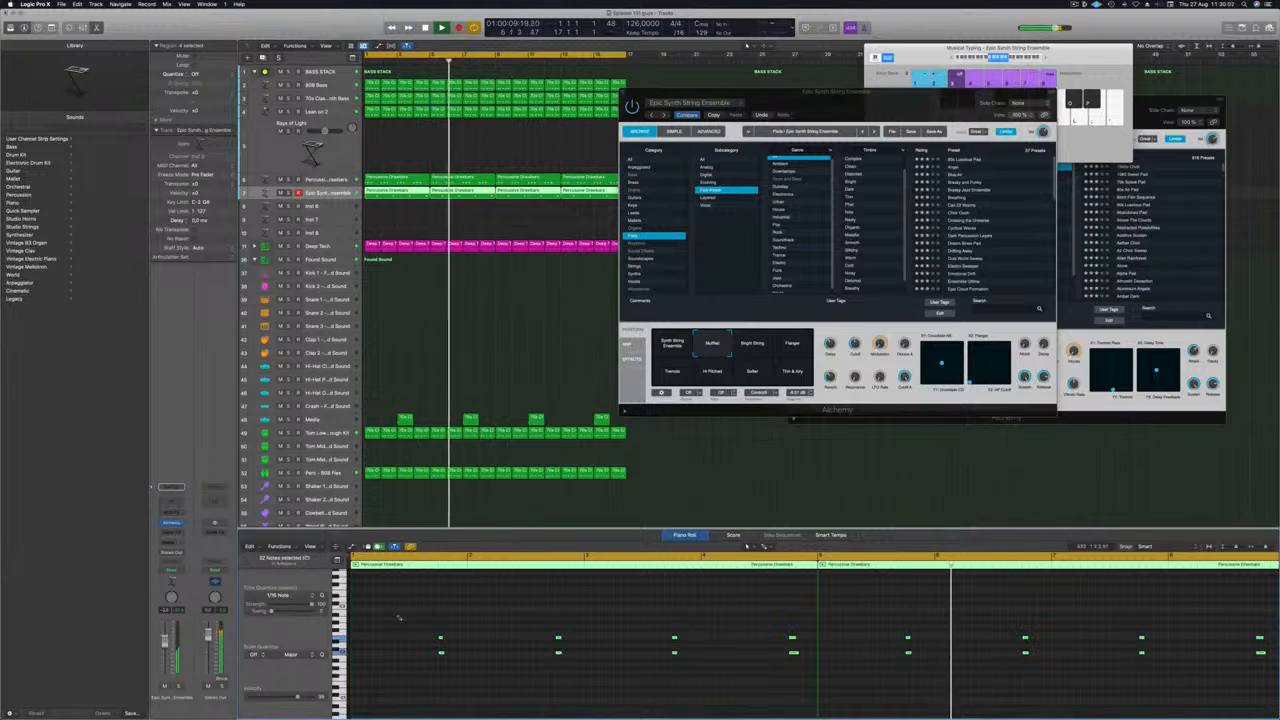
Step: Transpose all notes in the selected Epic Synth String Ensemble regions up one octave during playback
scroll(396, 617, up, 2)
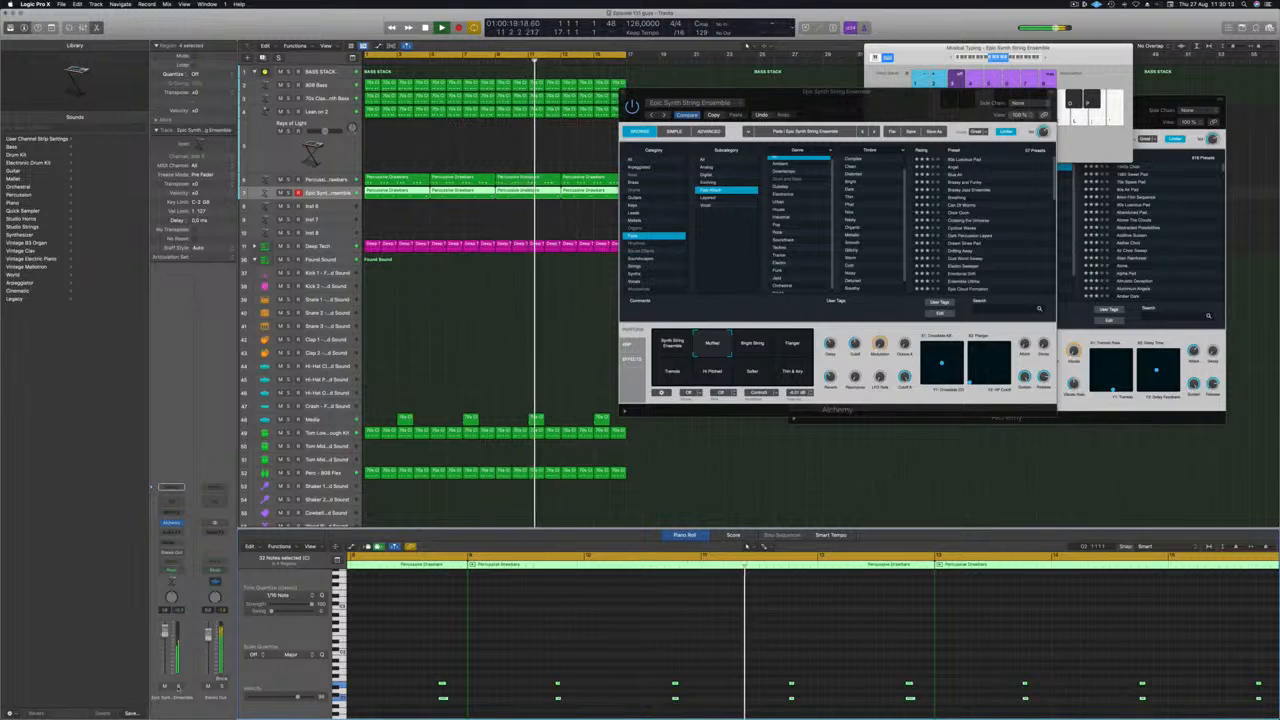
key(ctrl+s)
key(ctrl+s)
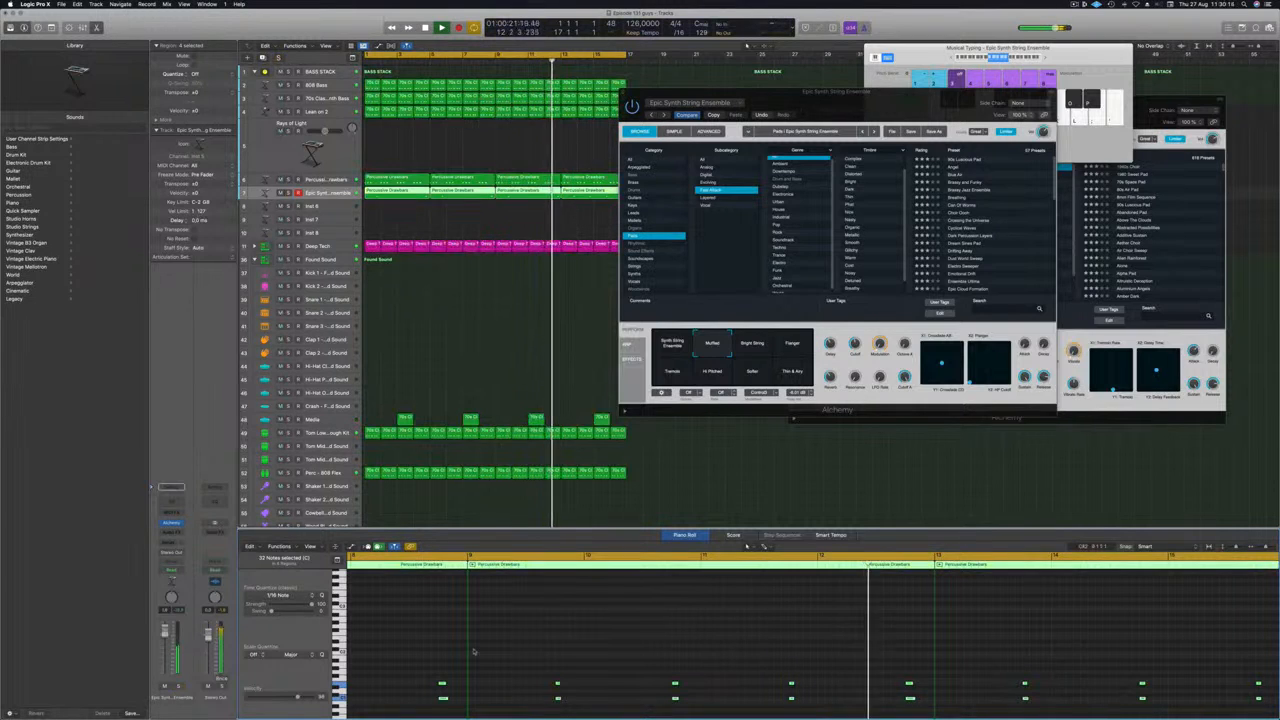
key(alt+shift+Up)
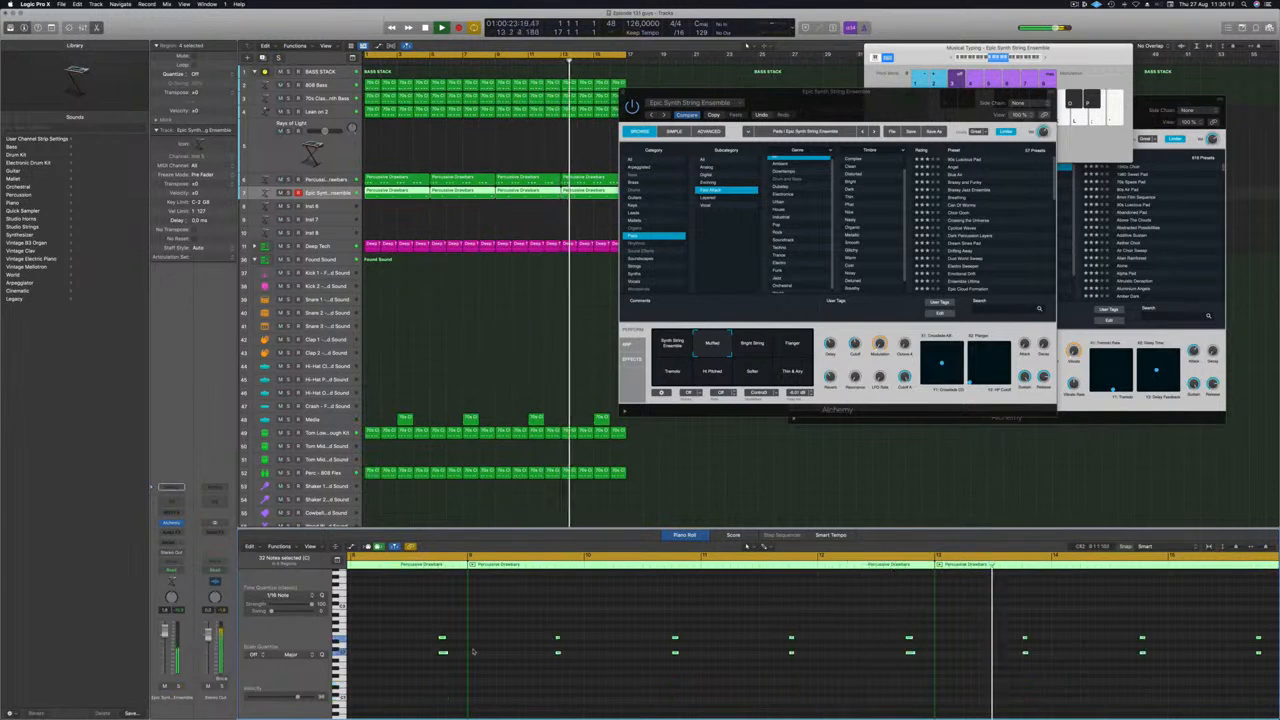
Step: Audition the Bright String, Thin & Airy and Softer snapshots of Epic Synth String Ensemble and return to Muffled
click(729, 351)
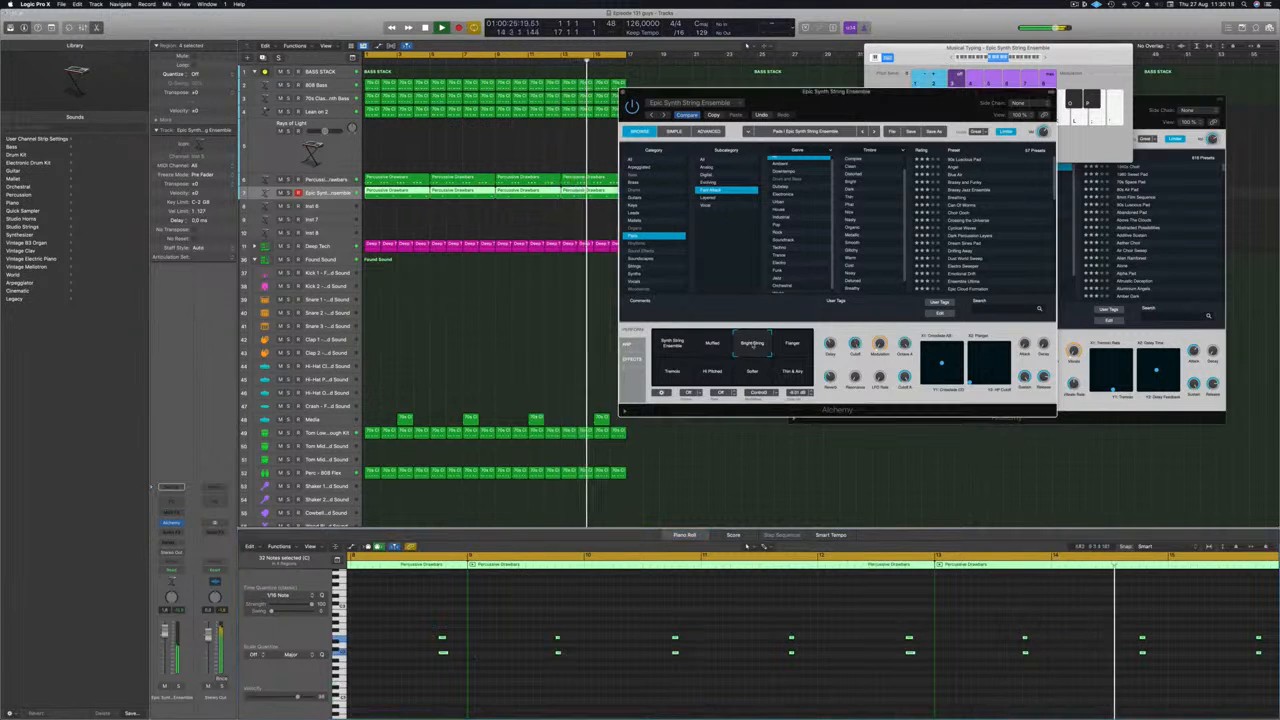
click(792, 371)
click(750, 372)
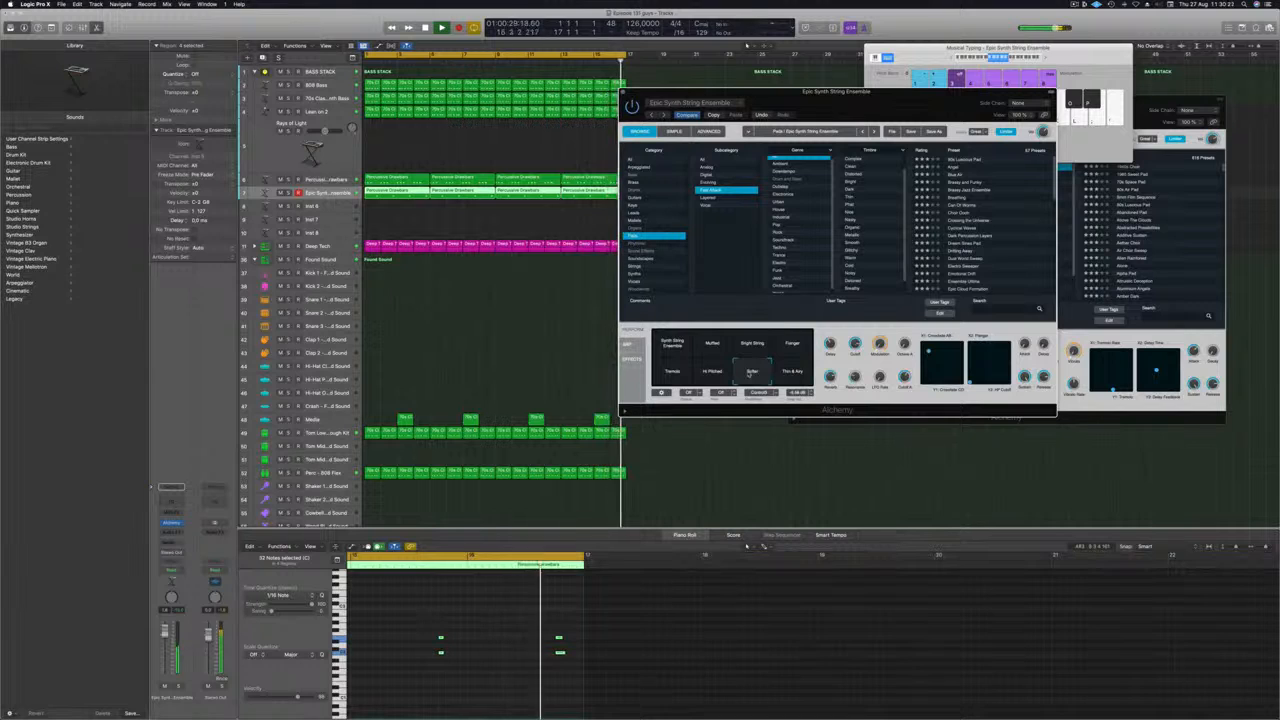
click(711, 347)
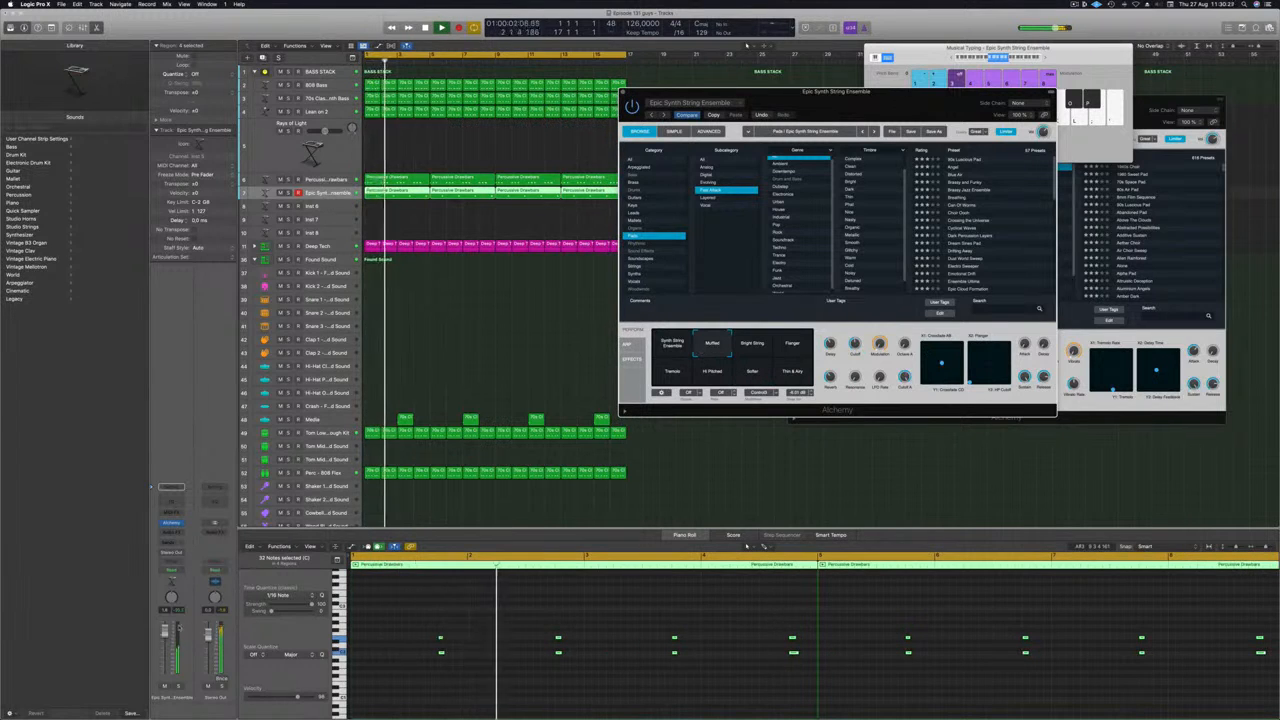
Step: Insert a Channel EQ on the Epic Synth String Ensemble track, cut its low end with the high-pass band, and close the plug-in windows
click(170, 503)
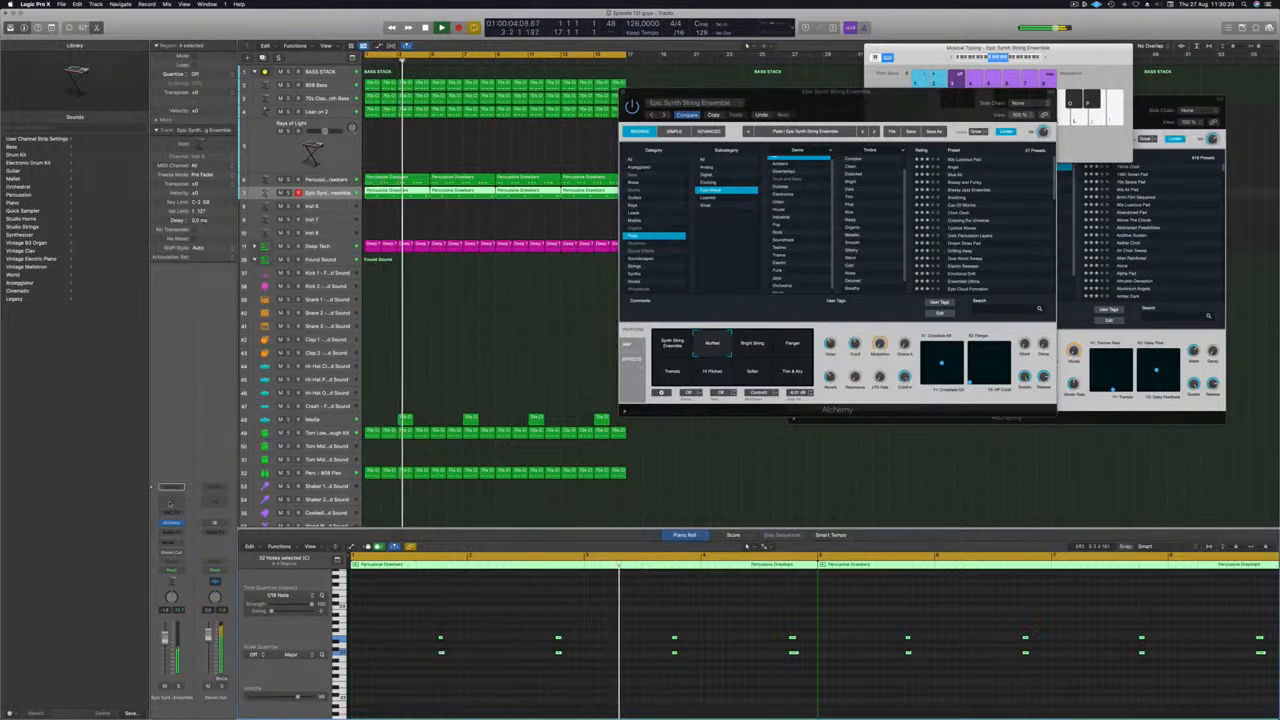
click(171, 497)
click(449, 147)
drag(435, 279, 649, 240)
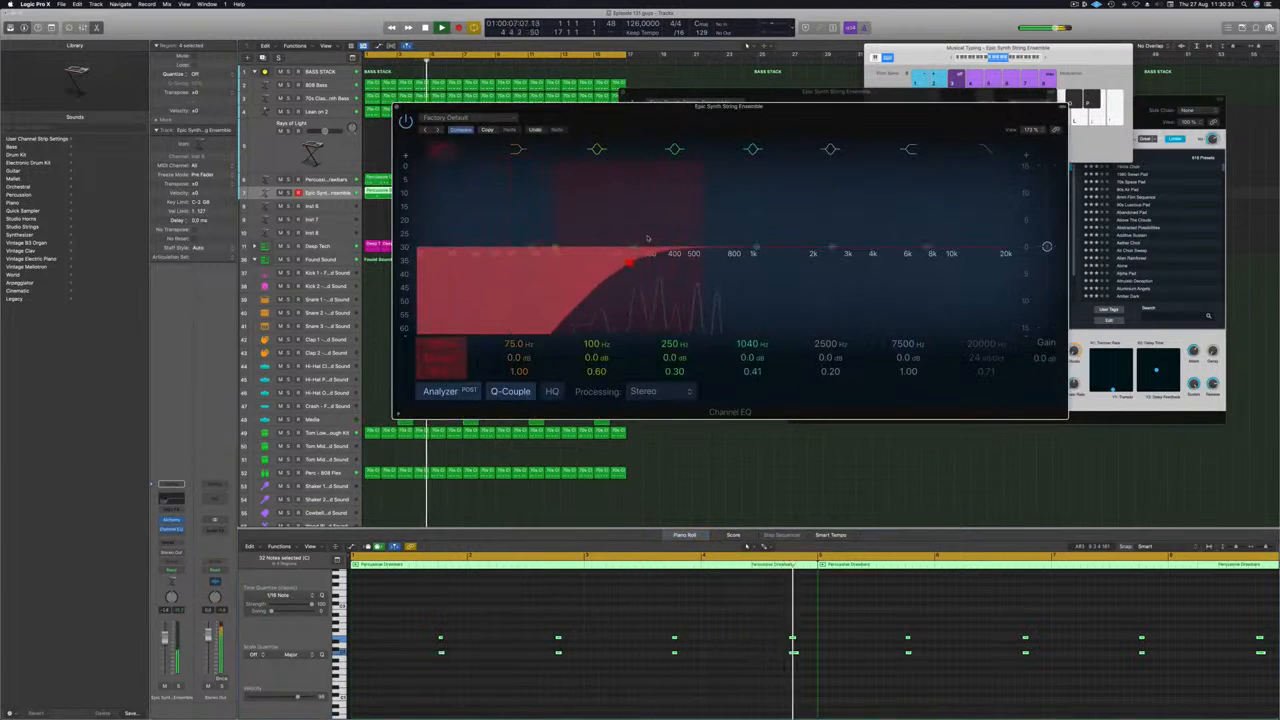
click(397, 107)
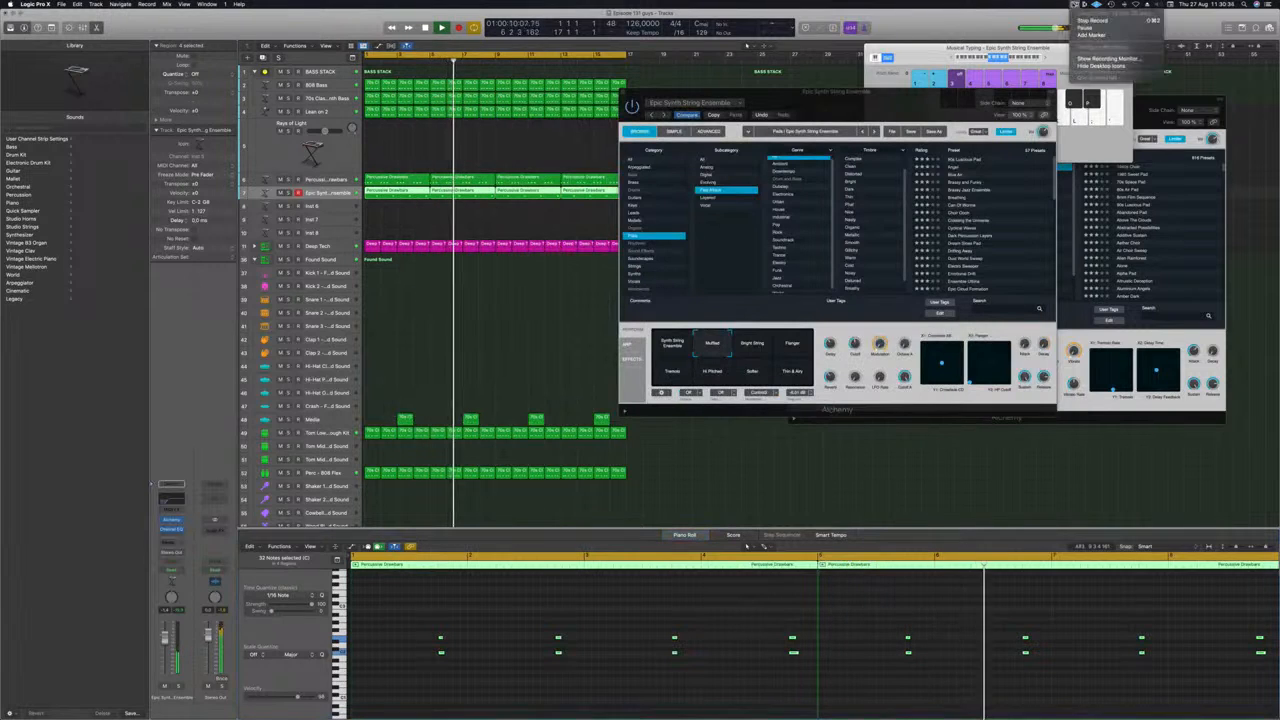
drag(843, 111, 784, 118)
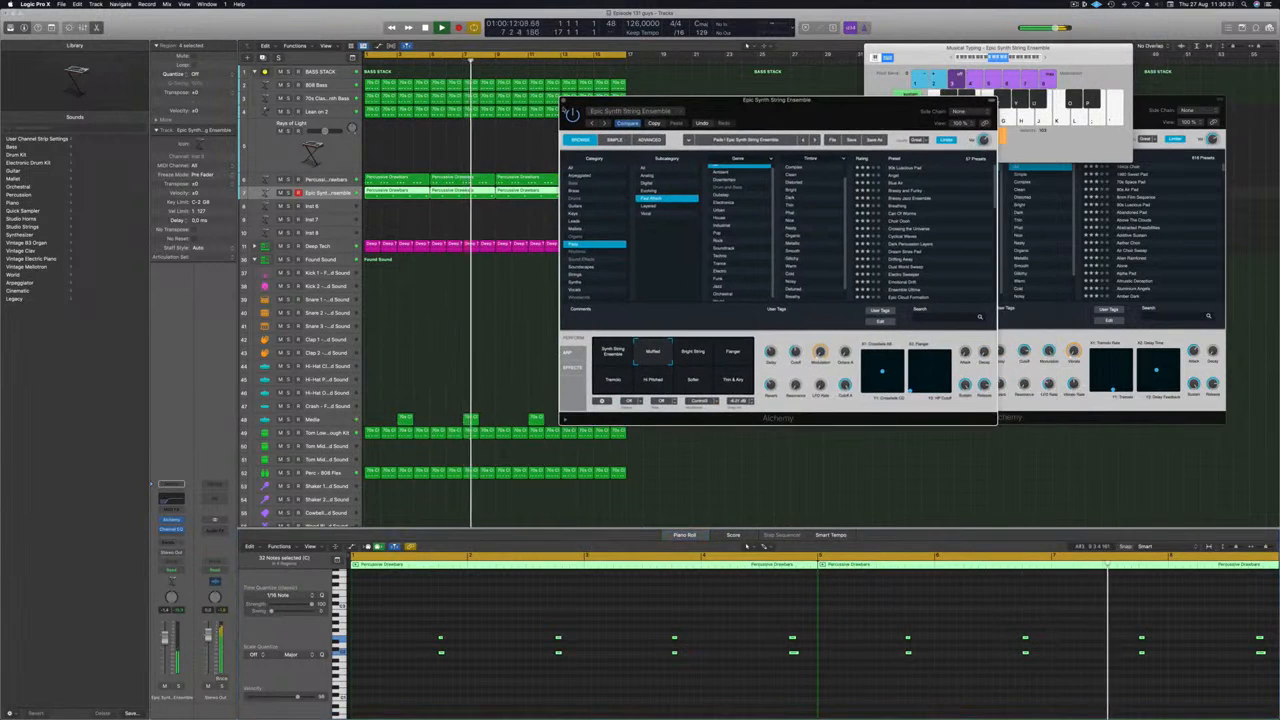
click(563, 101)
Step: Restart playback from the beginning and delete the second and fourth regions on the Media track
click(446, 373)
key(Return)
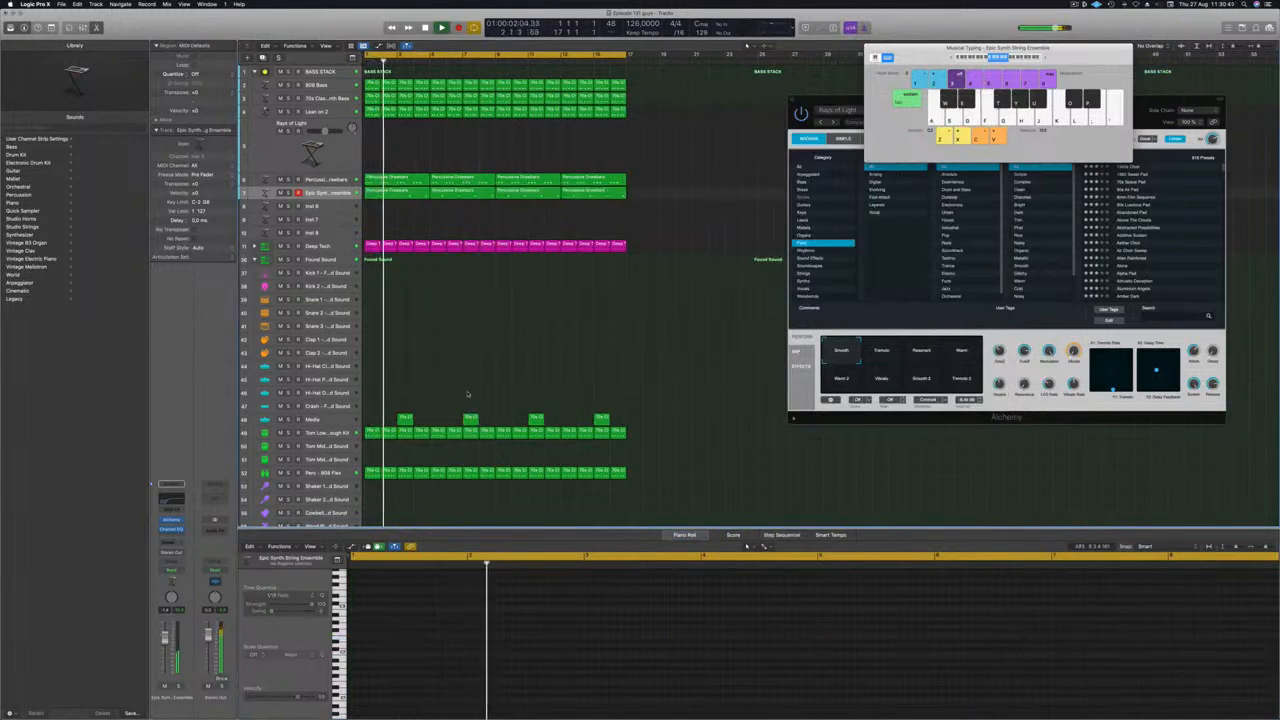
drag(476, 416, 479, 420)
key(Delete)
drag(584, 390, 630, 426)
key(Delete)
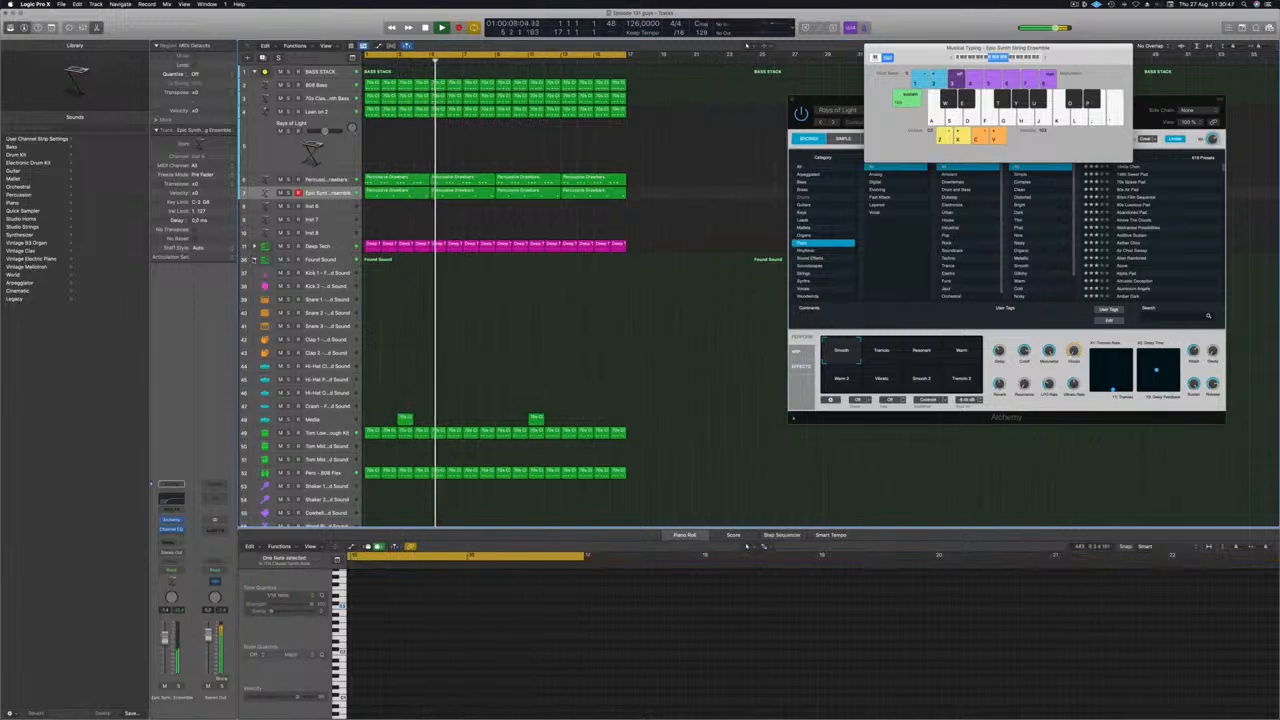
Step: Collapse the Found Sound track stack and enlarge the track heights in the arrangement
click(254, 260)
key(super+Down)
key(super+Down)
key(super+Down)
key(super+Down)
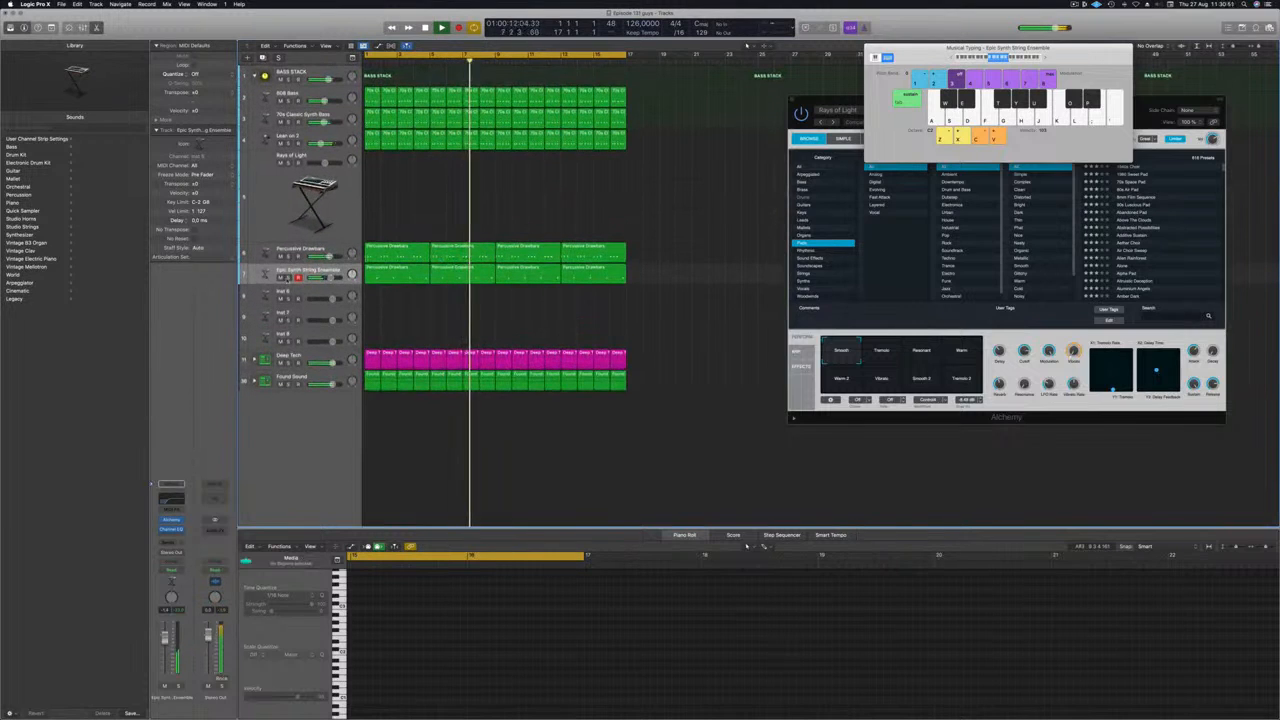
Step: Select the Epic Synth String Ensemble track's regions and check its Alchemy instrument during playback
key(s)
click(288, 278)
click(268, 275)
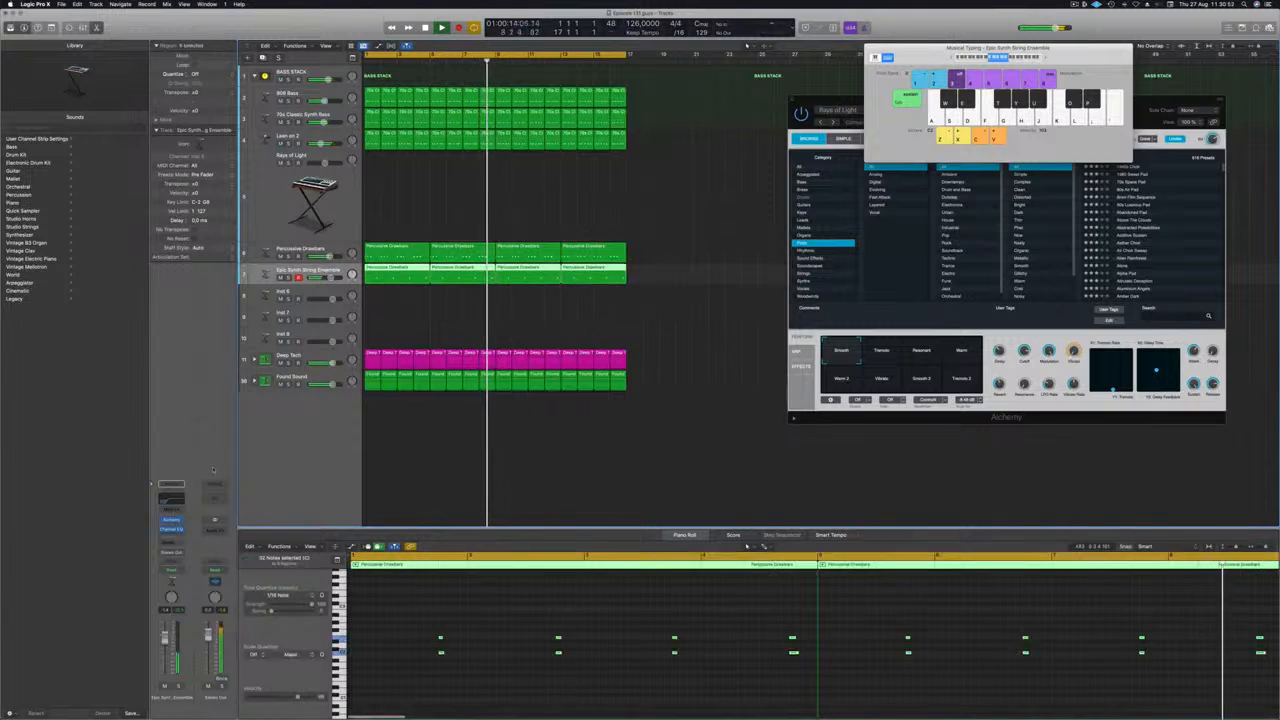
click(169, 521)
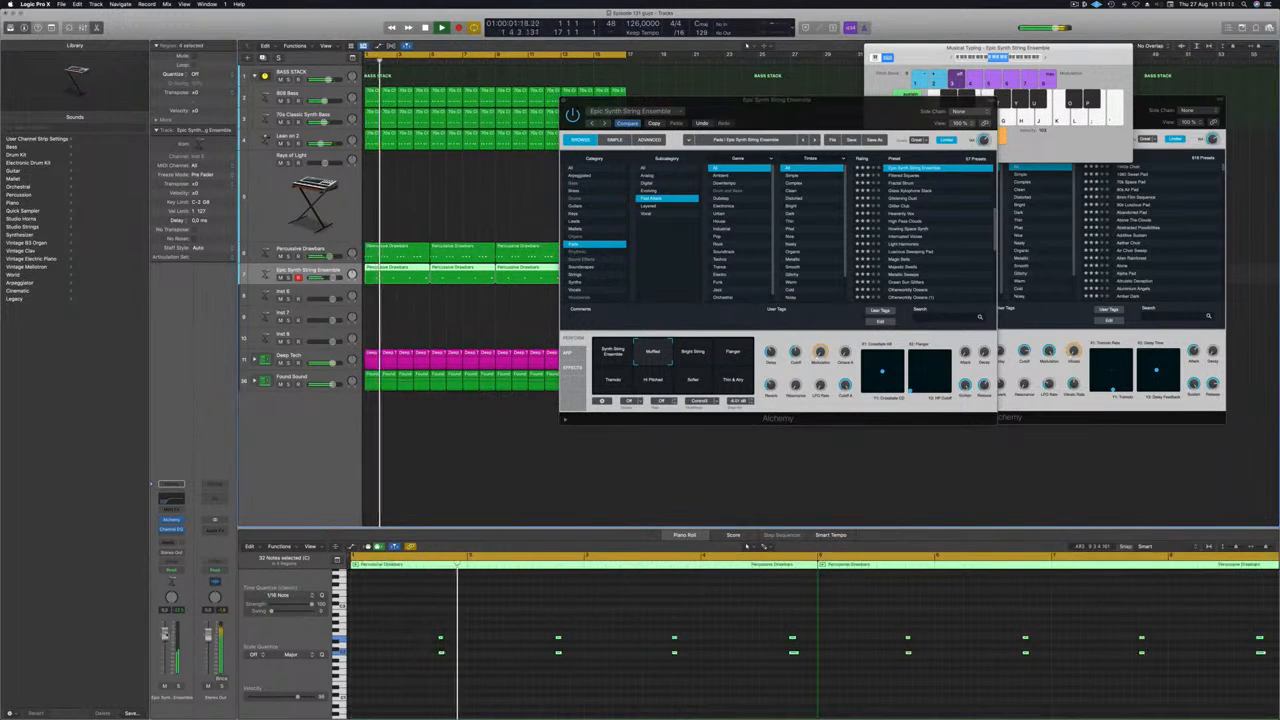
click(563, 100)
Step: Insert a Channel EQ on the Percussive Drawbars track and cut its low end with the high-pass band
scroll(471, 206, left, 3)
scroll(453, 200, down, 3)
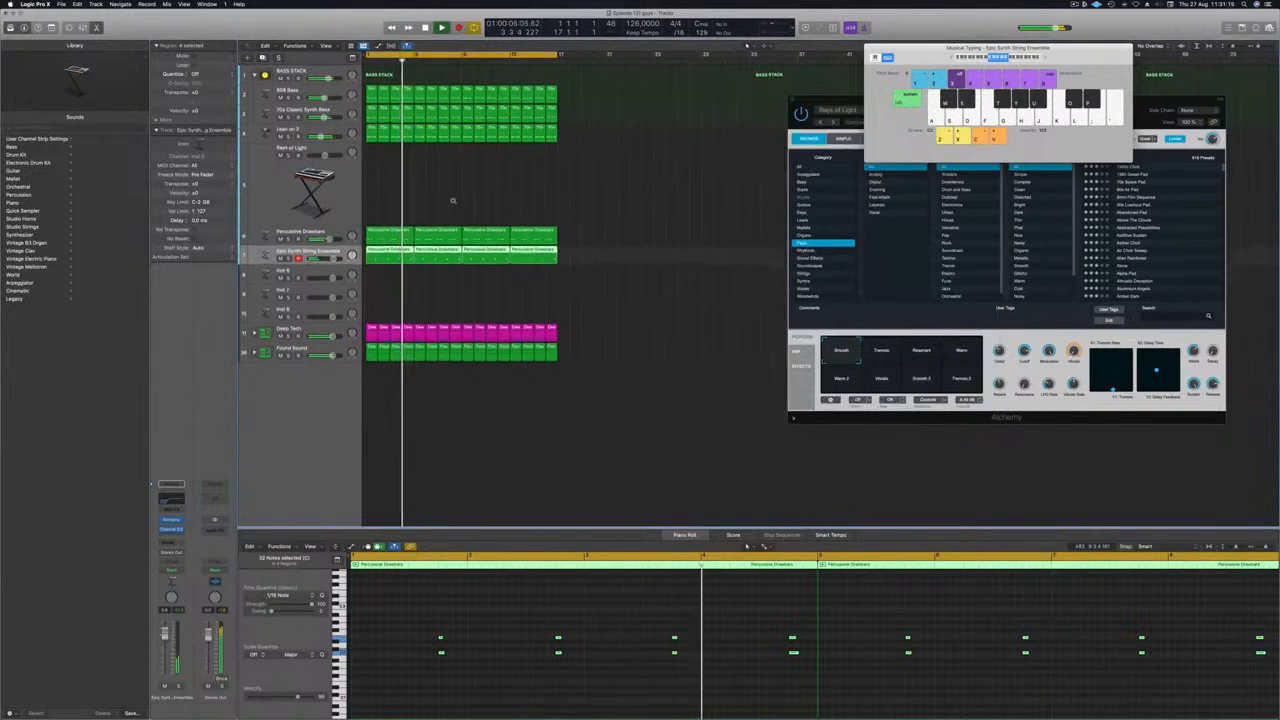
scroll(453, 200, down, 5)
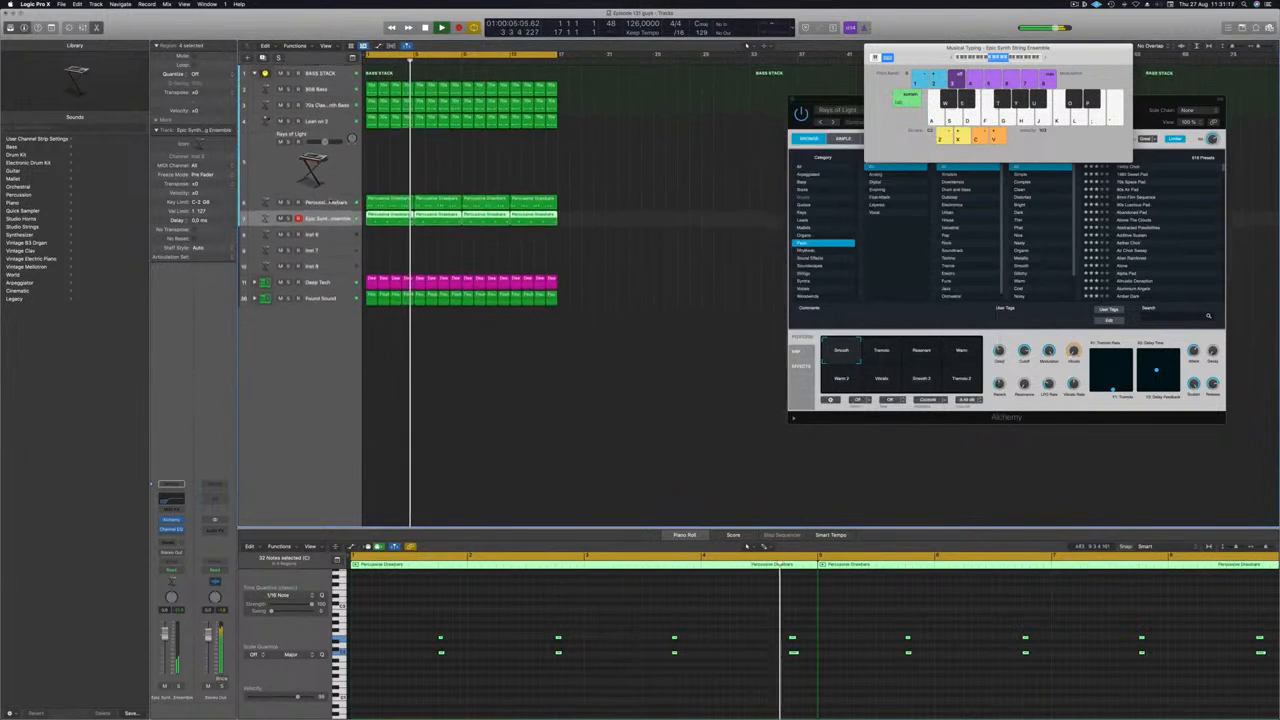
click(324, 200)
key(Return)
click(171, 498)
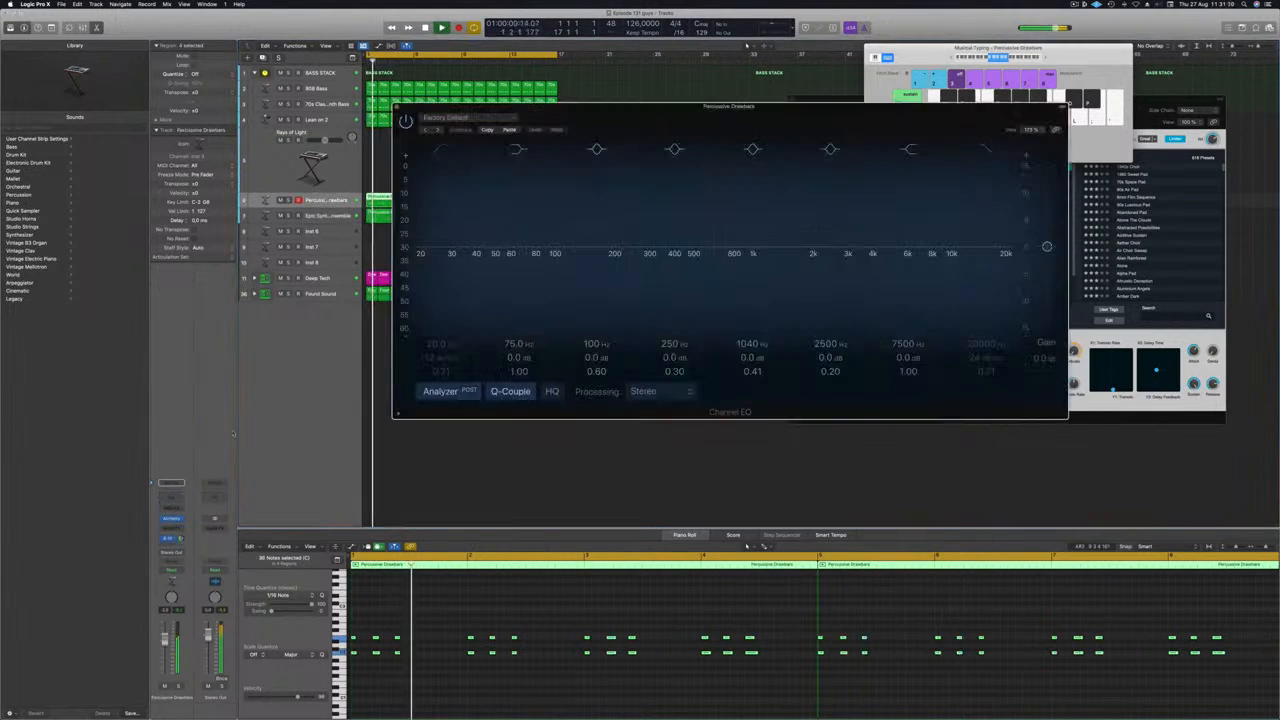
click(441, 149)
drag(449, 239, 655, 236)
click(396, 107)
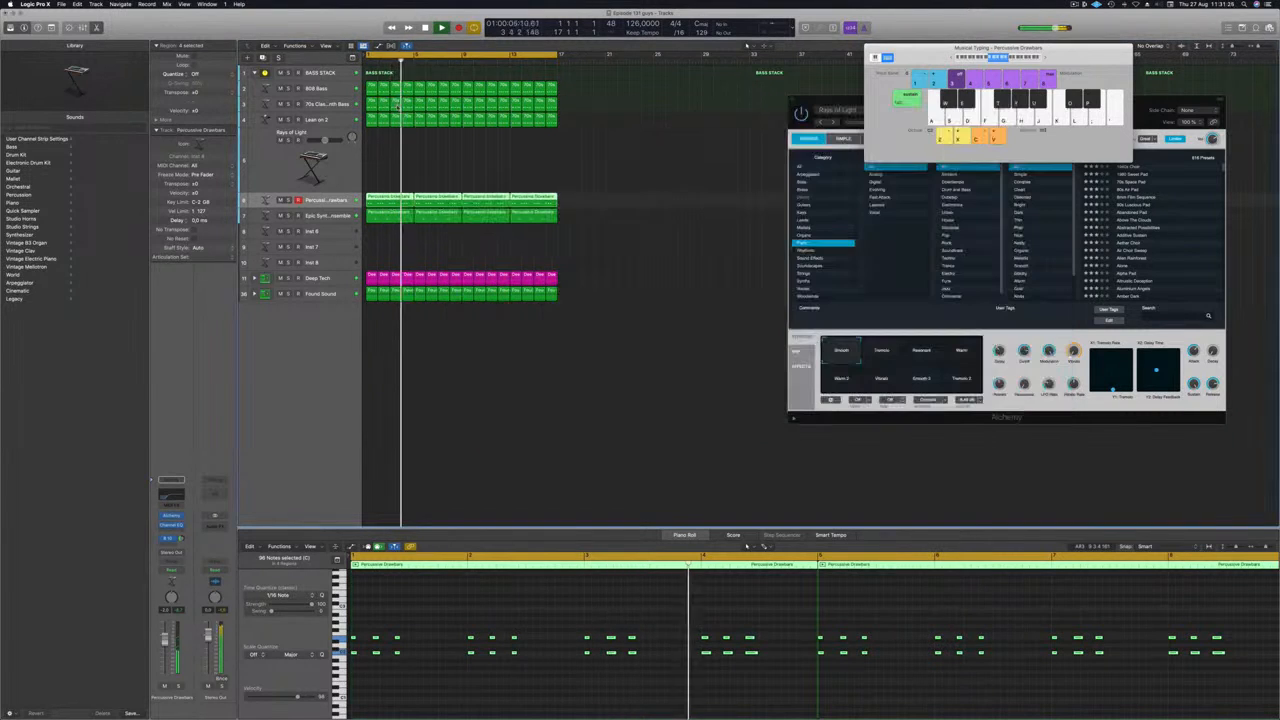
click(481, 176)
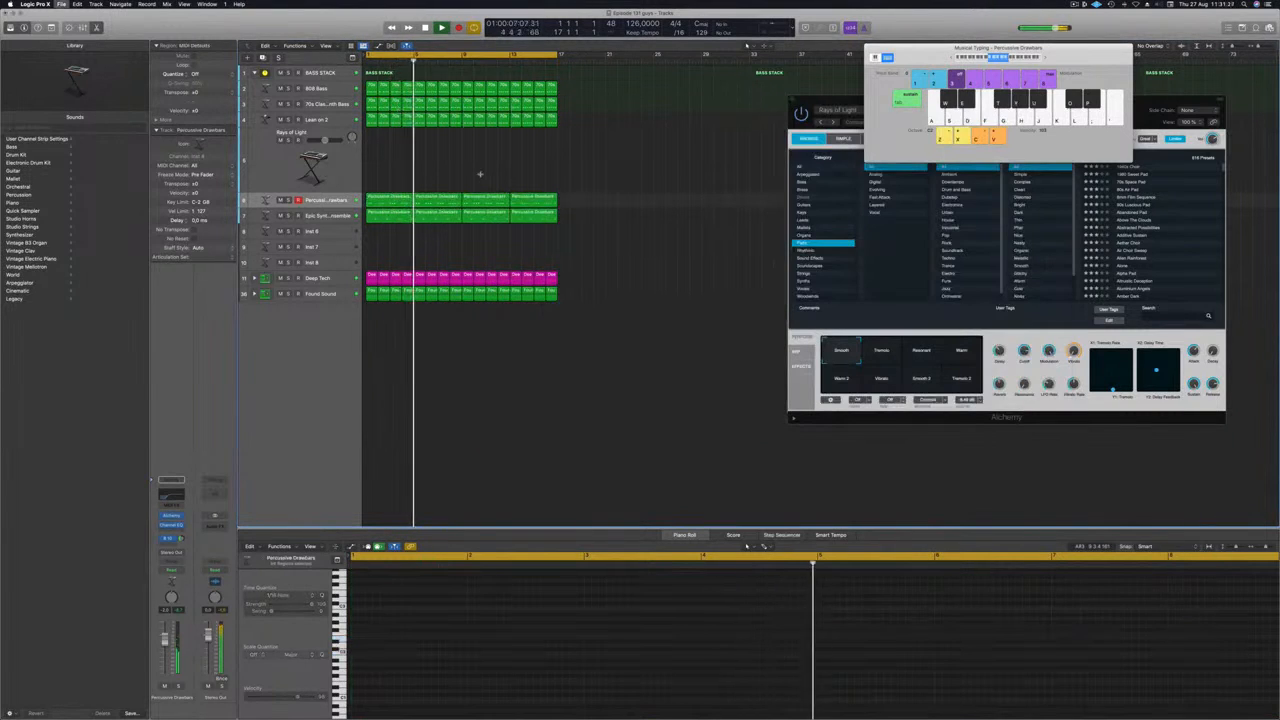
Step: Select the Rays of Light track, filter its Alchemy presets to Leads and load 80s Synth Pop Lead
scroll(481, 178, up, 5)
scroll(450, 181, up, 2)
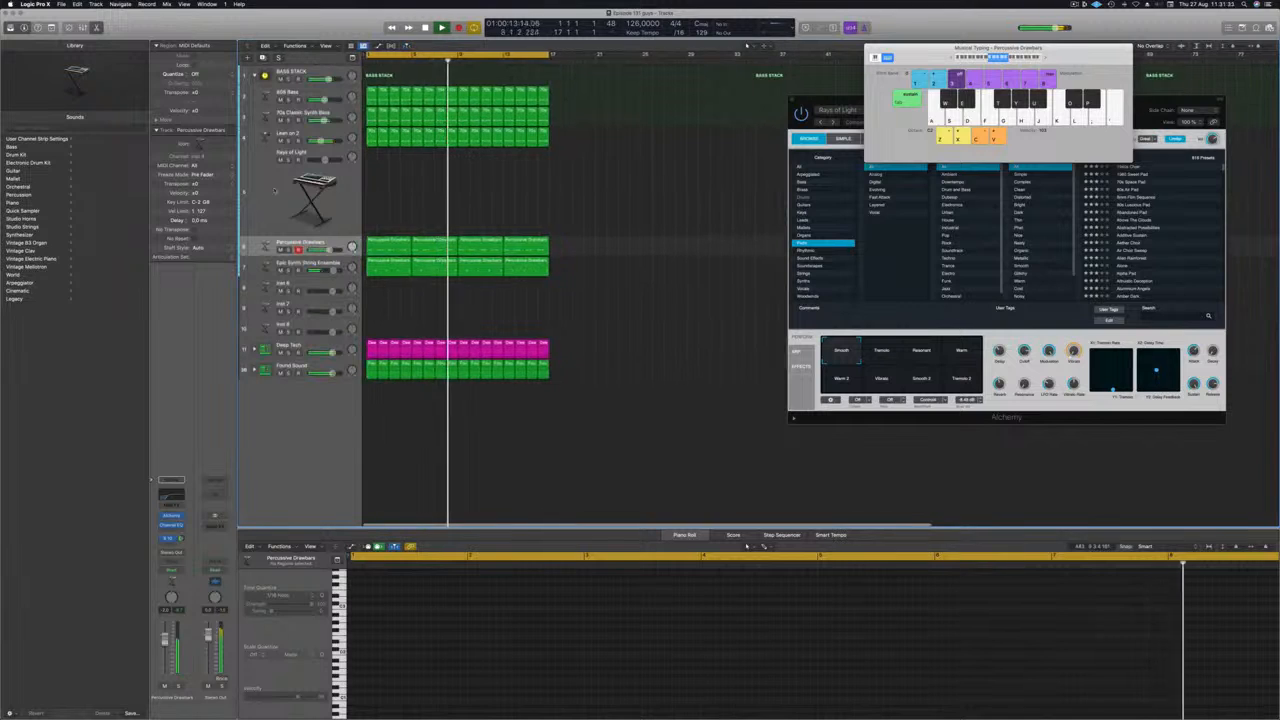
click(286, 185)
drag(828, 103, 687, 178)
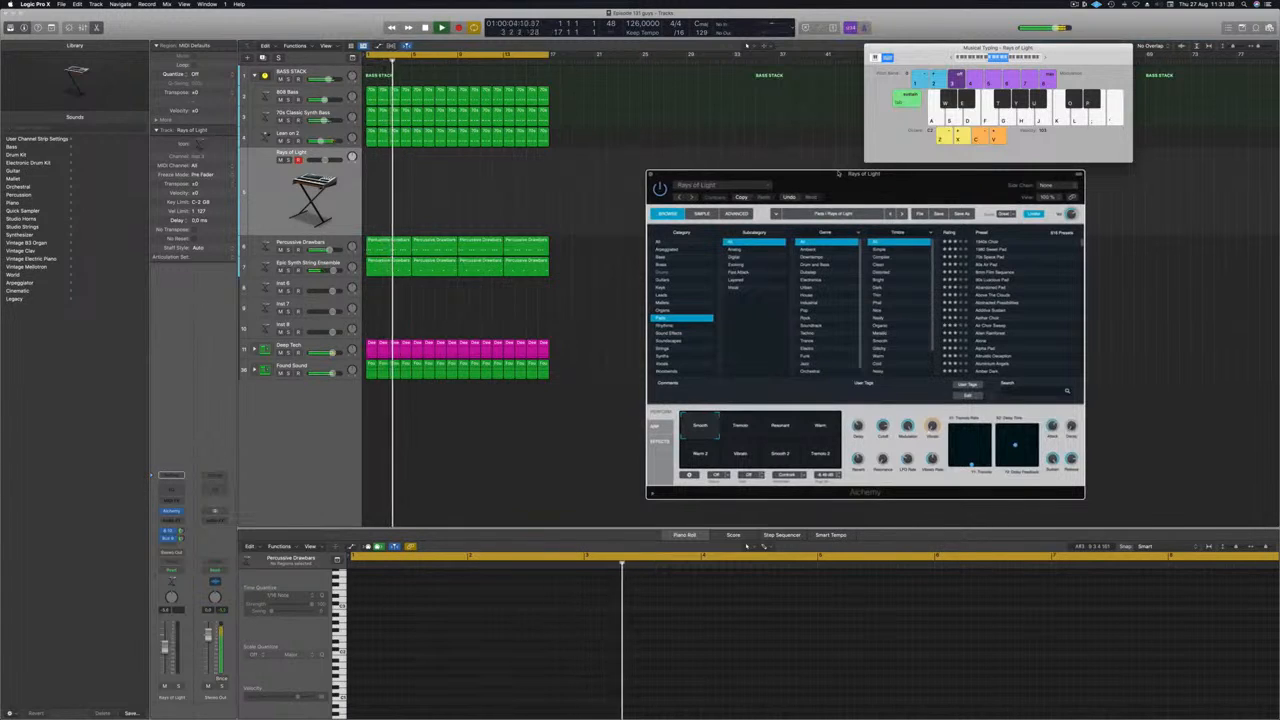
drag(838, 173, 781, 178)
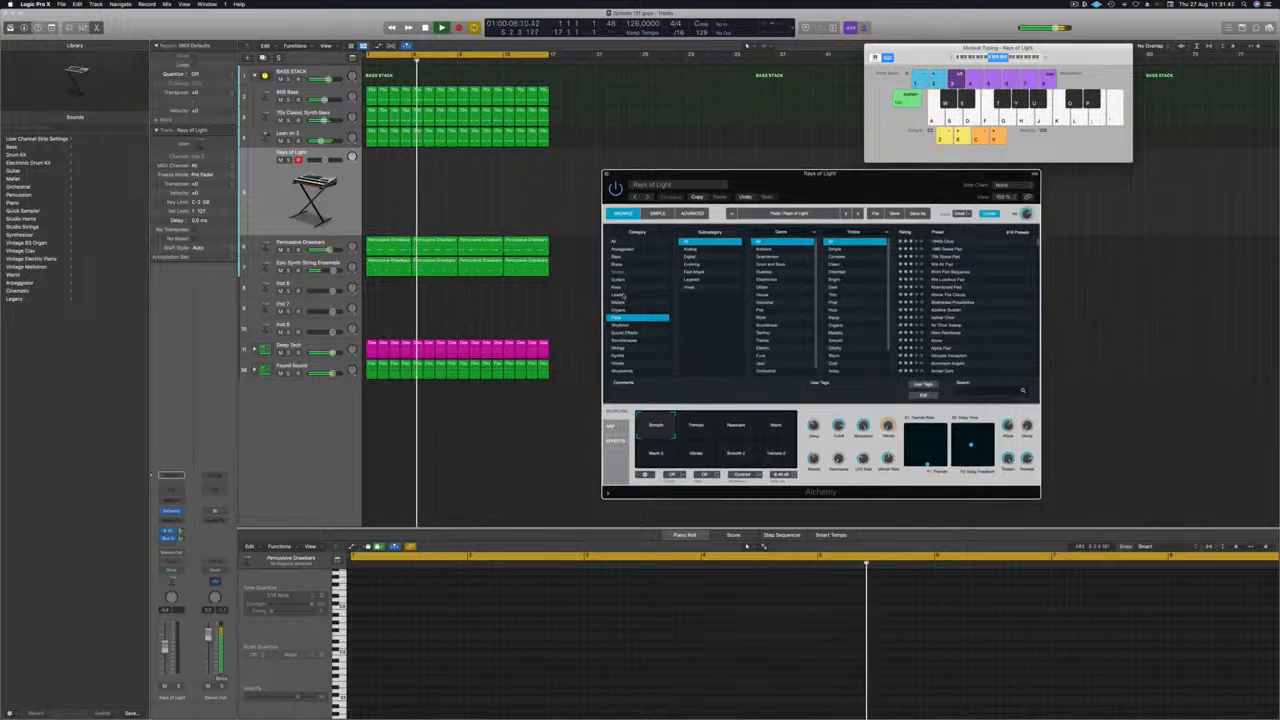
click(621, 296)
click(952, 280)
click(576, 290)
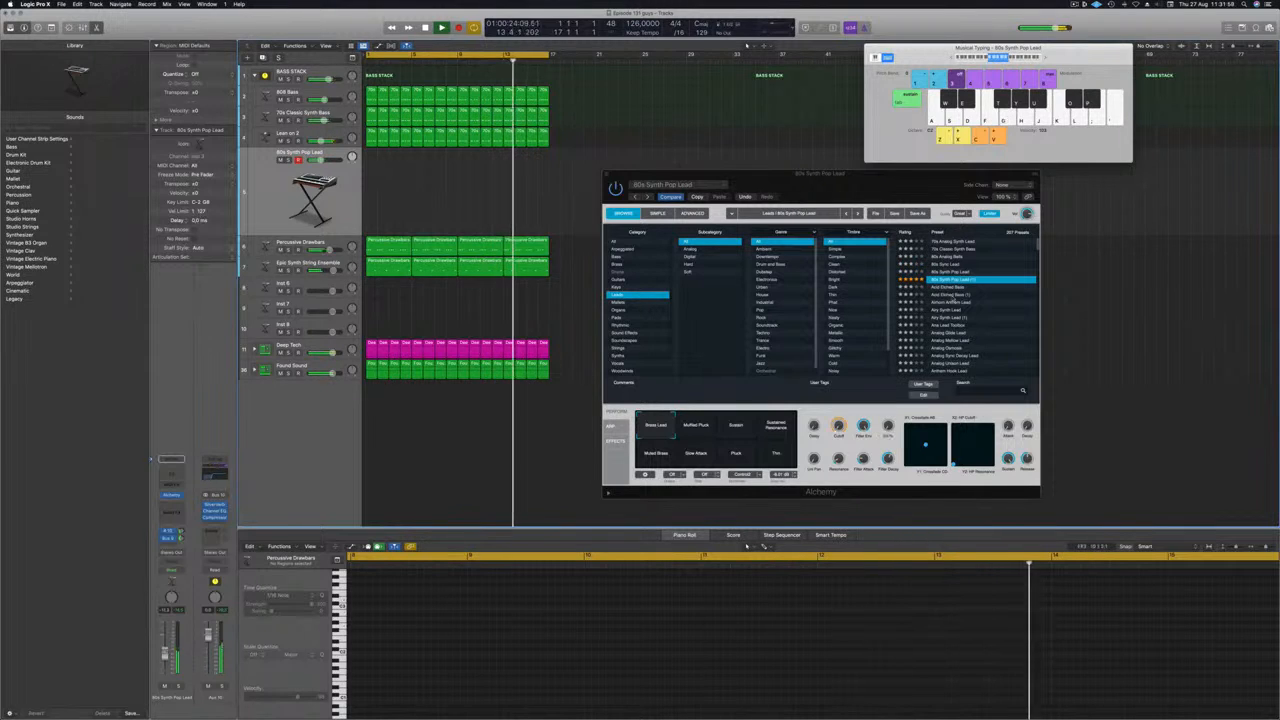
Step: Rearrange the Alchemy and Musical Typing windows and audition Acid Etched Bass, Airy Synth Lead and Analog Sync Decay Lead
drag(898, 194, 916, 190)
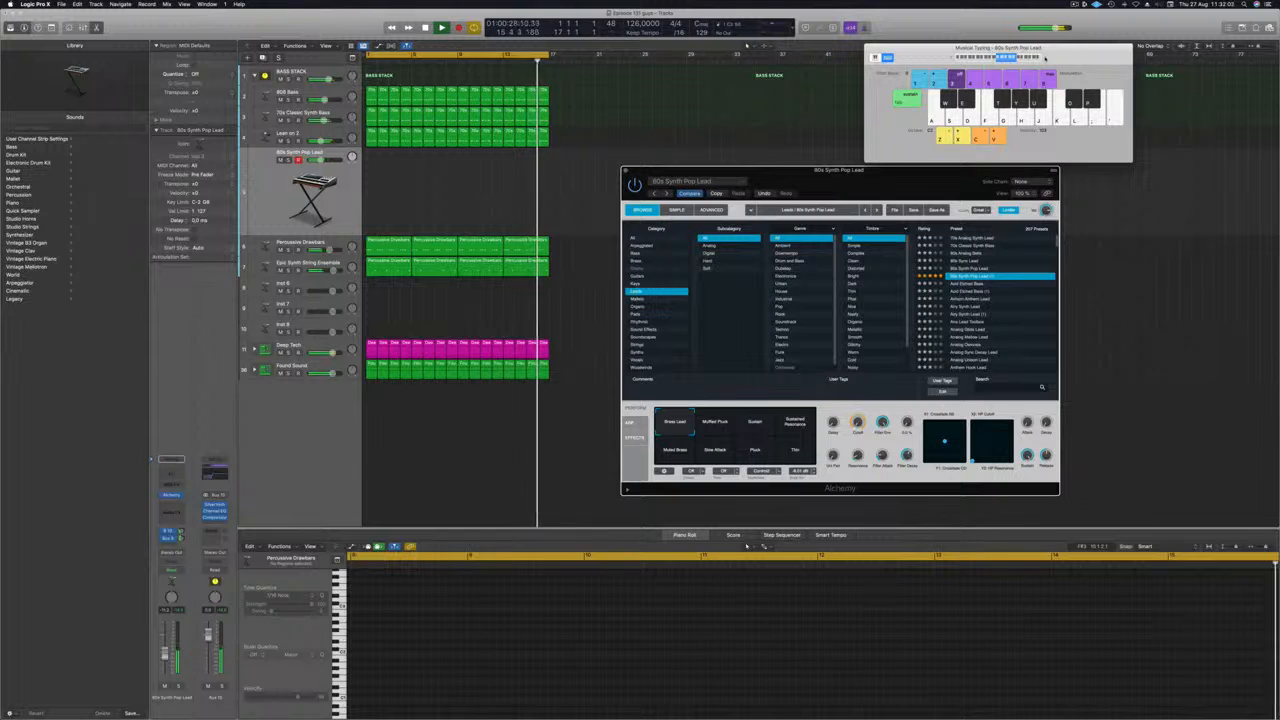
drag(1065, 57, 1086, 61)
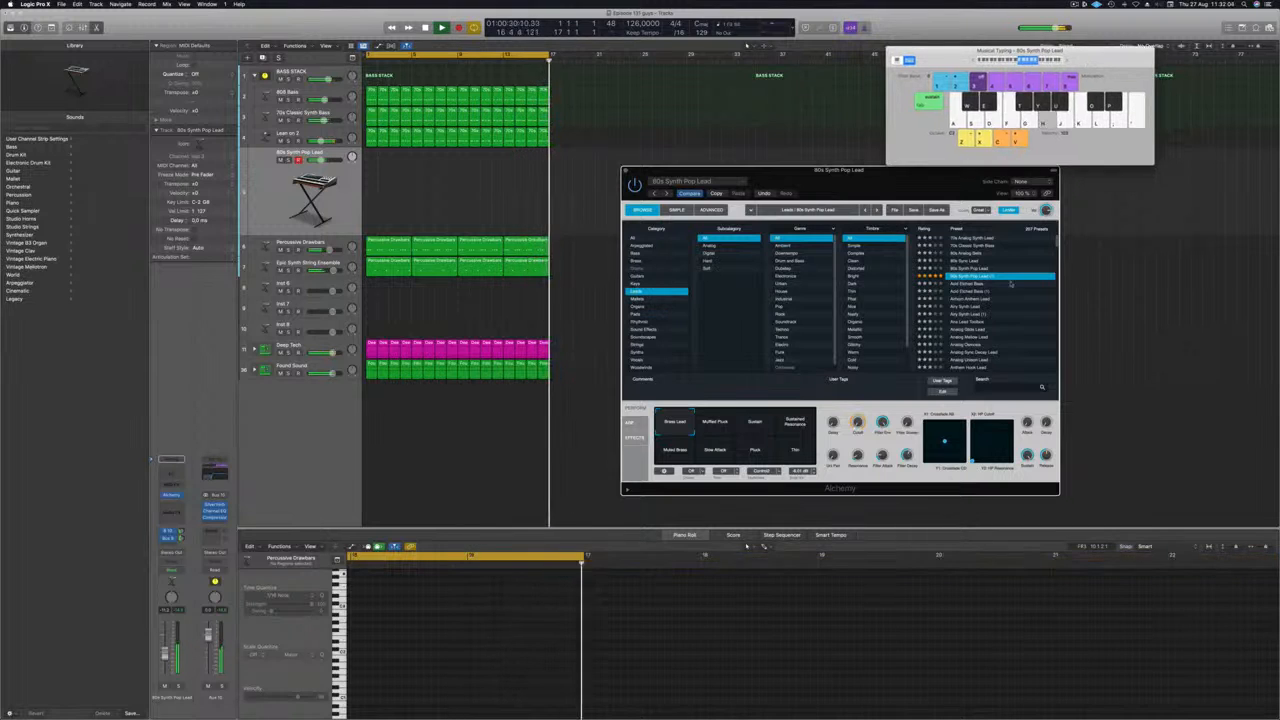
drag(840, 170, 852, 100)
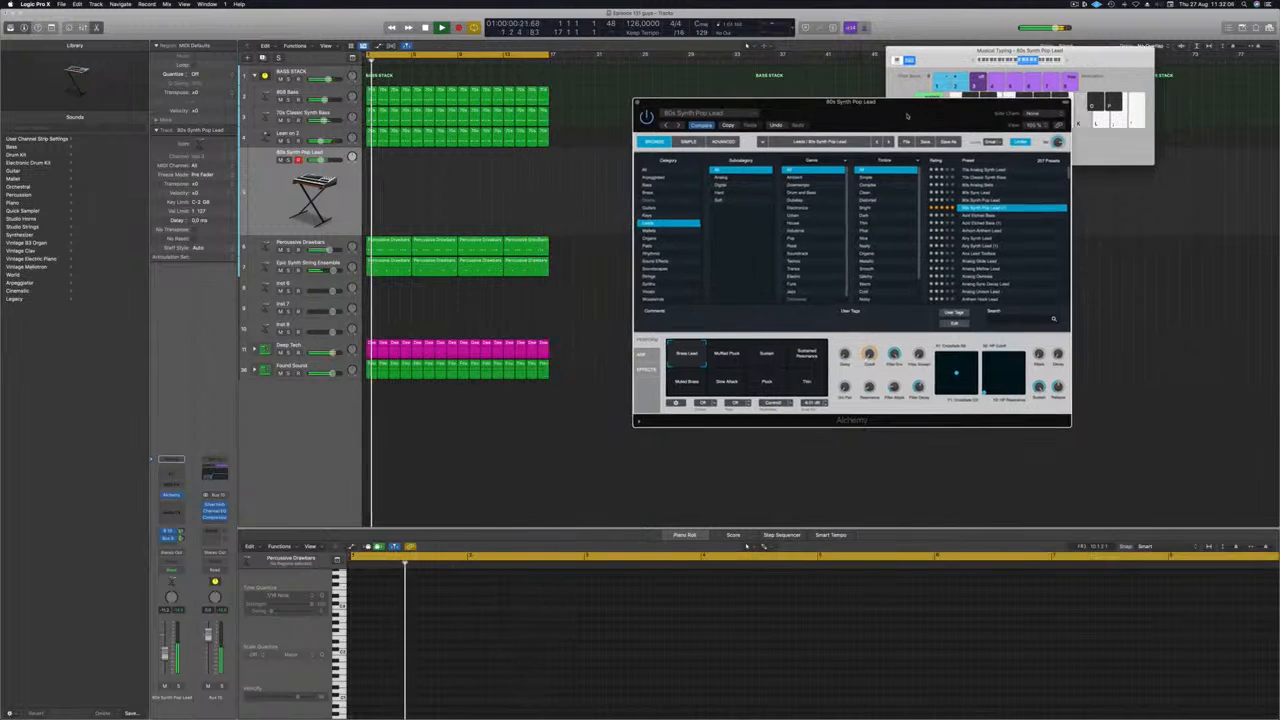
click(972, 216)
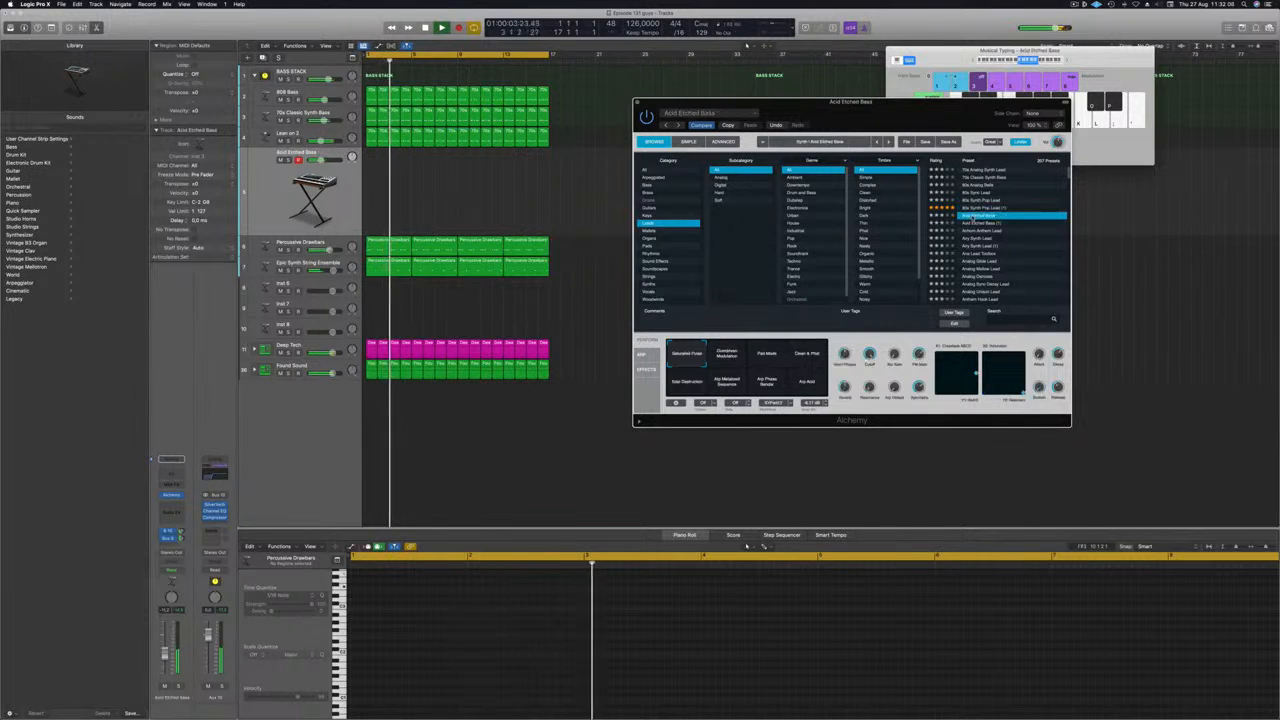
click(973, 239)
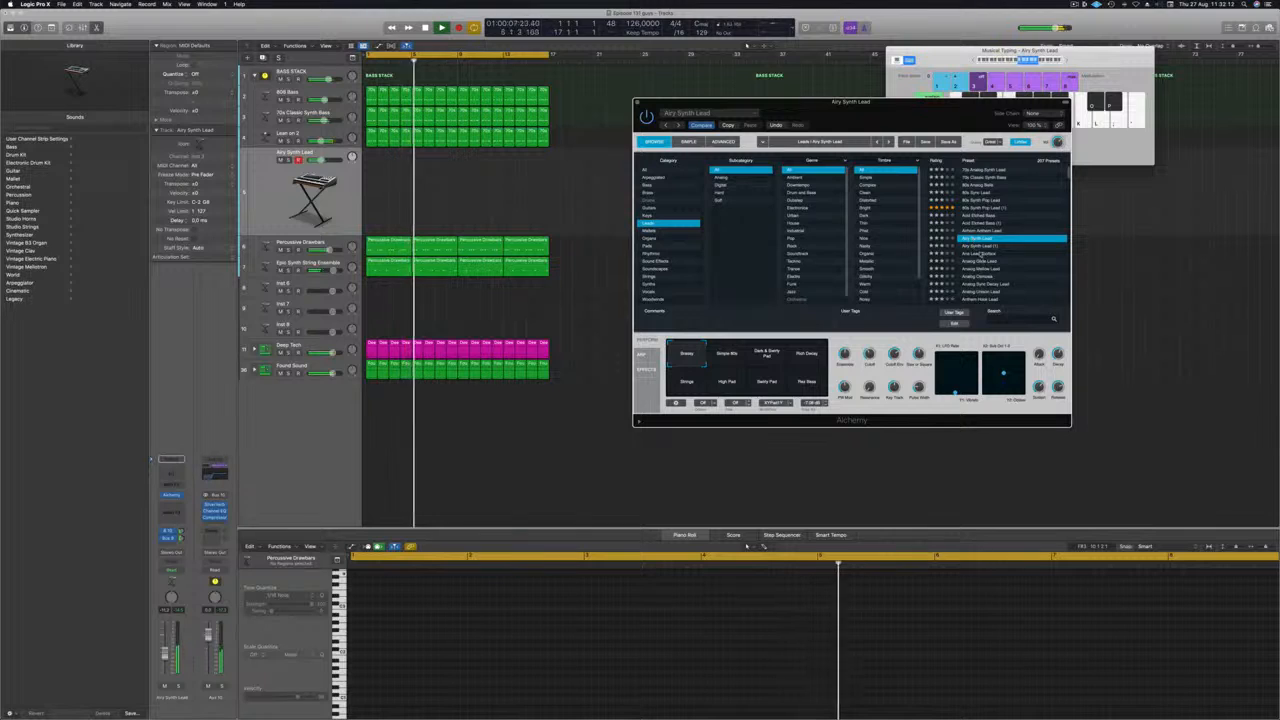
scroll(982, 254, down, 2)
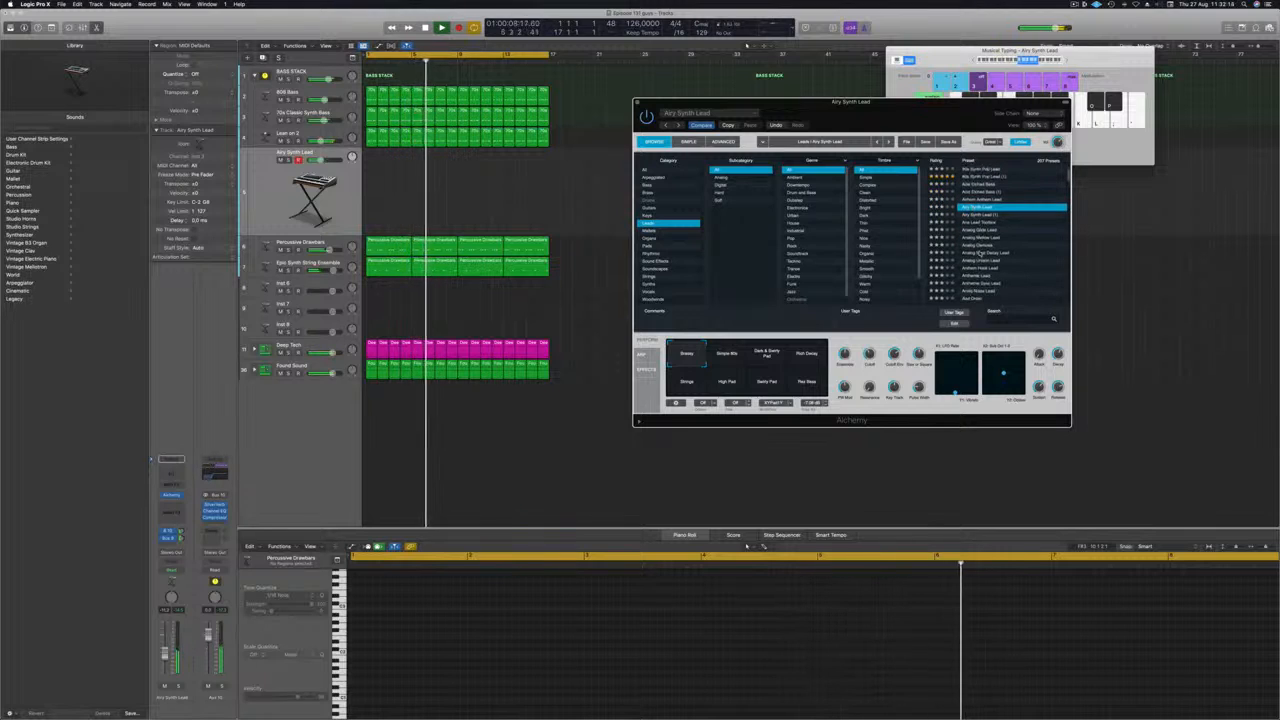
click(982, 253)
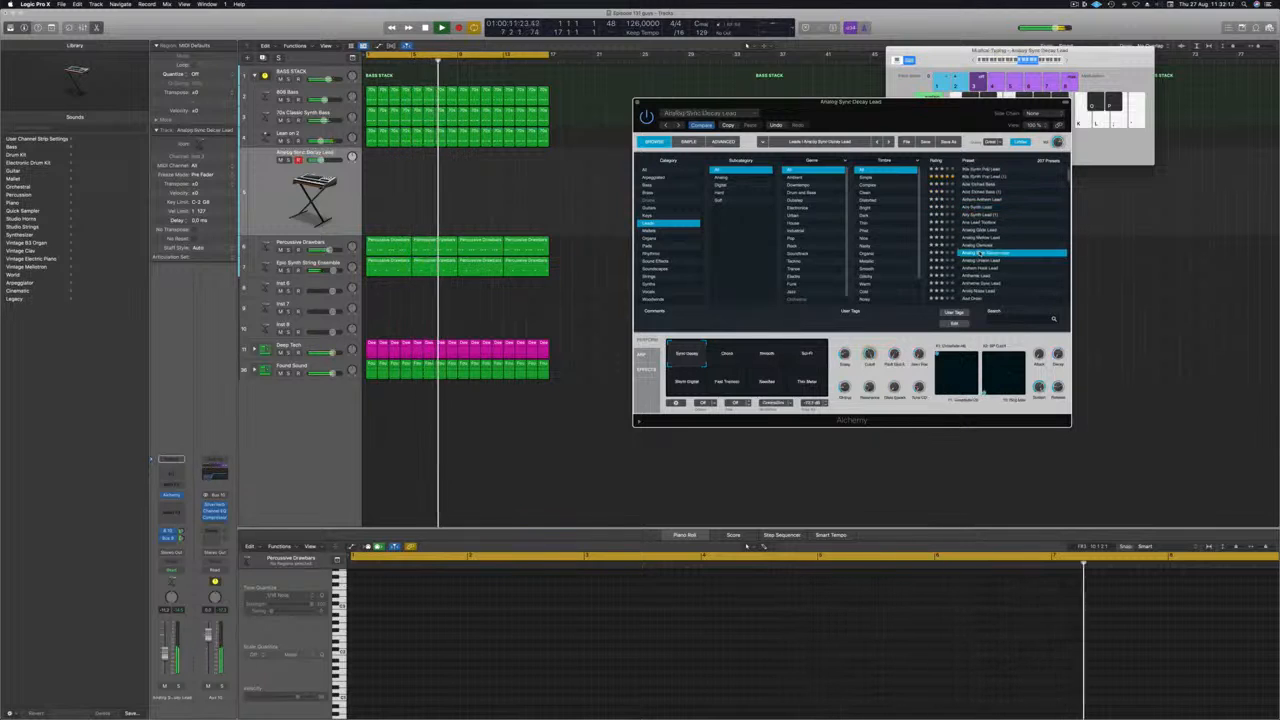
Step: Audition presets further down the Leads list, including Luminous Chaos and Luminous Analog Lead
drag(1068, 174, 1067, 230)
scroll(1036, 241, up, 1)
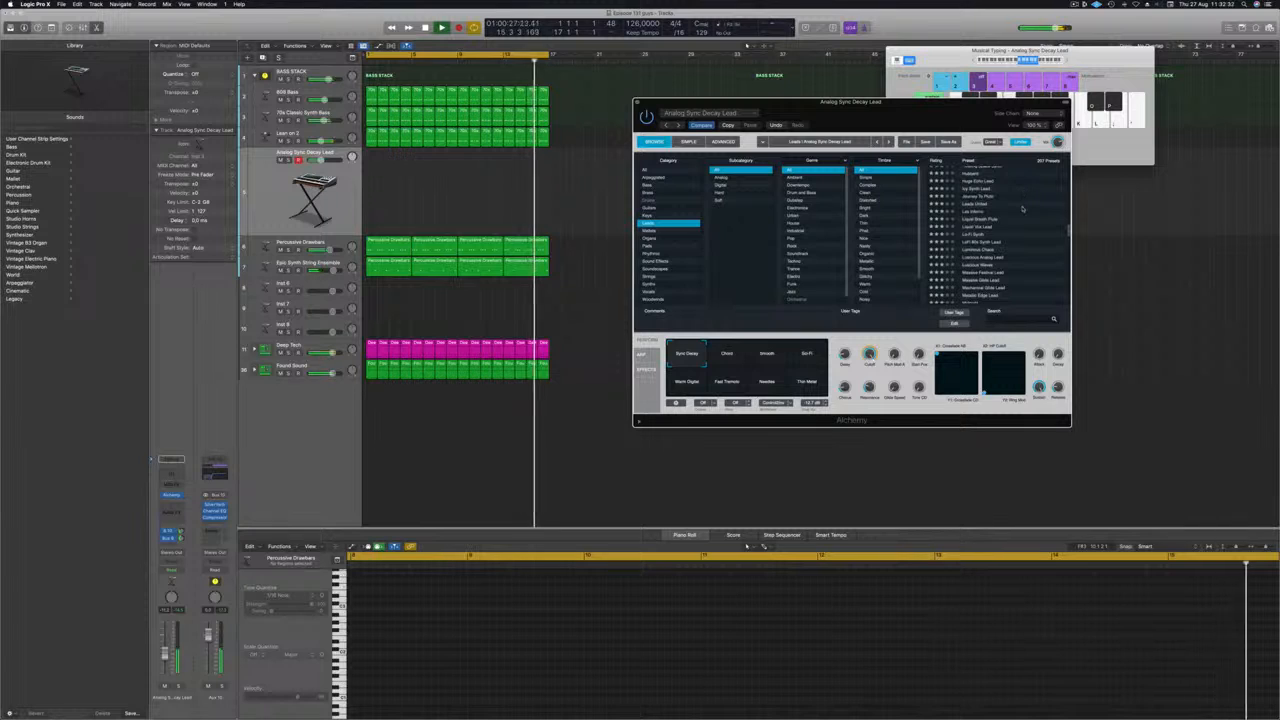
click(974, 212)
scroll(997, 231, down, 1)
scroll(992, 232, down, 1)
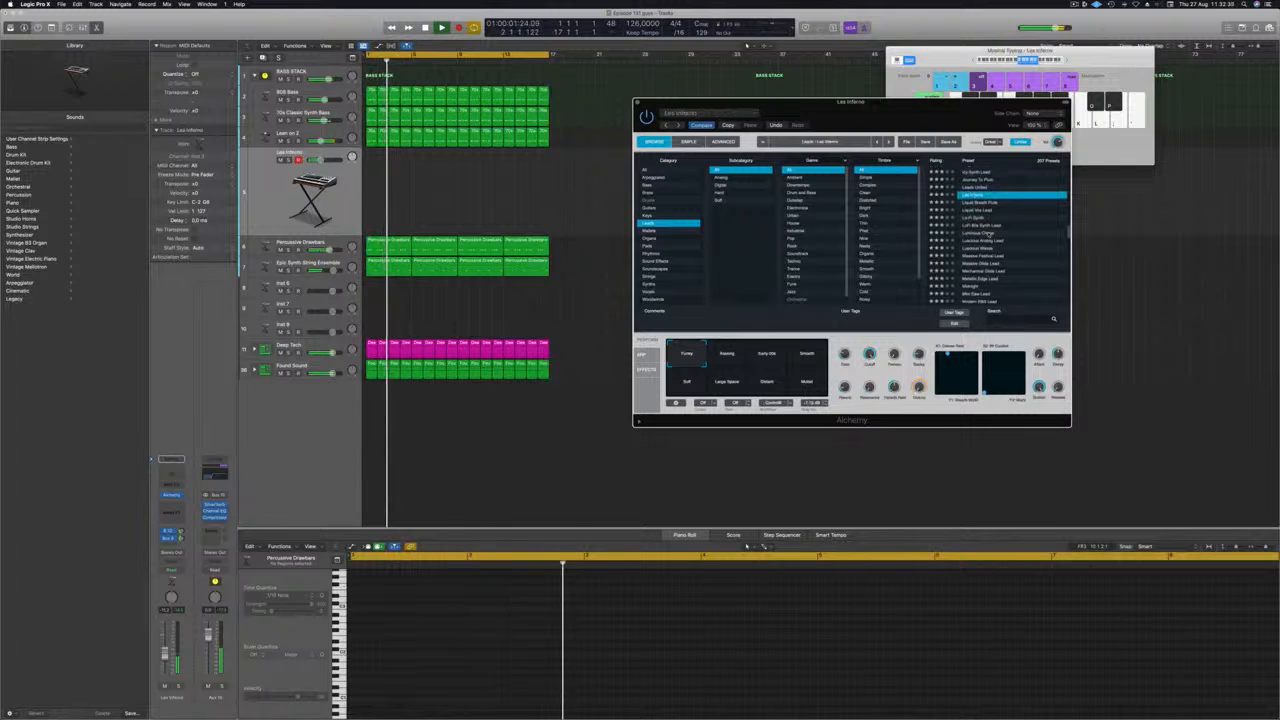
click(988, 233)
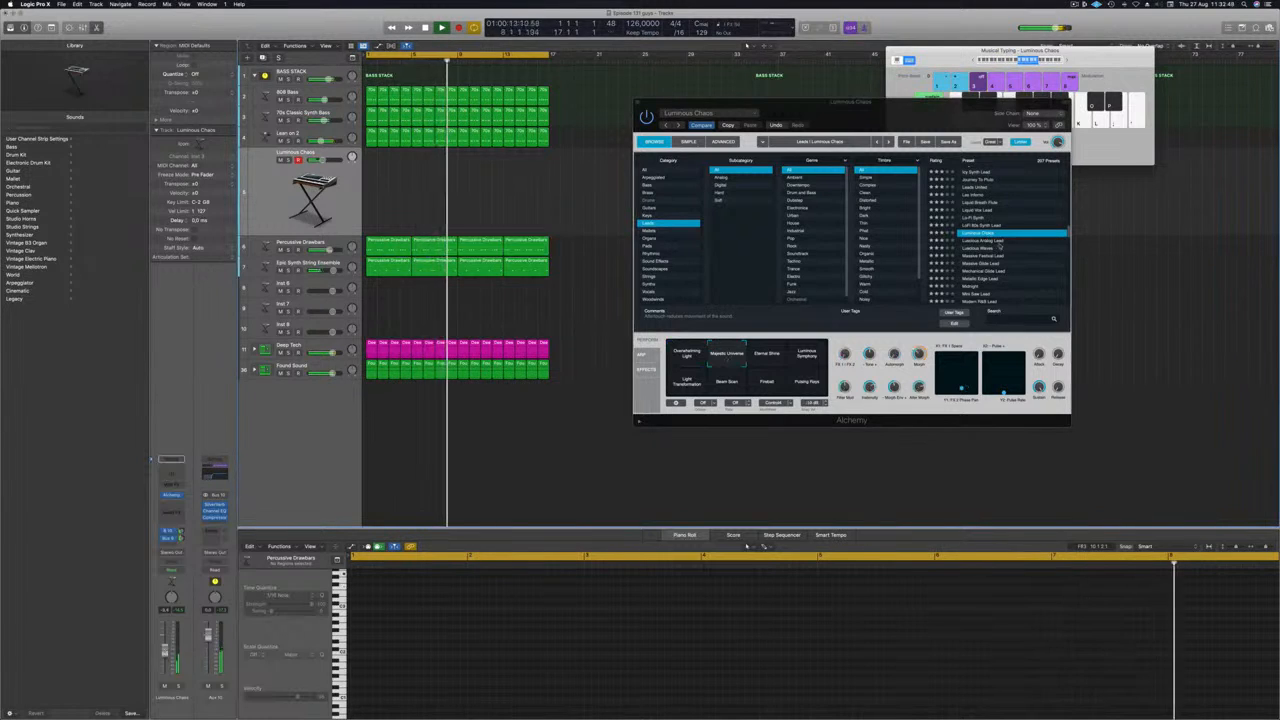
click(990, 241)
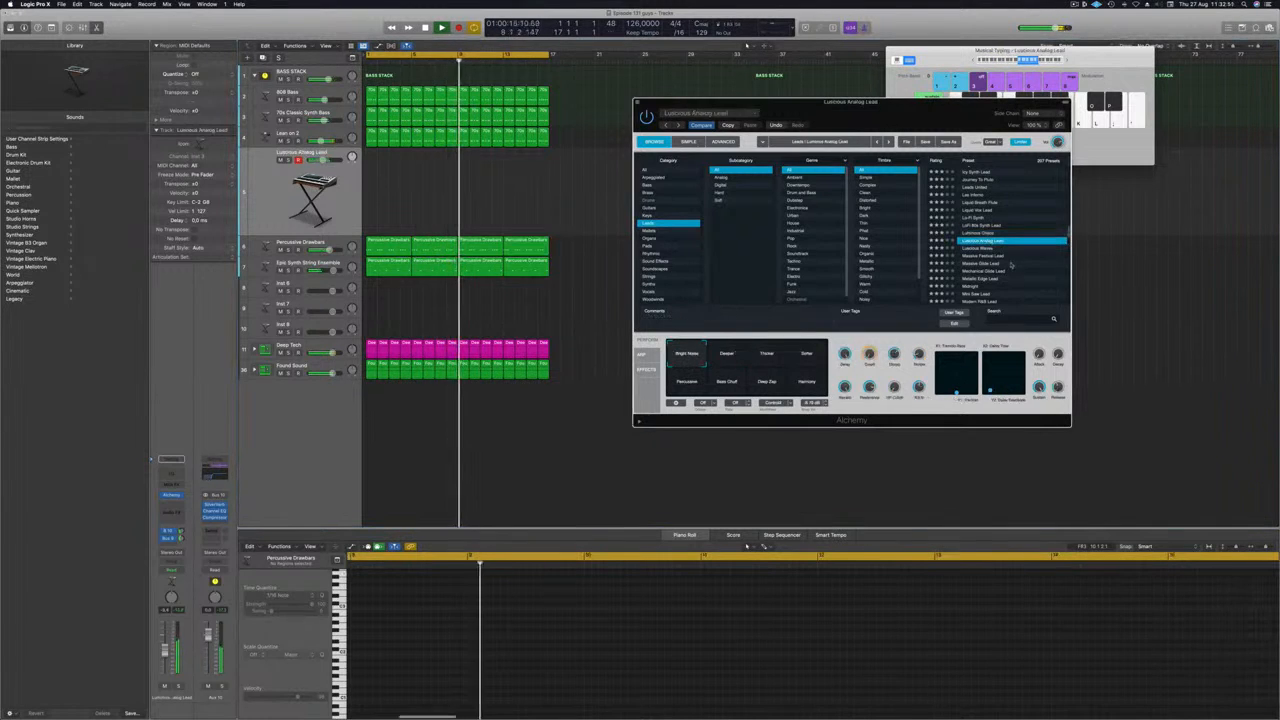
Step: Load the Midnight lead preset in the selected track's Alchemy
scroll(1005, 254, down, 2)
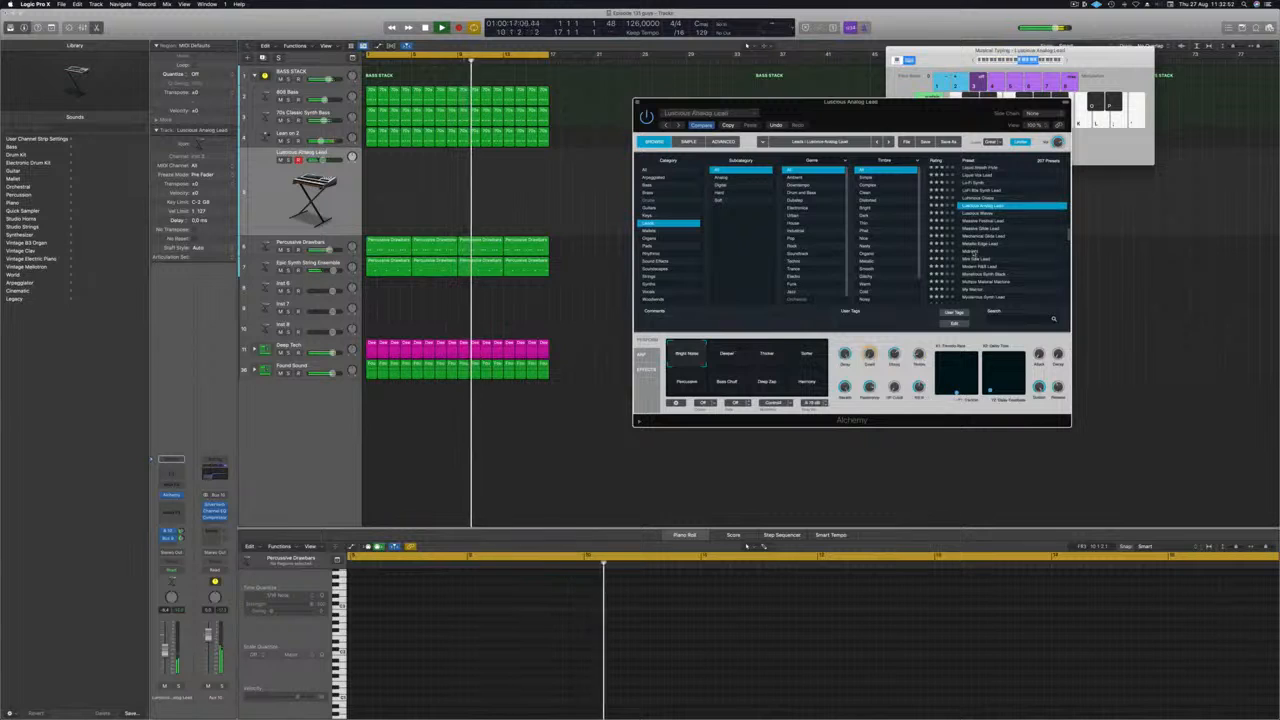
click(973, 252)
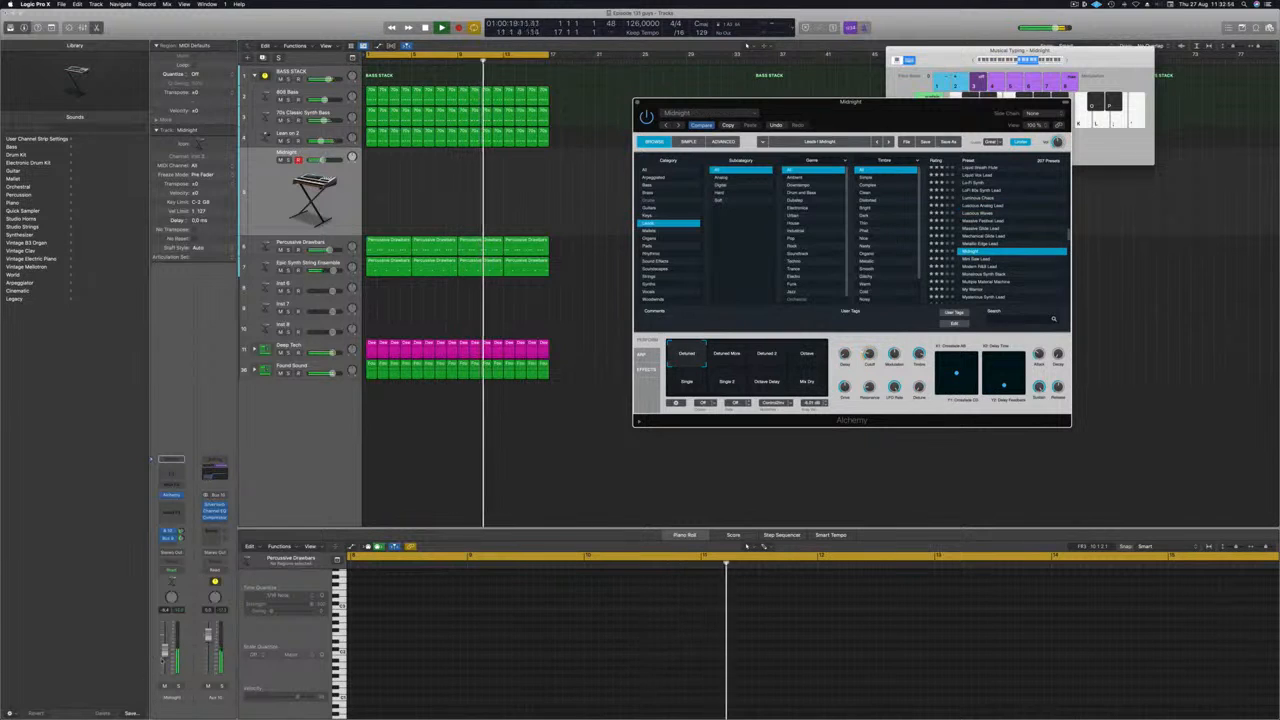
click(196, 633)
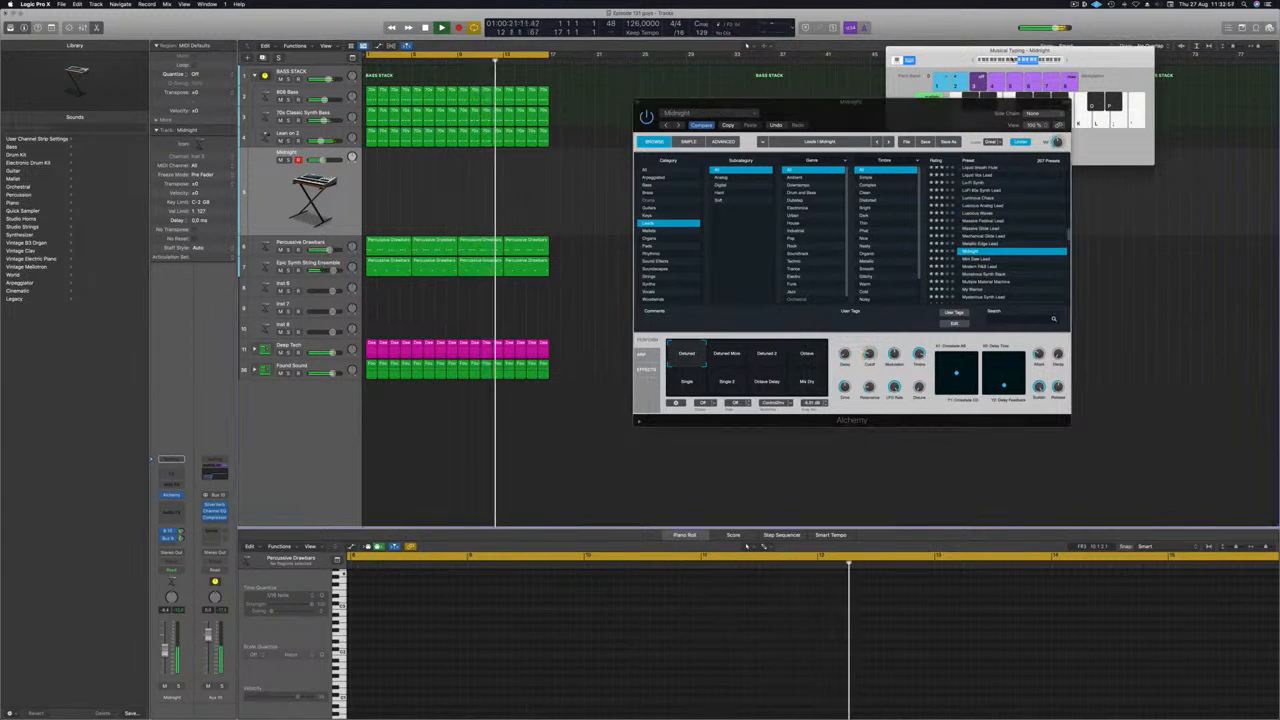
Step: Shift the Musical Typing octave and audition the Monstrous Synth Stack preset with its Thick Midrange and No Bass snapshots
click(1016, 60)
drag(1019, 58, 1023, 58)
scroll(975, 232, down, 3)
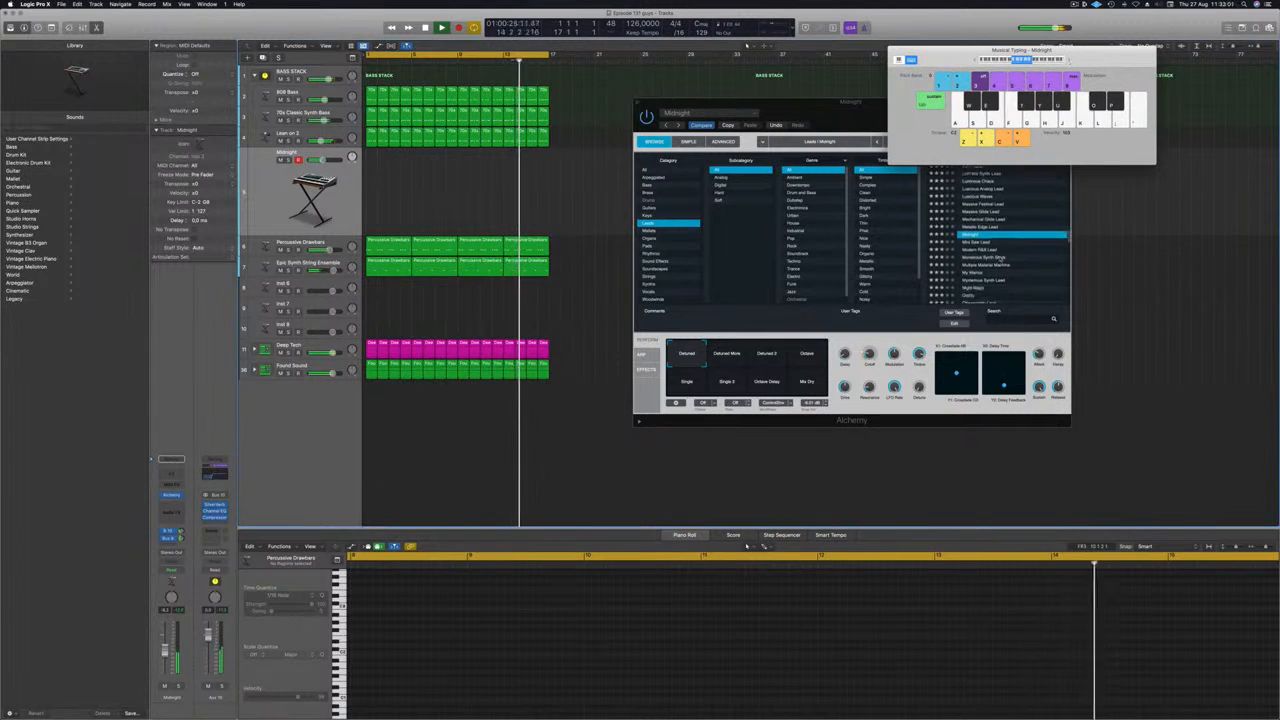
click(985, 249)
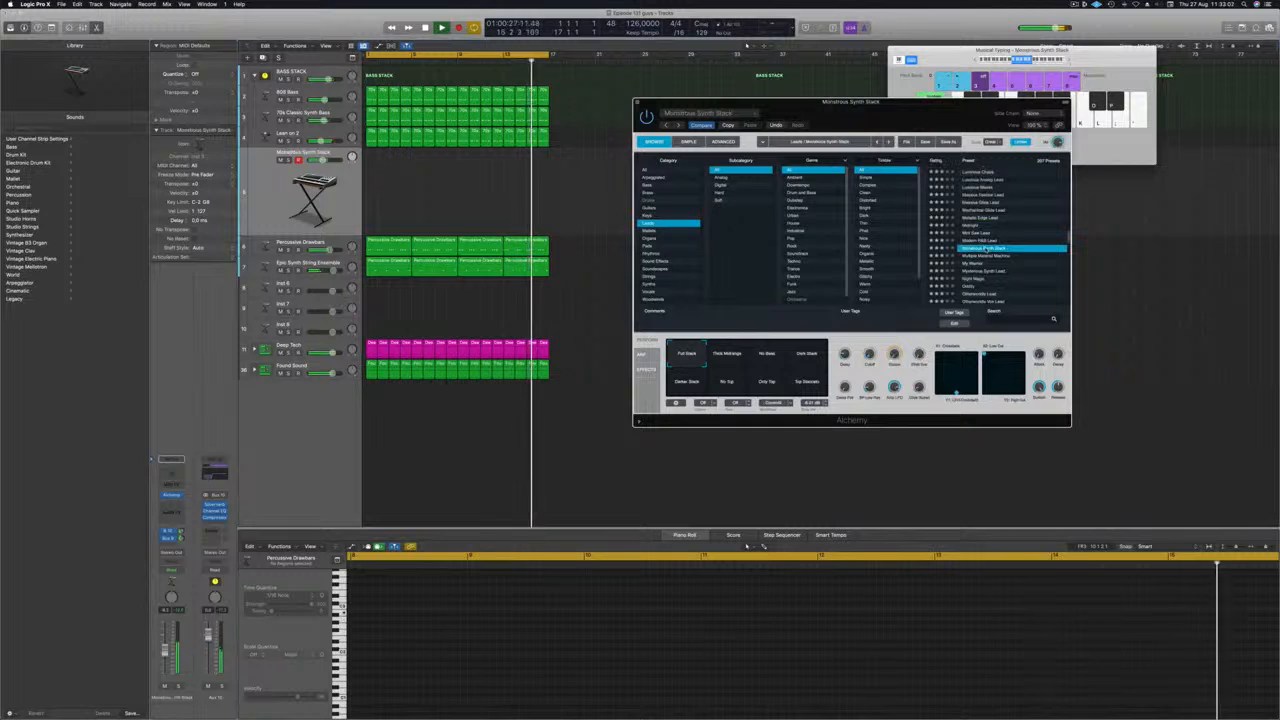
click(727, 356)
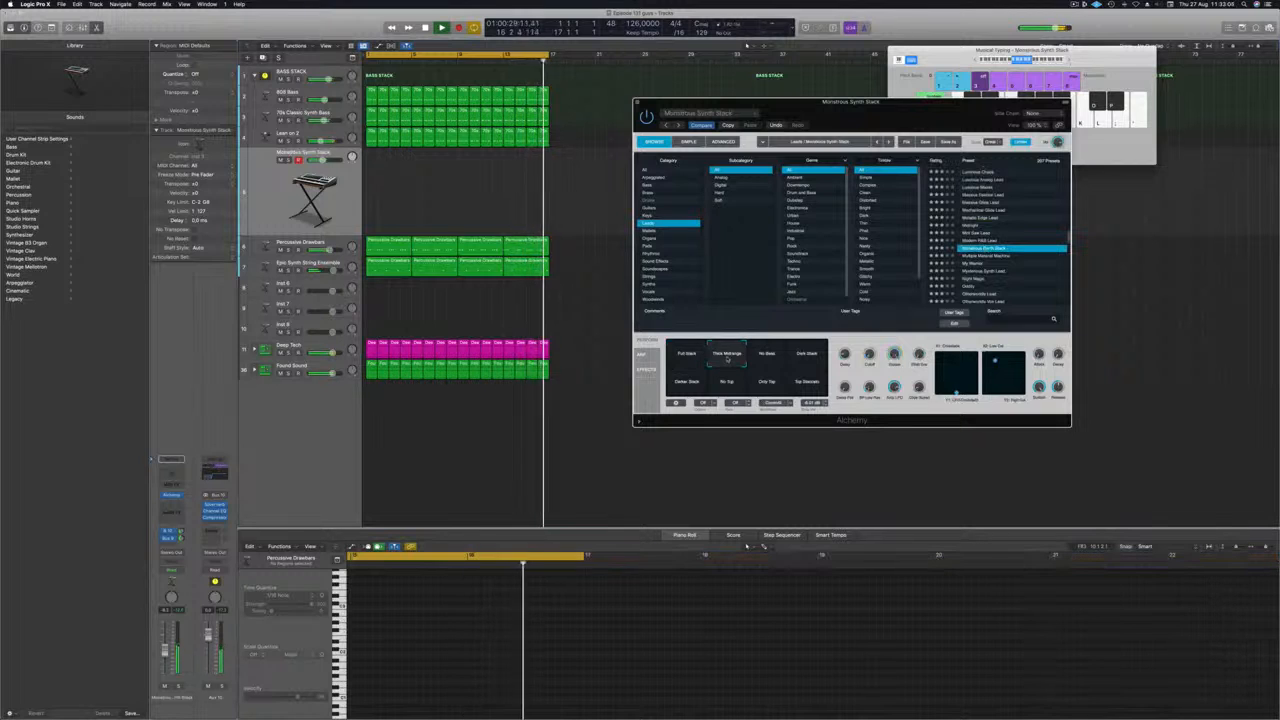
click(766, 355)
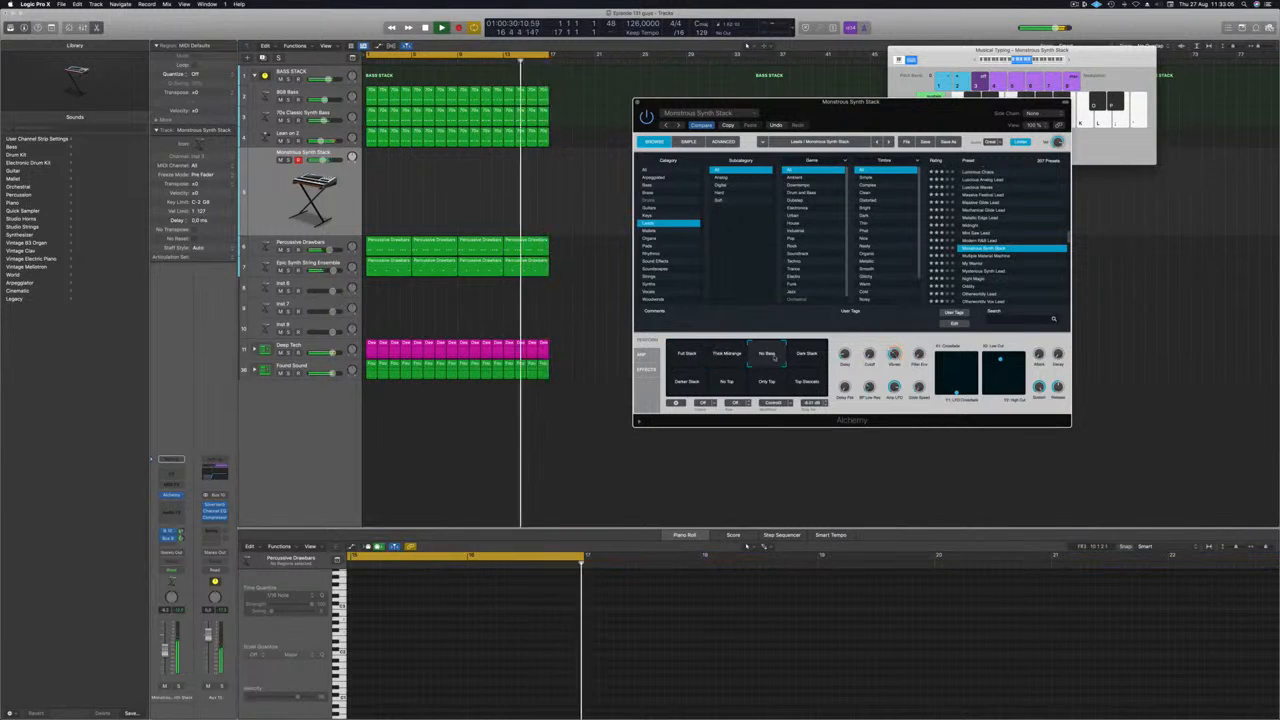
Step: Audition the Multiple Material Machine, My Warrior, Night Magic and Oddity presets in Alchemy
click(996, 256)
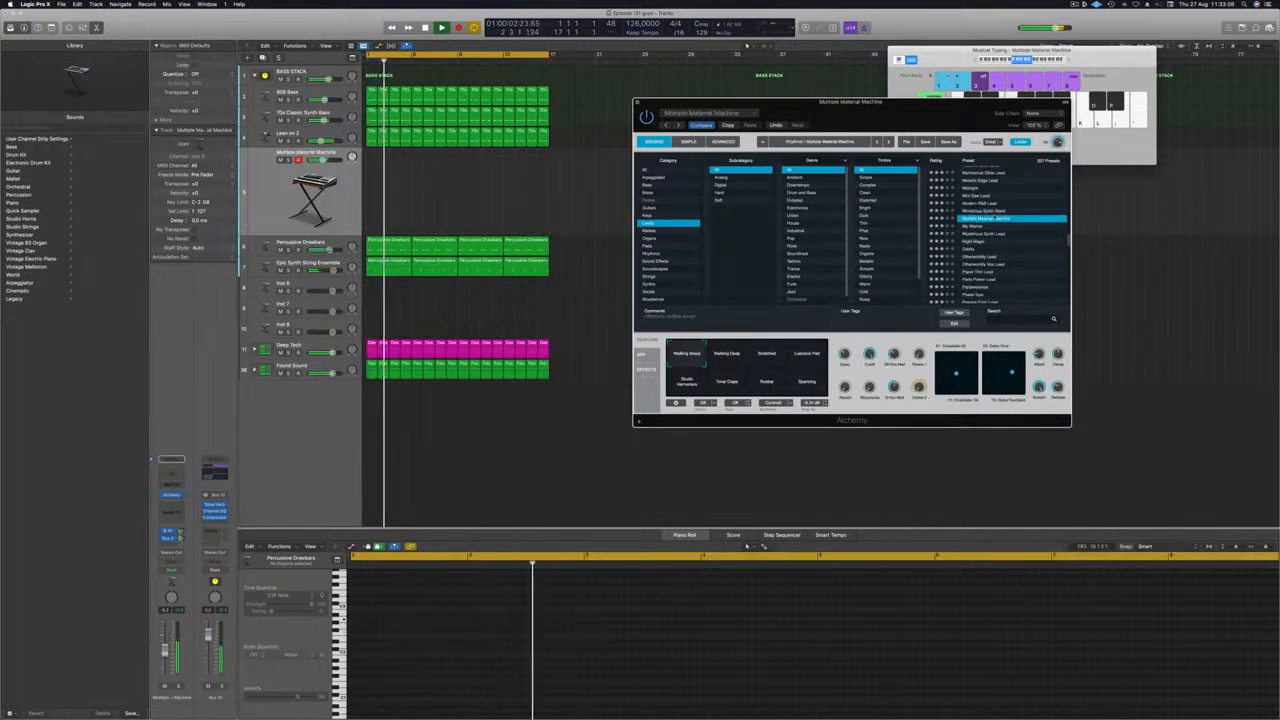
click(978, 226)
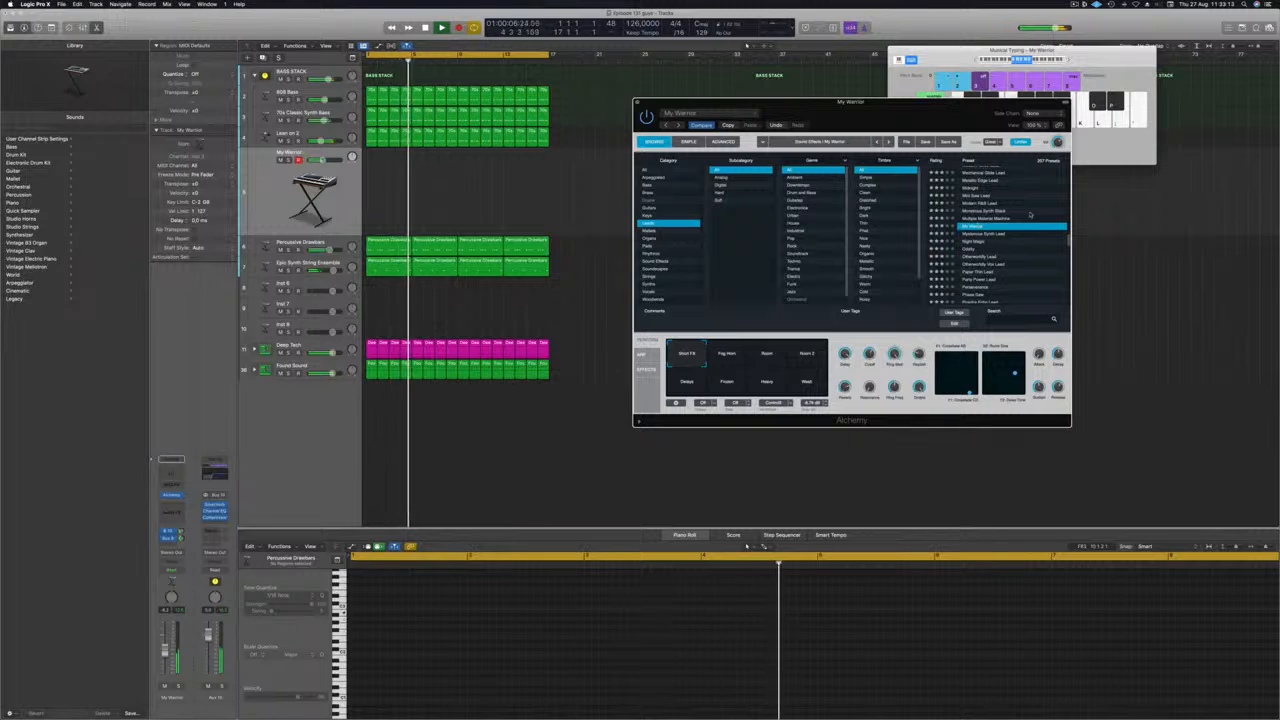
click(970, 242)
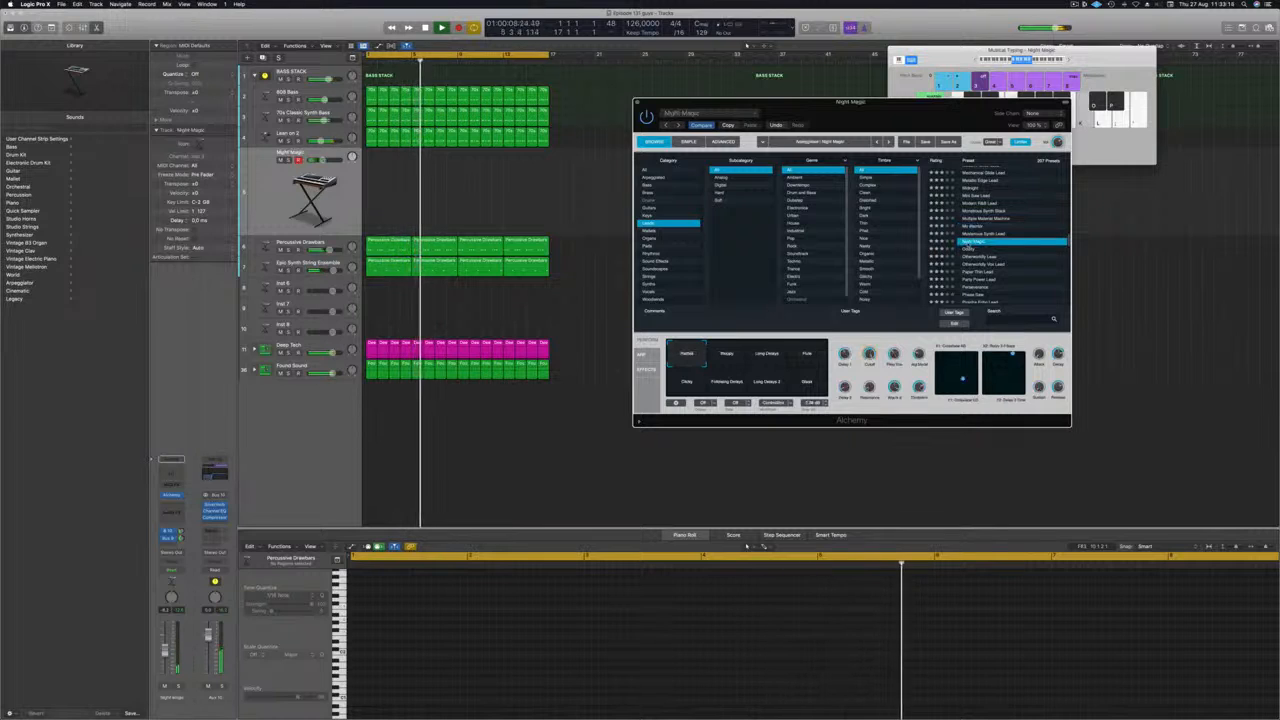
click(970, 249)
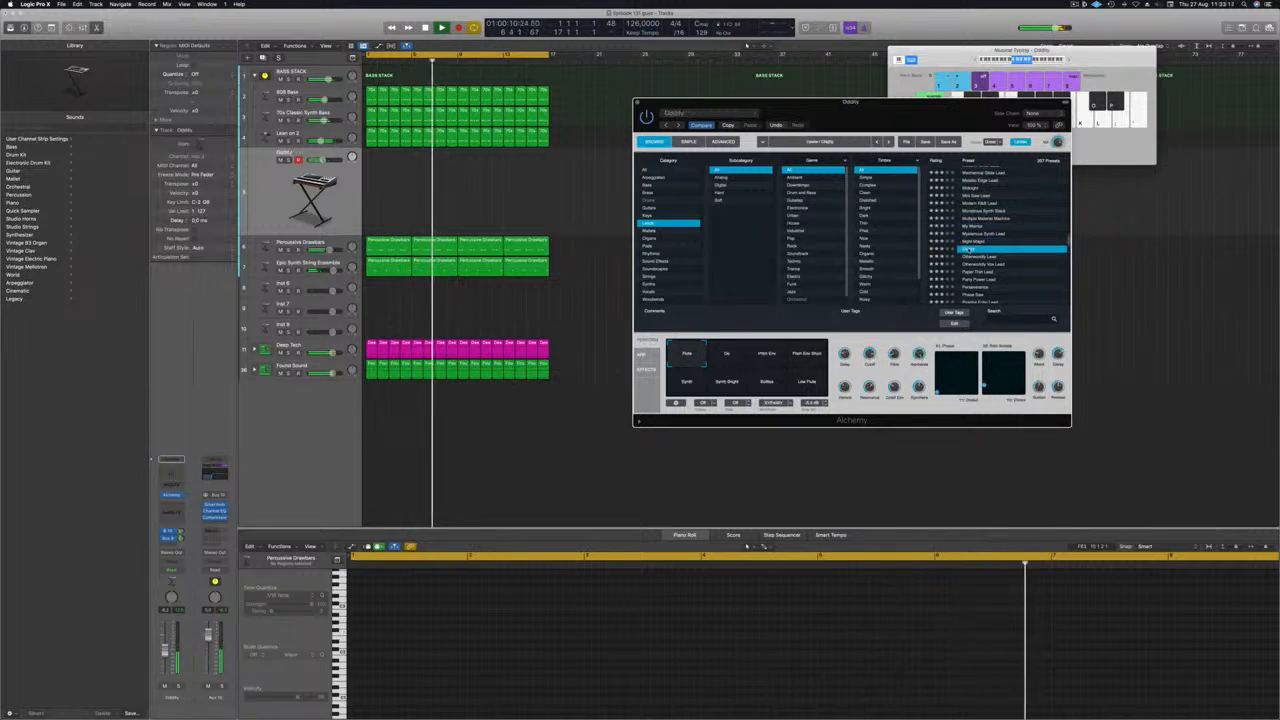
scroll(1030, 229, down, 2)
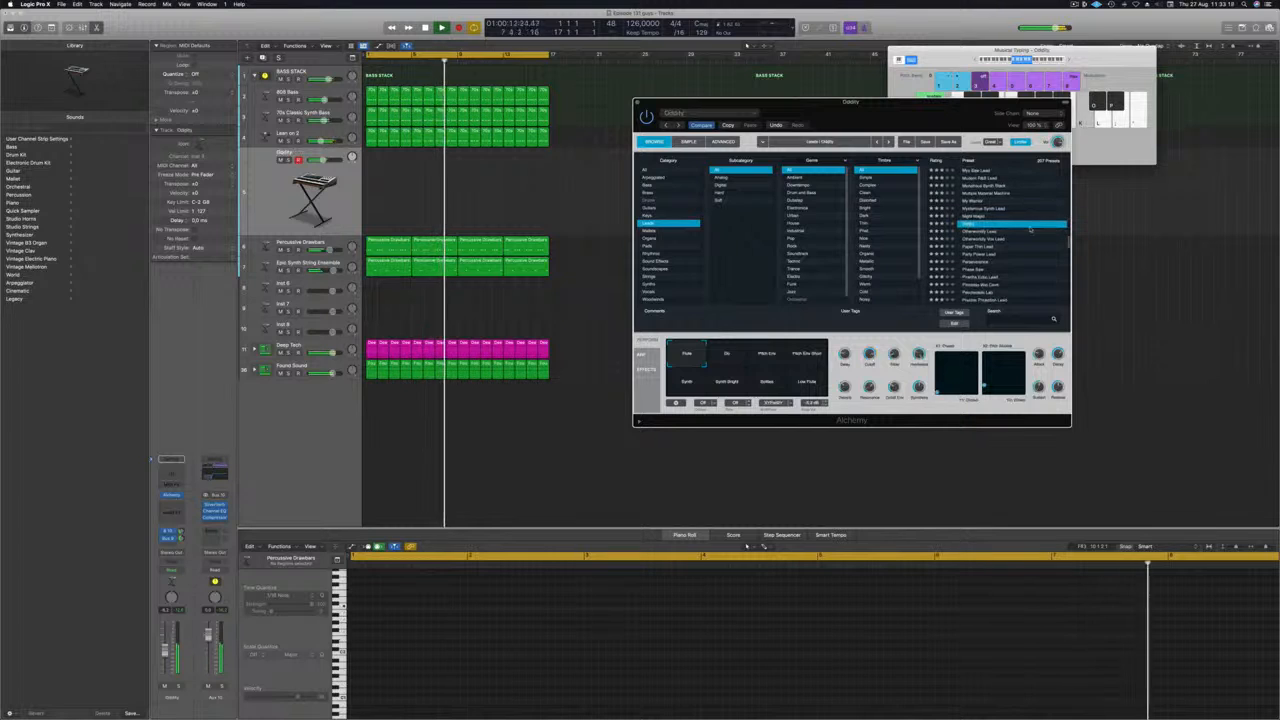
Step: Audition Otherworldly Lead in higher and lower Musical Typing octaves, plus the Otherworldly Vox Lead preset
click(975, 231)
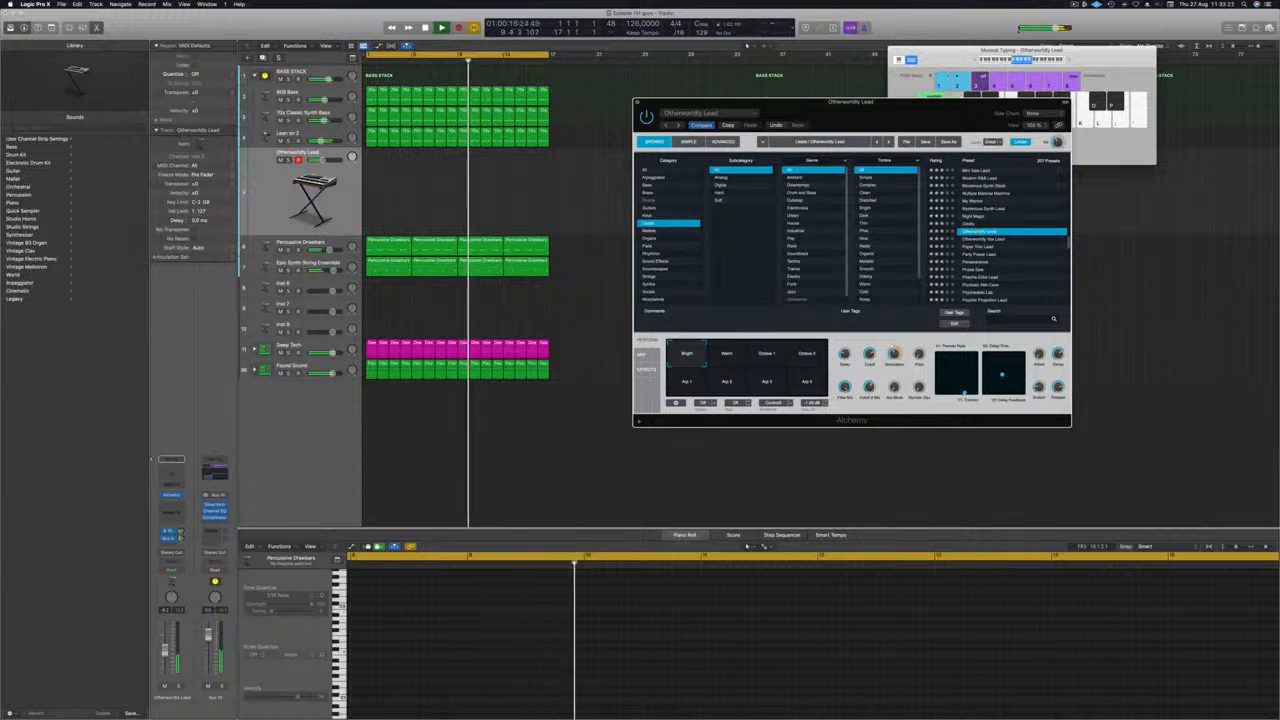
click(1021, 50)
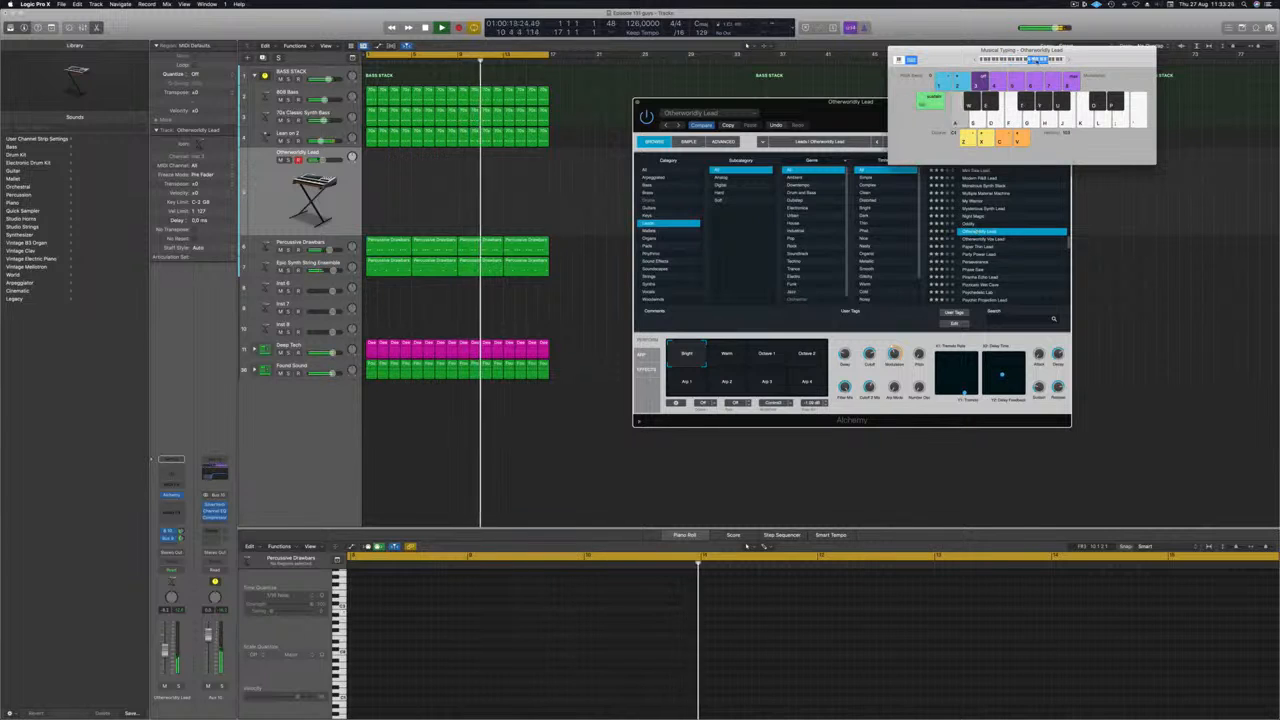
key(f)
click(1017, 61)
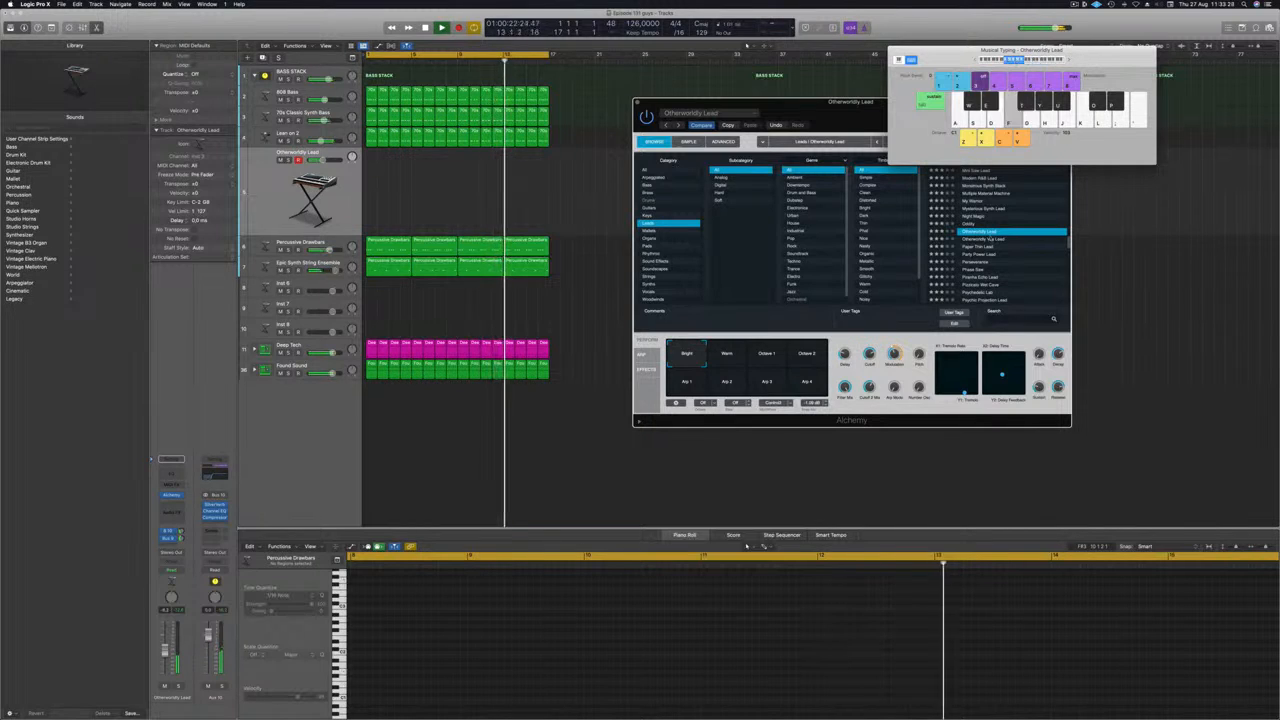
click(988, 240)
click(988, 240)
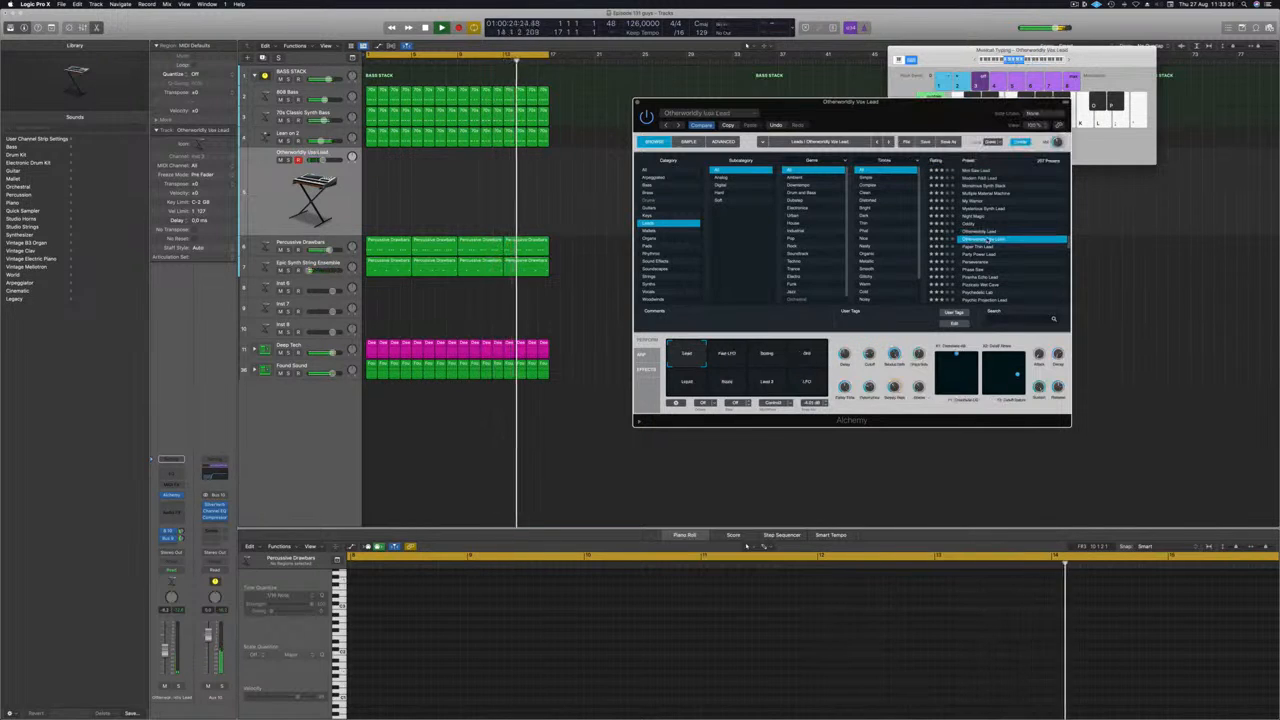
Step: Audition the Paper Thin Lead, Party Power Lead and Perseverance presets
click(975, 246)
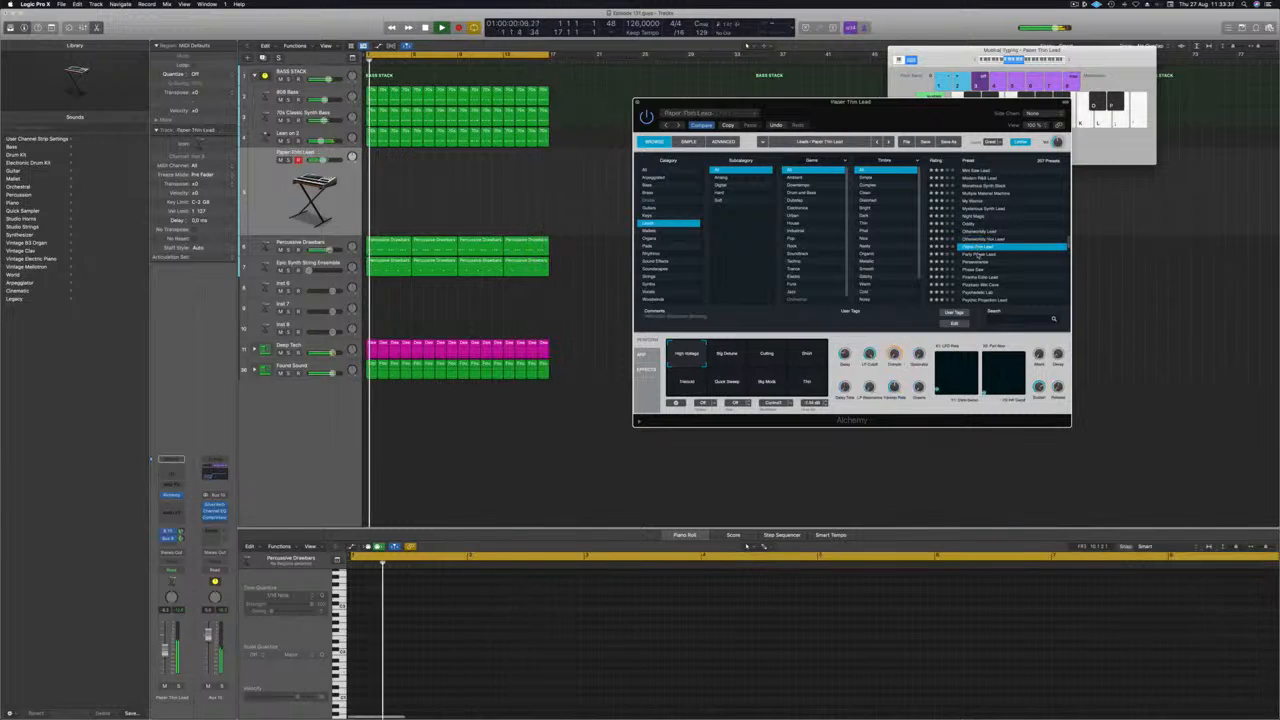
click(975, 255)
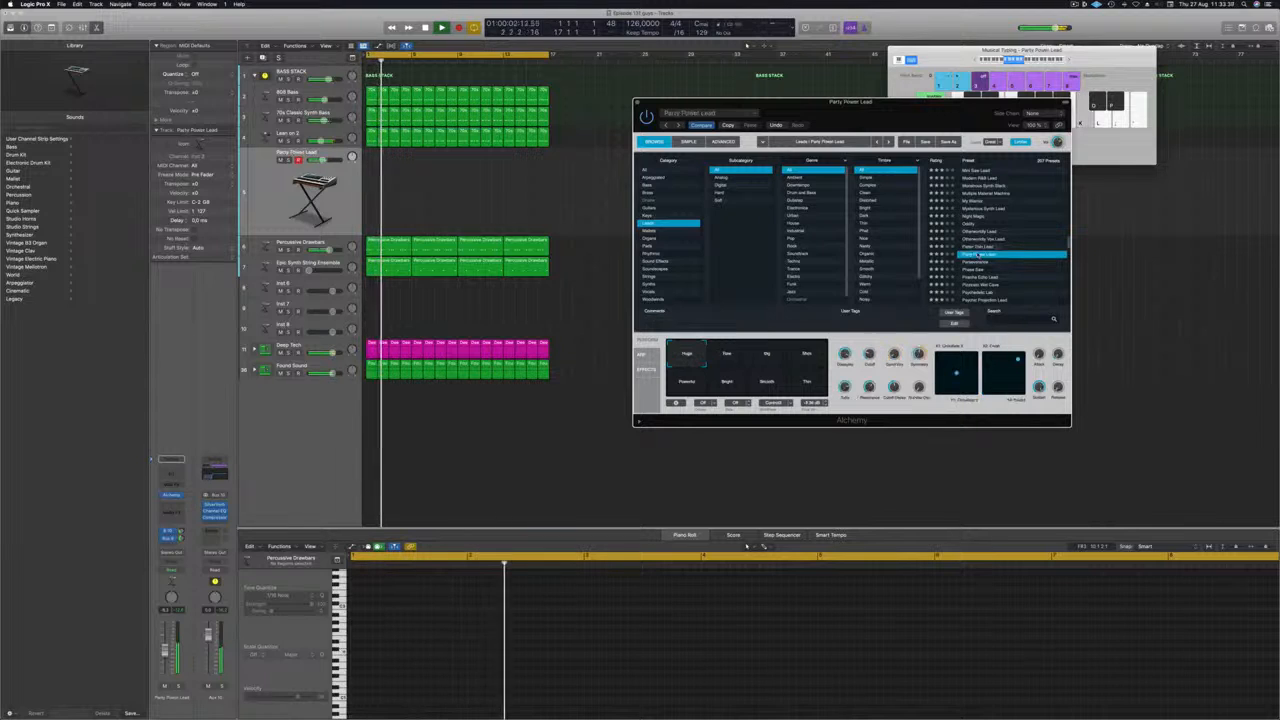
click(978, 262)
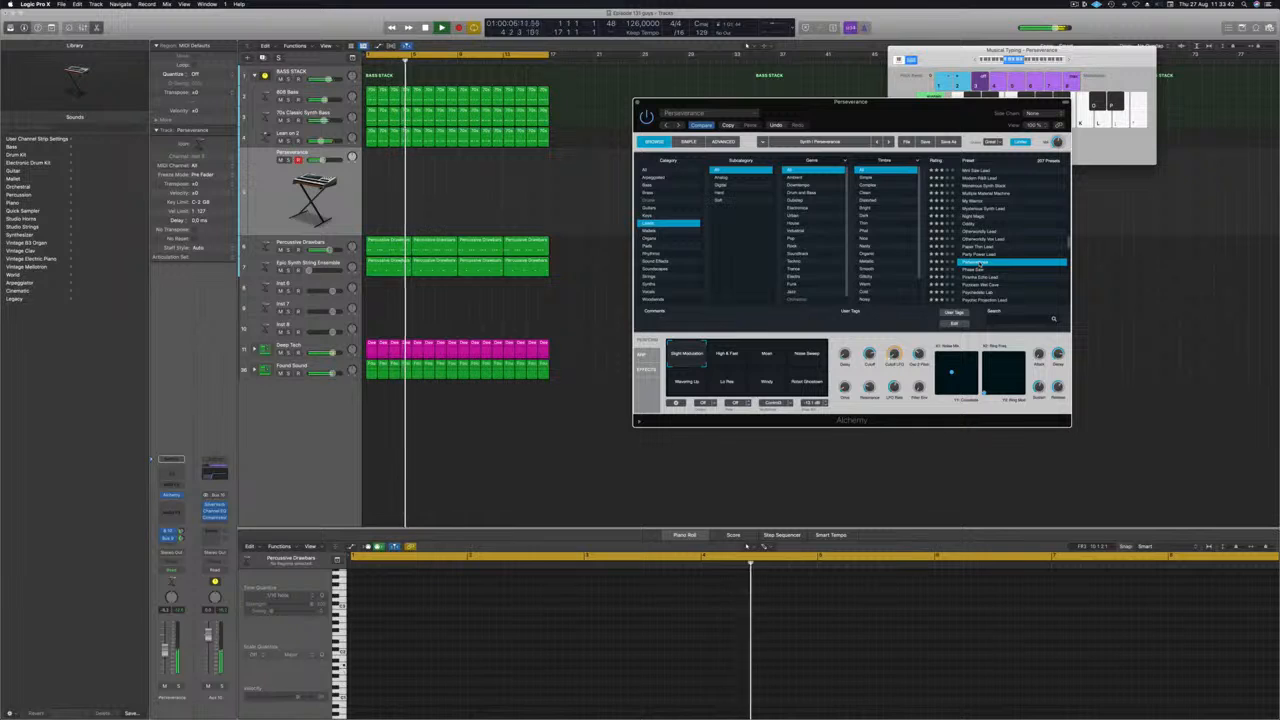
Step: Load the Phase Saw lead preset in Alchemy and bring the Musical Typing keyboard forward to play it
click(972, 270)
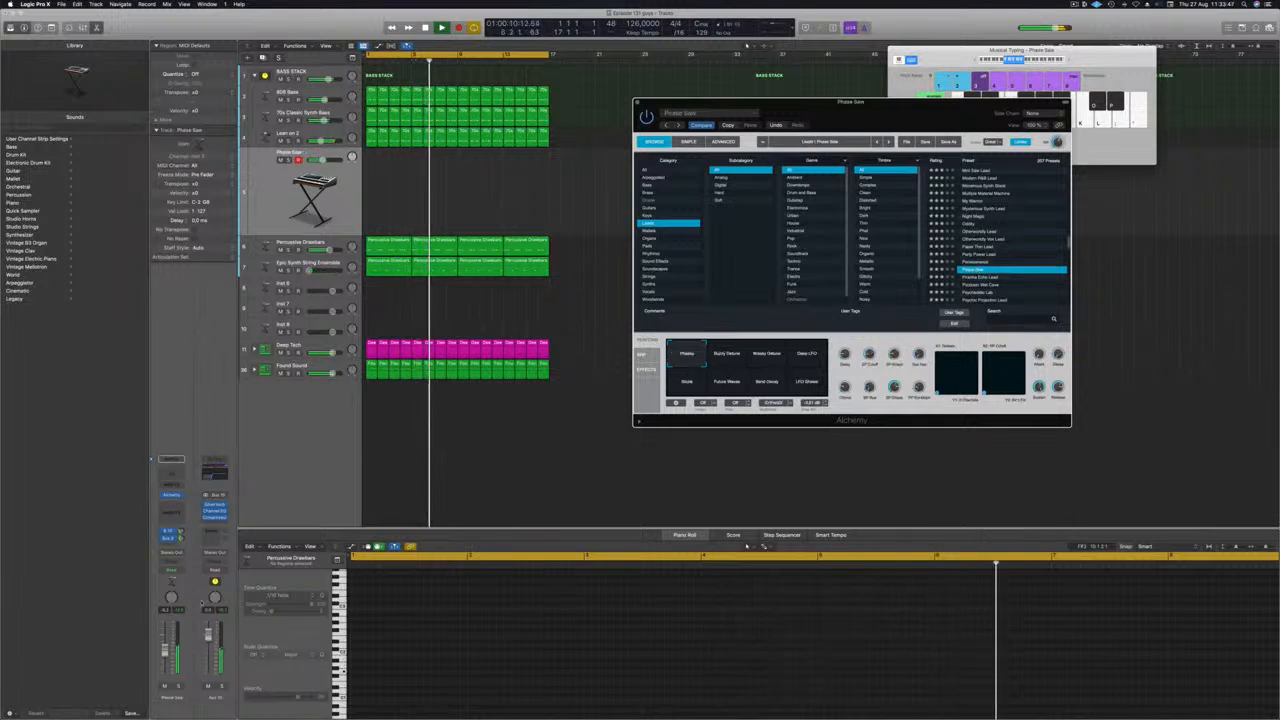
click(1100, 289)
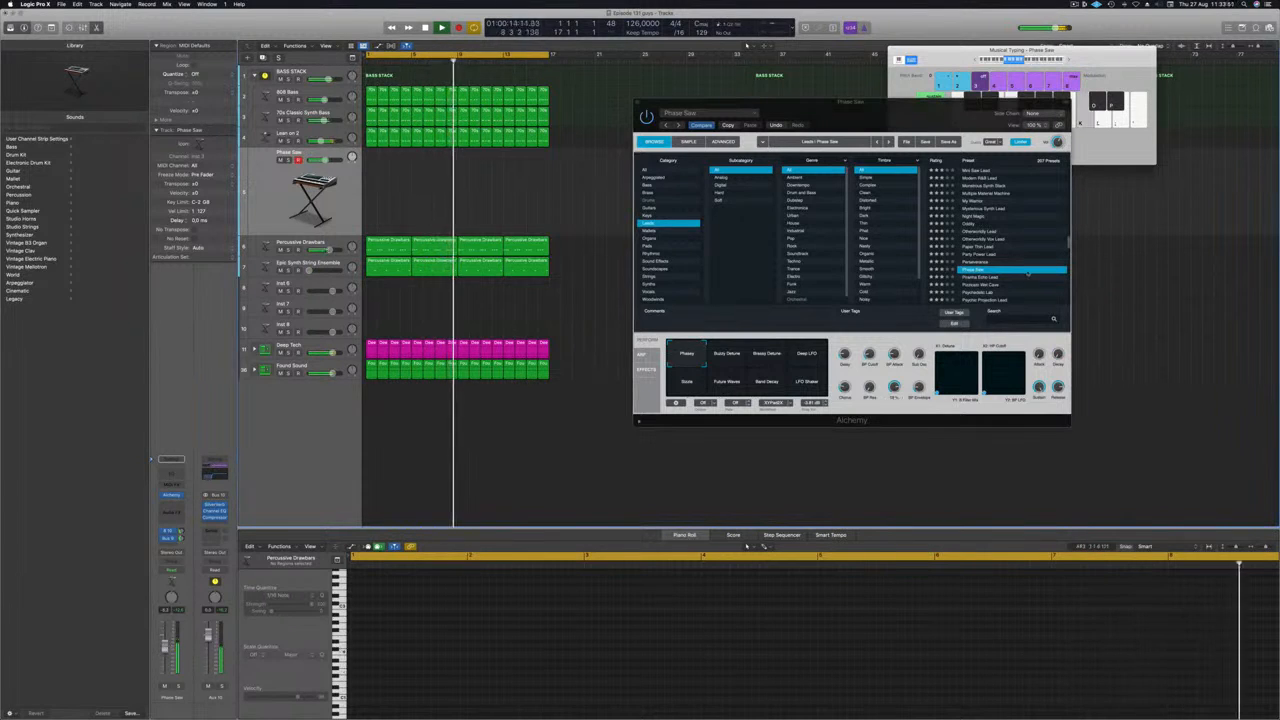
click(1067, 57)
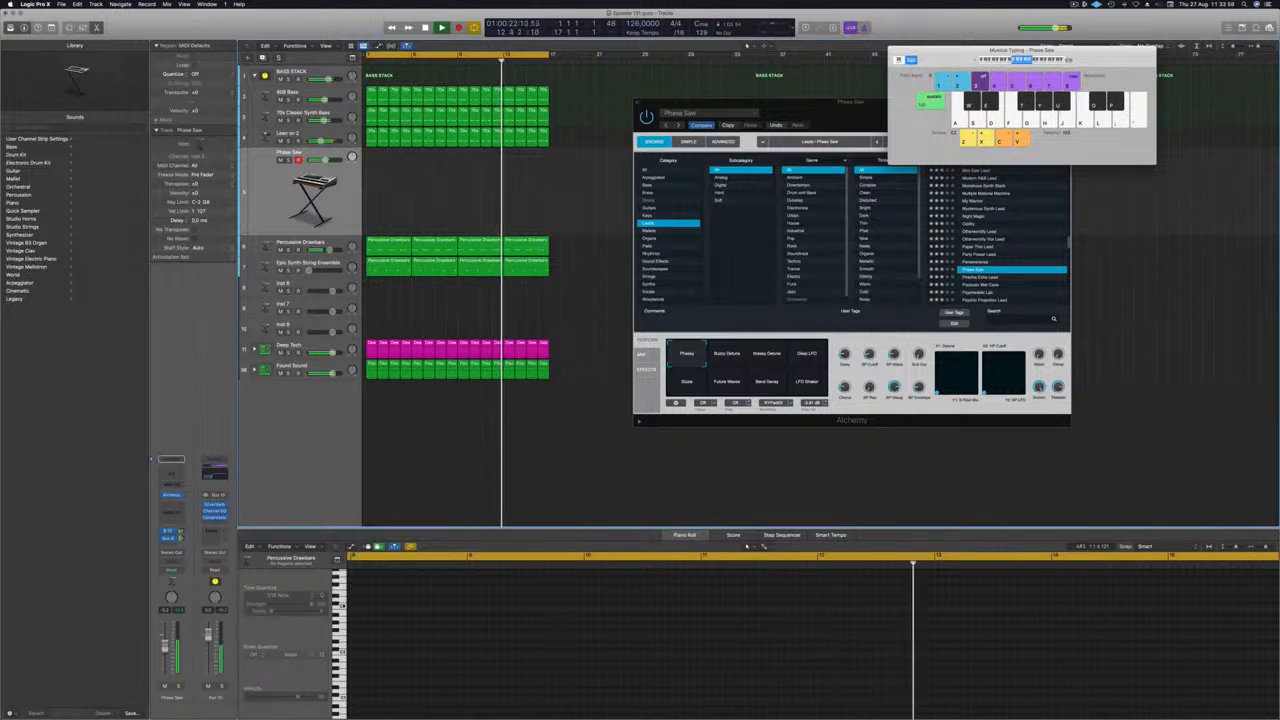
Step: Compare Phase Saw's snapshots, including Deep LFO, Future Waves, Band Decay and LFO Shaker, and return to Phasey
click(729, 361)
click(767, 356)
click(806, 355)
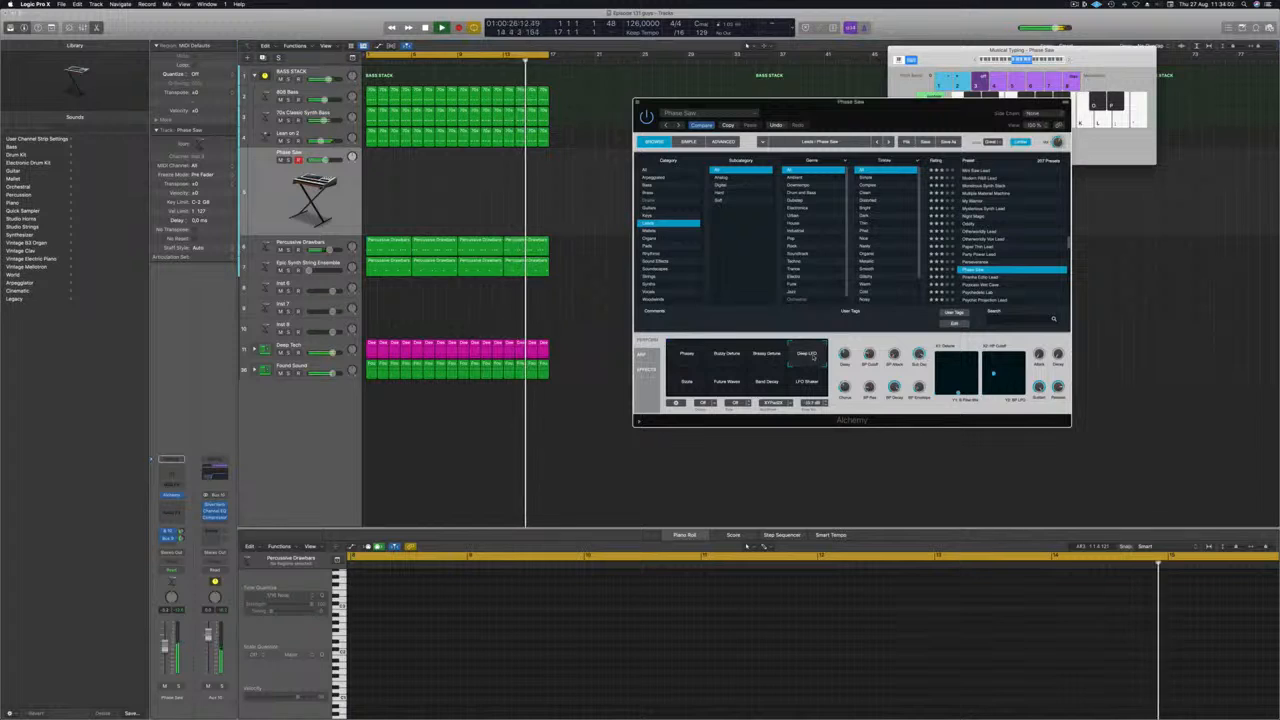
click(727, 383)
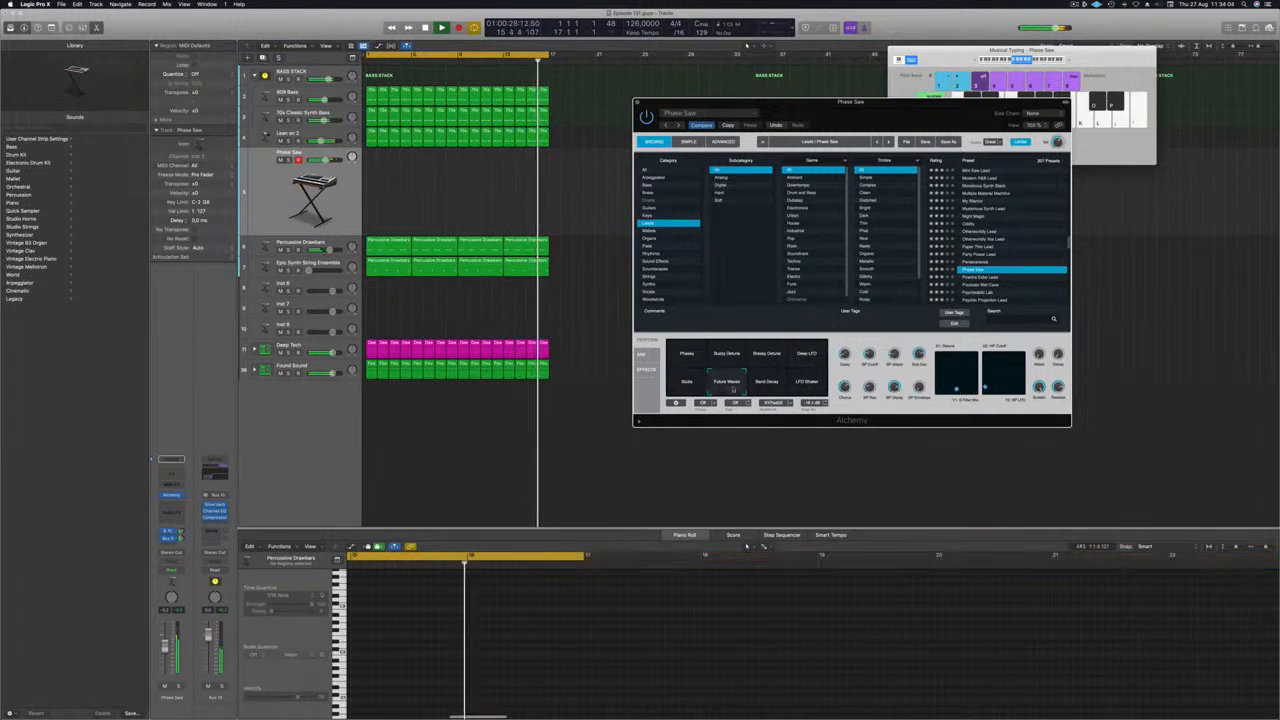
click(763, 388)
click(805, 384)
click(682, 356)
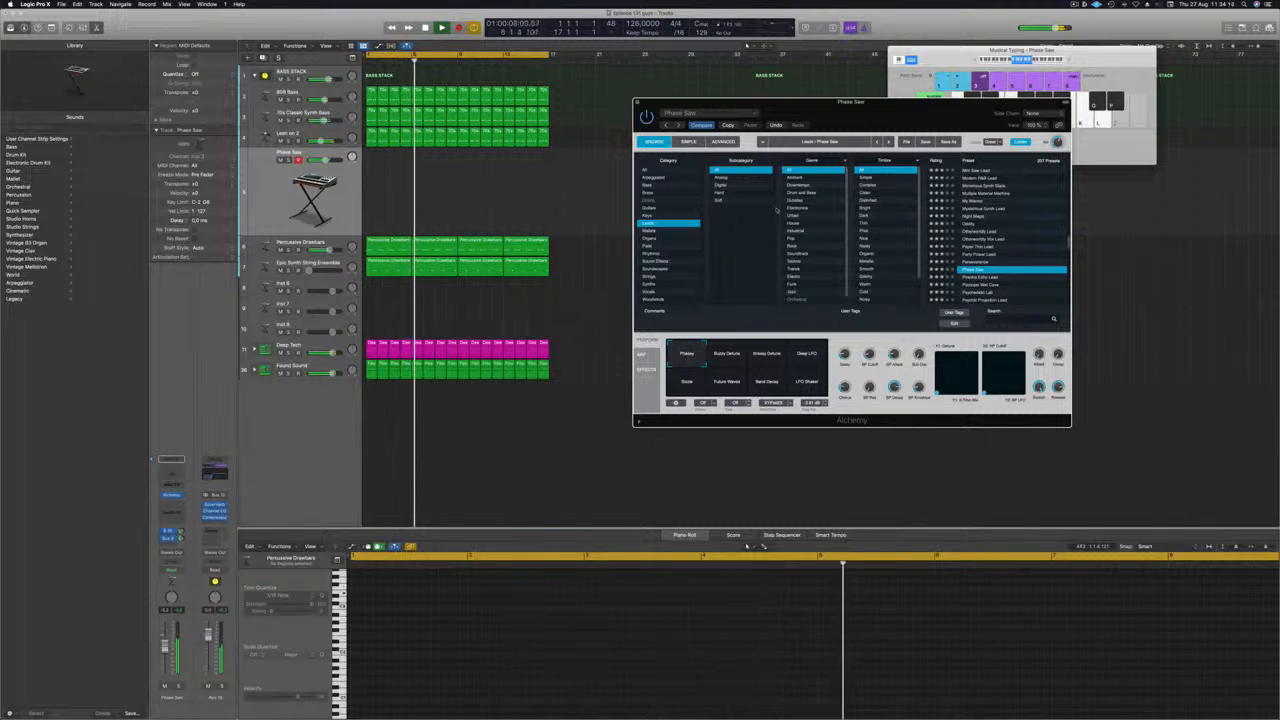
Step: Raise the Musical Typing octave and record a lead melody on the Phase Saw track from about bar 2 to bar 16
click(1068, 60)
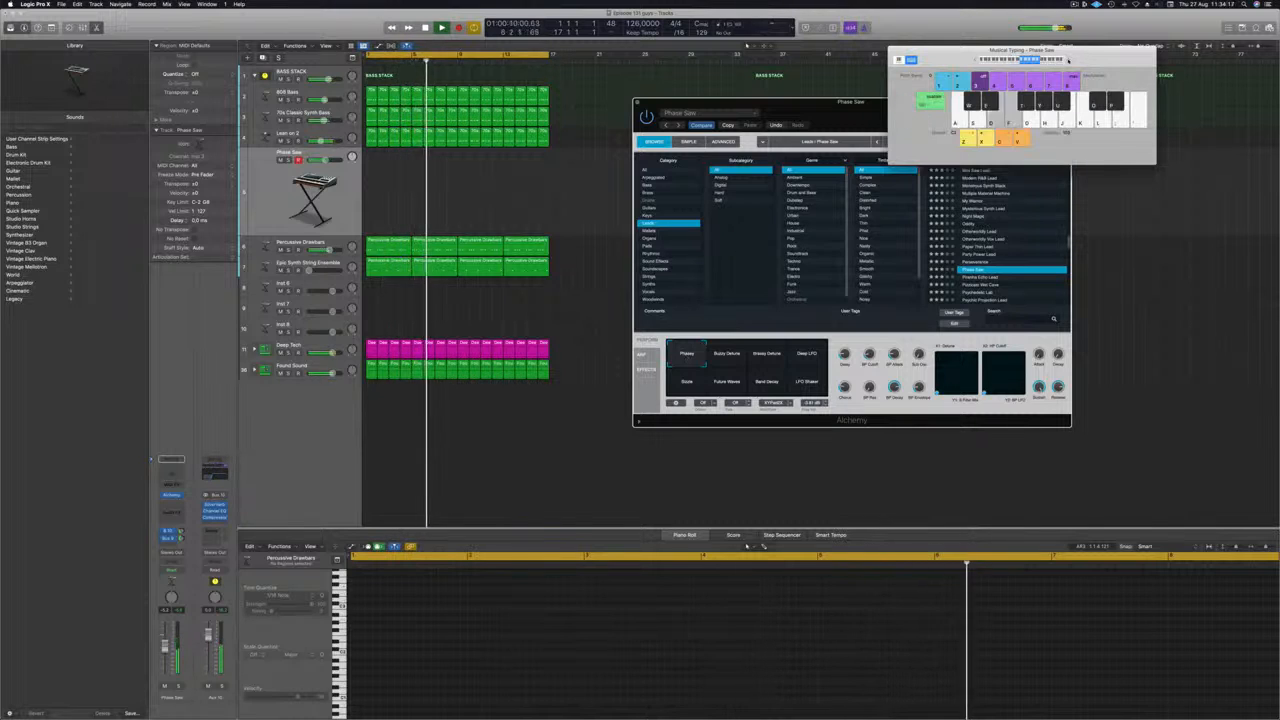
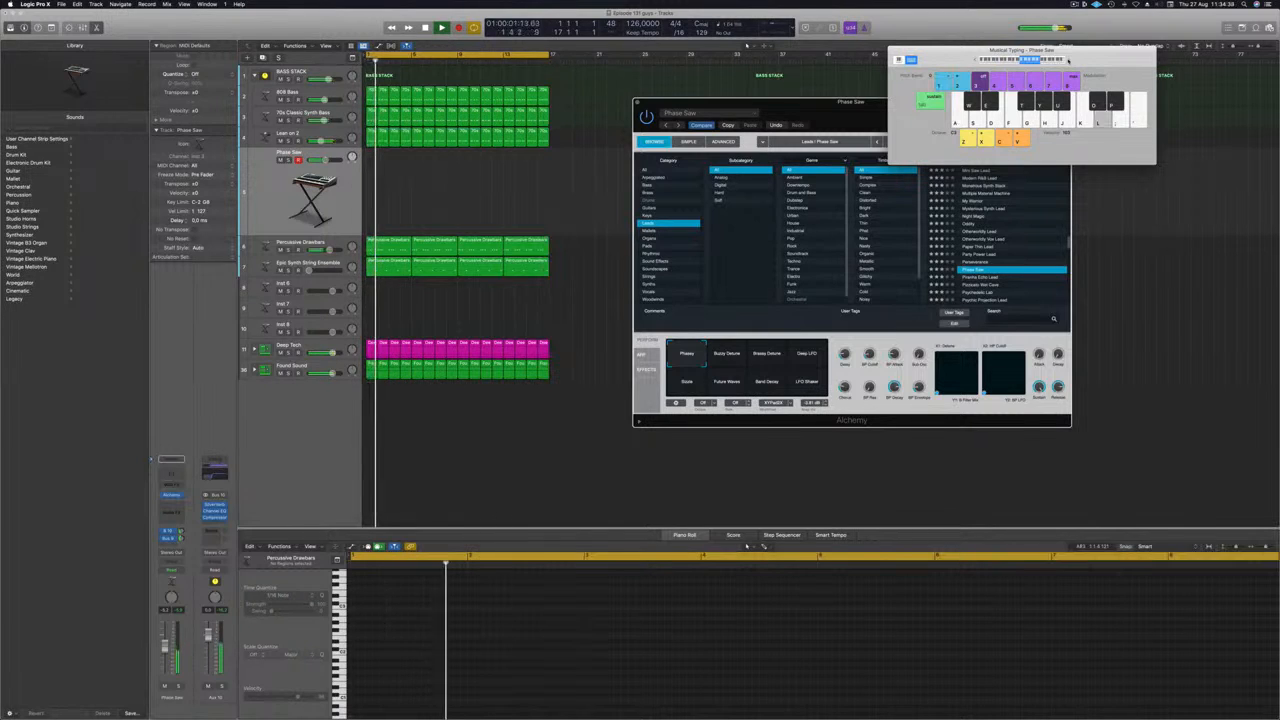
key(r)
key(l)
key(semicolon)
key(l)
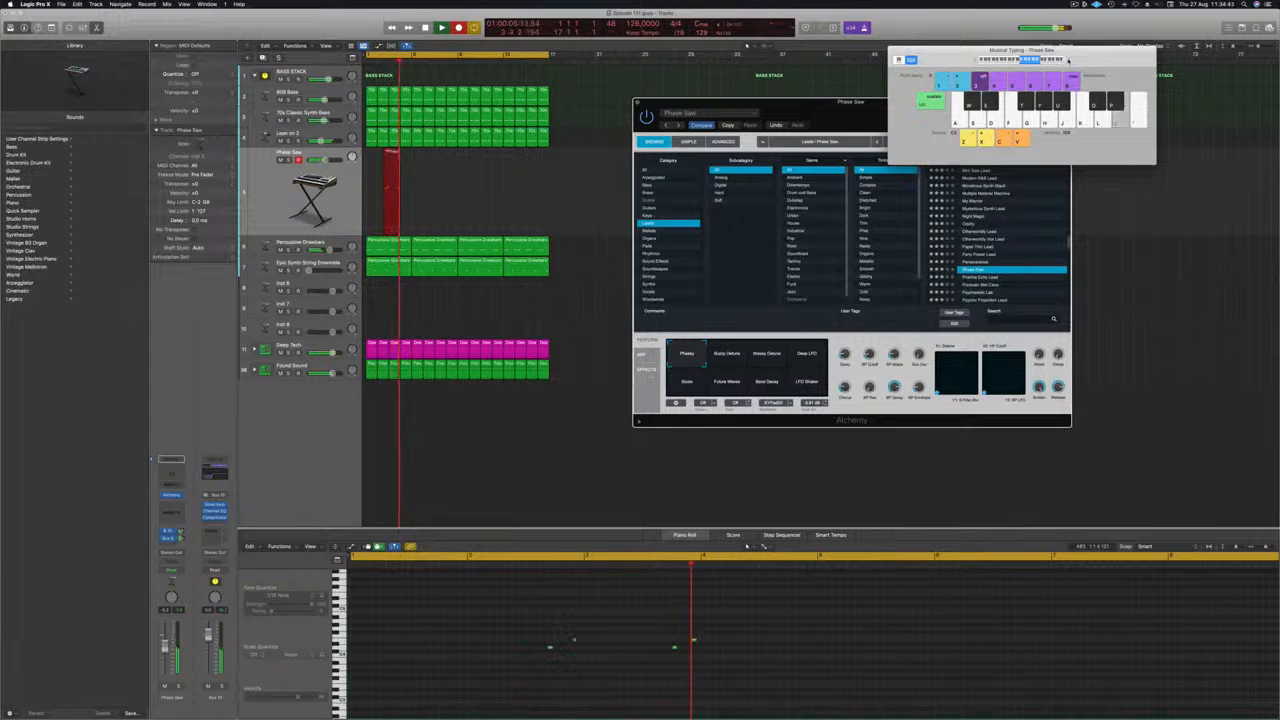
key(l)
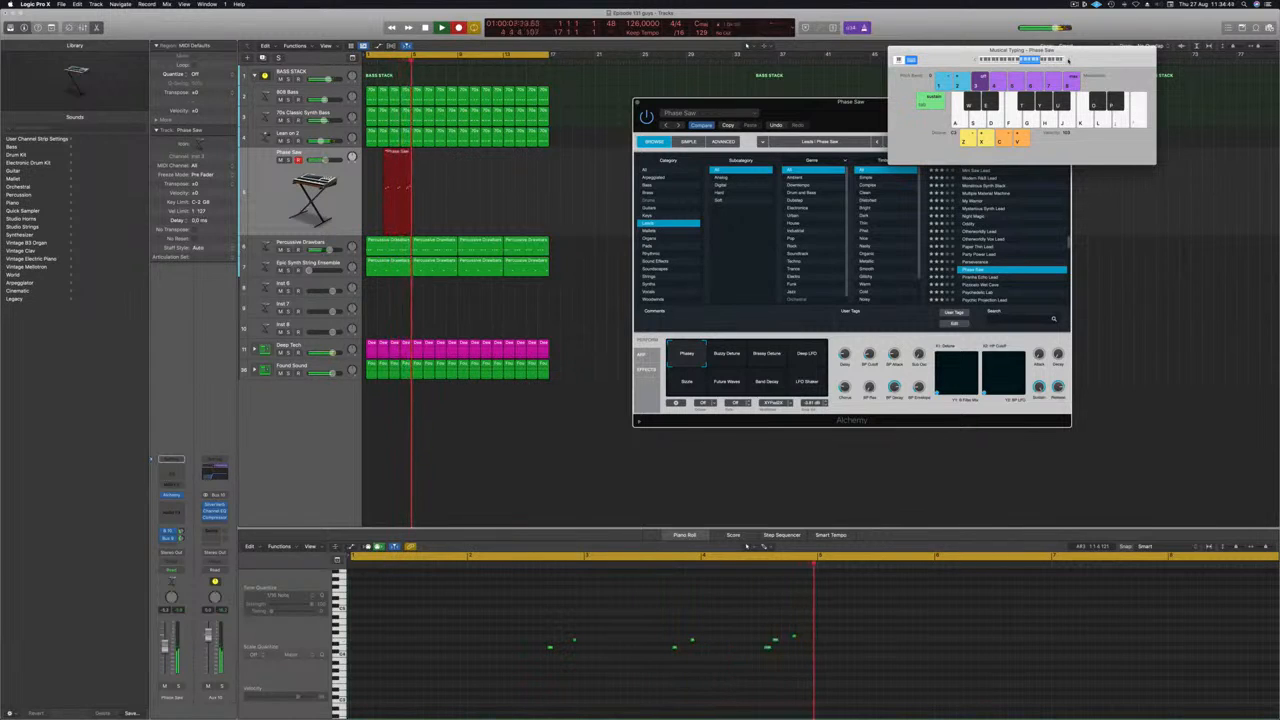
key(l)
key(l)
key(semicolon)
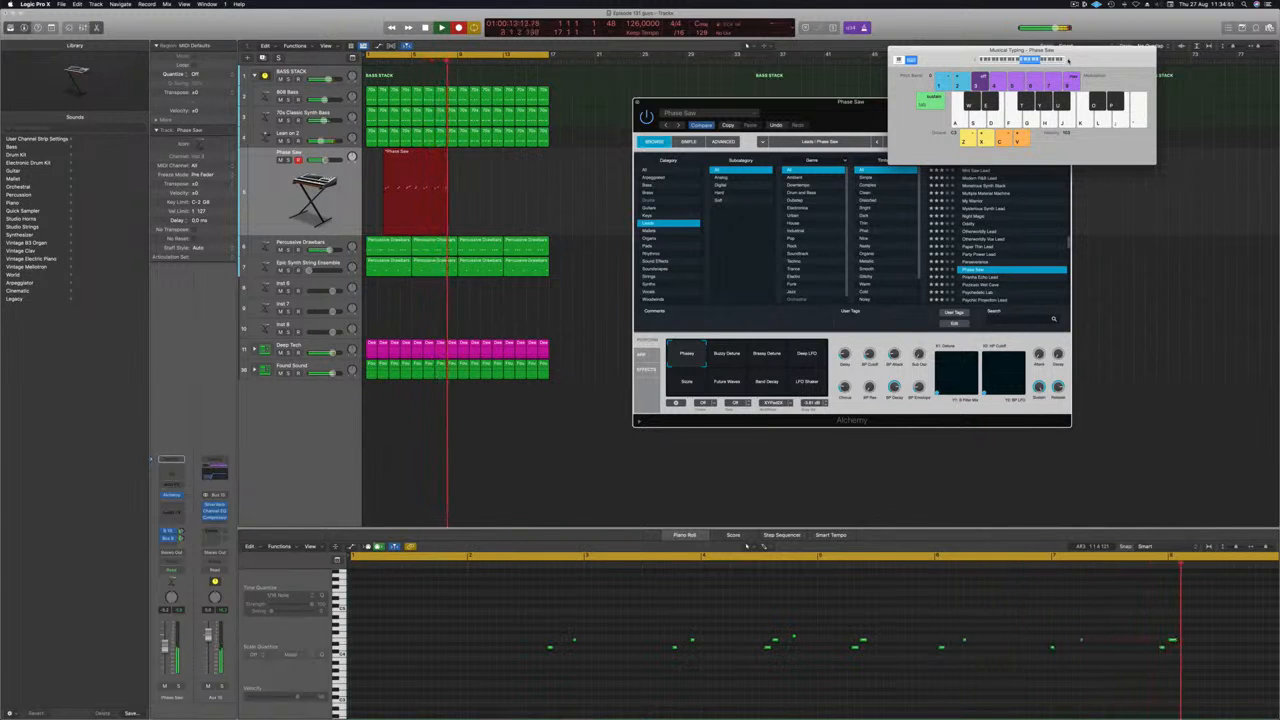
key(g)
key(f)
key(s)
key(a)
key(l)
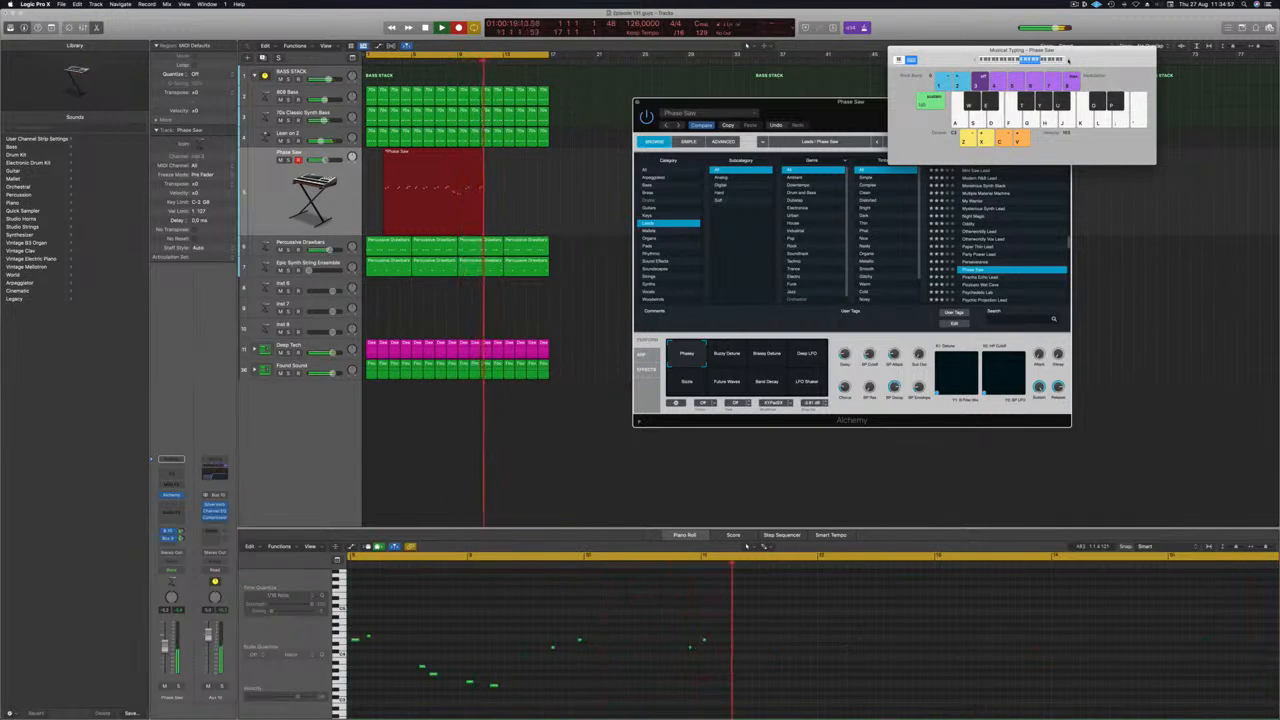
key(semicolon)
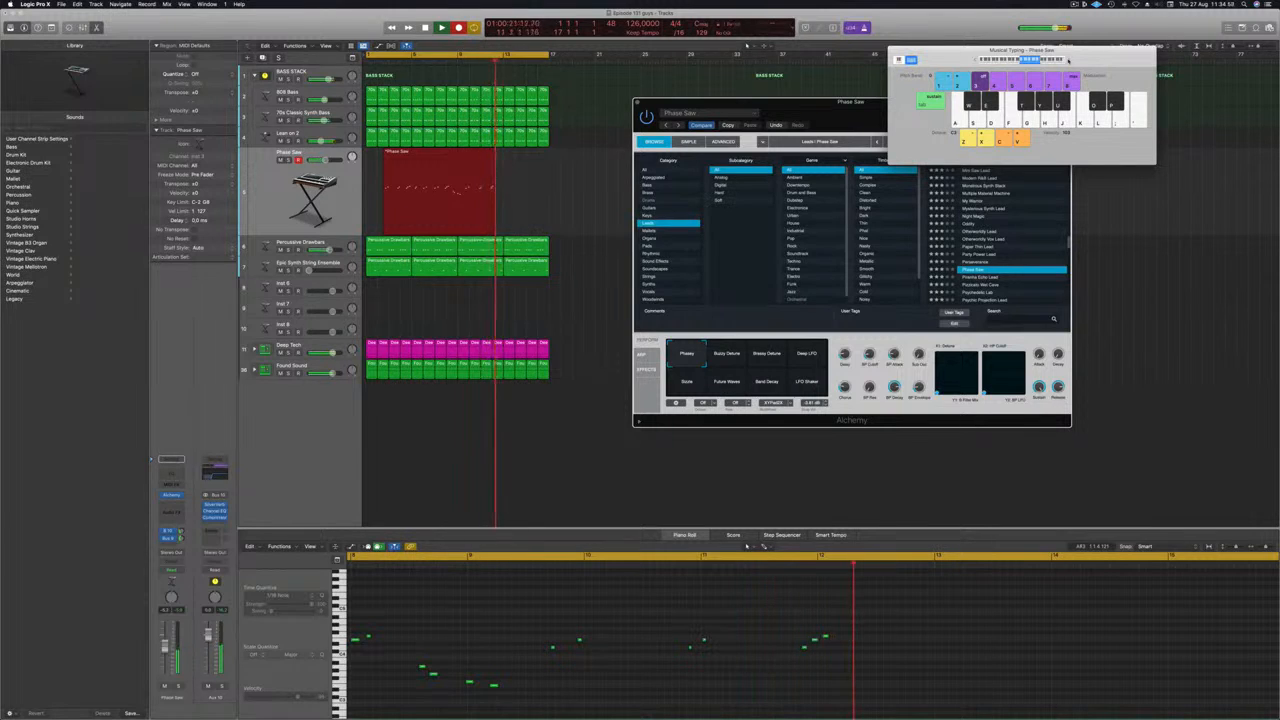
key(l)
key(semicolon)
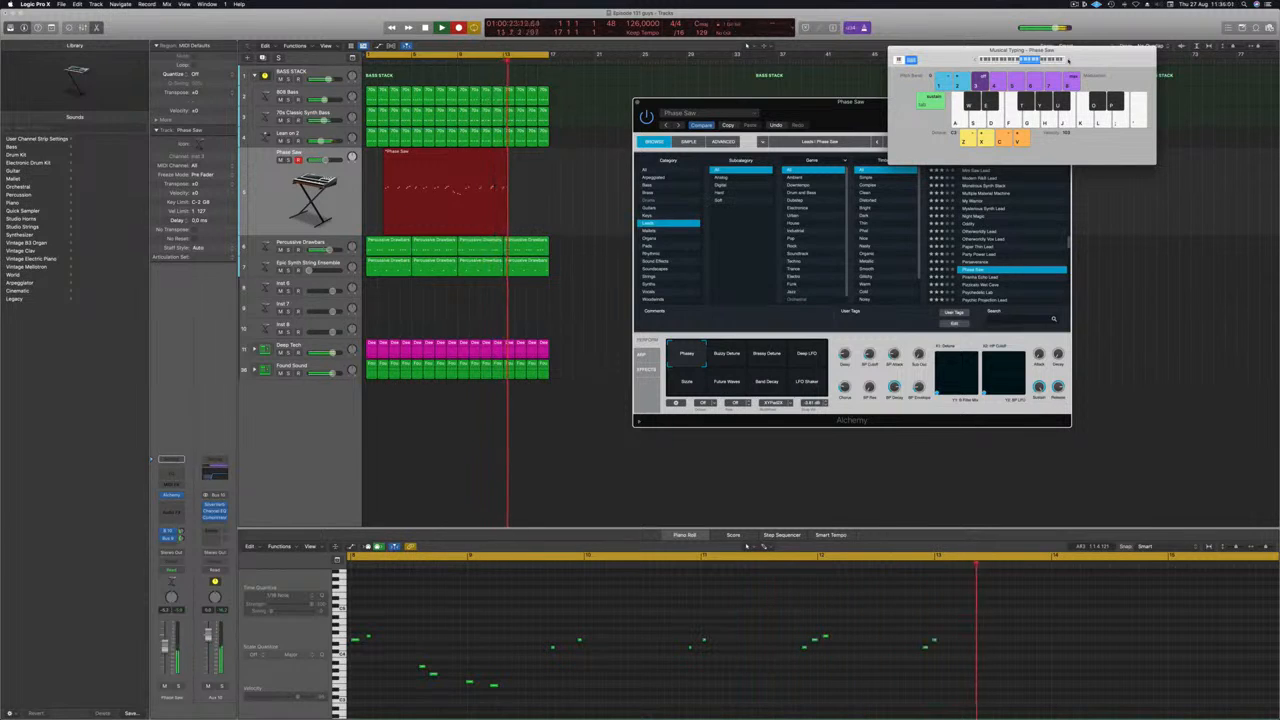
key(l)
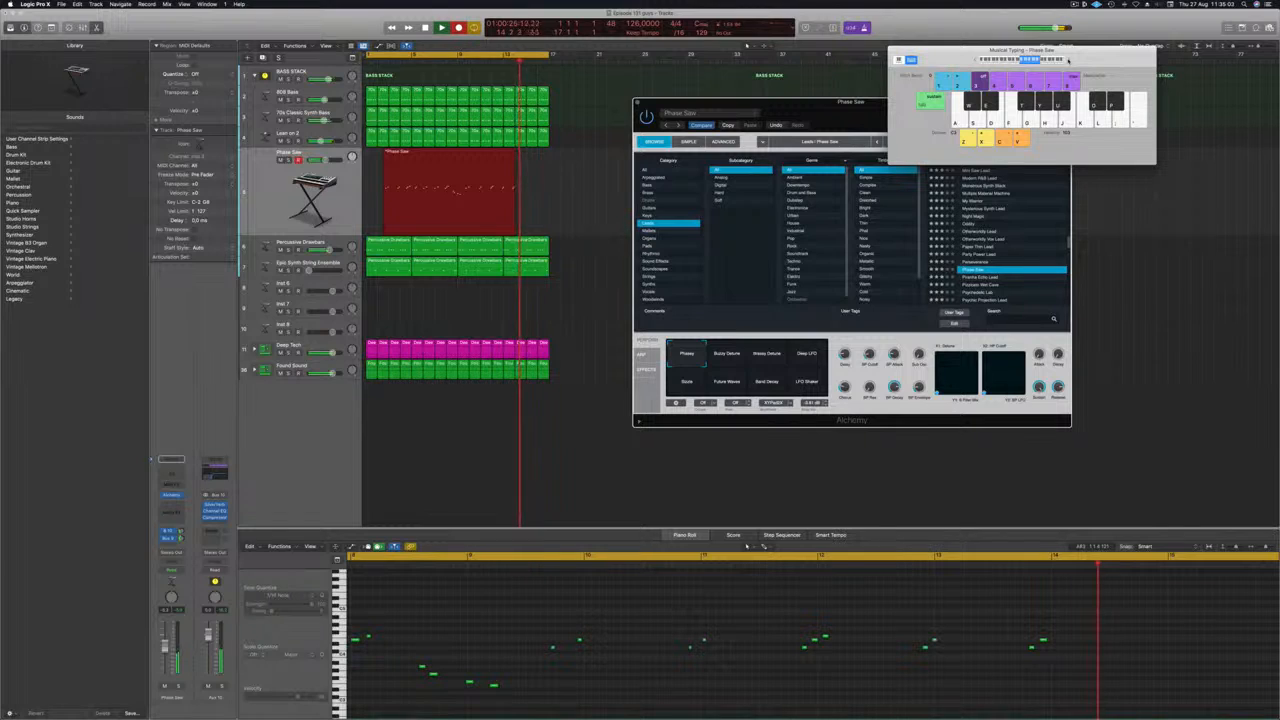
key(semicolon)
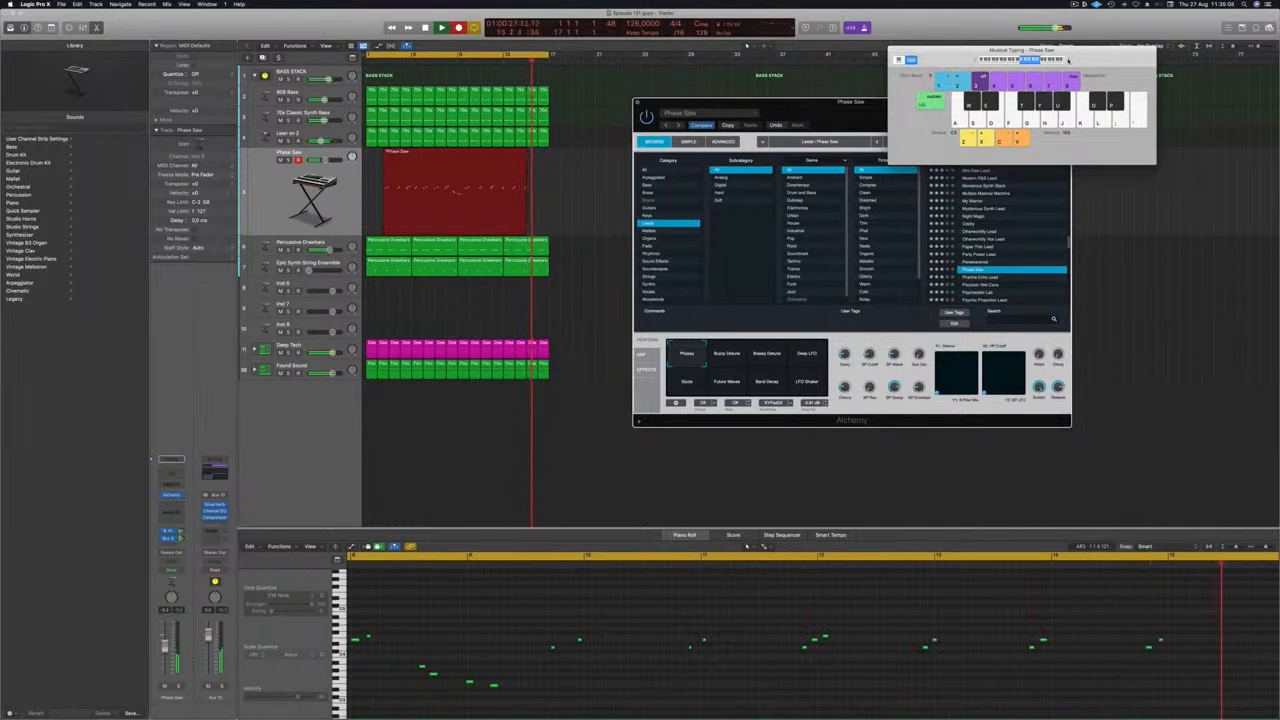
key(space)
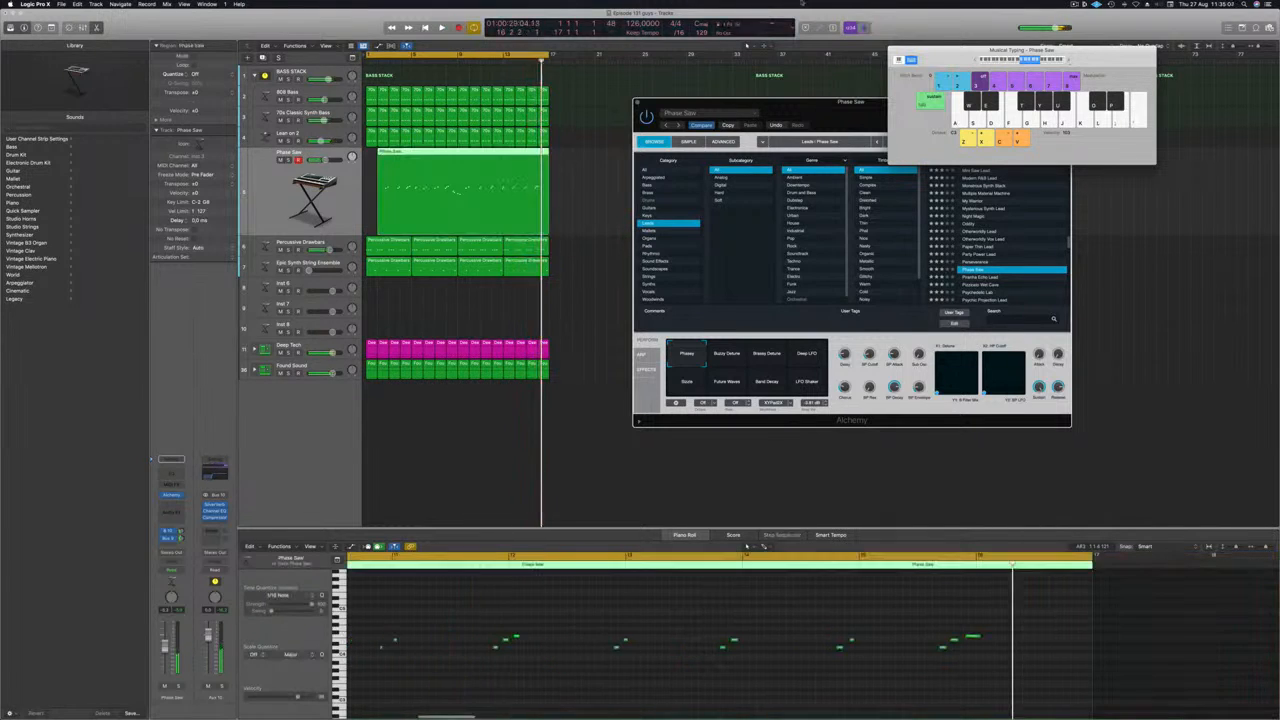
Step: Play the take from the start, split the Phase Saw region at about bar 10 and select its first part
key(Return)
key(space)
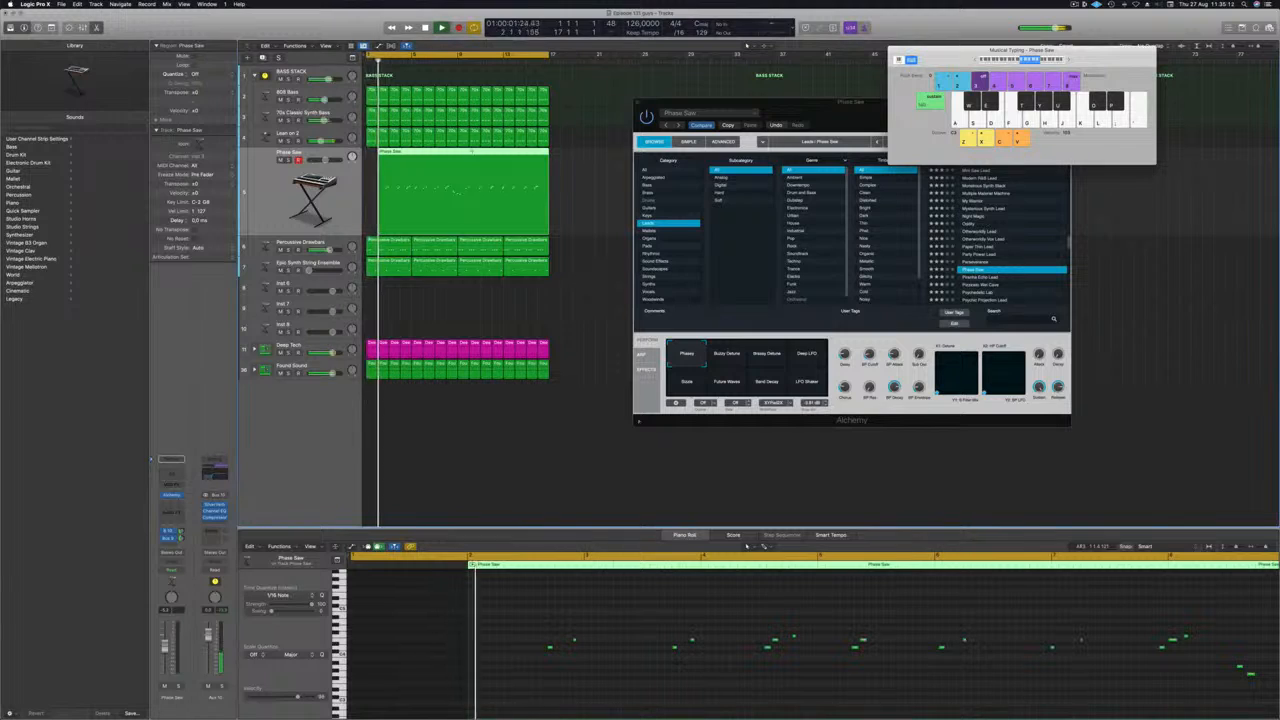
super+click(472, 153)
click(451, 153)
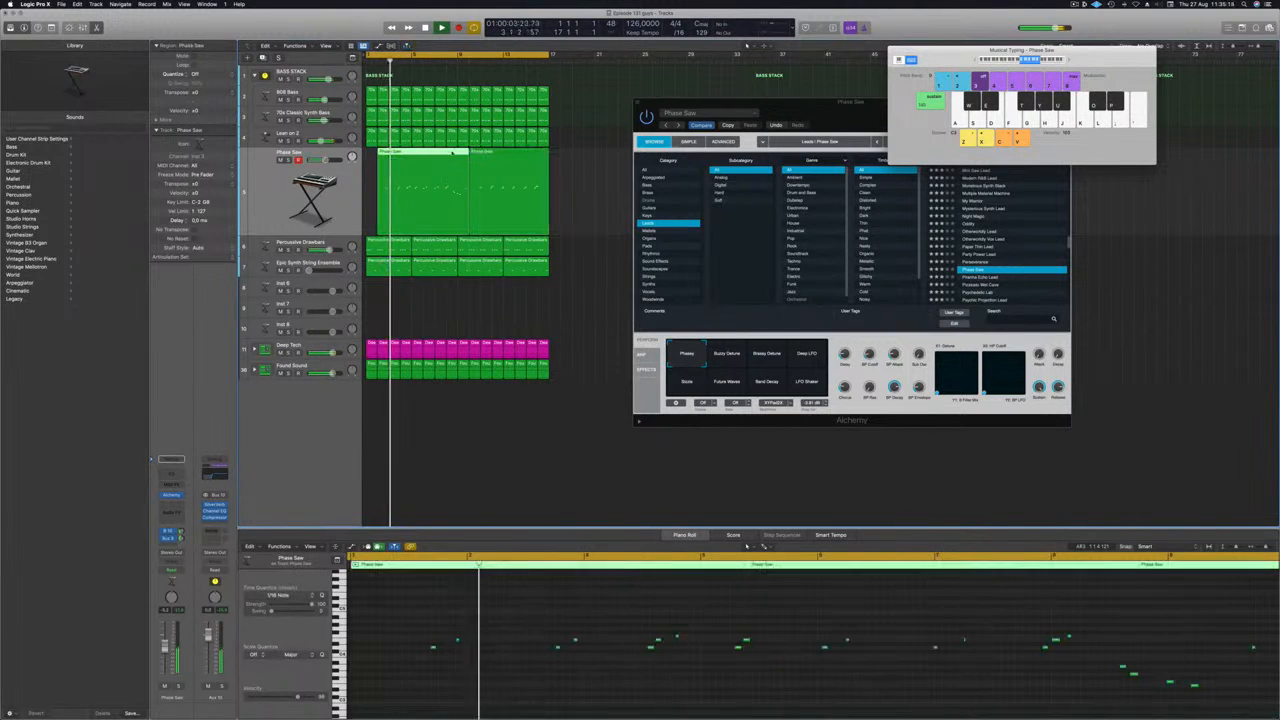
Step: Delete the first part of the split Phase Saw region and move the remaining part to the start of bar 1
key(Delete)
key(Delete)
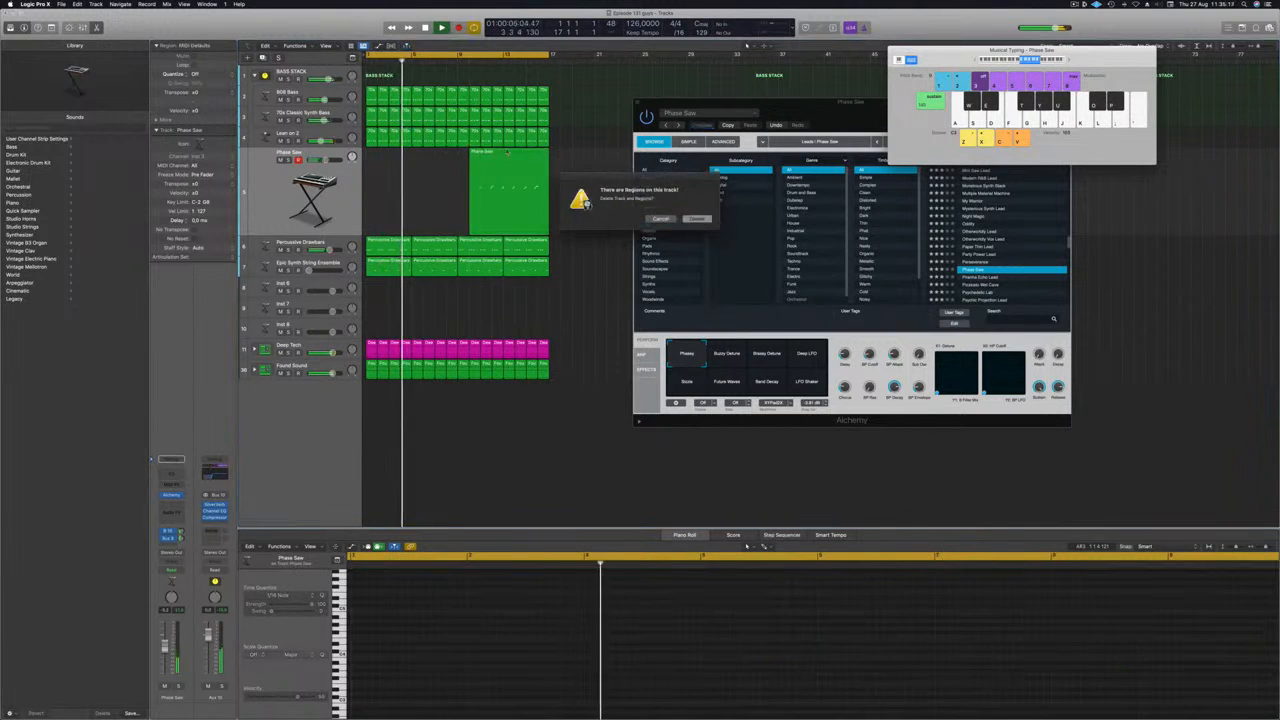
key(Escape)
drag(510, 156, 412, 157)
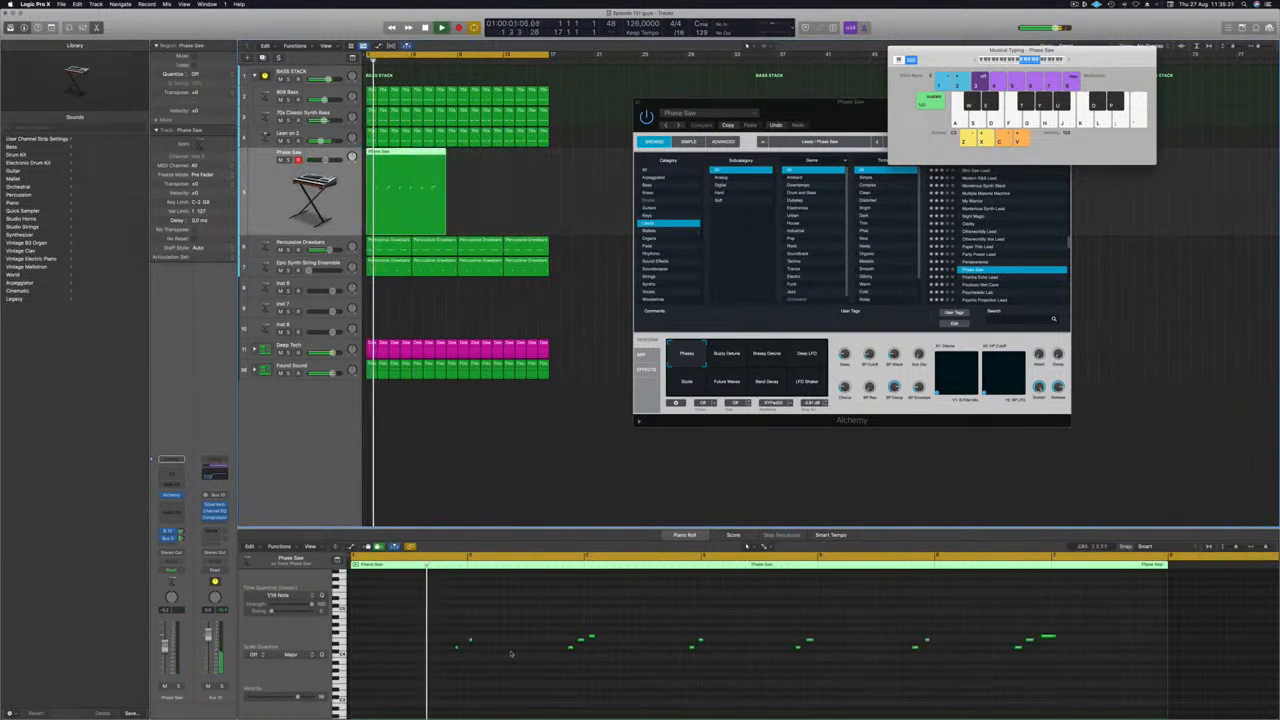
Step: Quantize all notes of the moved Phase Saw region to 1/16 notes and nudge them slightly earlier
key(super+a)
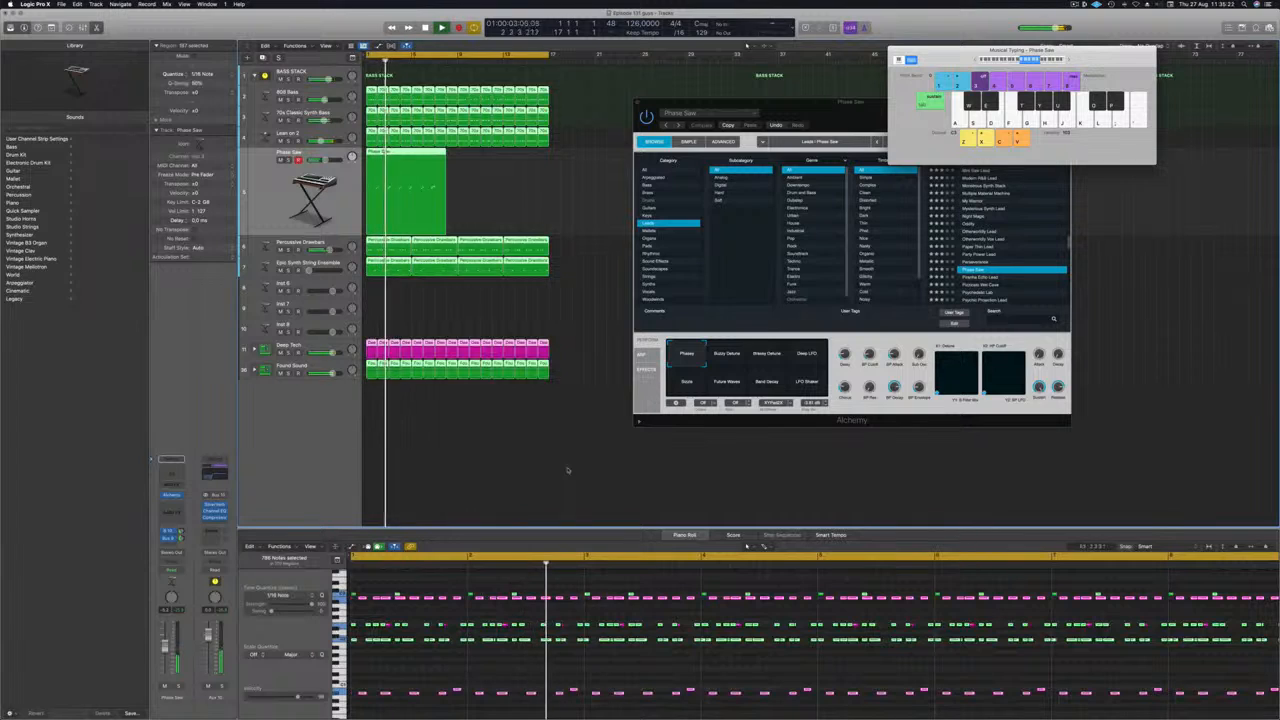
click(610, 283)
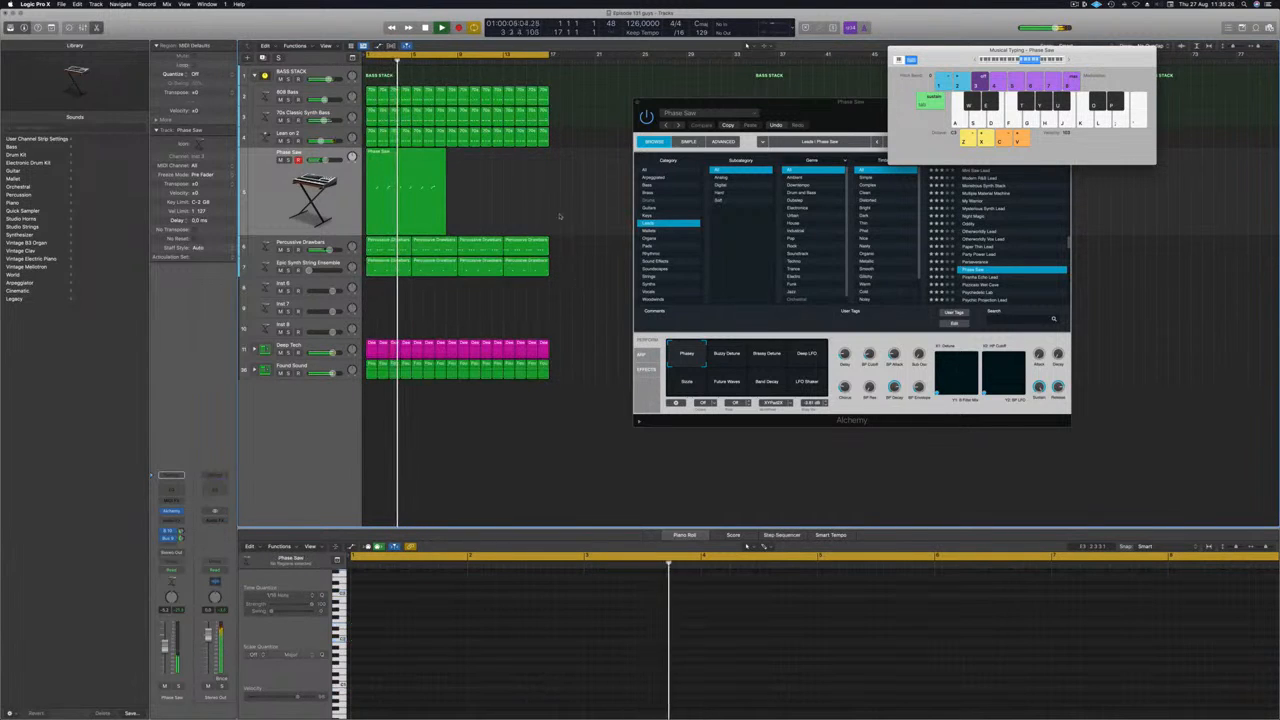
click(406, 164)
click(478, 700)
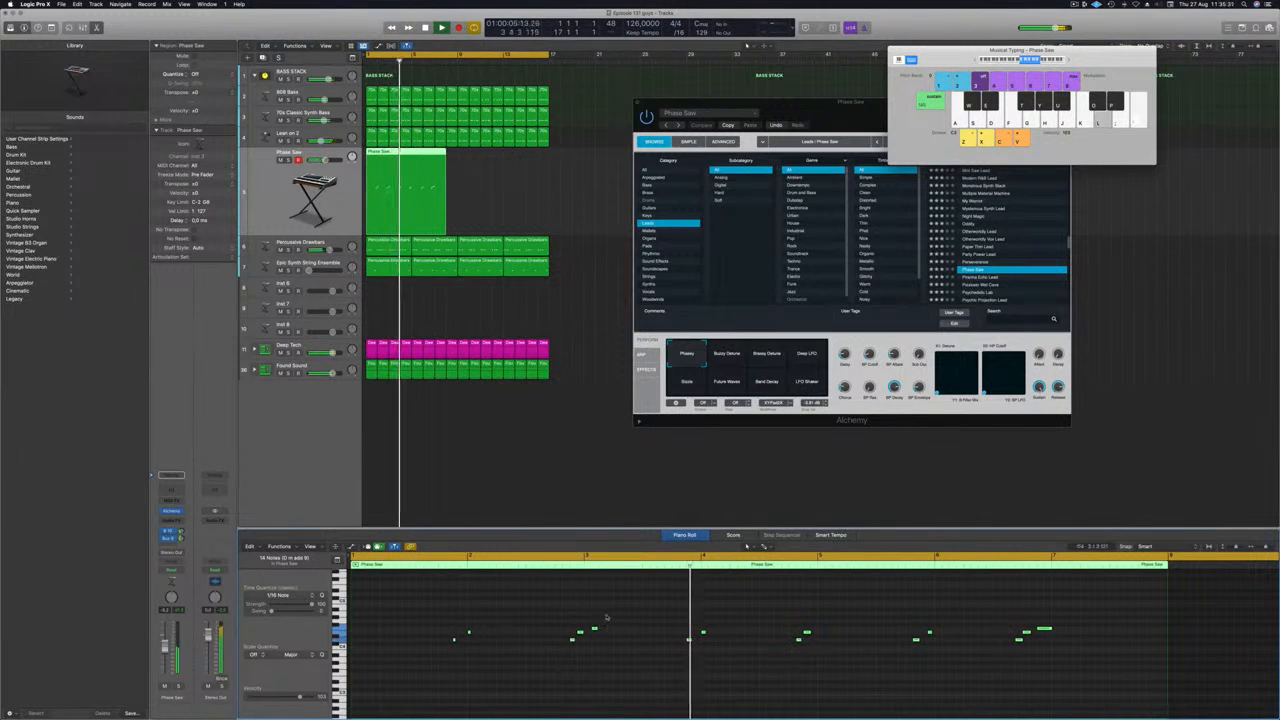
click(662, 612)
drag(477, 633, 1185, 658)
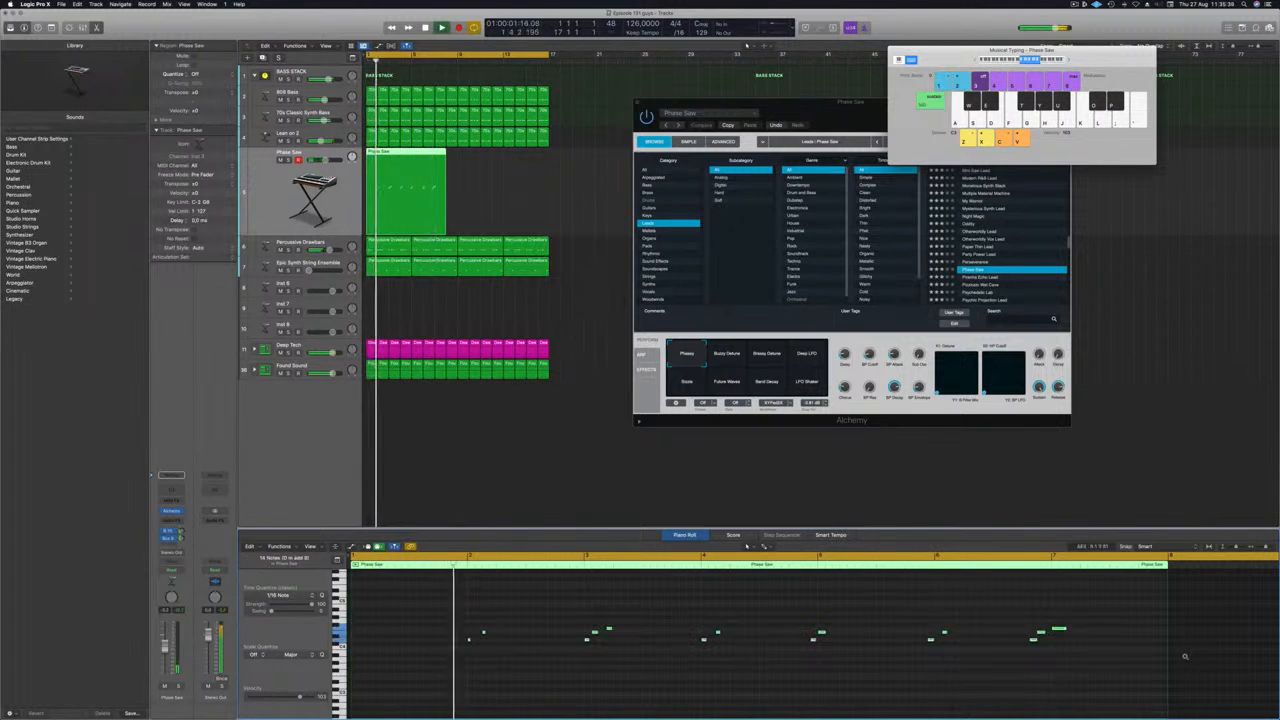
key(alt+Left)
key(Return)
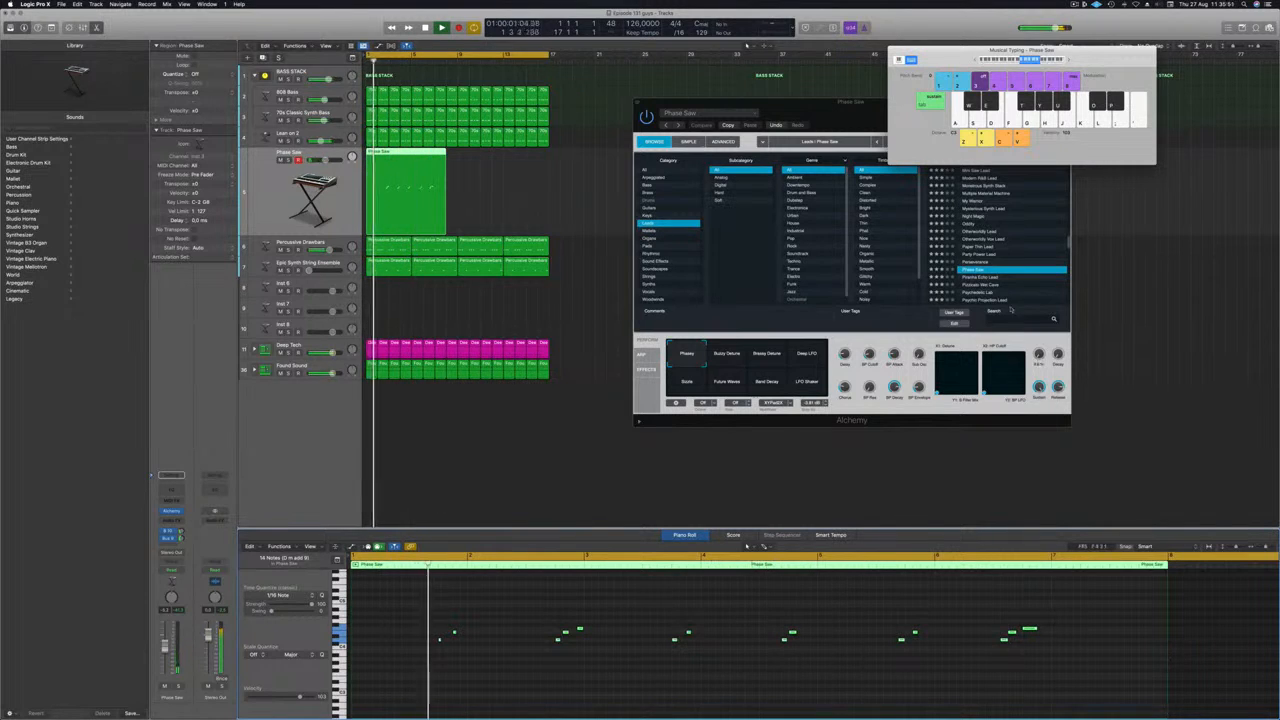
Step: Split the Phase Saw region at bar 5, delete the second part, and shift the remaining part's last two notes slightly later
double_click(413, 154)
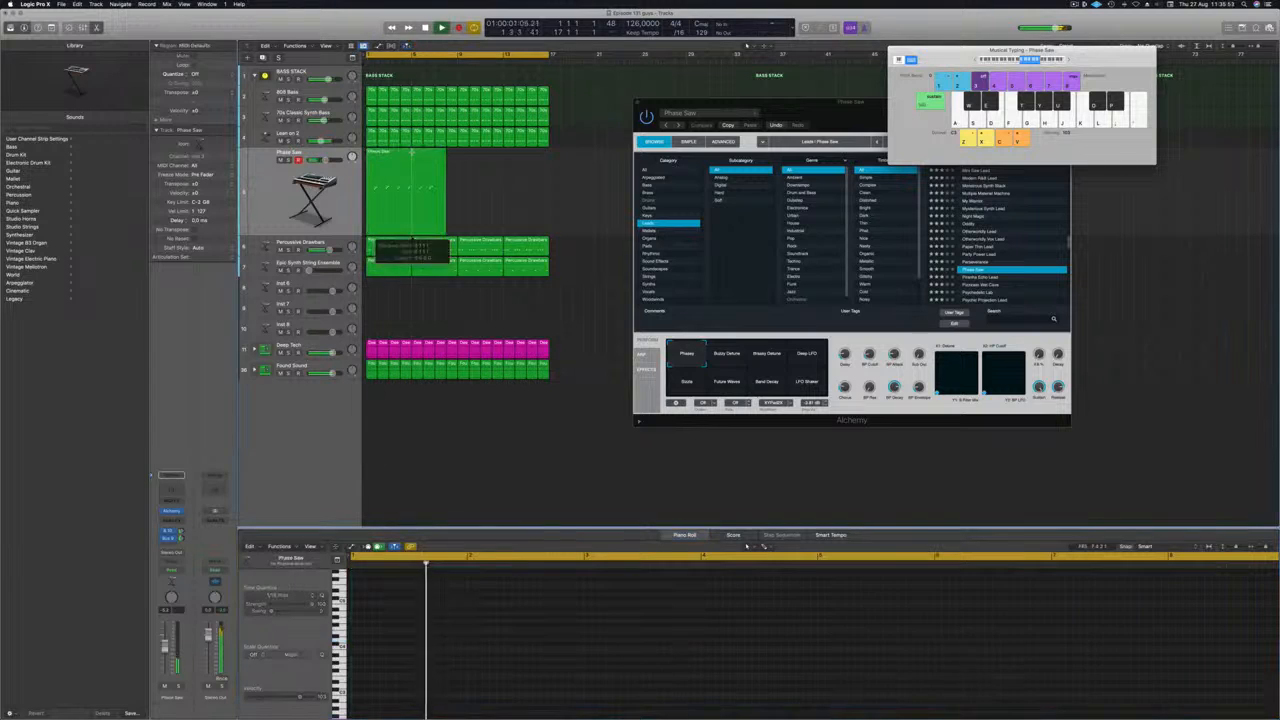
key(Delete)
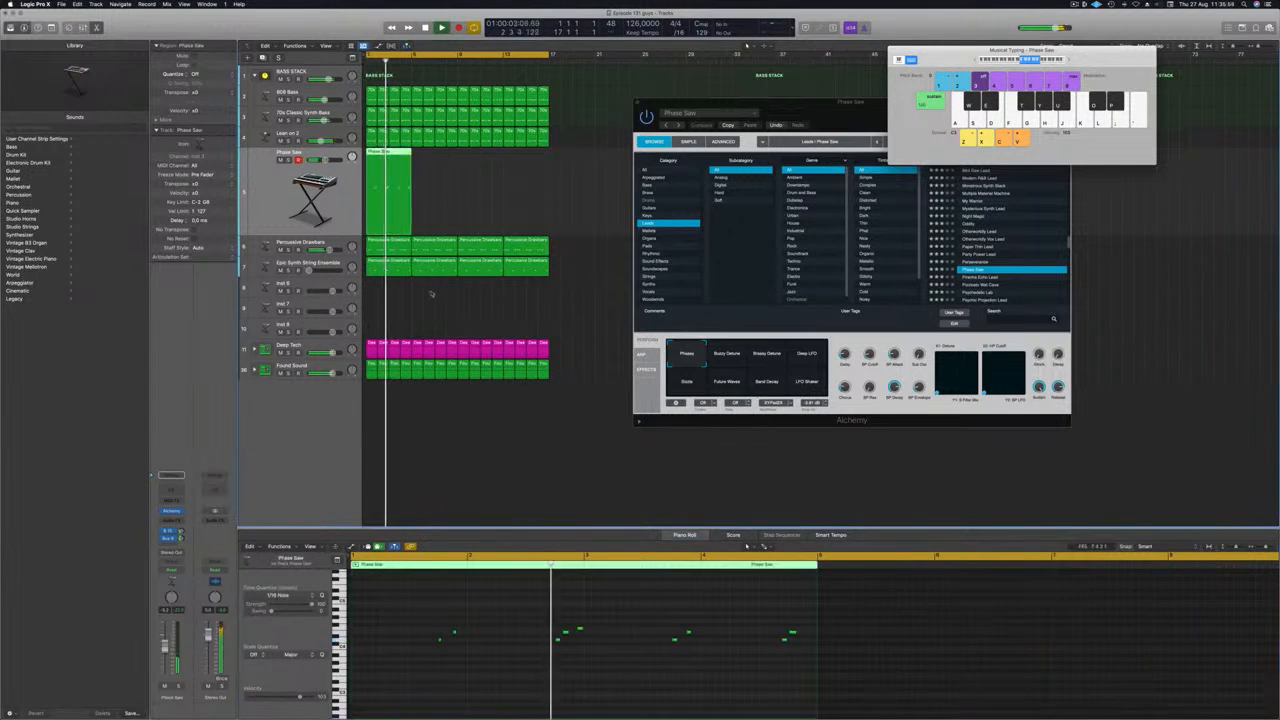
key(super+Right)
key(super+Right)
key(super+Right)
key(Return)
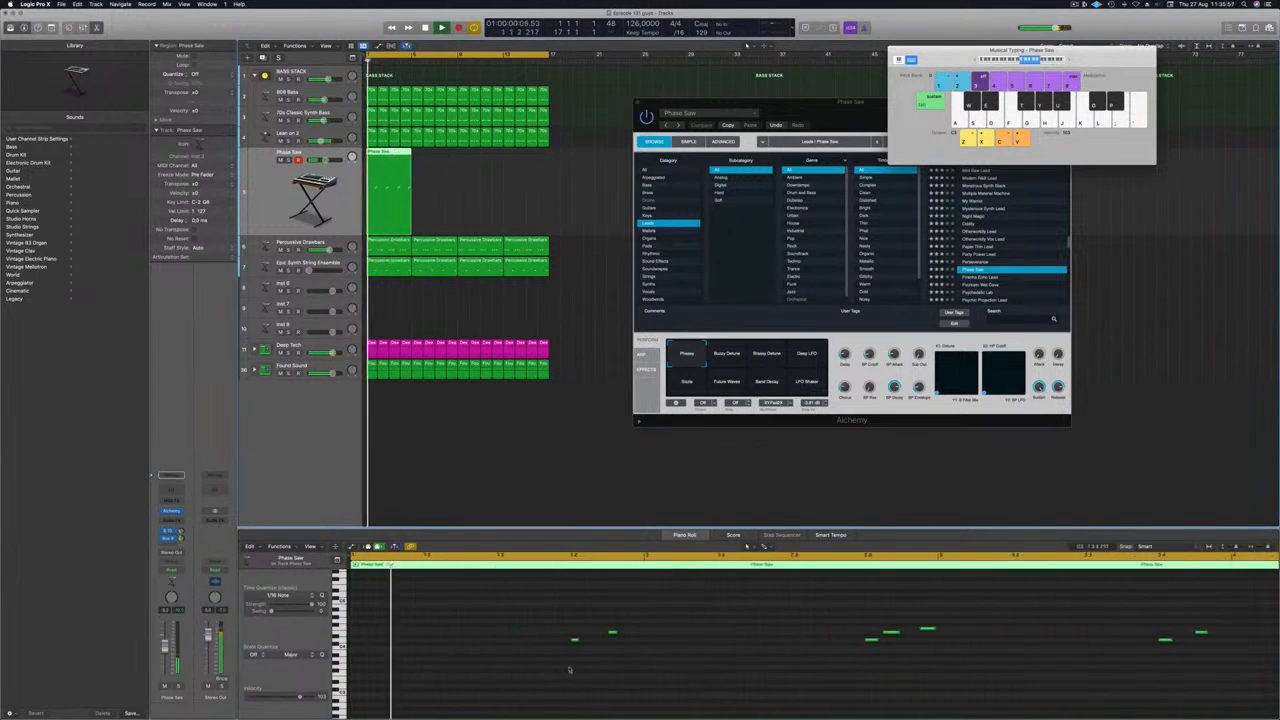
key(super+Left)
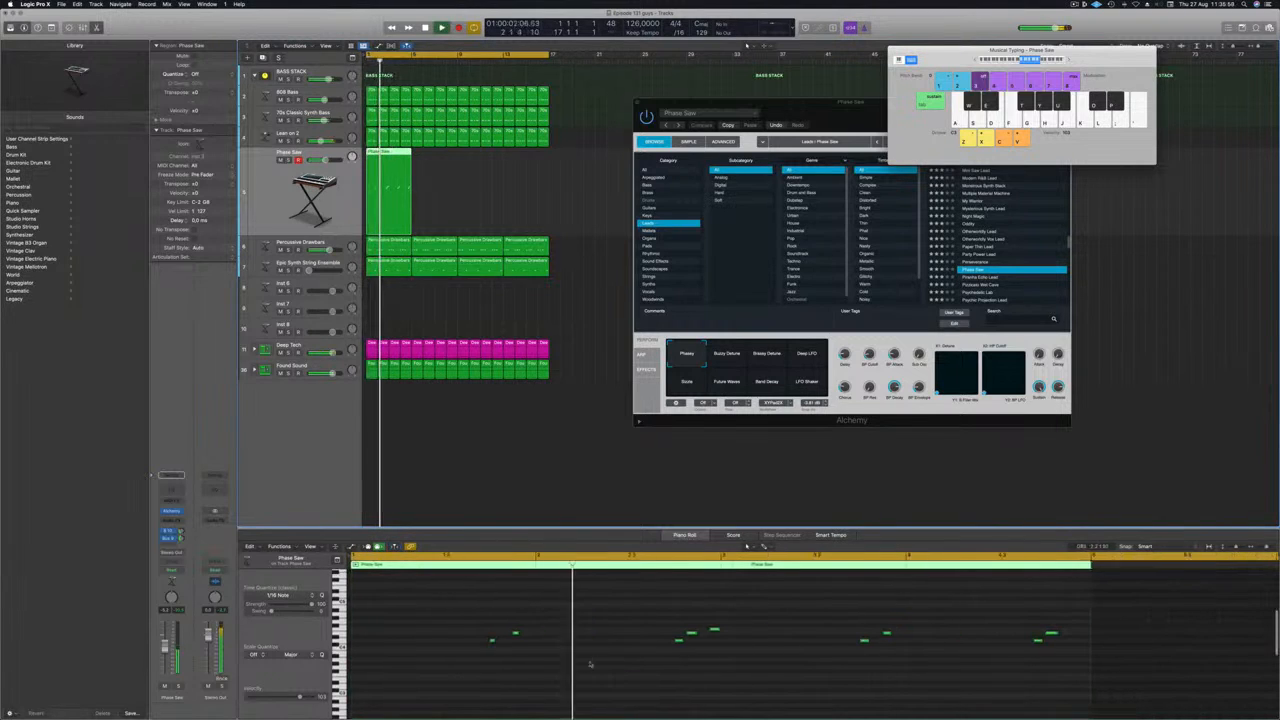
scroll(686, 645, up, 1)
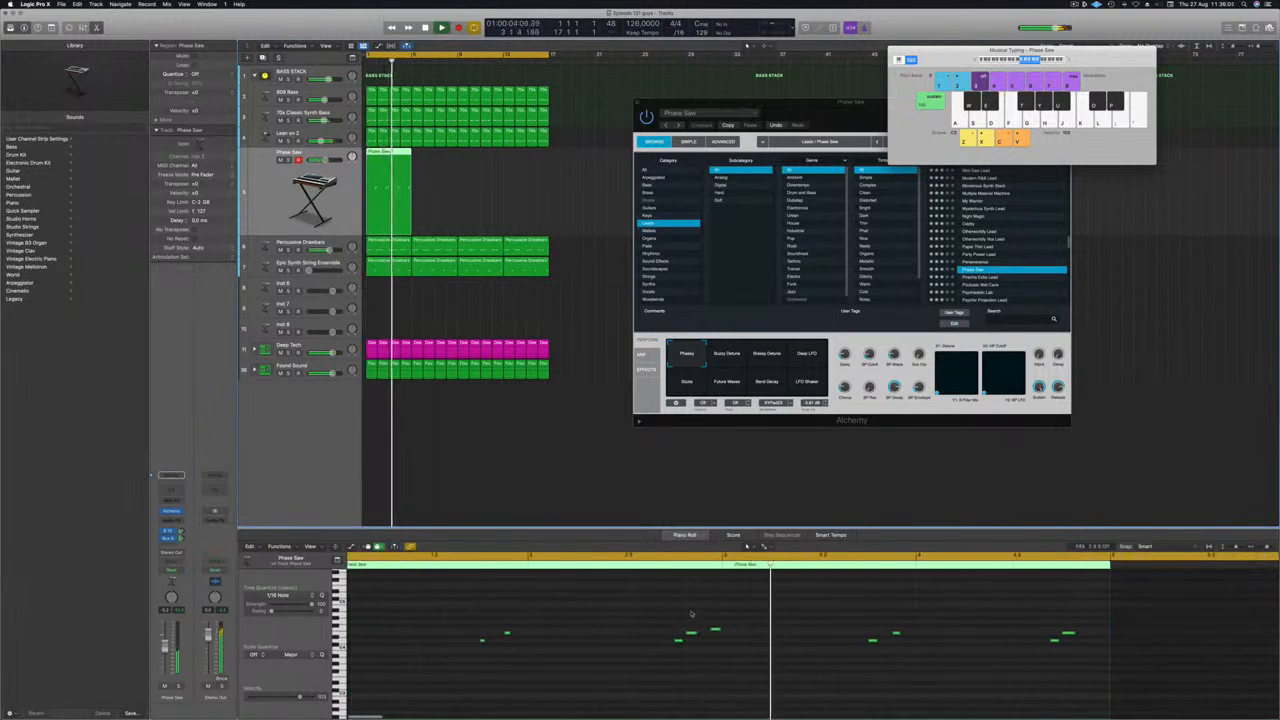
key(super+Left)
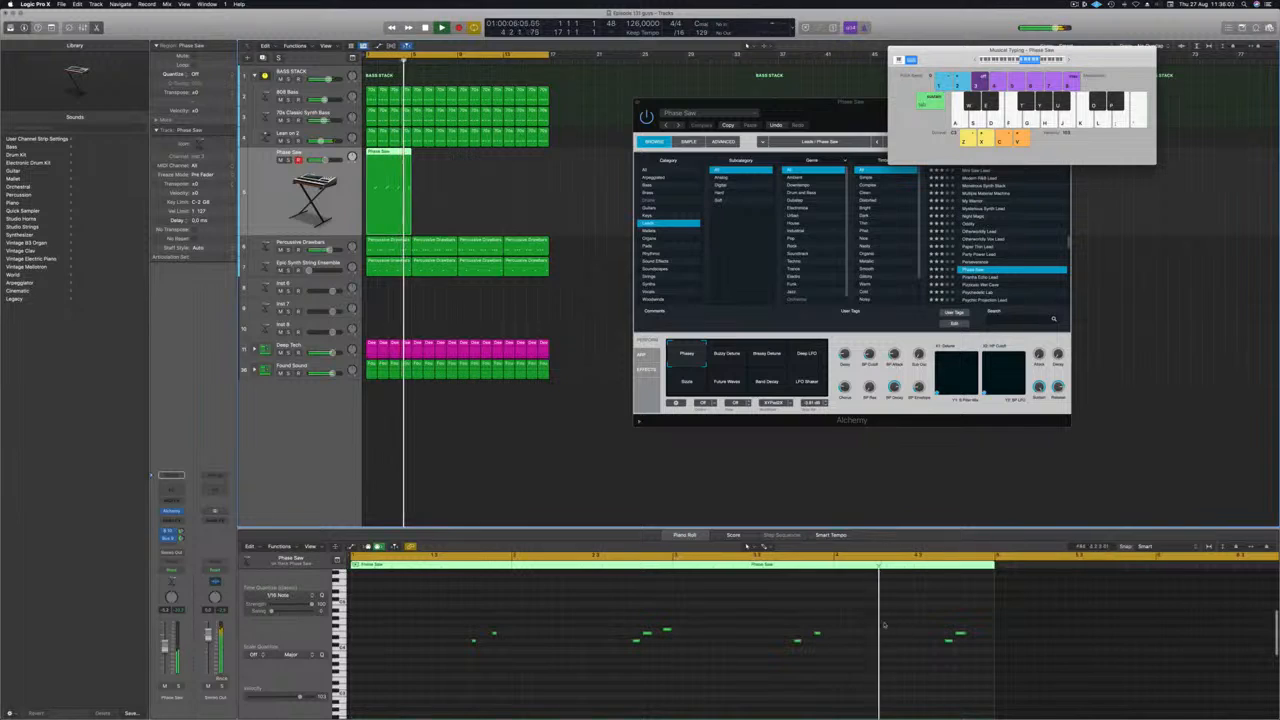
click(949, 642)
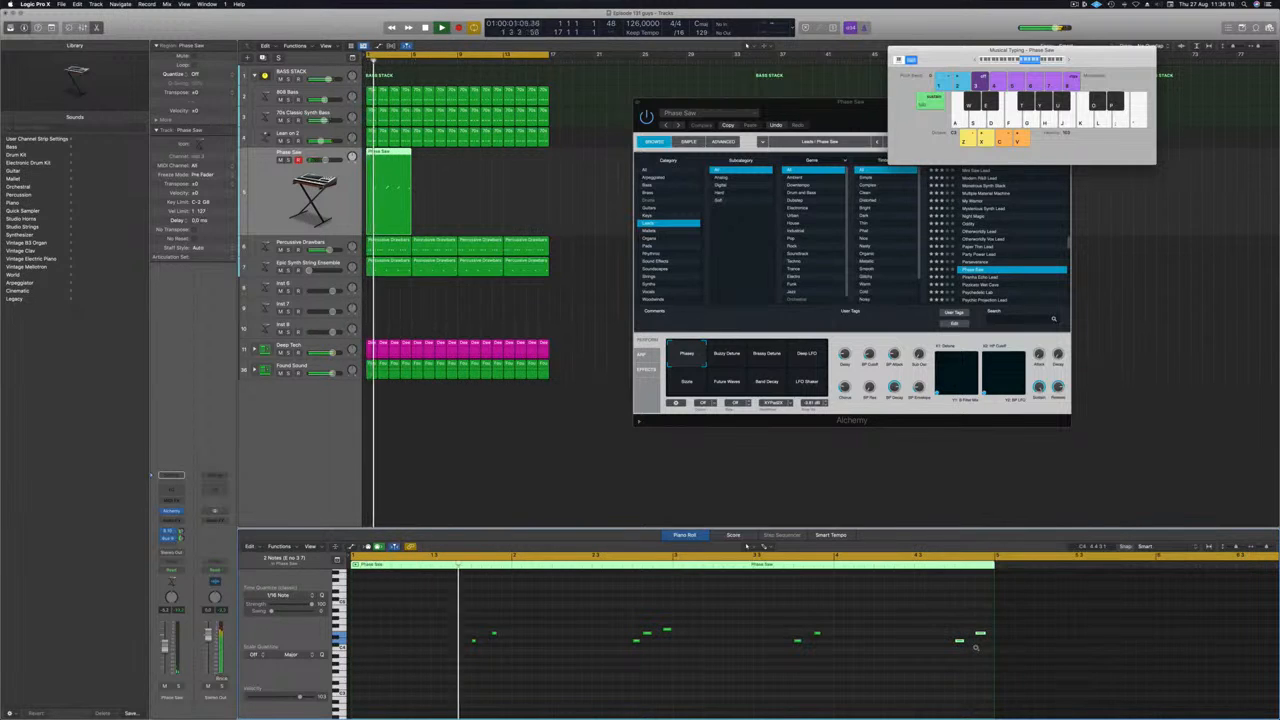
Step: Copy the four-bar Phase Saw region until it fills the track up to bar 17 and transpose all its notes down one octave
scroll(908, 644, down, 3)
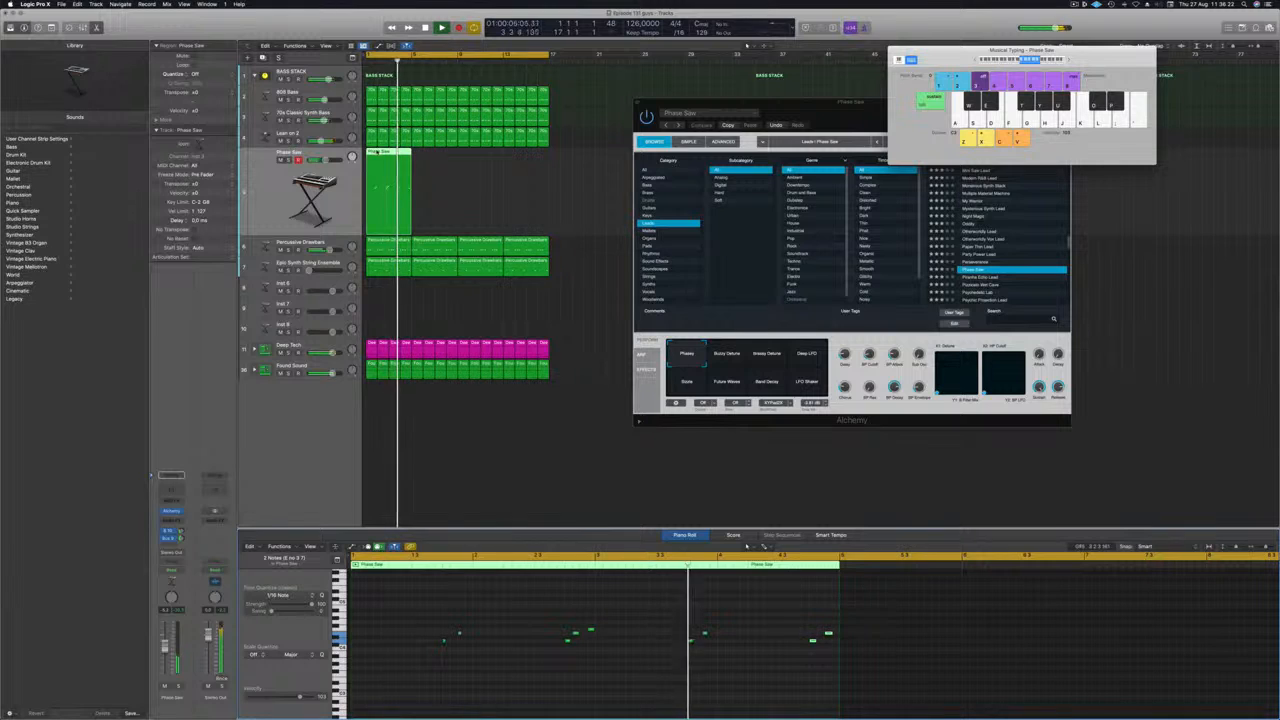
drag(374, 151, 483, 161)
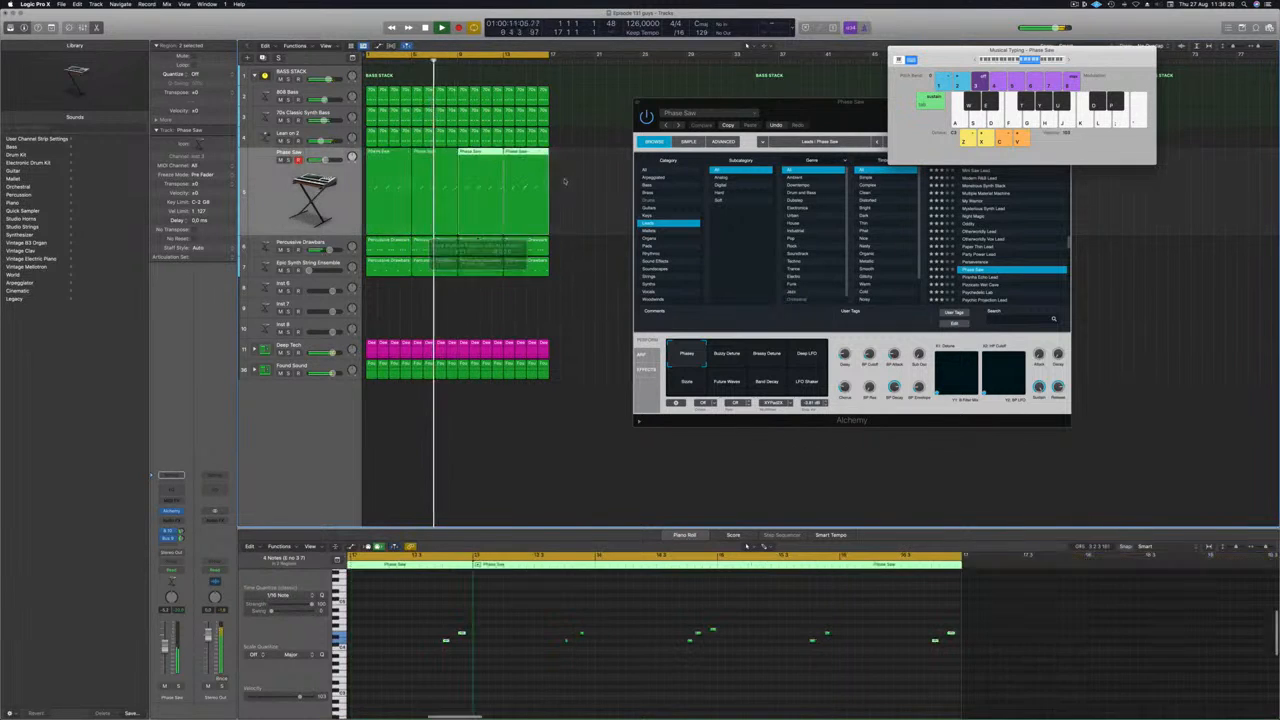
click(647, 666)
key(super+a)
key(alt+shift+Down)
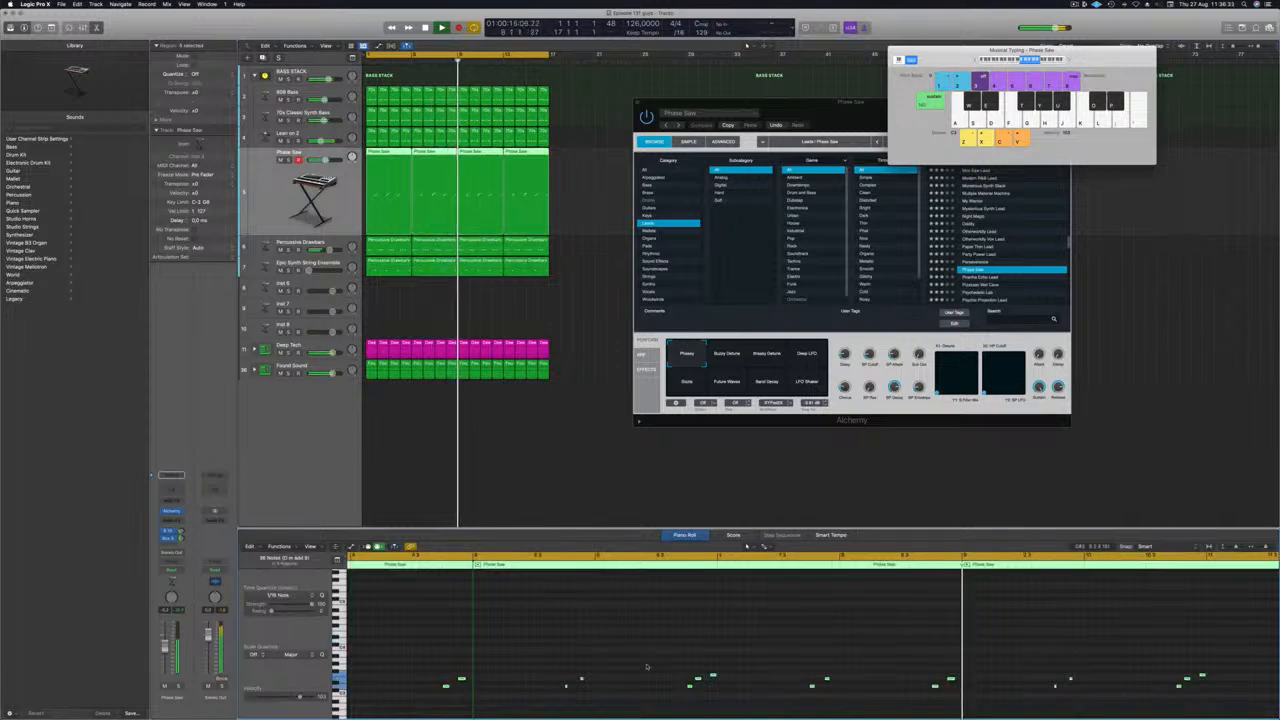
key(alt+shift+Down)
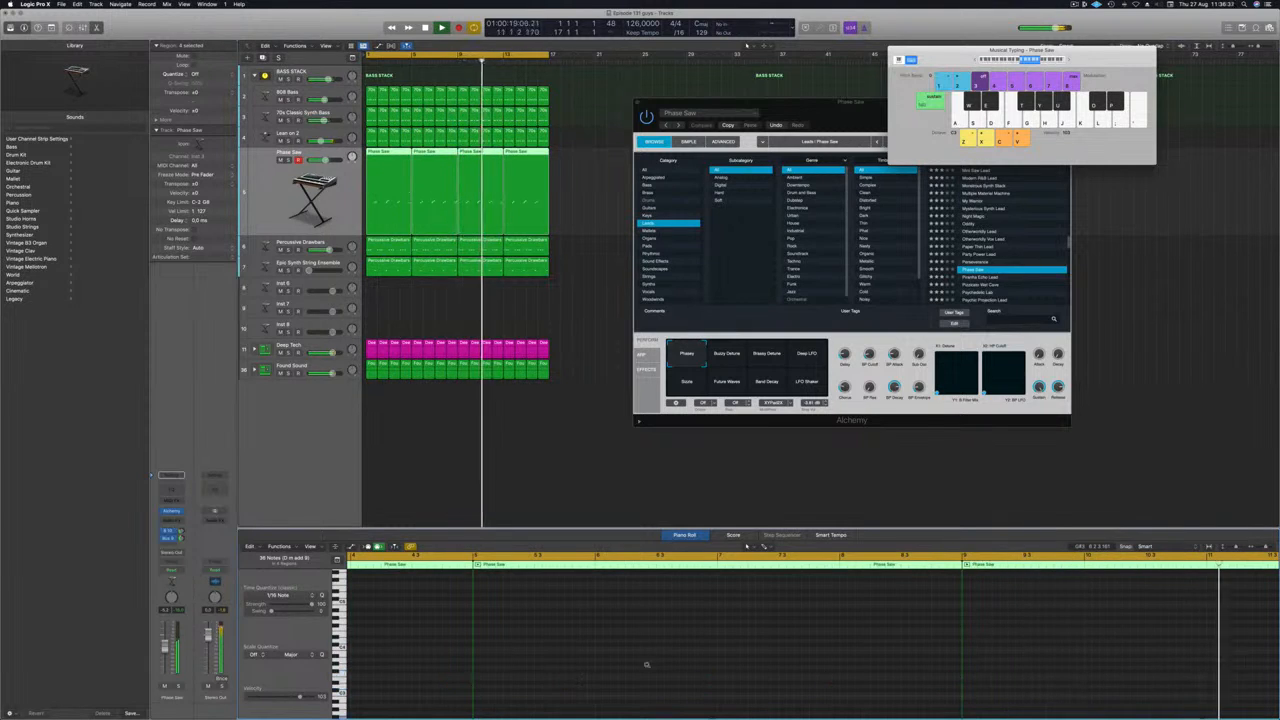
key(alt+shift+Up)
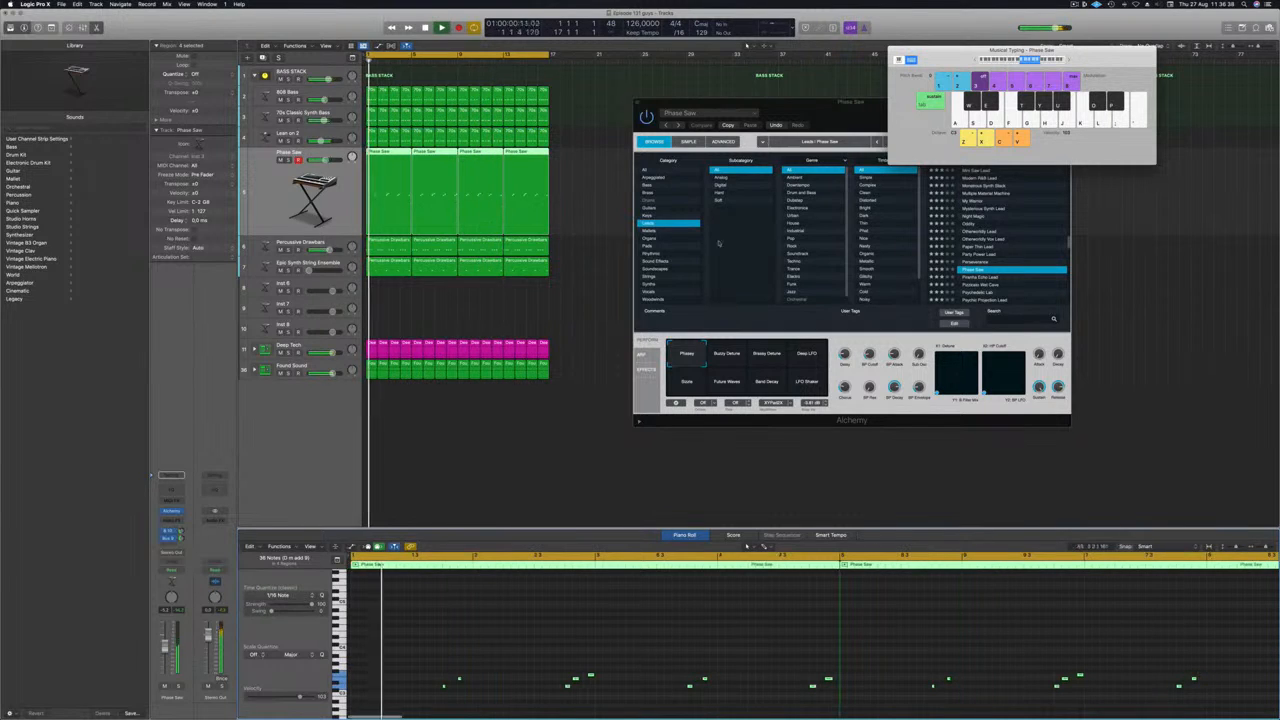
Step: Audition the Piranha Echo Lead, Pizzicato Wet Cave and Psychedelic Lab presets in Alchemy and settle on Pizzicato Wet Cave
drag(727, 102, 583, 102)
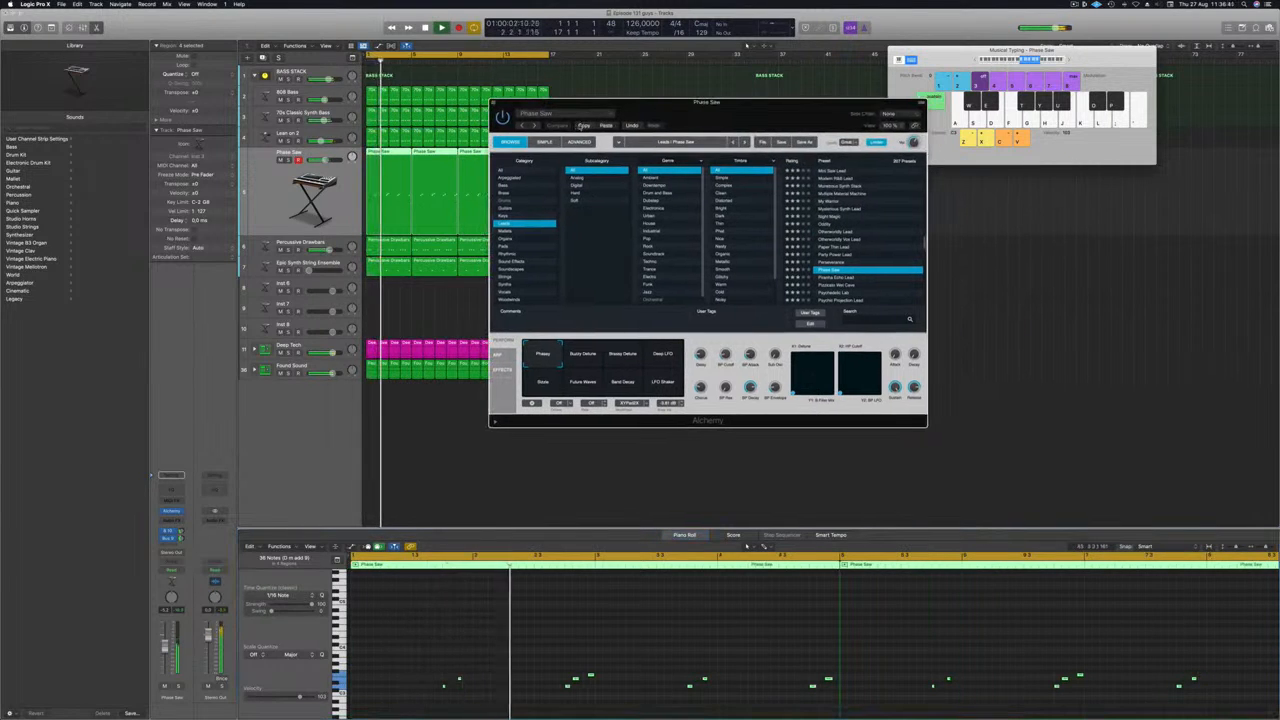
scroll(820, 232, down, 3)
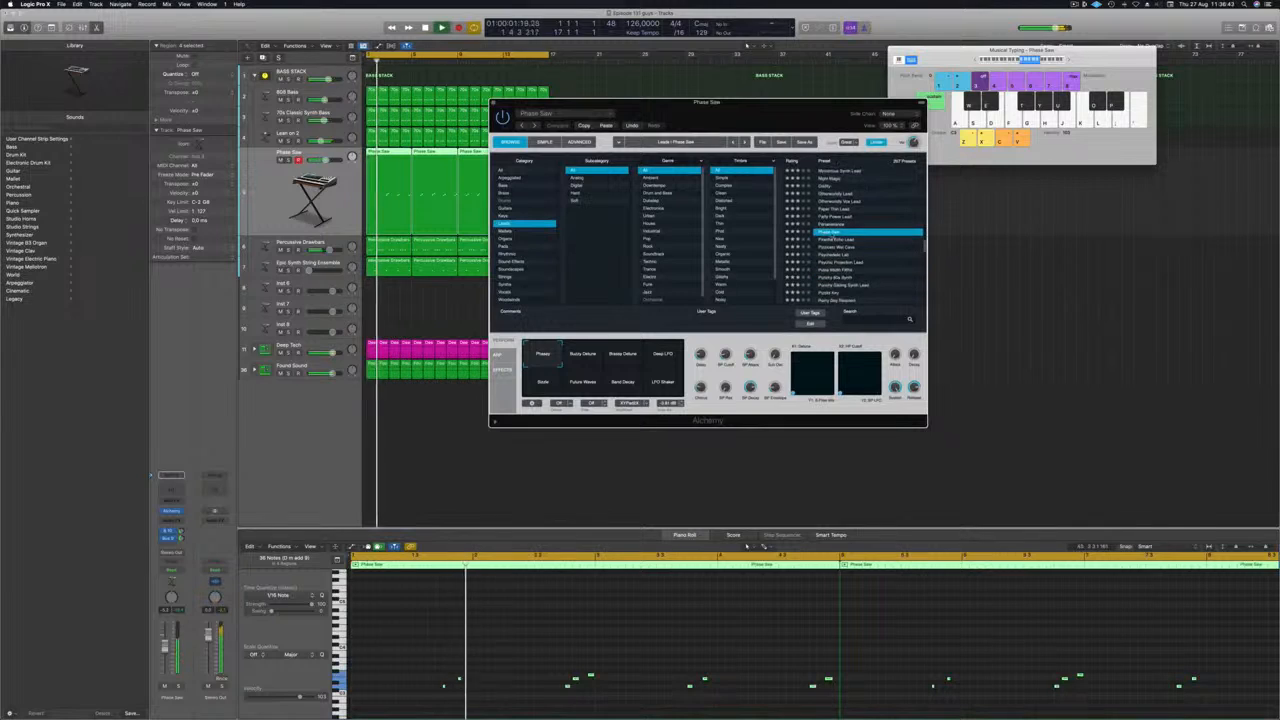
click(834, 240)
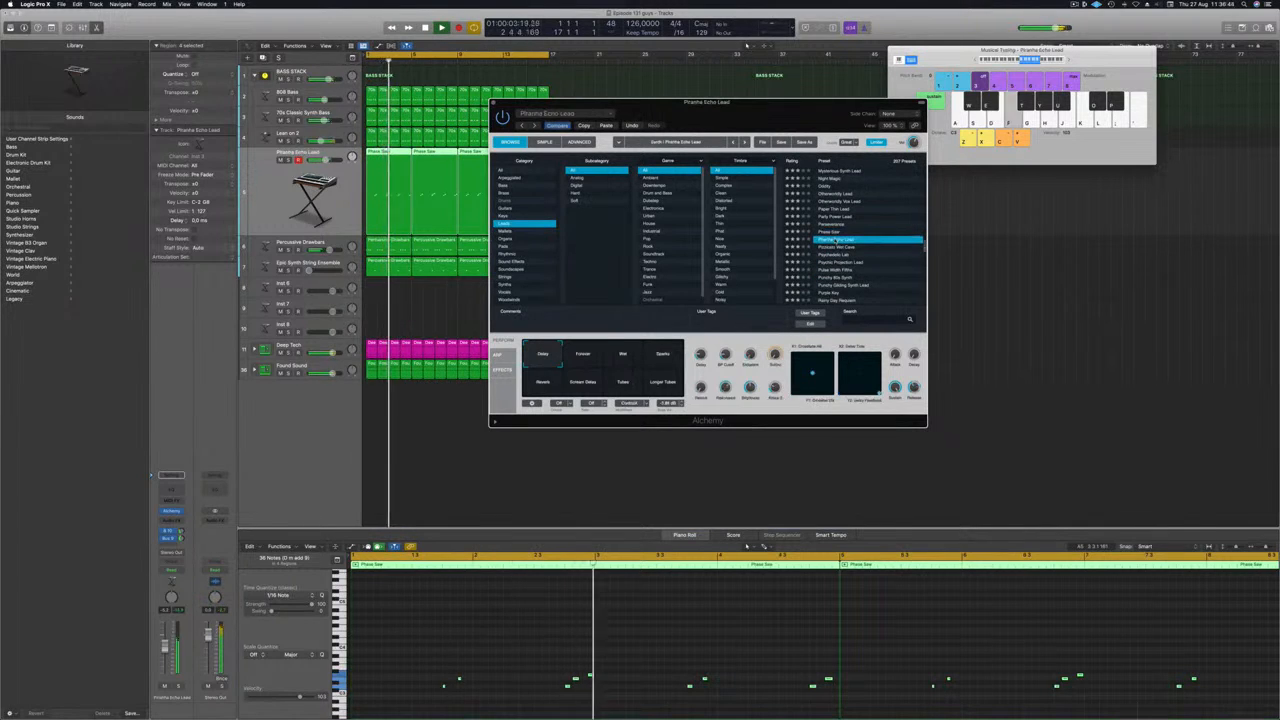
click(834, 248)
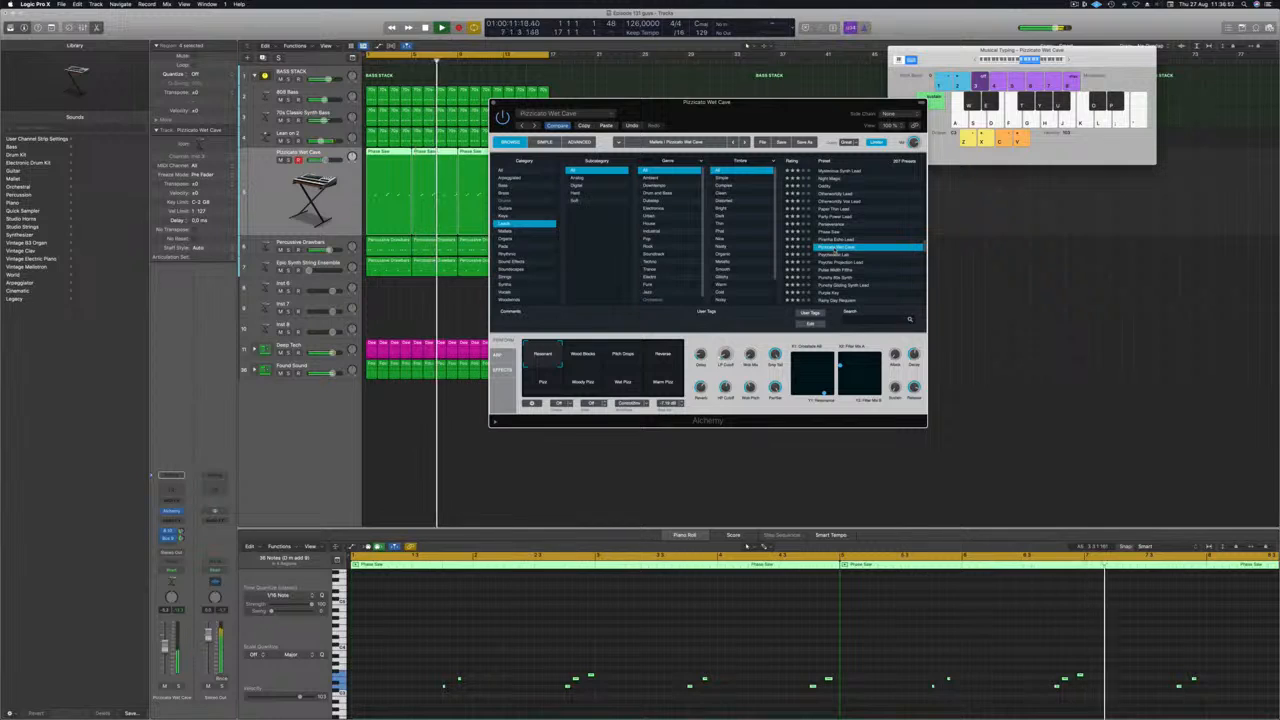
scroll(835, 252, down, 1)
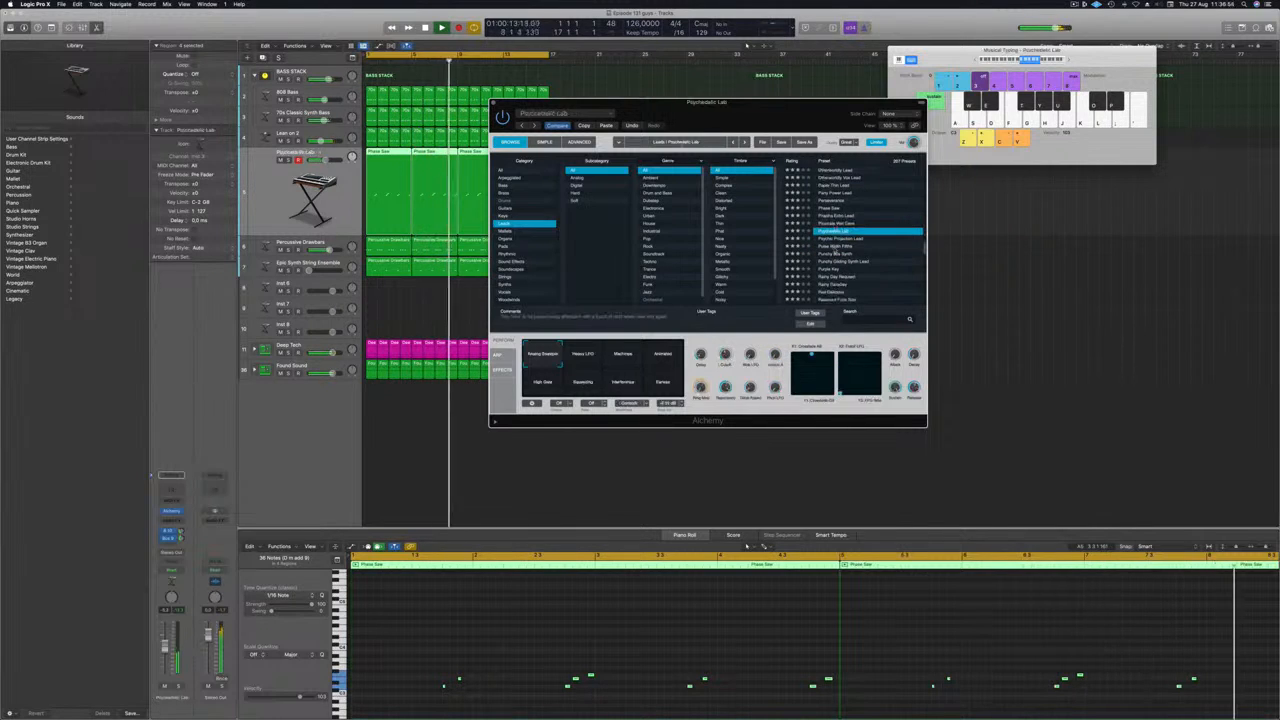
scroll(835, 253, down, 1)
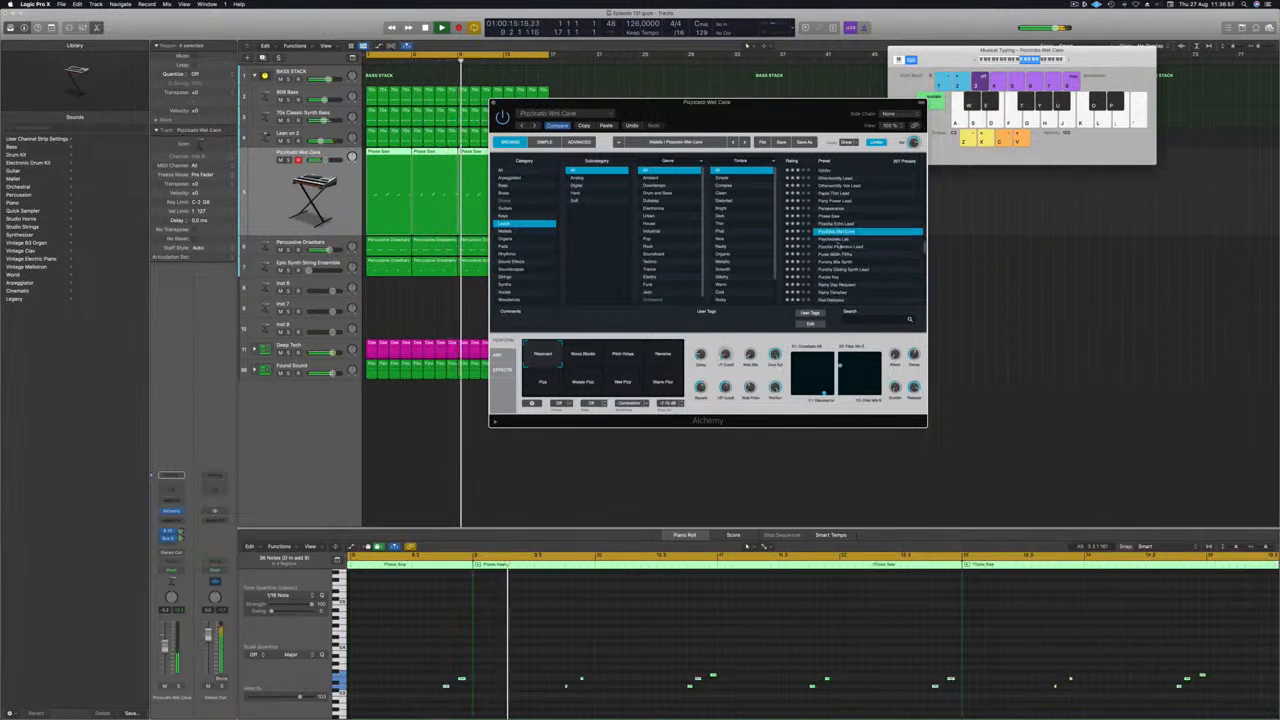
Step: Audition Pizzicato Wet Cave's snapshots from Wood Blocks through Warm Pizz and raise the track's volume slightly
click(583, 355)
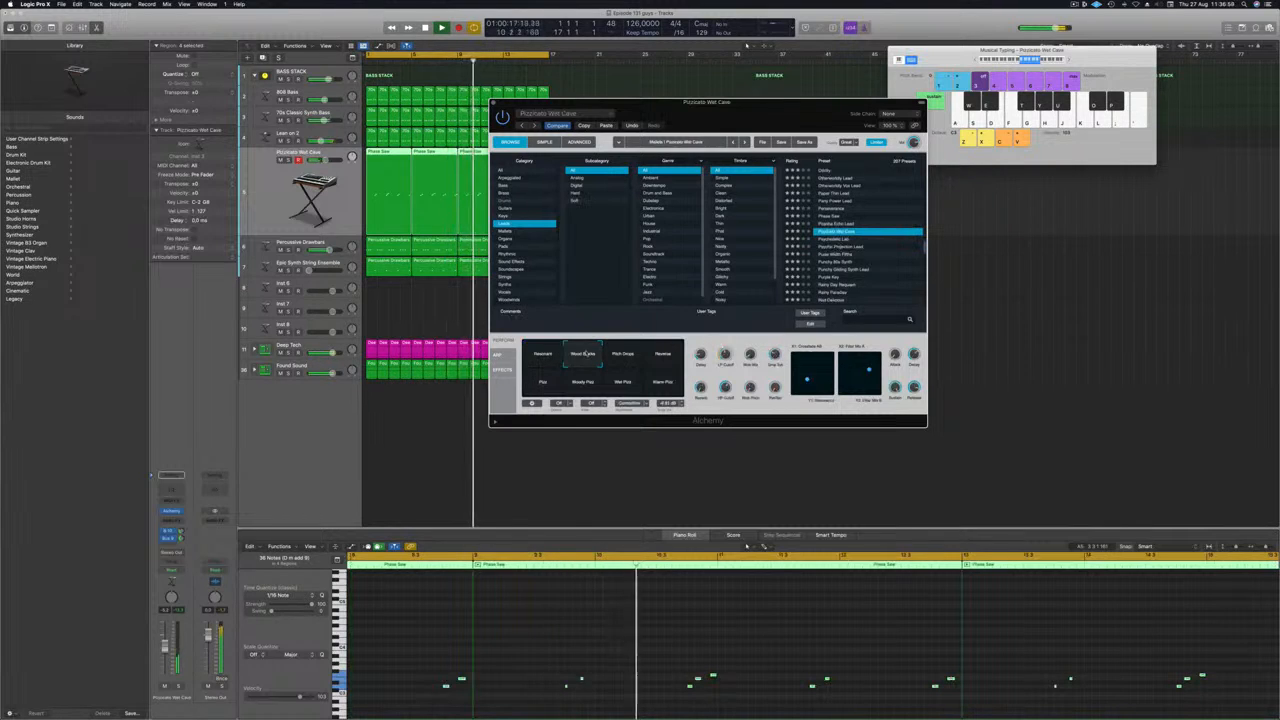
click(617, 354)
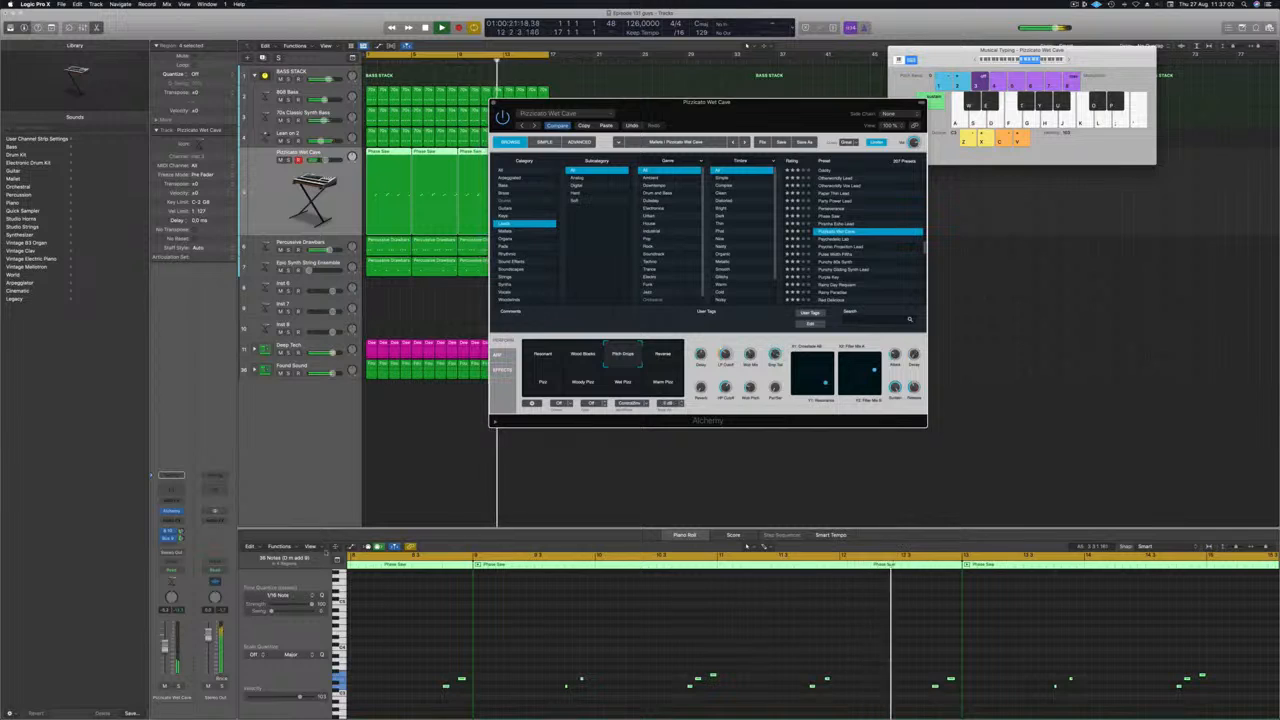
click(165, 640)
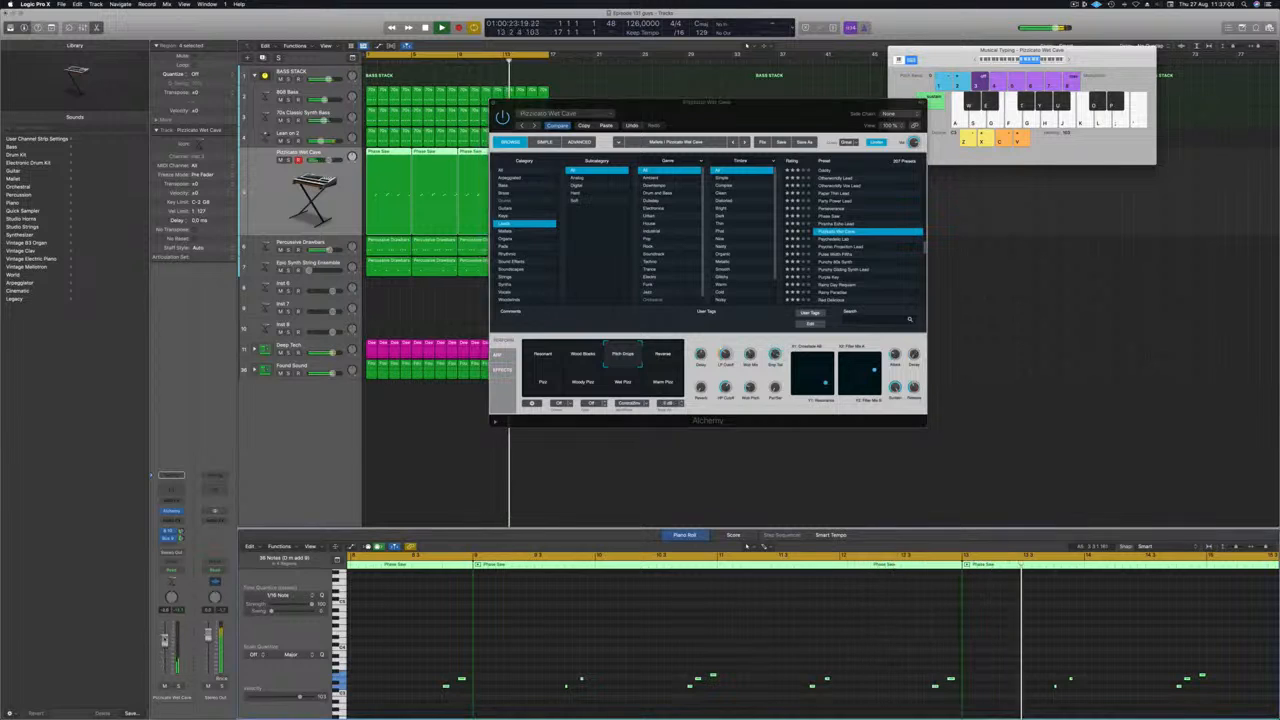
click(663, 356)
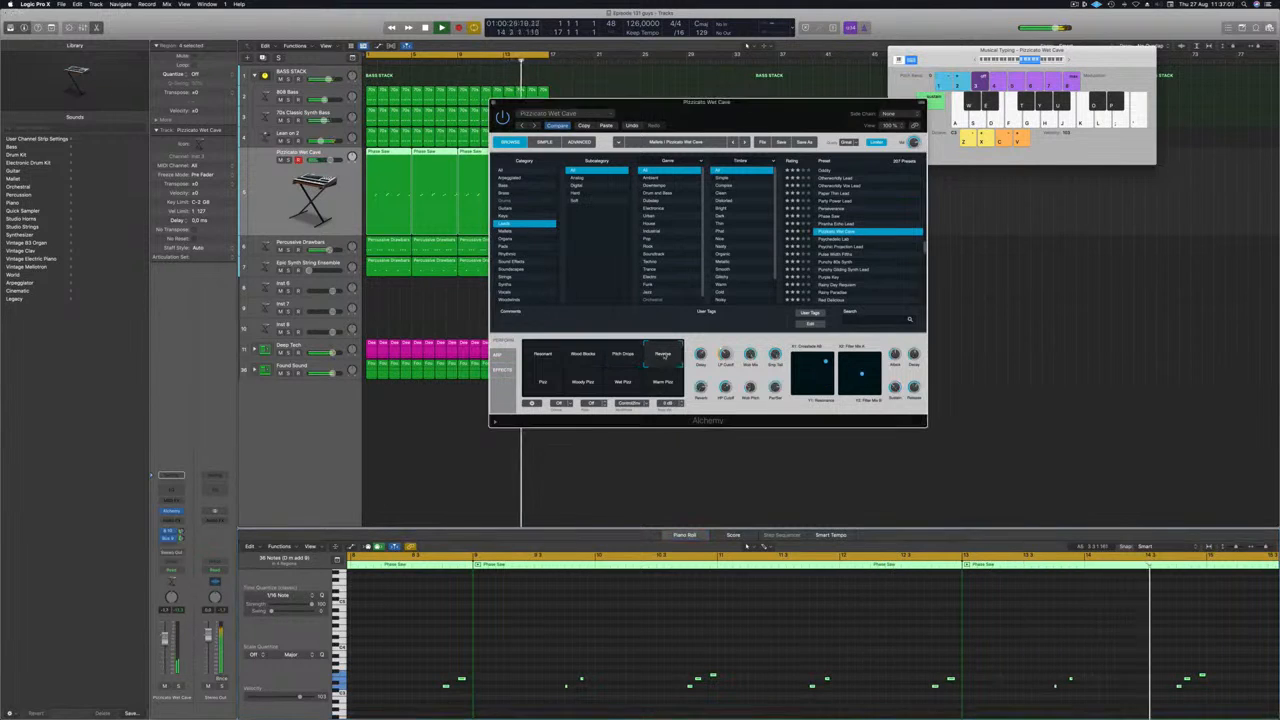
click(538, 387)
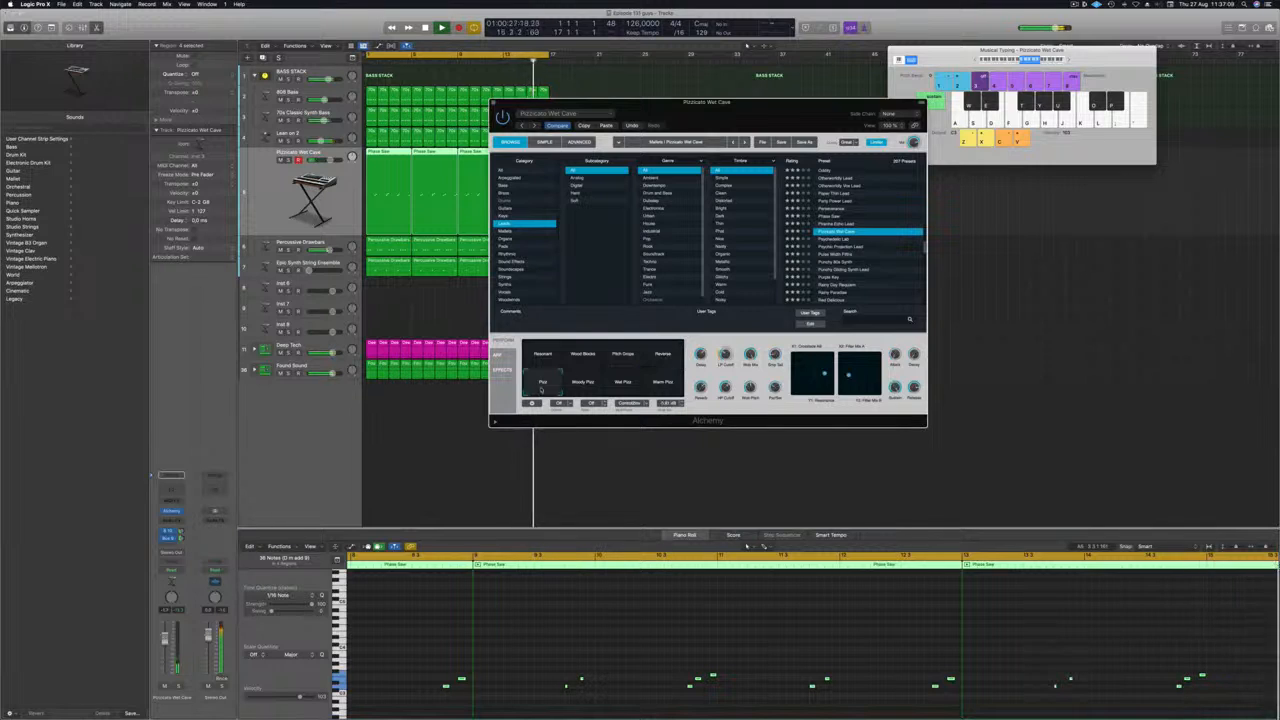
click(577, 387)
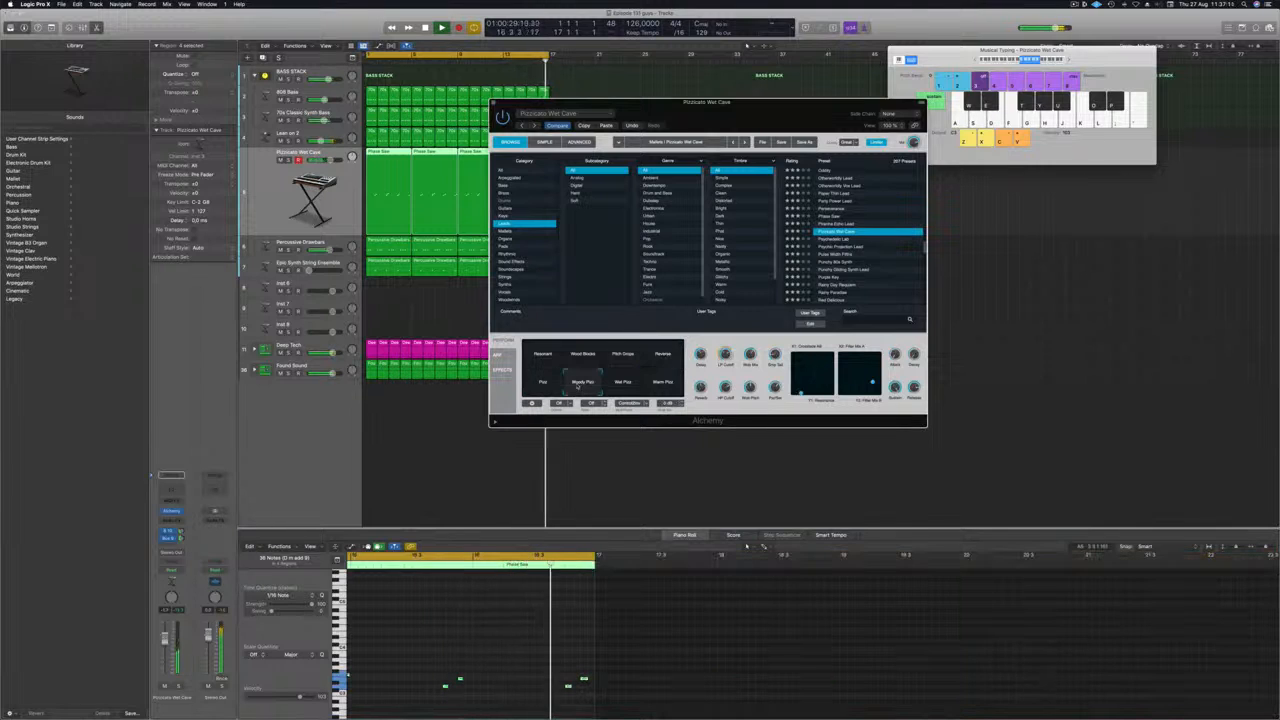
click(622, 386)
click(661, 386)
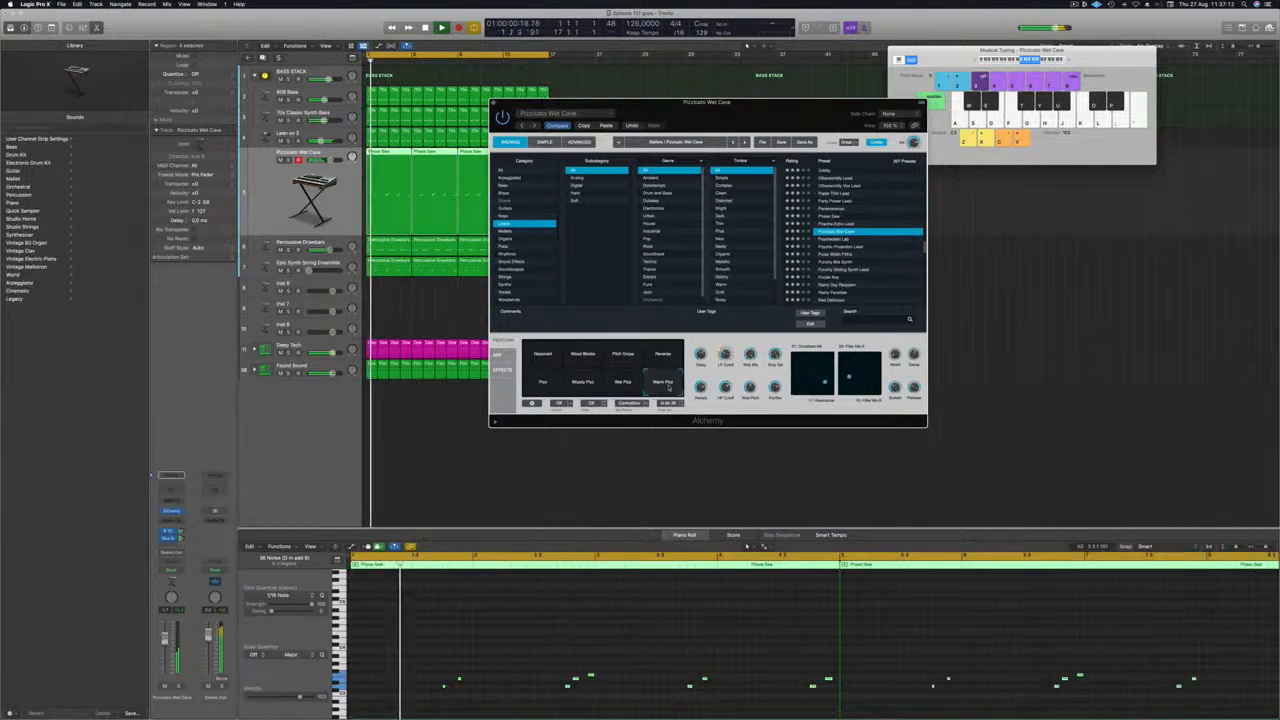
Step: Return Pizzicato Wet Cave to the Resonant snapshot and close the Alchemy window
click(543, 360)
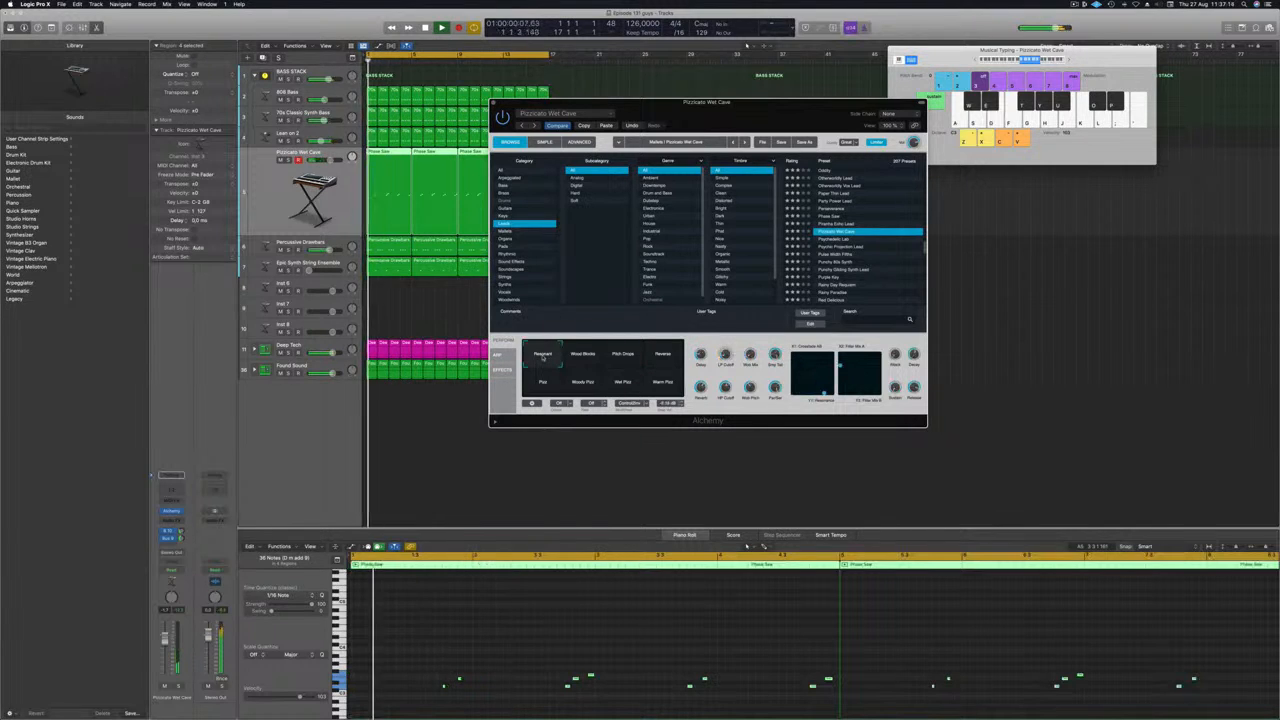
drag(498, 103, 610, 145)
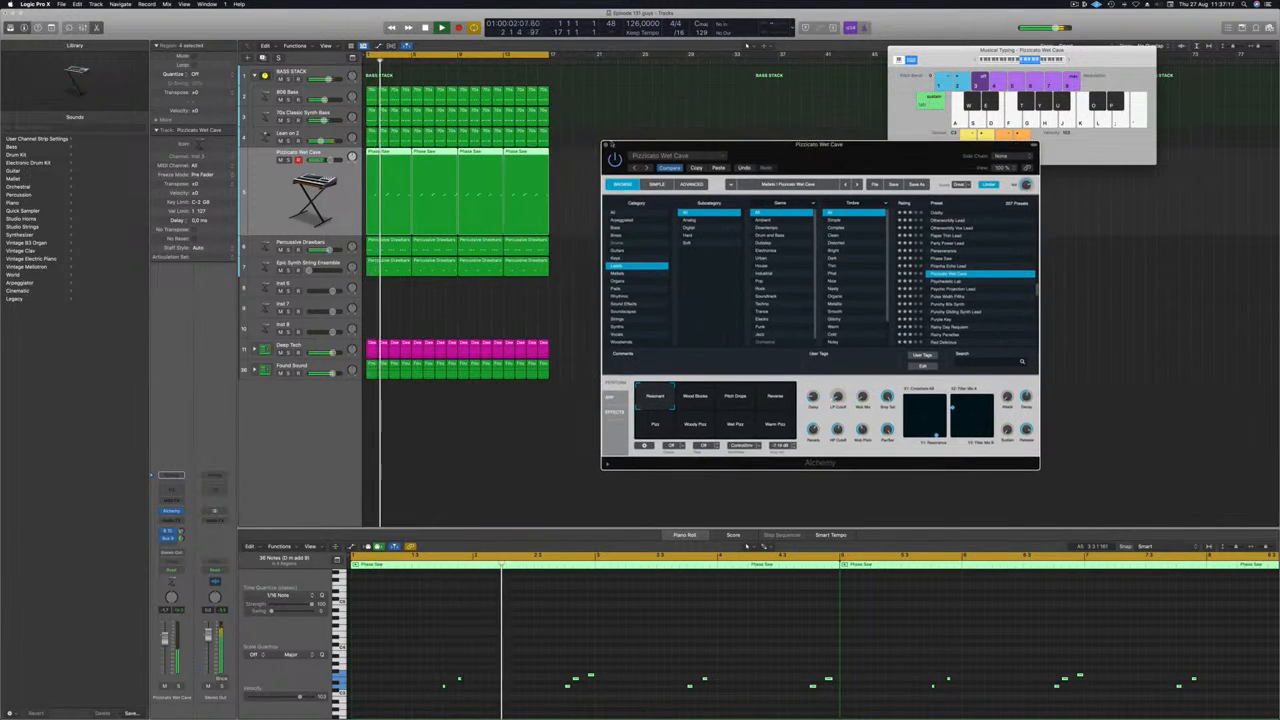
click(605, 145)
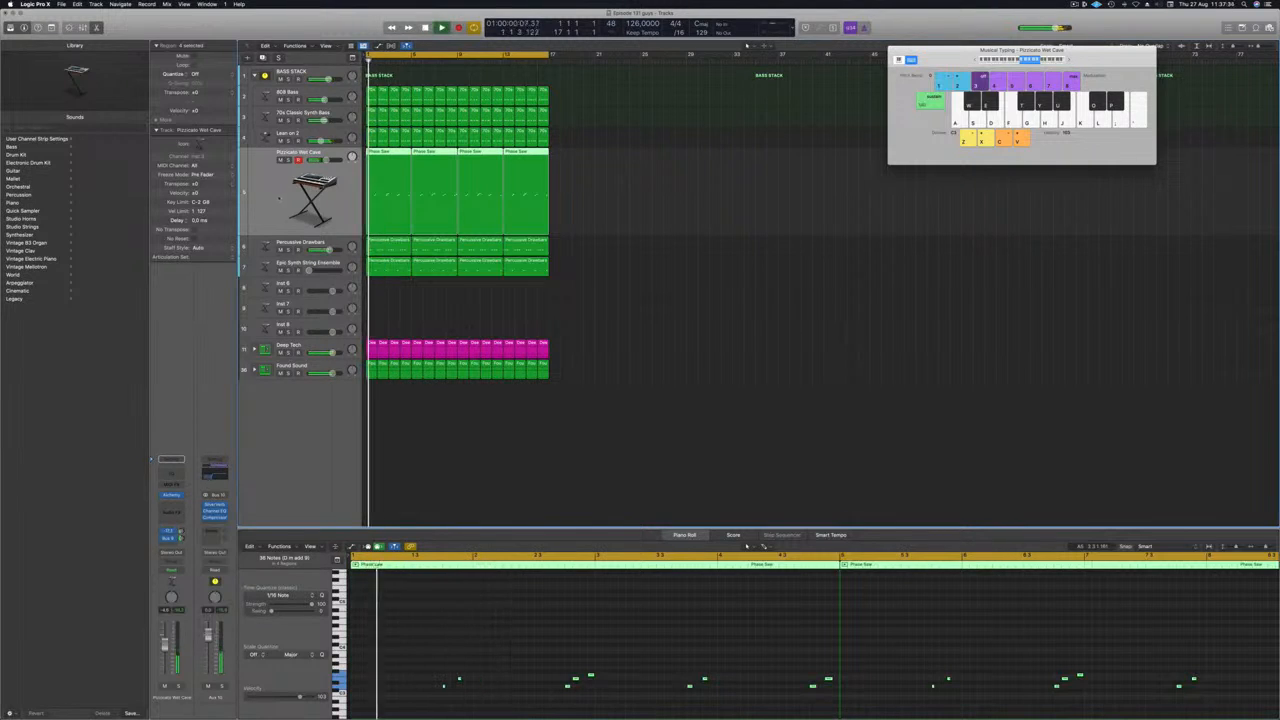
Step: Switch the Pizzicato Wet Cave track to Touch automation mode, then stop playback and return to the start
click(178, 571)
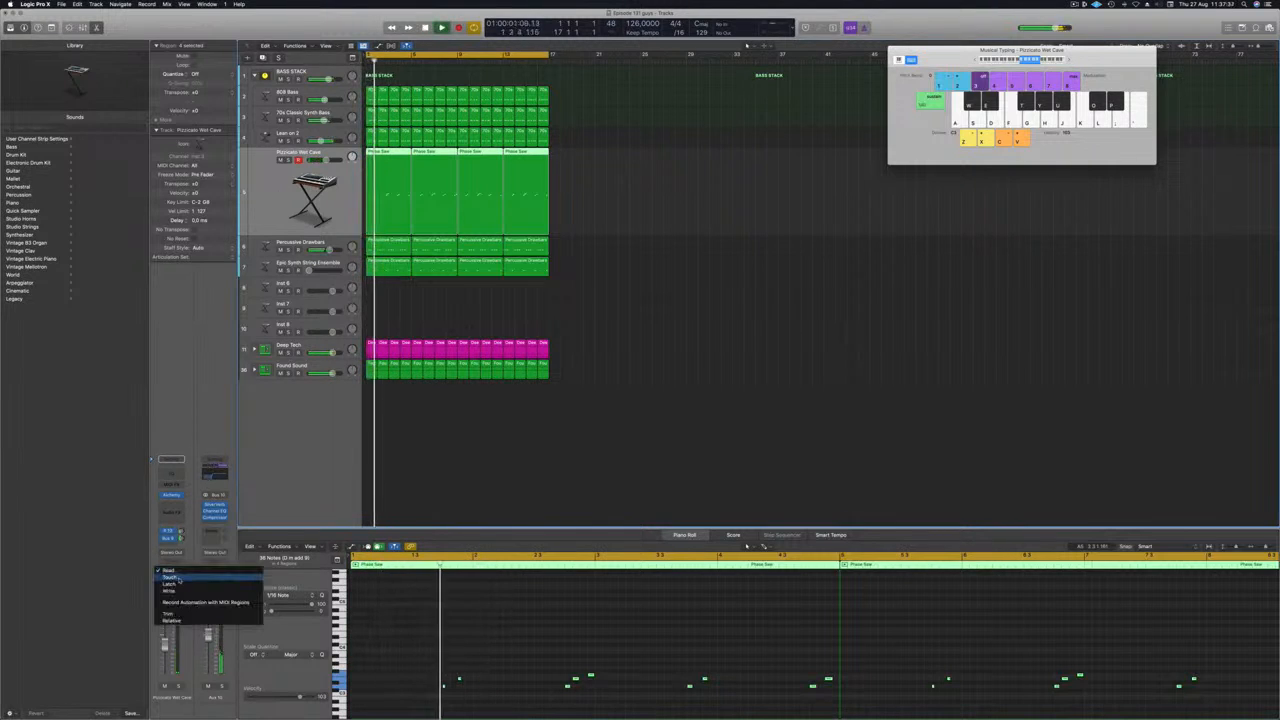
click(176, 578)
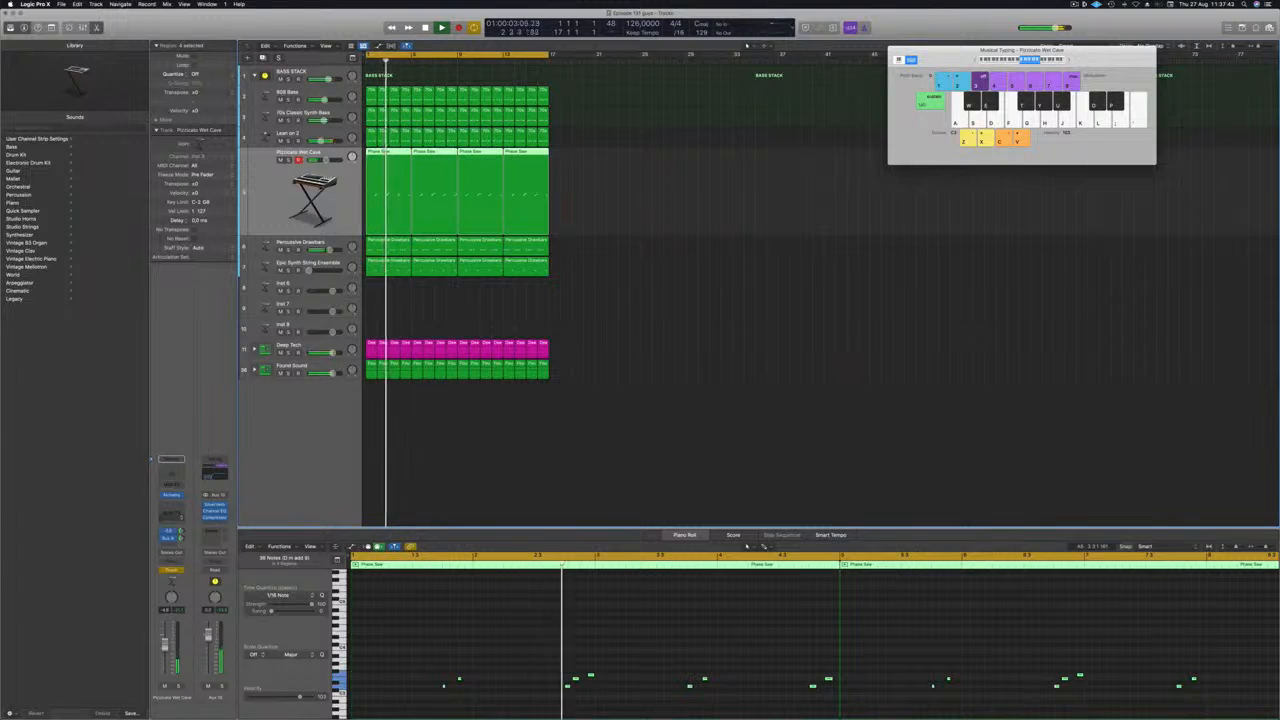
key(Return)
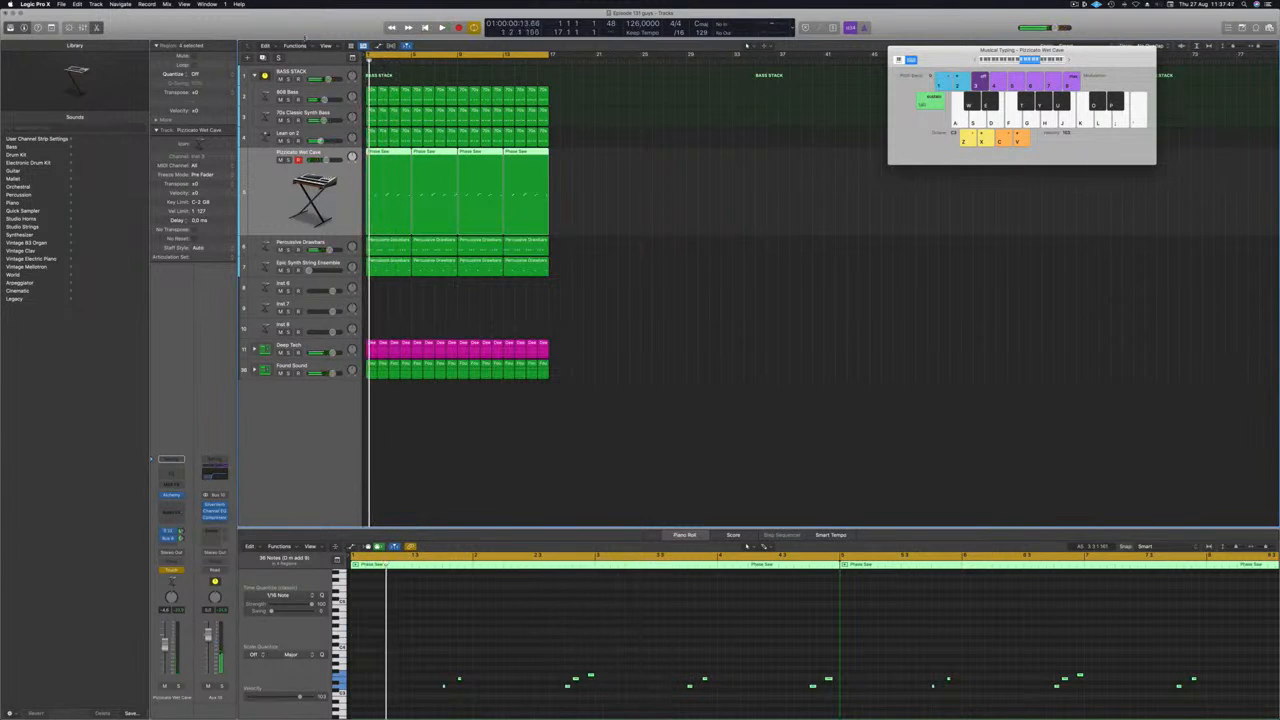
Step: Hide the Musical Typing window and show the toolbar and the track automation lanes
key(ctrl+alt+super+t)
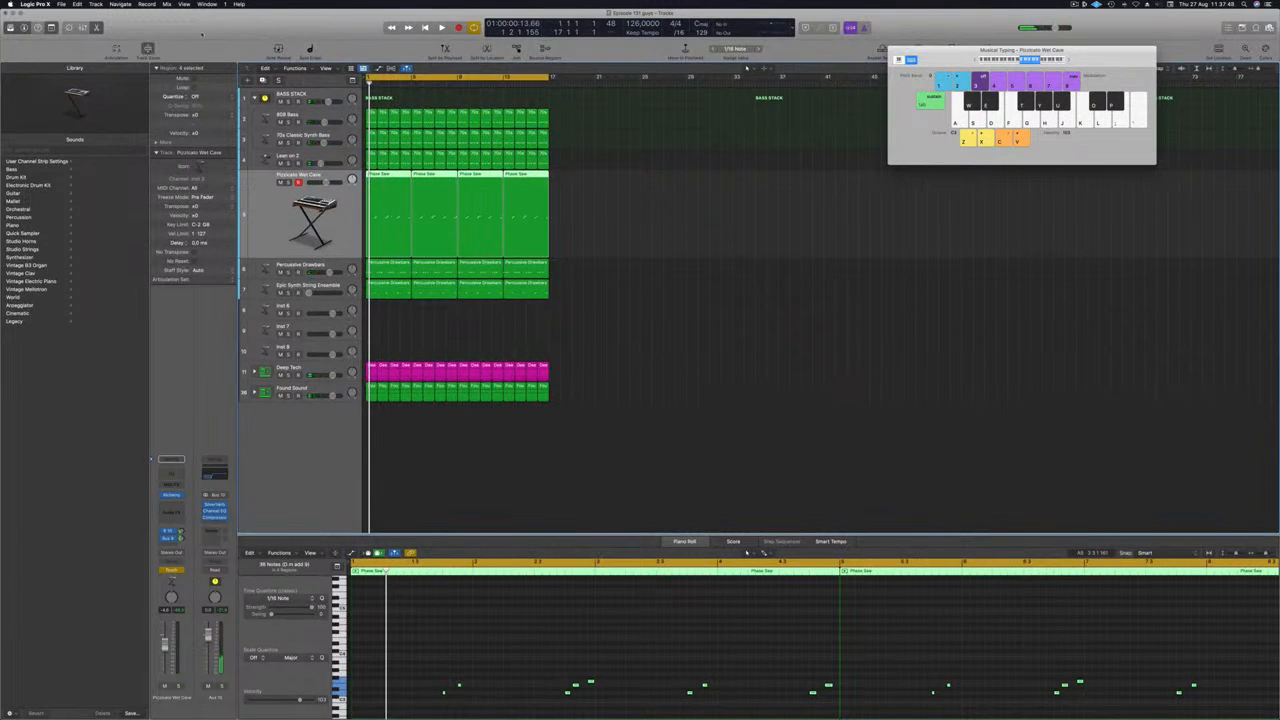
click(646, 278)
key(super+k)
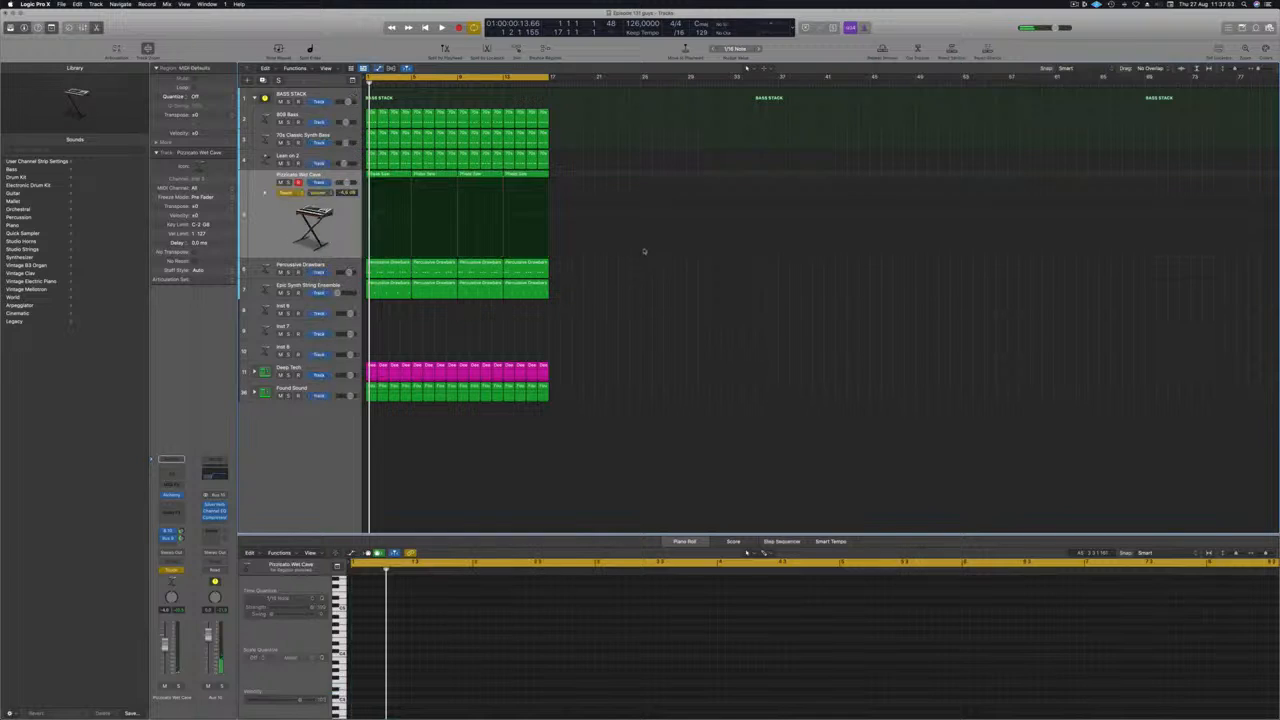
Step: Display the send level automation on the Pizzicato Wet Cave track and set its automation mode to Read
click(330, 192)
click(336, 269)
click(289, 193)
click(287, 186)
Step: Draw two rising send level ramps on Pizzicato Wet Cave, from bar 1 to 5 and bar 5 to 9, each followed by a sudden drop
mouse_move(396, 238)
mouse_down()
mouse_move(368, 239)
mouse_move(414, 220)
mouse_up()
key(space)
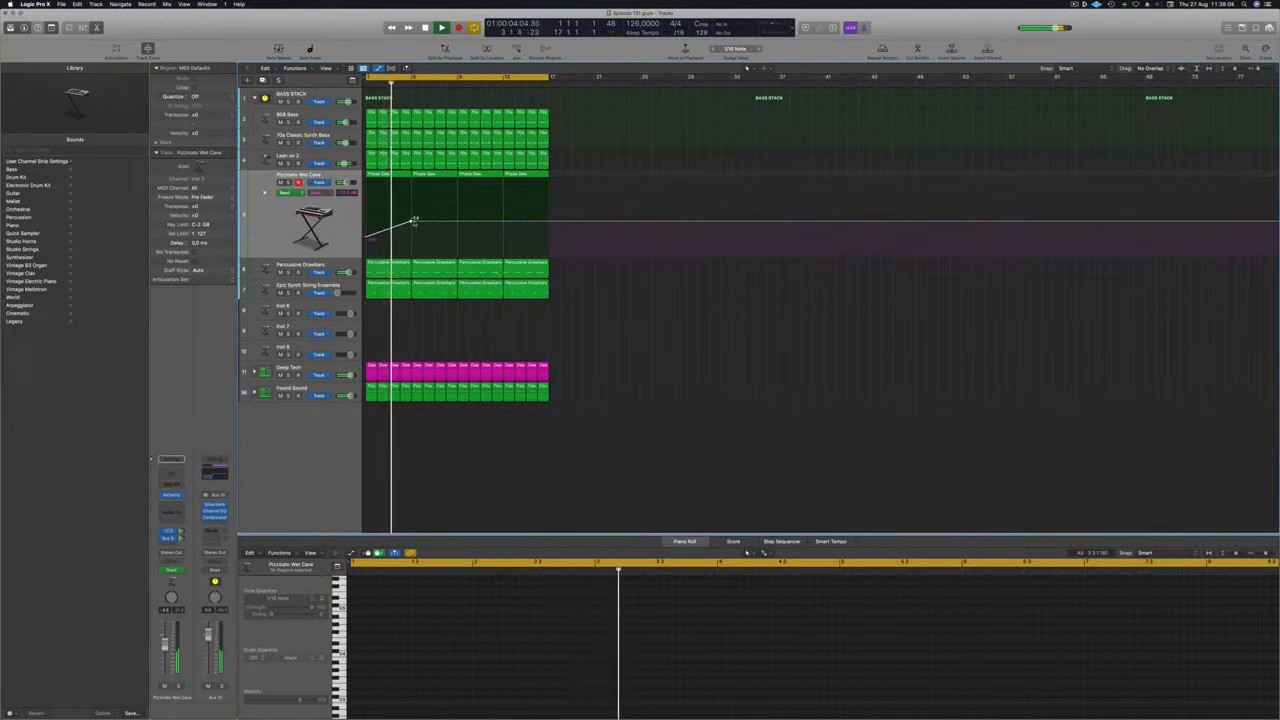
drag(414, 220, 412, 240)
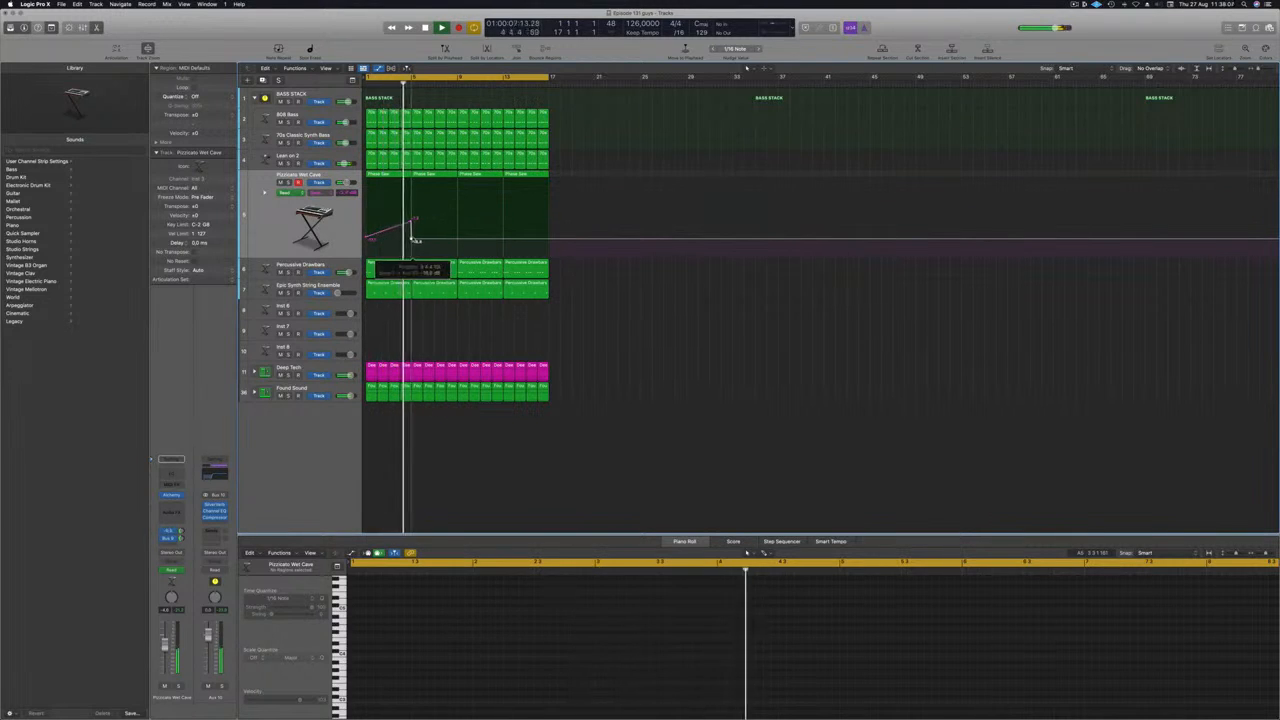
drag(411, 222, 461, 243)
click(457, 239)
Step: Transpose all notes in the four Phase Saw regions on the Pizzicato Wet Cave track up one octave
click(404, 193)
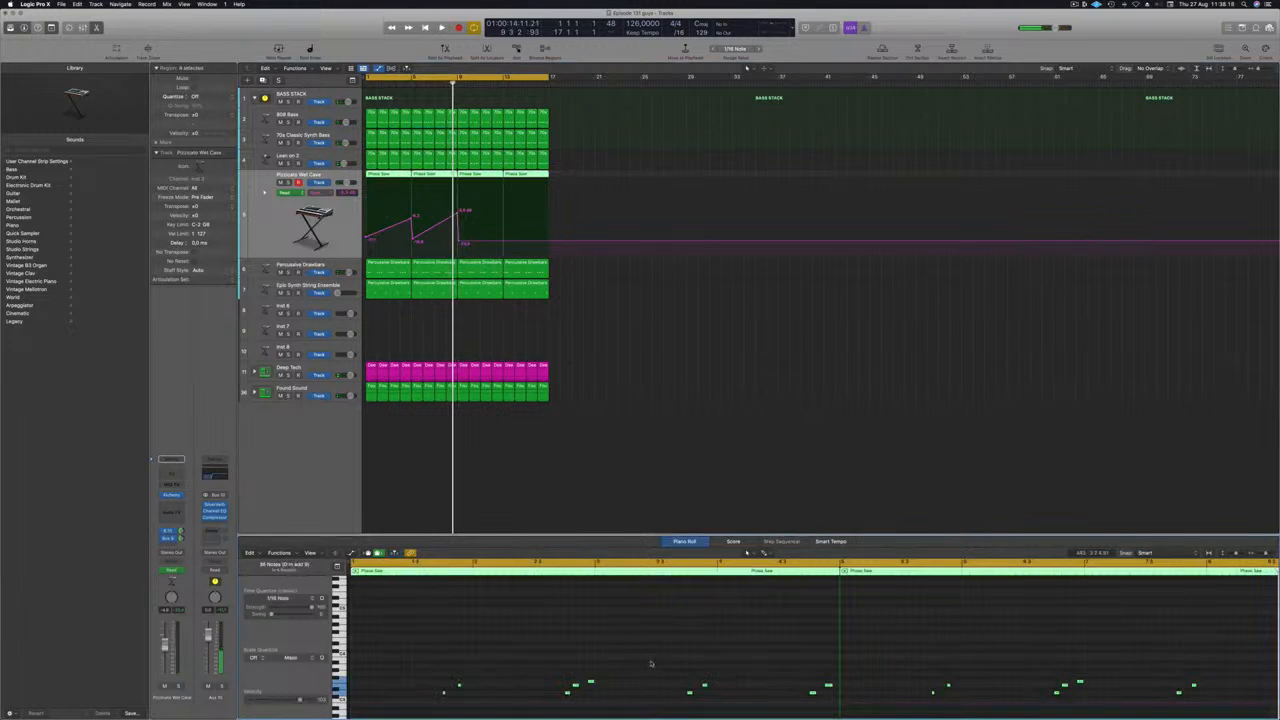
key(space)
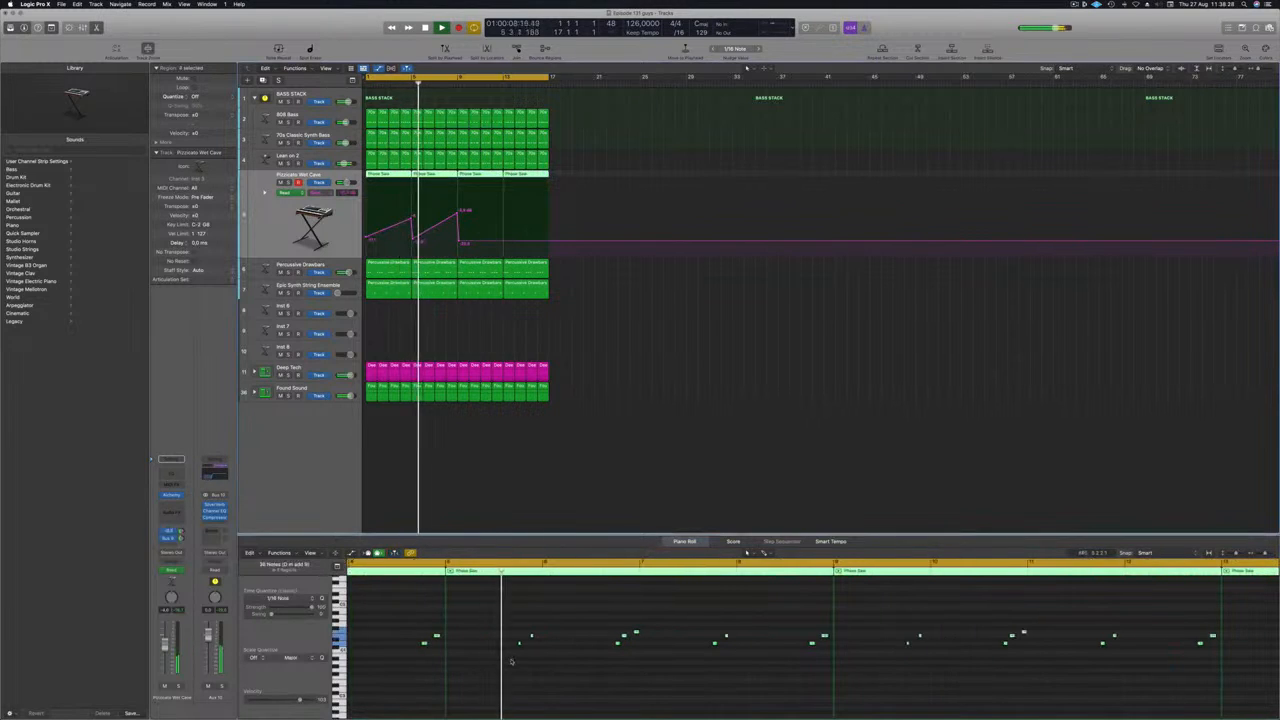
key(super+a)
click(591, 191)
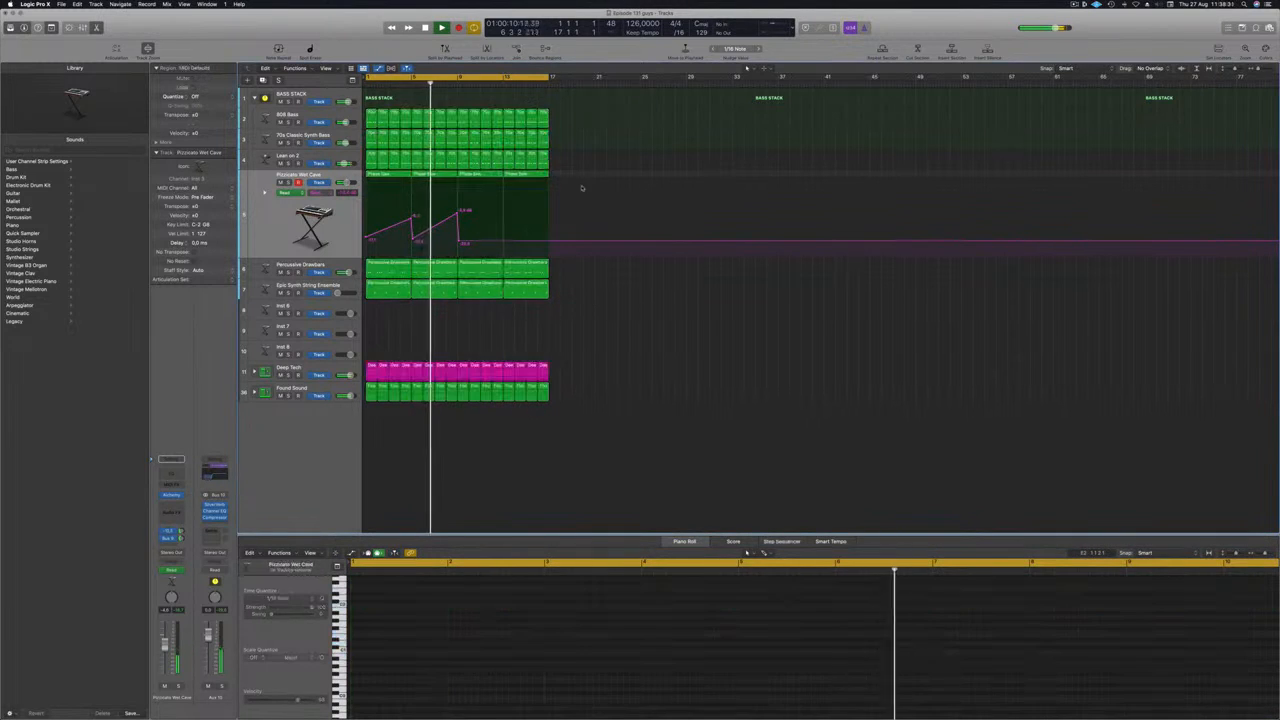
drag(567, 173, 393, 179)
click(534, 604)
key(alt+shift+Up)
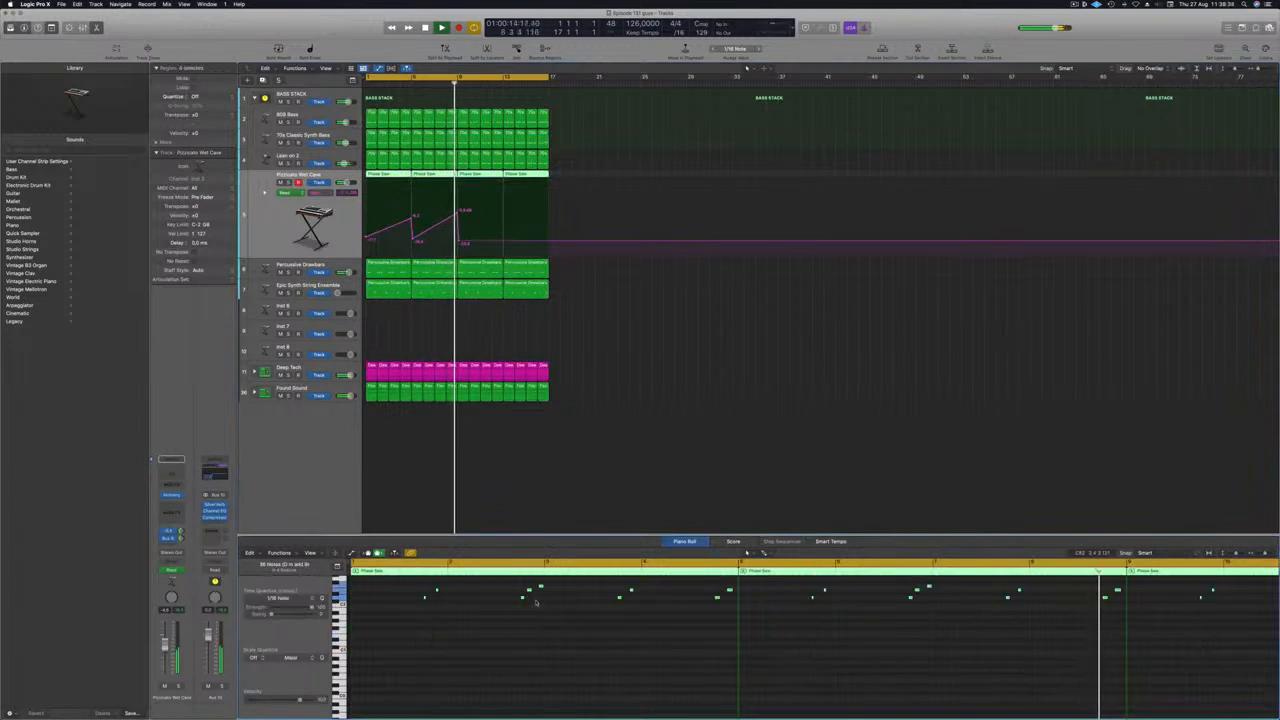
Step: Play the arrangement from the start to audition the raised lead melody together with its send automation
key(space)
key(Return)
key(space)
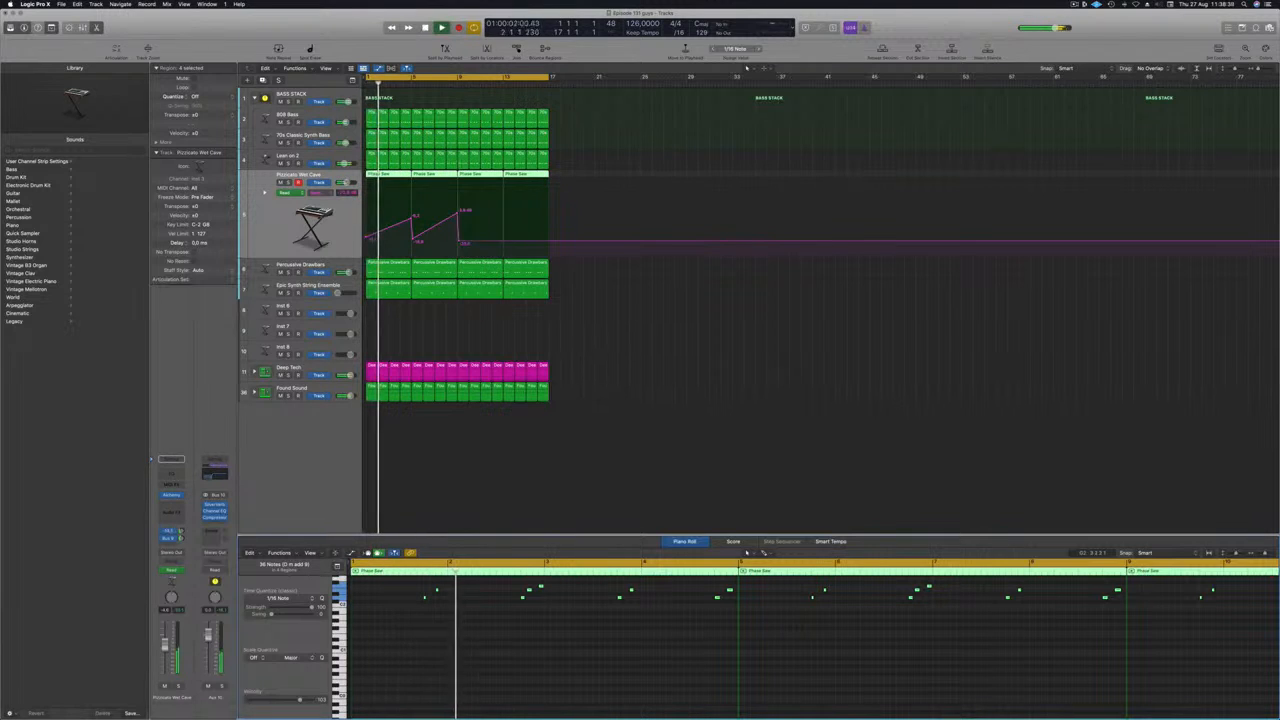
scroll(414, 268, up, 1)
scroll(289, 239, down, 1)
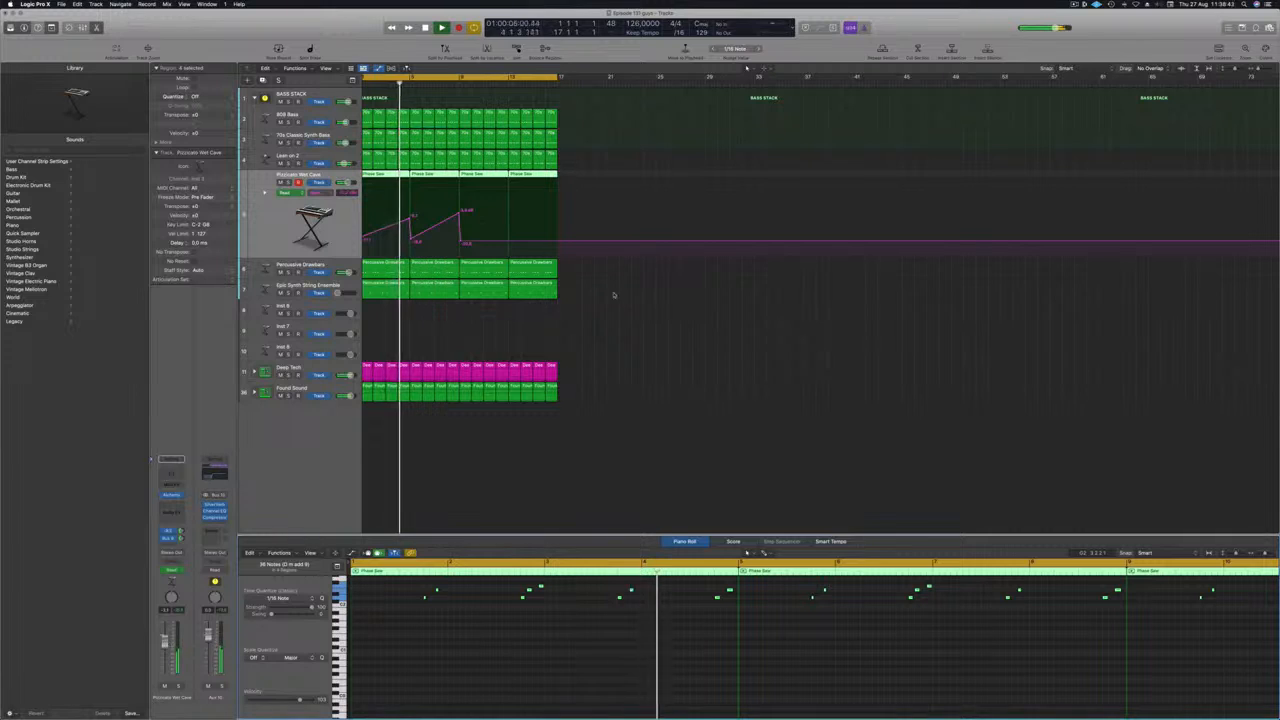
scroll(594, 351, down, 3)
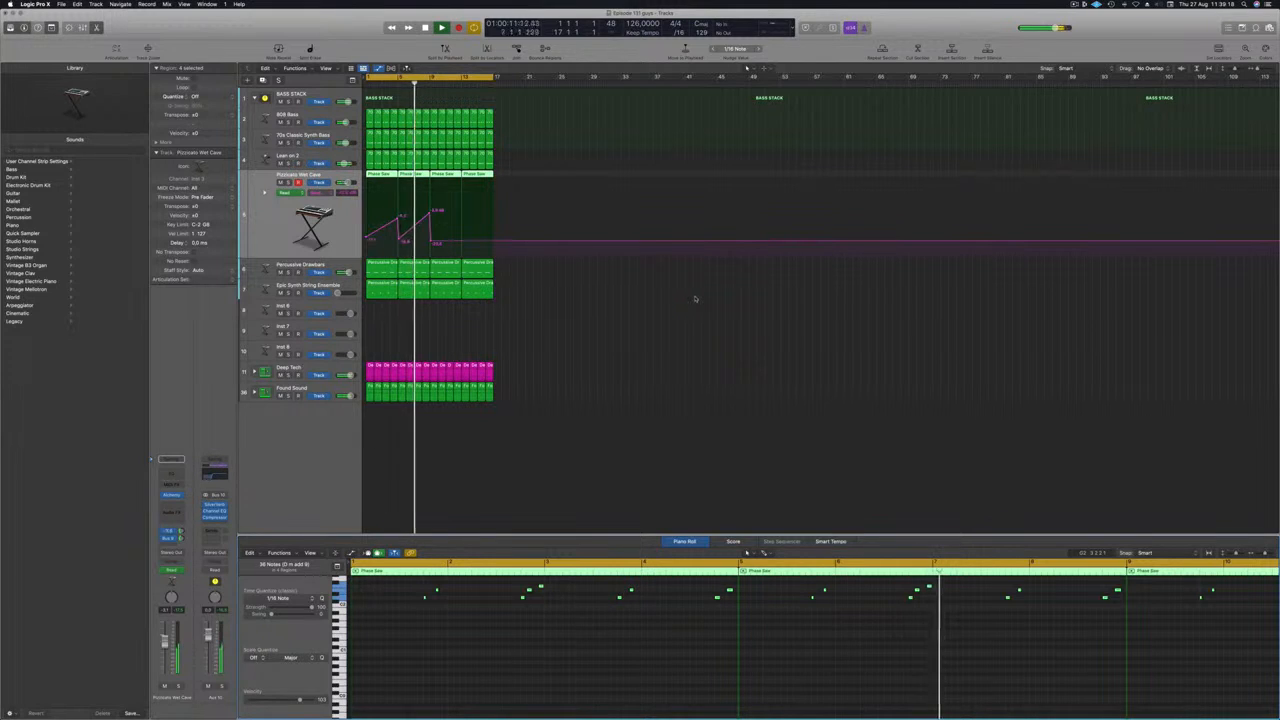
click(629, 346)
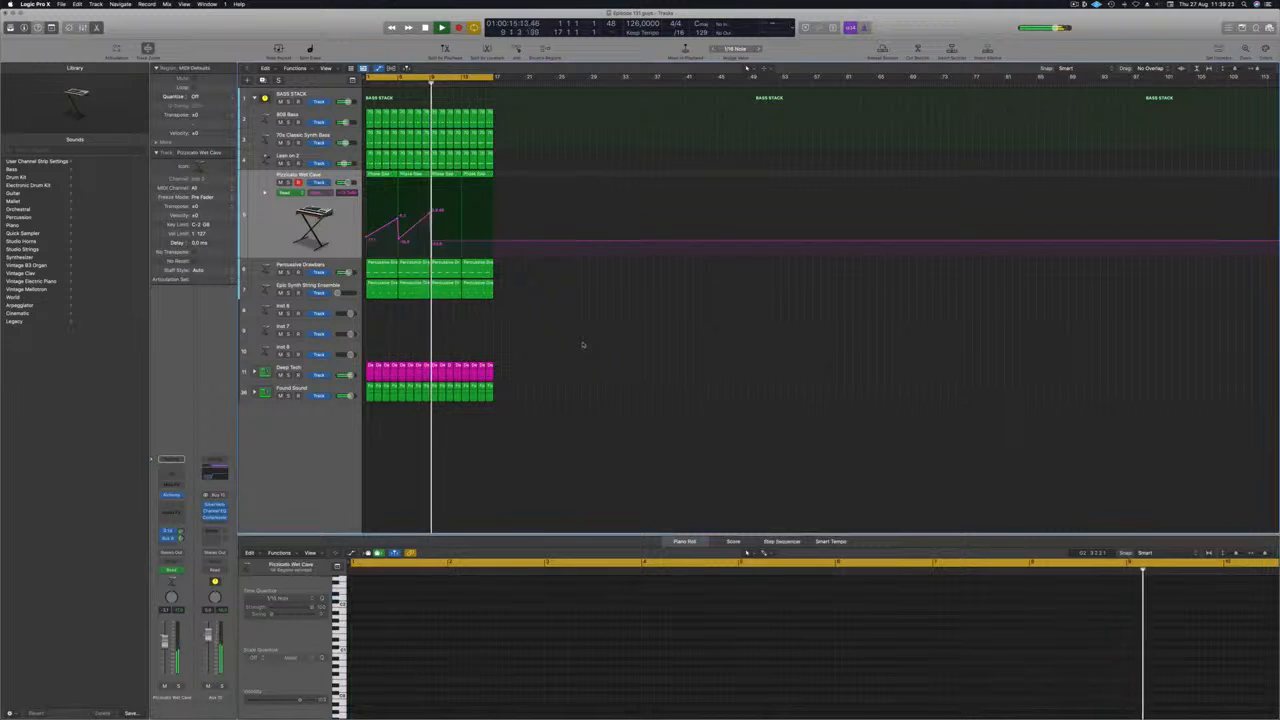
click(1074, 4)
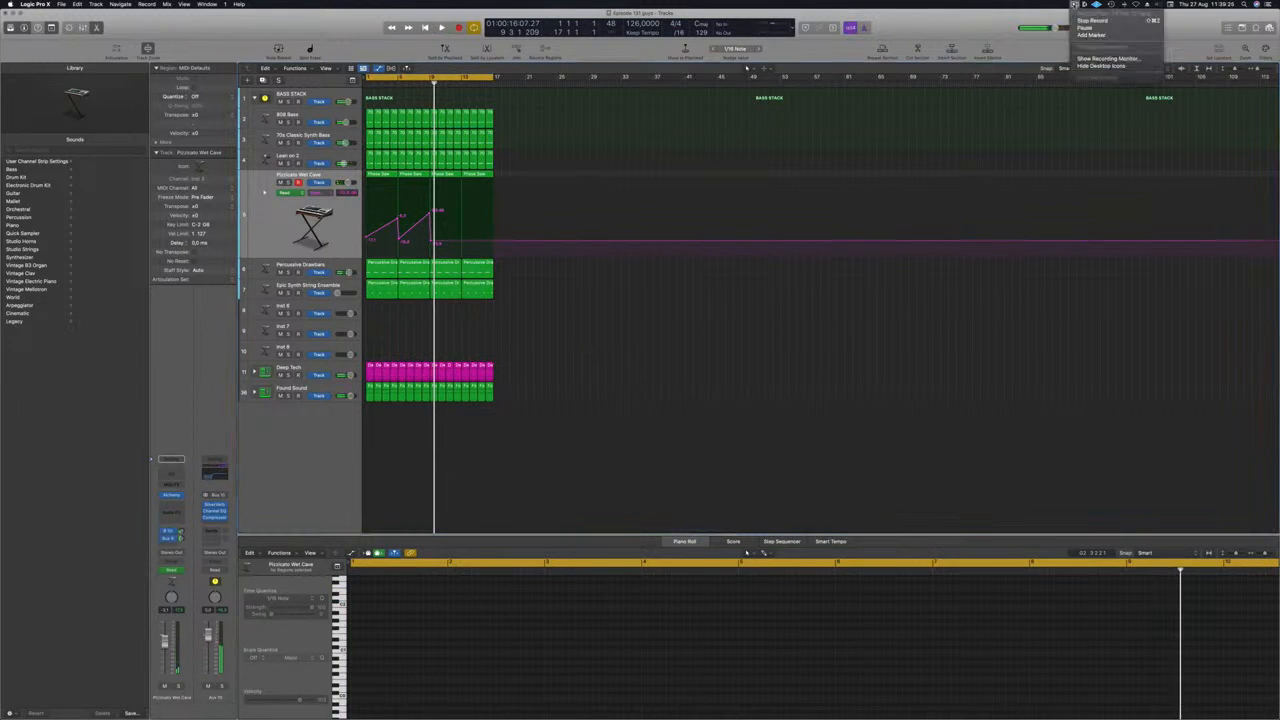
click(1090, 20)
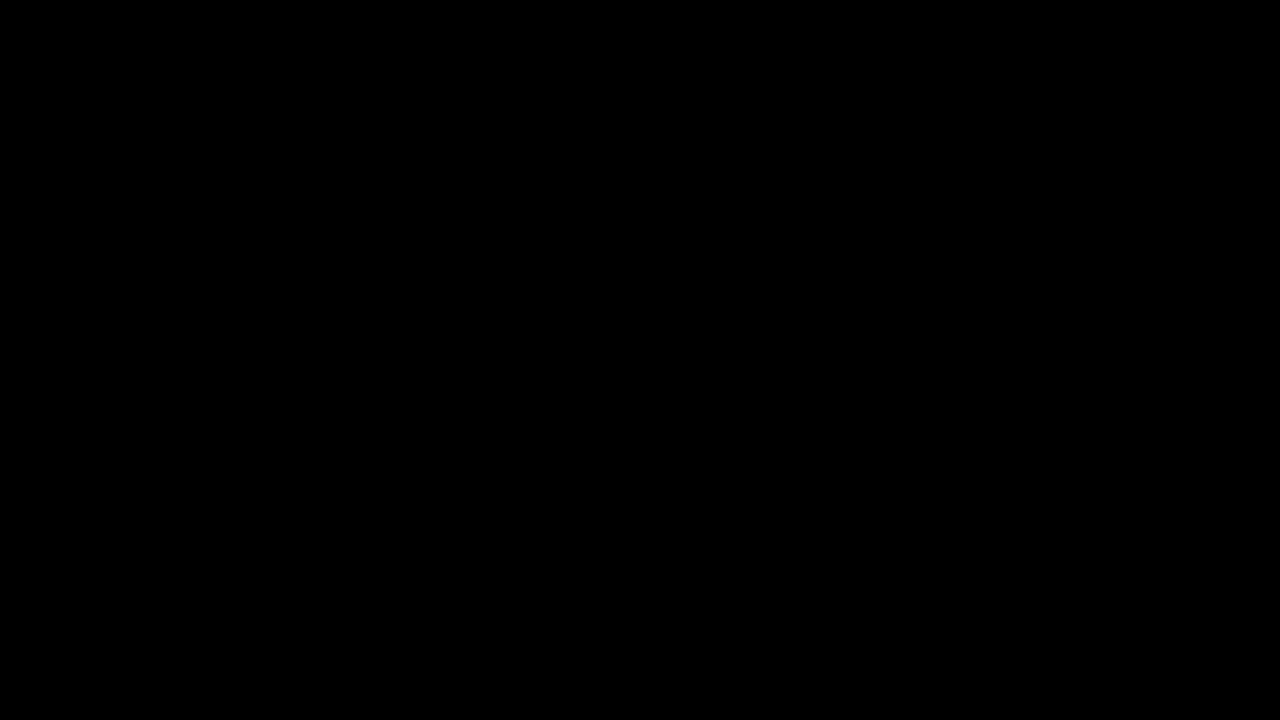